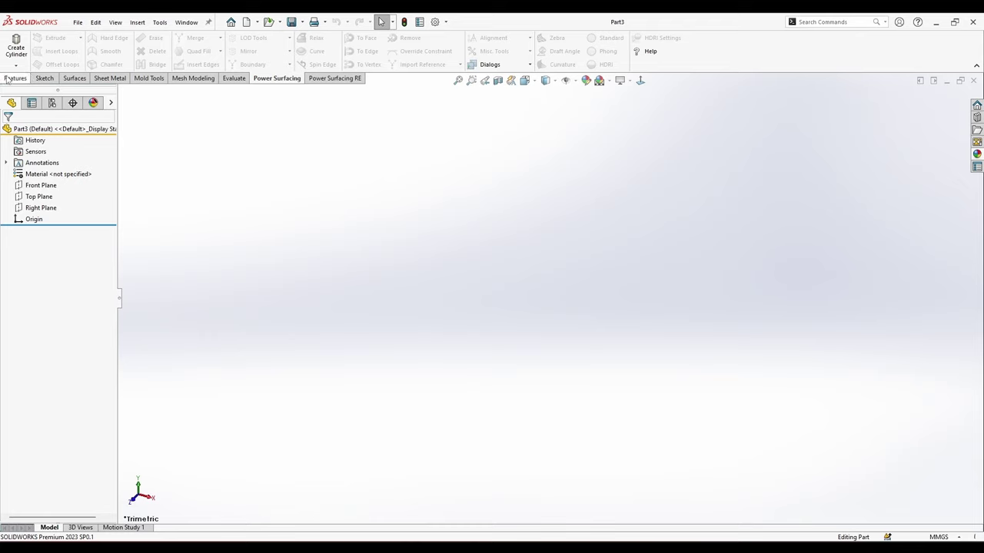
Create a cylinder of 50 mm radius, 100 mm height, 8 sides and 3 cap segments, and scale its height by about 0.407.
key("alt+Tab")
left_click(15, 48)
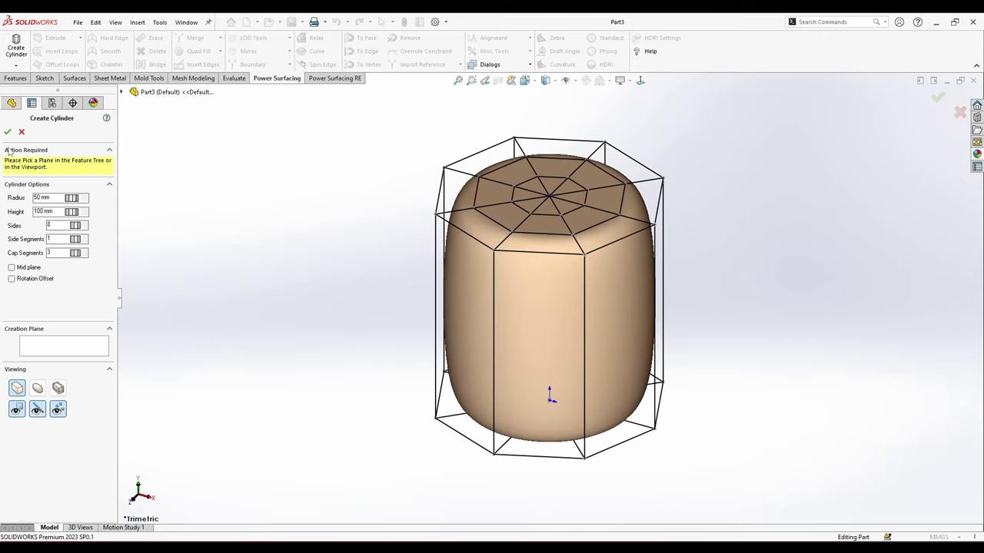
left_click(8, 131)
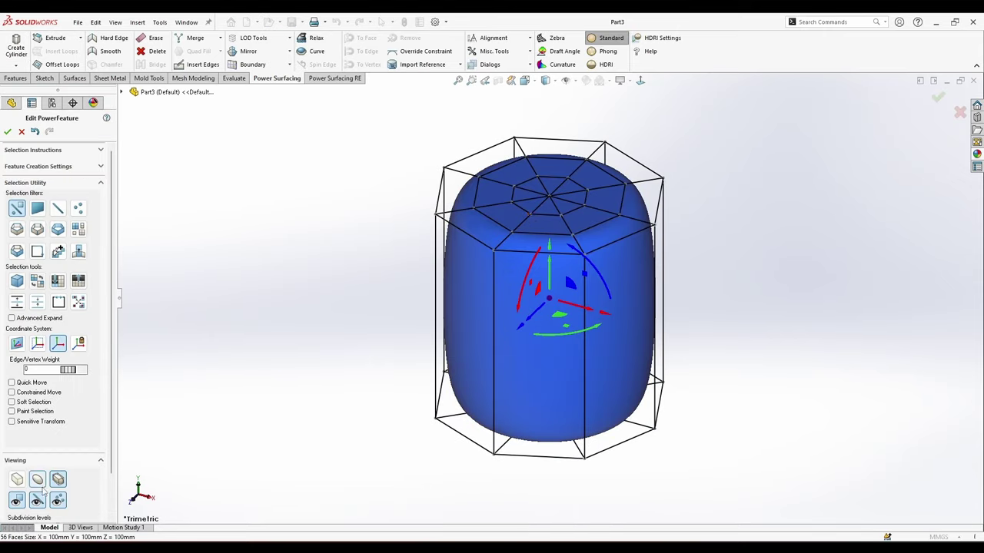
left_click(41, 486)
left_click_drag(549, 245, 564, 368)
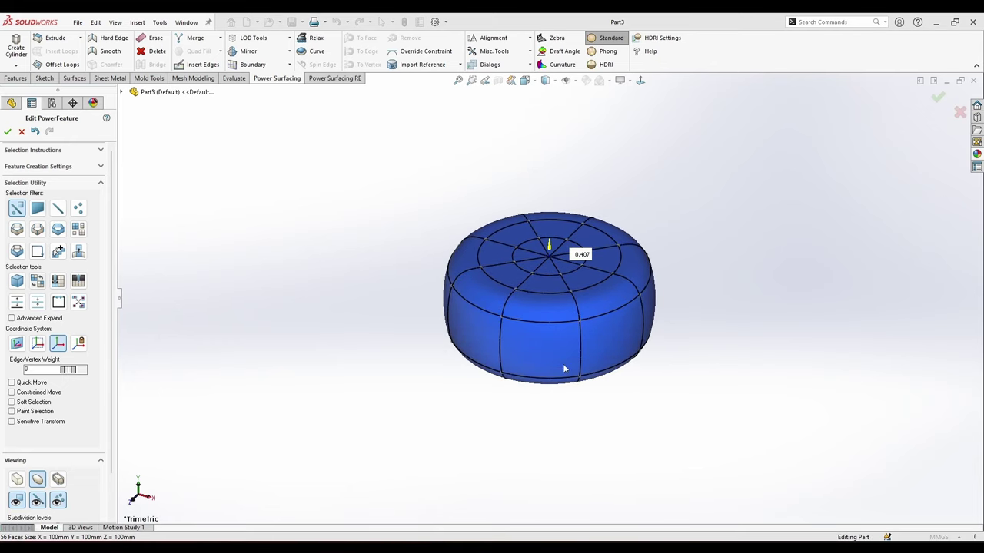
Try deleting the full ring of side faces and undo the deletion.
middle_click_drag(593, 406, 572, 308)
scroll(571, 307, "down", 3)
right_click(697, 294)
left_click(757, 278)
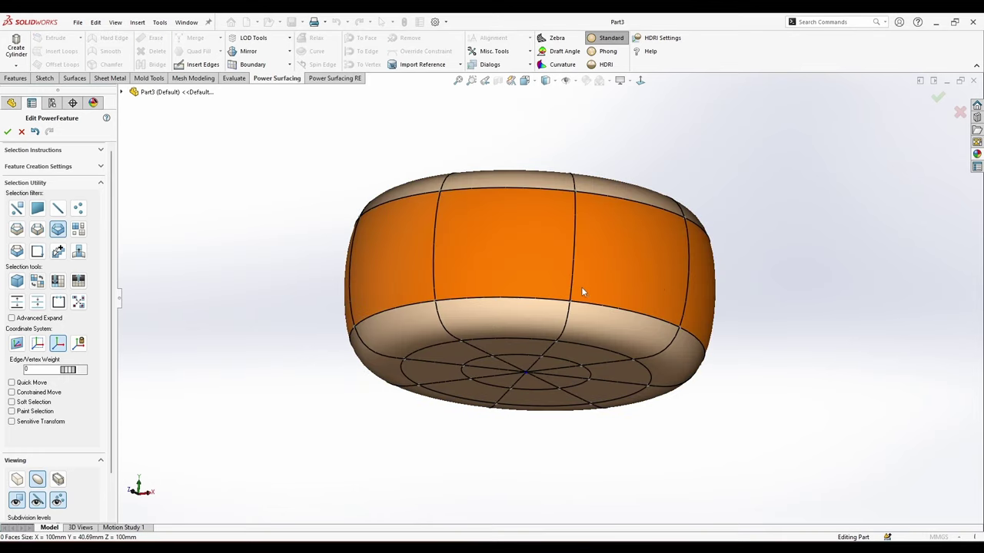
left_click(573, 277)
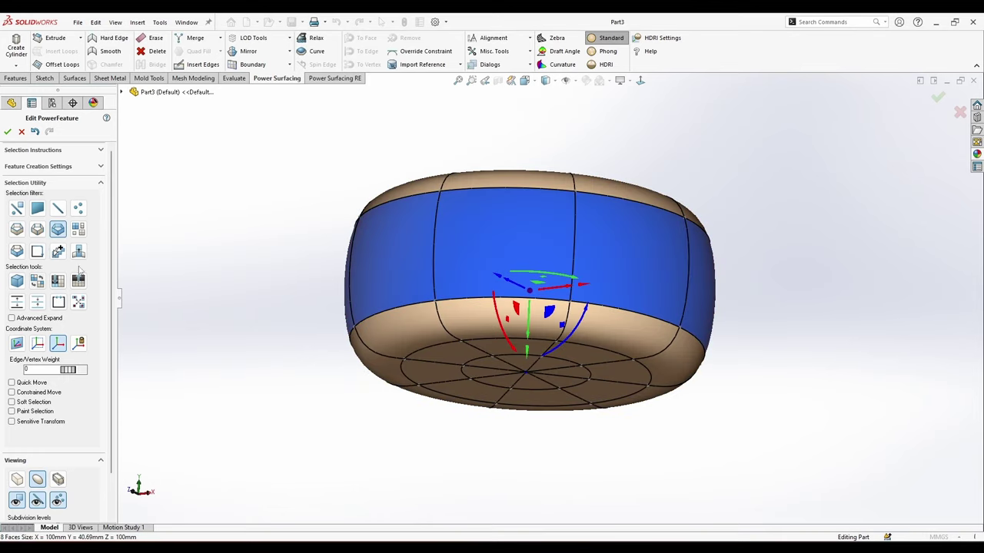
key("Delete")
key("ctrl+z")
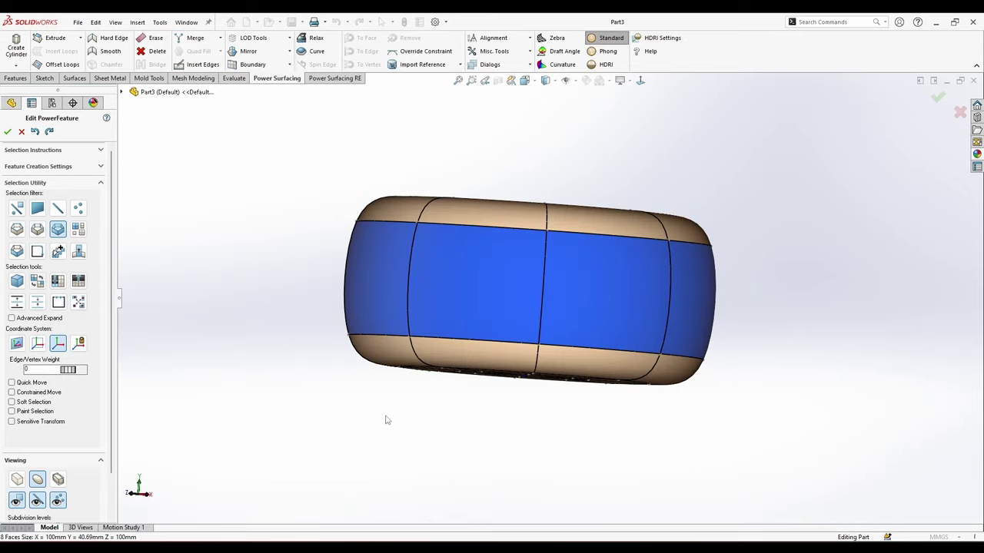
Insert an edge loop around the cylinder's side about 7 mm above its bottom, working on the control mesh.
left_click(16, 479)
left_click(226, 456)
right_click(393, 337)
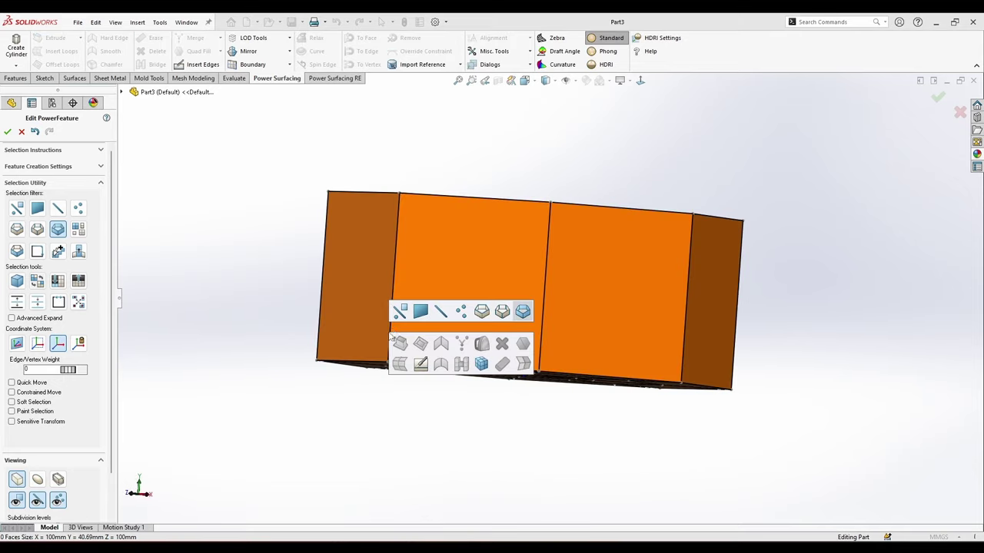
left_click(400, 312)
left_click(389, 341)
middle_click_drag(389, 341, 406, 390)
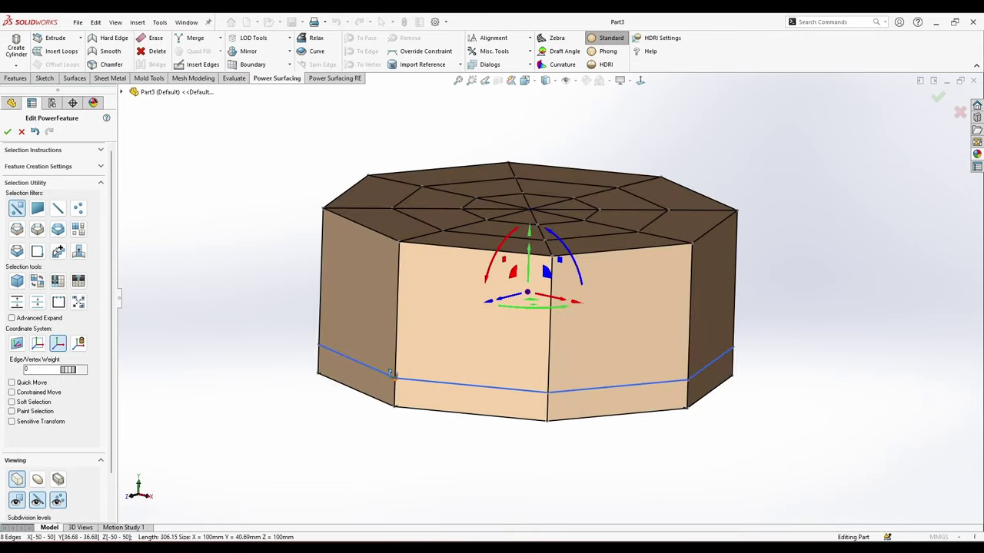
key("Escape")
Delete the ring of side faces above the new edge loop and the detached top cap.
right_click(514, 383)
left_click(564, 369)
left_click(551, 348)
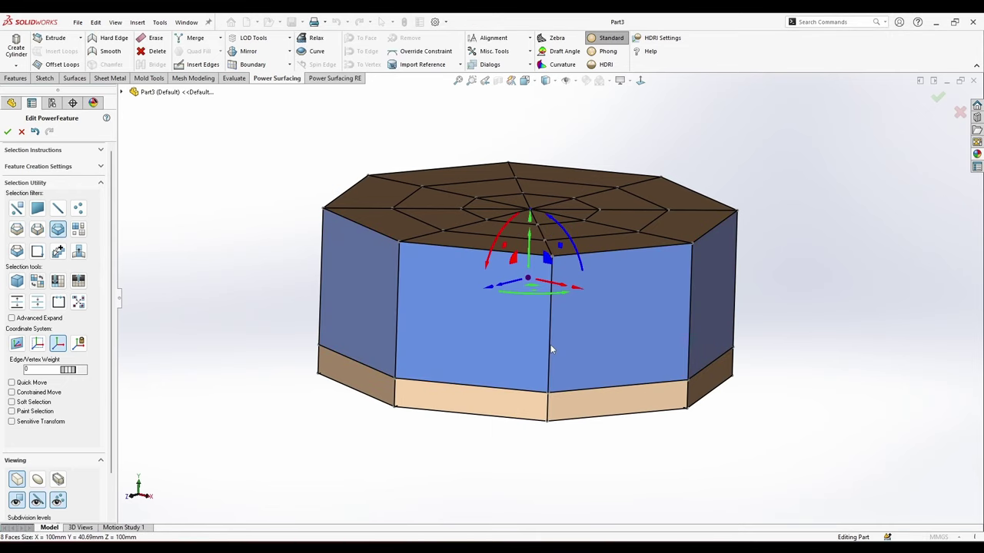
key("Delete")
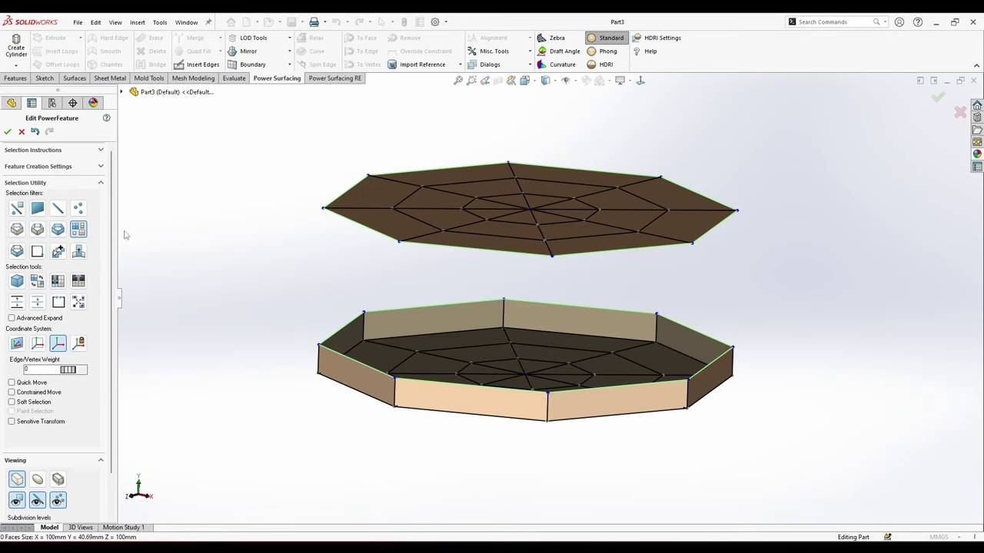
left_click(489, 205)
key("Delete")
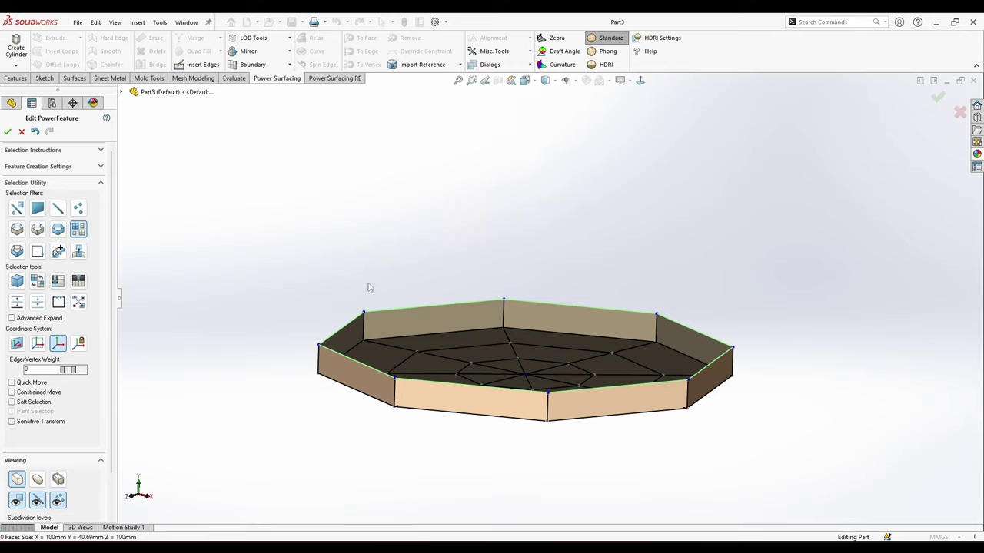
Raise the open rim's edge loop in the smooth display until the dish is about 15.5 mm high.
left_click(37, 480)
mouse_move(466, 390)
middle_mouse_down()
mouse_move(456, 259)
mouse_move(436, 371)
mouse_move(464, 384)
middle_mouse_up()
right_click(469, 365)
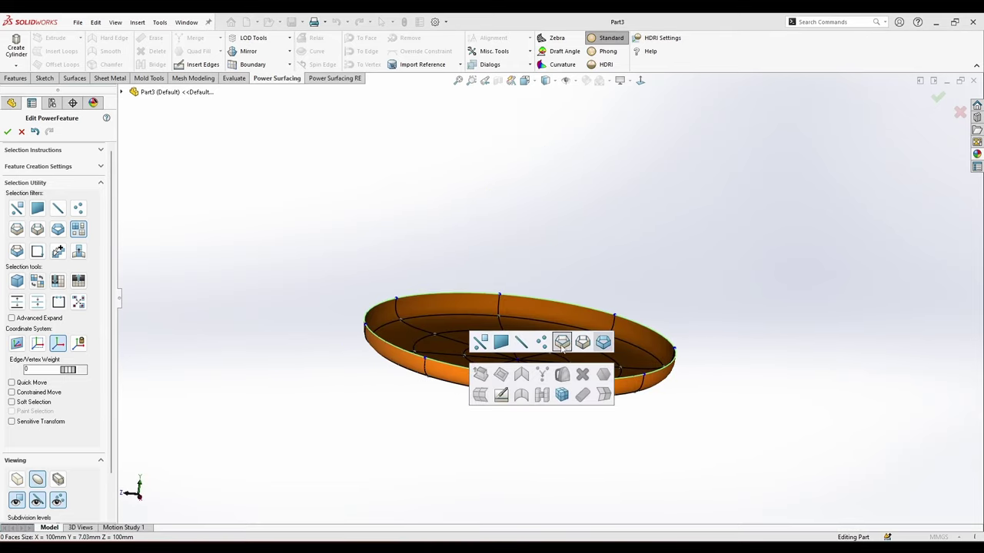
left_click(562, 344)
middle_click_drag(540, 356, 550, 393)
left_click(550, 394)
scroll(531, 322, "down", 1)
mouse_move(529, 304)
left_mouse_down()
mouse_move(532, 214)
mouse_move(527, 315)
mouse_move(519, 288)
left_mouse_up()
mouse_move(524, 267)
middle_mouse_down()
mouse_move(542, 236)
mouse_move(604, 216)
mouse_move(540, 277)
middle_mouse_up()
left_click_drag(530, 277, 533, 267)
middle_click_drag(533, 267, 407, 382)
scroll(538, 338, "up", 1)
left_click(714, 239)
Scale the whole dish uniformly to about 299 mm across and 46 mm high.
left_click(641, 82)
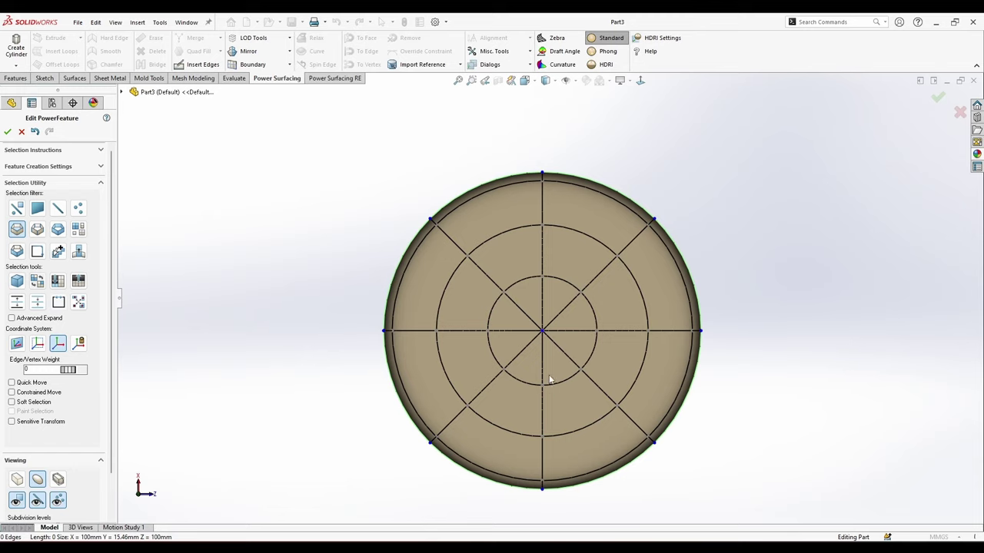
scroll(549, 380, "up", 1)
scroll(547, 444, "down", 1)
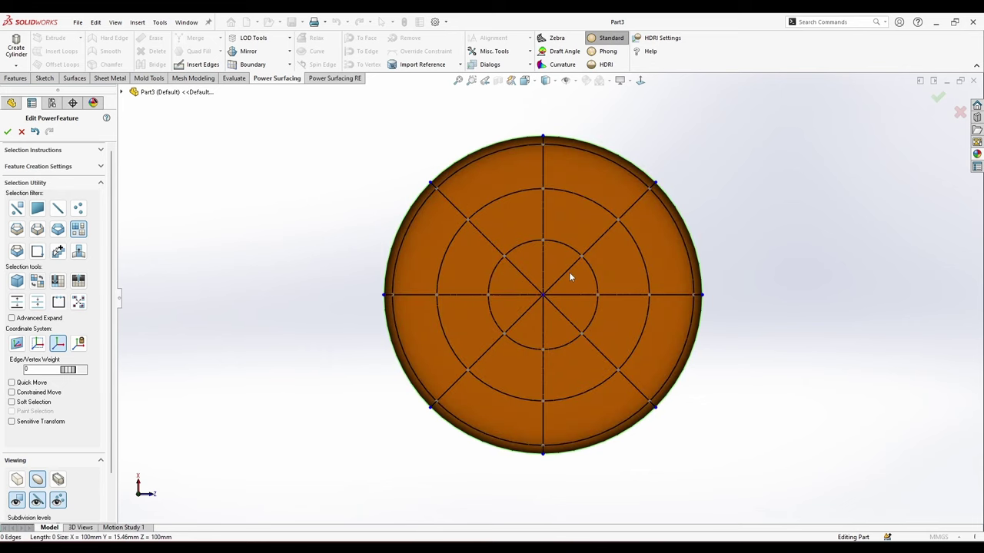
left_click(568, 272)
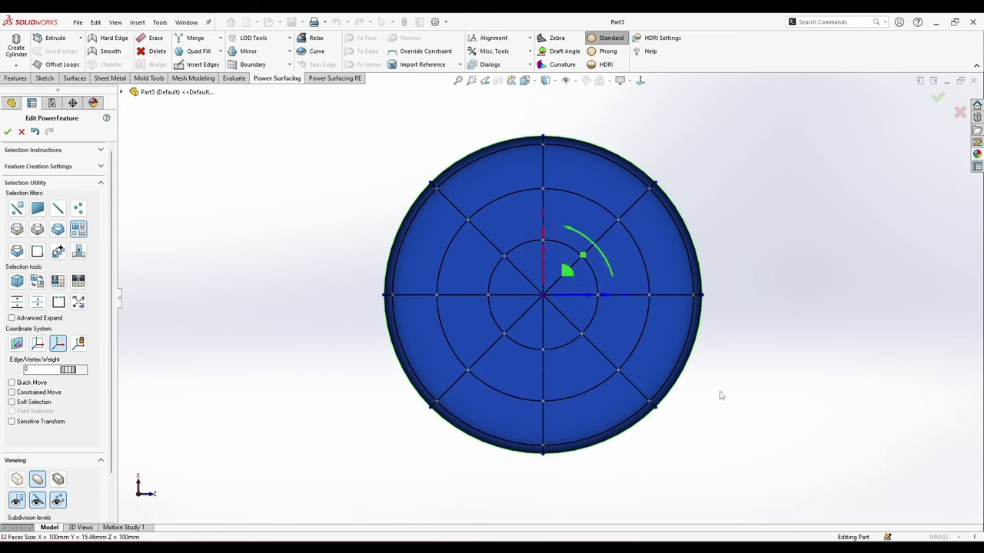
left_click(720, 395)
scroll(566, 269, "down", 3)
scroll(553, 392, "up", 3)
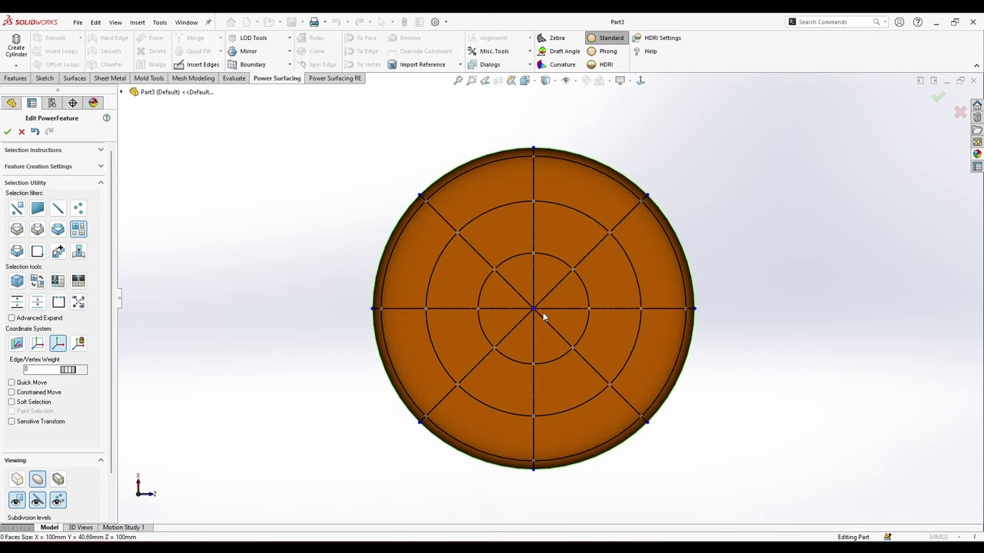
left_click(543, 312)
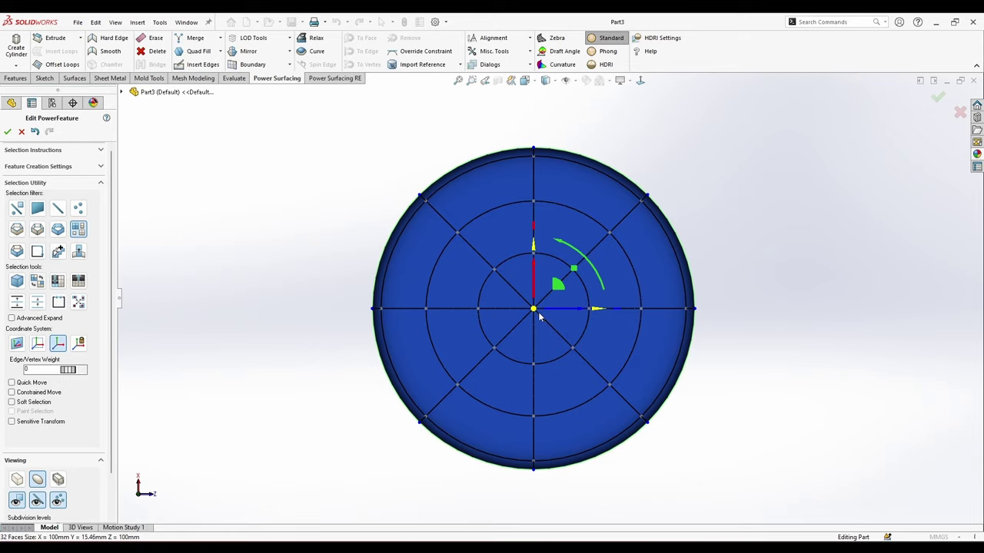
scroll(543, 316, "up", 8)
left_click_drag(546, 302, 815, 16)
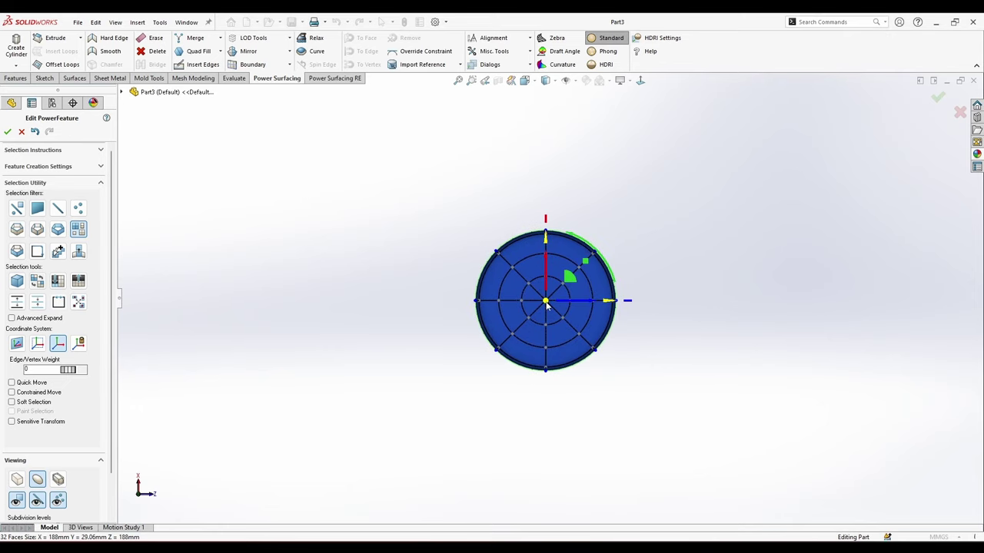
left_click_drag(546, 302, 570, 274)
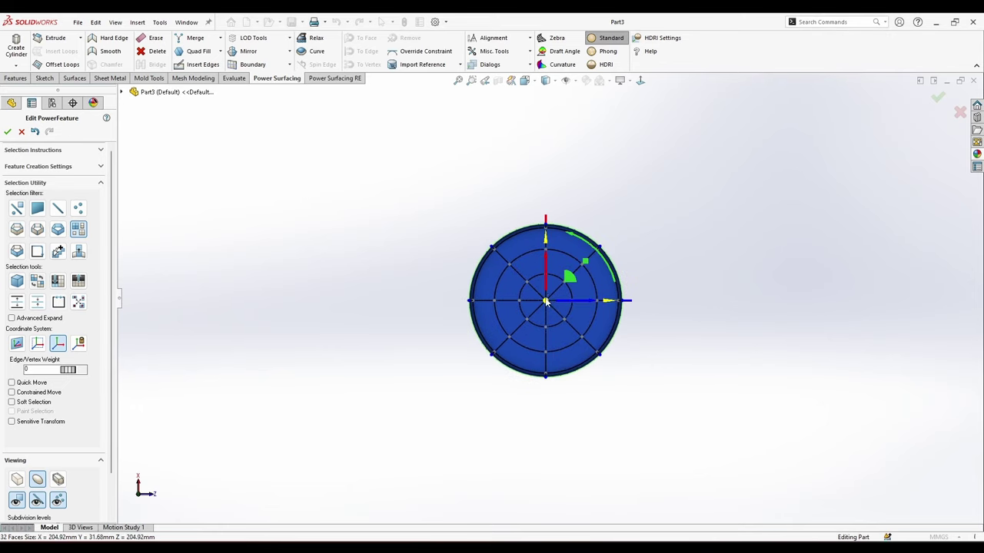
left_click_drag(545, 300, 654, 137)
left_click_drag(545, 300, 577, 254)
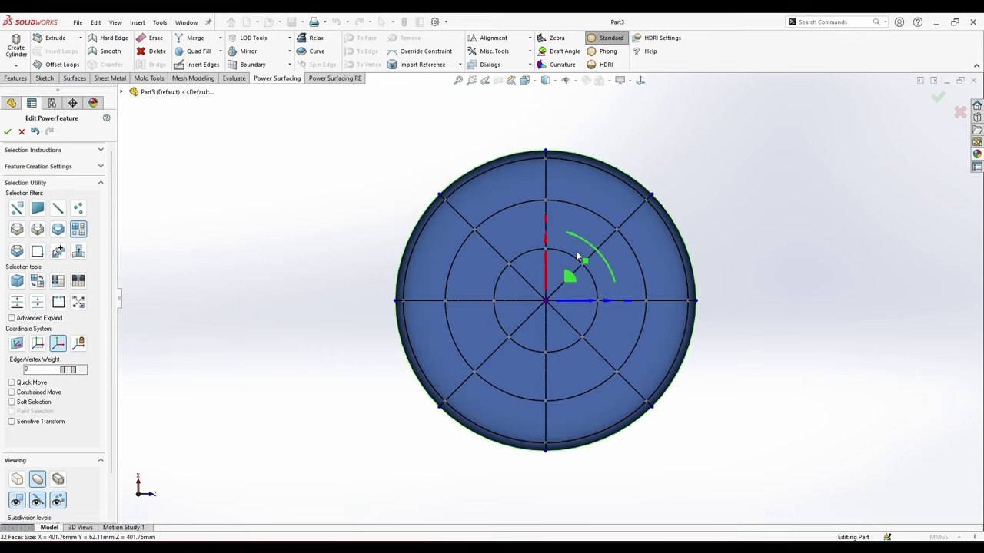
mouse_move(546, 301)
left_mouse_down()
mouse_move(544, 325)
mouse_move(545, 310)
left_mouse_up()
left_click(758, 359)
scroll(646, 274, "down", 3)
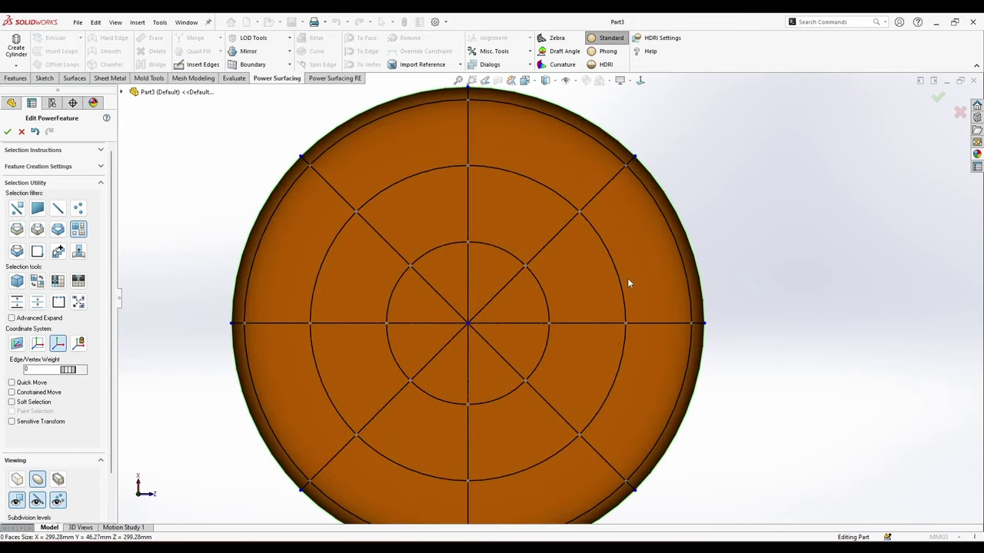
Apply an edge weight to the edge loop around the dish's bottom to tighten its lower corner.
middle_click_drag(621, 369, 603, 222)
middle_click_drag(689, 340, 743, 386)
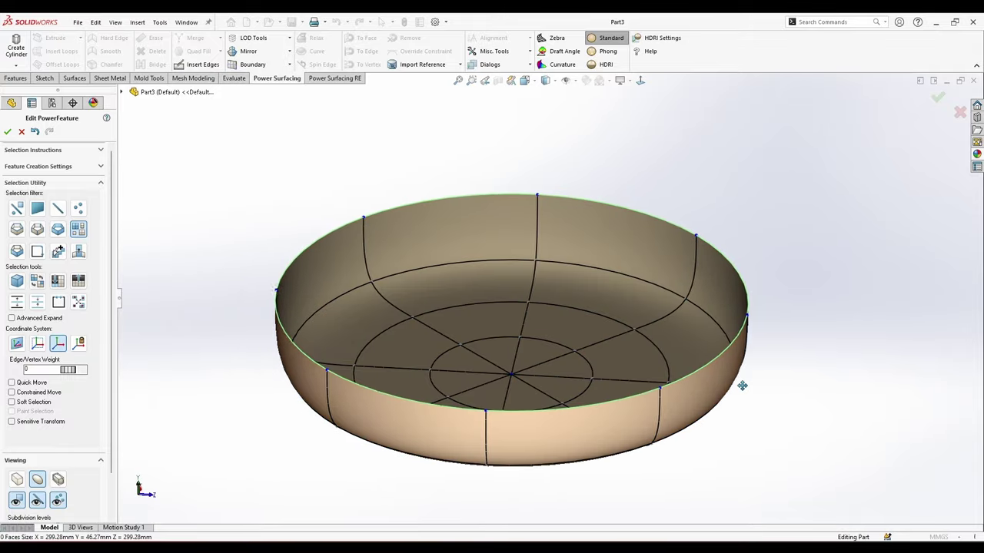
middle_click_drag(511, 372, 644, 373)
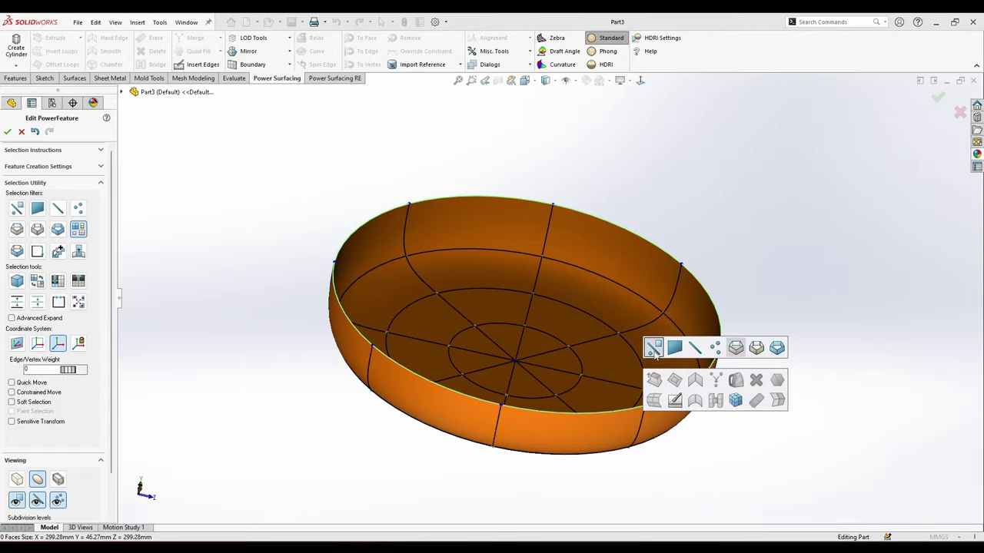
left_click(656, 351)
middle_click_drag(688, 403, 581, 306)
scroll(582, 306, "down", 3)
right_click(706, 286)
left_click(734, 271)
left_click(618, 289)
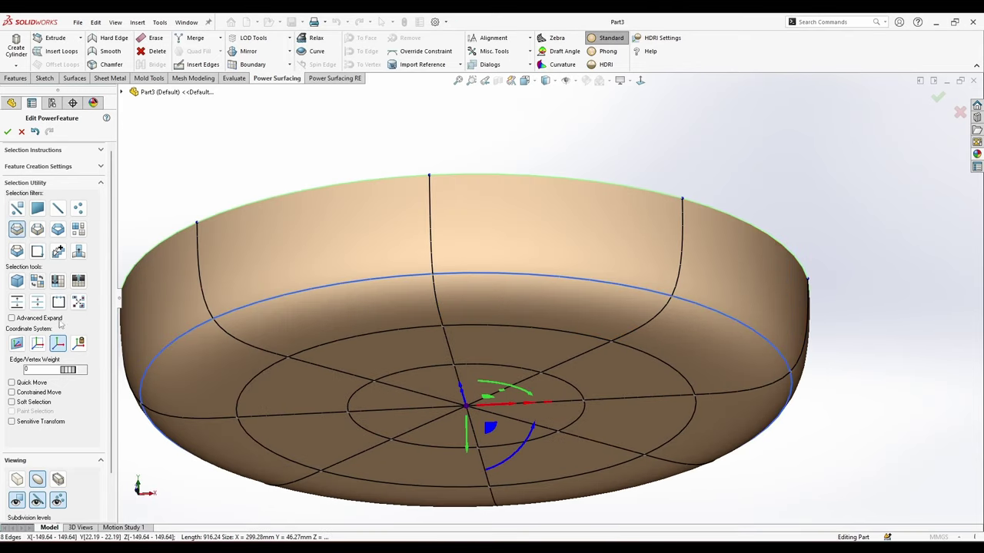
left_click(113, 45)
scroll(371, 214, "up", 3)
middle_click_drag(371, 214, 344, 312)
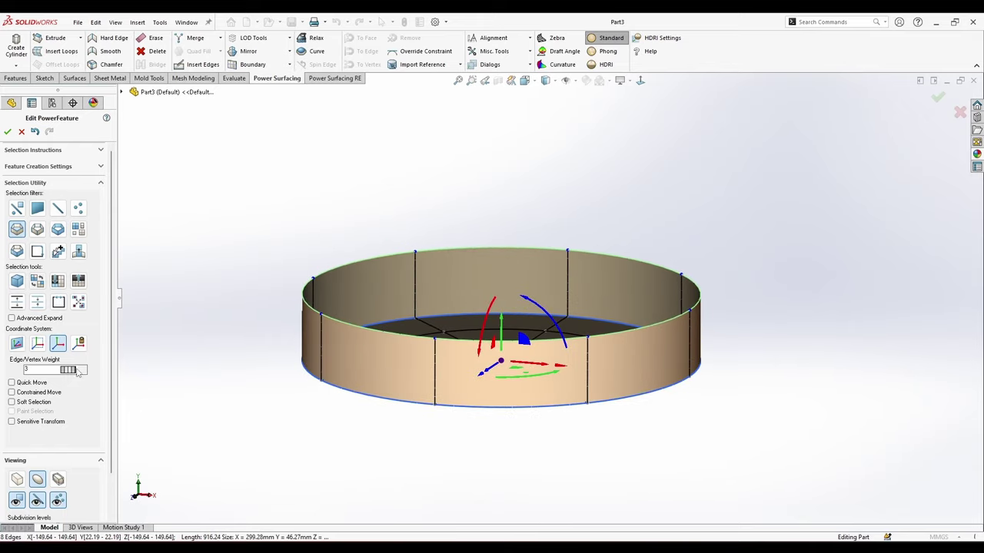
left_click_drag(76, 370, 146, 394)
left_click(147, 396)
Examine the dish's tightened lower corner and wall from several angles.
middle_click_drag(329, 412, 731, 435)
scroll(689, 303, "down", 1)
mouse_move(690, 303)
middle_mouse_down()
mouse_move(650, 299)
mouse_move(697, 311)
middle_mouse_up()
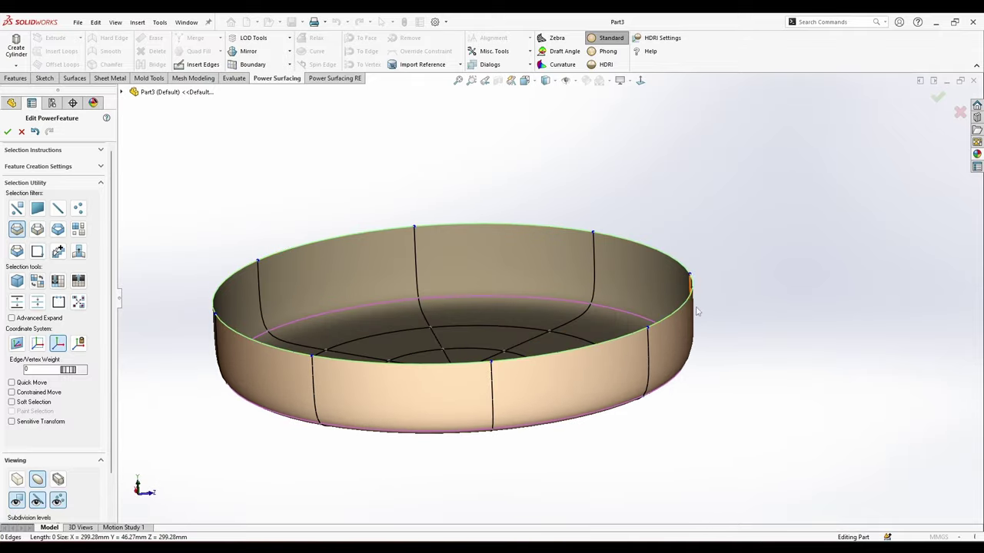
middle_click_drag(747, 331, 705, 316)
scroll(709, 313, "down", 1)
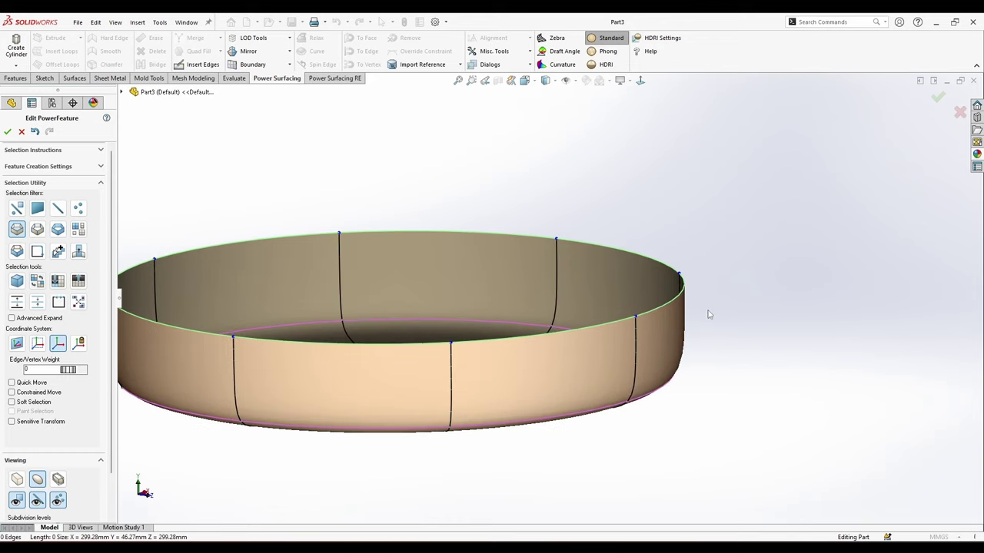
middle_click_drag(688, 352, 755, 425)
scroll(755, 425, "up", 1)
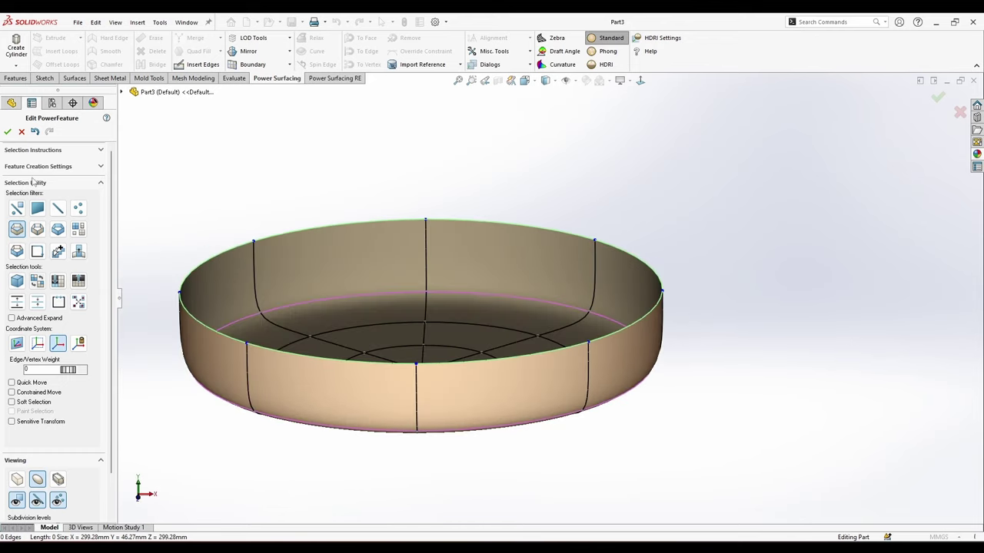
Add a box of 100 x 100 x 100 mm with one segment in each direction.
left_click(17, 65)
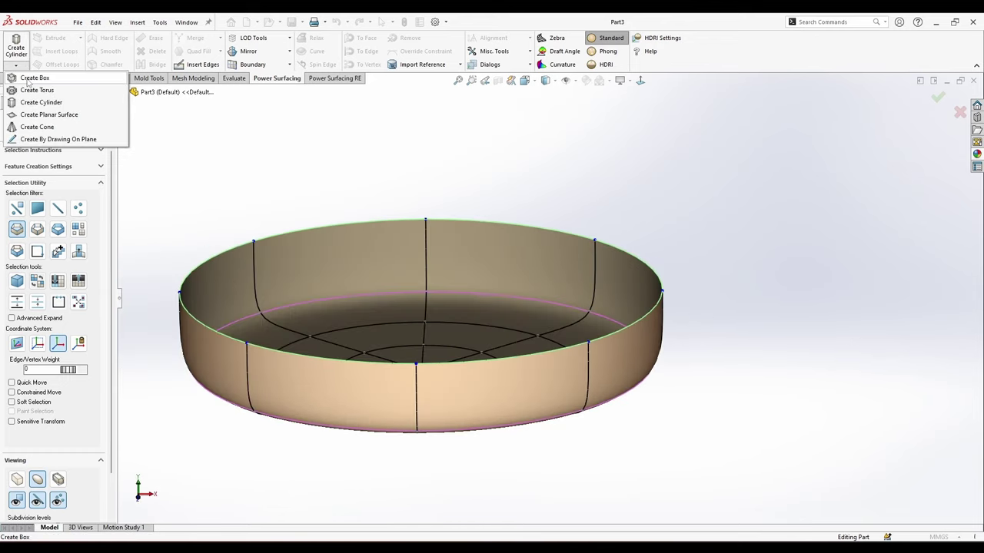
left_click(31, 79)
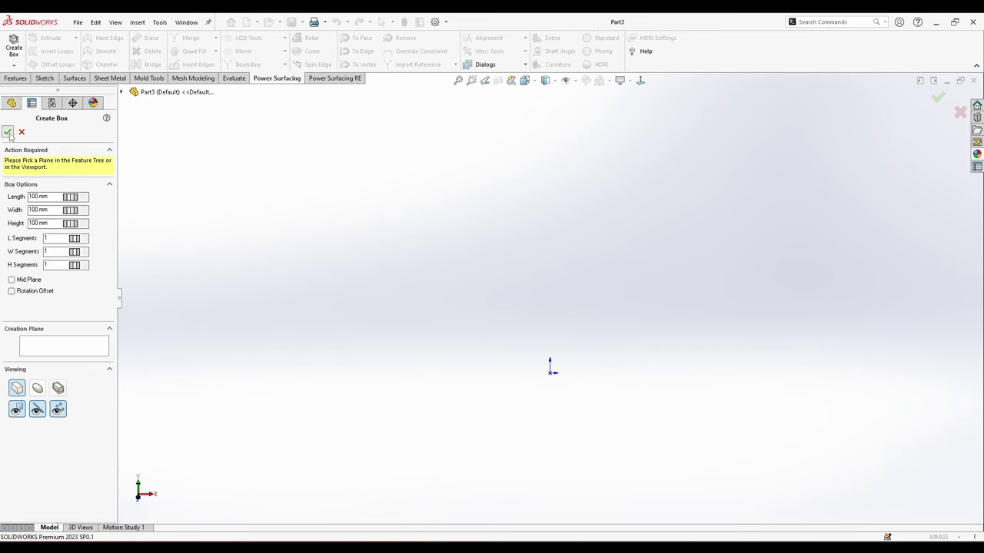
left_click(8, 133)
Scale the new box down uniformly and move it along X to just outside the dish.
scroll(607, 321, "up", 3)
scroll(607, 321, "down", 1)
left_click_drag(536, 292, 532, 406)
left_click_drag(573, 298, 766, 362)
middle_click_drag(762, 361, 529, 146)
Move the whole box farther from the dish along X in the top view and scale it down slightly.
left_click(526, 83)
left_click(544, 119)
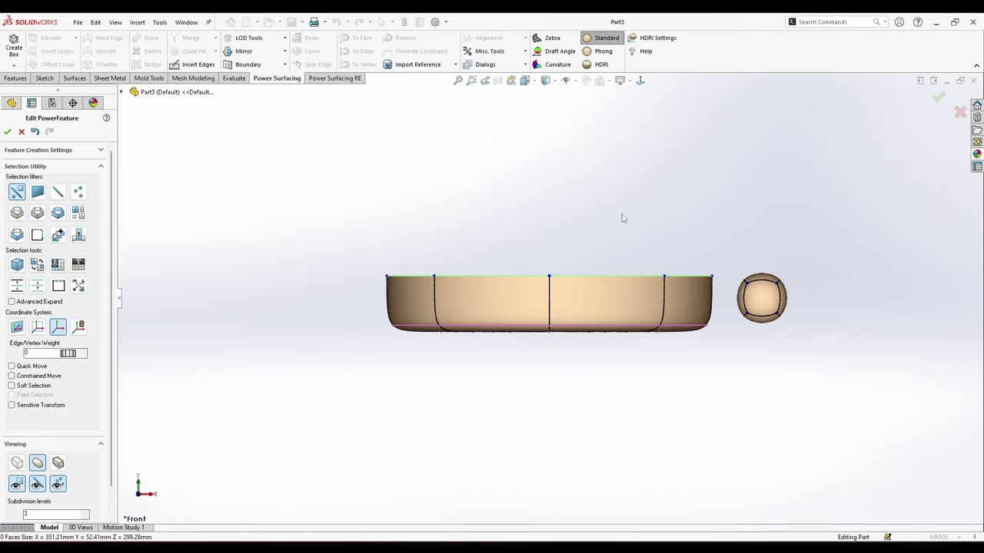
left_click(526, 81)
left_click(541, 105)
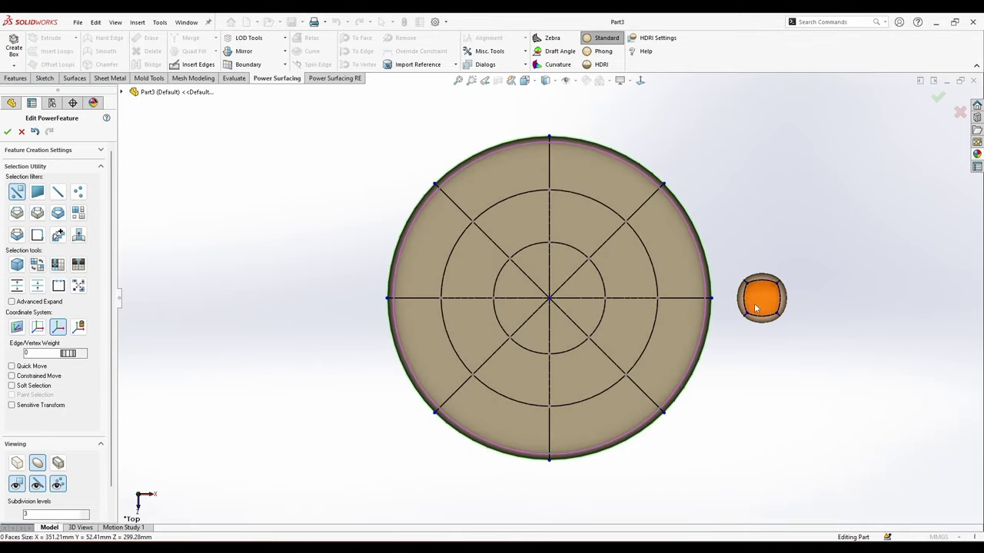
scroll(792, 301, "down", 3)
left_click(80, 215)
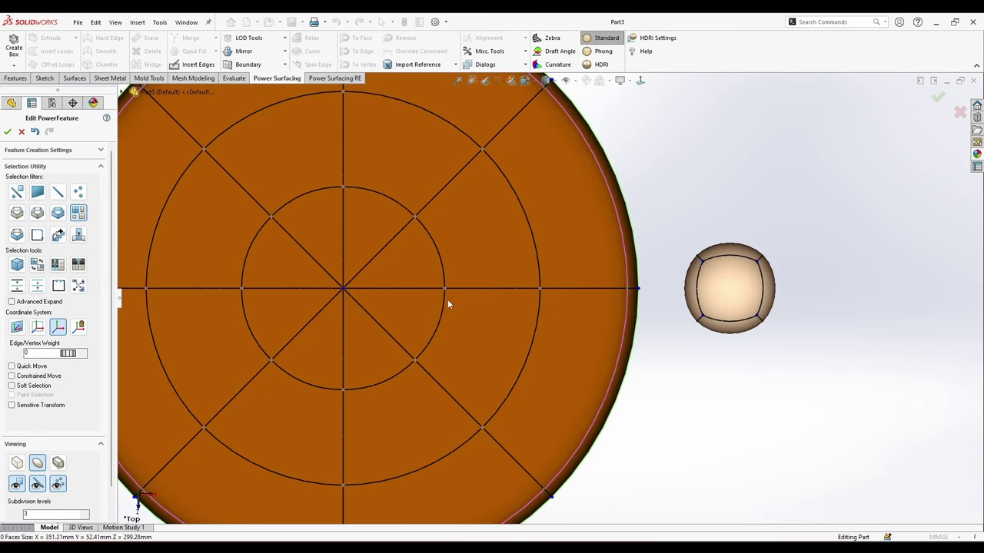
left_click(740, 293)
scroll(735, 296, "up", 1)
scroll(735, 296, "down", 1)
left_click_drag(709, 292, 829, 292)
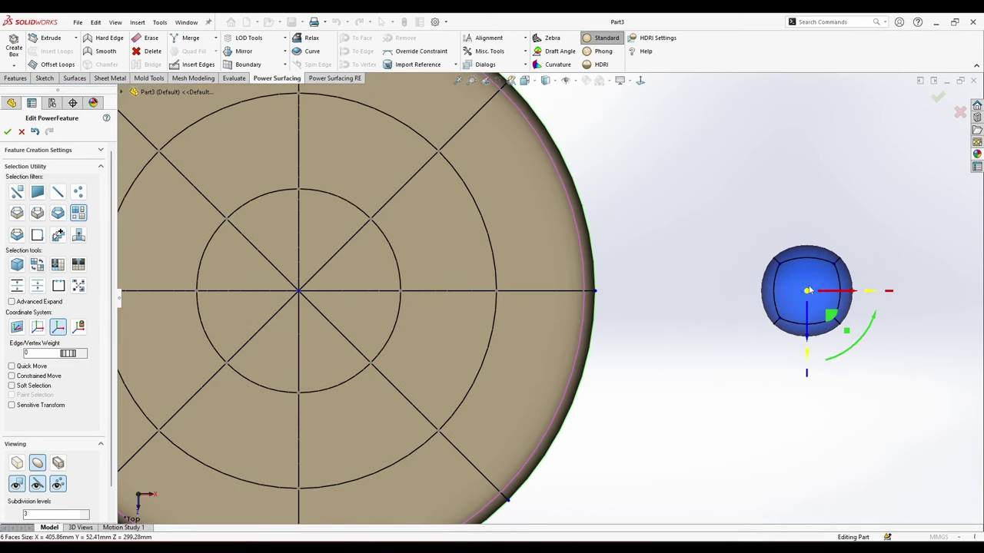
scroll(803, 295, "up", 1)
left_click_drag(763, 292, 757, 341)
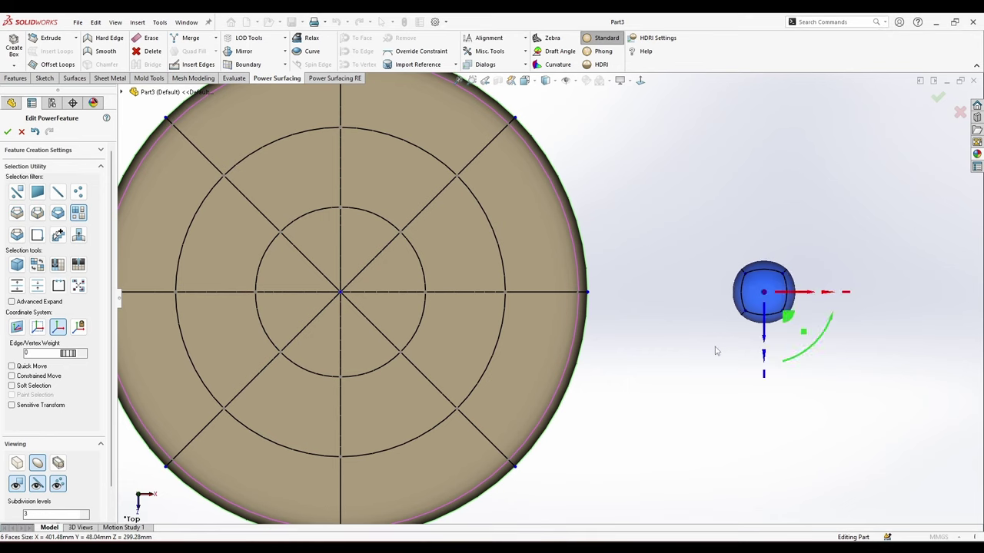
Move the whole box farther away from the dish along X.
left_click(714, 351)
left_click(766, 305)
scroll(761, 305, "up", 2)
left_click_drag(742, 295, 845, 310)
Show the control cage and extrude the box face nearest the dish along X until it reaches the dish's rim.
left_click(740, 308)
scroll(740, 307, "down", 3)
right_click(741, 306)
left_click(747, 282)
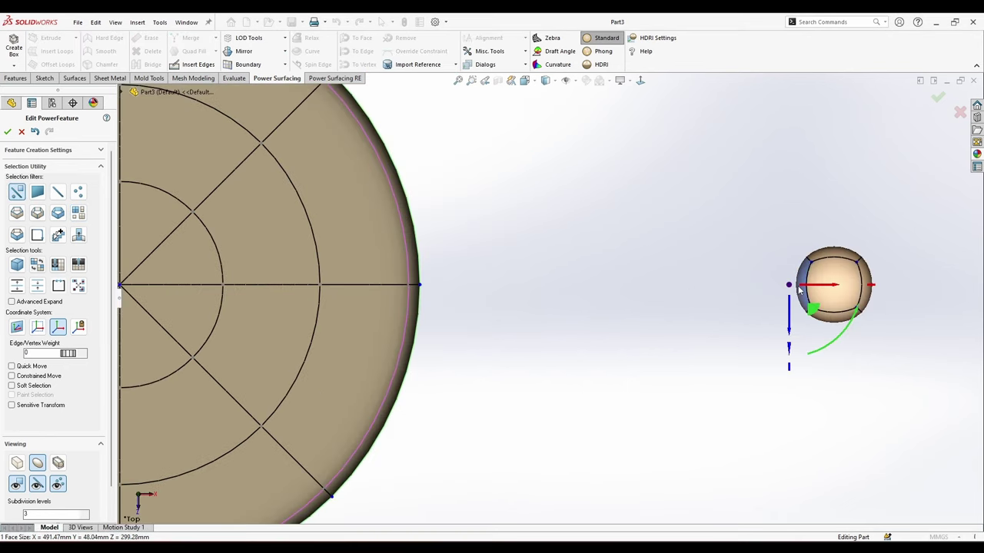
left_click(799, 288)
left_click(16, 463)
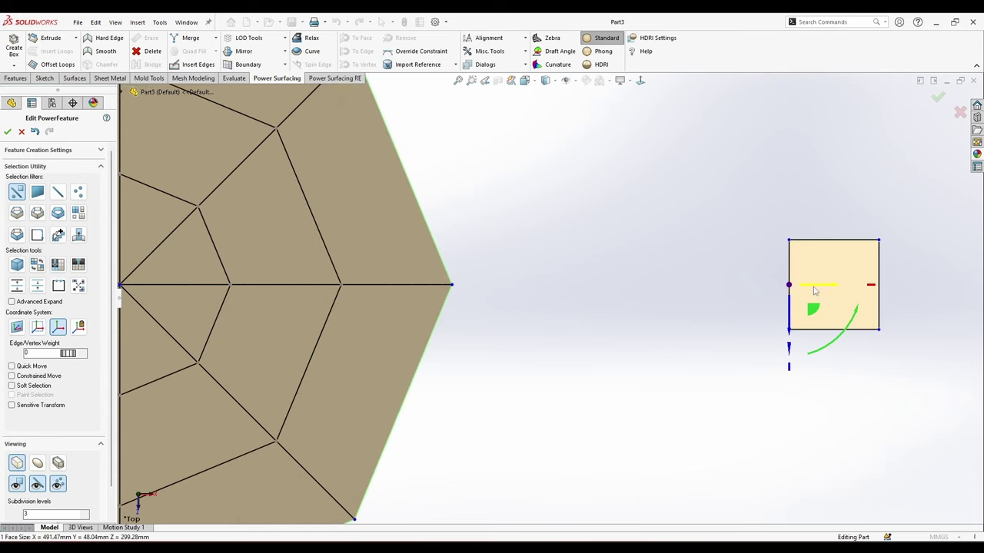
left_click_drag(815, 290, 443, 302)
Insert a crosswise edge loop near the middle of the extruded handle and return to the smooth display.
scroll(560, 435, "up", 3)
left_click(570, 317, "alt")
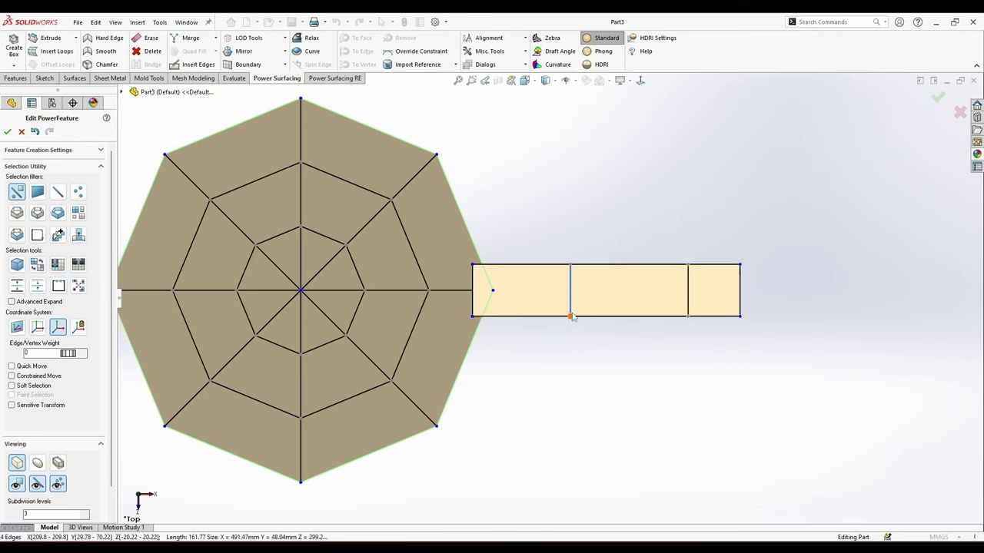
left_click(545, 401)
left_click(38, 463)
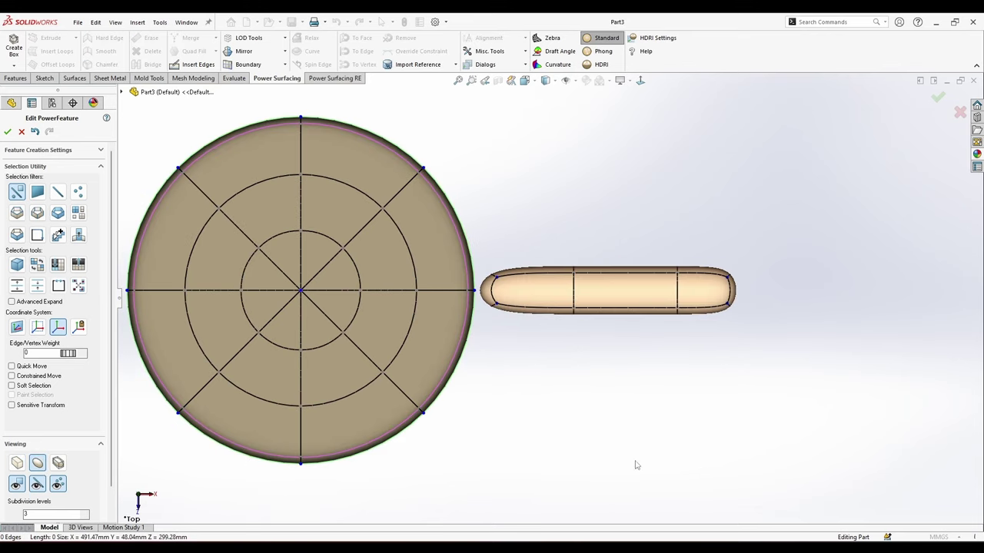
Increase the edge weight of the handle's end face beside the dish and shift it along X to meet the wall.
left_click(487, 294)
scroll(487, 295, "down", 3)
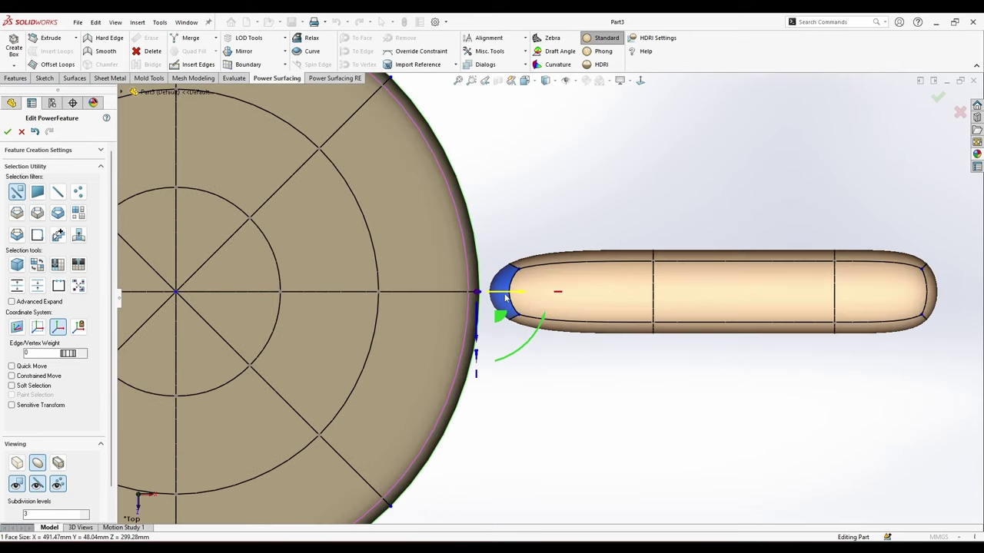
mouse_move(505, 298)
left_mouse_down()
mouse_move(464, 306)
mouse_move(499, 308)
left_mouse_up()
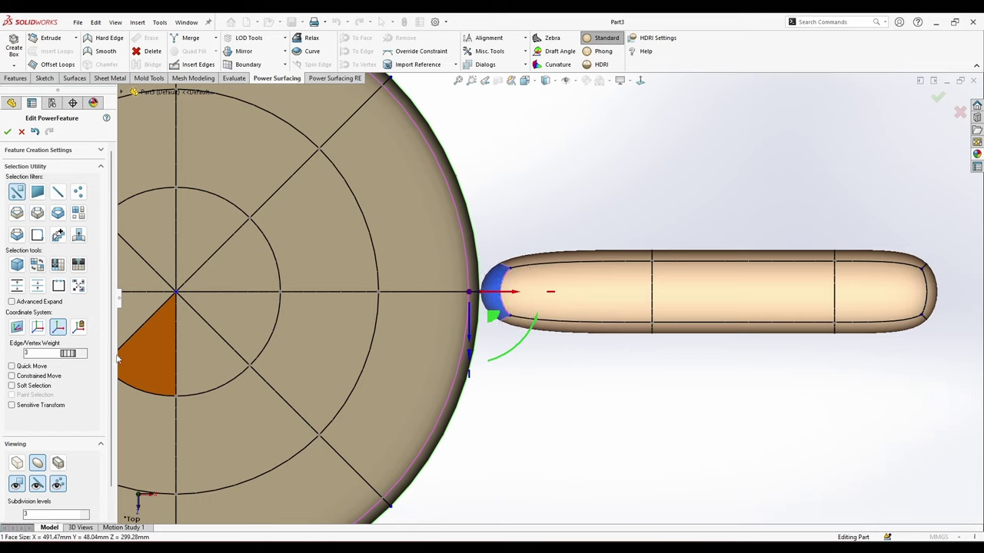
left_click_drag(116, 356, 298, 378)
left_click_drag(501, 293, 502, 299)
left_click(544, 420)
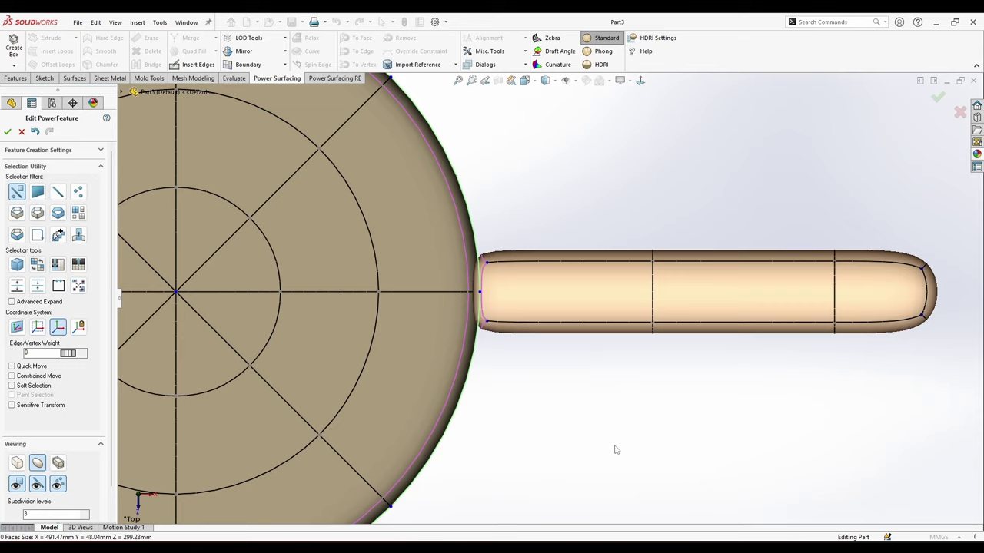
Insert a lengthwise edge loop around the handle at about mid-height in a straight side view.
scroll(617, 450, "up", 4)
middle_click_drag(573, 426, 377, 173)
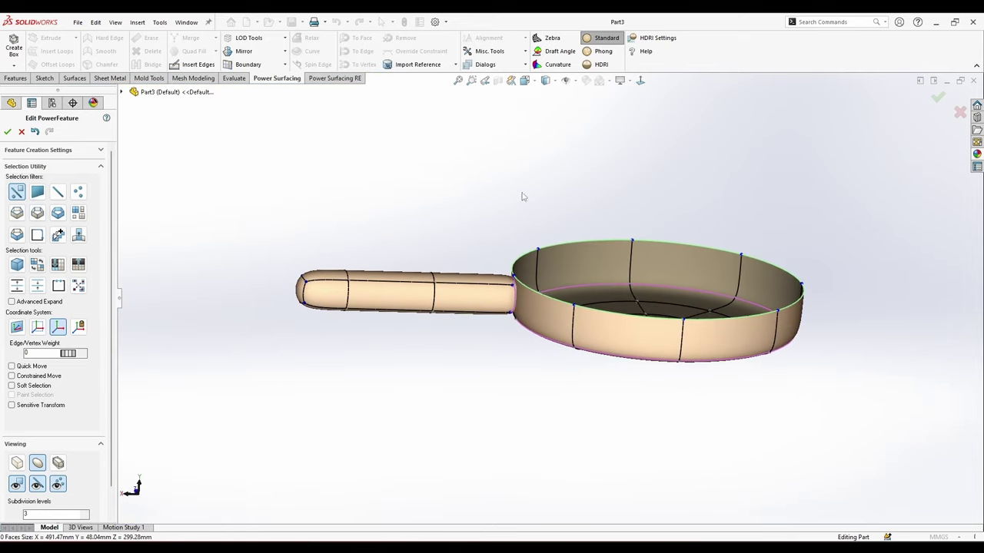
left_click(641, 82)
scroll(302, 294, "down", 4)
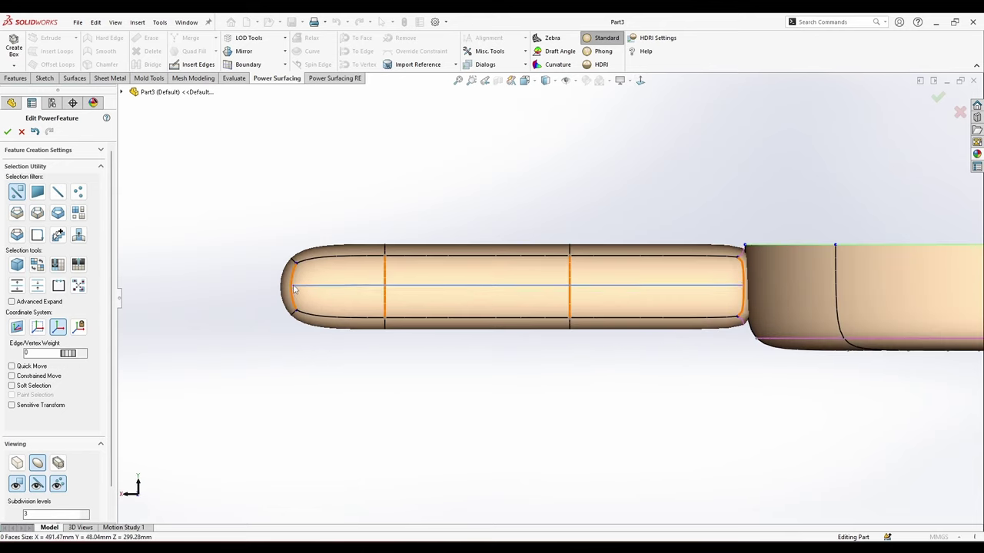
left_click(290, 289)
left_click(354, 357)
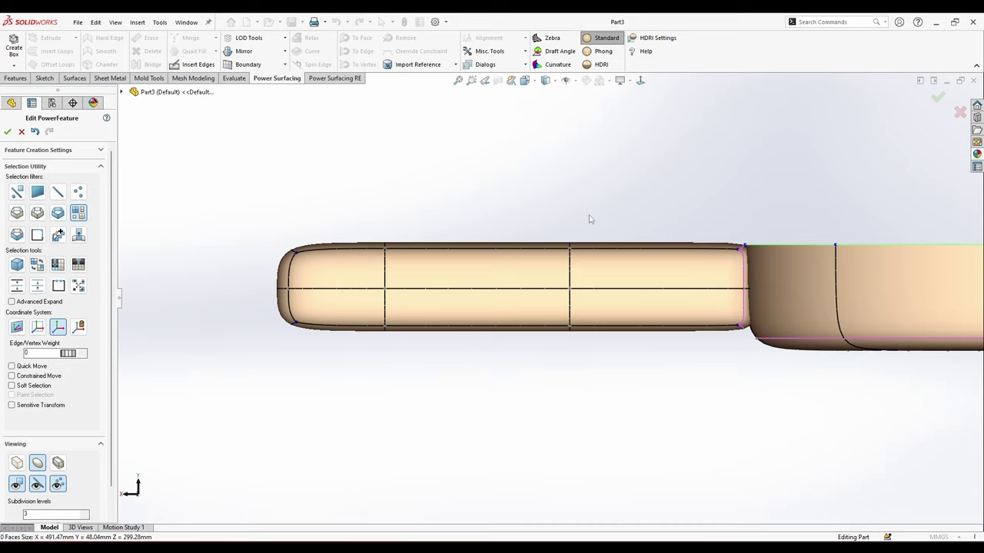
Try lowering the handle's upper face next to the dish by about 17 mm along Y, and undo the move.
scroll(591, 219, "down", 4)
middle_click_drag(600, 261, 622, 281)
key("f")
left_click(558, 289)
scroll(576, 300, "up", 2)
left_click(642, 82)
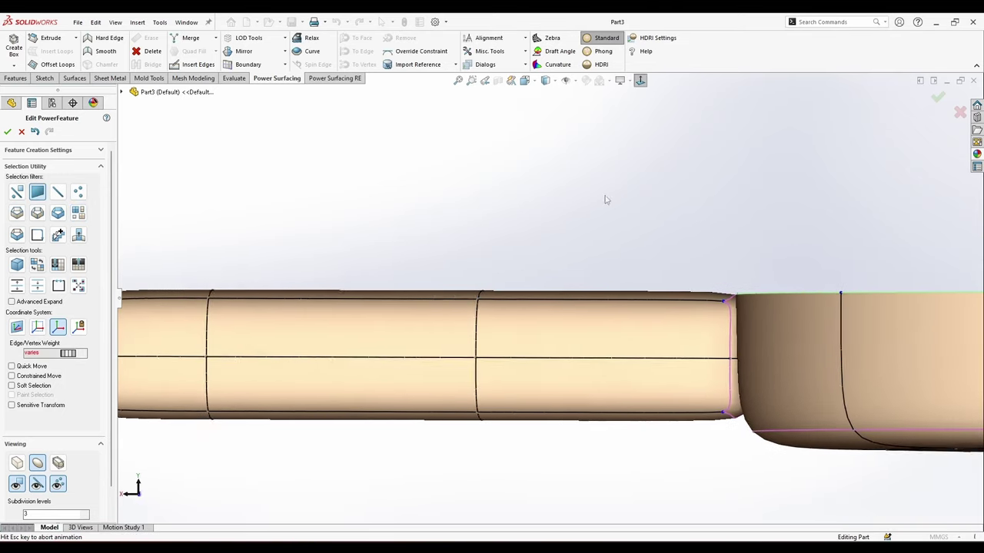
left_click(546, 293)
scroll(547, 294, "up", 3)
left_click_drag(592, 270, 603, 302)
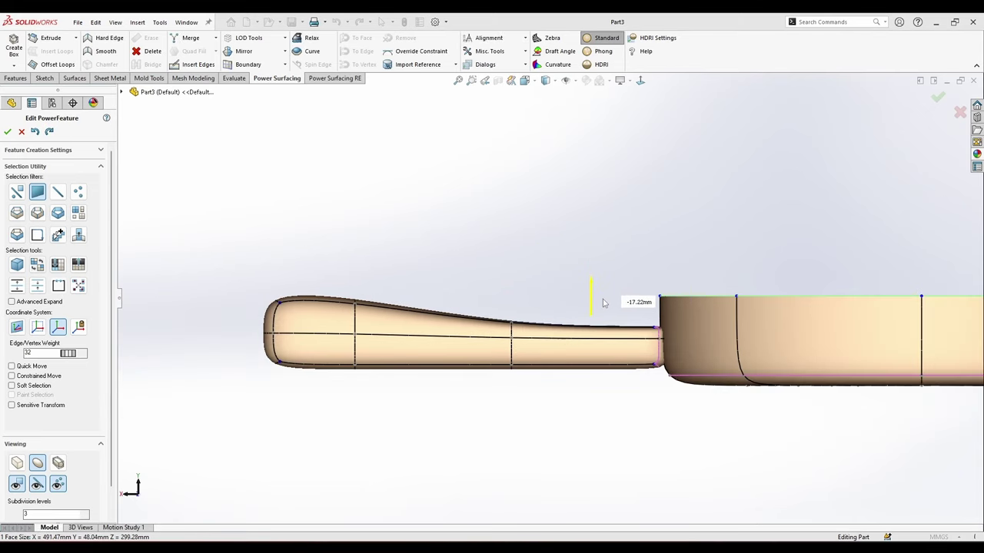
scroll(594, 385, "up", 3)
scroll(588, 336, "down", 3)
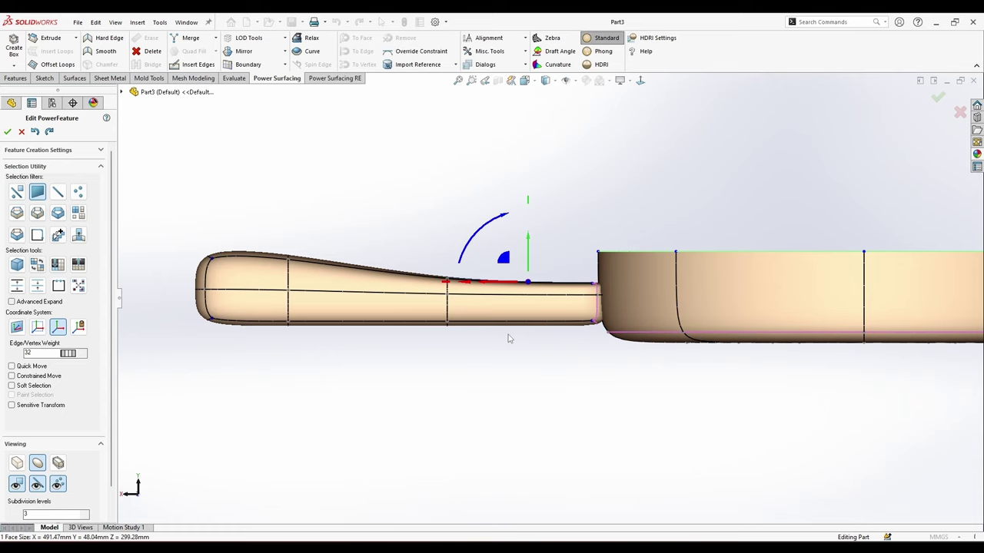
key("ctrl+z")
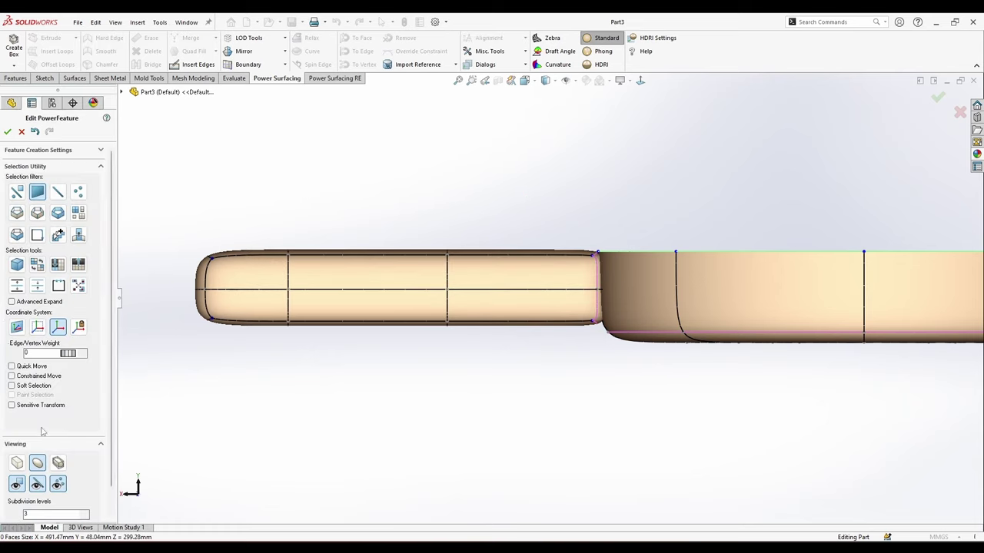
Show the control cage and insert two crosswise edge loops, one halving the handle's middle section and one halving the section beside the dish.
left_click(16, 464)
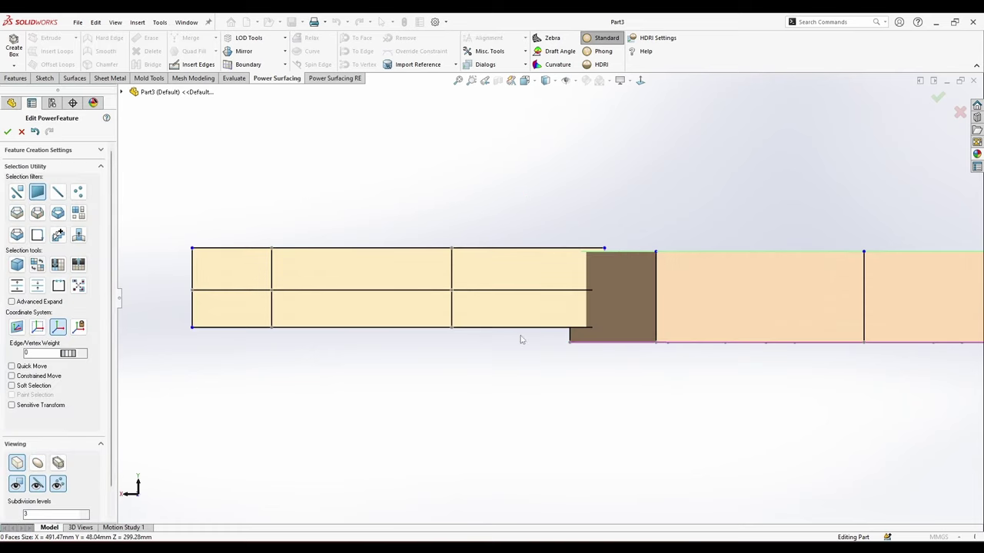
key("i")
left_click(545, 328)
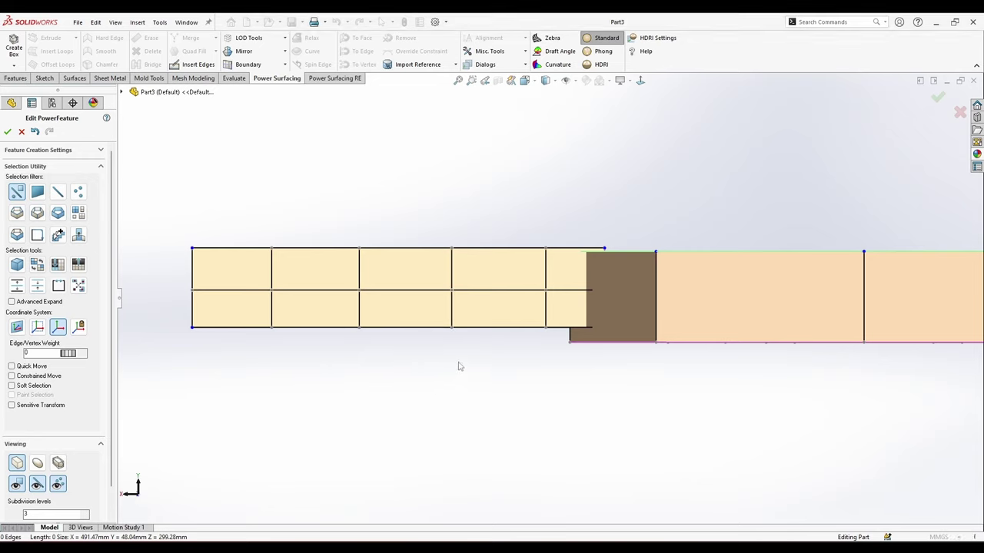
Raise the bottom vertices of the handle's three outer sections along Y to thin it beyond the section nearest the dish.
left_click_drag(459, 356, 175, 311)
left_click_drag(318, 300, 327, 279)
left_click(364, 378)
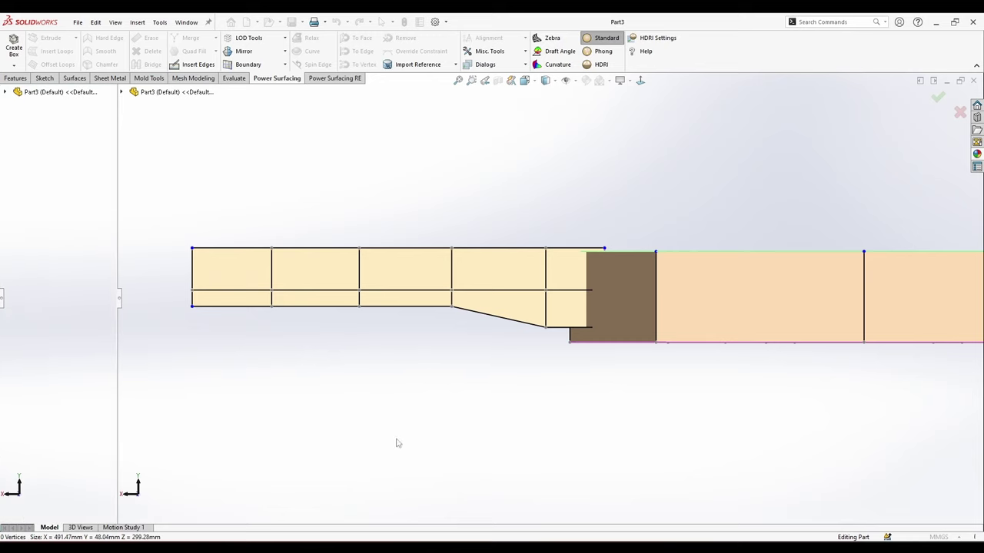
Enable soft selection with a value of 23 and lower the six vertices at the handle's free end about 7 mm.
left_click(30, 388)
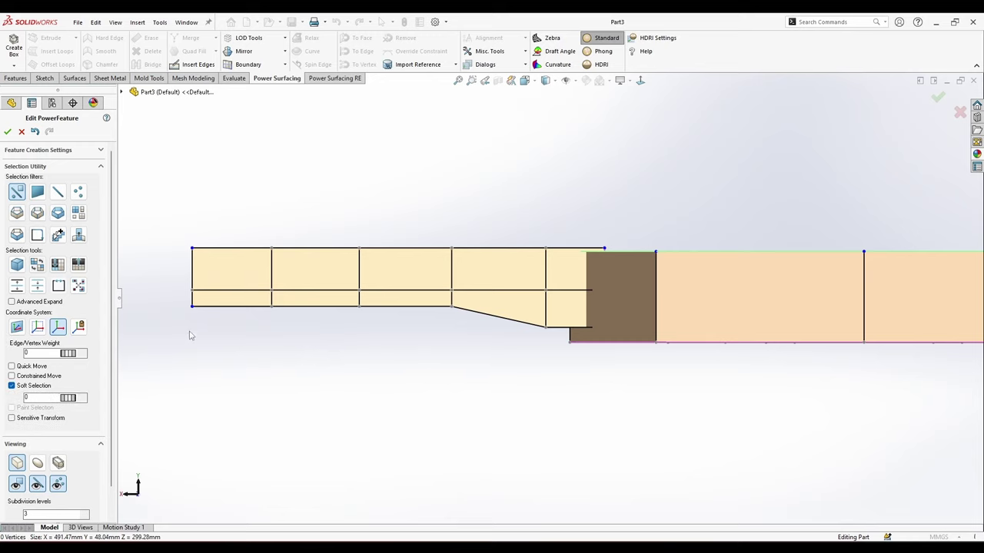
middle_click_drag(190, 331, 276, 327, "ctrl")
left_click_drag(291, 327, 290, 326)
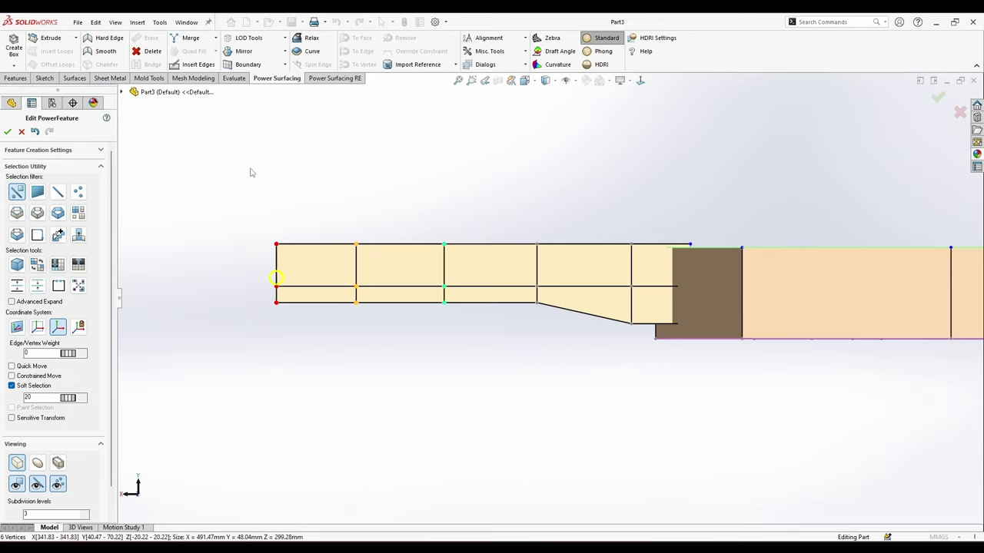
left_click_drag(276, 237, 239, 237)
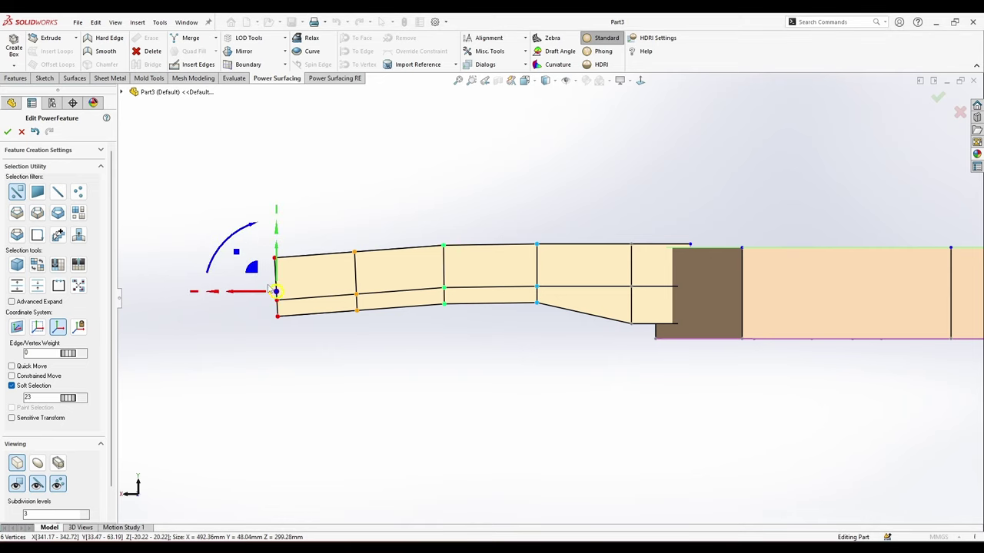
Set soft selection to 19, rotate the handle's free-end vertices slightly and lower them about 5 mm more for a downward bend.
left_click_drag(223, 243, 215, 249)
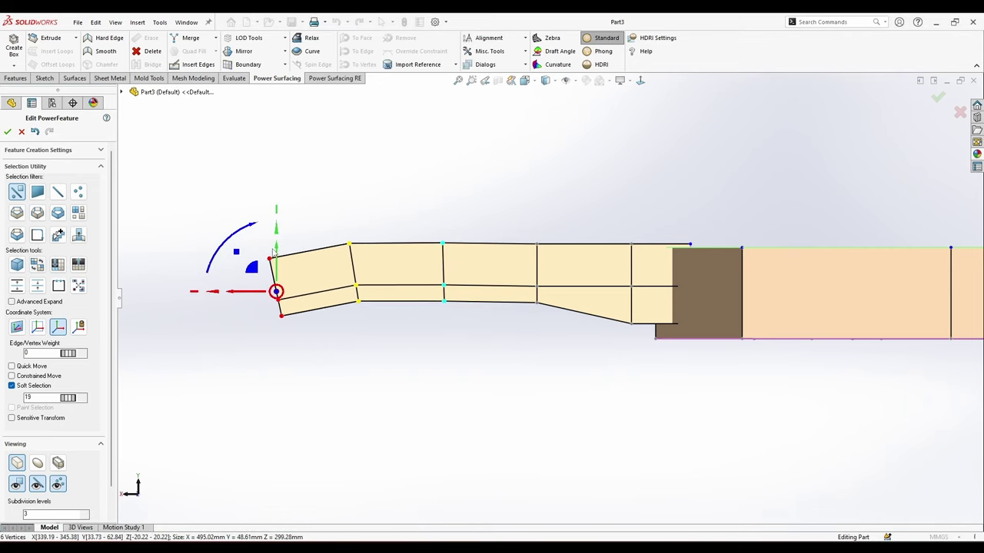
left_click_drag(281, 254, 285, 266)
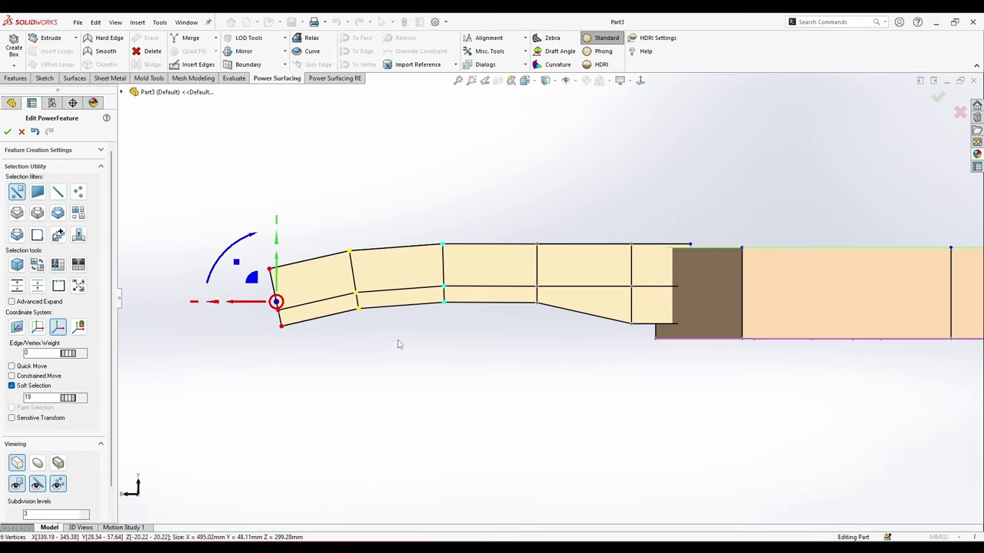
left_click(605, 440)
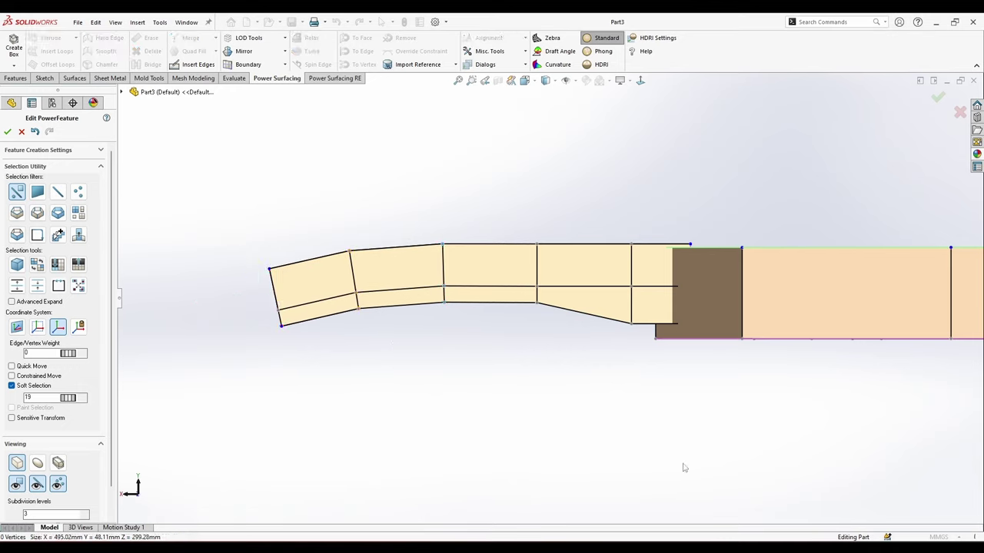
Select the two outermost faces on the handle's upper side and turn off soft selection.
left_click_drag(233, 240, 374, 315)
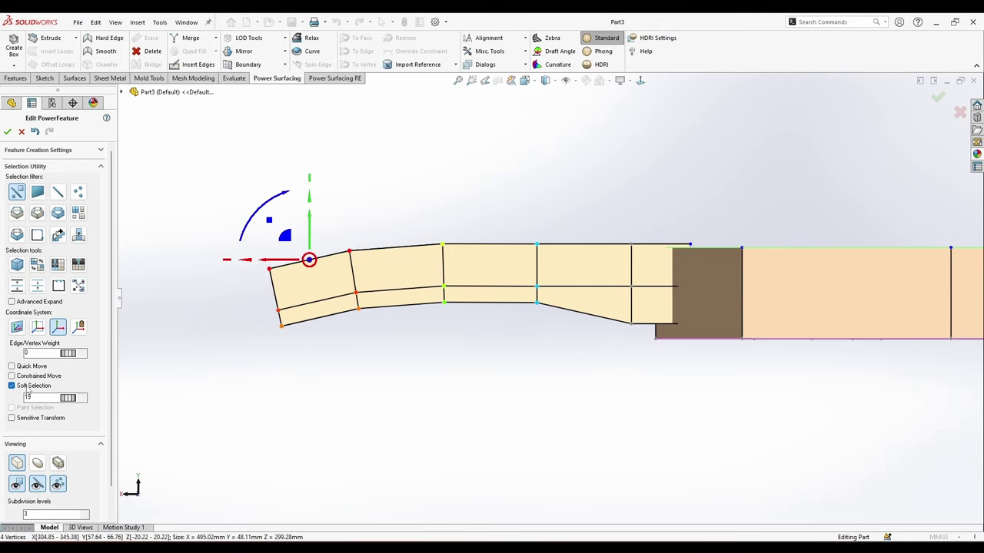
middle_click_drag(255, 382, 296, 433)
right_click(385, 255)
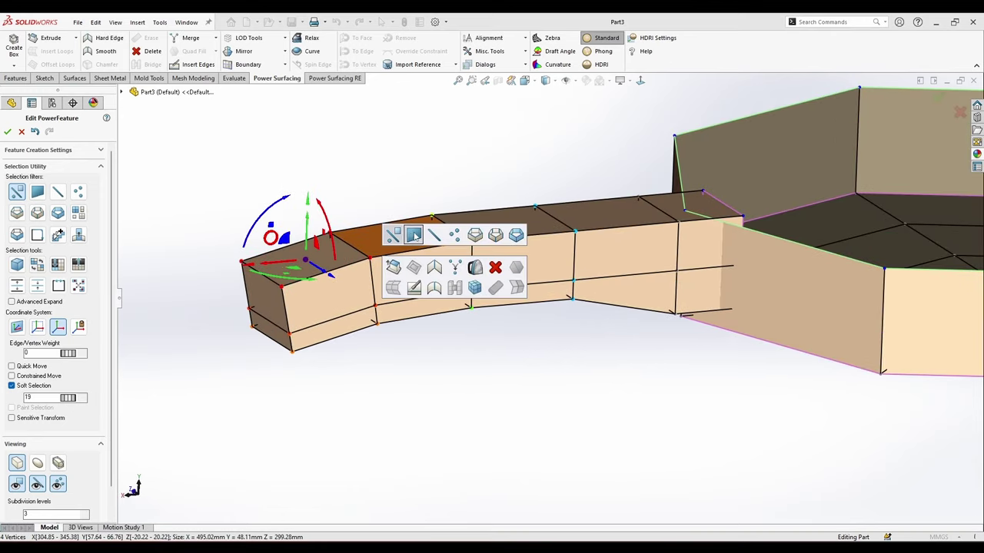
left_click(415, 236)
left_click(396, 241)
left_click(339, 264, "ctrl")
middle_click_drag(343, 305, 320, 246)
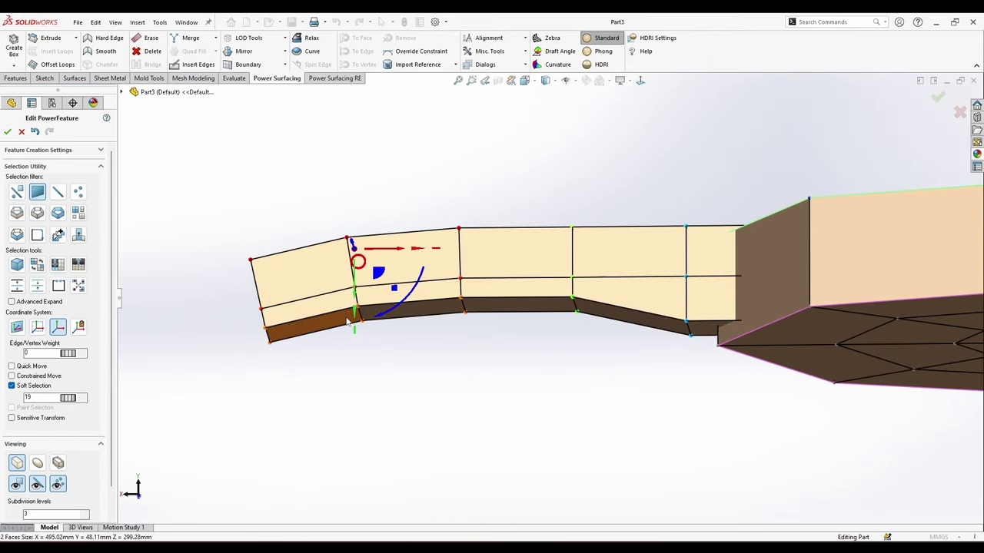
left_click(640, 81)
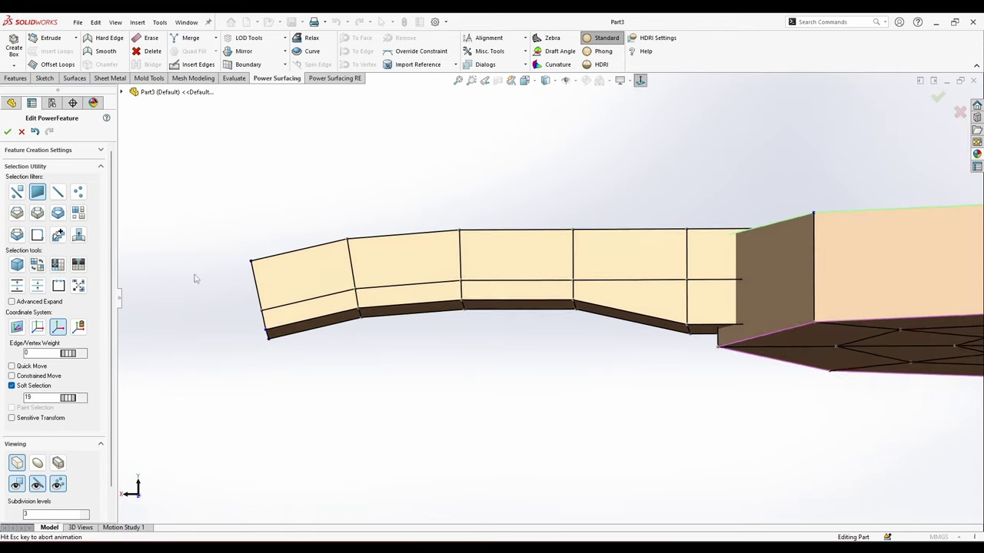
left_click(29, 386)
Undo the last selection changes at the handle's free end.
scroll(307, 267, "down", 3)
middle_click_drag(369, 271, 400, 275)
key("ctrl+z")
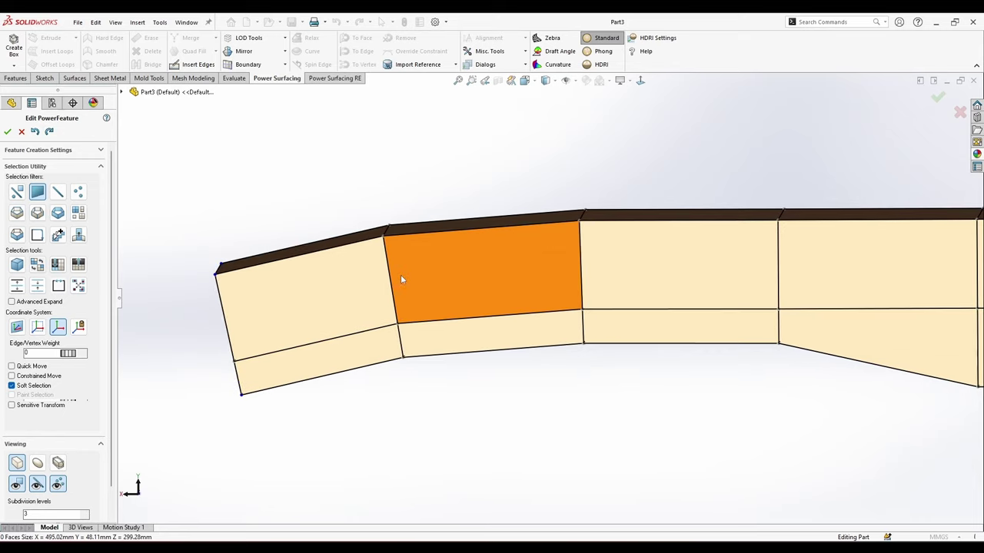
key("ctrl+z")
left_click(526, 82)
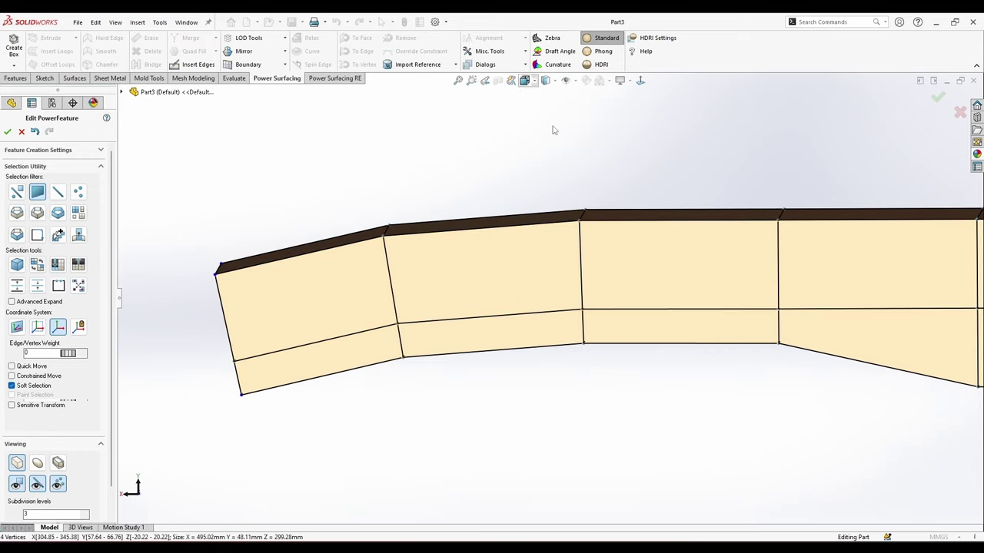
left_click(555, 130)
middle_click_drag(566, 258, 461, 242)
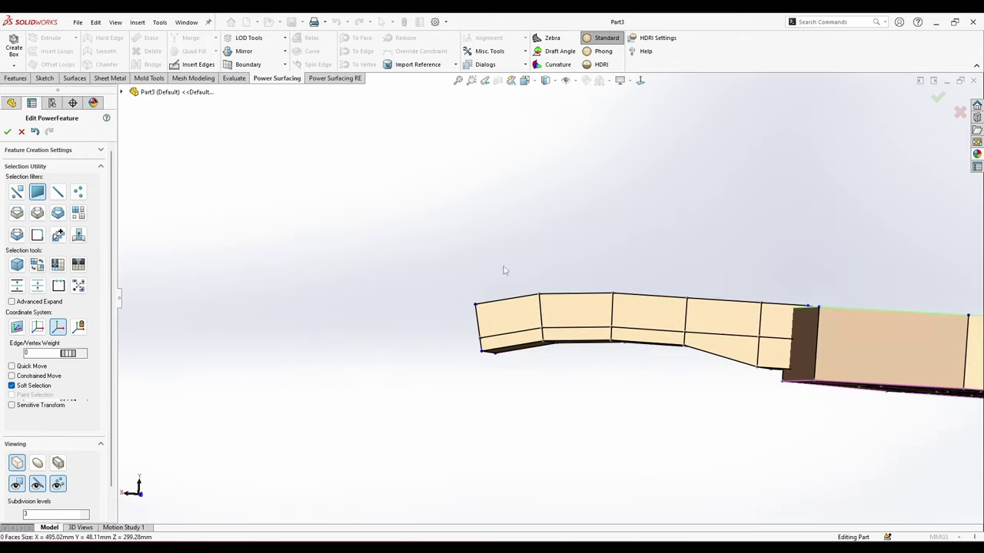
key("ctrl+z")
Move the handle's two outermost upper faces down in the XY plane to thin its free end.
middle_click_drag(580, 308, 595, 345)
scroll(588, 343, "down", 2)
scroll(510, 289, "down", 2)
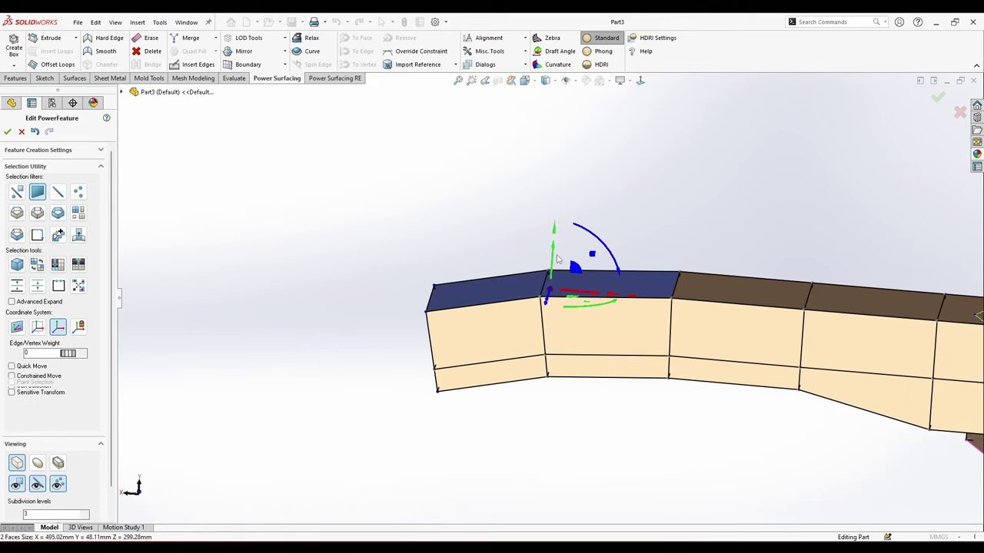
left_click(549, 280)
left_click(537, 288, "ctrl")
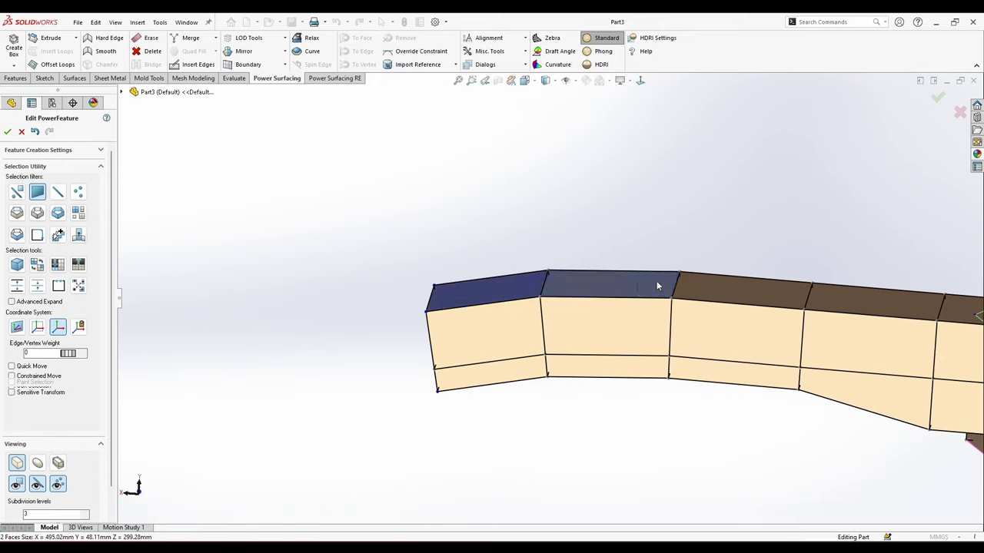
left_click_drag(575, 270, 579, 315)
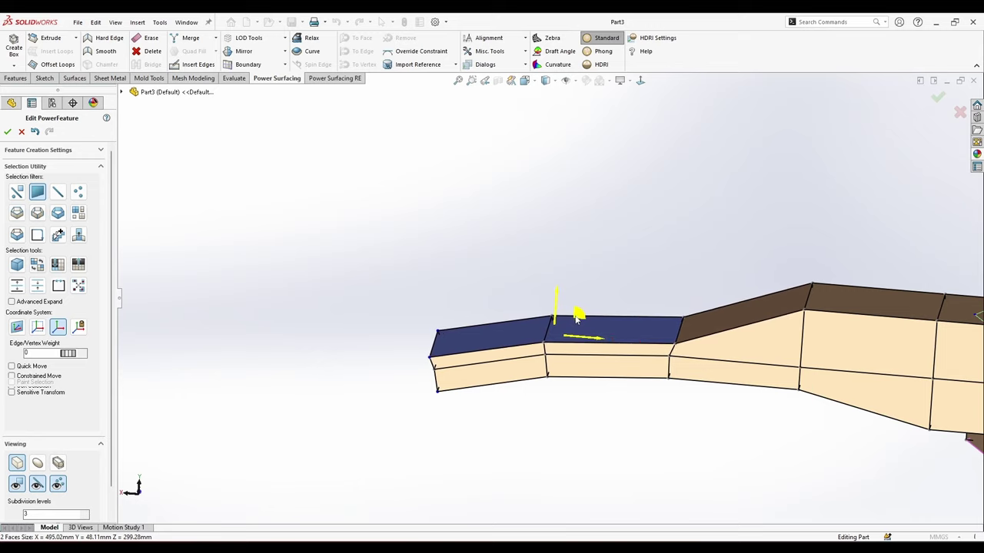
scroll(578, 313, "up", 3)
scroll(575, 330, "up", 2)
middle_click_drag(575, 330, 581, 298)
left_click(640, 96)
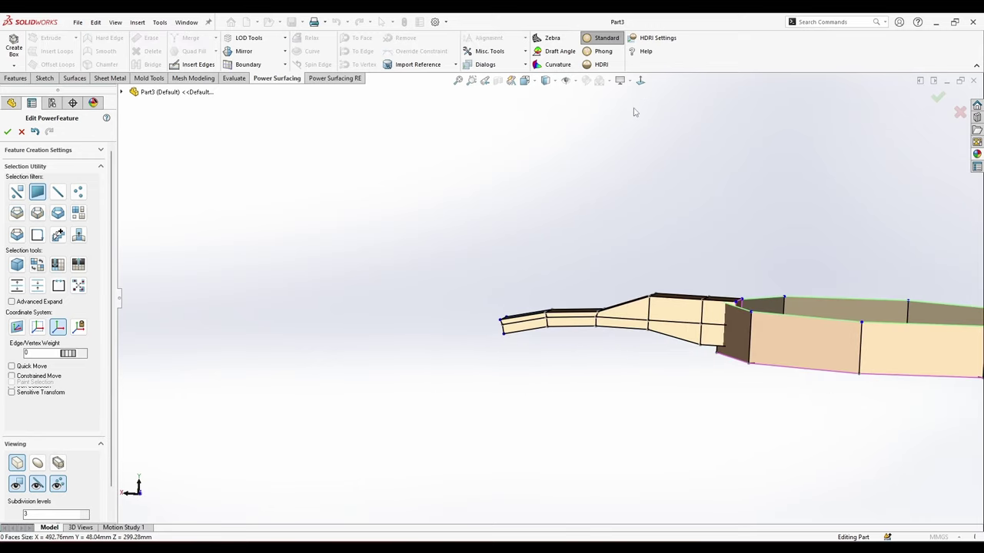
left_click(639, 82)
scroll(554, 312, "down", 5)
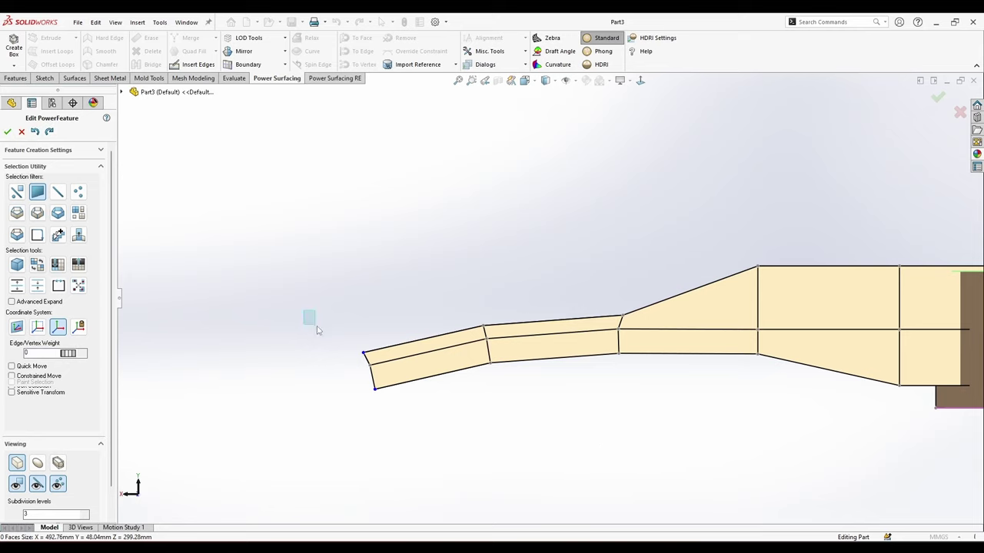
Box-select the handle's two outermost sections and move them up nearly level with the upper side of the inner sections.
left_click_drag(316, 327, 638, 468)
left_click_drag(492, 311, 504, 268)
left_click(622, 420)
scroll(638, 329, "up", 2)
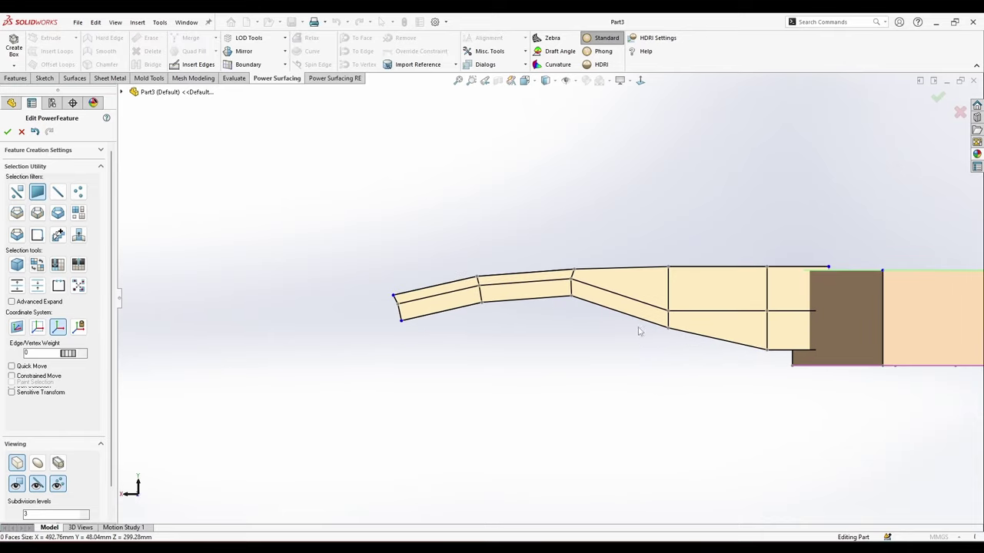
Raise the middle and lower vertices of the adjoining inner handle section to taper the underside gradually toward the free end.
scroll(640, 331, "down", 1)
right_click(643, 330)
left_click(657, 313)
left_click_drag(659, 295, 676, 270)
left_click(420, 344)
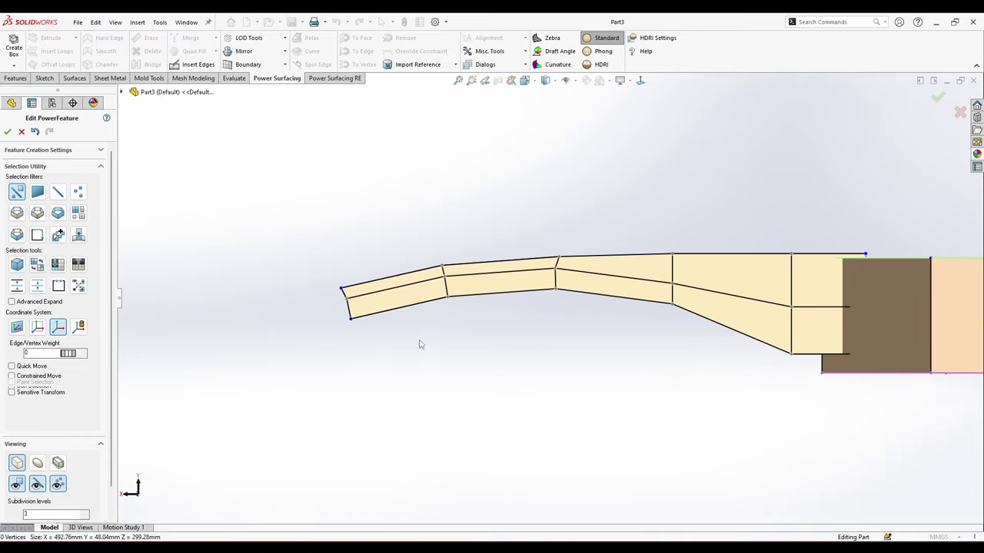
Select the two end faces at the handle's free end and flatten them into one plane.
middle_click_drag(345, 301, 366, 305)
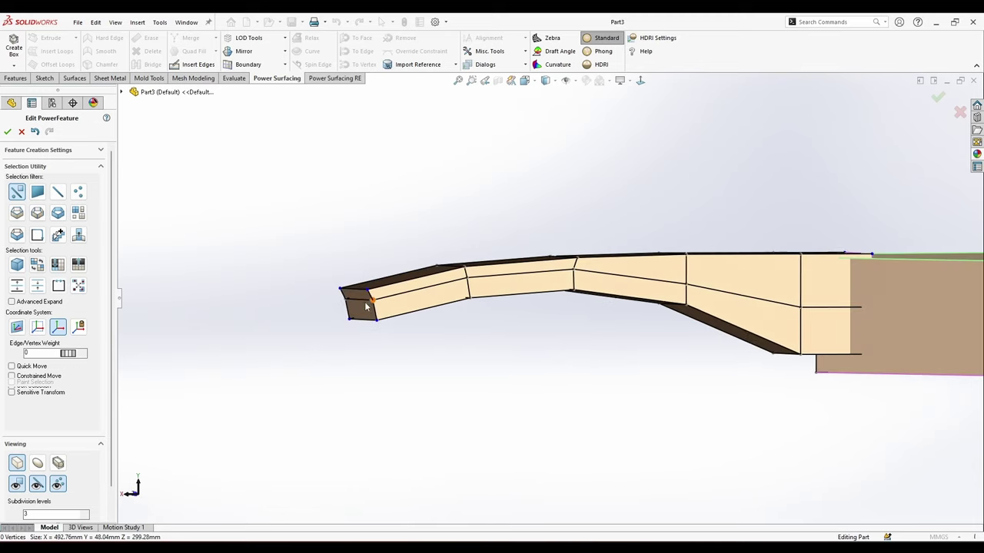
scroll(370, 308, "down", 2)
left_click(373, 311)
scroll(373, 309, "down", 3)
left_click(409, 291, "ctrl")
scroll(409, 297, "down", 4)
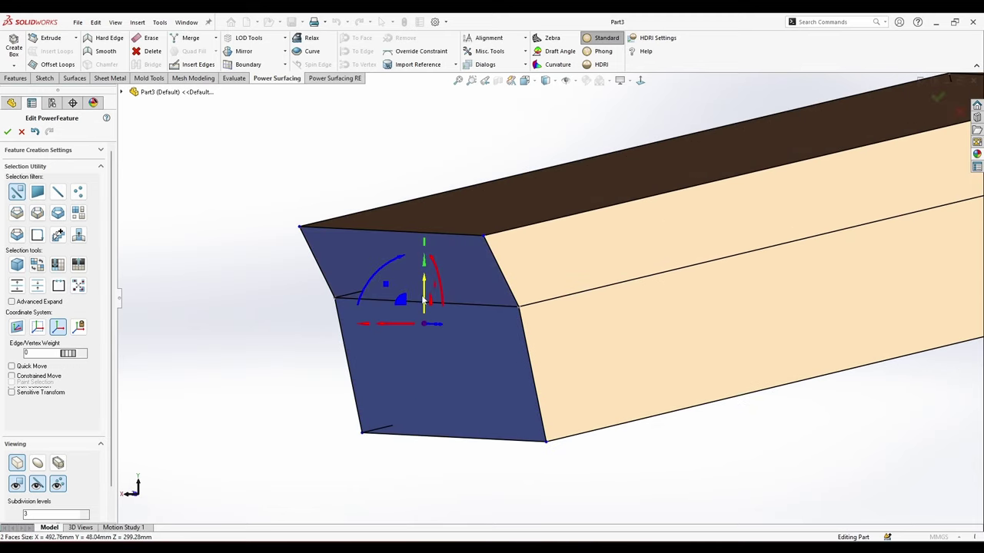
right_click(452, 320)
left_click(552, 343)
scroll(601, 466, "up", 2)
middle_click_drag(602, 466, 427, 411)
scroll(576, 435, "up", 2)
left_click(575, 435)
Inspect the handle in smooth display from above and from the side.
scroll(576, 435, "up", 4)
scroll(507, 282, "down", 5)
middle_click_drag(514, 281, 508, 295)
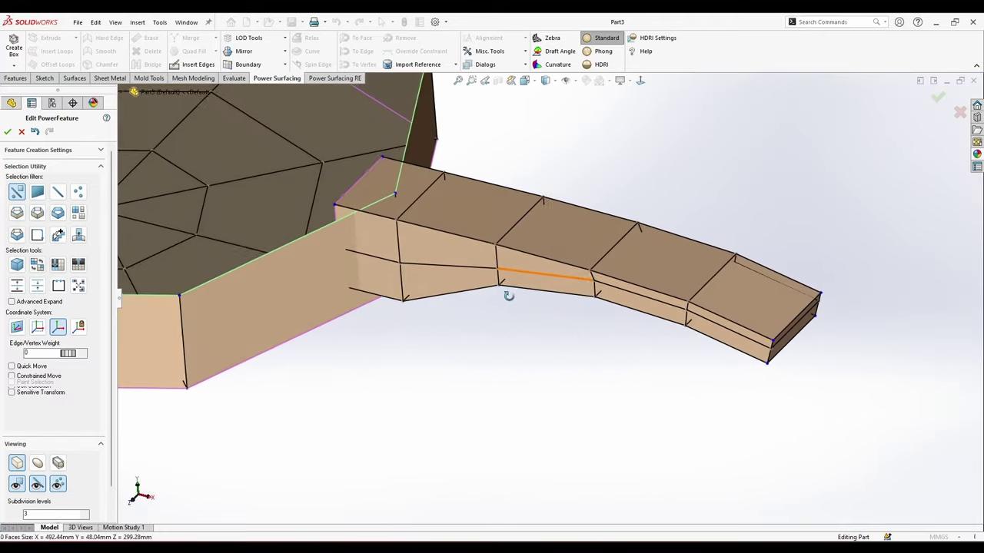
left_click(535, 83)
left_click(542, 115)
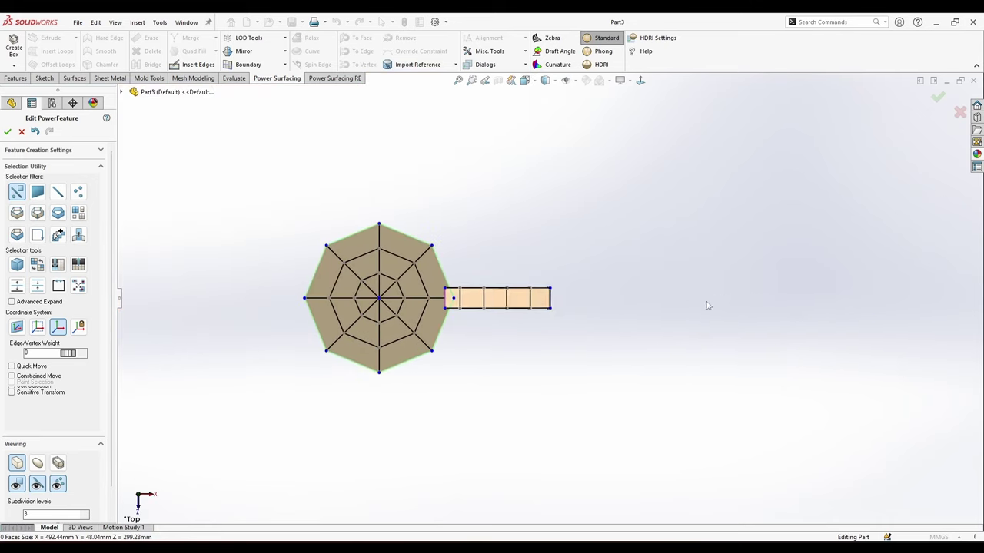
scroll(511, 300, "down", 6)
left_click(38, 464)
scroll(590, 295, "down", 2)
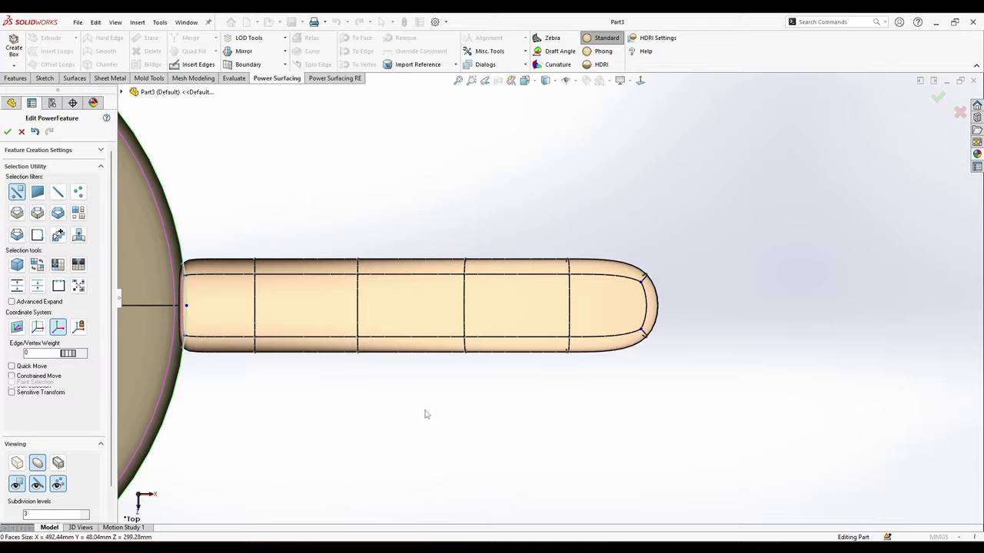
middle_click_drag(427, 415, 265, 323)
left_click(642, 83)
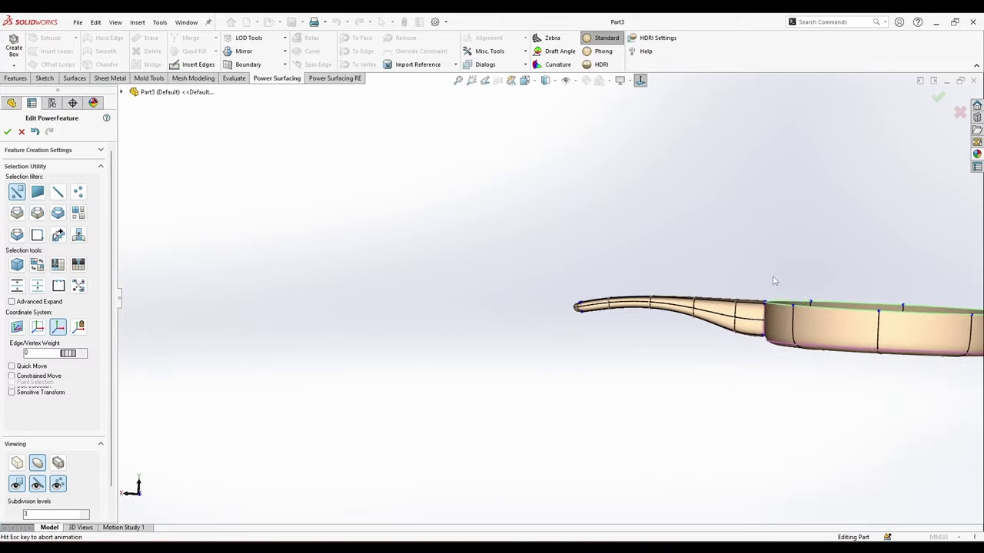
scroll(807, 288, "down", 3)
scroll(615, 310, "up", 2)
scroll(785, 306, "down", 1)
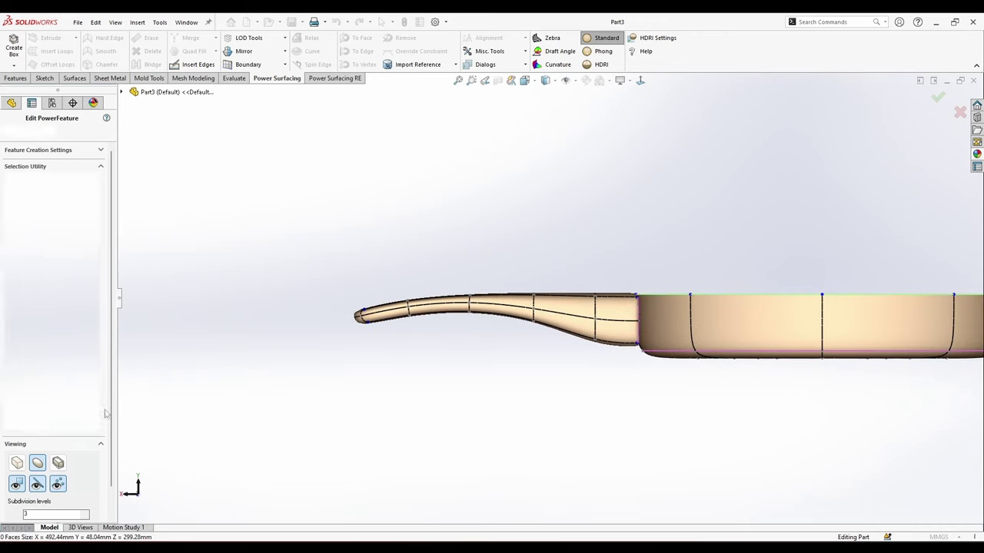
scroll(606, 318, "down", 3)
Switch back to the box cage display and insert an edge loop around the handle near its dish end.
left_click(17, 463)
scroll(676, 309, "down", 2)
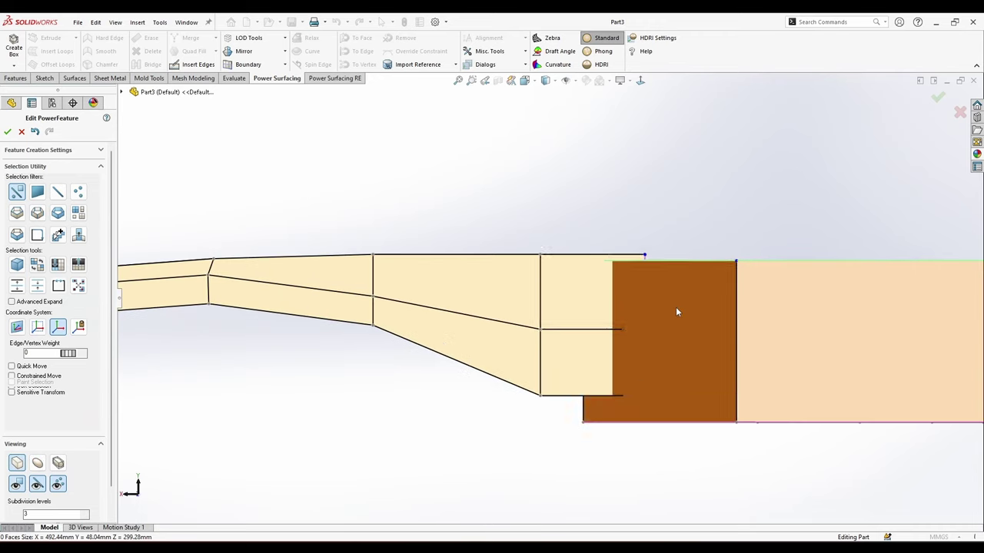
left_click(636, 264)
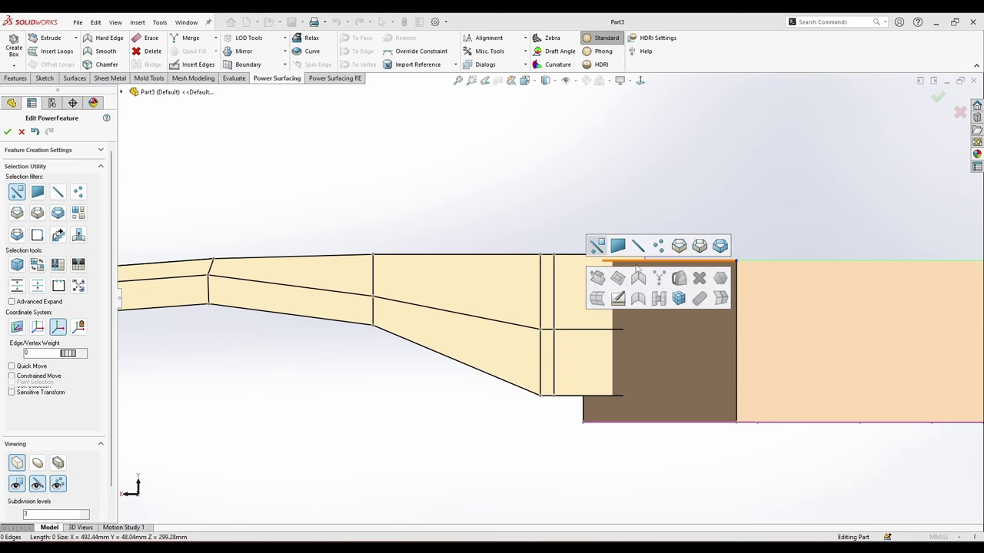
Select the ring of faces and the end faces next to the dish and scale them down vertically into a narrow neck.
left_click(721, 247)
left_click(597, 261)
middle_click_drag(597, 262, 566, 302)
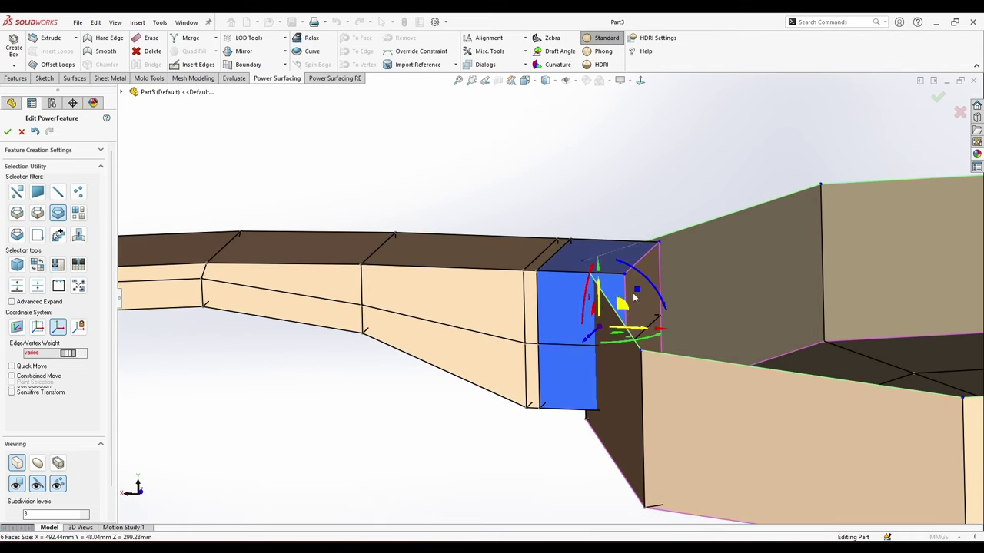
right_click(732, 274)
left_click(699, 267)
left_click(647, 296, "ctrl")
middle_click_drag(642, 338, 584, 325)
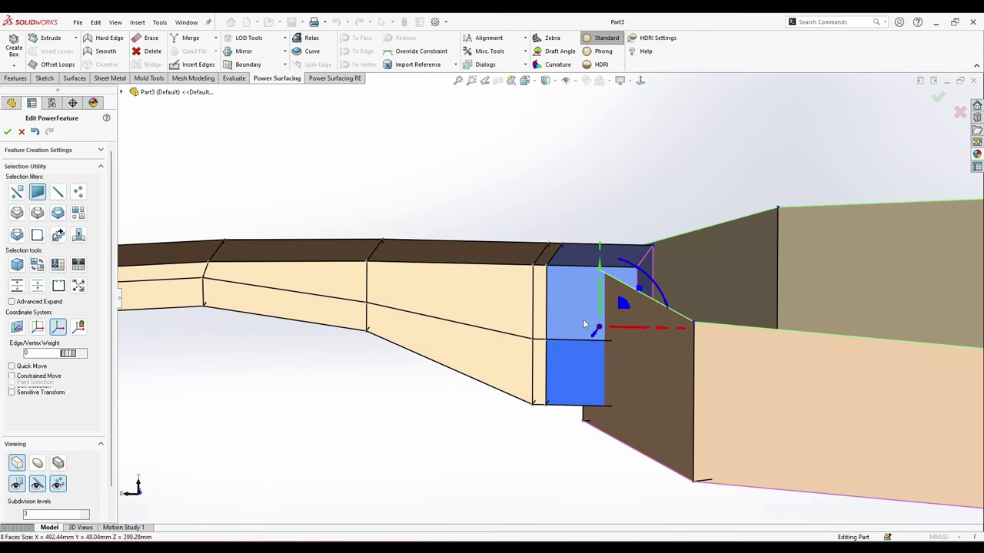
mouse_move(602, 329)
left_mouse_down()
mouse_move(600, 393)
mouse_move(597, 329)
left_mouse_up()
left_click_drag(600, 265, 607, 392)
Select the edge loop at the handle's shoulder and move it about 4.5 mm along X away from the dish.
right_click(513, 313)
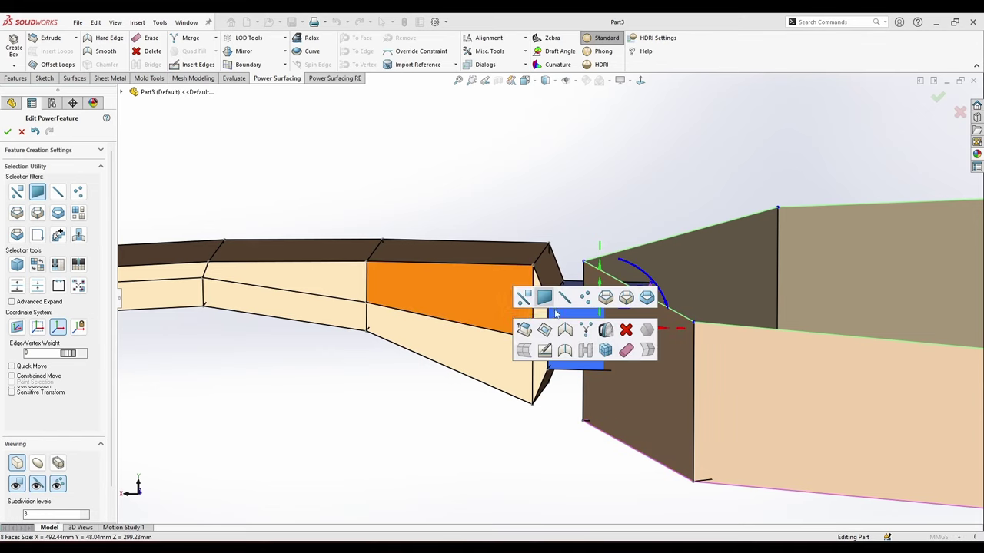
left_click(605, 297)
left_click(533, 309)
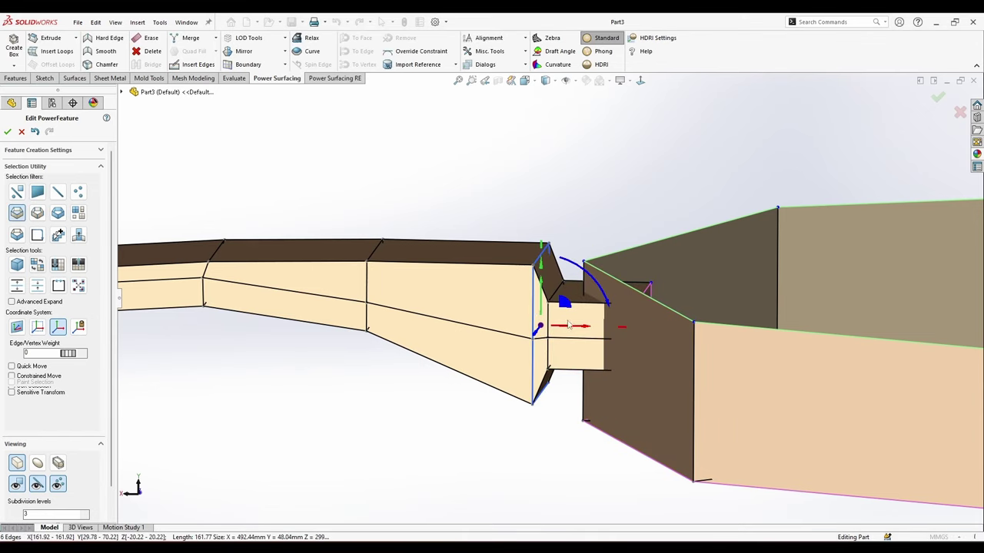
left_click_drag(569, 326, 552, 329)
right_click(552, 331)
left_click(658, 331)
scroll(553, 328, "down", 3)
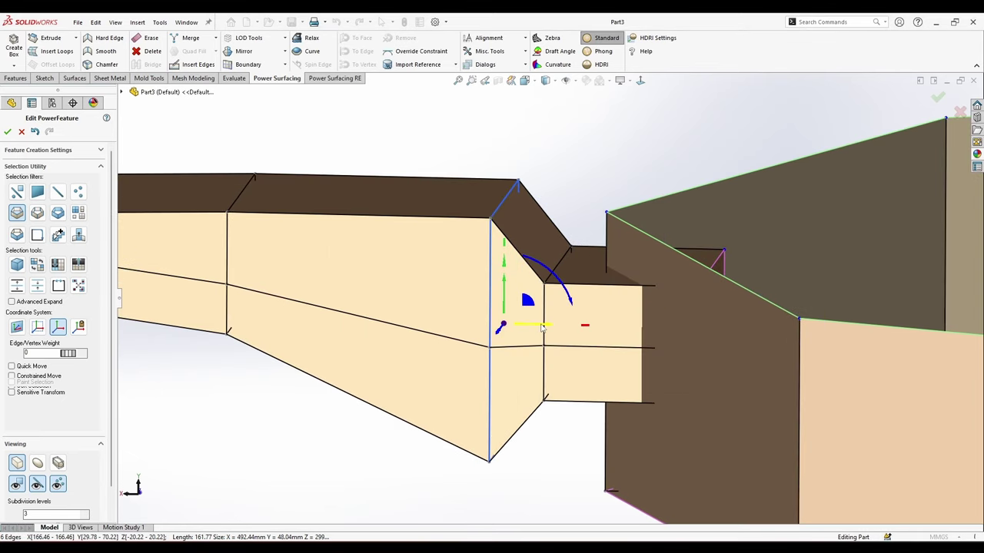
Set the edge weight of the loop at the handle's neck to 58 and show the smooth shape.
left_click(546, 311)
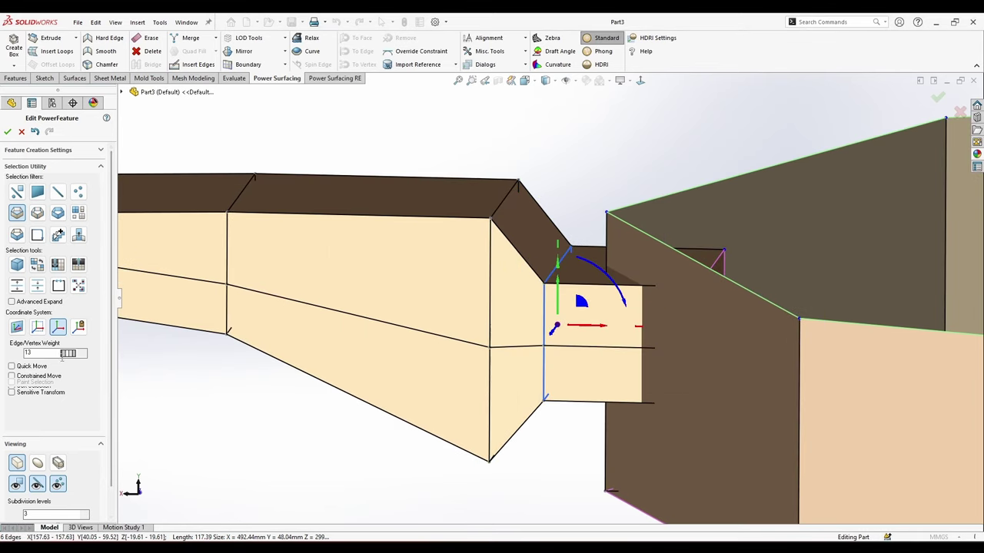
middle_click_drag(562, 442, 378, 433)
left_click(39, 464)
middle_click_drag(413, 464, 439, 395)
scroll(506, 302, "down", 2)
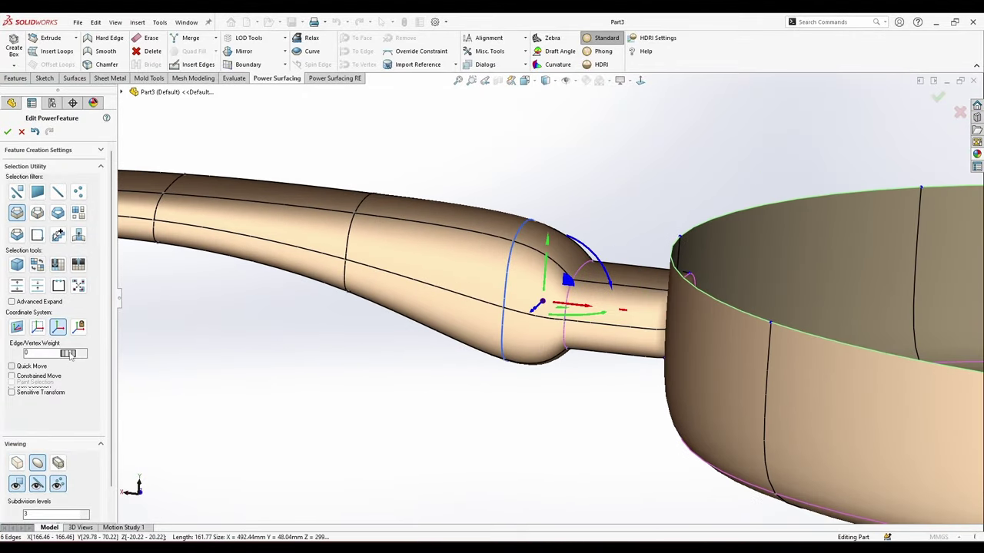
Increase the edge weight of the shoulder loop to sharpen the transition into the neck.
left_click_drag(69, 355, 295, 374)
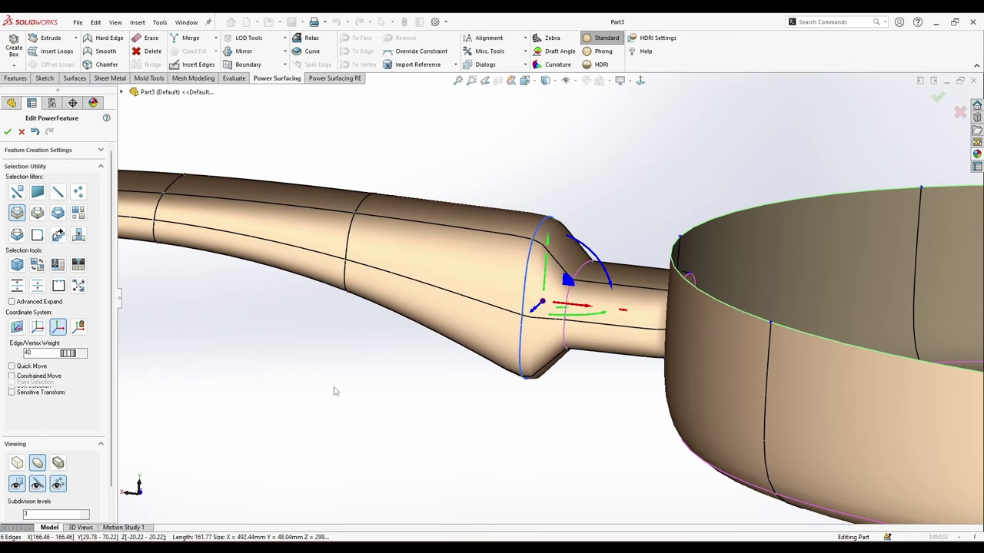
scroll(402, 427, "up", 4)
middle_click_drag(402, 427, 415, 386)
scroll(570, 301, "down", 4)
Move the neck edge loop along X toward the dish to lengthen the shoulder's slope.
left_click(576, 287)
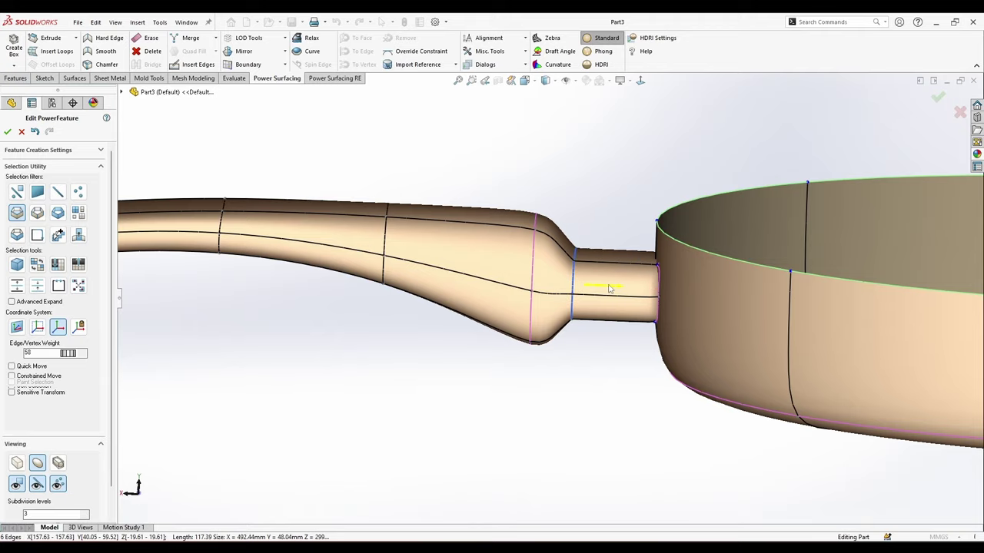
left_click_drag(610, 288, 659, 292)
left_click(580, 393)
Examine the handle's side profile and compare it with the reference photo xsxs.png.
scroll(580, 394, "up", 4)
middle_click_drag(580, 393, 734, 411)
middle_click_drag(641, 312, 431, 292)
scroll(432, 295, "up", 1)
left_click(641, 82)
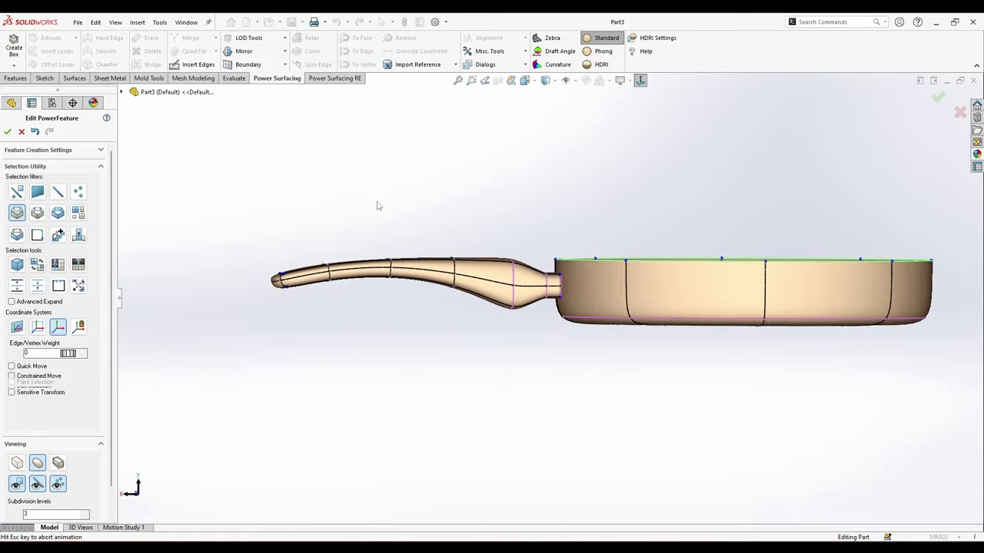
scroll(332, 245, "down", 2)
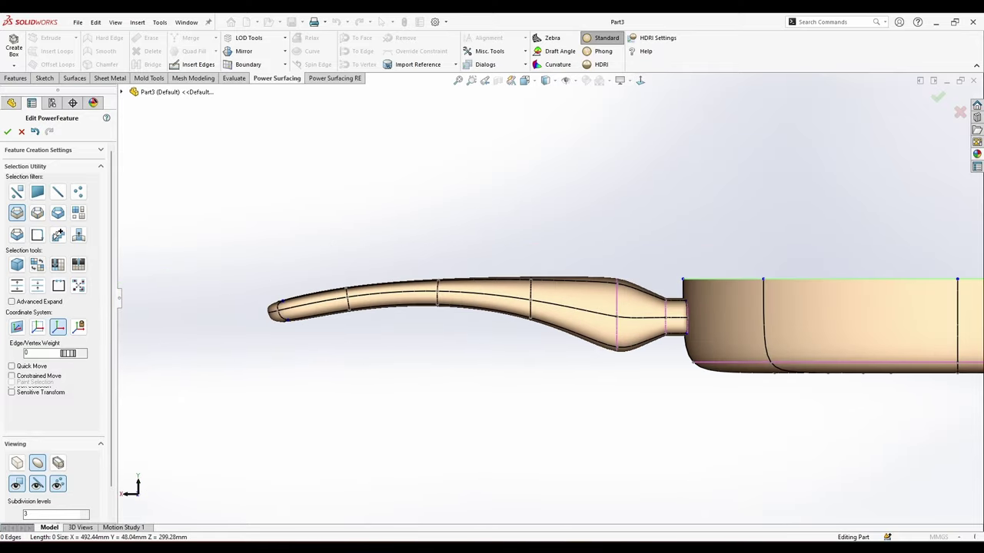
key("alt+Tab")
key("alt+Tab")
key("alt+Tab")
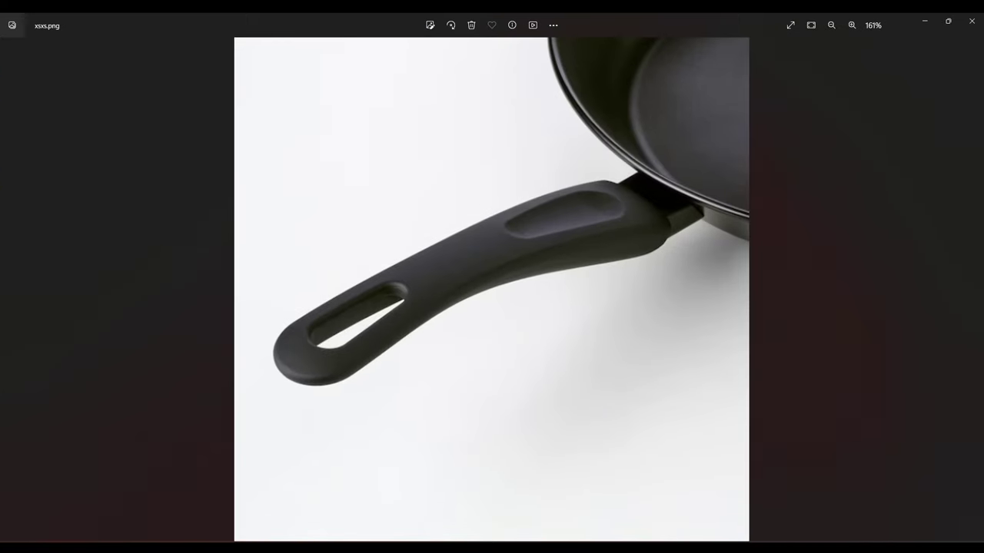
key("alt+Tab")
middle_click_drag(532, 399, 511, 481)
scroll(358, 407, "down", 3)
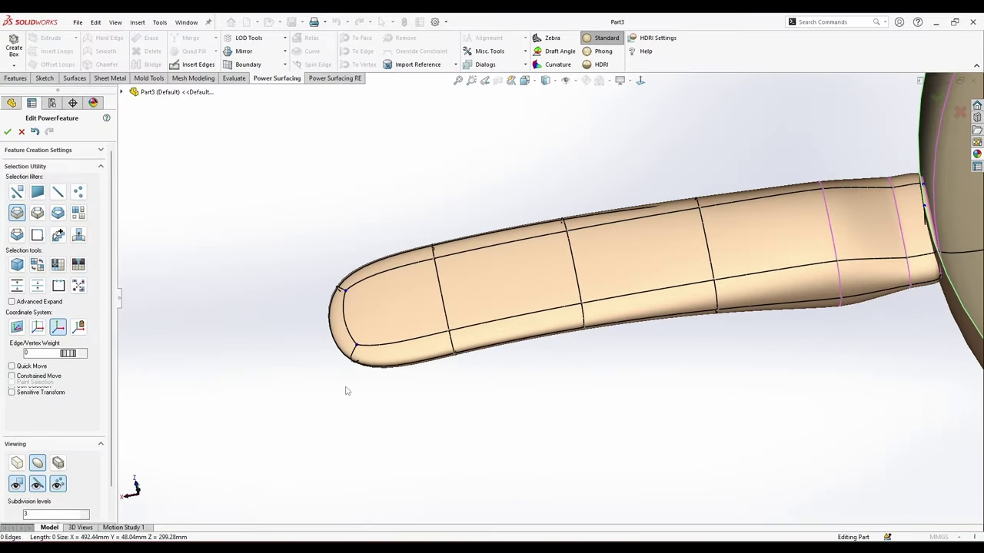
Select the six corner vertices at the handle's free end in top view and spread them symmetrically to widen the tip.
right_click(346, 387)
left_click(358, 367)
left_click_drag(321, 390, 379, 337)
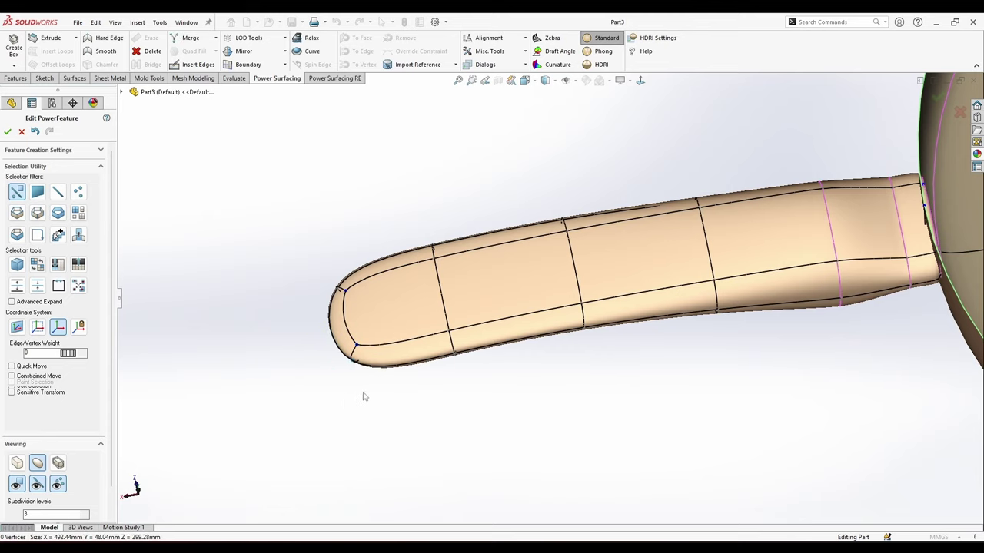
left_click_drag(343, 400, 374, 416)
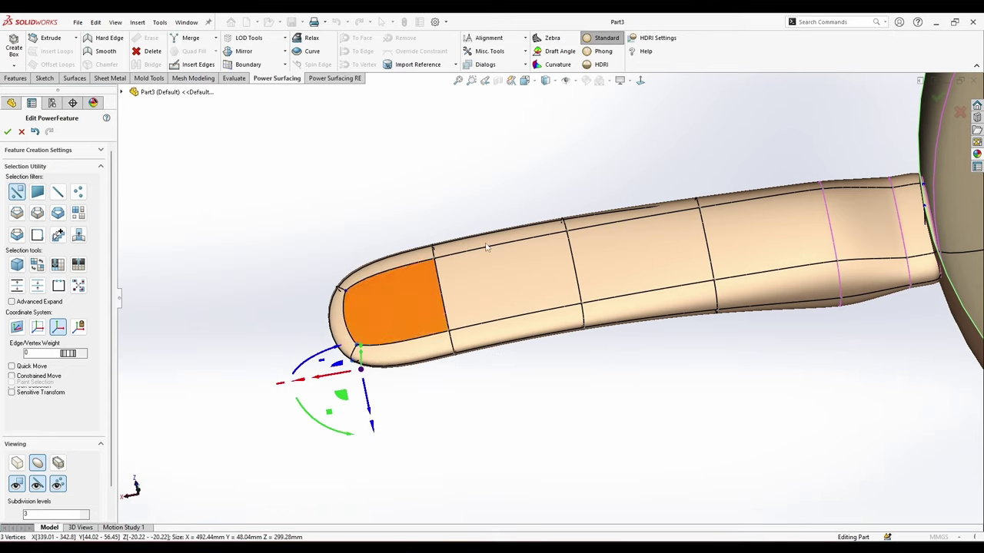
left_click(526, 83)
left_click(541, 109)
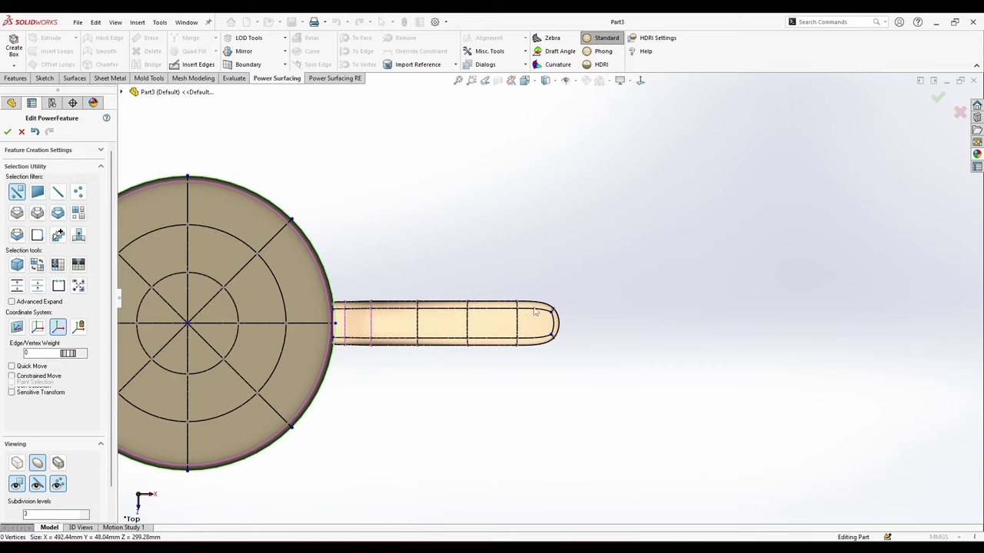
scroll(535, 311, "down", 3)
left_click_drag(601, 284, 577, 496)
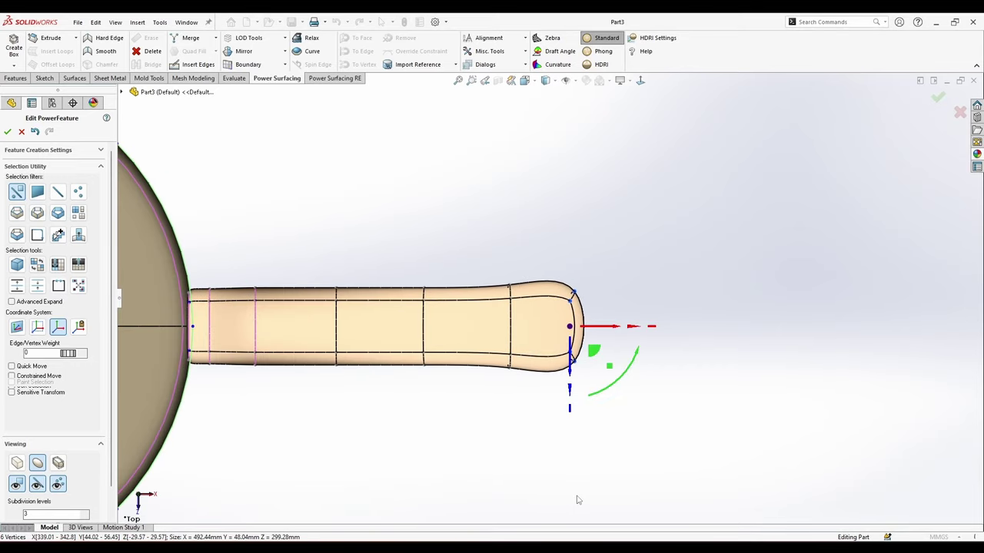
left_click_drag(570, 388, 578, 358)
left_click(657, 303)
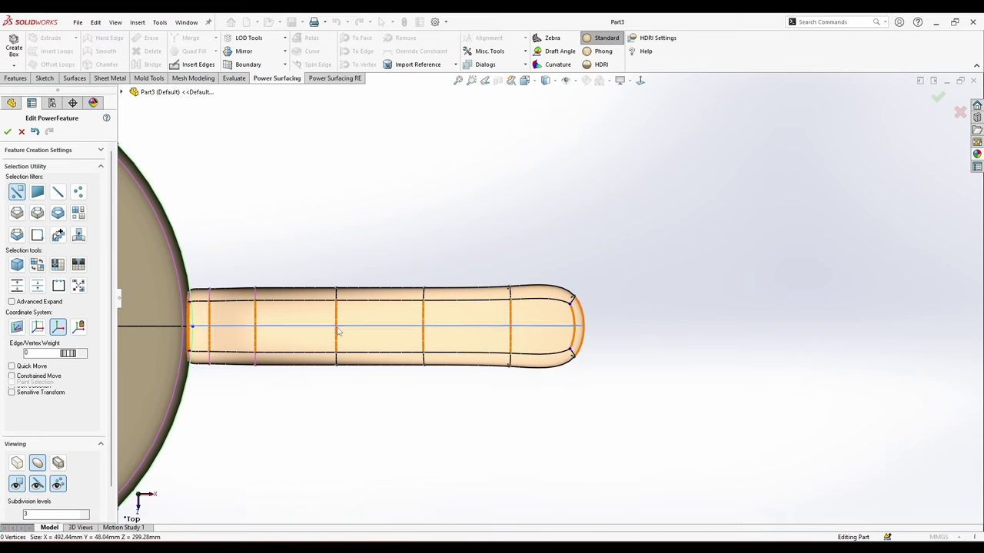
Insert a lengthwise edge loop along the handle's centre and pull its end vertices outward about 10 mm to round the tip.
left_click(584, 355)
left_click(616, 329)
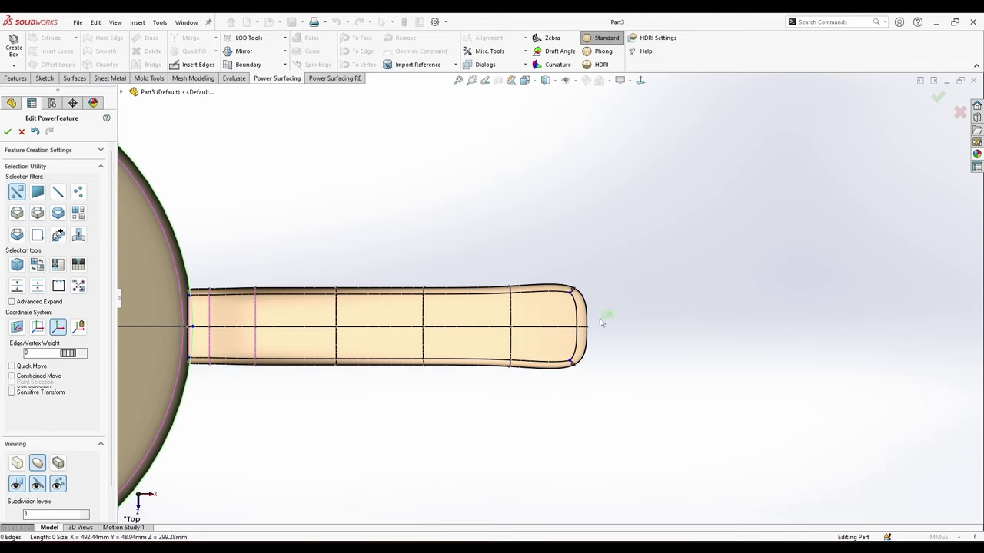
left_click_drag(562, 338, 560, 336)
left_click_drag(611, 327, 627, 330)
left_click(613, 389)
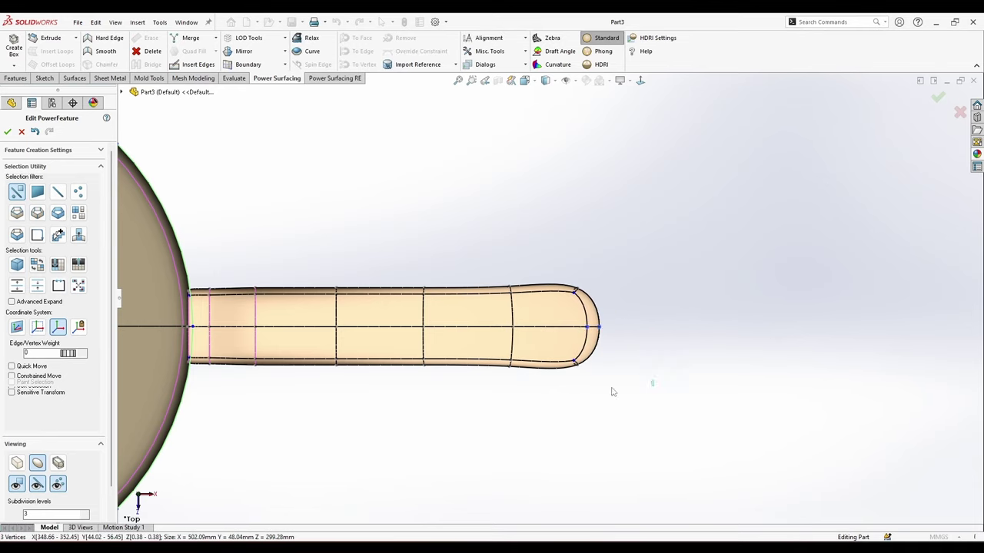
Select the upper corner vertices on both sides of the handle's tip and spread them slightly along Z.
left_click_drag(570, 309, 570, 310)
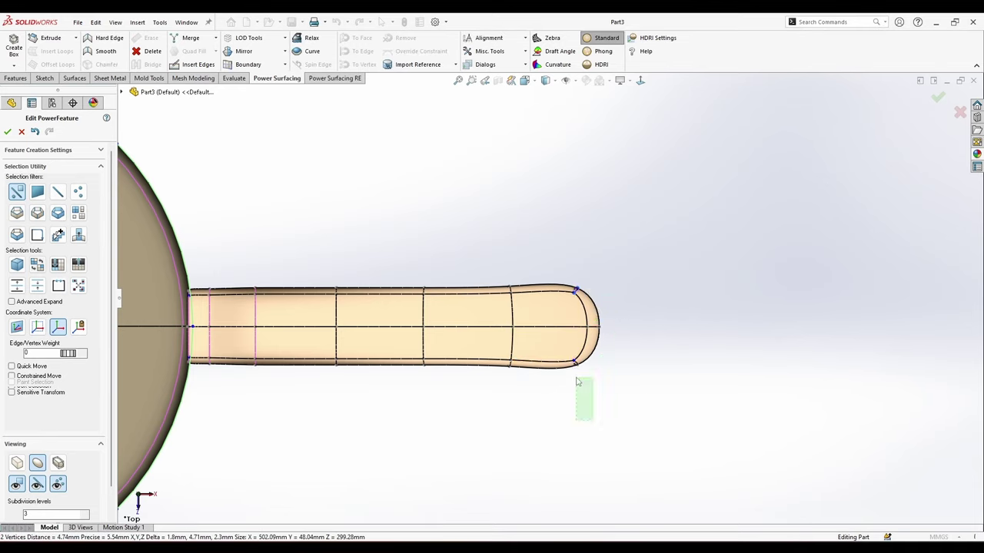
left_click_drag(577, 378, 569, 355, "shift")
left_click_drag(580, 394, 581, 411)
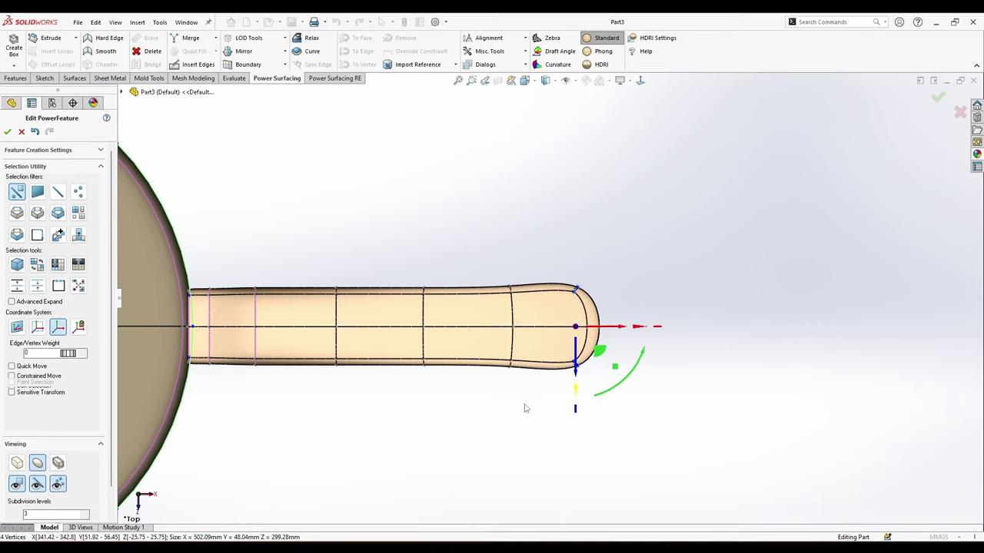
Select the crosswise edge loop nearest the handle's tip and shift it slightly along X toward the free end.
right_click(524, 407)
left_click(617, 380)
left_click(513, 347)
mouse_move(545, 329)
left_mouse_down()
mouse_move(562, 332)
mouse_move(553, 333)
left_mouse_up()
left_click(442, 388)
scroll(441, 388, "up", 3)
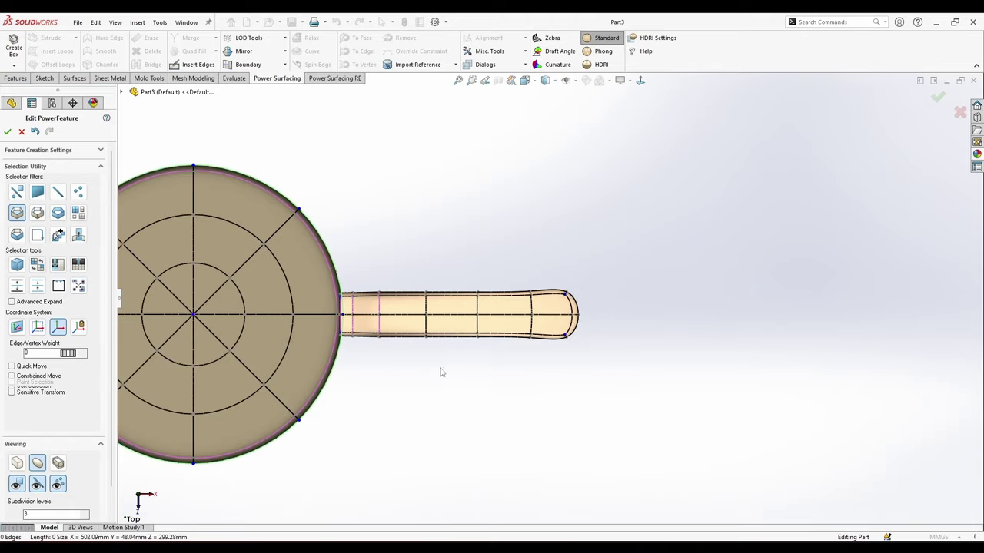
middle_click_drag(441, 371, 391, 167)
scroll(460, 265, "down", 3)
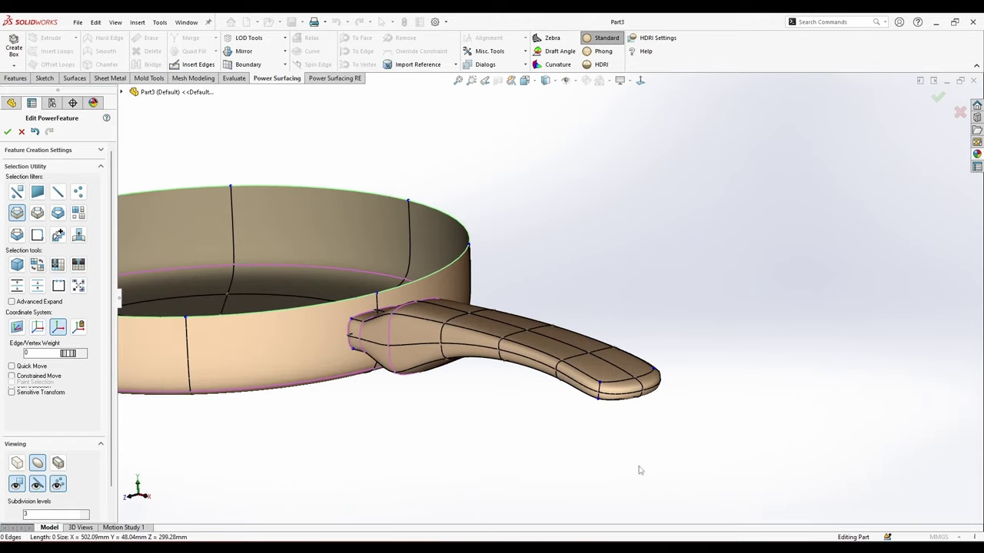
Select the four faces on the handle's underside nearest its free end.
middle_click_drag(603, 451, 590, 344)
scroll(597, 395, "down", 3)
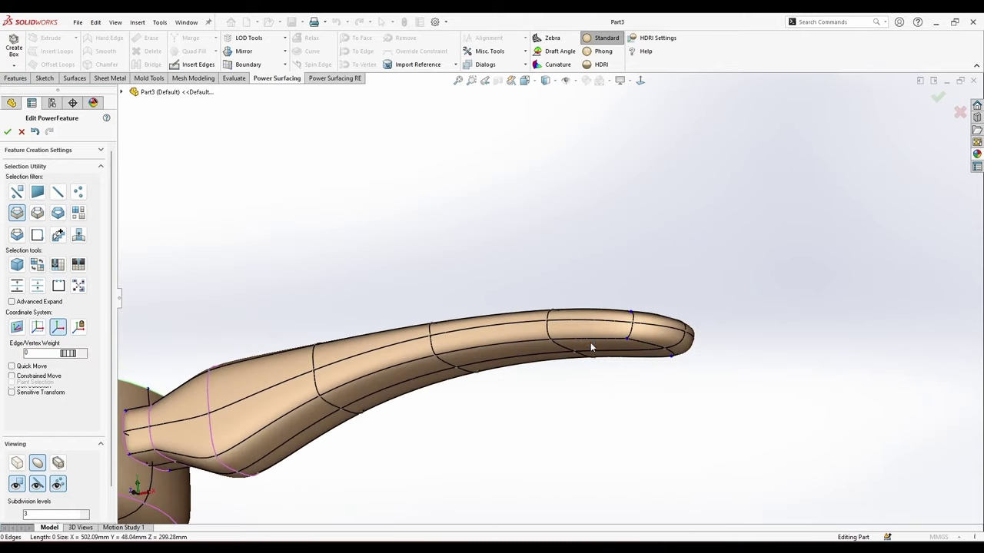
scroll(591, 344, "down", 2)
right_click(594, 349)
left_click(631, 325)
left_click(602, 342)
left_click(599, 355)
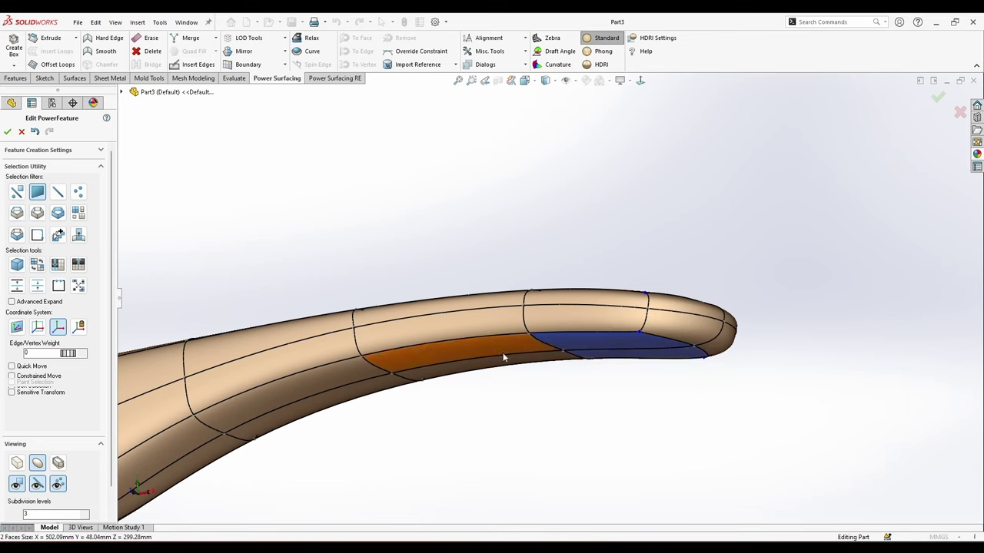
left_click(521, 351)
Try to shift the four selected underside faces slightly within the XY plane.
middle_click_drag(523, 352, 561, 384)
scroll(561, 383, "up", 2)
left_click_drag(575, 323, 576, 329)
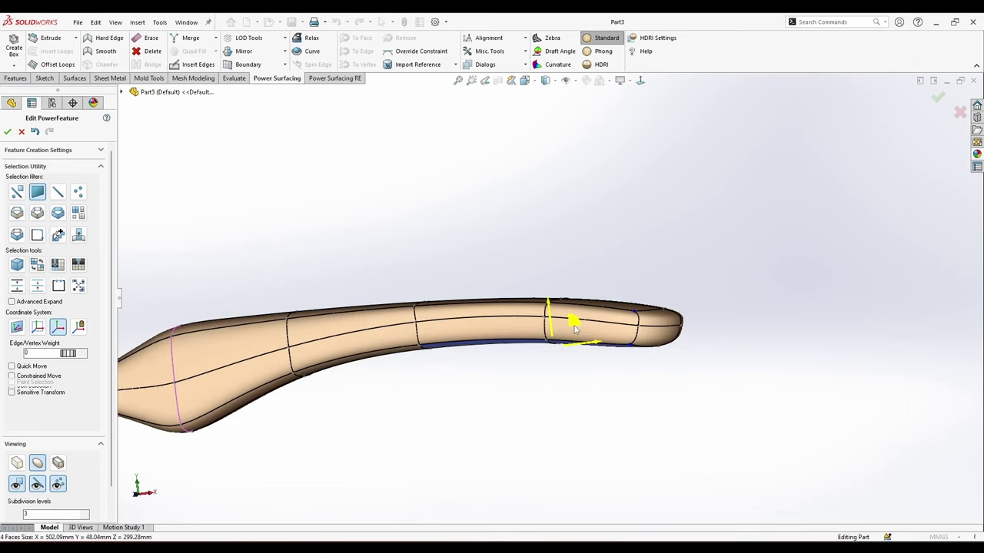
left_click(570, 394)
middle_click_drag(570, 395, 569, 406)
middle_click_drag(581, 404, 582, 386)
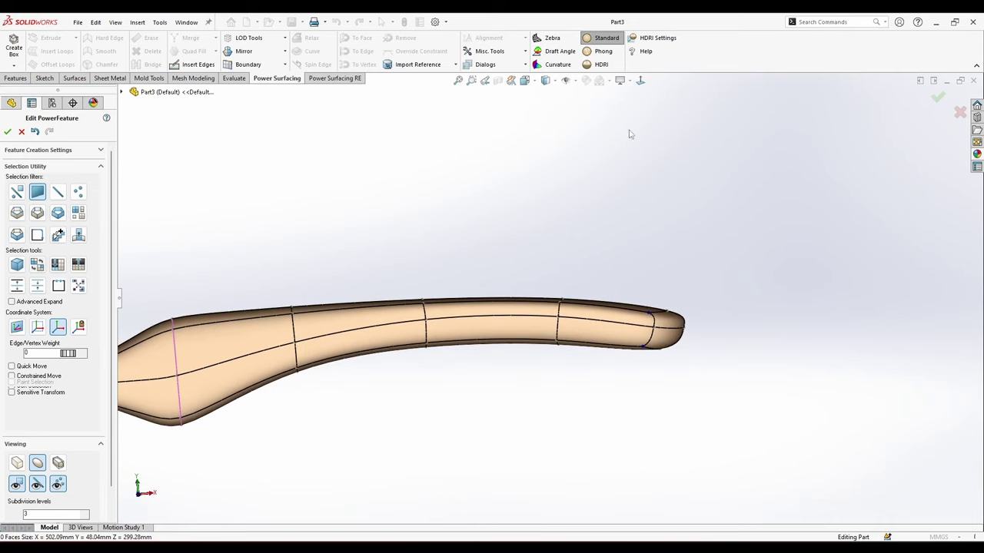
left_click(640, 80)
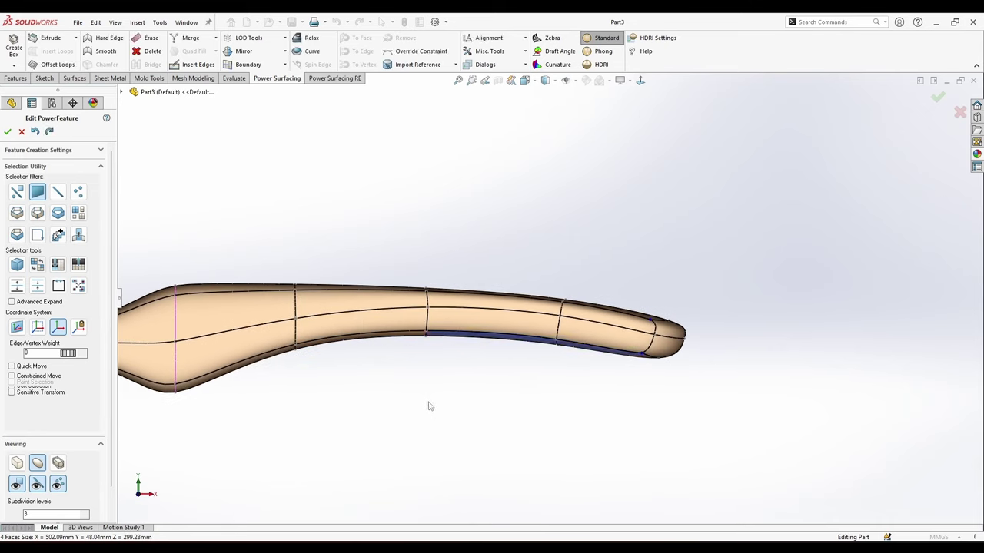
Add the two adjoining underside faces toward the pan to the selection and lower all six slightly along Y.
left_click_drag(428, 402, 411, 388)
left_click(403, 331, "ctrl")
middle_click_drag(404, 334, 415, 301)
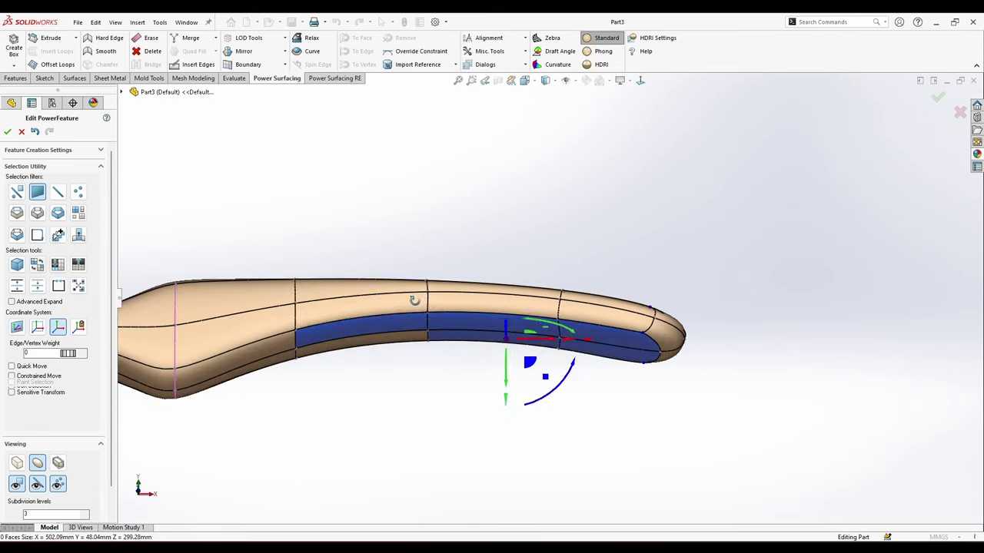
left_click_drag(488, 372, 489, 379)
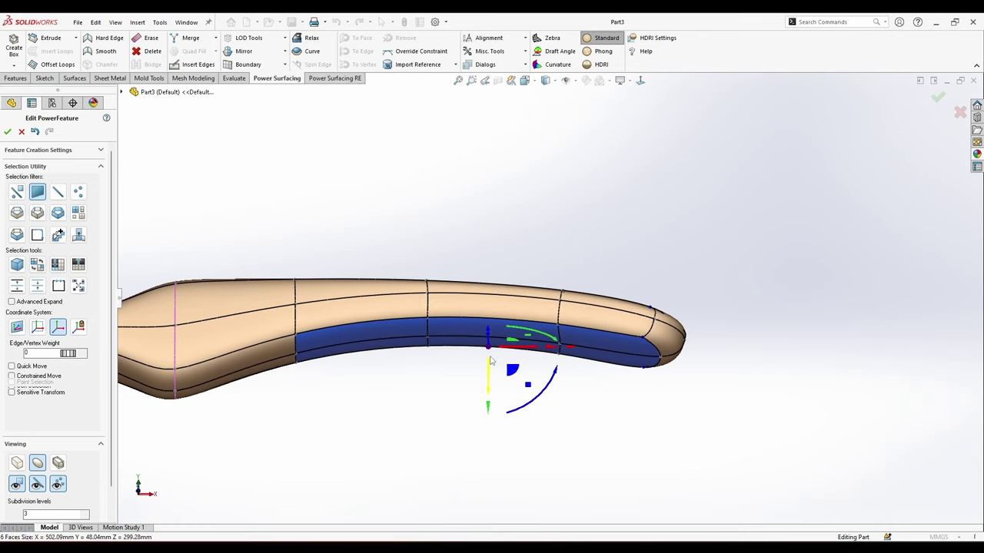
middle_click_drag(492, 366, 481, 427)
left_click_drag(488, 315, 492, 323)
left_click(573, 420)
Select the vertices at the handle's tip in side view and rotate them slightly about Z.
scroll(564, 413, "up", 5)
middle_click_drag(533, 388, 517, 382)
scroll(527, 362, "down", 3)
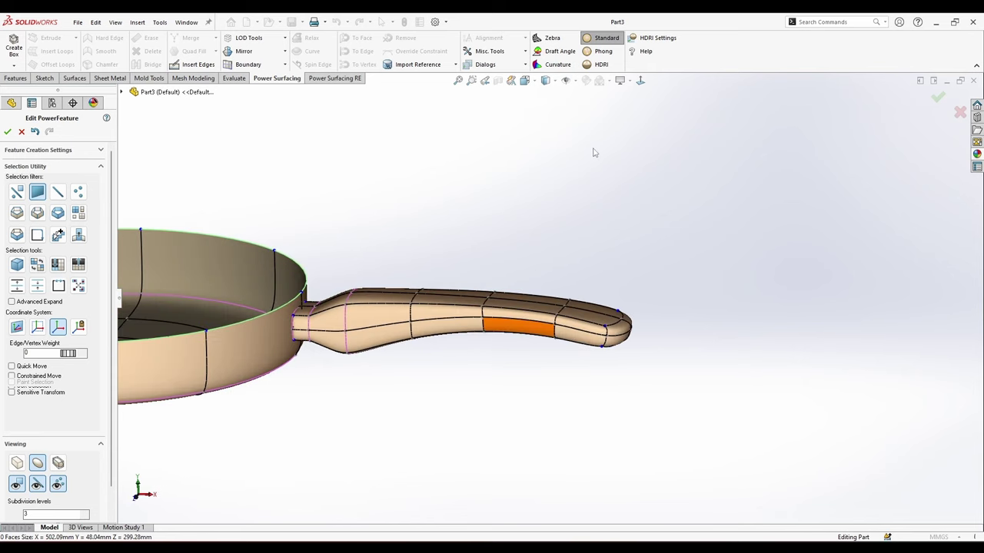
left_click(641, 81)
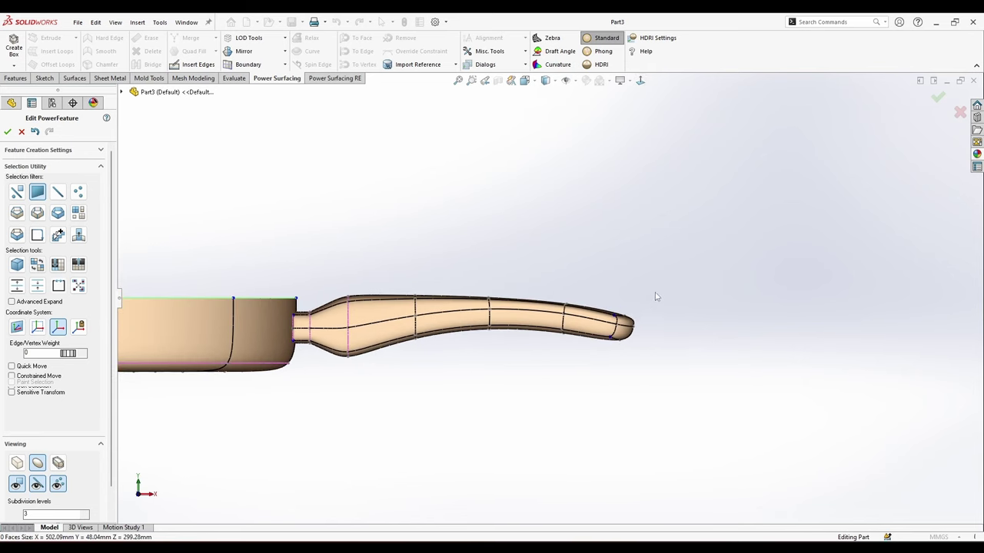
left_click_drag(602, 370, 601, 370)
right_click(602, 369)
left_click(629, 288)
mouse_move(639, 291)
left_mouse_down()
mouse_move(603, 365)
mouse_move(623, 300)
left_mouse_up()
left_click(582, 285)
Display the control mesh, select two consecutive centre edges on the handle's top, and raise them about 2.6 mm along Y.
scroll(561, 324, "down", 4)
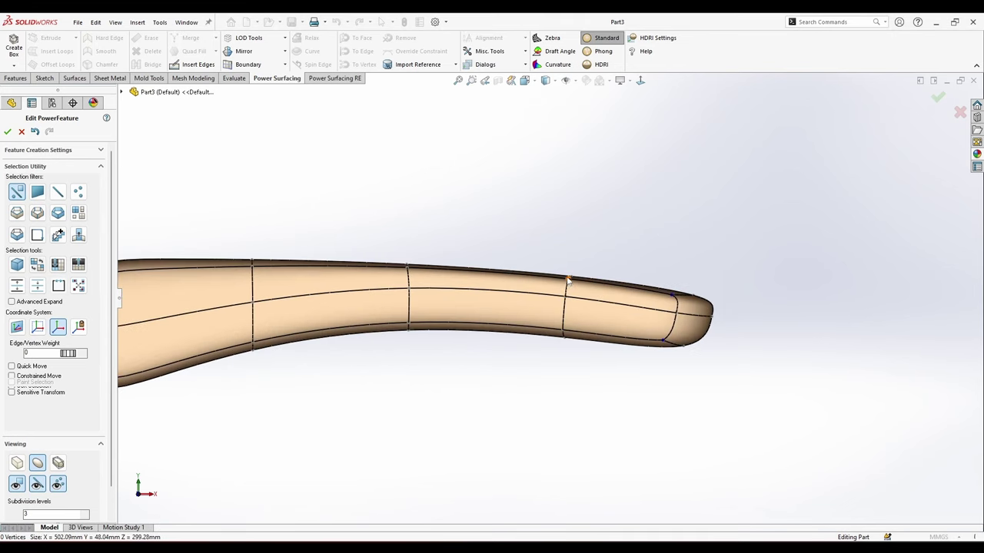
middle_click_drag(567, 280, 519, 304)
left_click(490, 261)
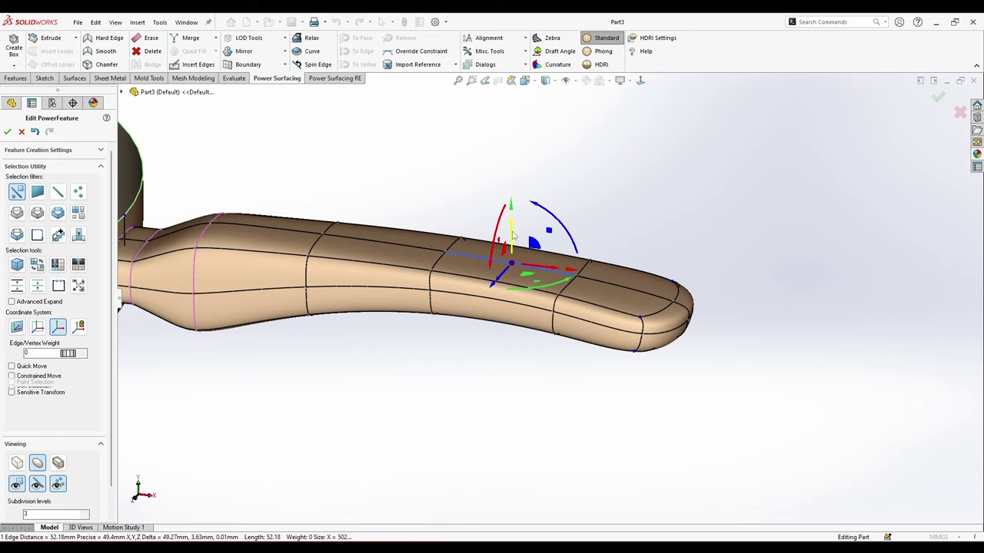
left_click_drag(512, 236, 513, 233)
left_click(18, 464)
middle_click_drag(322, 382, 330, 350)
scroll(367, 253, "down", 2)
middle_click_drag(438, 234, 602, 261)
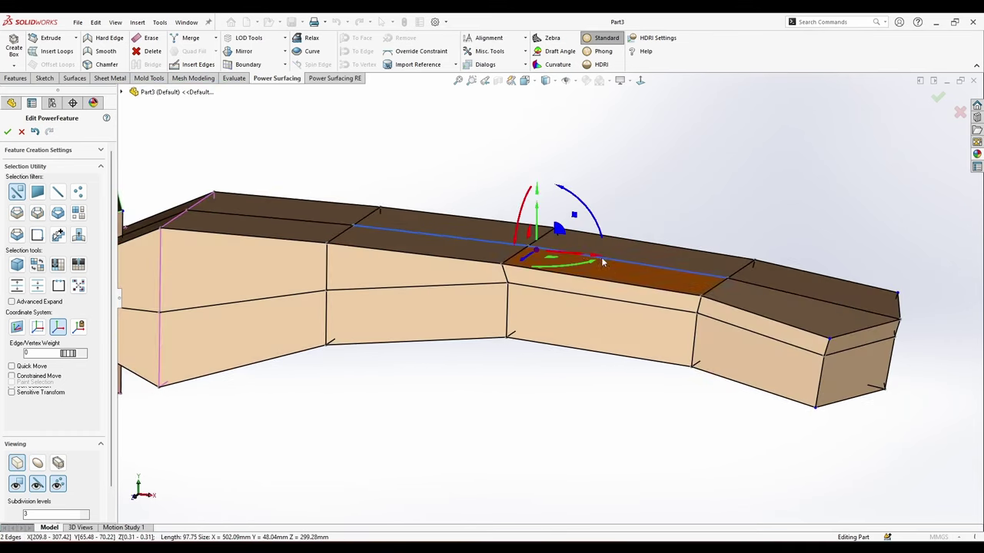
left_click_drag(537, 216, 547, 205)
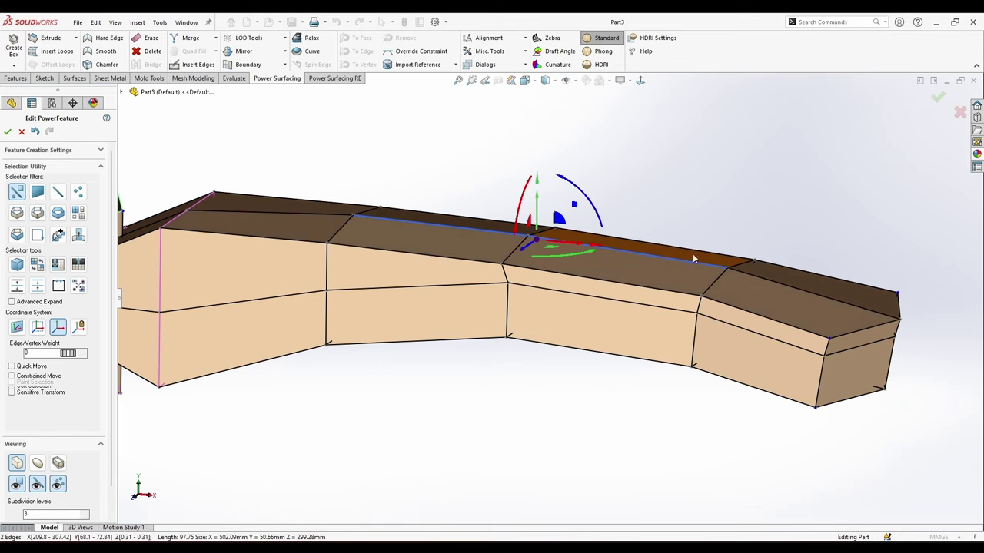
middle_click_drag(323, 267, 346, 282)
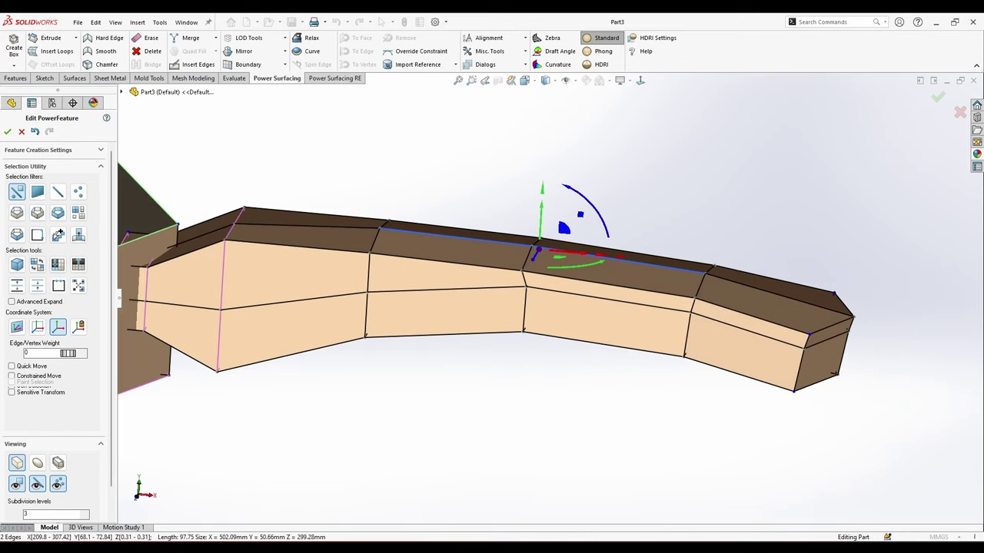
Raise the centre vertex on top of the handle's shoulder slightly along Y.
left_click(235, 224)
left_click_drag(238, 204, 239, 197)
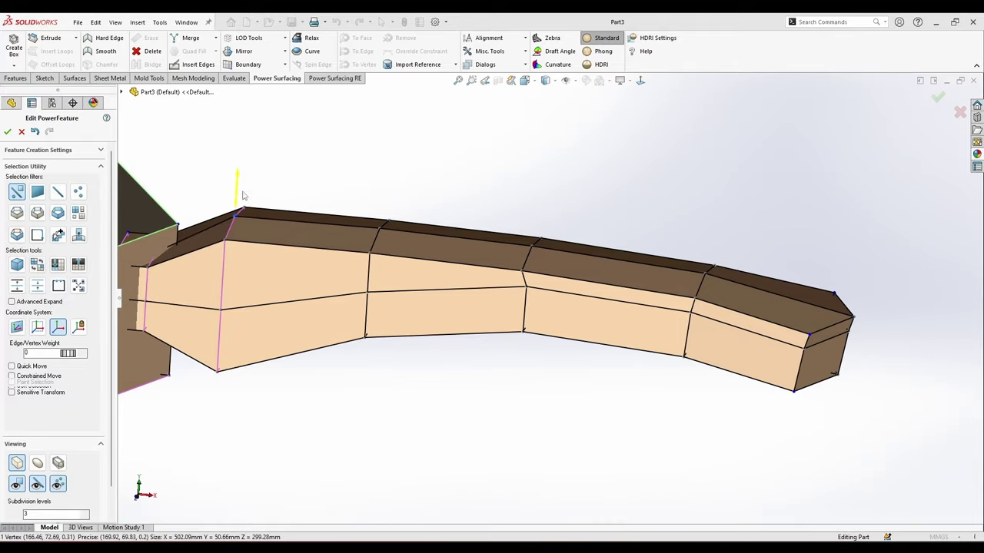
middle_click_drag(244, 195, 391, 212)
scroll(494, 339, "up", 4)
middle_click_drag(495, 339, 501, 304)
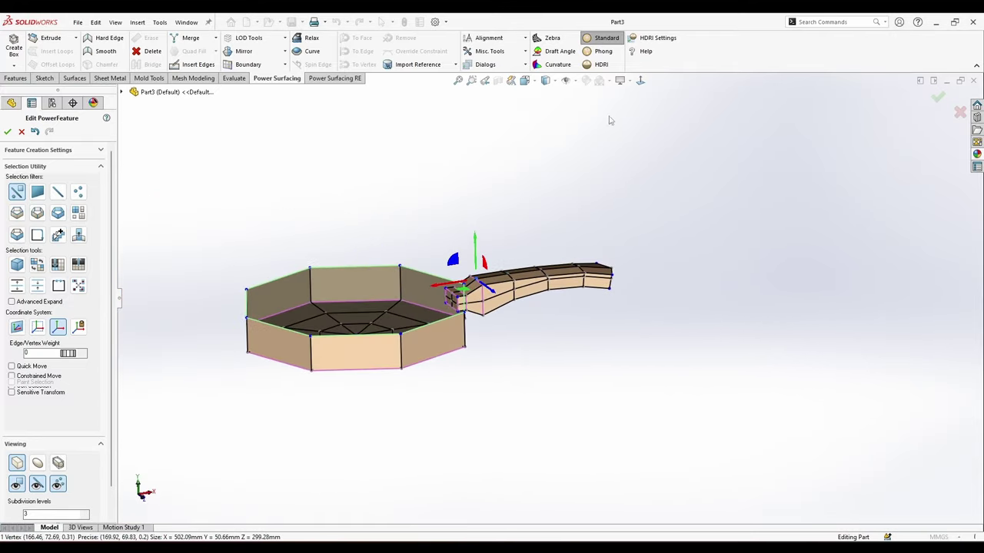
Select the whole handle in side view and move it lower and about 4 mm outward along X.
left_click(641, 81)
scroll(465, 283, "down", 2)
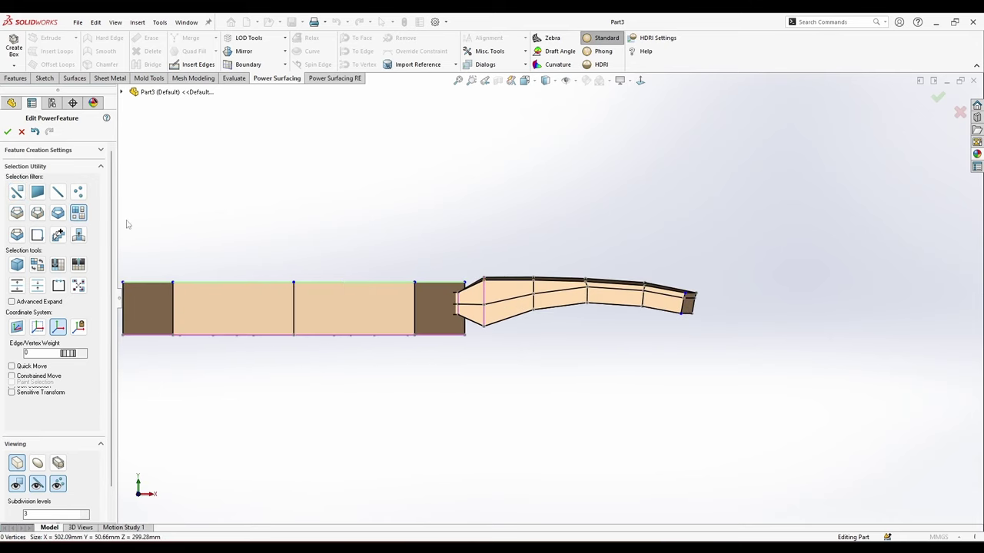
scroll(476, 322, "down", 2)
left_click(535, 305)
left_click_drag(612, 267, 619, 288)
scroll(401, 279, "up", 2)
scroll(400, 279, "down", 3)
Try to extend the pan's rim edge loop slightly inward to form a narrow lip.
right_click(400, 279)
left_click(489, 253)
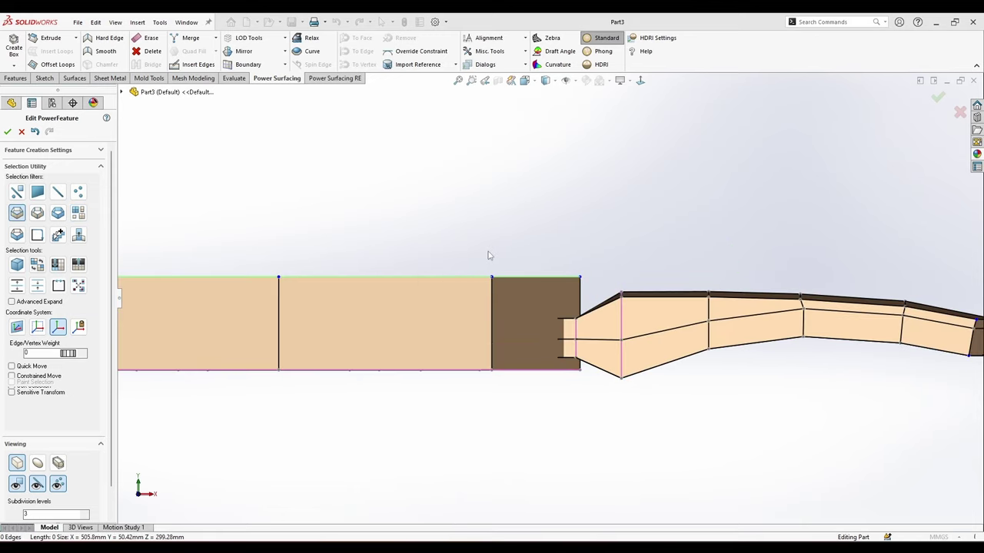
middle_click_drag(478, 256, 464, 294)
left_click(440, 331)
middle_click_drag(238, 300, 343, 300, "ctrl")
middle_click_drag(344, 300, 351, 311)
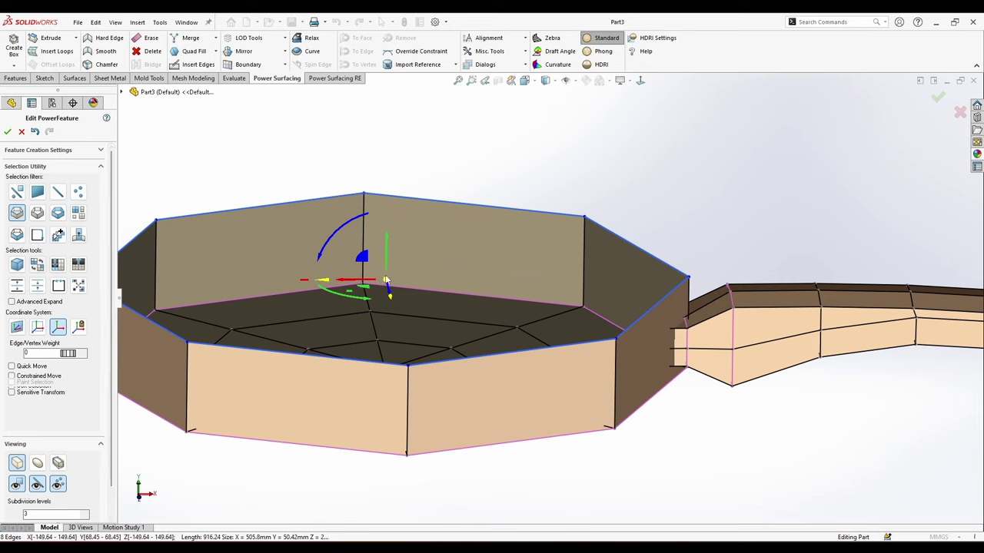
left_click_drag(386, 279, 387, 288)
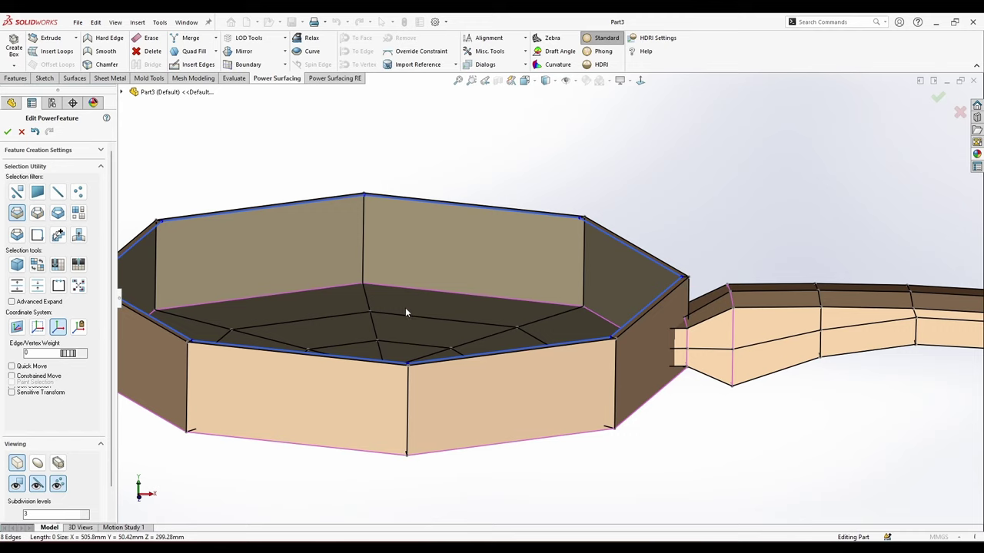
key("ctrl+z")
scroll(406, 309, "up", 1)
scroll(406, 309, "down", 1)
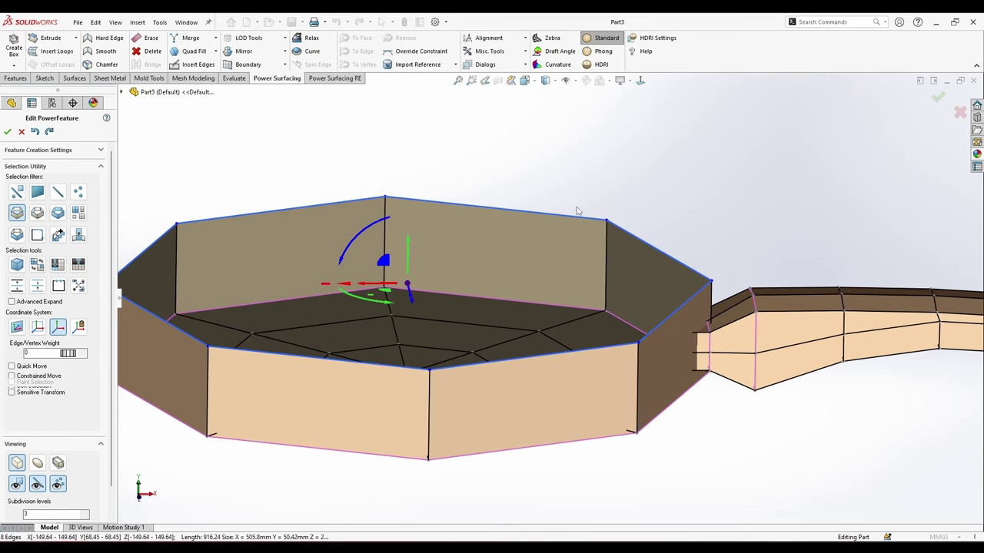
left_click(577, 206)
Select the entire handle body and hide it so only the pan body is shown.
middle_click_drag(576, 206, 577, 249)
scroll(578, 253, "up", 2)
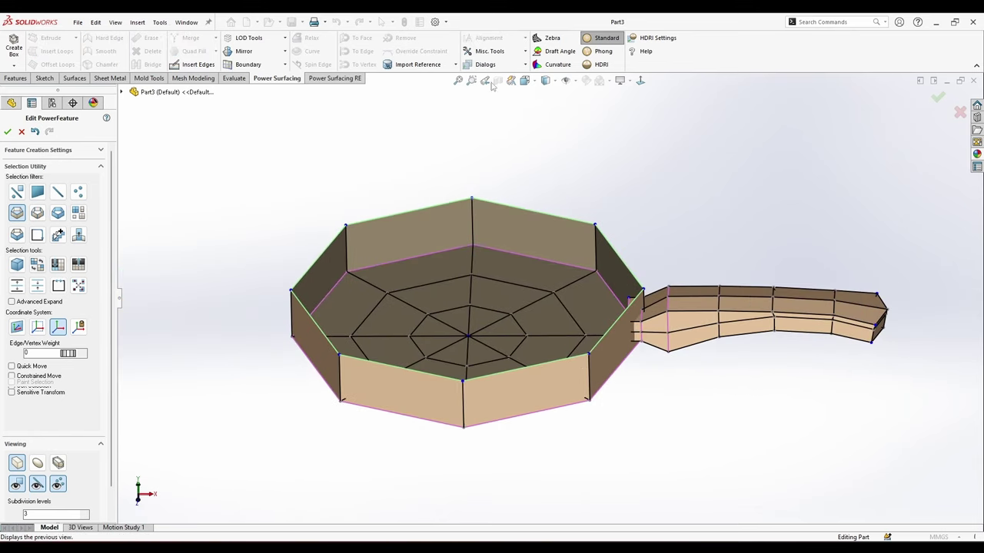
left_click(78, 212)
left_click(686, 323)
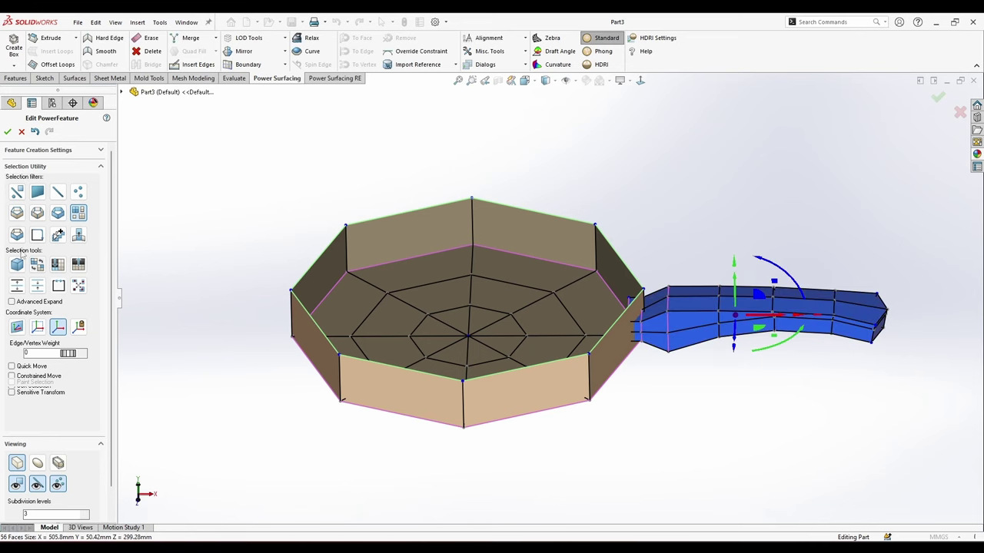
left_click(58, 270)
Select the whole pan body and try to thicken it.
scroll(415, 304, "down", 2)
left_click(474, 182)
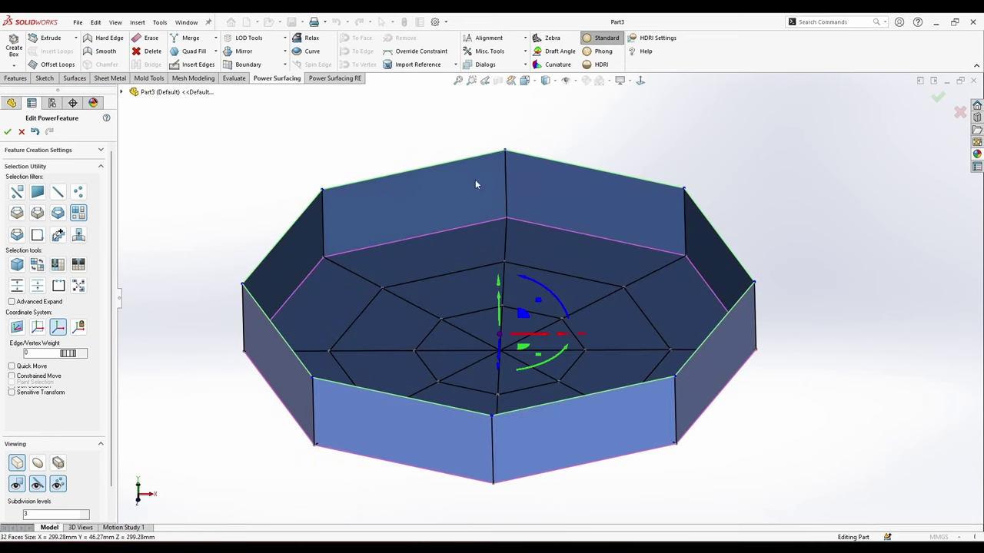
left_click(475, 179)
left_click(494, 51)
left_click(507, 77)
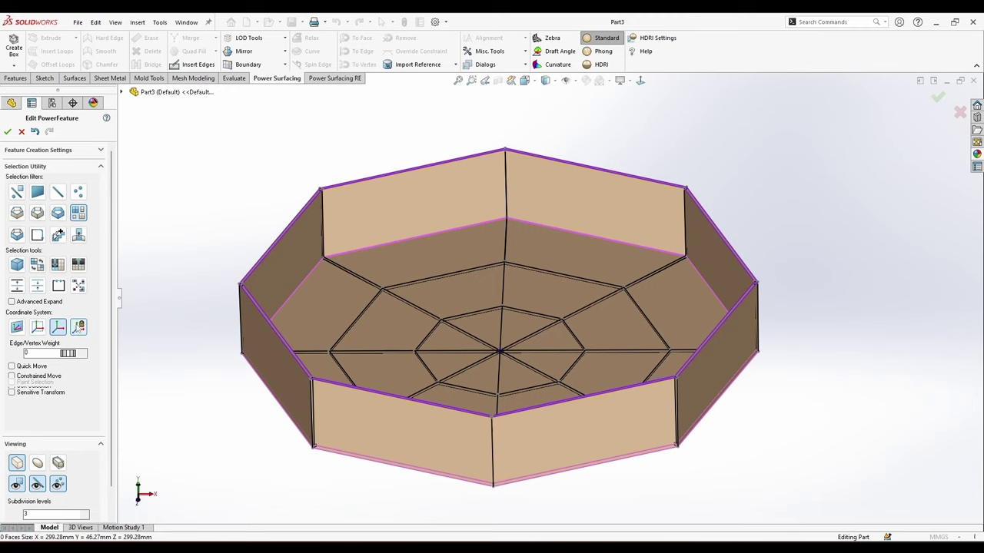
Examine the thickened pan's rim and walls, and undo the thickening.
scroll(855, 197, "up", 5)
scroll(864, 188, "down", 4)
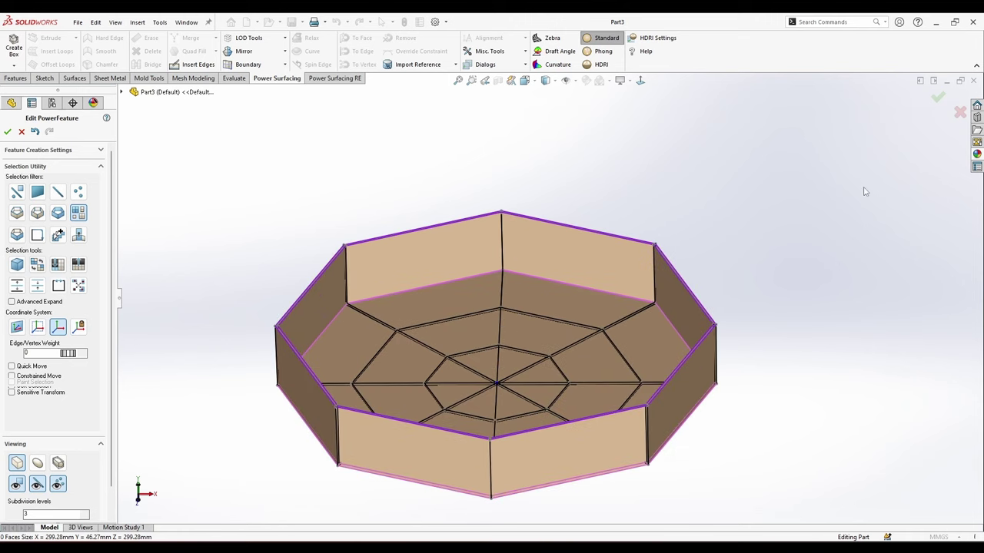
scroll(432, 431, "down", 3)
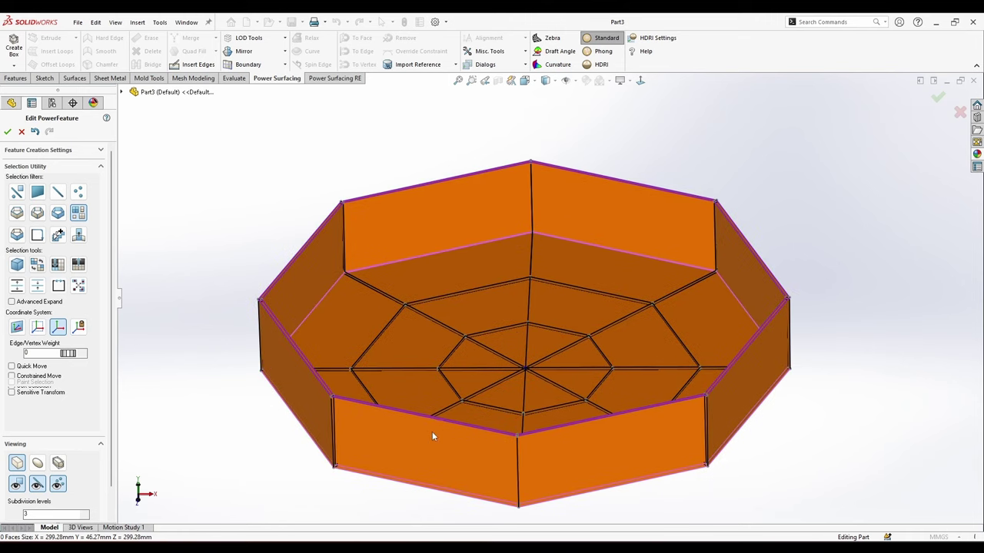
scroll(737, 336, "up", 1)
scroll(747, 337, "up", 1)
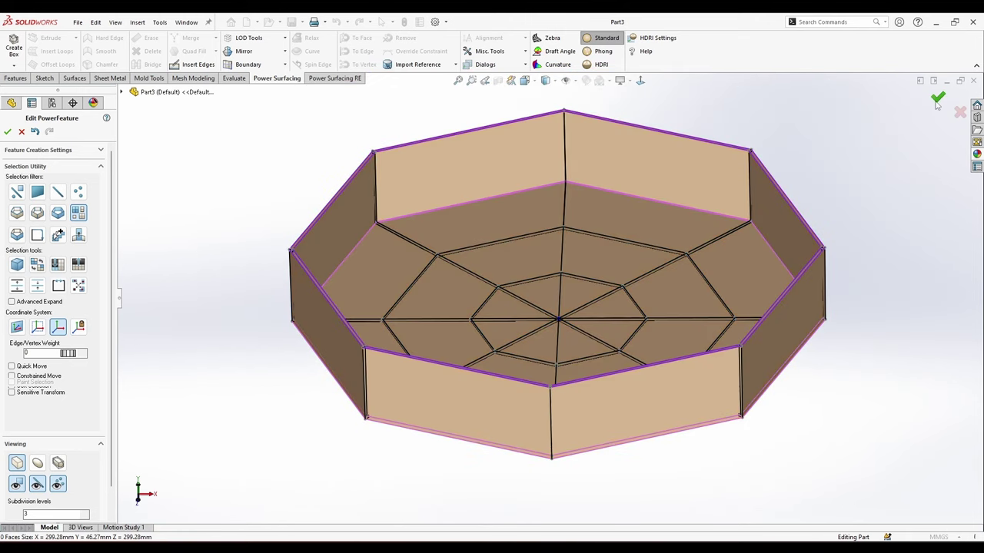
scroll(611, 373, "down", 2)
scroll(353, 375, "down", 1)
left_click(353, 375)
middle_click_drag(353, 375, 337, 417)
scroll(338, 416, "up", 4)
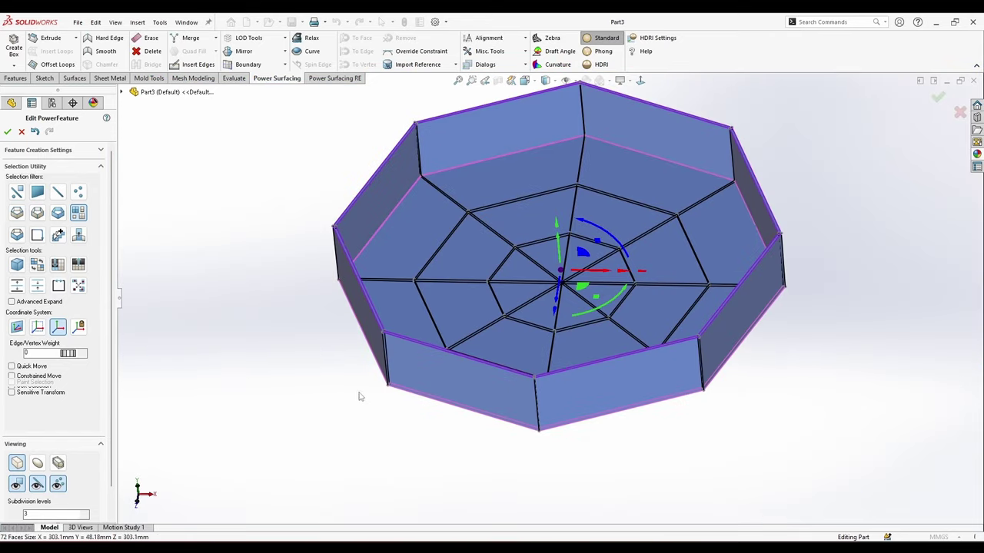
left_click(387, 417)
key("ctrl+z")
Select the whole pan body and thicken it by 2.9 mm.
middle_click_drag(586, 309, 607, 288)
scroll(607, 288, "up", 3)
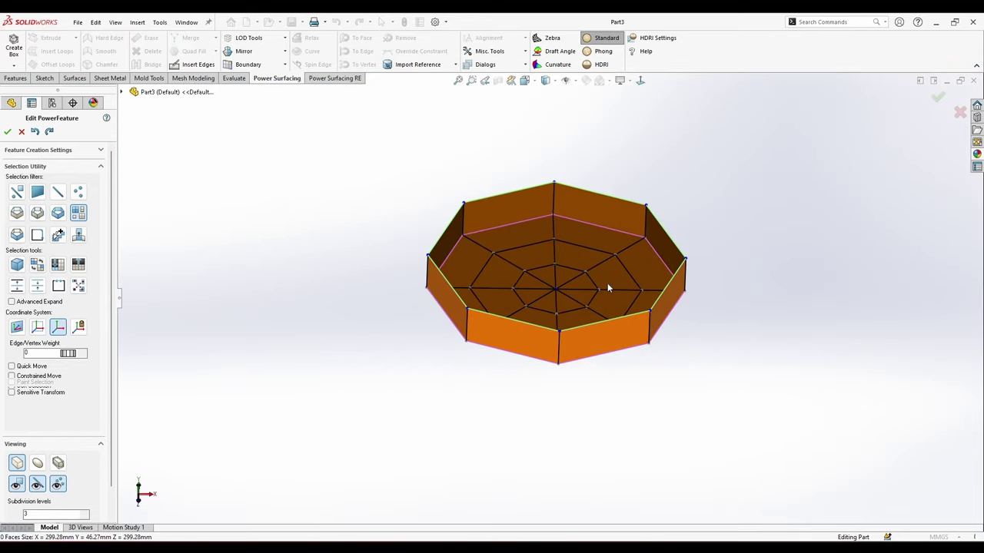
scroll(593, 278, "down", 4)
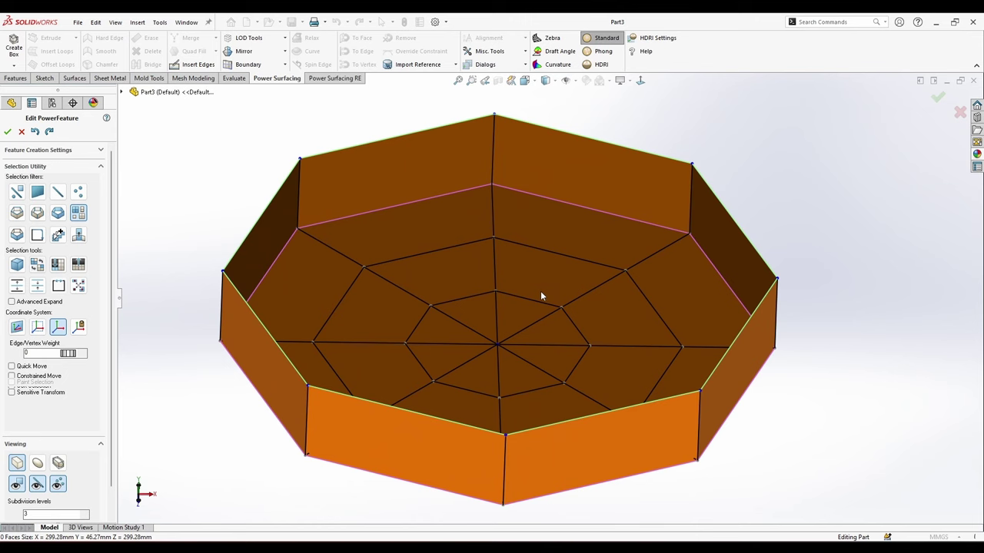
left_click(541, 295)
left_click(512, 52)
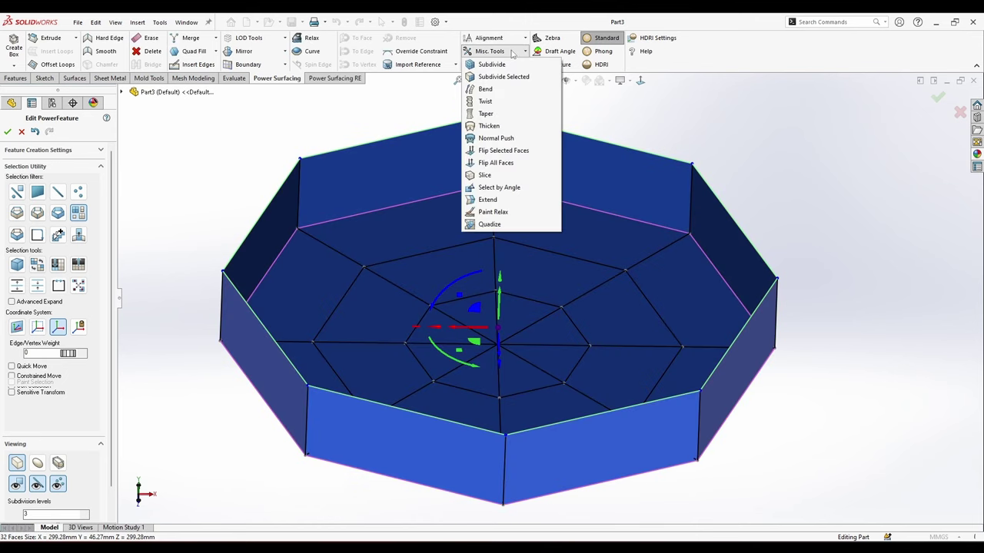
left_click(489, 126)
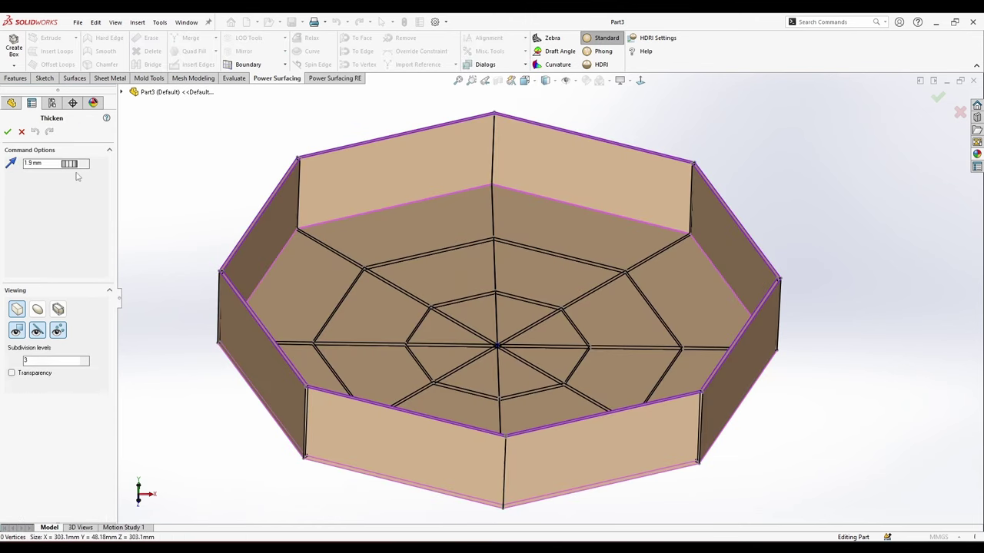
mouse_move(82, 167)
left_mouse_down()
mouse_move(94, 172)
mouse_move(77, 178)
left_mouse_up()
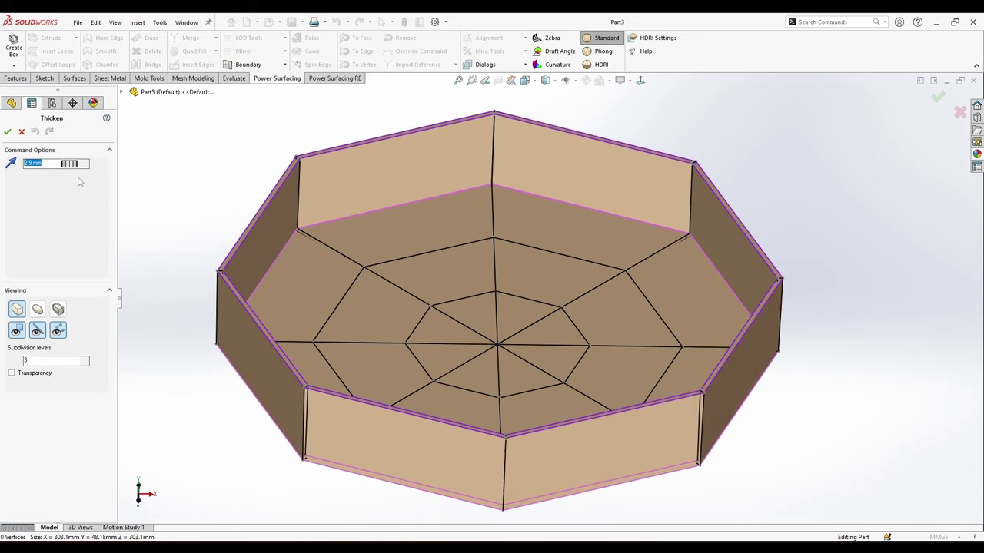
left_click(7, 133)
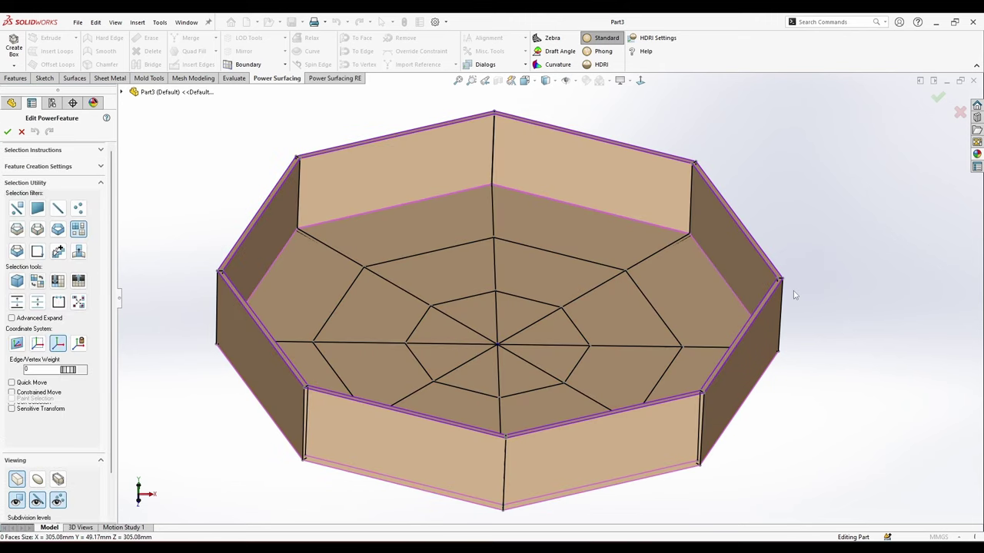
Show the hidden handle again and start inserting edge loops on the pan's outer wall near the rim.
left_click(77, 285)
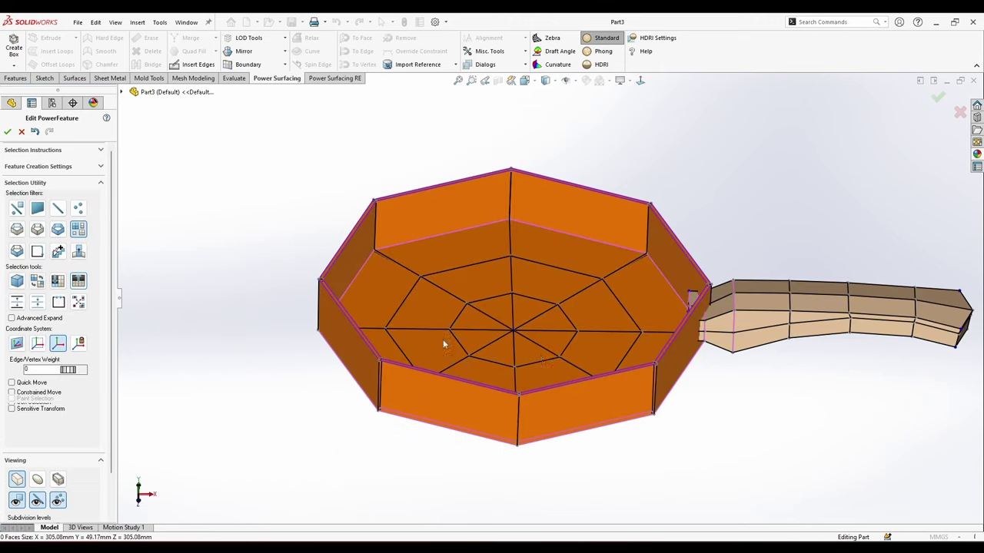
scroll(780, 384, "up", 1)
middle_click_drag(780, 385, 763, 329)
scroll(571, 327, "down", 6)
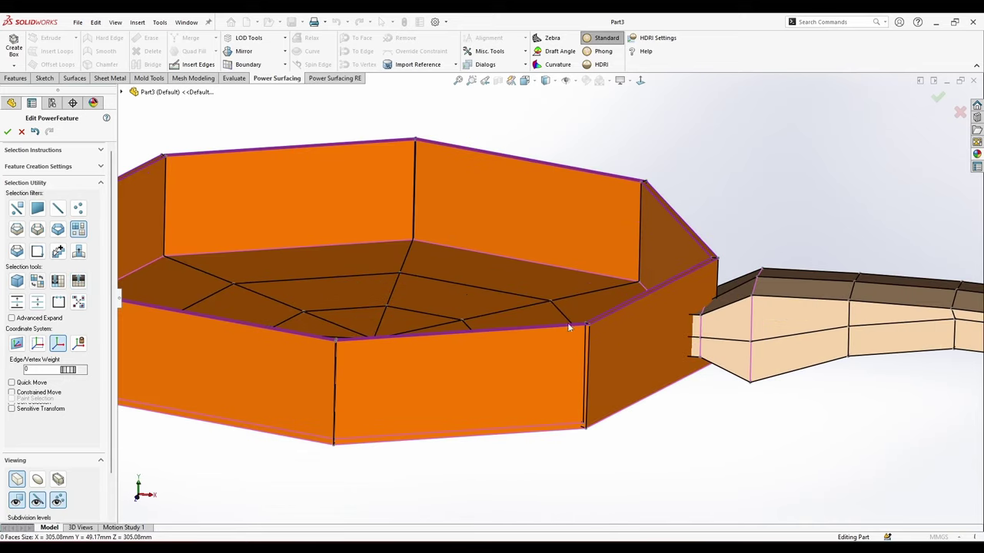
right_click(575, 328)
left_click(626, 304)
scroll(607, 334, "down", 3)
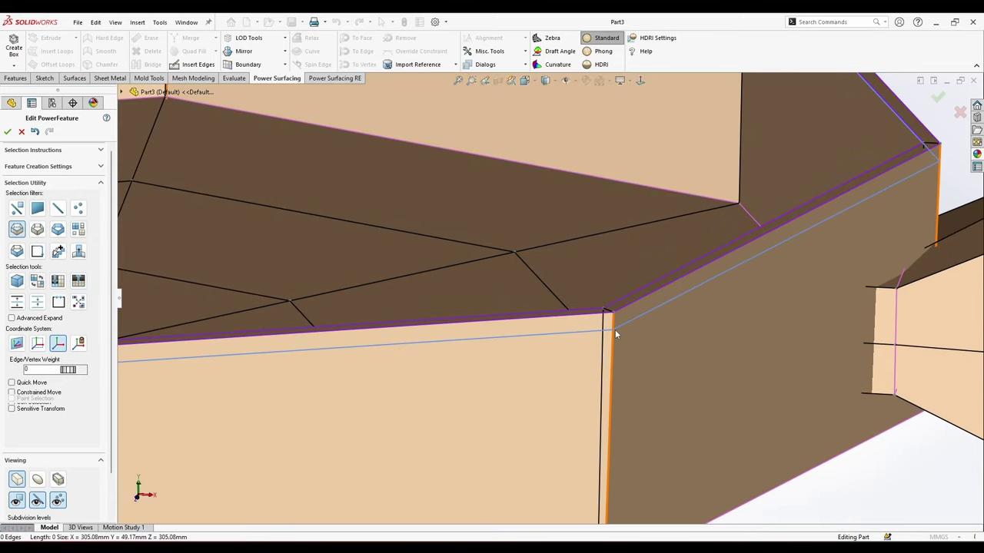
Lower SubD Push Back to its minimum in the Power Surfacing display settings.
left_click(160, 23)
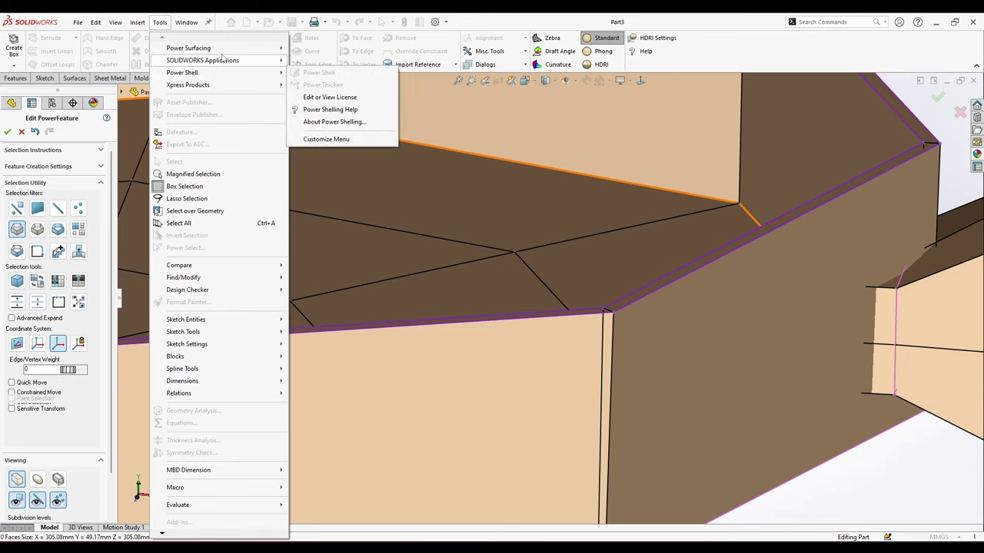
mouse_move(242, 50)
left_click(316, 321)
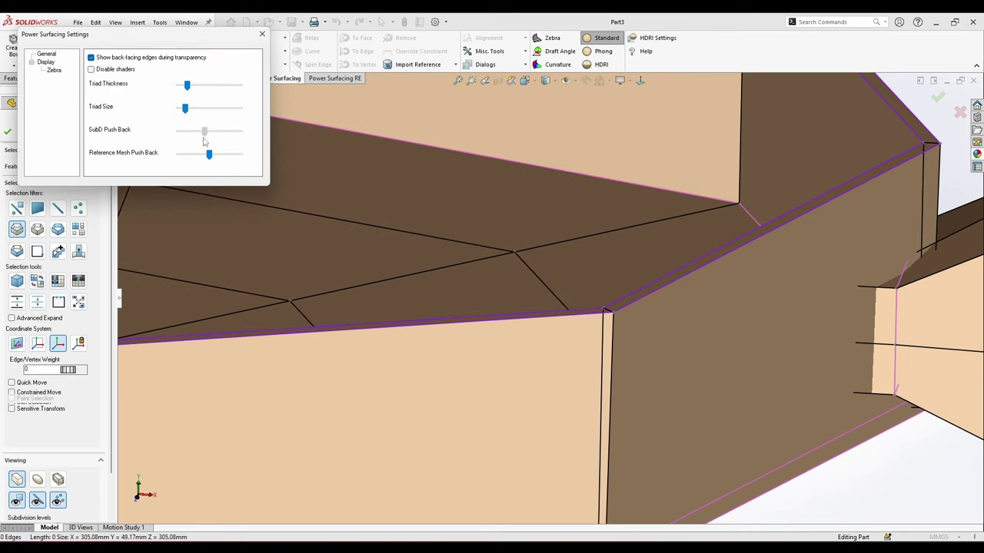
left_click_drag(190, 158, 198, 158)
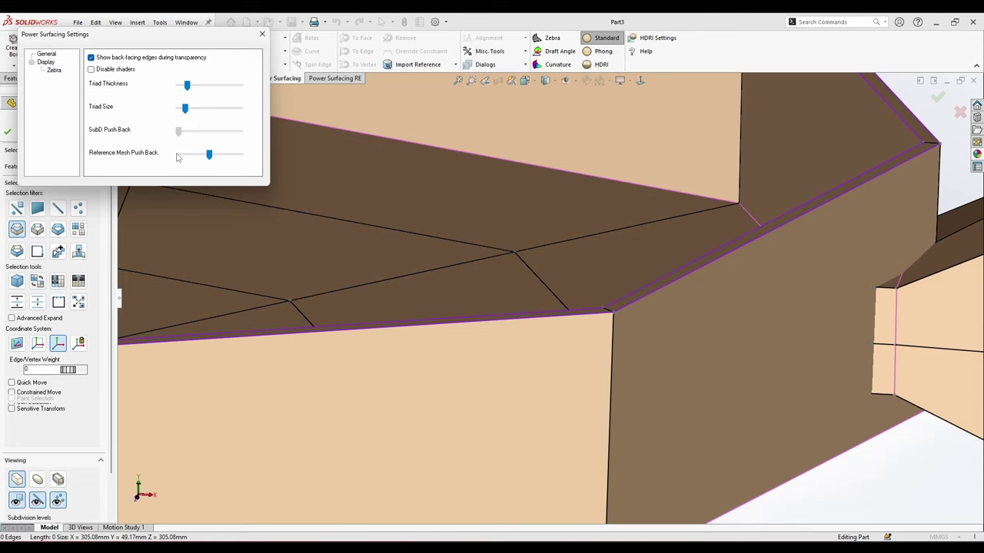
left_click_drag(208, 156, 198, 160)
left_click(262, 35)
Insert two closely spaced edge loops around the pan's outer wall just below the rim.
scroll(485, 298, "up", 4)
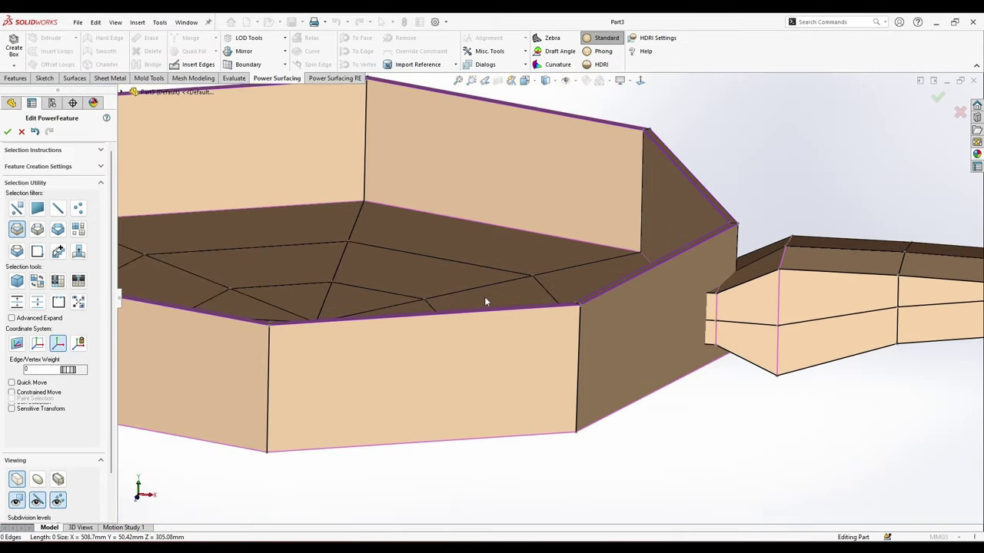
middle_click_drag(485, 298, 620, 274)
middle_click_drag(768, 379, 741, 345)
scroll(538, 391, "up", 1)
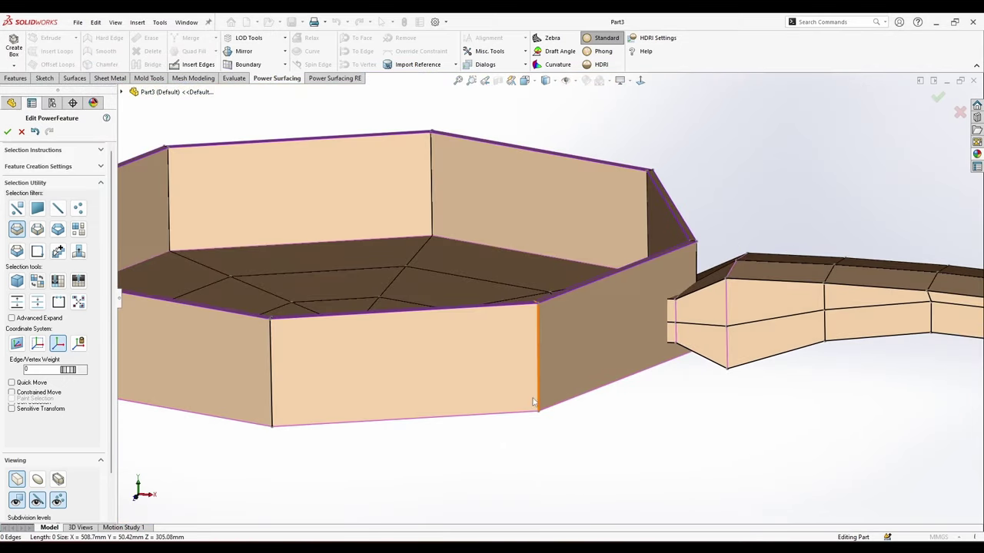
scroll(540, 331, "down", 3)
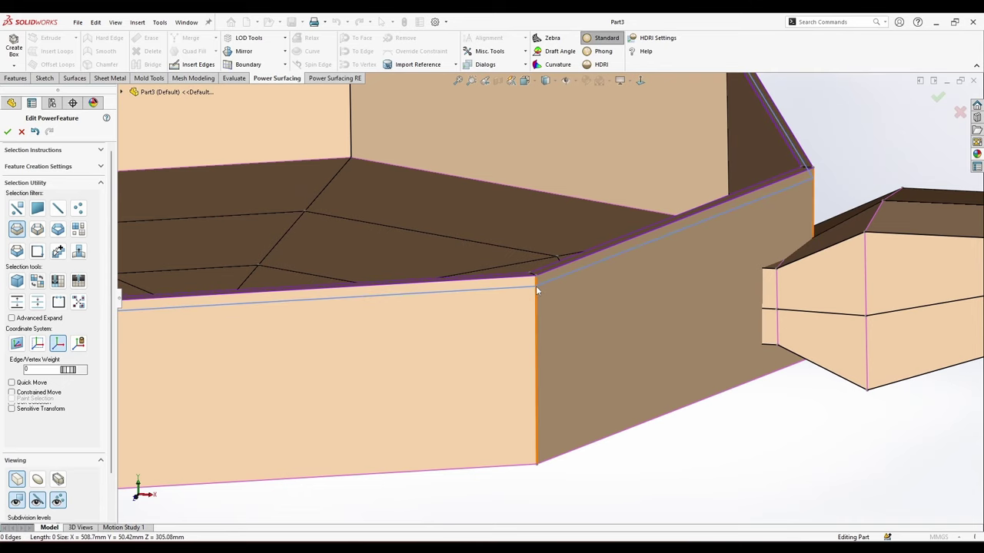
left_click(536, 287)
left_click(536, 294)
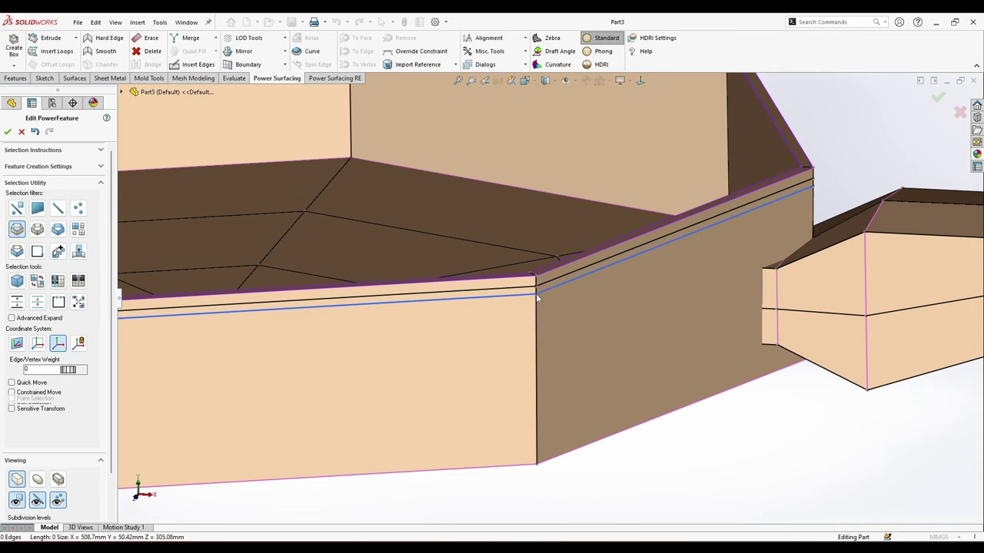
Select the upper of the two new edge loops and scale it outward in the smooth display to form a rim lip.
scroll(539, 279, "down", 3)
right_click(540, 280)
left_click(635, 263)
left_click(584, 271)
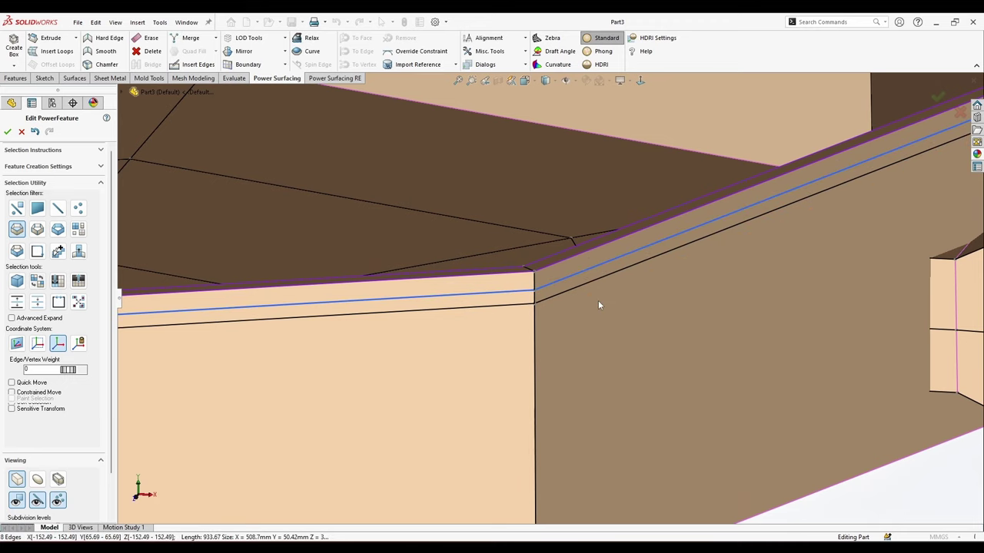
scroll(600, 305, "up", 7)
scroll(437, 225, "down", 2)
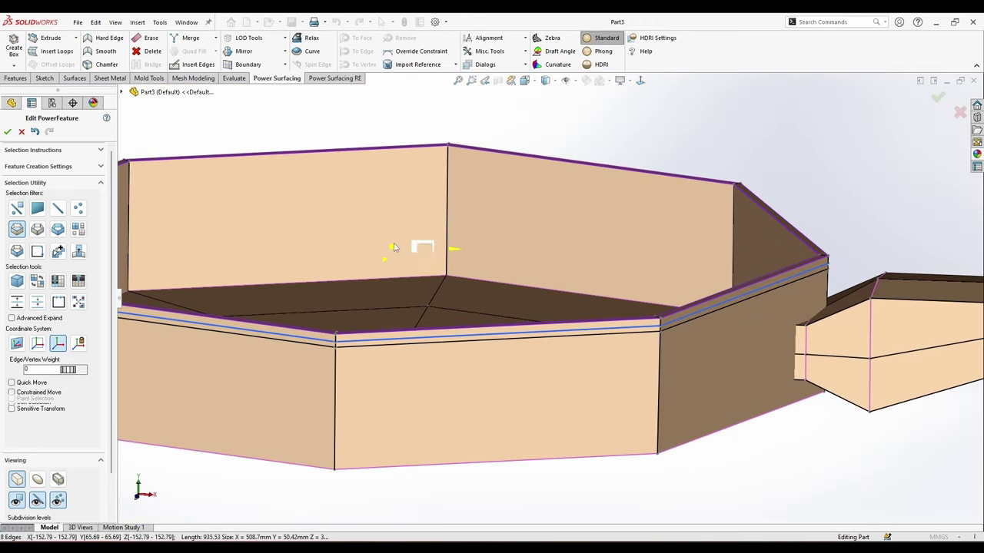
left_click(36, 479)
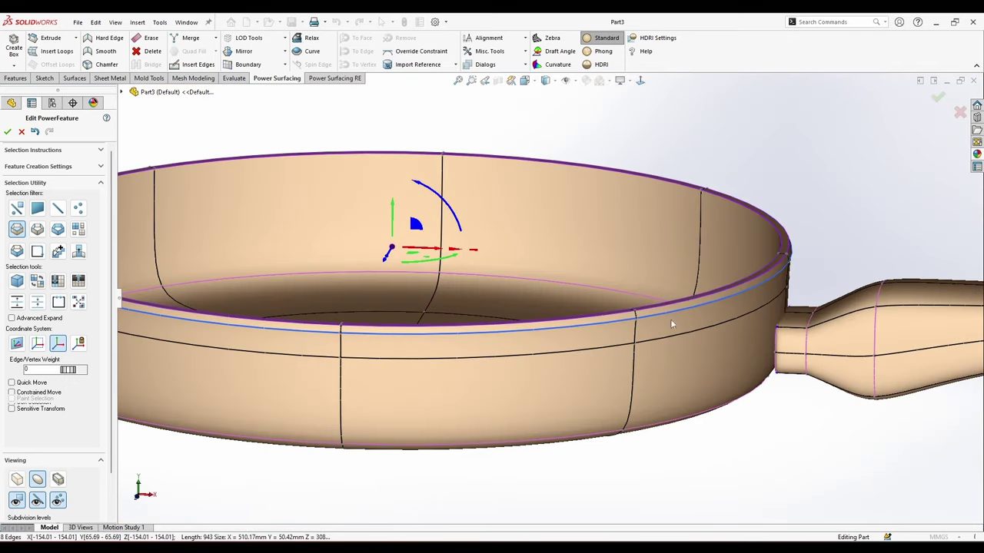
left_click_drag(392, 246, 407, 241)
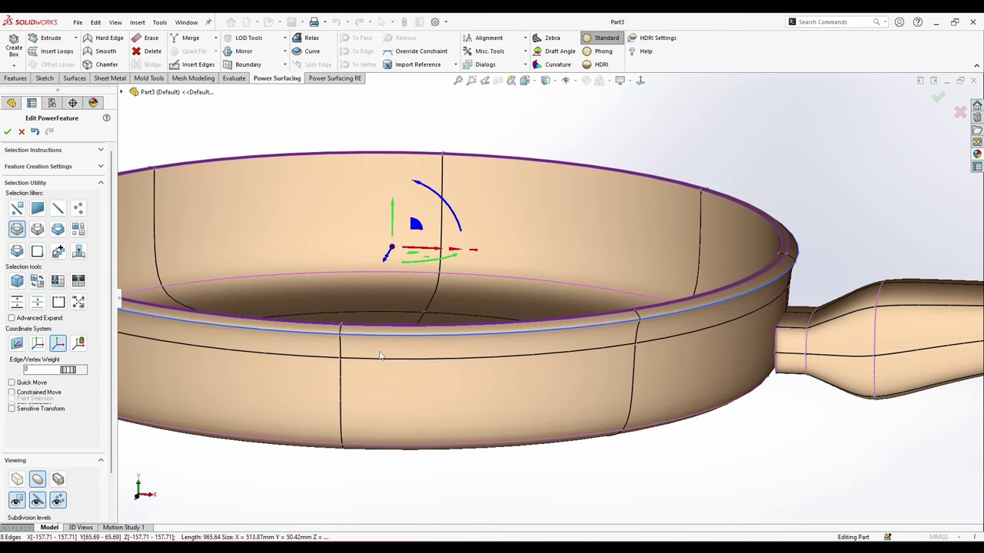
Select the lower edge loop under the rim lip, set its edge weight to 17 and shift it slightly vertically.
double_click(366, 359)
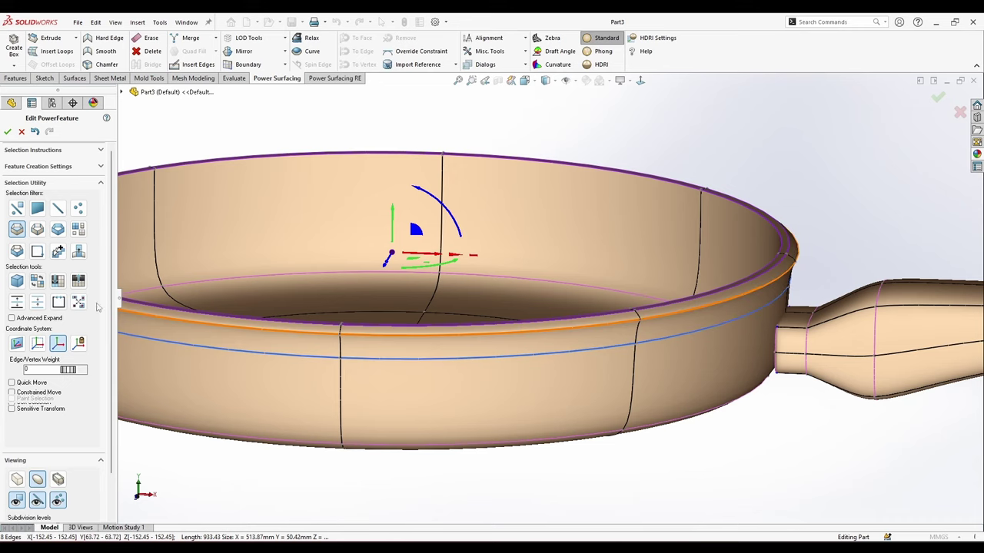
left_click_drag(70, 372, 276, 369)
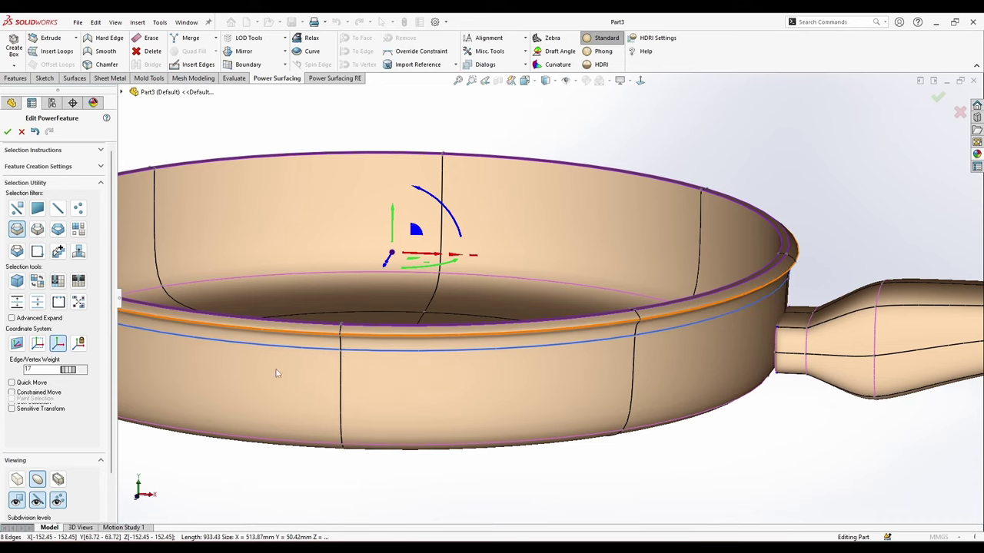
left_click_drag(391, 232, 391, 237)
left_click(597, 430)
Select the edges on one side of the handle's pan end and move them along X toward the pan wall.
scroll(597, 430, "up", 4)
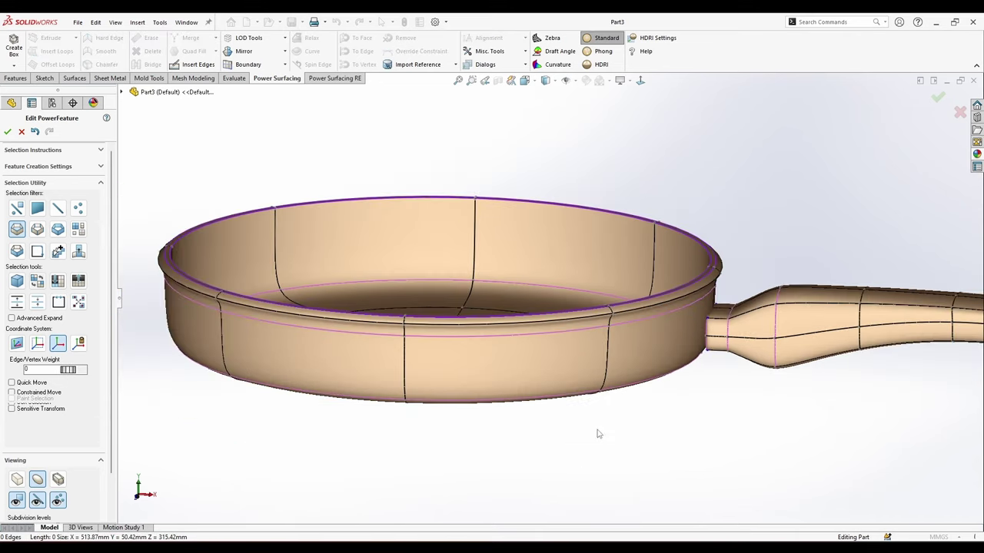
mouse_move(596, 420)
middle_mouse_down()
mouse_move(597, 389)
mouse_move(651, 426)
mouse_move(579, 426)
middle_mouse_up()
scroll(690, 323, "down", 2)
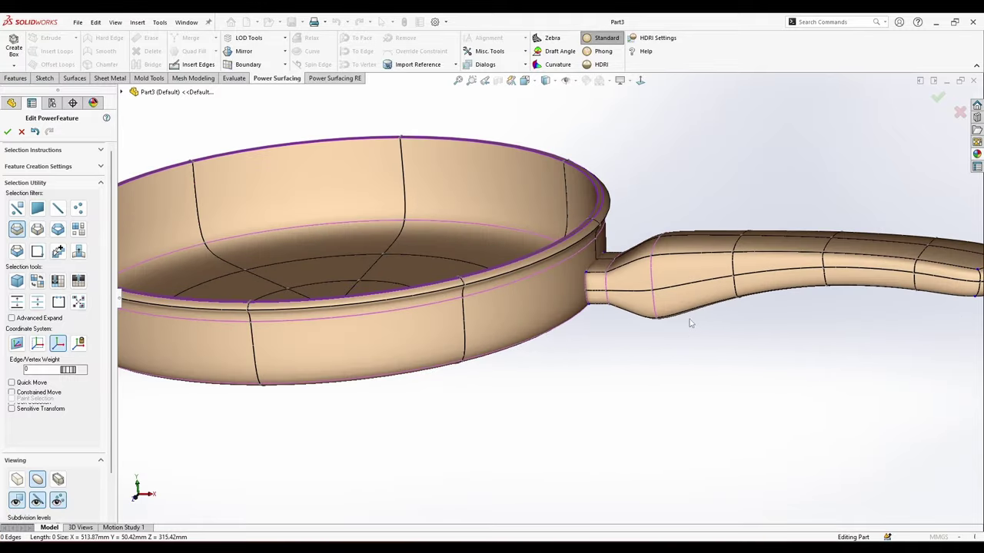
middle_click_drag(689, 322, 706, 298)
scroll(577, 295, "down", 6)
middle_click_drag(602, 289, 589, 406)
scroll(605, 286, "down", 2)
left_click(602, 274)
left_click(595, 267)
left_click_drag(613, 287, 590, 305)
middle_click_drag(592, 305, 625, 314)
left_click_drag(528, 289, 523, 290)
middle_click_drag(522, 290, 481, 323)
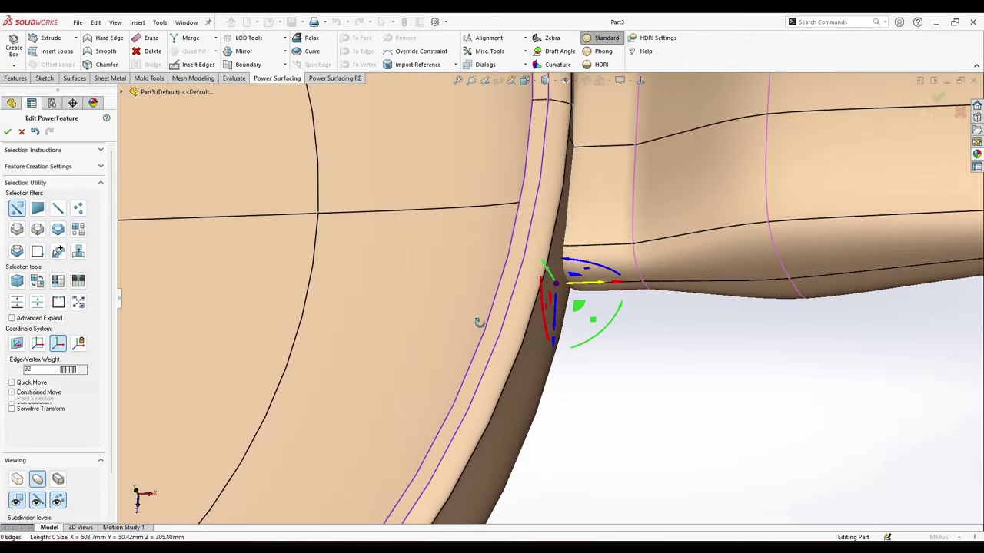
Select the two edges on the opposite side of the handle's pan end and move them toward the pan wall.
scroll(527, 283, "up", 3)
middle_click_drag(534, 283, 519, 315)
scroll(567, 290, "down", 5)
left_click(566, 290)
left_click(562, 283)
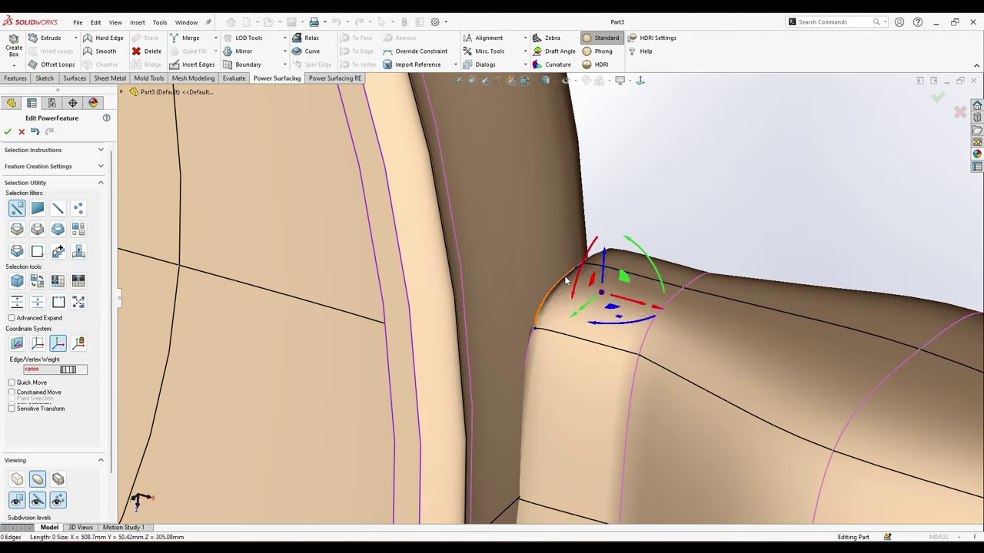
middle_click_drag(562, 283, 602, 266)
left_click_drag(597, 263, 570, 261)
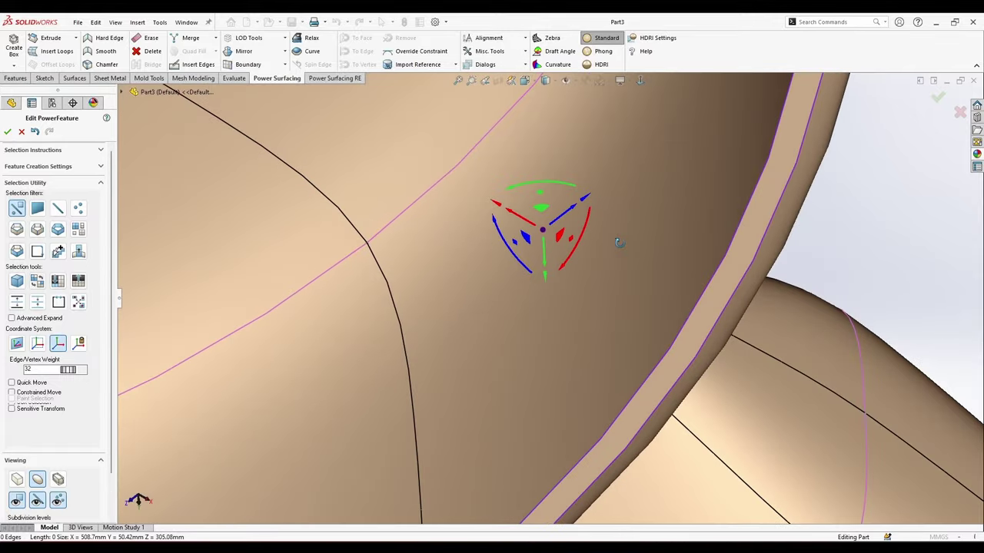
left_click_drag(530, 227, 512, 220)
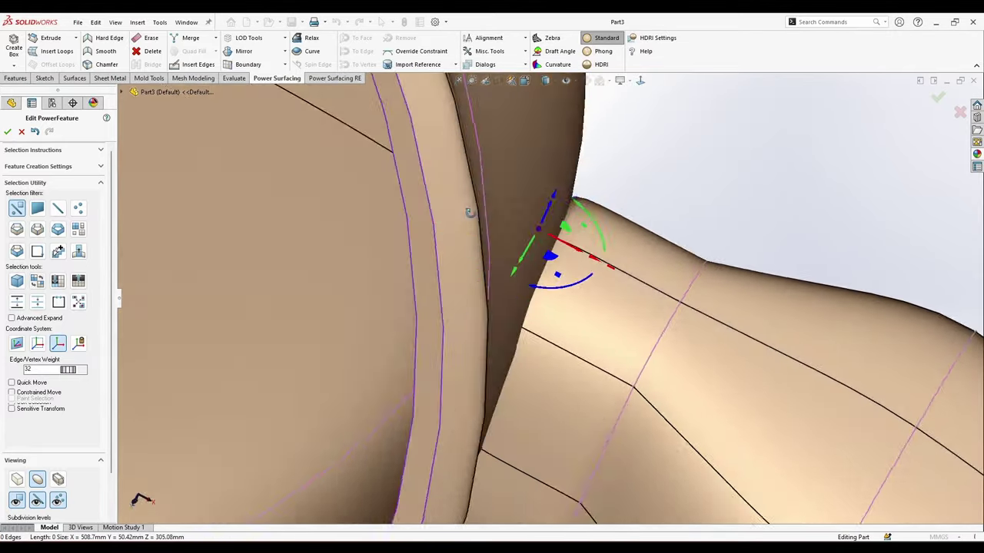
middle_click_drag(584, 308, 630, 283)
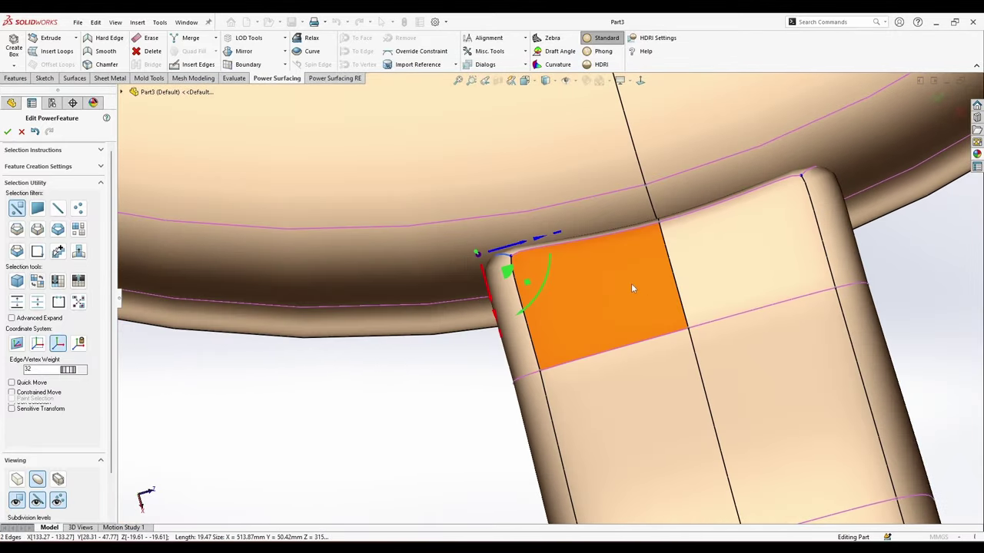
Move the two underside corner vertices at the handle's pan end about 1.89 mm toward the pan, and adjust the middle vertex to match.
left_click(511, 256)
left_click(801, 176, "ctrl")
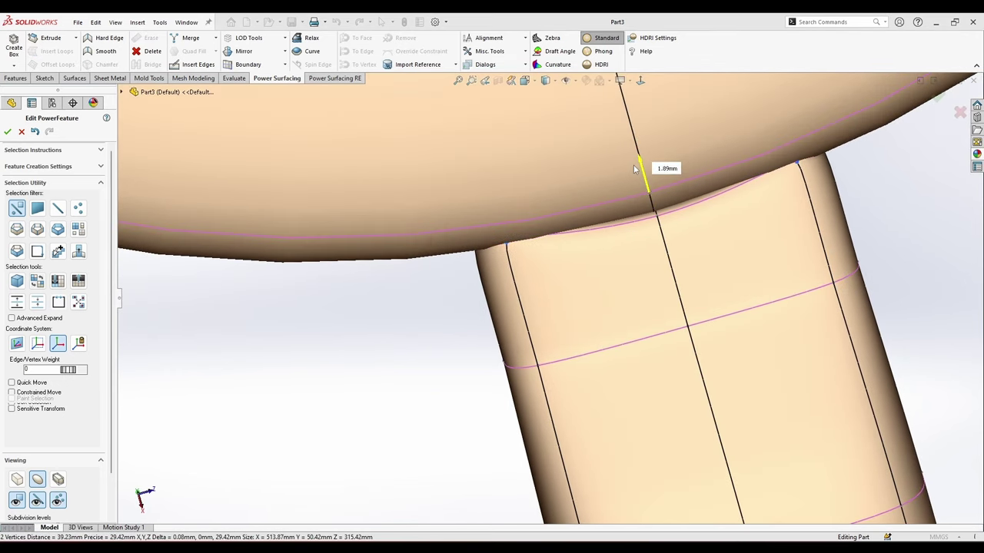
left_click(646, 219)
left_click(662, 220)
left_click(657, 215)
left_click_drag(653, 199, 654, 200)
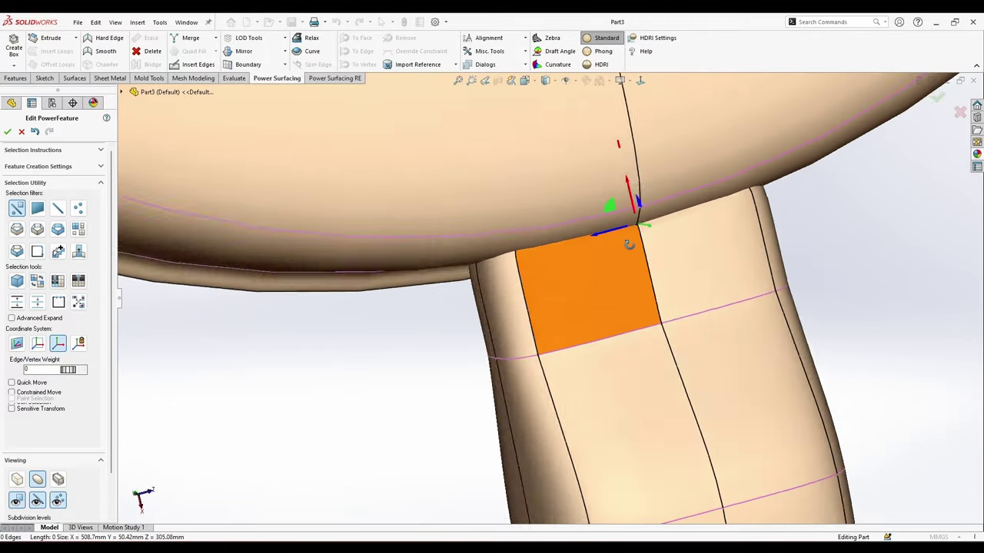
Examine the joint between the handle and the pan wall from several angles.
middle_click_drag(628, 243, 731, 186)
key("ctrl+1")
scroll(651, 388, "down", 4)
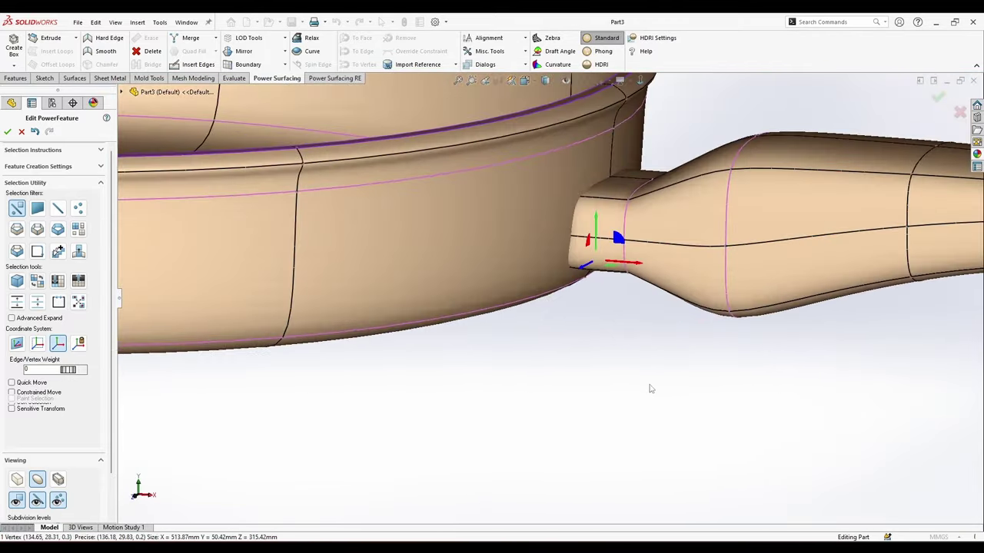
left_click(650, 389)
scroll(662, 338, "up", 3)
scroll(662, 338, "up", 4)
scroll(592, 288, "up", 2)
middle_click_drag(681, 222, 570, 238)
From the top view, select the edge loop at the handle's bulge near the pan and scale it wider.
left_click(640, 81)
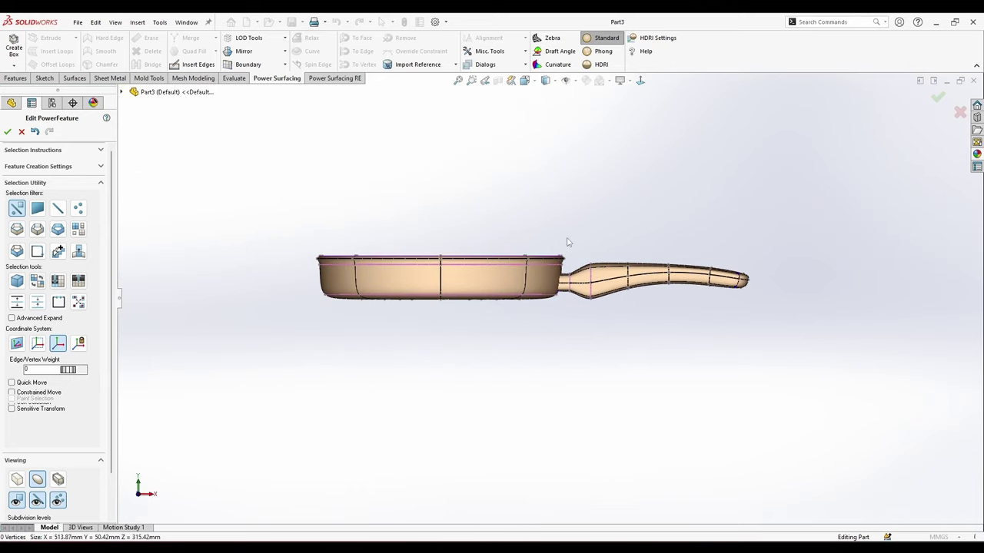
left_click(526, 82)
left_click(541, 110)
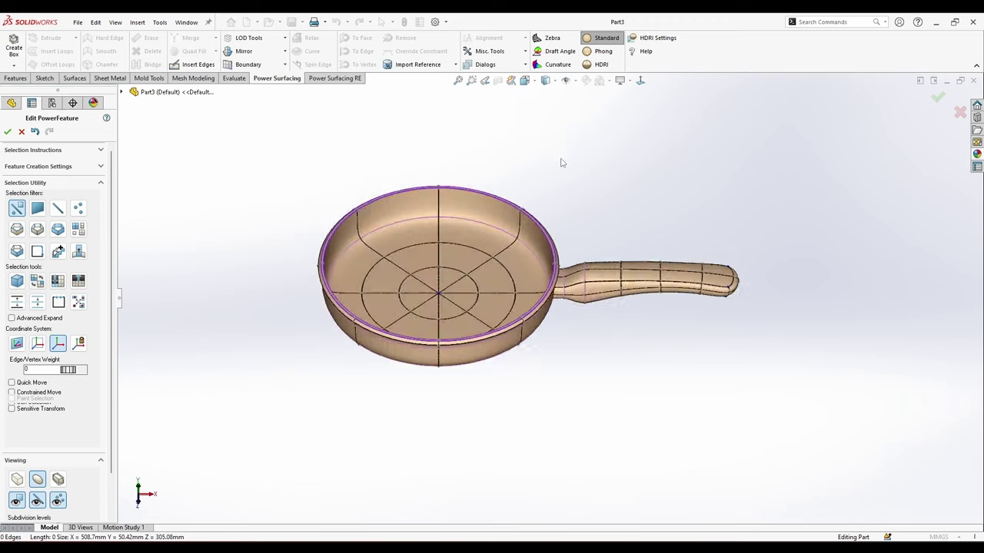
scroll(607, 298, "down", 3)
scroll(845, 268, "down", 1)
right_click(845, 268)
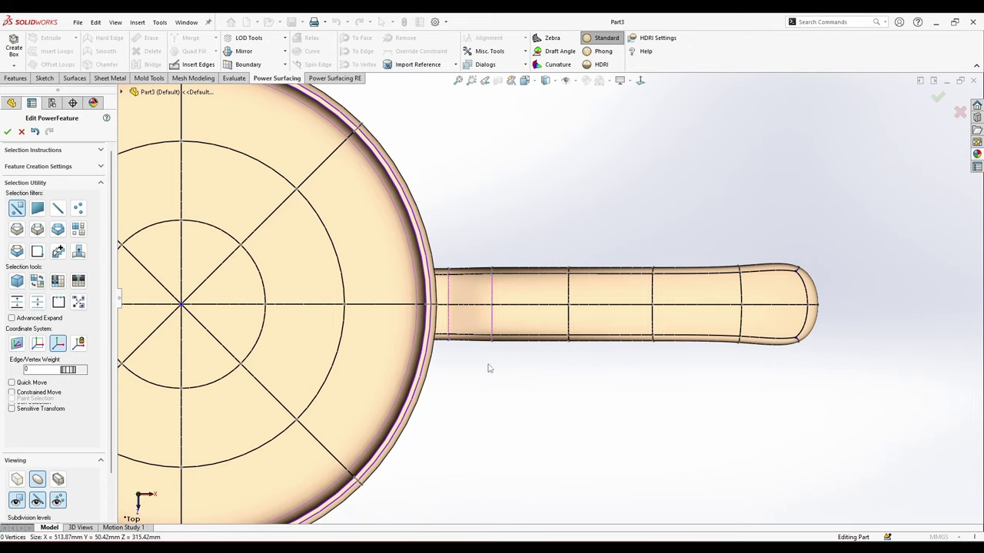
double_click(492, 323)
left_click_drag(492, 369, 489, 435)
Narrow the middle handle edge loop to a width factor of about 0.89, and adjust the width of the loop near the tip.
double_click(569, 323)
double_click(653, 323)
left_click_drag(714, 304, 657, 309)
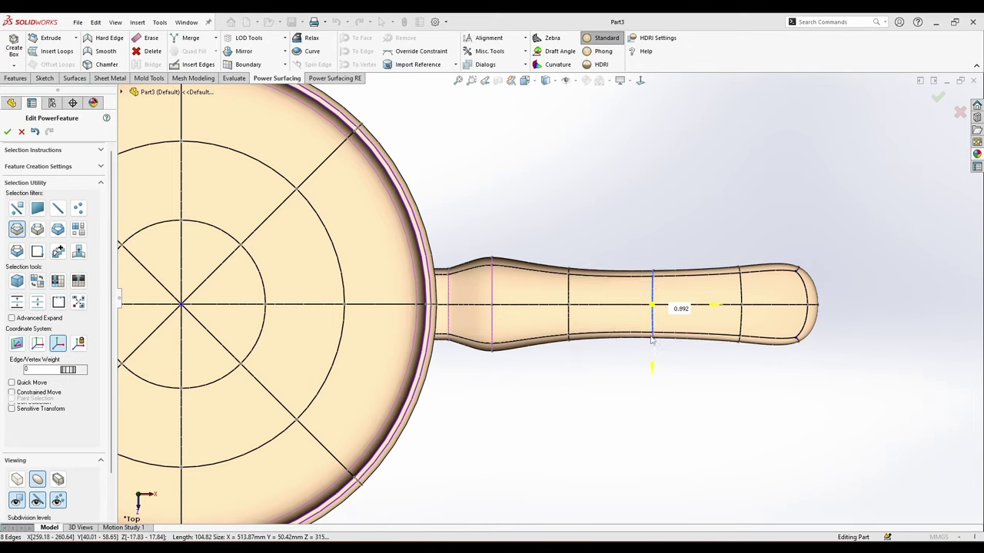
double_click(741, 322)
left_click_drag(803, 304, 747, 309)
scroll(551, 341, "up", 4)
left_click(551, 340)
From the front view, try reshaping the handle's bulge next to the pan, and undo the last move.
key("ctrl+1")
scroll(580, 288, "down", 2)
scroll(581, 287, "down", 3)
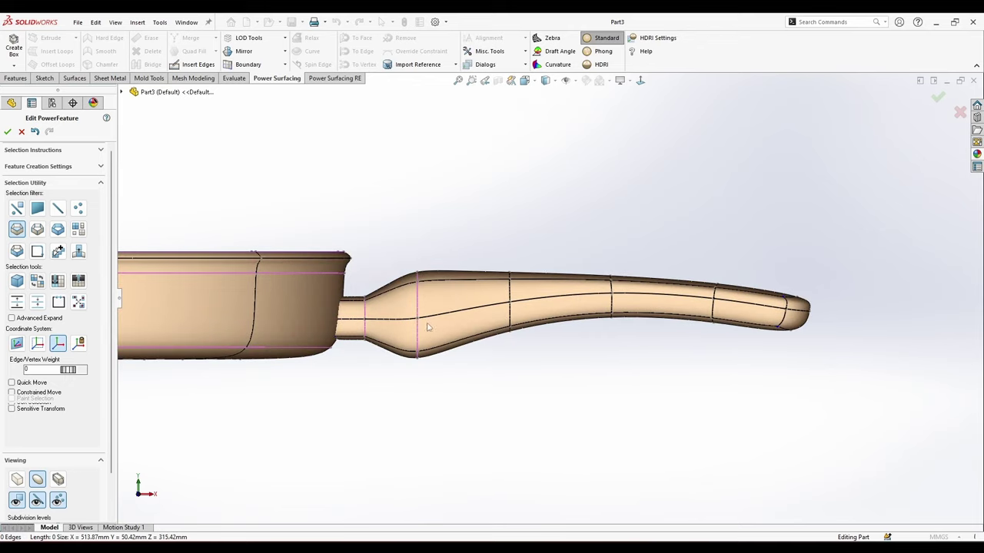
left_click(419, 325)
left_click_drag(416, 318, 423, 313)
scroll(424, 313, "up", 2)
left_click_drag(513, 277, 515, 269)
key("ctrl+z")
Raise the underside vertices of the handle's bulge for a slimmer side profile.
left_click(536, 357)
scroll(534, 358, "down", 2)
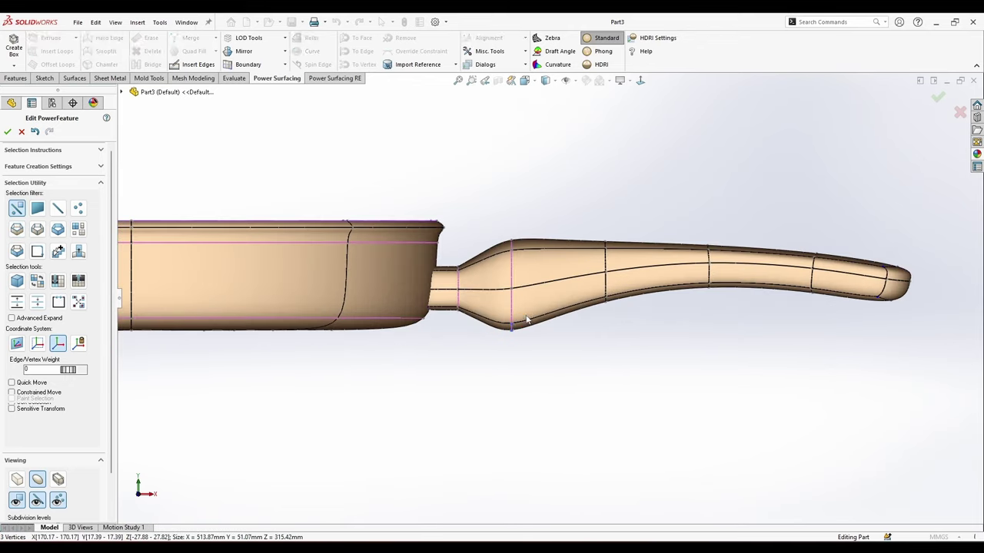
scroll(565, 311, "up", 1)
scroll(611, 314, "down", 2)
left_click_drag(598, 305, 571, 282)
left_click_drag(603, 263, 589, 274)
left_click(385, 354)
scroll(384, 355, "up", 1)
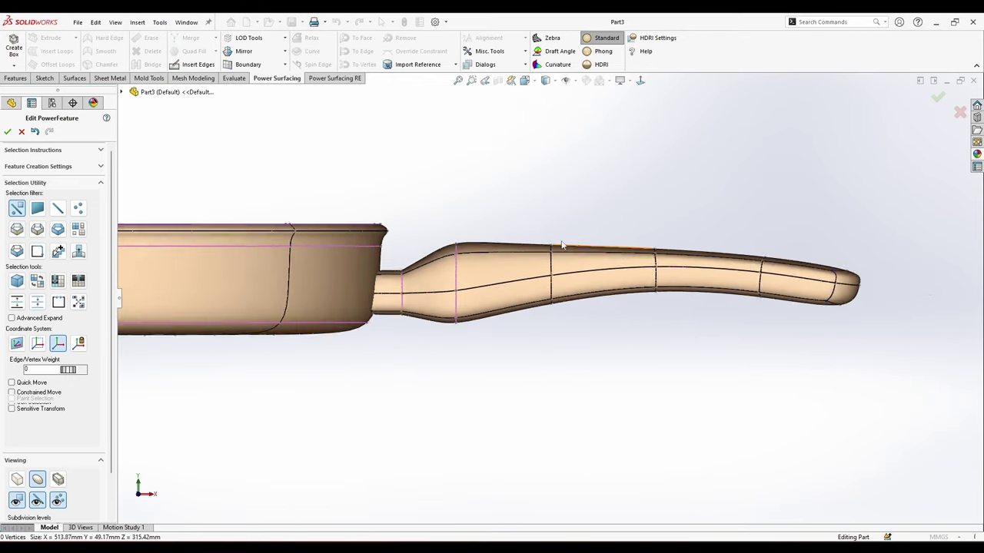
Select the entire handle and adjust its placement slightly relative to the pan body.
scroll(562, 244, "down", 1)
middle_click_drag(702, 220, 645, 280)
scroll(579, 268, "down", 1)
scroll(579, 268, "up", 6)
middle_click_drag(481, 284, 521, 219)
key("ctrl+1")
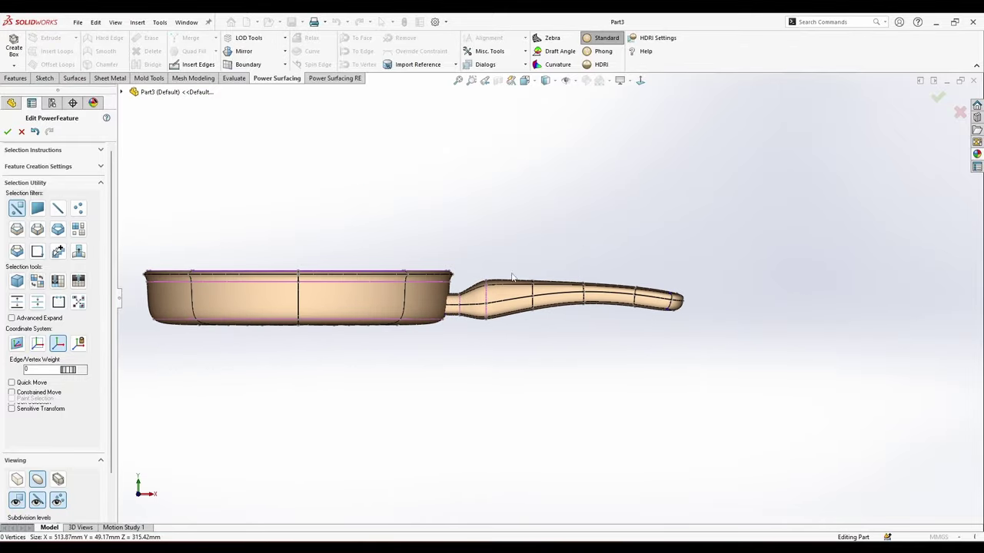
left_click(78, 229)
left_click(483, 293)
scroll(553, 268, "down", 4)
left_click_drag(567, 305, 568, 289)
middle_click_drag(572, 307, 533, 415)
left_click(533, 422)
scroll(494, 406, "up", 4)
middle_click_drag(492, 323, 430, 323)
scroll(461, 307, "down", 2)
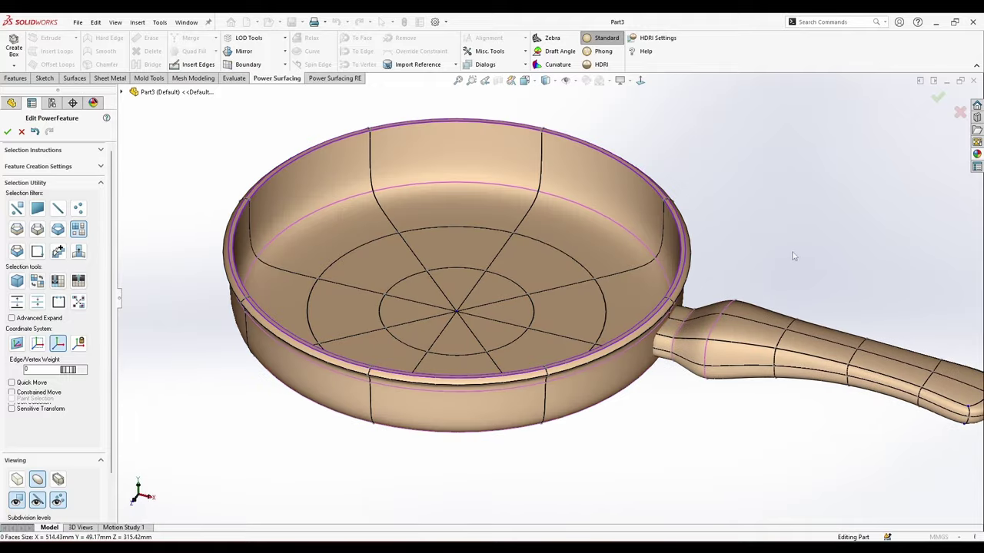
Examine the handle's bulge and side profile from the front, comparing the smooth surface with its control cage.
middle_click_drag(794, 256, 668, 361)
left_click(735, 320)
middle_click_drag(653, 292, 615, 330)
scroll(607, 317, "down", 4)
left_click(17, 208)
left_click(610, 289)
key("ctrl+8")
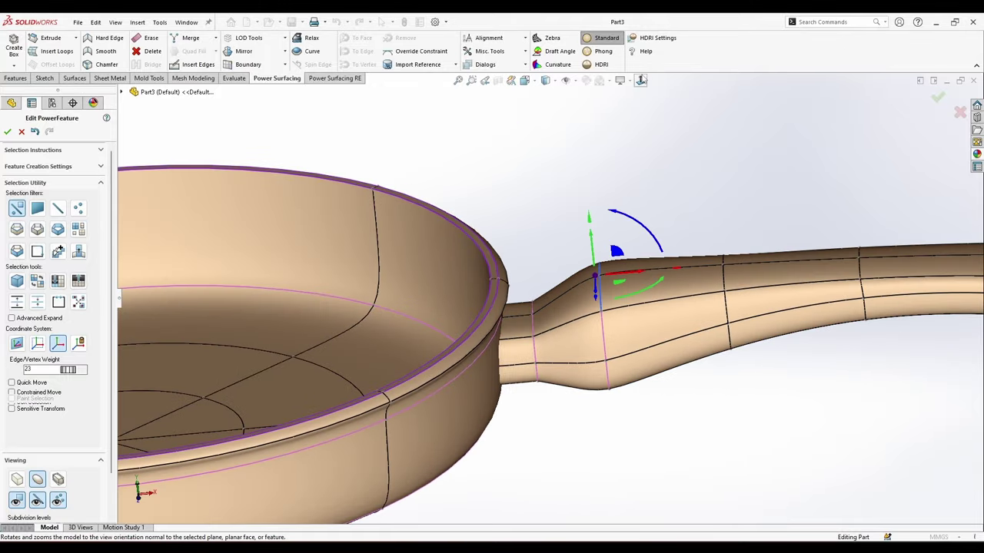
left_click(606, 260)
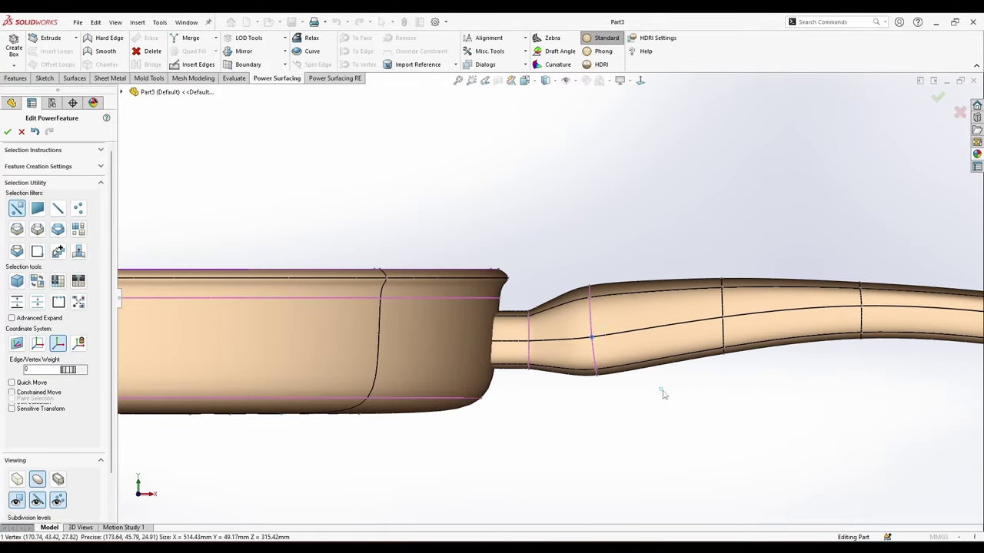
key("b")
left_click(17, 230)
scroll(633, 336, "down", 2)
right_click(632, 336)
left_click(622, 303)
scroll(768, 307, "up", 4)
left_click(782, 293)
scroll(782, 298, "down", 2)
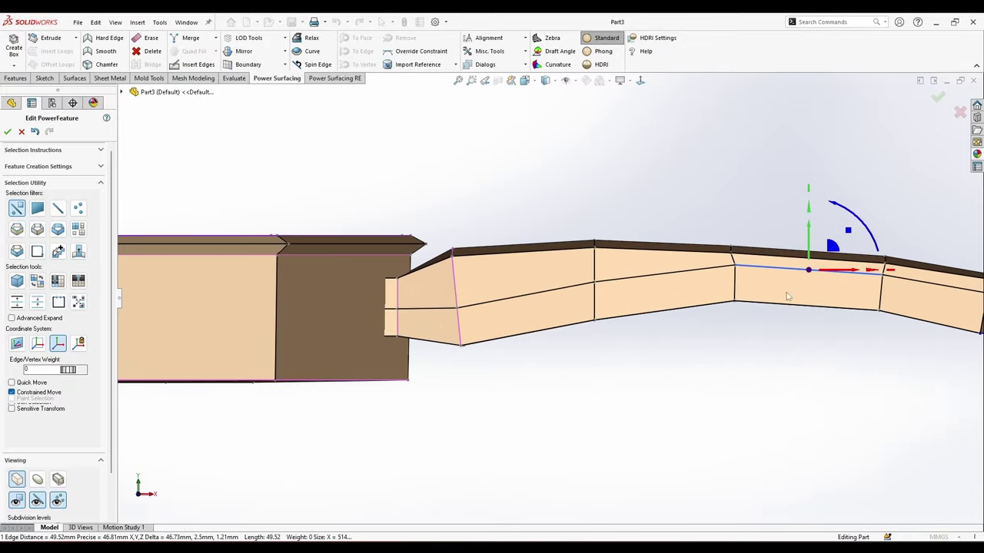
scroll(792, 296, "up", 2)
left_click(865, 294)
middle_click_drag(865, 295, 664, 303)
left_click(714, 284)
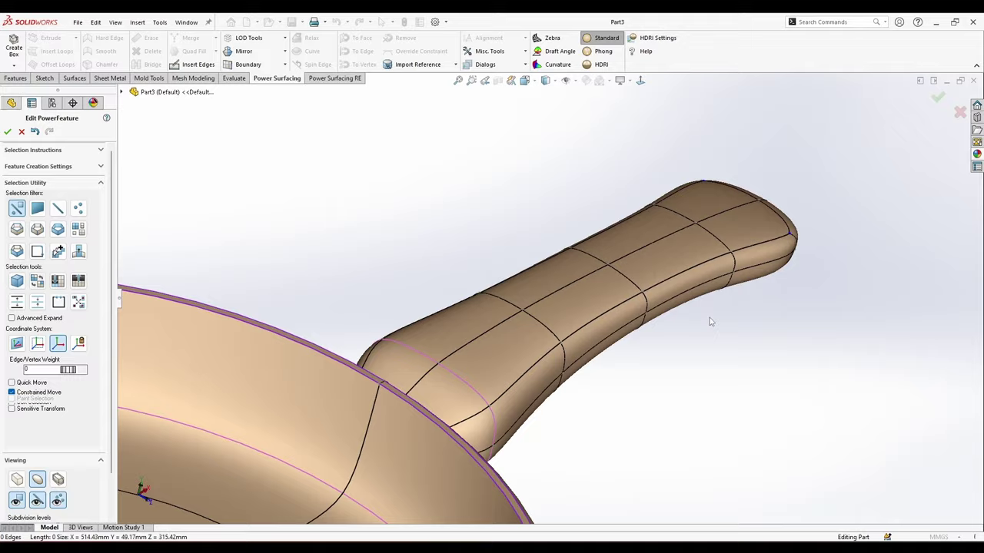
Increase the edge weight of the lengthwise loop around the handle's upper edge and adjust the loop's shape slightly.
middle_click_drag(710, 317, 642, 309)
left_click(17, 229)
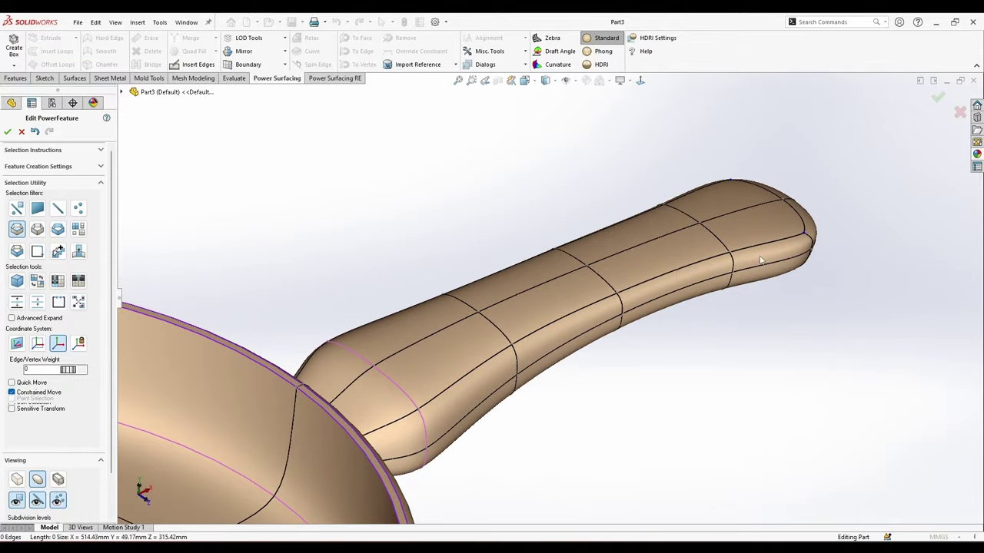
left_click(762, 259)
middle_click_drag(477, 338, 221, 389)
left_click_drag(68, 369, 83, 370)
middle_click_drag(604, 426, 612, 499)
left_click_drag(574, 359, 501, 351)
middle_click_drag(517, 415, 367, 438)
left_click(368, 438)
Using constrained movement, shift the top-centre vertex of the handle's bulge loop slightly along the handle's length.
scroll(481, 244, "down", 4)
middle_click_drag(481, 244, 554, 269)
left_click(17, 208)
double_click(499, 262)
mouse_move(560, 250)
left_mouse_down()
mouse_move(538, 259)
mouse_move(542, 250)
left_mouse_up()
left_click(38, 393)
middle_click_drag(492, 307, 592, 353)
scroll(587, 300, "up", 4)
left_click(640, 81)
double_click(564, 290)
left_click(12, 393)
left_click_drag(595, 278, 606, 281)
left_click(602, 276)
left_click_drag(617, 278, 623, 279)
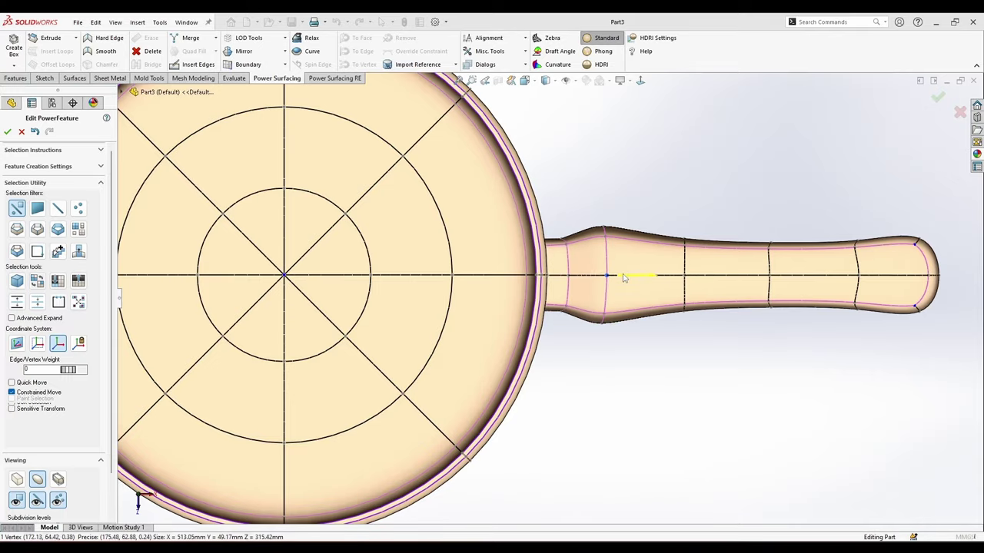
Examine the edge loop at the handle's neck from the front and in the control cage.
scroll(632, 354, "up", 3)
key("ctrl+1")
left_click(650, 376)
scroll(634, 339, "down", 5)
scroll(513, 304, "down", 3)
double_click(524, 310)
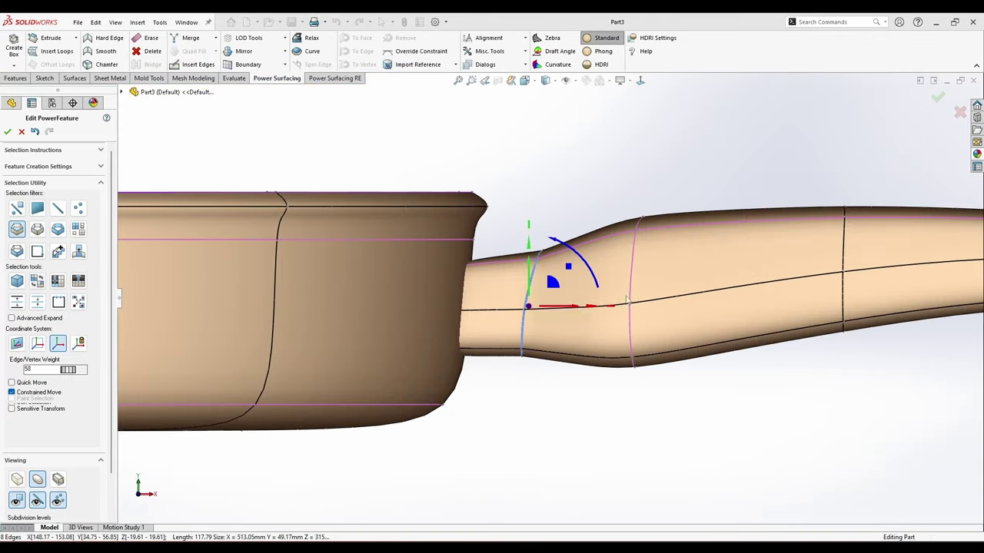
left_click(17, 479)
middle_click_drag(492, 327, 614, 296)
double_click(507, 325)
left_click(525, 407)
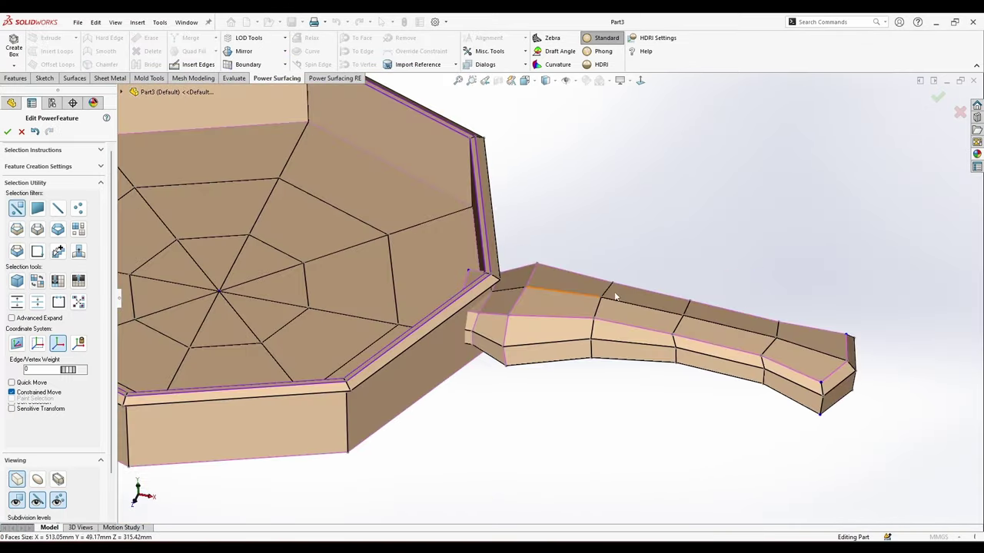
In the smooth top view, move the top-centre vertex of the handle's bulge towards the pan.
key("ctrl+5")
left_click(37, 479)
scroll(549, 317, "down", 5)
left_click(597, 288)
right_click(595, 283)
left_click_drag(632, 267, 609, 266)
left_click(692, 264)
Turn off constrained movement and fine-tune the height of the bulge's top-centre vertex.
left_click(11, 392)
right_click(601, 275)
left_click(634, 255)
left_click(583, 266)
middle_click_drag(567, 279, 575, 173)
left_click(680, 173)
middle_click_drag(680, 172, 653, 266)
mouse_move(571, 269)
middle_mouse_down()
mouse_move(566, 349)
mouse_move(581, 286)
mouse_move(561, 258)
middle_mouse_up()
left_click(546, 216)
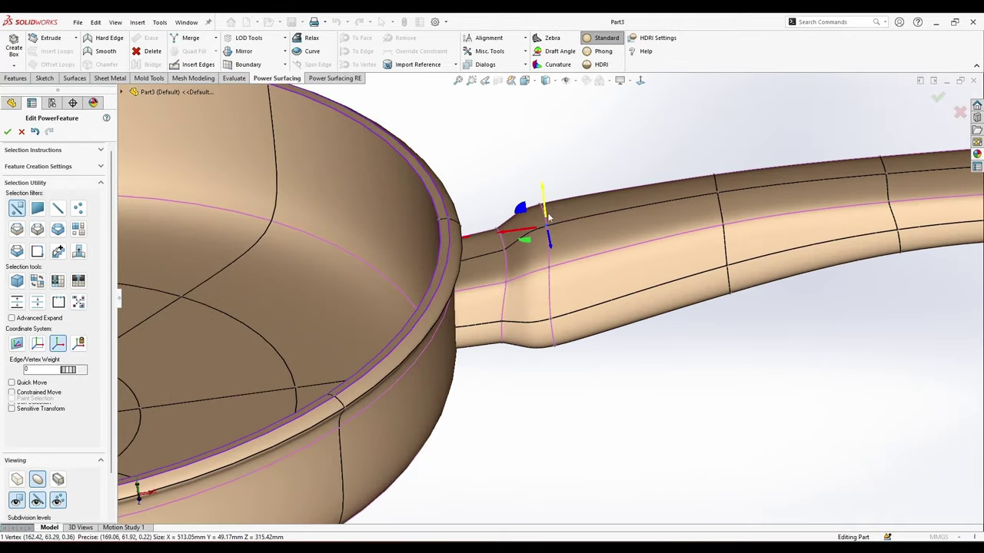
left_click(564, 171)
Increase the edge weight of the four lengthwise side edges running from the handle's neck into the bulge.
middle_click_drag(565, 185, 531, 278)
scroll(488, 312, "down", 2)
left_click(492, 306)
left_click(529, 320, "ctrl")
middle_click_drag(529, 319, 469, 384)
left_click(574, 191, "ctrl")
left_click(530, 179, "ctrl")
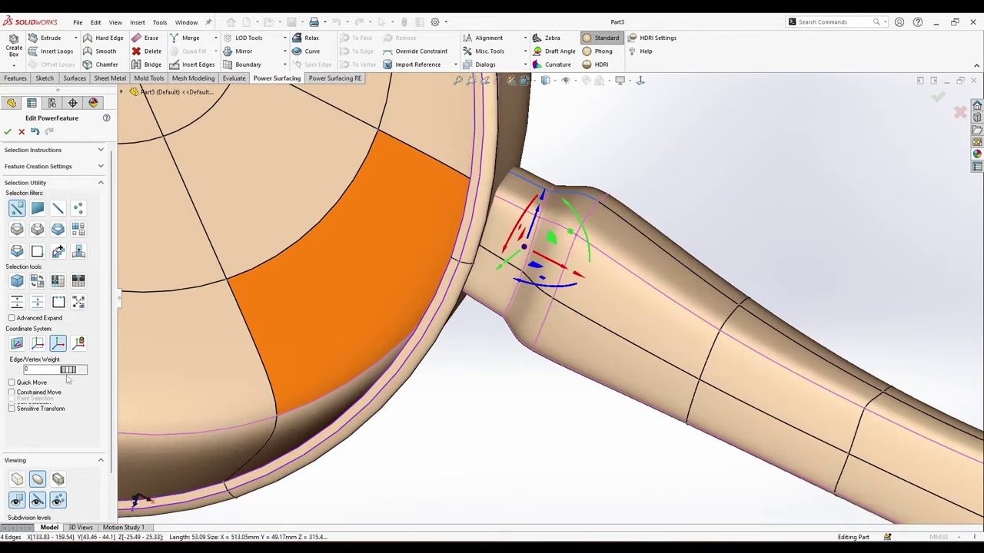
left_click_drag(67, 370, 326, 409)
left_click(400, 438)
Examine the sharpened neck and the whole handle's profile, including its control cage.
middle_click_drag(399, 438, 656, 144)
left_click(554, 301)
left_click(584, 338)
scroll(577, 322, "up", 5)
scroll(590, 254, "down", 4)
left_click(640, 80)
left_click_drag(760, 250, 688, 299)
left_click(866, 253)
scroll(867, 258, "down", 2)
left_click(17, 480)
left_click(676, 257)
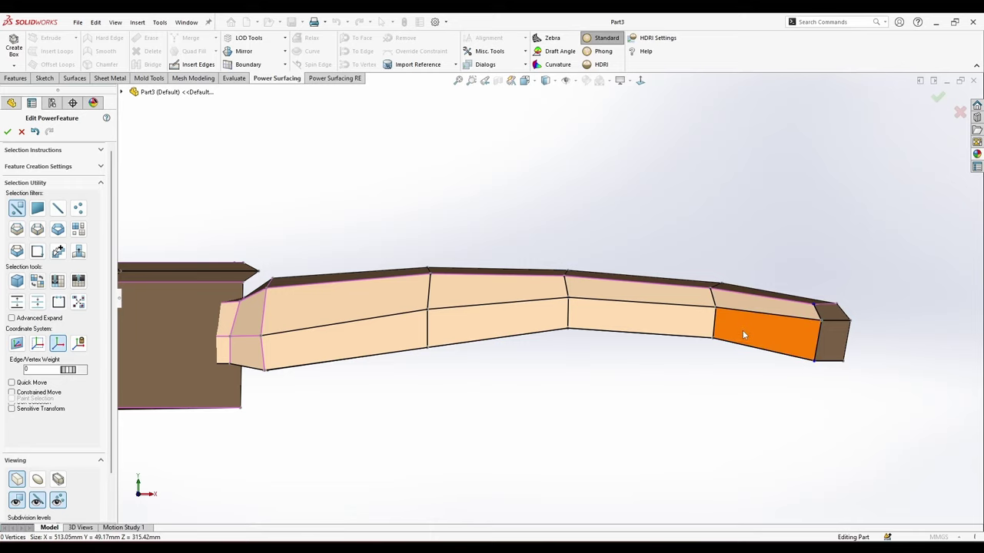
middle_click_drag(355, 351, 368, 373)
scroll(637, 182, "down", 1)
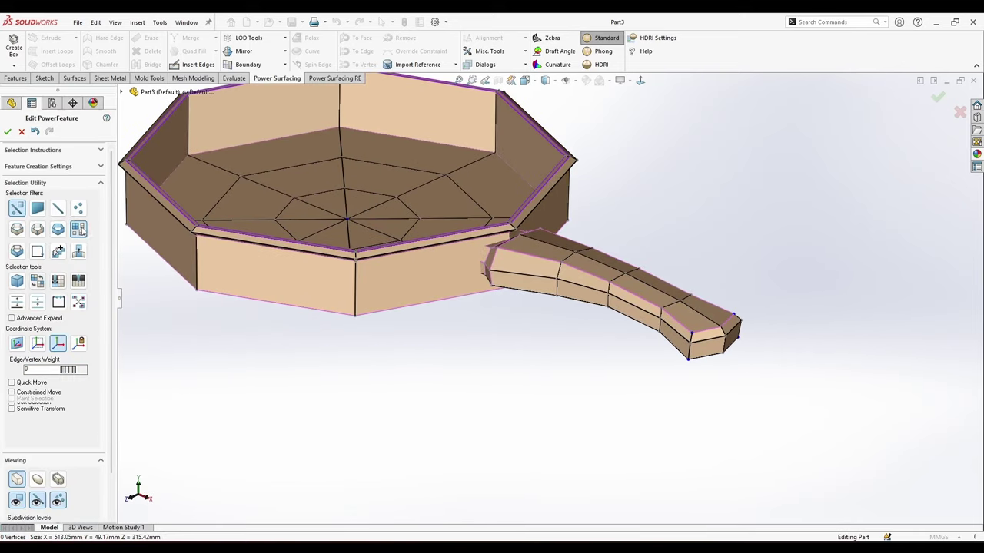
Select all faces of the handle, subdivide only that selection, and return to the smooth surface display.
left_click(83, 232)
scroll(595, 265, "down", 3)
left_click(582, 273)
middle_click_drag(557, 279, 541, 295)
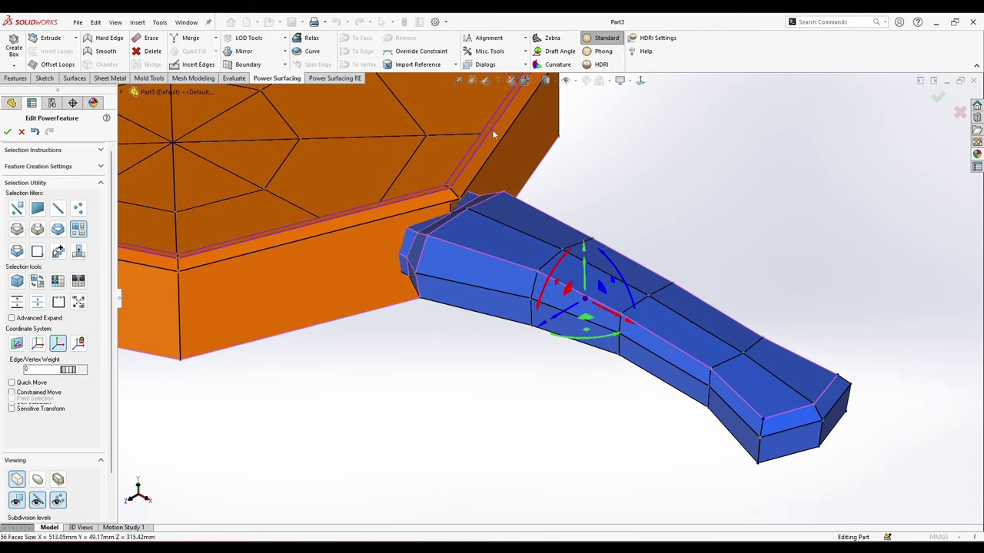
left_click(494, 53)
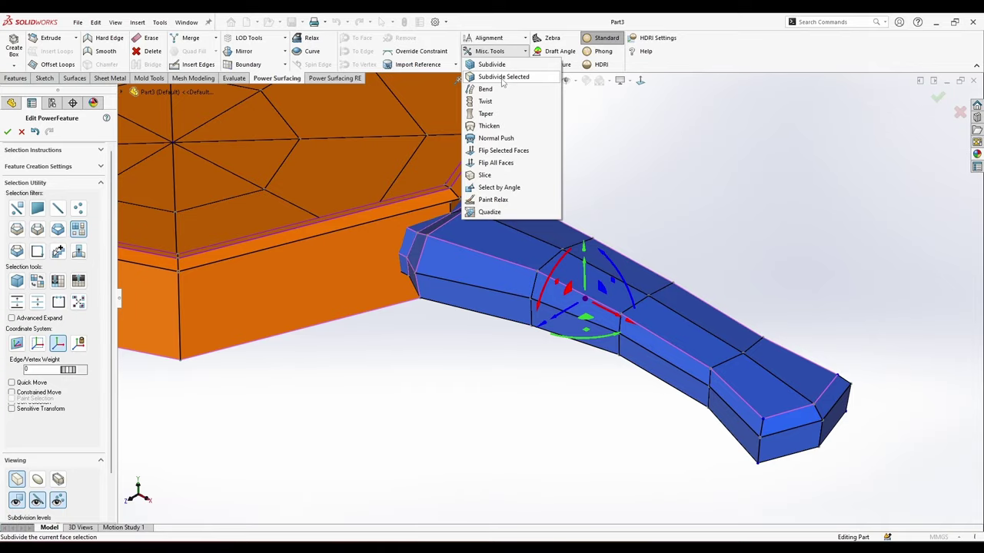
left_click(503, 79)
middle_click_drag(623, 208, 637, 333)
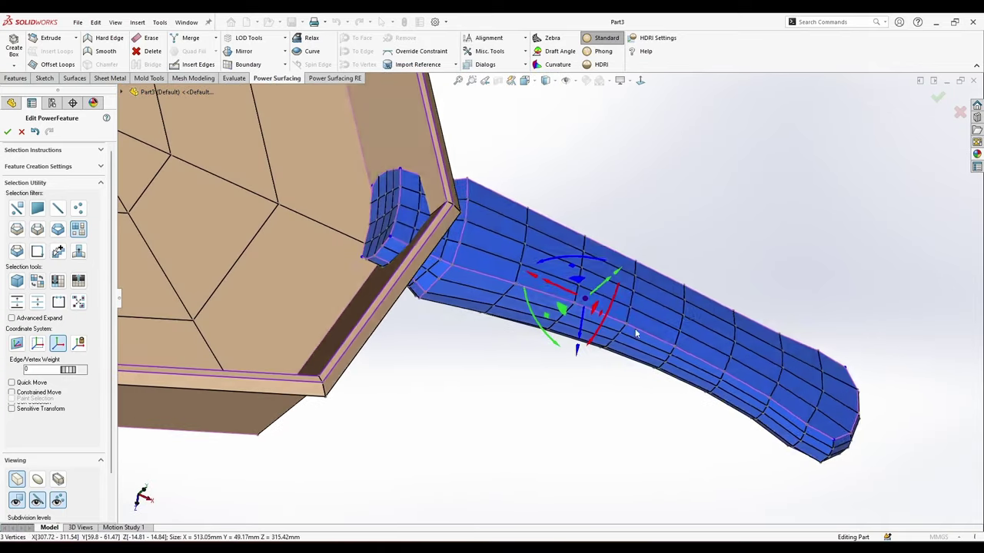
left_click(39, 481)
middle_click_drag(391, 442, 363, 292)
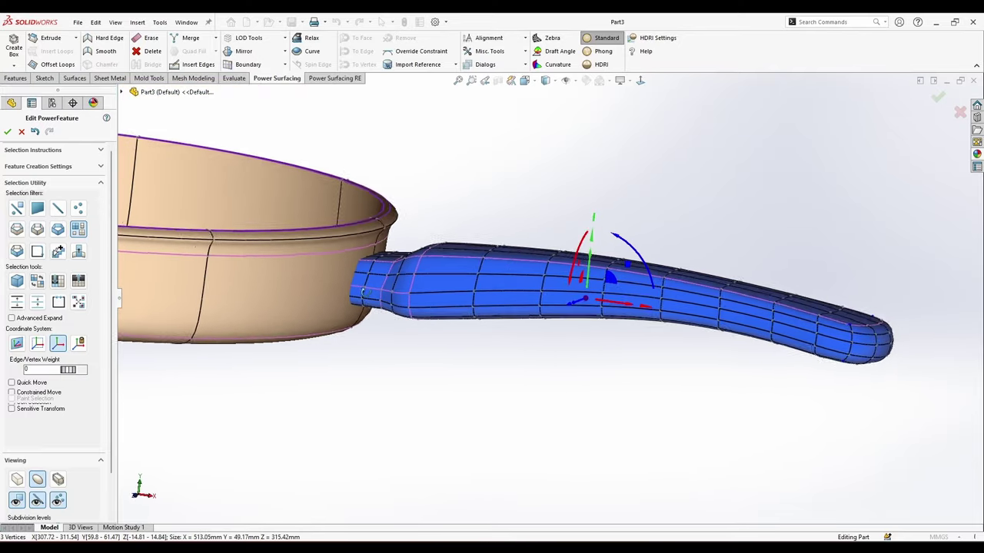
middle_click_drag(666, 248, 617, 298)
From the top view, delete the four central faces near the handle's tip and the matching faces on the underside.
right_click(616, 295)
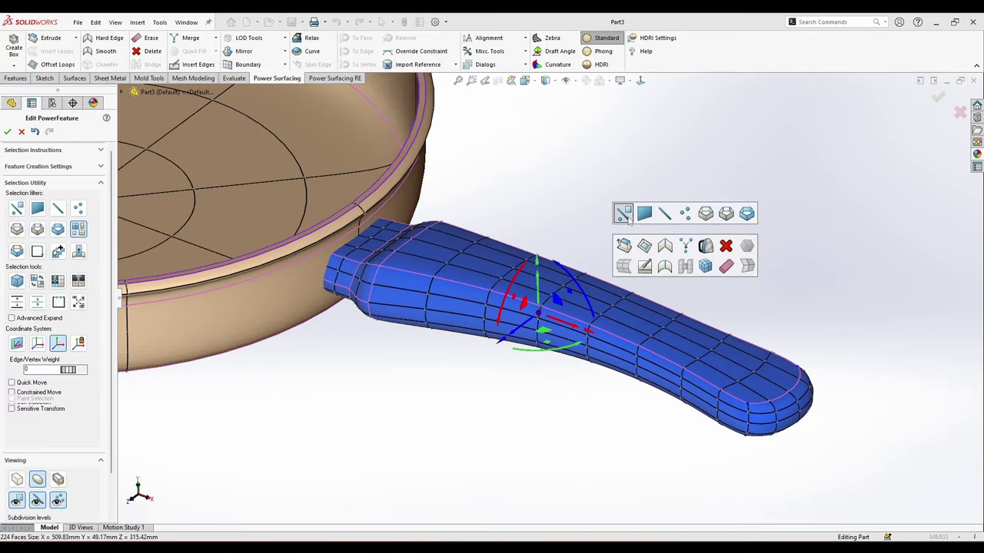
left_click(623, 213)
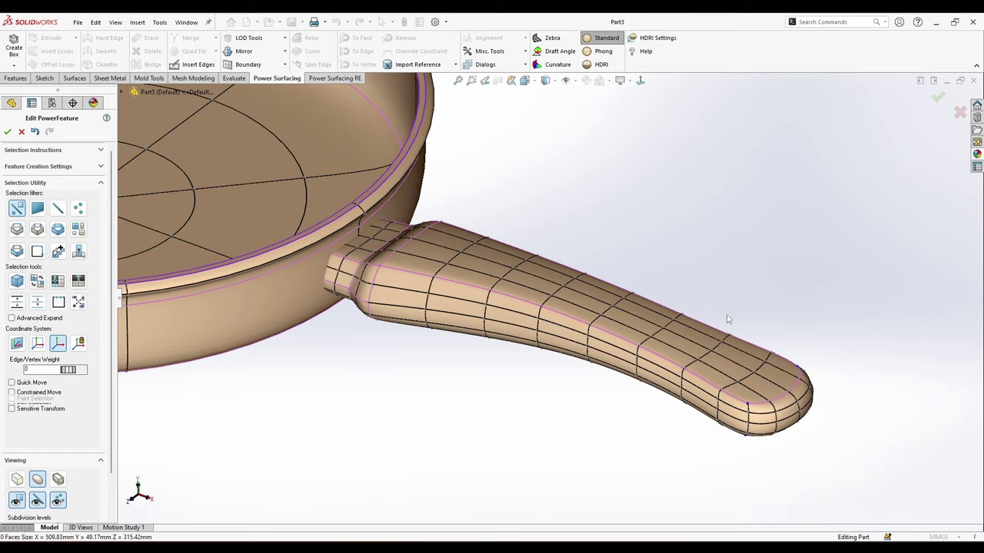
middle_click_drag(728, 319, 605, 209)
left_click(530, 81)
left_click(543, 109)
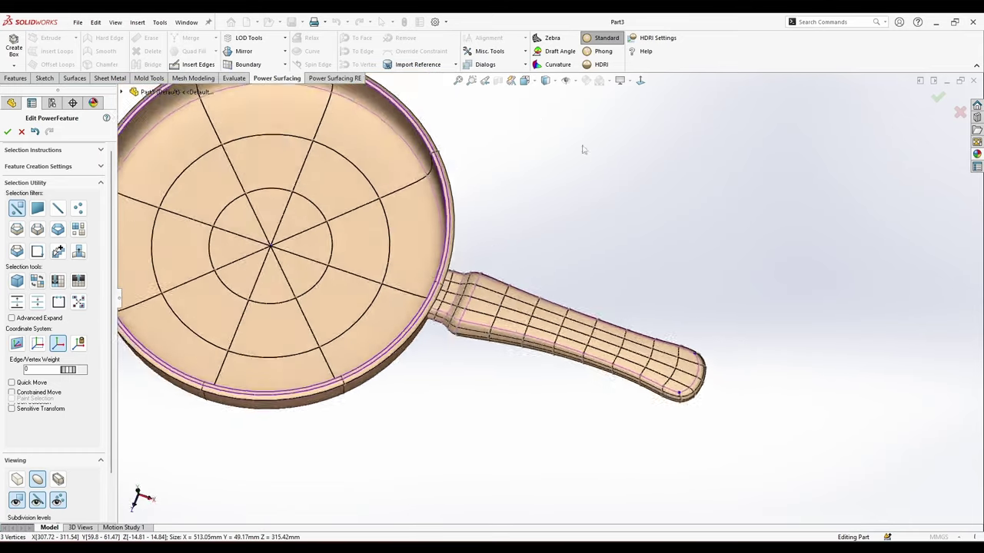
scroll(595, 295, "down", 6)
right_click(594, 294)
left_click(610, 267)
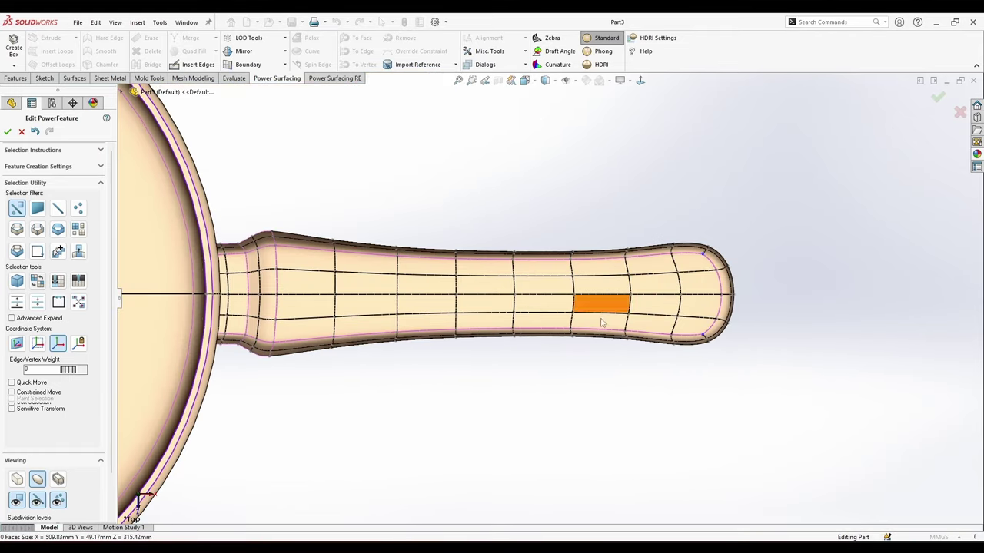
left_click(626, 290)
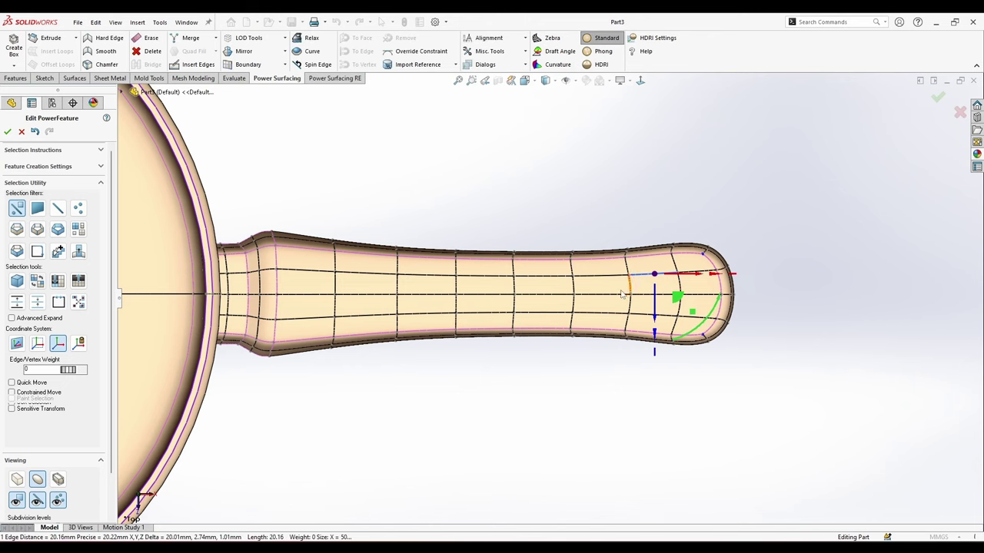
left_click_drag(654, 290, 618, 303)
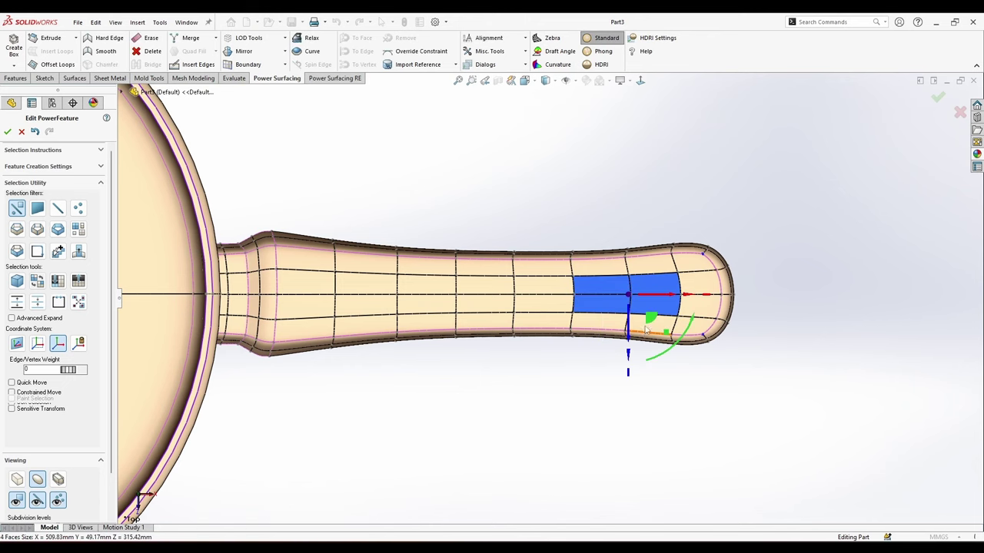
scroll(663, 313, "down", 3)
right_click(630, 312)
left_click(758, 341)
mouse_move(647, 269)
right_mouse_down()
mouse_move(573, 271)
mouse_move(630, 296)
right_mouse_up()
left_click(743, 307)
Bridge the upper and lower boundary loops of the handle's opening with one segment to form a hanging hole.
right_click(614, 311)
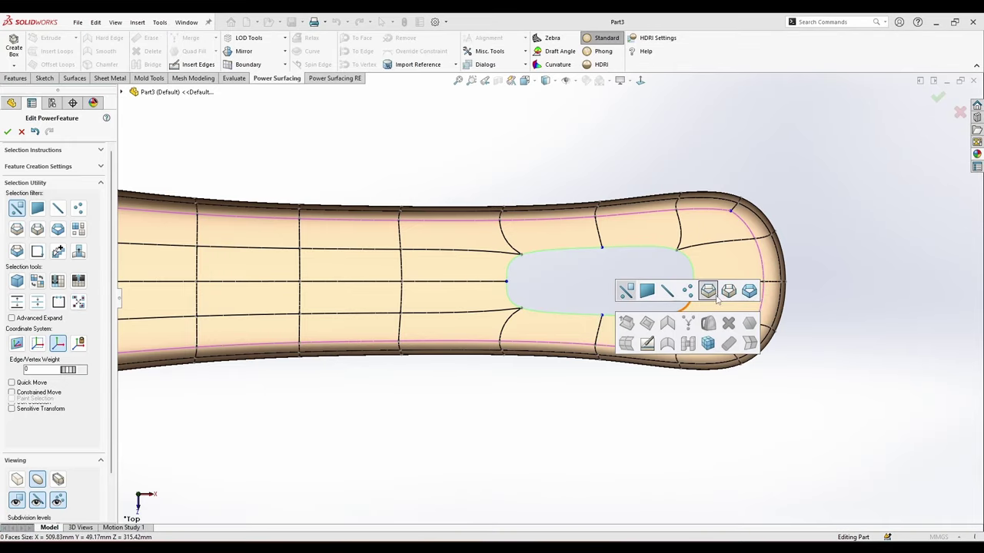
left_click(708, 291)
left_click(637, 250)
middle_click_drag(629, 278, 617, 90)
middle_click_drag(598, 423, 591, 339)
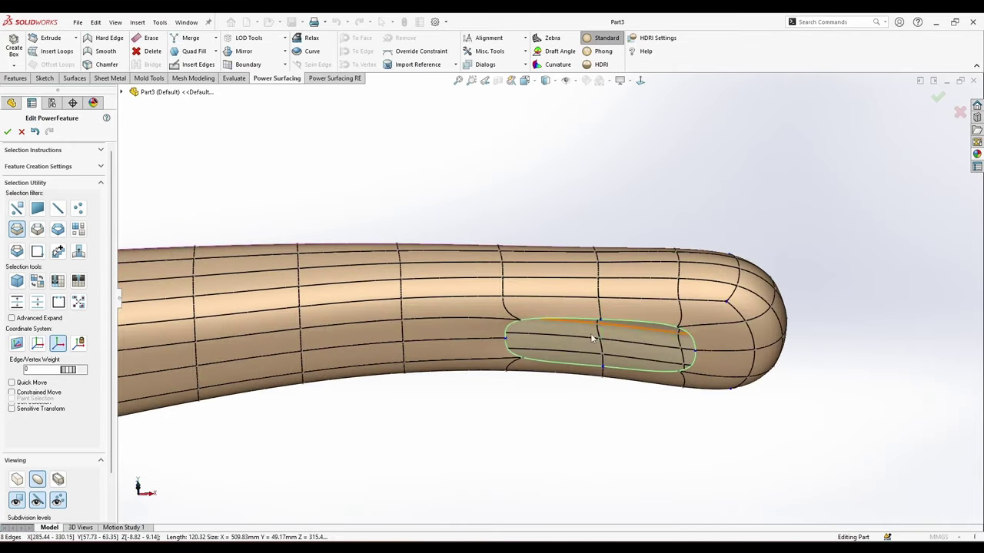
right_click(569, 356)
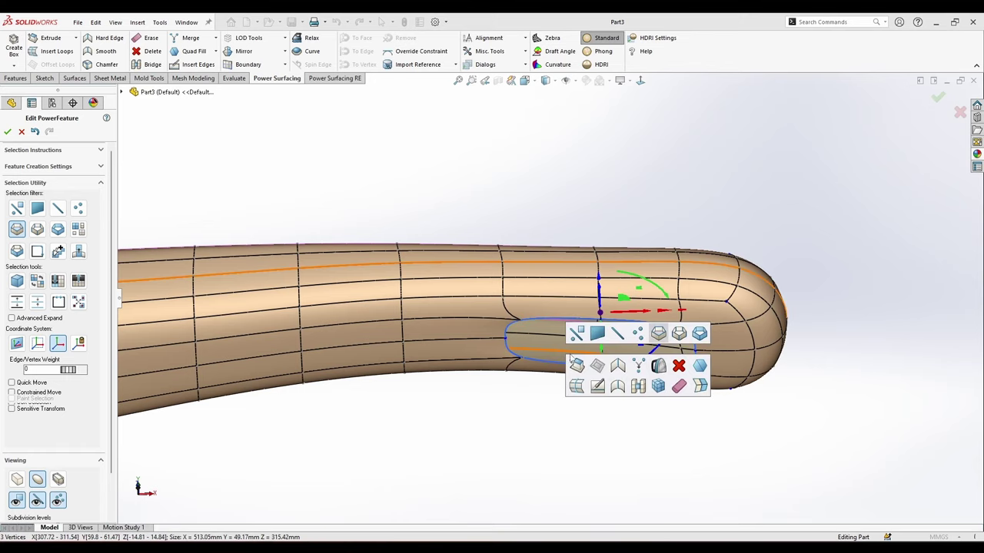
left_click(638, 388)
middle_click_drag(547, 370, 626, 478)
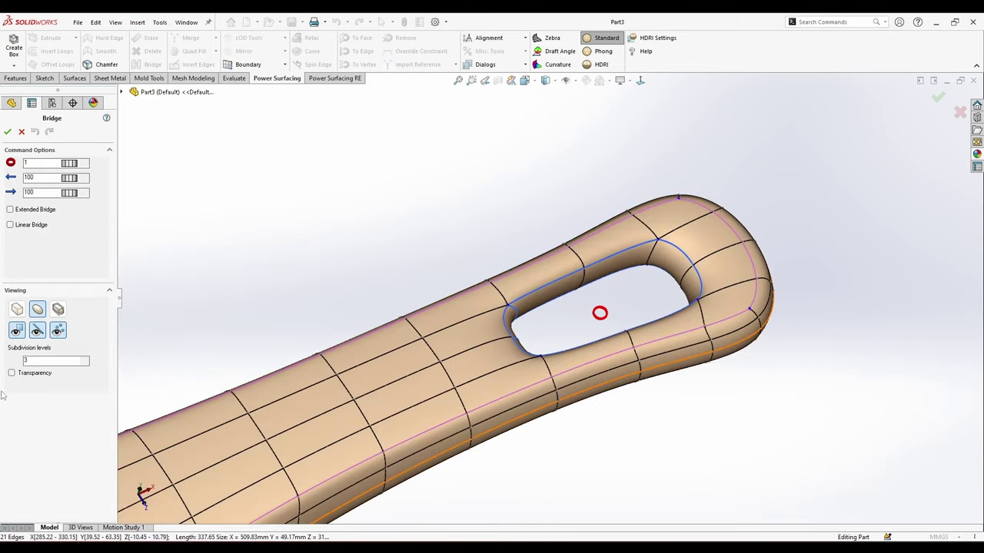
left_click(7, 133)
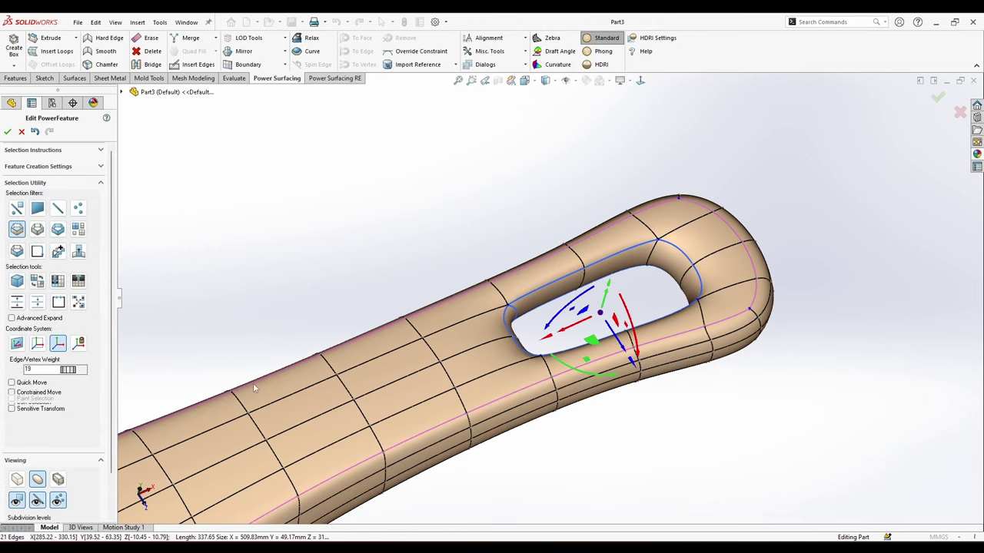
Try sharpening the hanging hole's rim edges by raising their edge weight to about 63.
left_click_drag(254, 388, 525, 427)
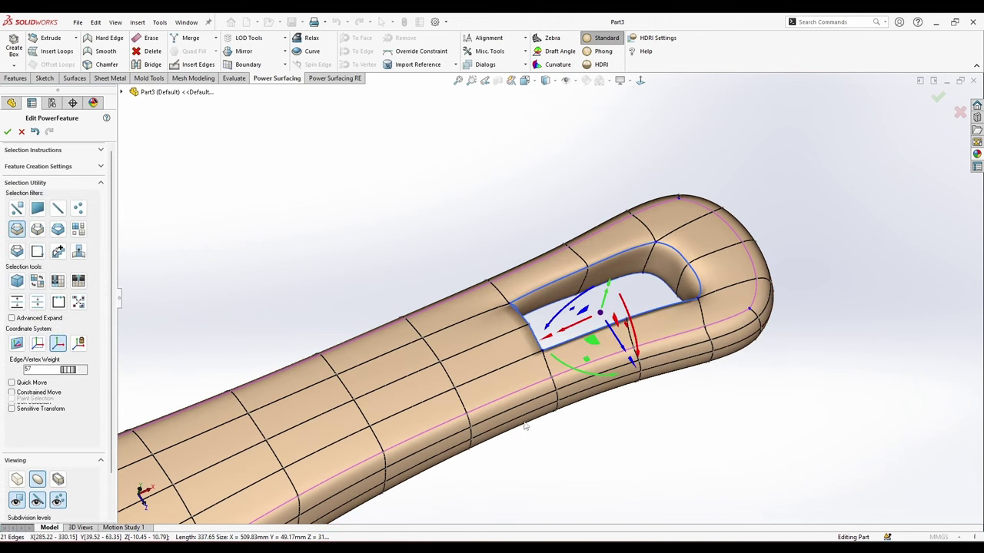
middle_click_drag(533, 379, 479, 447)
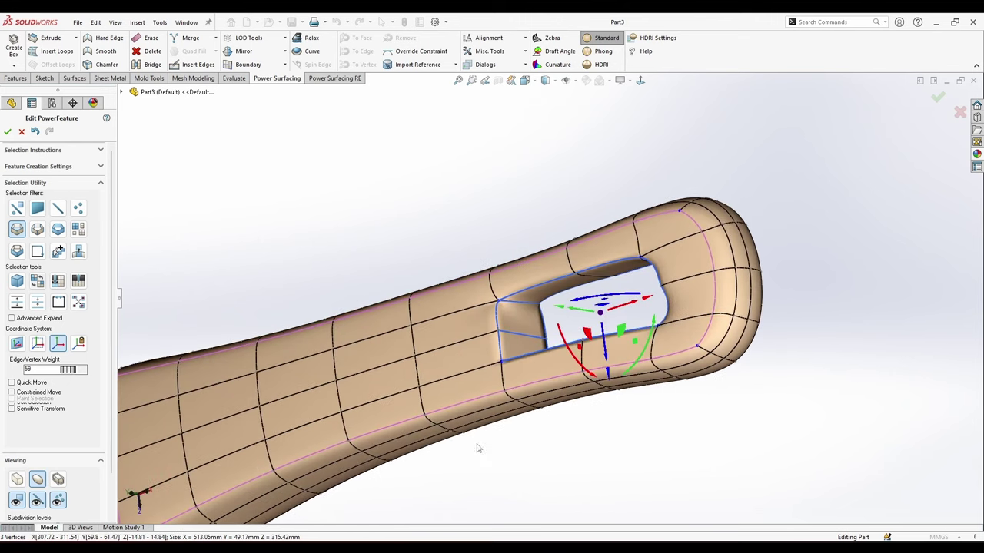
right_click(536, 331)
left_click(586, 365)
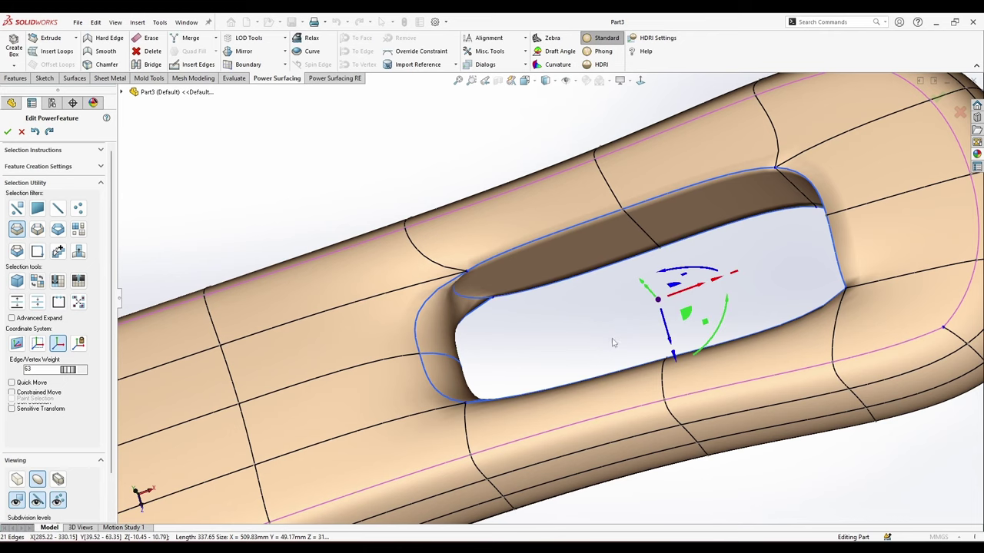
middle_click_drag(610, 341, 661, 322)
key("s")
left_click(538, 313)
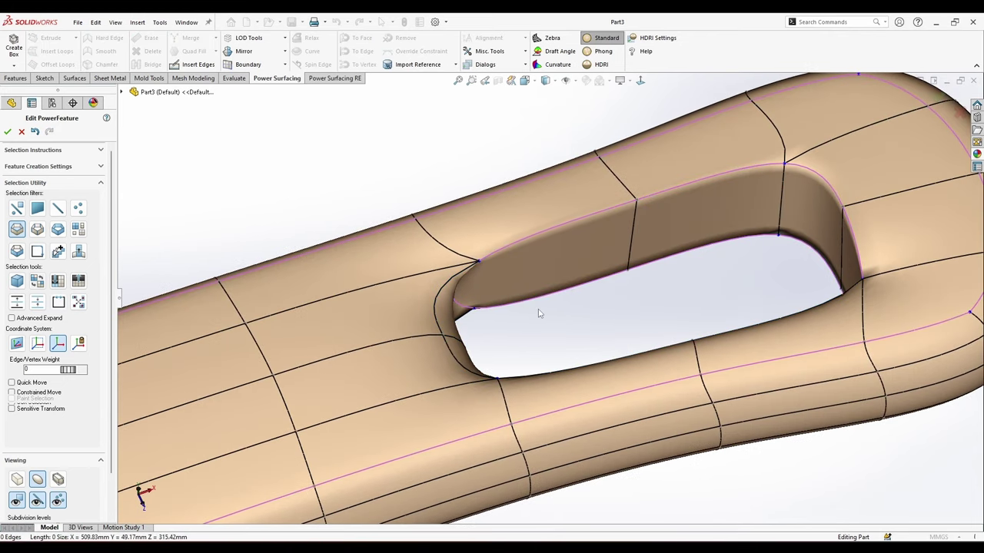
right_click(543, 306)
left_click(520, 331)
In the control cage display, undo the rim weight changes and restore the bridge through the hanging hole.
key("ctrl+z")
left_click(18, 476)
key("ctrl+z")
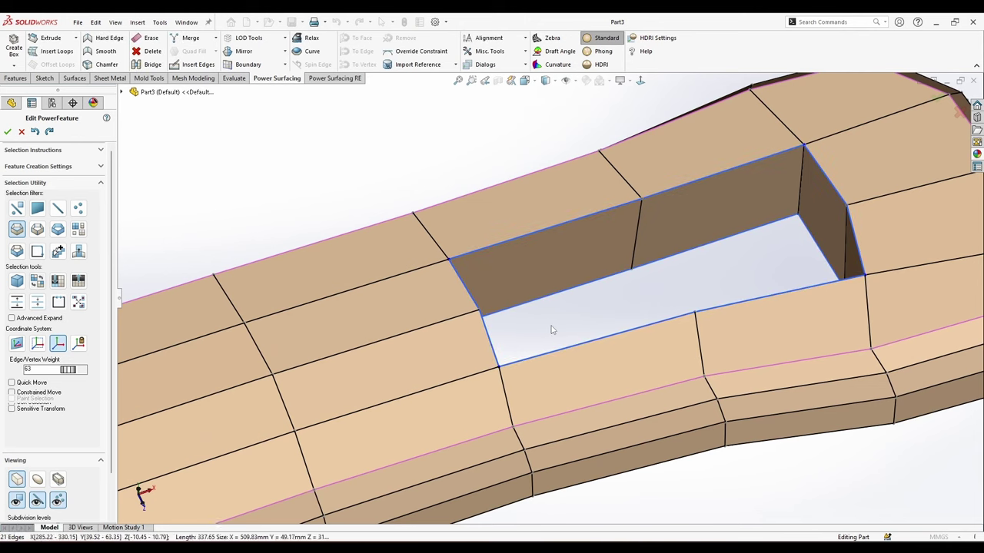
key("ctrl+z")
key("ctrl+z")
key("ctrl+z")
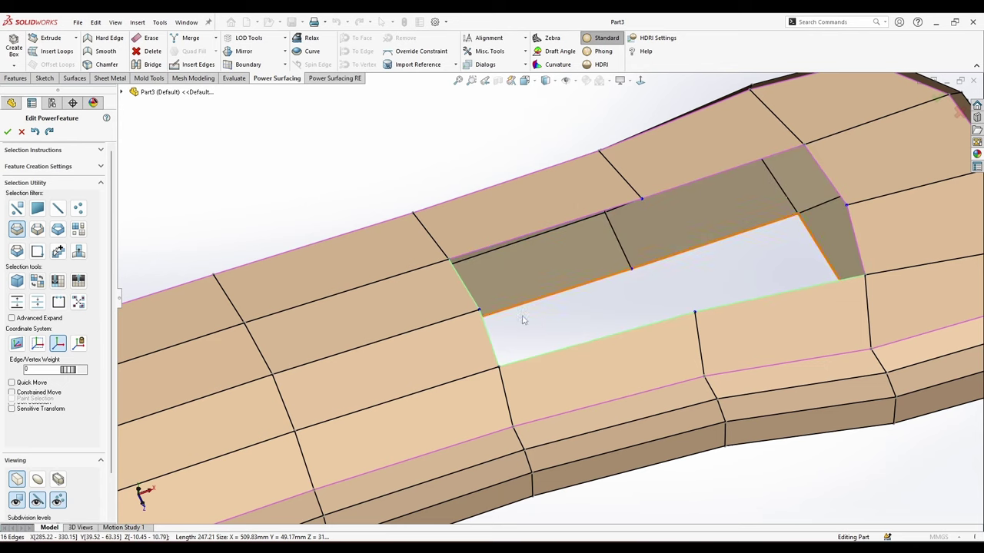
left_click(49, 133)
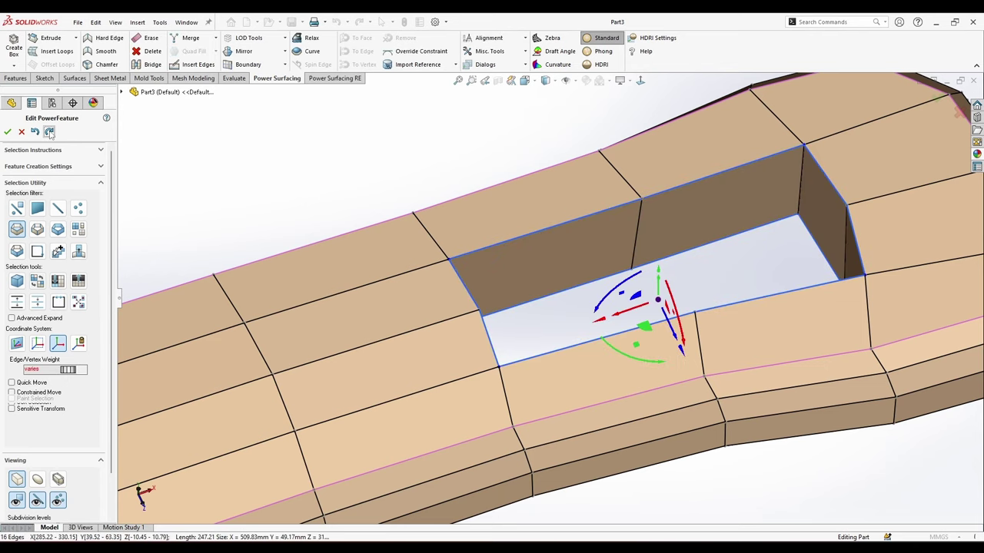
left_click(399, 202)
middle_click_drag(492, 338, 436, 346)
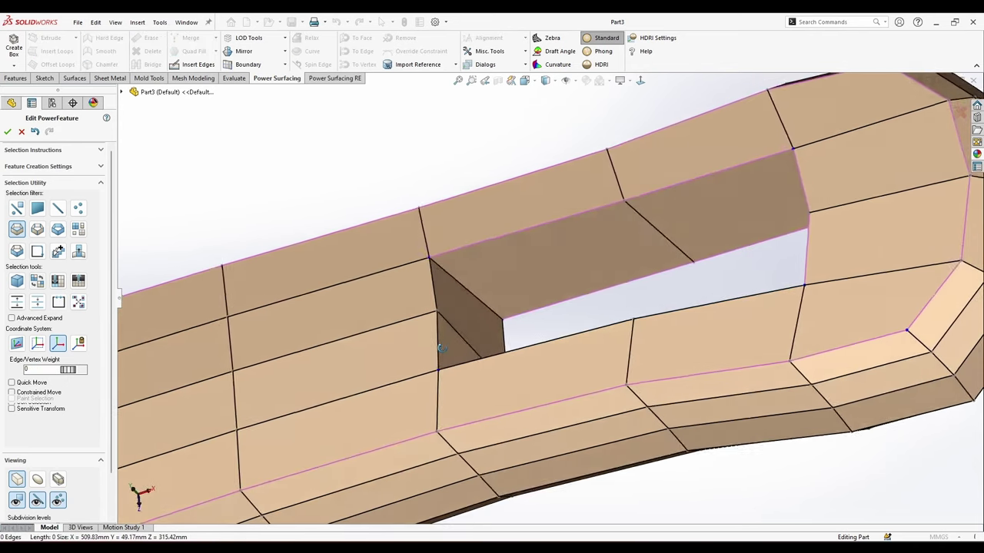
Select the two side-wall faces along one long side of the hanging hole and smooth their edges.
right_click(579, 268)
left_click(595, 258)
left_click(555, 265)
left_click(692, 221, "ctrl")
middle_click_drag(689, 284, 661, 384)
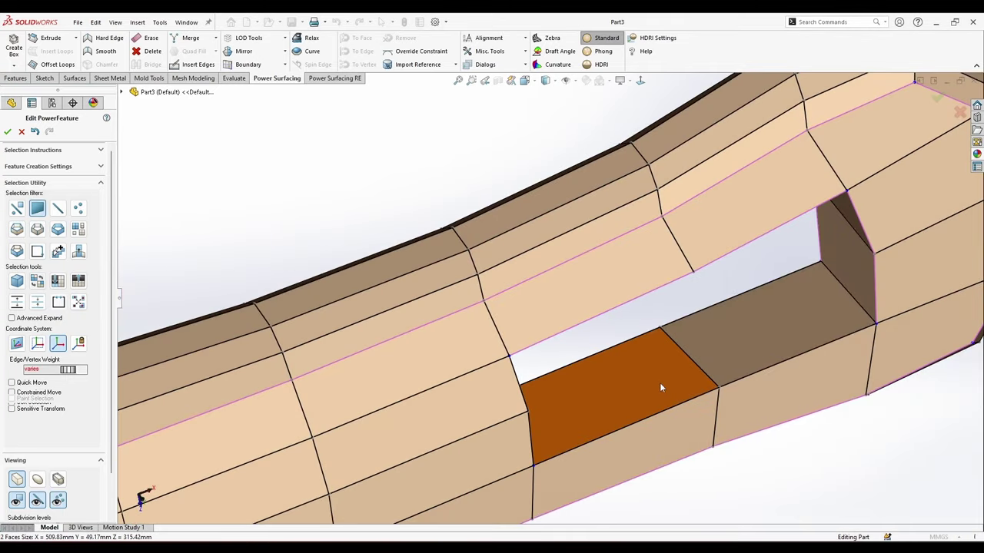
middle_click_drag(719, 349, 826, 296)
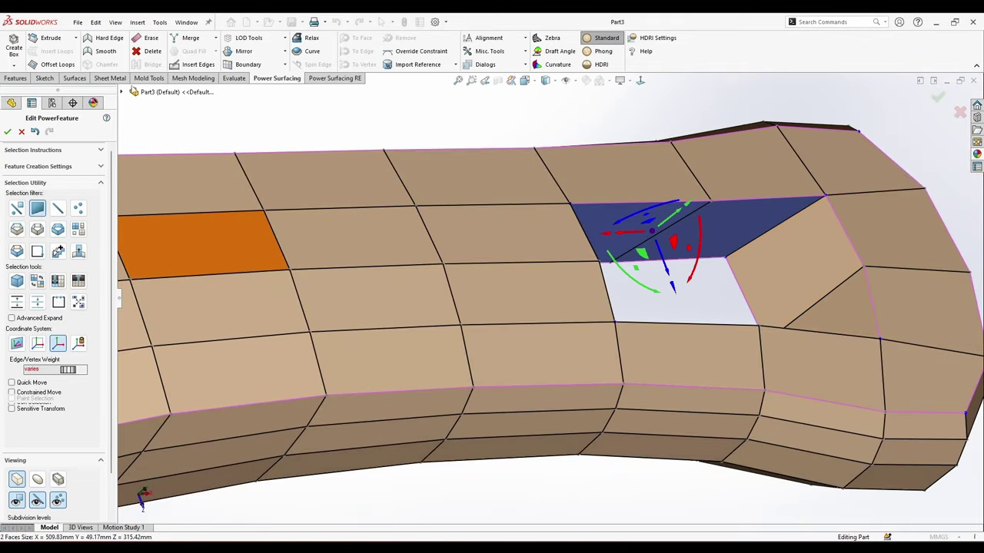
left_click(106, 51)
left_click(546, 121)
Select the upper and lower rim loops of the hanging hole and set their edge weight to 34.
middle_click_drag(596, 154, 581, 185)
middle_click_drag(796, 251, 714, 281)
right_click(716, 281)
left_click(794, 269)
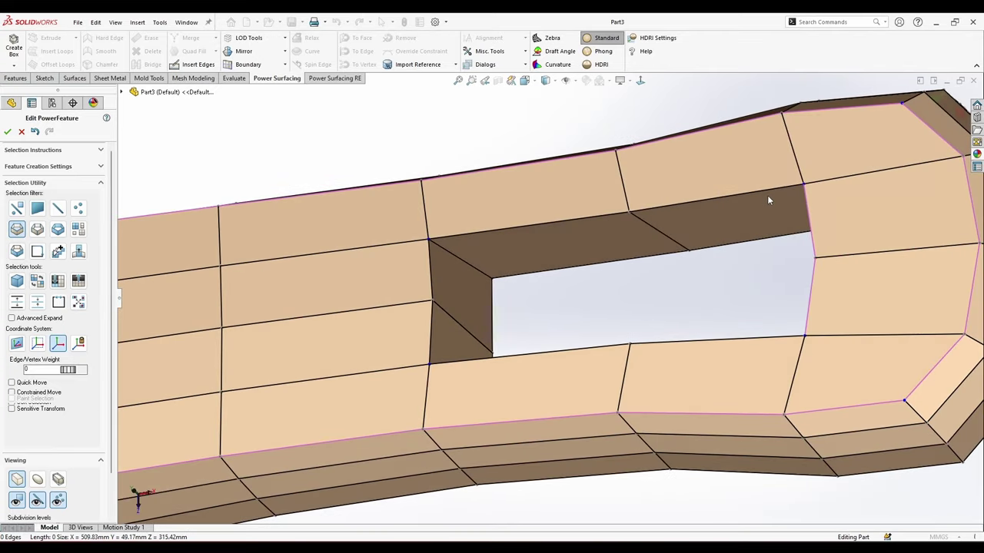
left_click(774, 191)
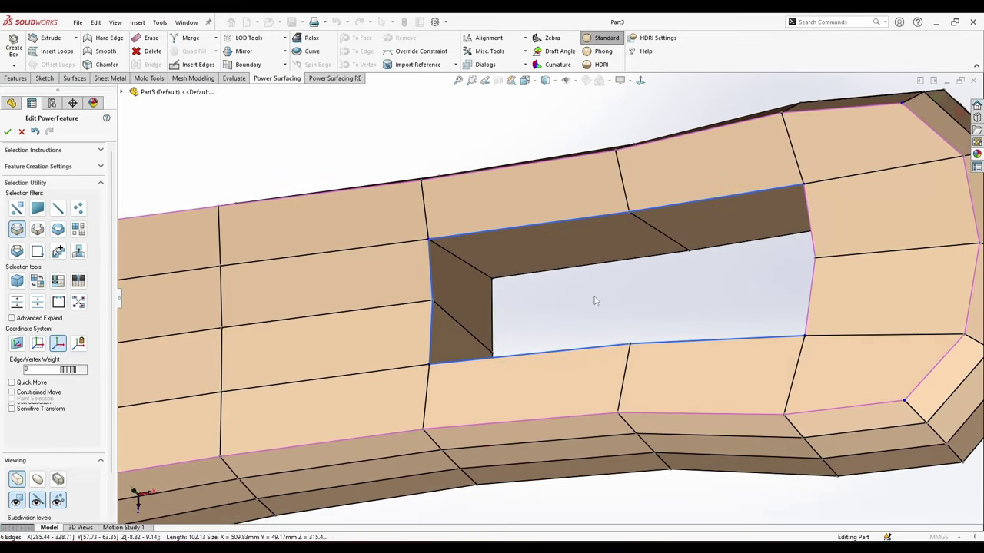
middle_click_drag(595, 301, 591, 465)
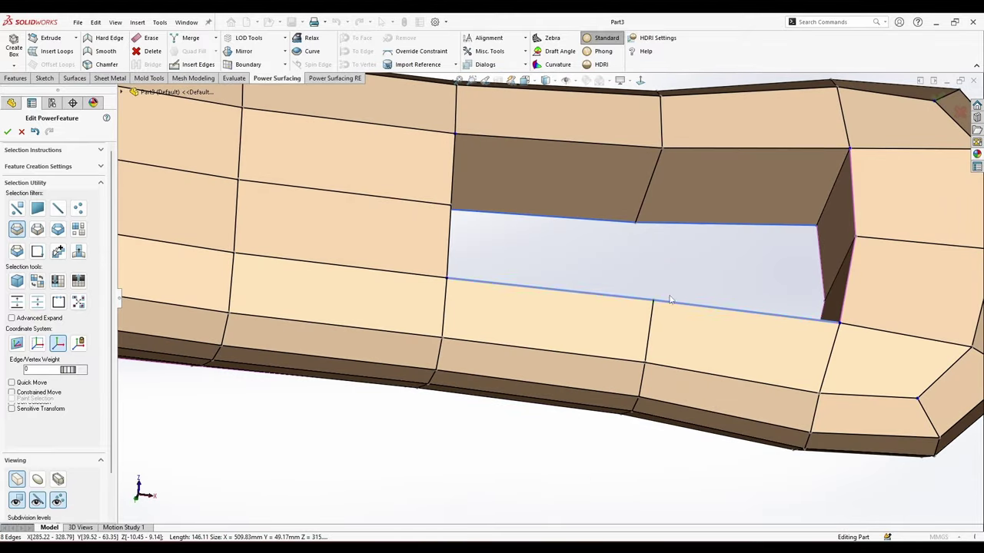
left_click(490, 138)
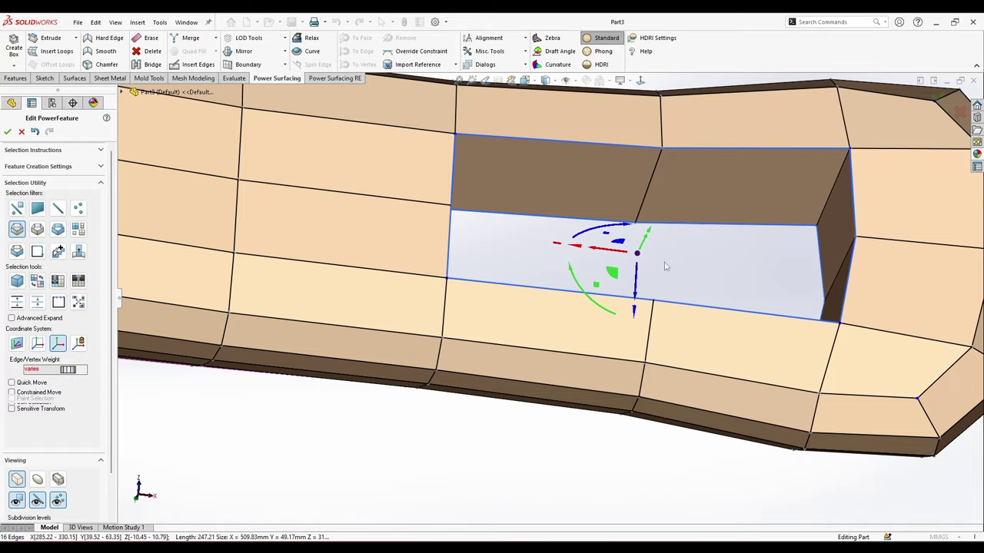
middle_click_drag(665, 266, 446, 230)
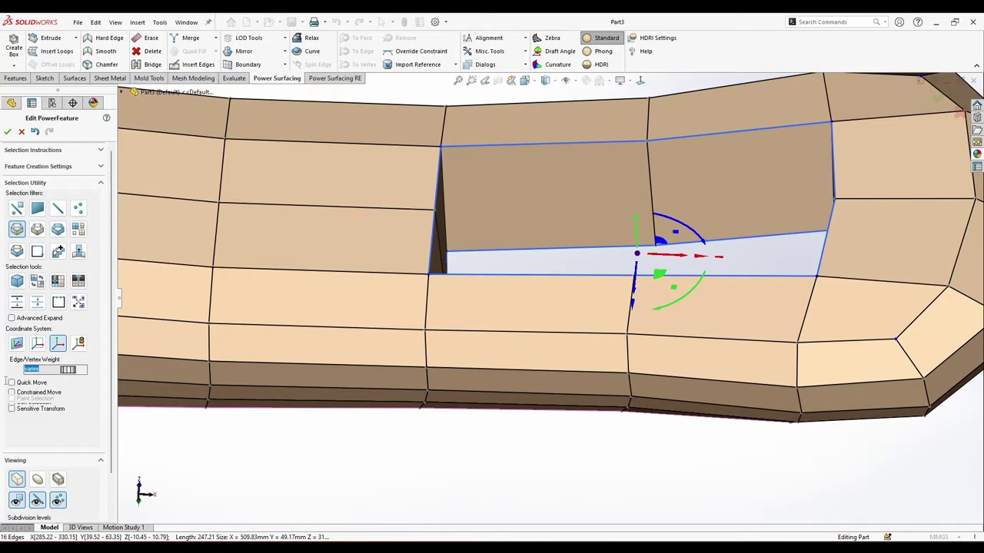
middle_click_drag(466, 377, 500, 158)
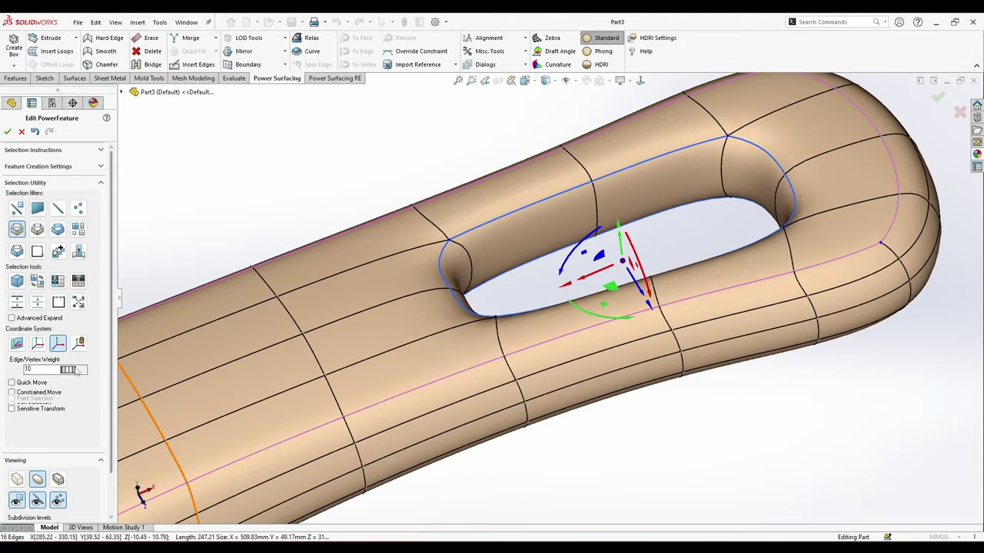
left_click_drag(76, 370, 240, 390)
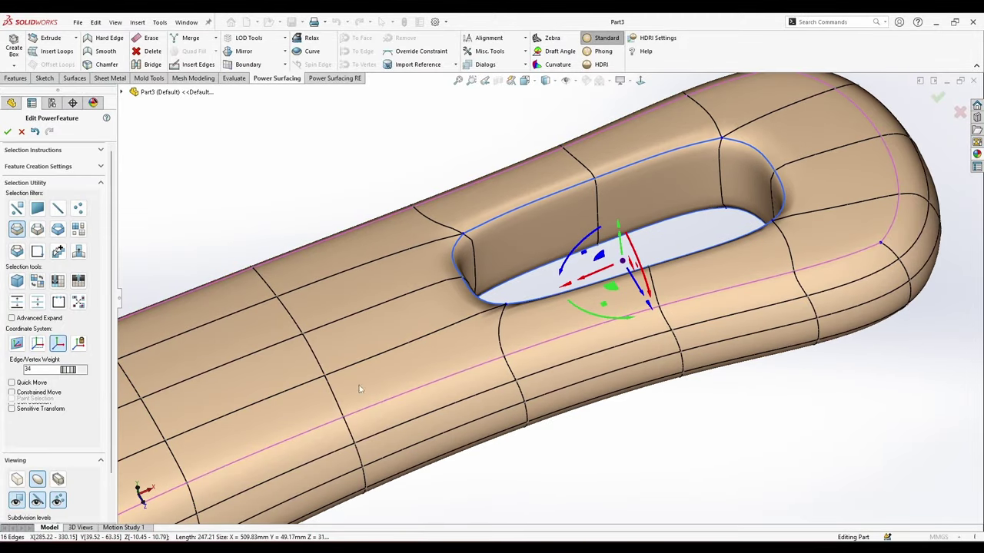
key("F9")
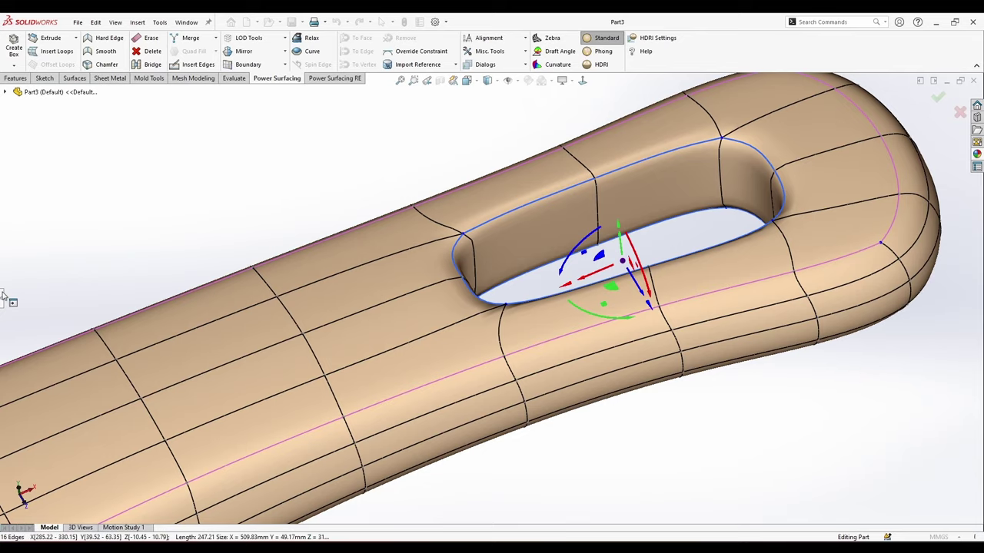
left_click(2, 296)
From the top view, spread the hanging hole's corner vertices nearest the handle's tip apart to widen that end.
middle_click_drag(399, 232, 644, 226)
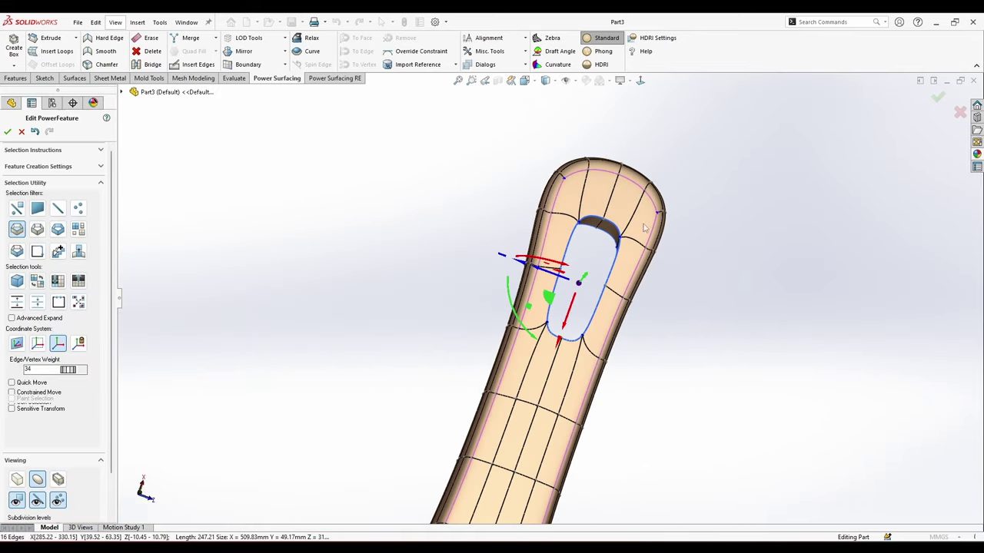
left_click(639, 81)
key("s")
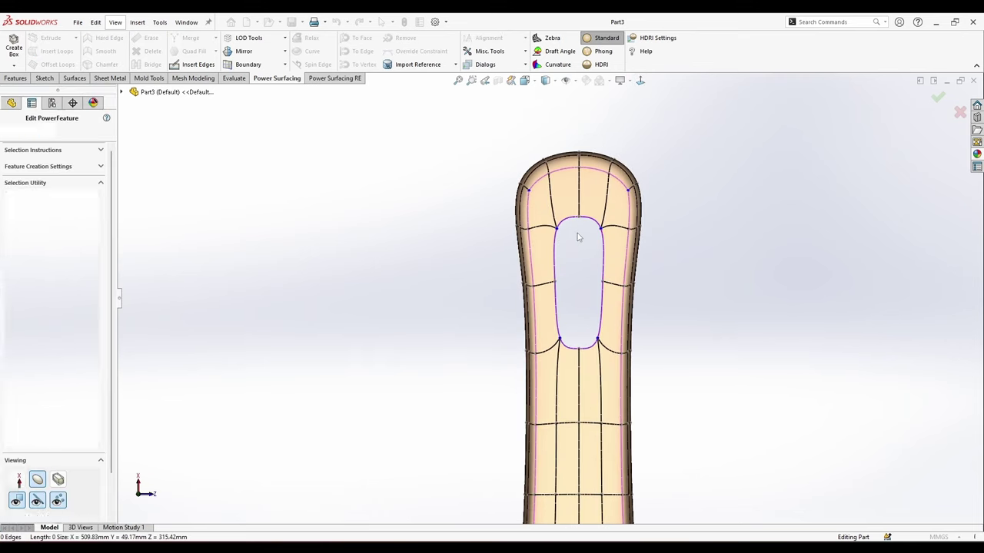
scroll(584, 218, "down", 3)
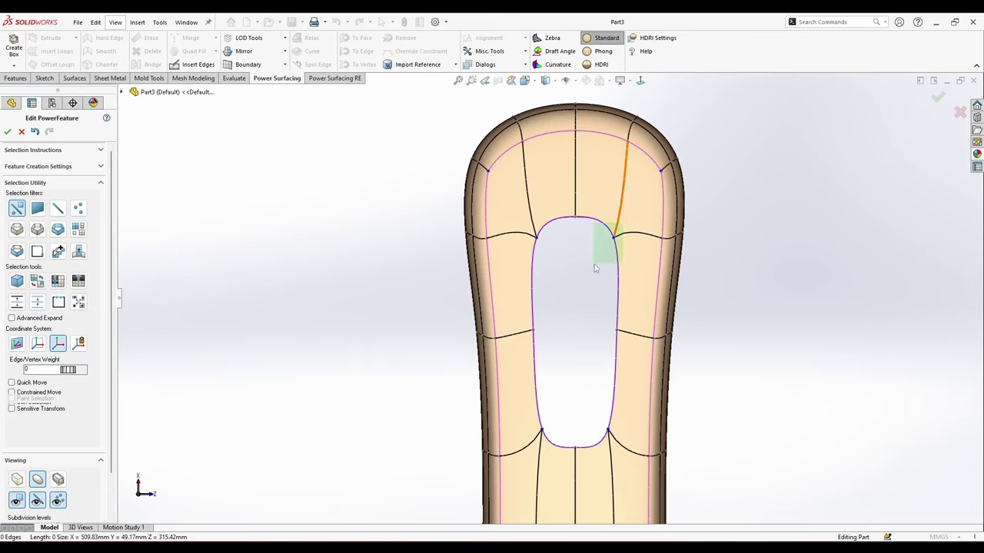
left_click_drag(615, 240, 677, 255)
key("ctrl+z")
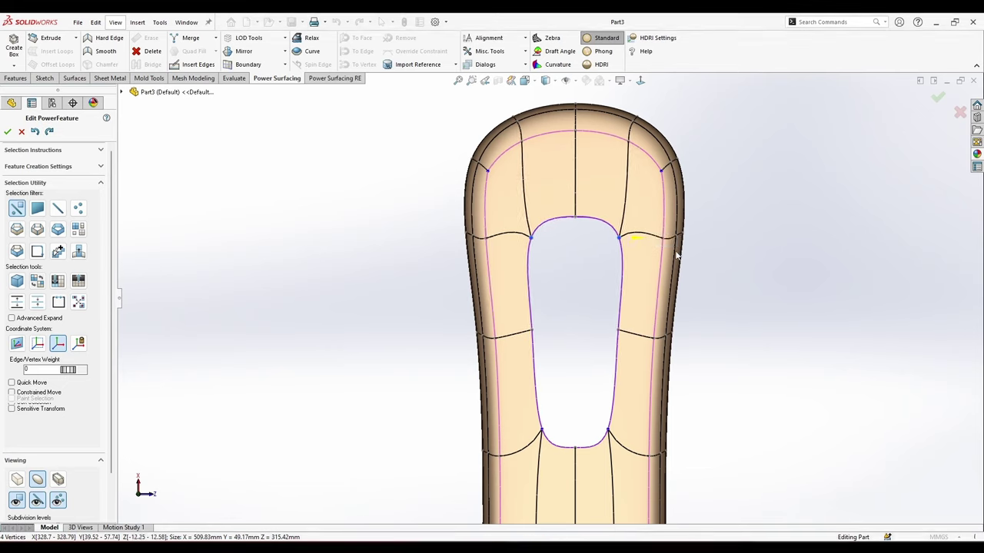
Round both ends of the hanging hole by moving their middle vertices outward along the handle, about 3 mm at the tip end.
left_click_drag(587, 251, 576, 187)
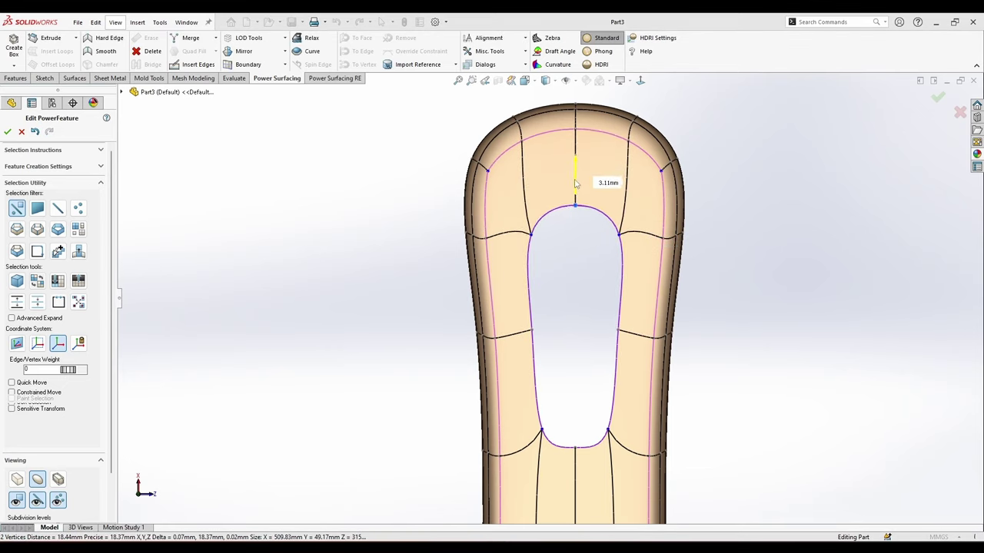
scroll(579, 356, "up", 2)
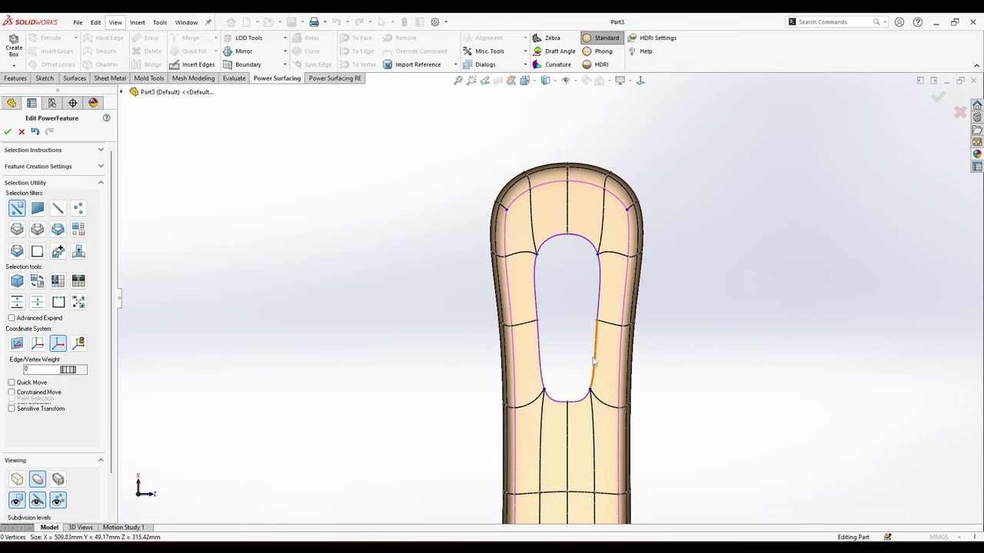
left_click(569, 402)
left_click_drag(569, 384, 567, 397)
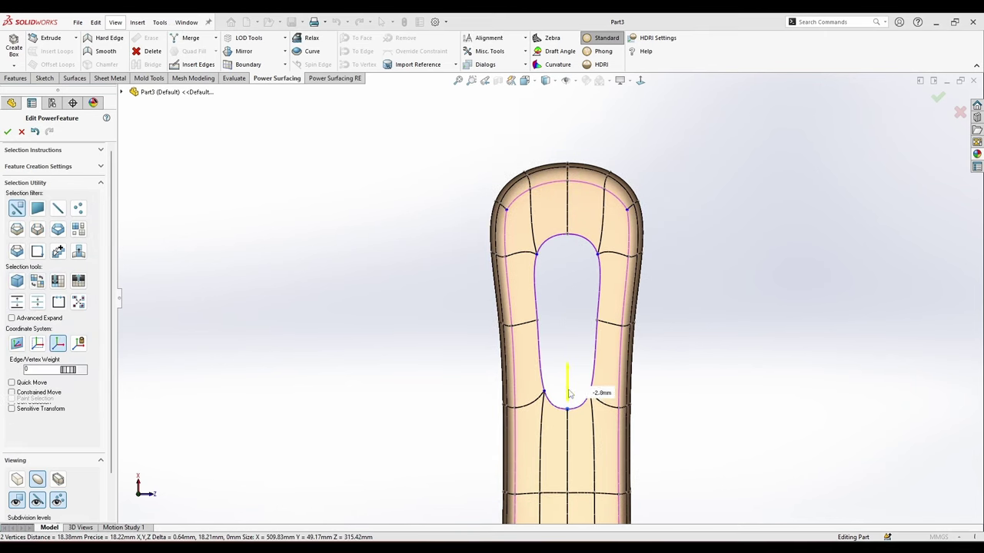
left_click(633, 403)
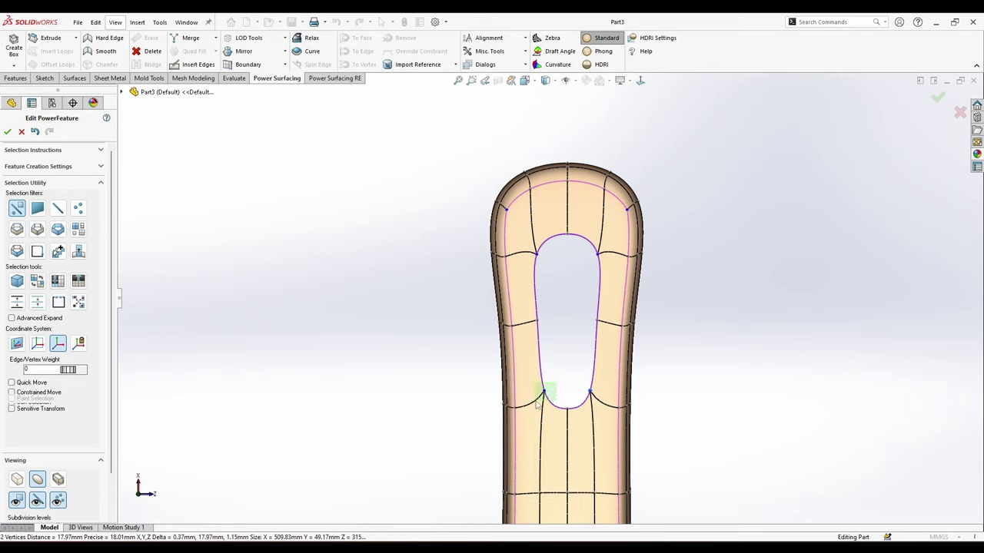
Spread the hanging hole's corner vertices at the end nearer the pan to widen that end.
left_click_drag(592, 392, 630, 407)
key("ctrl+z")
left_click(585, 300)
scroll(586, 301, "down", 2)
left_click_drag(584, 314, 642, 337)
key("ctrl+z")
left_click(569, 368)
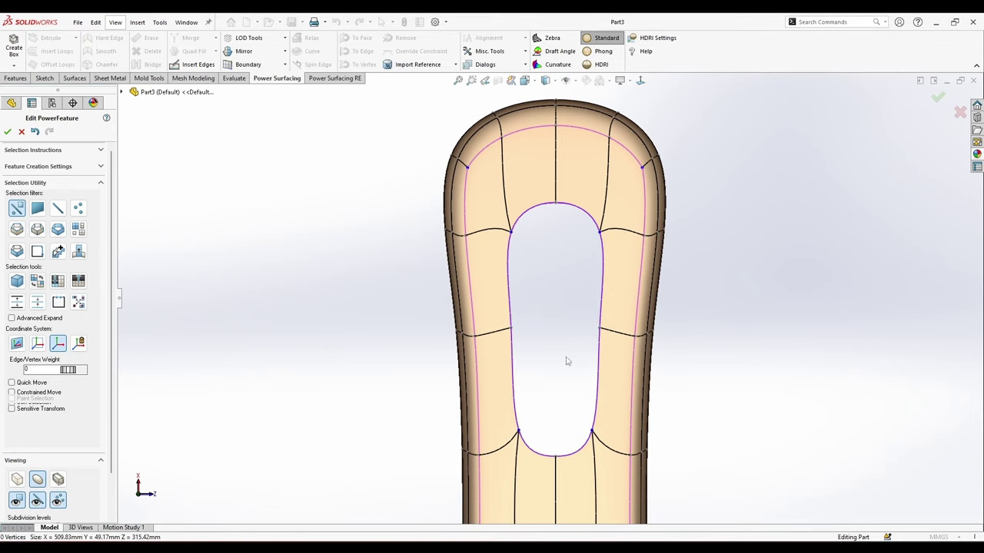
Try to adjust the two upper rim vertices midway along the hanging hole's long sides.
middle_click_drag(565, 327, 543, 337)
left_click(594, 330)
left_click(507, 328, "ctrl")
scroll(581, 334, "down", 1)
left_click_drag(482, 325, 465, 343)
left_click(546, 408)
Spread the four vertices midway along the hole's long sides until they line up with the corner vertices in the control cage.
scroll(560, 377, "up", 3)
mouse_move(595, 340)
middle_mouse_down()
mouse_move(569, 336)
mouse_move(581, 335)
middle_mouse_up()
left_click(641, 81)
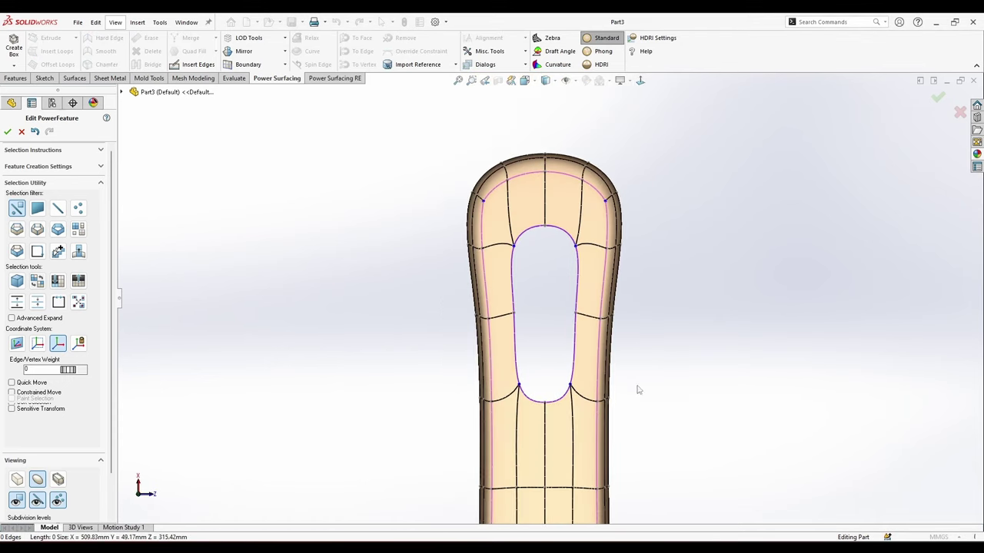
scroll(565, 257, "down", 3)
left_click_drag(561, 288, 549, 263)
left_click_drag(547, 323, 558, 341)
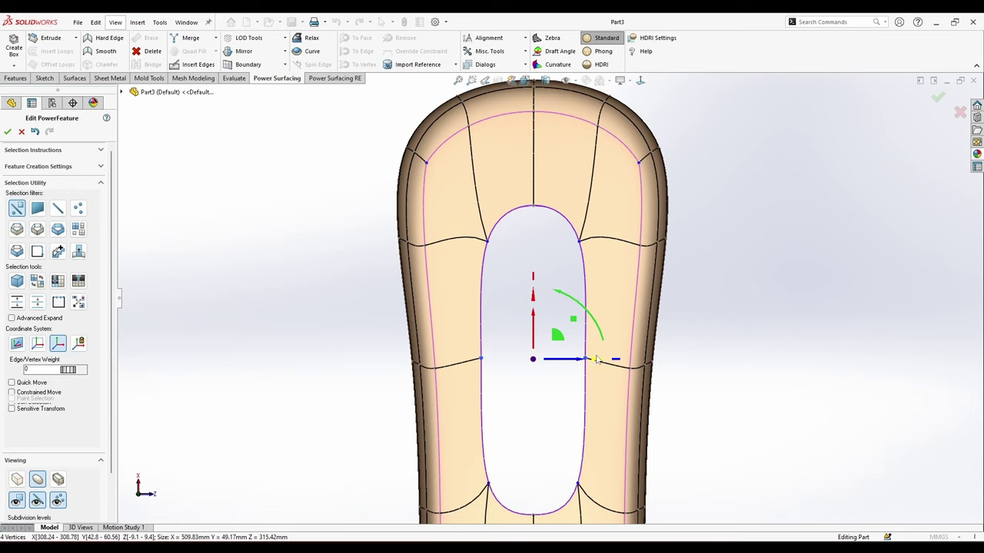
left_click(17, 479)
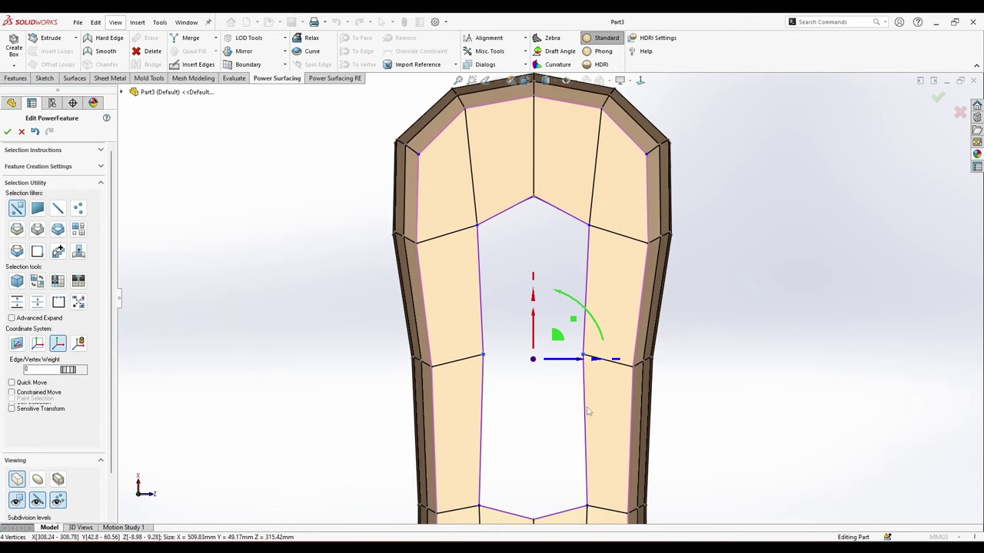
left_click_drag(588, 358, 619, 376)
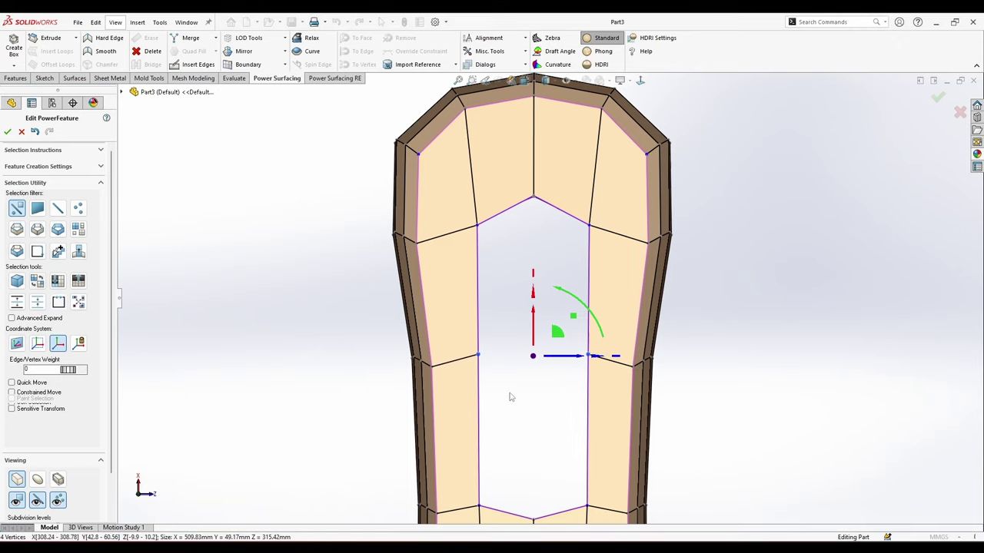
left_click(38, 479)
left_click(215, 479)
Try to move the eight central faces on the handle's underside between the neck and the hanging hole.
scroll(527, 430, "up", 8)
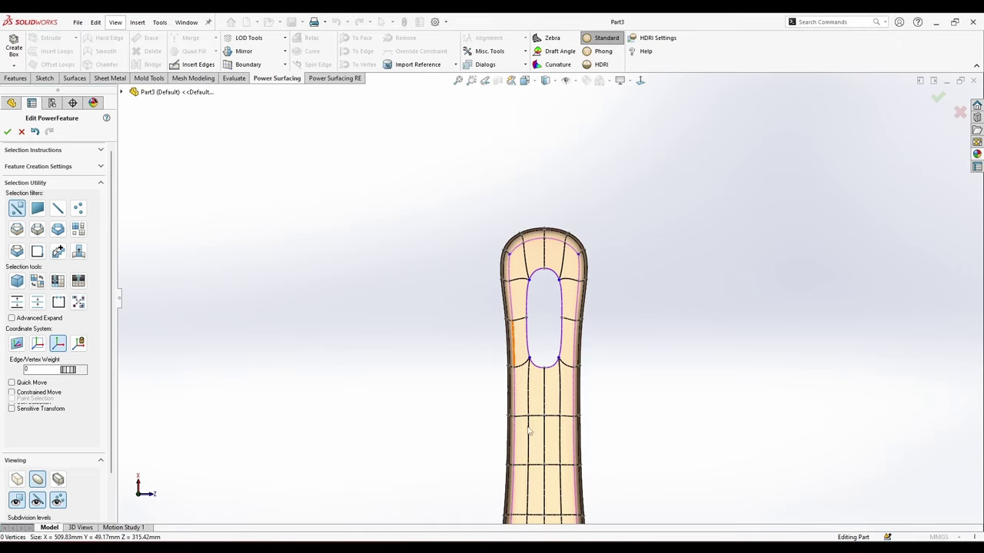
middle_click_drag(582, 441, 477, 258)
scroll(451, 309, "down", 2)
scroll(451, 310, "down", 3)
middle_click_drag(601, 453, 568, 270)
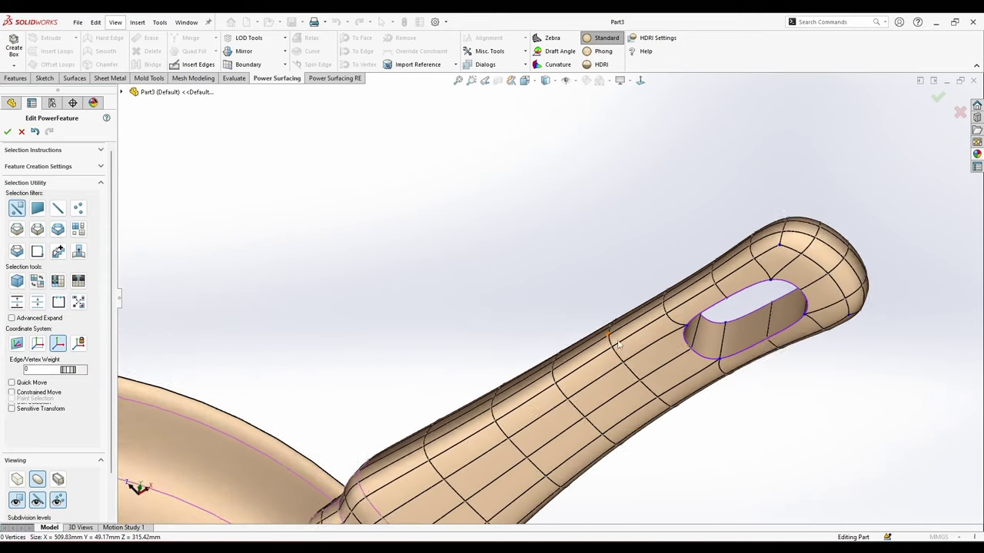
scroll(626, 331, "down", 2)
right_click(615, 331)
left_click(598, 397)
left_click(662, 360, "ctrl")
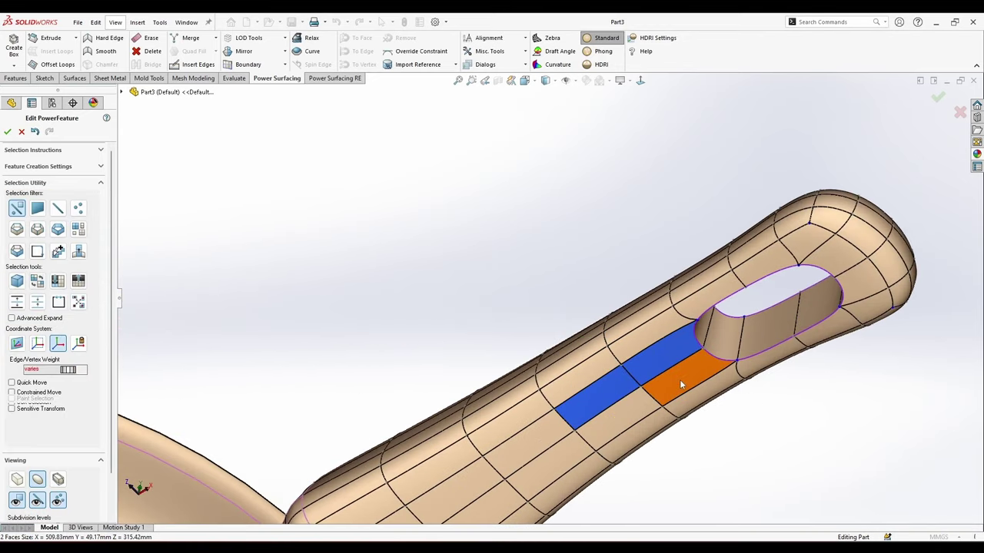
left_click(682, 383, "ctrl")
left_click(637, 419, "ctrl")
scroll(623, 423, "up", 2)
scroll(624, 427, "up", 2)
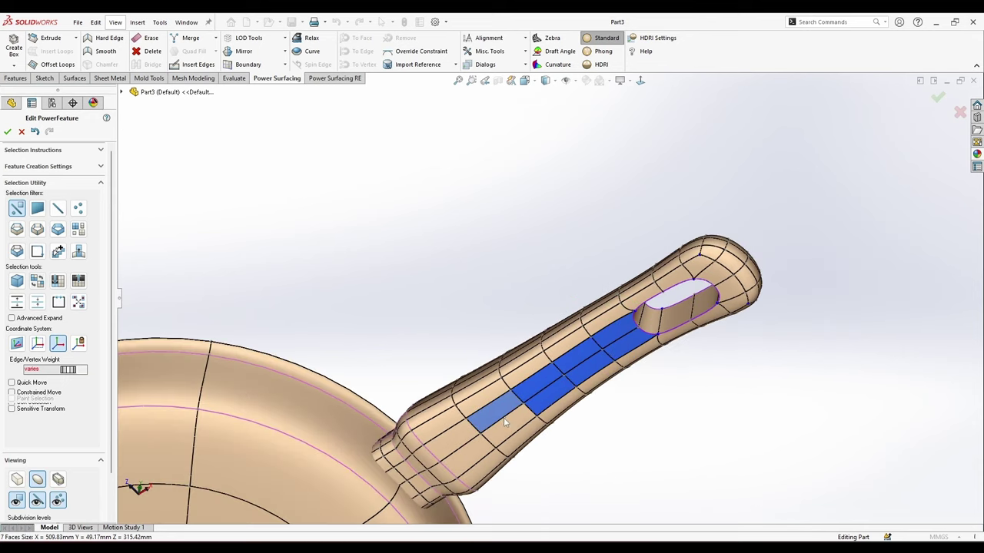
scroll(614, 362, "down", 3)
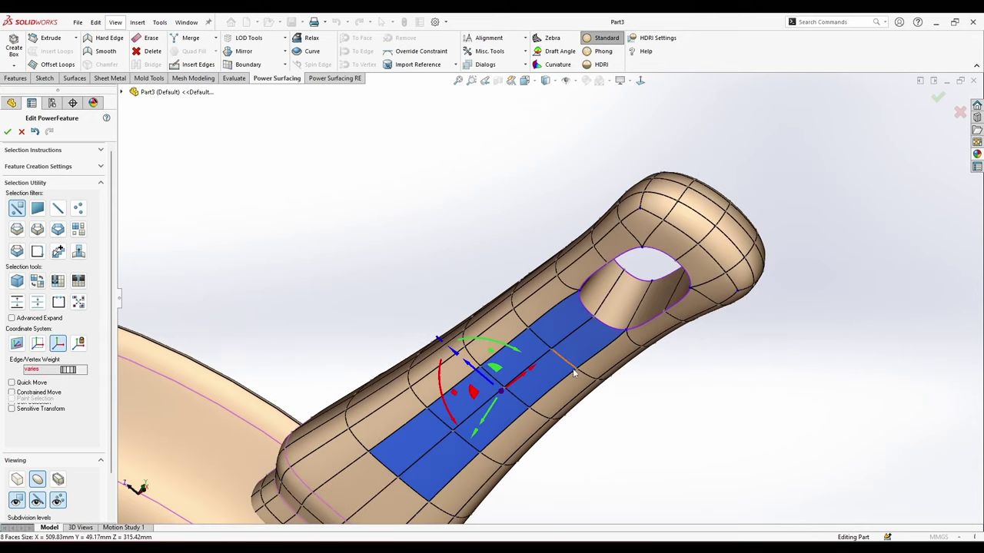
left_click_drag(482, 419, 500, 406)
key("ctrl+z")
key("ctrl+z")
In the control cage display, insert an edge loop around the hanging hole's inner wall, midway through its depth.
scroll(602, 306, "down", 3)
right_click(603, 290)
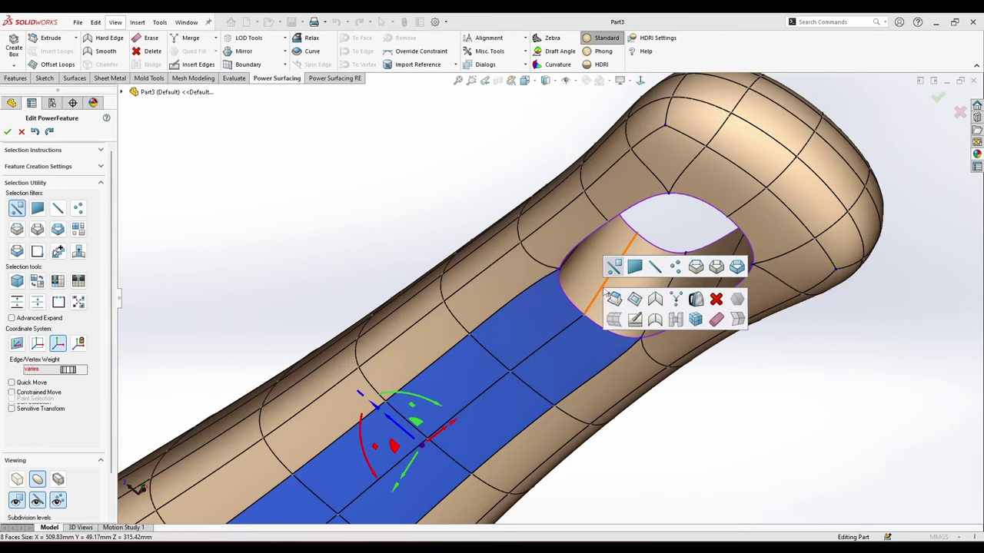
left_click(613, 266)
left_click(17, 480)
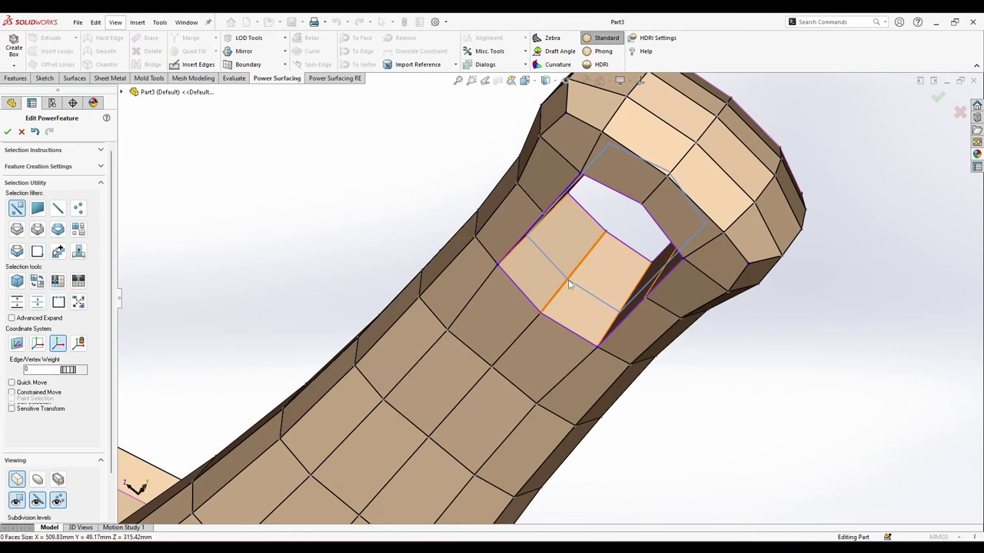
Delete the central underside faces between neck and hanging hole, together with the adjoining faces on the underside half of the hole's wall.
left_click(505, 366)
left_click(501, 326, "ctrl")
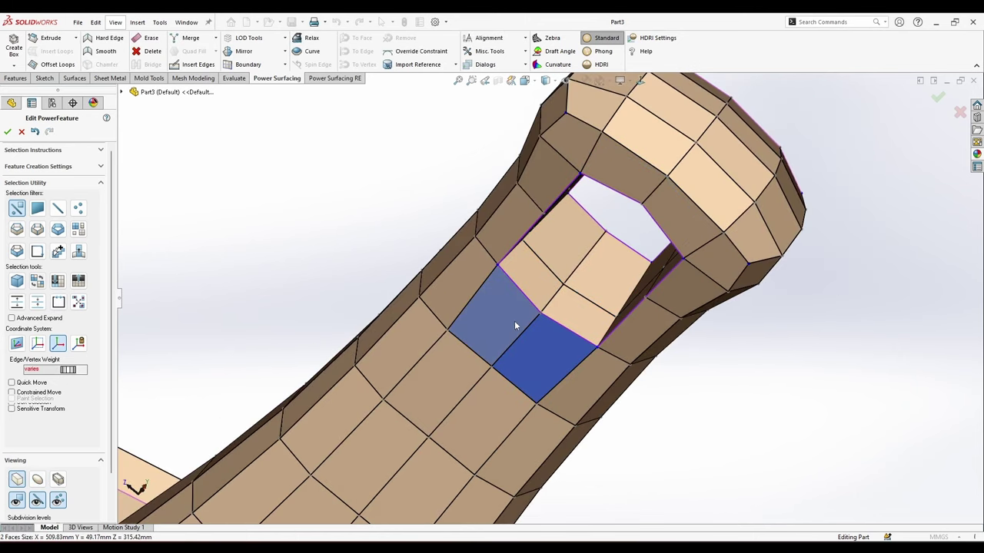
left_click(538, 302, "ctrl")
left_click(565, 309, "ctrl")
scroll(472, 393, "up", 1)
left_click(428, 455, "ctrl")
left_click(401, 437, "ctrl")
middle_click_drag(401, 438, 424, 467)
left_click(446, 454, "ctrl")
left_click(424, 419, "ctrl")
middle_click_drag(559, 332, 591, 294)
right_click(604, 336)
left_click(674, 350)
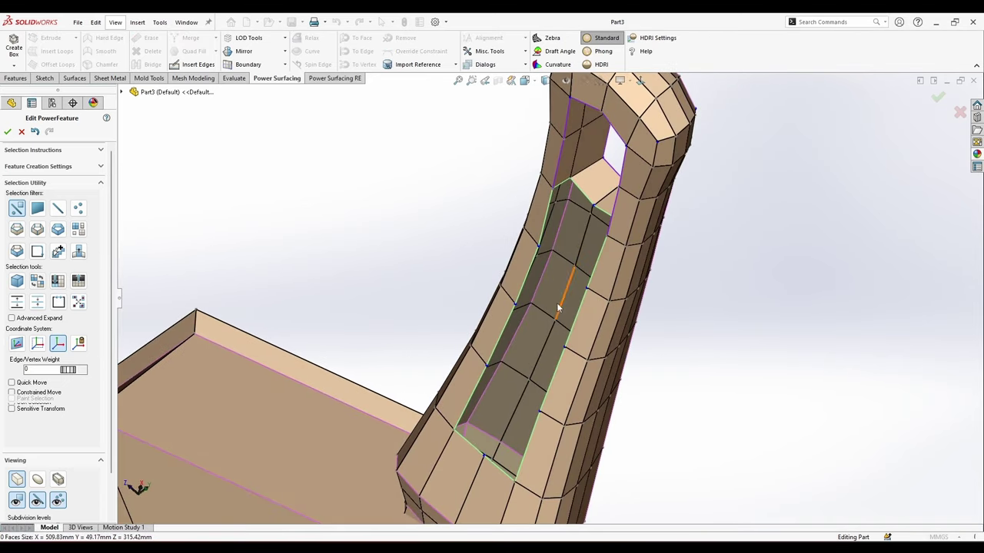
Select the boundary loop of the underside opening and extrude its edges a short distance into the handle.
right_click(596, 311)
left_click(642, 299)
left_click(606, 213)
scroll(607, 213, "down", 2)
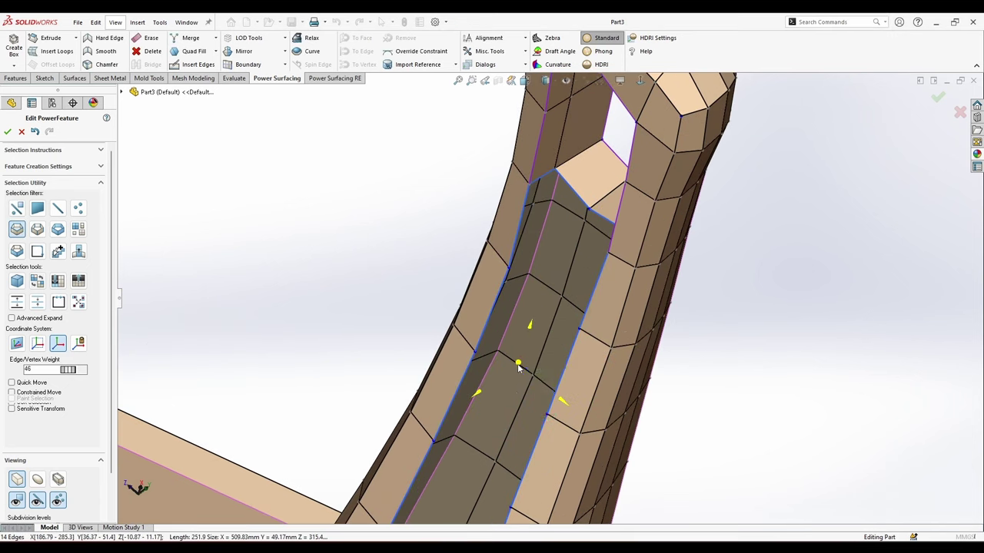
mouse_move(517, 367)
left_mouse_down("alt")
mouse_move(515, 392)
mouse_move(510, 378)
mouse_move(524, 363)
left_mouse_up("alt")
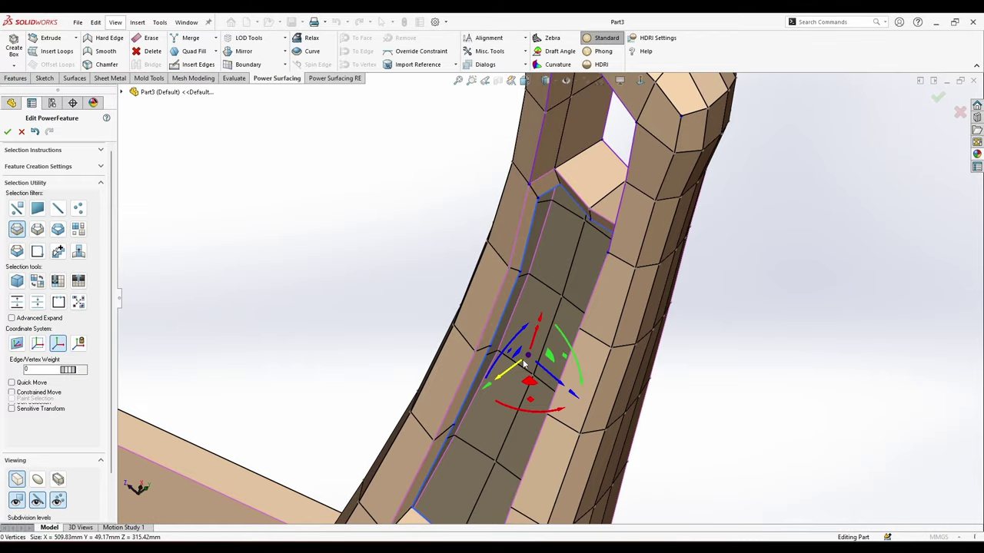
mouse_move(524, 364)
middle_mouse_down()
mouse_move(565, 368)
mouse_move(580, 400)
mouse_move(526, 359)
middle_mouse_up()
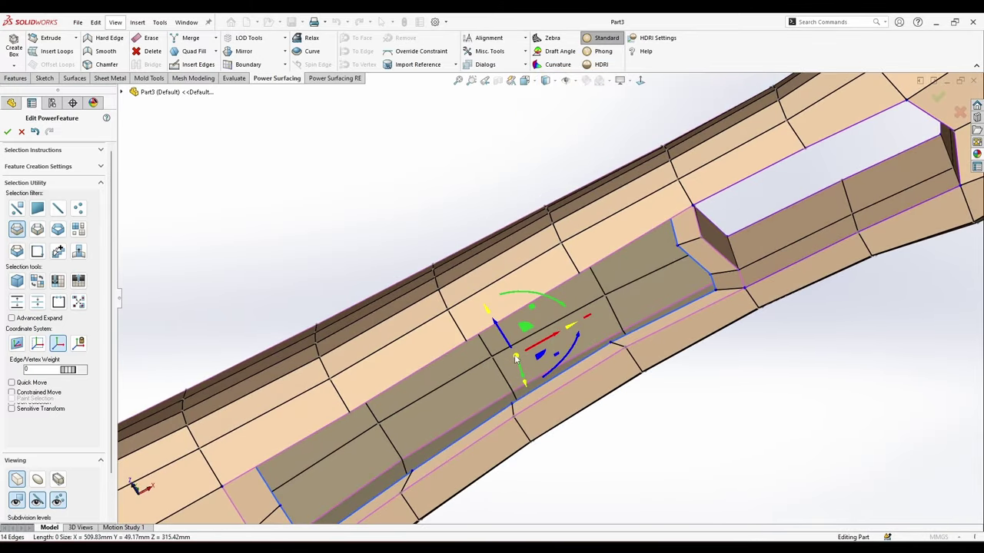
Adjust the position and depth of the extruded boundary edge loop inside the handle's underside opening.
left_click_drag(516, 358, 516, 360)
mouse_move(516, 360)
middle_mouse_down()
mouse_move(468, 411)
mouse_move(471, 443)
mouse_move(501, 353)
middle_mouse_up()
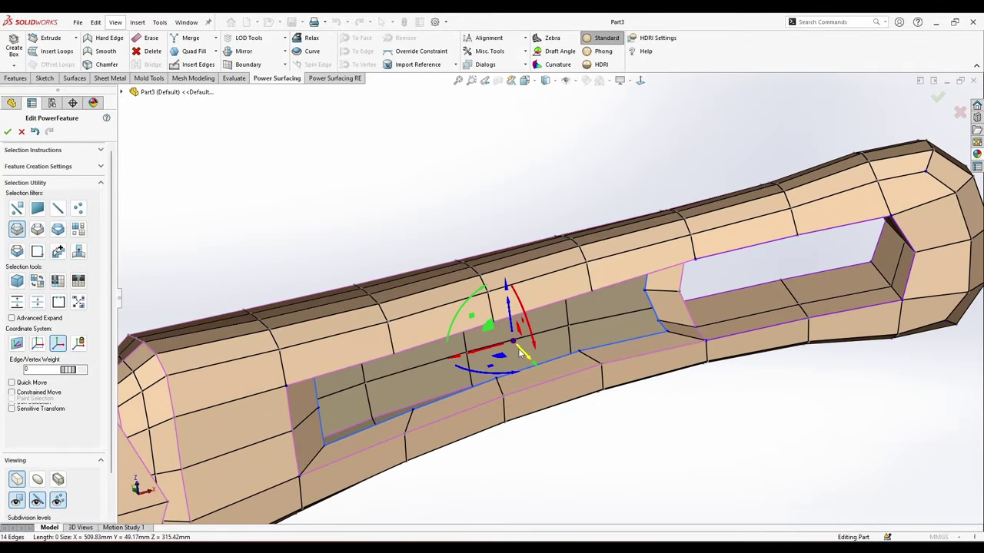
mouse_move(518, 353)
left_mouse_down()
mouse_move(498, 343)
mouse_move(509, 359)
left_mouse_up()
middle_click_drag(509, 359, 495, 327)
middle_click_drag(530, 390, 527, 317)
scroll(528, 316, "down", 2)
Bridge the two opposite pairs of middle boundary edges across the underside recess to form its central floor.
right_click(524, 313)
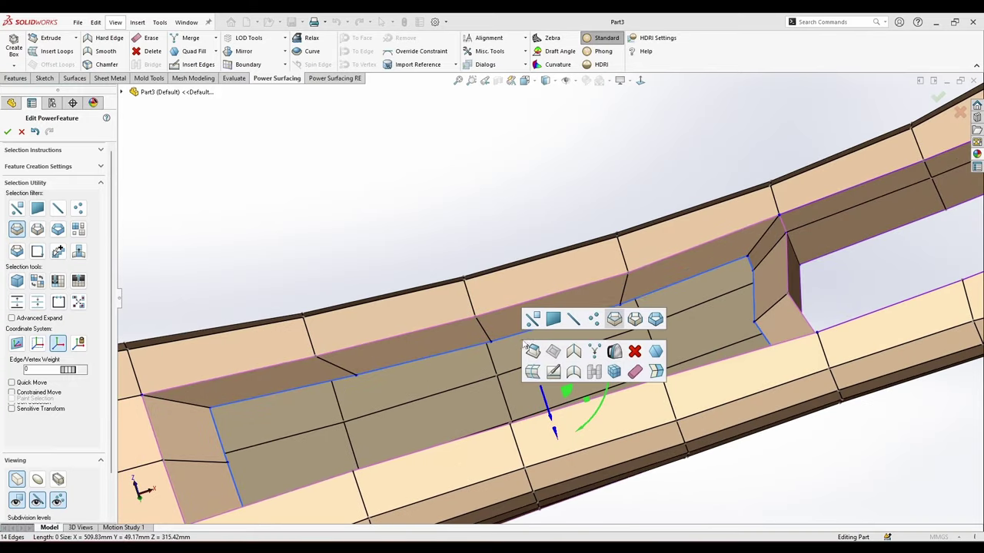
left_click(531, 321)
left_click(523, 330)
left_click(434, 356, "ctrl")
middle_click_drag(436, 361, 450, 418)
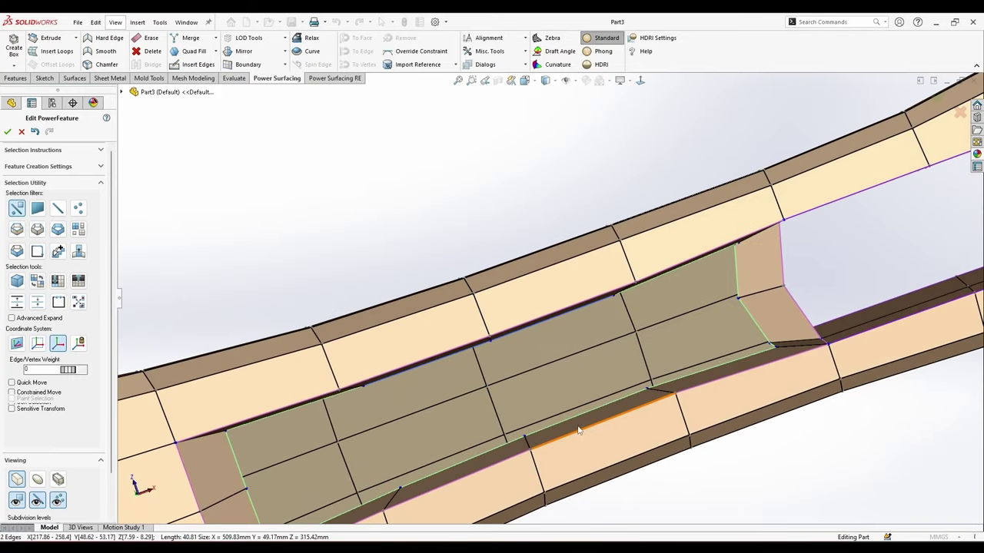
left_click(505, 445, "ctrl")
right_click(505, 445)
left_click(556, 456)
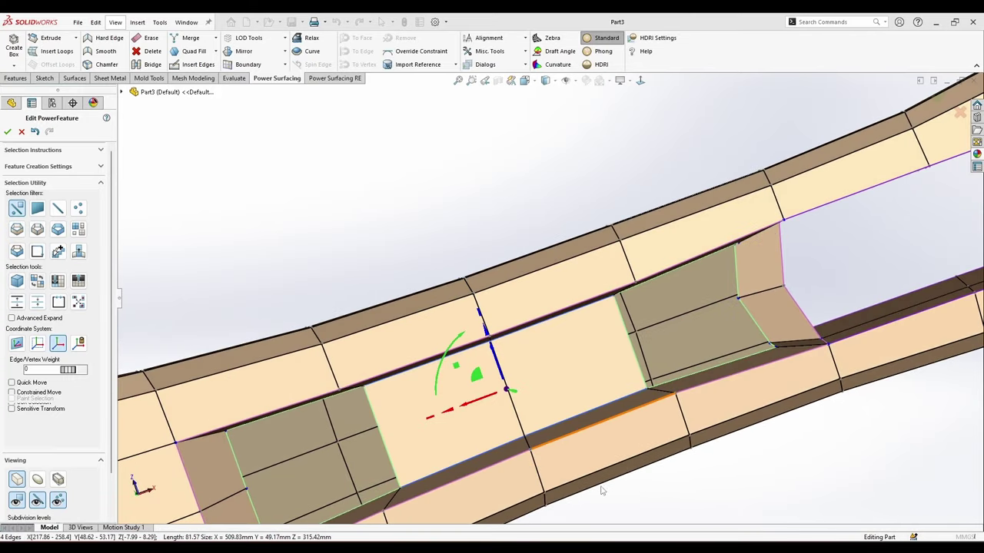
Quad Fill the remaining opening in the recess floor at the hanging-hole end.
left_click(720, 368)
middle_click_drag(721, 370, 736, 345)
scroll(718, 311, "down", 2)
left_click(201, 52)
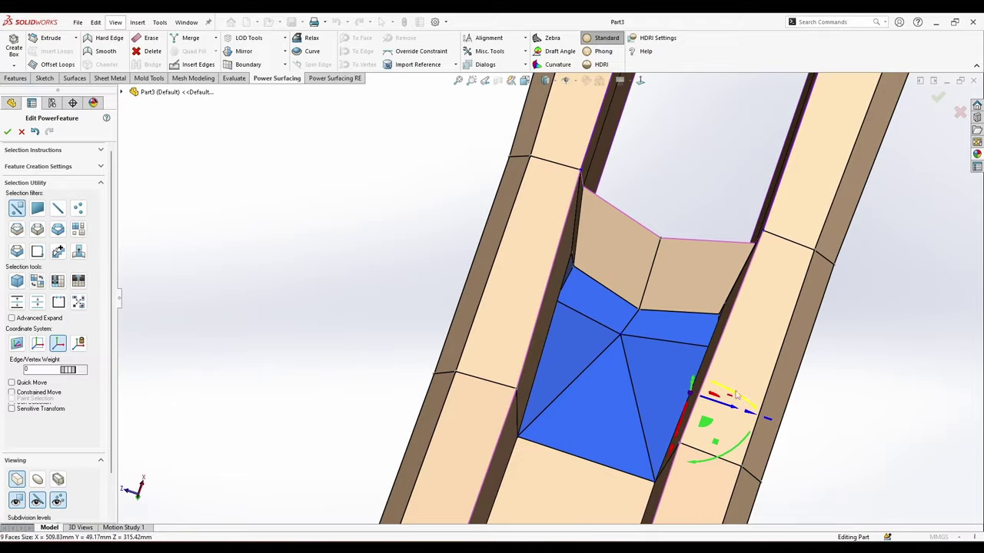
Try to clean up the pairs of narrow triangular faces on both sides of the recess at its hanging-hole end.
middle_click_drag(849, 401, 850, 315)
middle_click_drag(605, 384, 635, 412)
left_click(660, 401)
left_click(661, 348, "ctrl")
left_click_drag(658, 328, 613, 356)
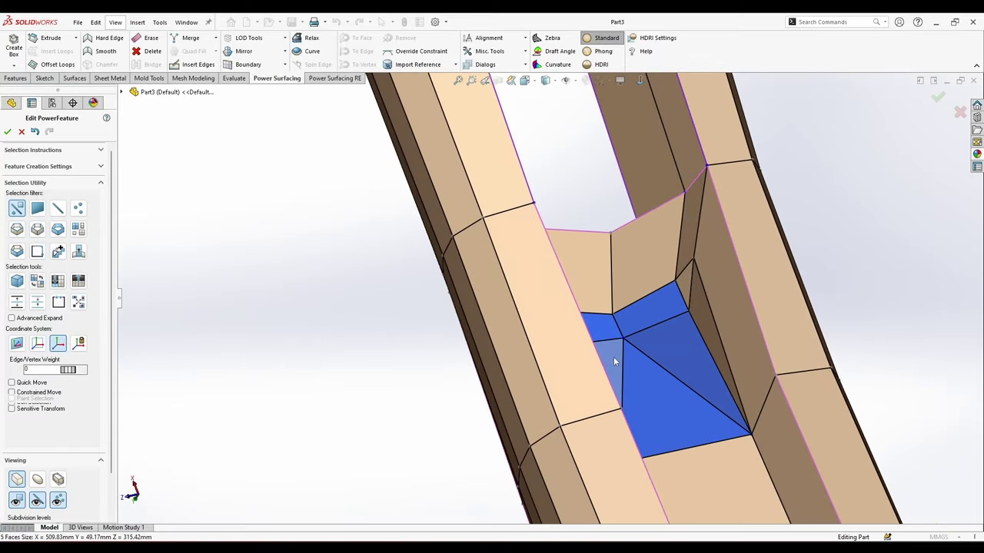
right_click(670, 358)
middle_click_drag(613, 357, 694, 300)
left_click(689, 377)
left_click(695, 309)
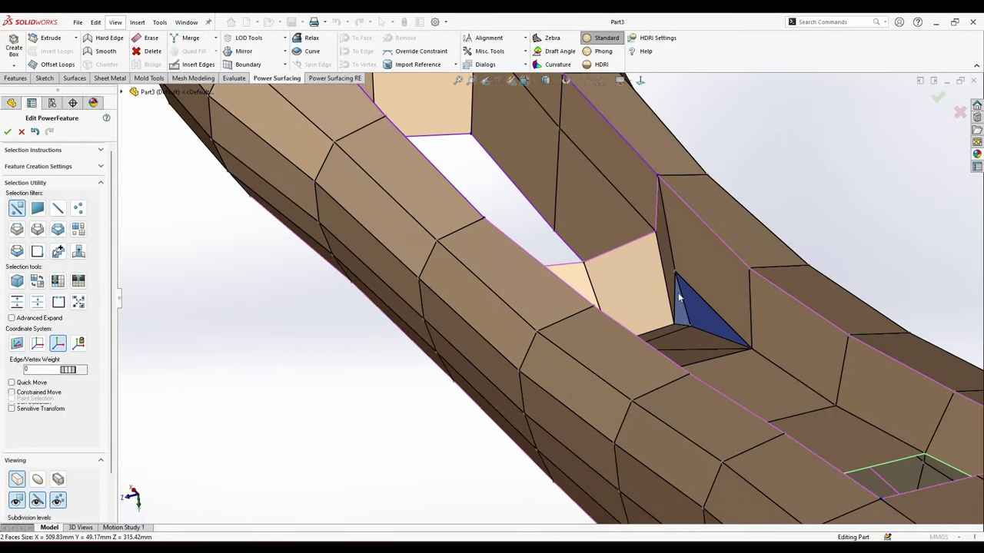
right_click(680, 298)
left_click(778, 328)
middle_click_drag(703, 414, 561, 374)
left_click(561, 374)
left_click(571, 339, "ctrl")
right_click(570, 340)
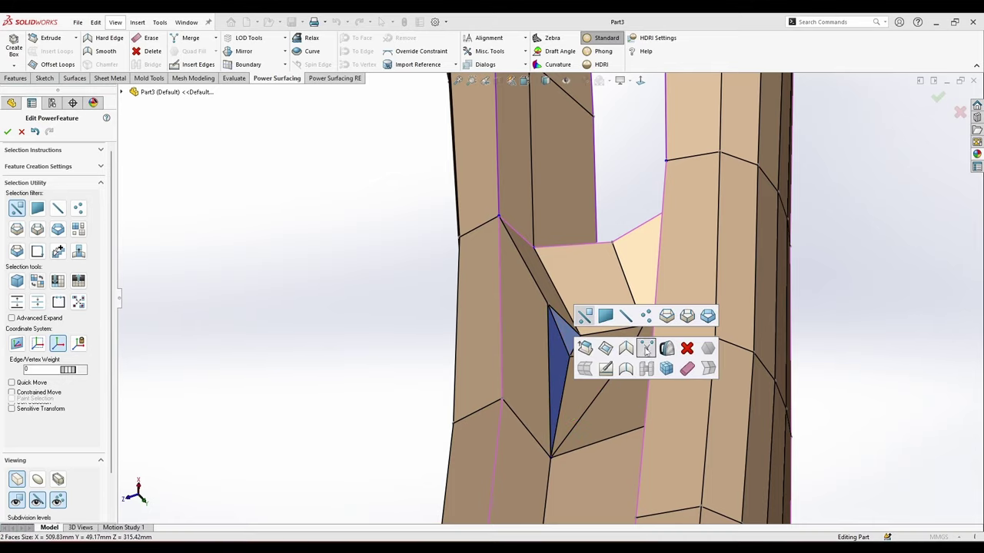
left_click(666, 348)
Insert a centre edge through the filled faces, from the floor's centreline to the middle of the wall beside the hanging hole.
left_click(894, 390)
middle_click_drag(893, 390, 600, 370)
left_click(592, 382)
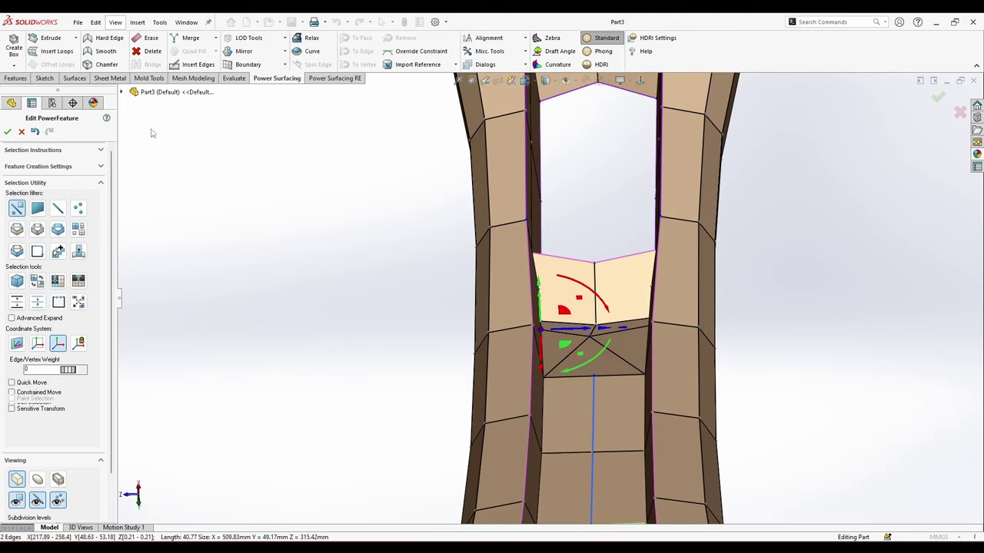
left_click(193, 64)
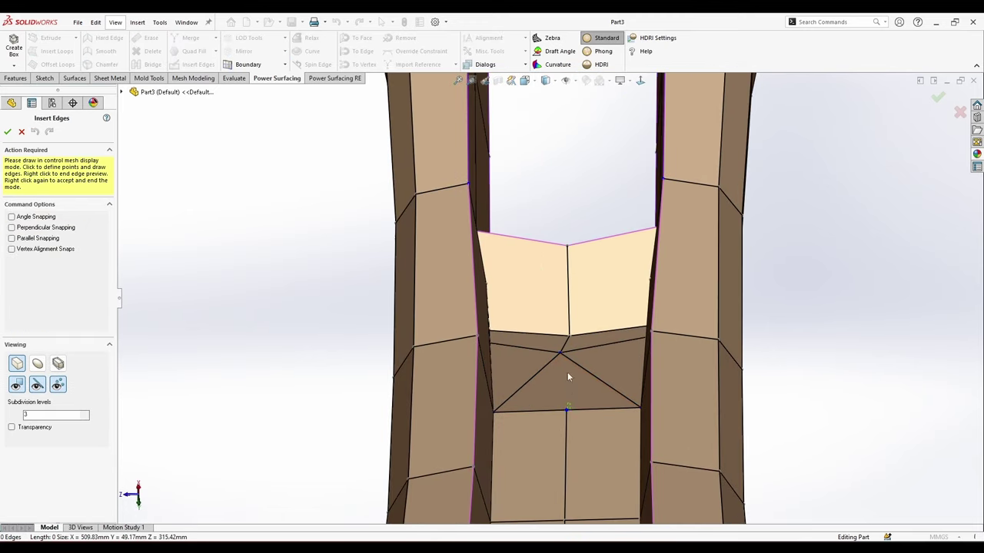
left_click(570, 336)
scroll(571, 348, "down", 3)
right_click(558, 349)
Erase the leftover diagonal and cross edges on both sides of the new centre edge at the recess's hole end.
left_click(559, 342)
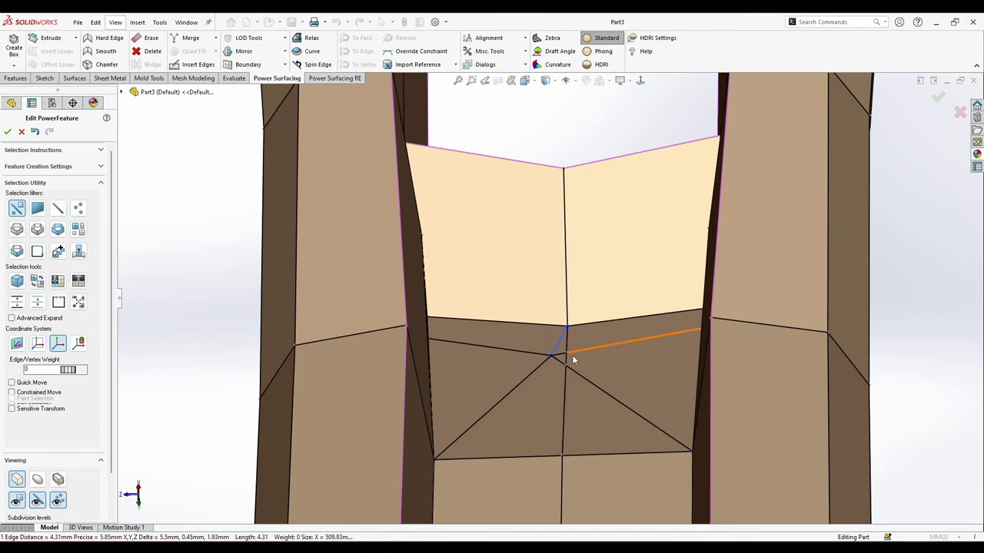
right_click(561, 350)
left_click(666, 381)
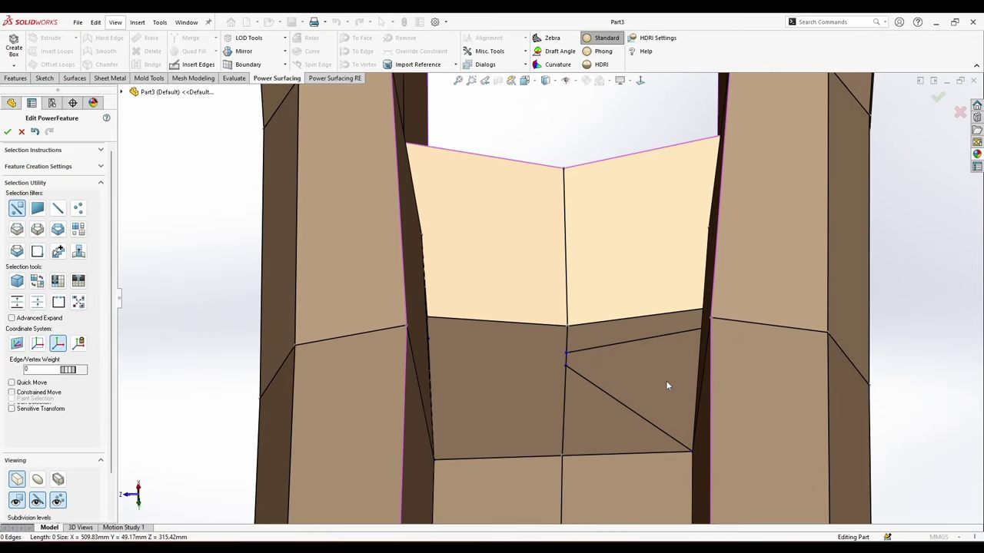
left_click(587, 383)
left_click(611, 345, "ctrl")
right_click(613, 347)
left_click(719, 379)
Insert a cross edge over the recess floor near the hanging hole, linking the side vertices through the centre edge.
mouse_move(699, 381)
middle_mouse_down()
mouse_move(703, 417)
mouse_move(715, 424)
mouse_move(653, 421)
middle_mouse_up()
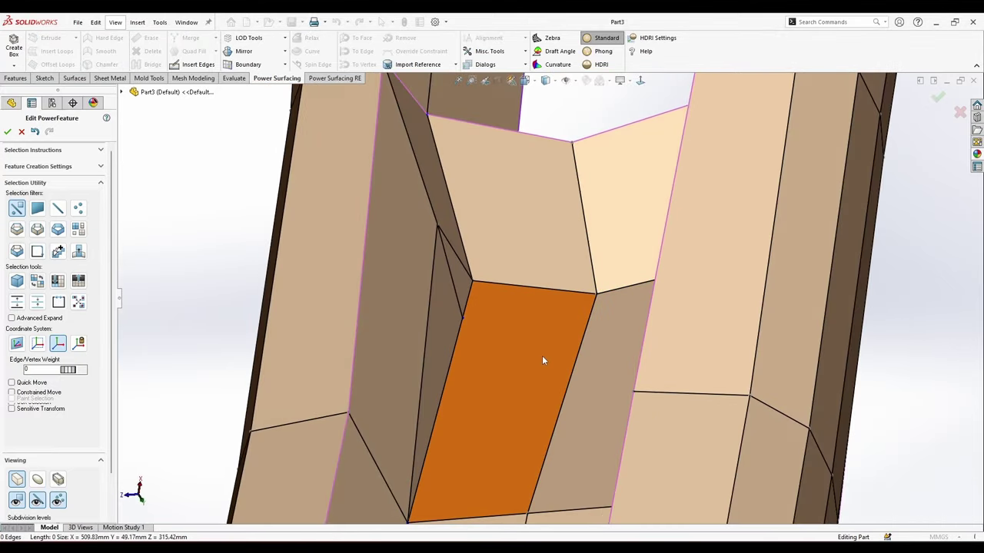
left_click(197, 64)
left_click(465, 320)
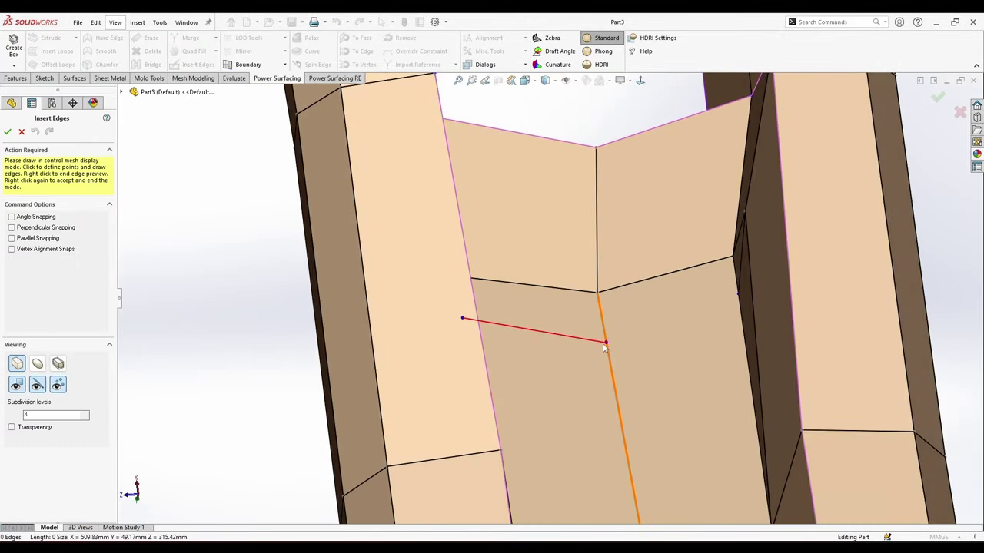
left_click(604, 341)
left_click(738, 295)
right_click(624, 363)
right_click(624, 362)
Fill the remaining opening in the recess floor at the pan end.
scroll(623, 364, "up", 5)
middle_click_drag(621, 367, 641, 452)
middle_click_drag(774, 454, 603, 435)
scroll(555, 390, "down", 5)
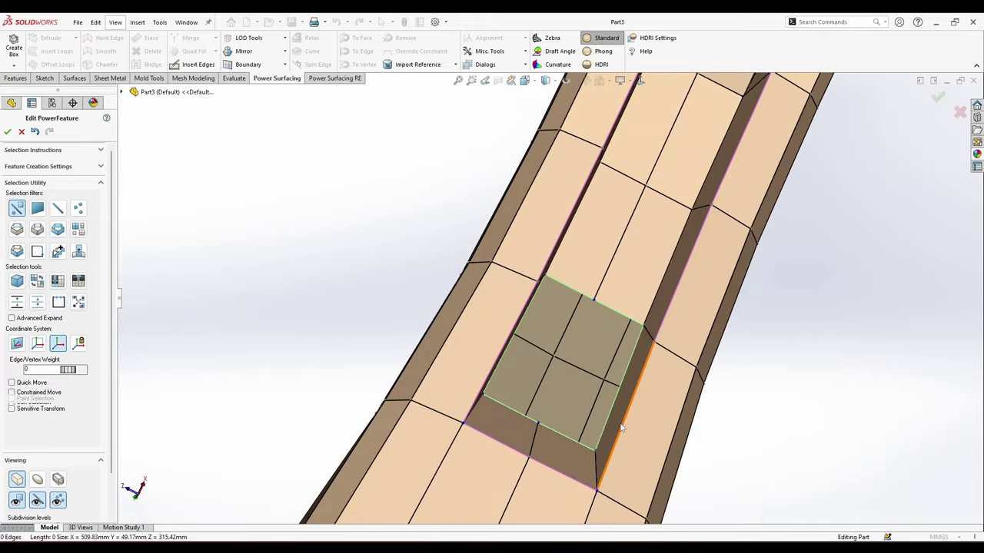
left_click(613, 422)
left_click(632, 365)
mouse_move(632, 366)
middle_mouse_down()
mouse_move(607, 361)
mouse_move(621, 369)
middle_mouse_up()
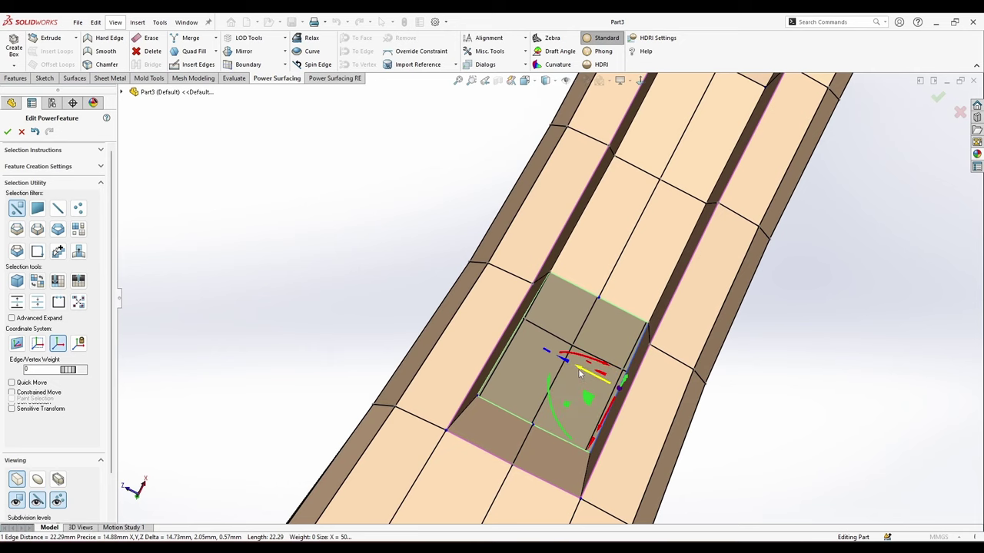
left_click(202, 66)
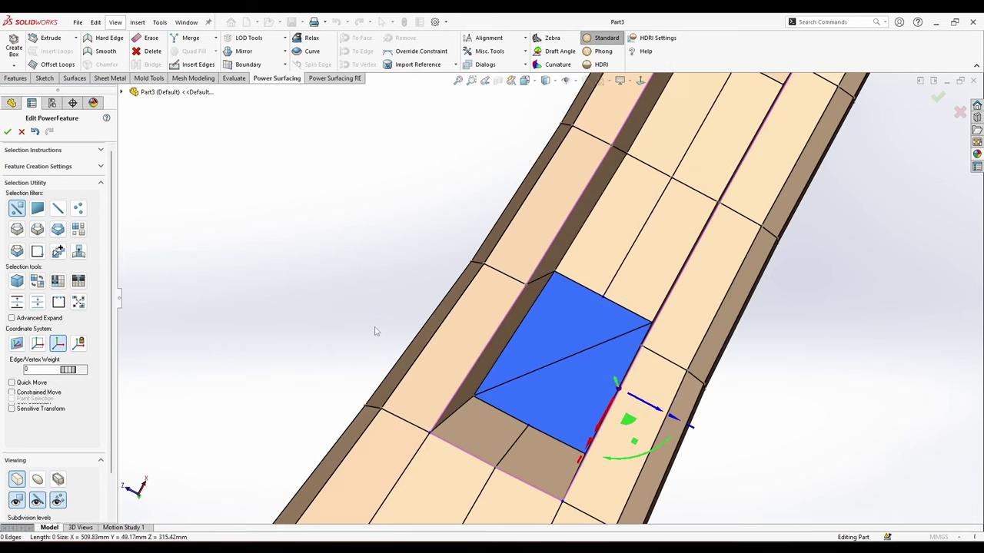
Insert a lengthwise centre edge across the pan-end fill and erase its two diagonal edge segments.
left_click(528, 427)
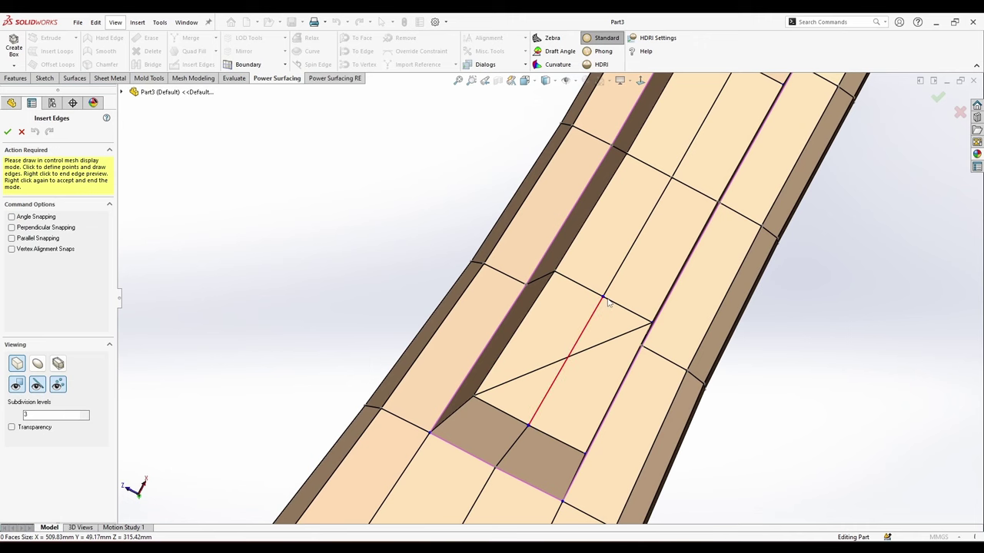
right_click(608, 303)
left_click(589, 351)
left_click(531, 374, "ctrl")
right_click(531, 374)
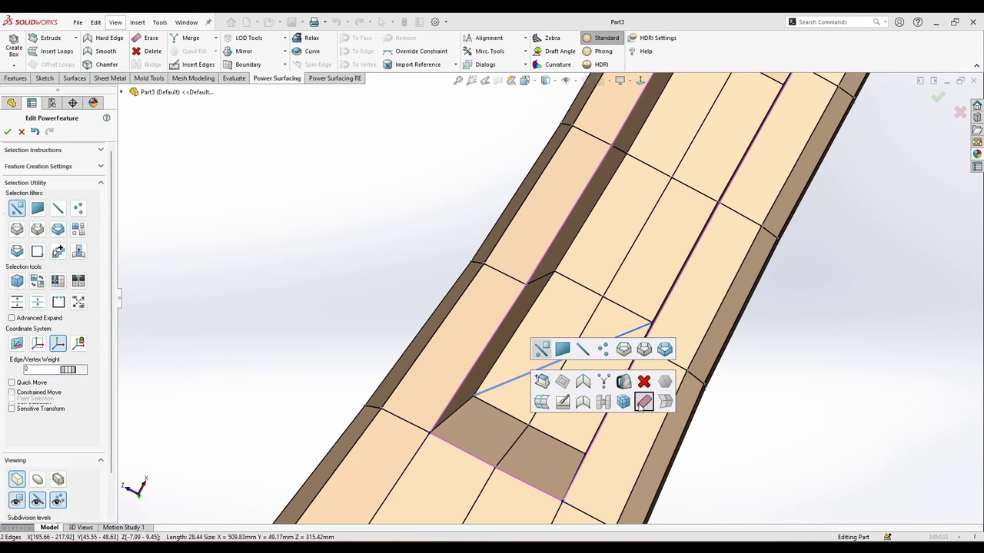
left_click(644, 401)
Select the edge loop around the perimeter of the recess floor.
middle_click_drag(753, 441, 739, 438)
scroll(731, 440, "up", 3)
right_click(628, 294)
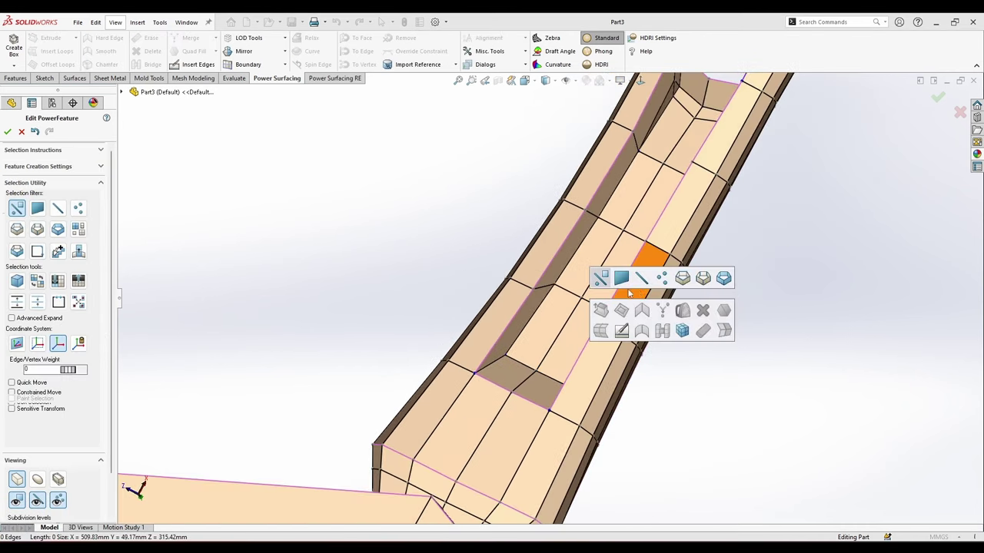
left_click(681, 279)
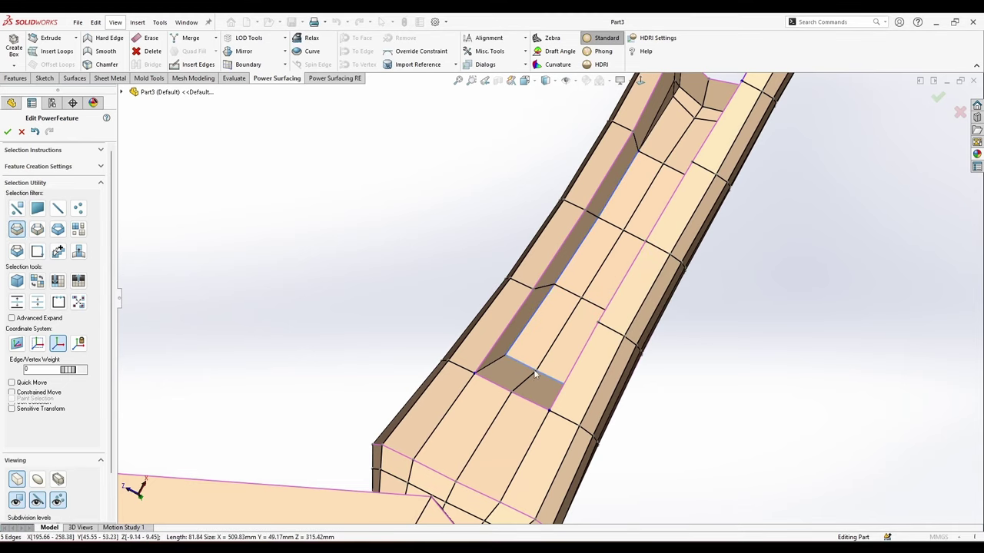
middle_click_drag(535, 374, 579, 292)
double_click(613, 287, "ctrl")
Inspect the recess and hanging-hole transition in the smooth surface display, and return to the control cage display.
scroll(550, 338, "up", 4)
scroll(615, 231, "down", 4)
middle_click_drag(588, 254, 550, 286)
left_click(37, 479)
middle_click_drag(464, 347, 530, 350)
left_click(639, 405)
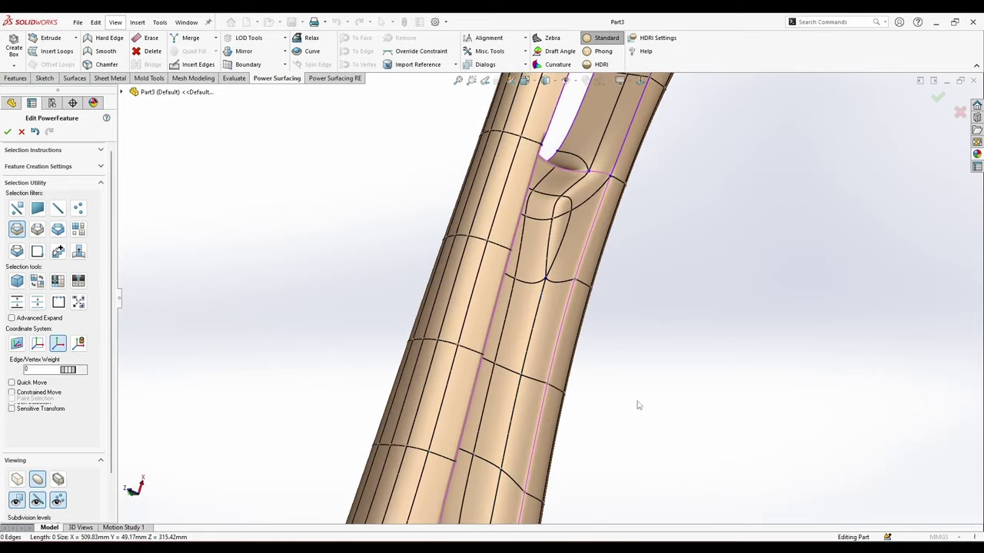
scroll(638, 405, "up", 2)
middle_click_drag(634, 415, 586, 410)
scroll(538, 223, "down", 3)
middle_click_drag(534, 211, 511, 215)
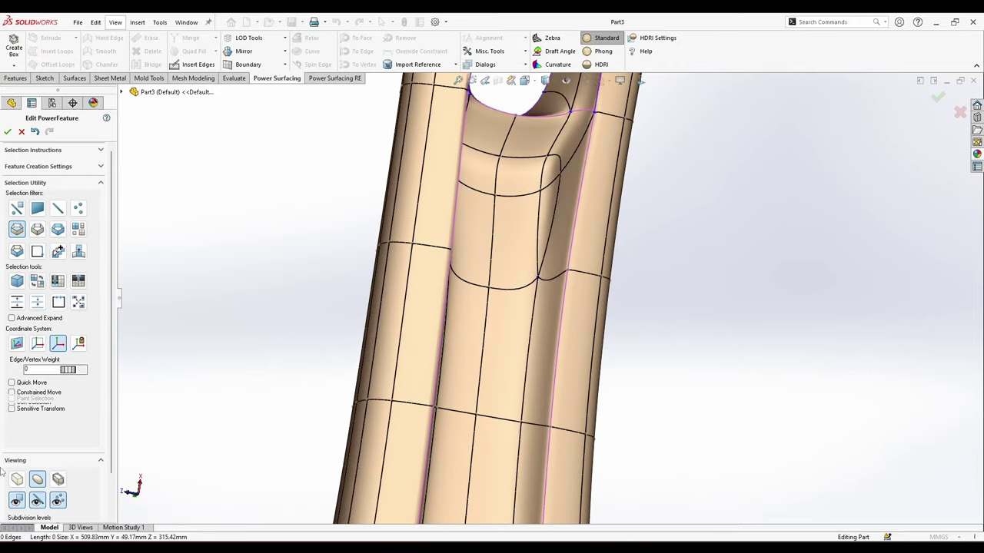
left_click(17, 480)
Try to merge the side-wall vertex with the adjacent floor vertex at one corner of the recess's hole end.
middle_click_drag(478, 277, 507, 265)
scroll(547, 180, "down", 3)
right_click(549, 157)
left_click(550, 152)
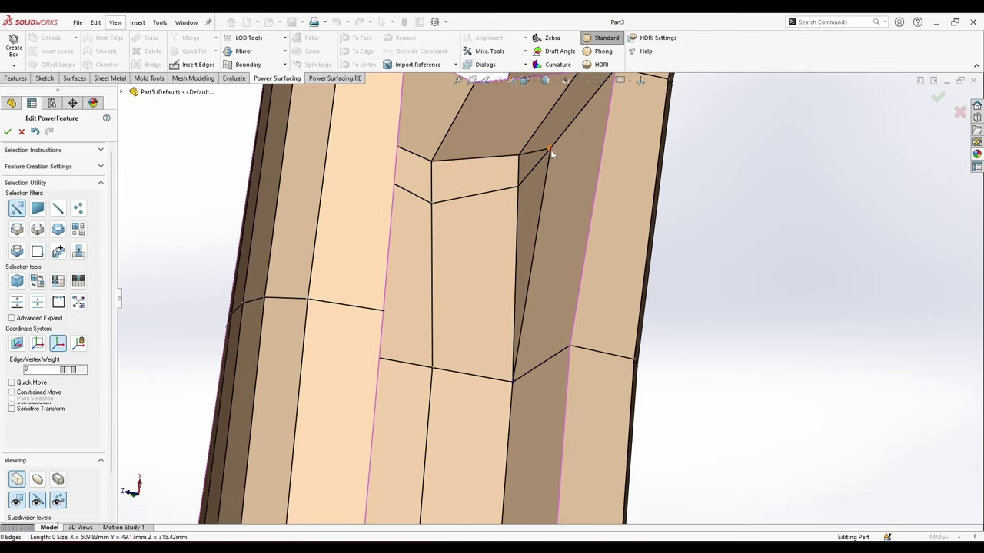
left_click(519, 189)
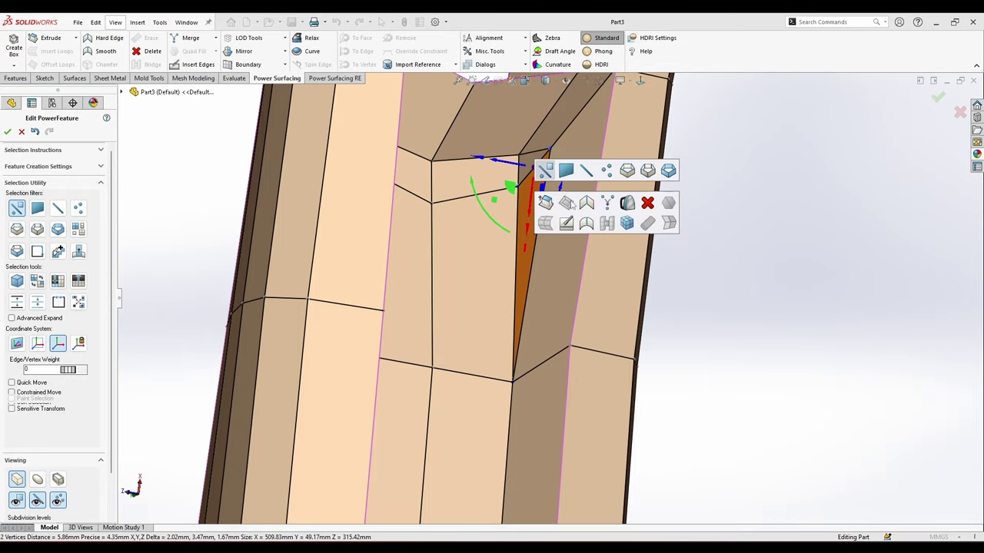
left_click(609, 204)
middle_click_drag(514, 228, 500, 261)
key("ctrl+z")
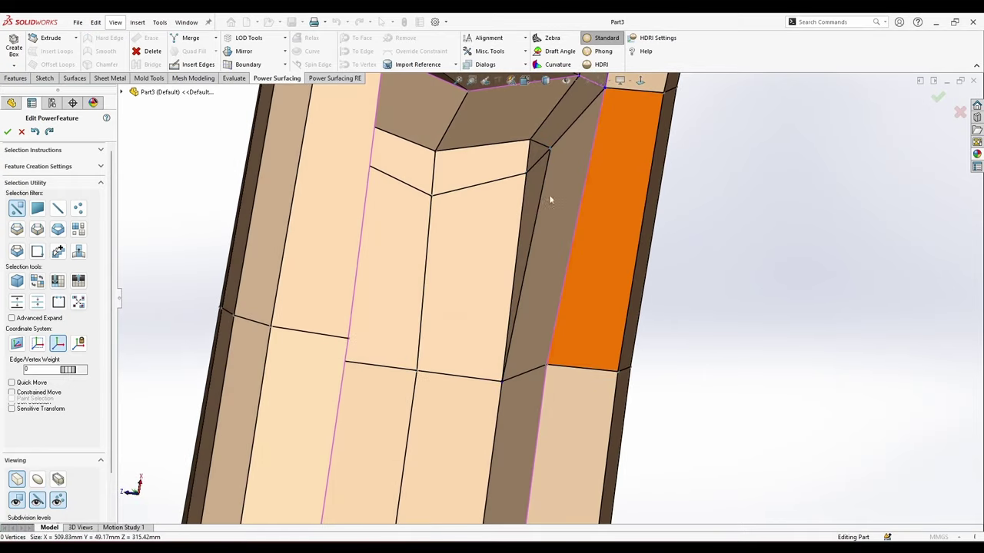
Merge the neighbouring wall and floor vertices at both hole-end corners of the recess to remove the narrow triangular faces.
mouse_move(532, 203)
middle_mouse_down()
mouse_move(558, 154)
mouse_move(532, 200)
middle_mouse_up()
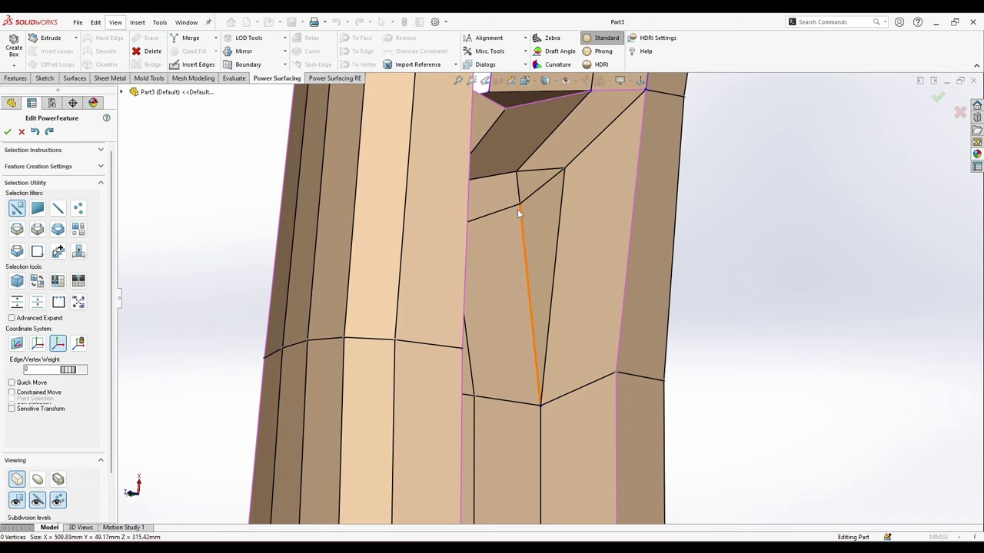
left_click(564, 169, "ctrl")
left_click(638, 182)
middle_click_drag(720, 248, 691, 261)
scroll(542, 268, "up", 3)
middle_click_drag(541, 268, 452, 258)
scroll(446, 243, "down", 2)
left_click(443, 240)
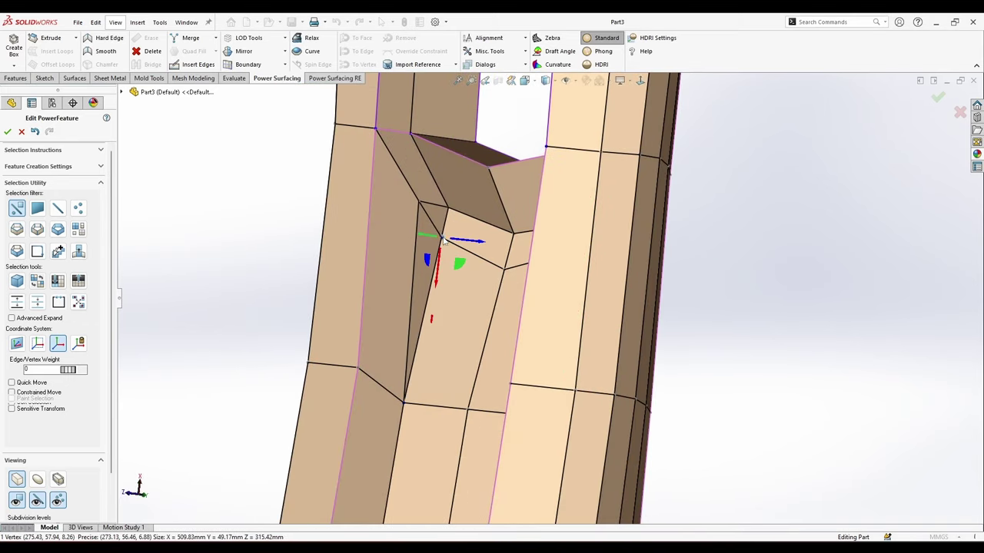
right_click(421, 205)
Move the centre vertex of the recess floor near the hanging hole slightly in the vertical direction.
middle_click_drag(498, 219, 741, 184)
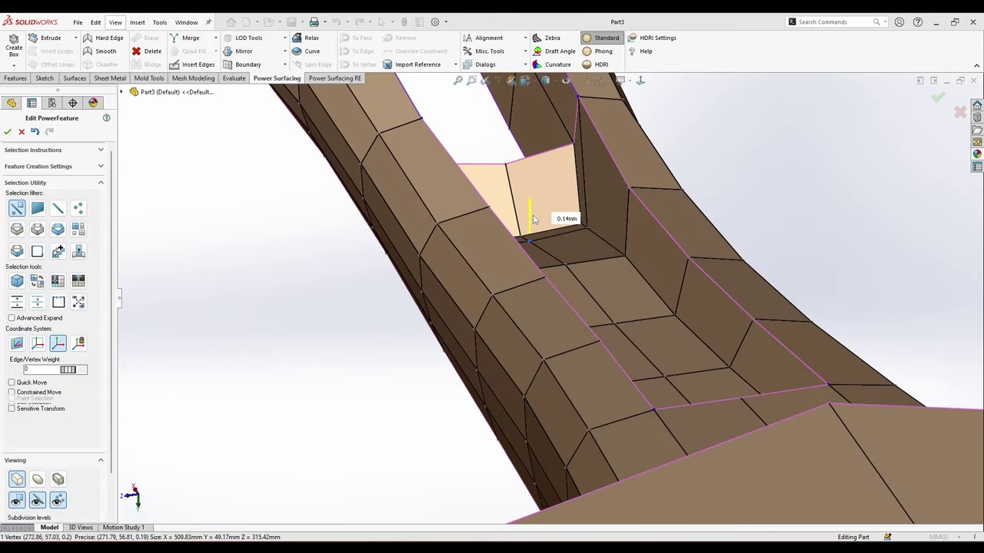
middle_click_drag(534, 222, 465, 169)
scroll(465, 169, "down", 2)
scroll(543, 359, "up", 2)
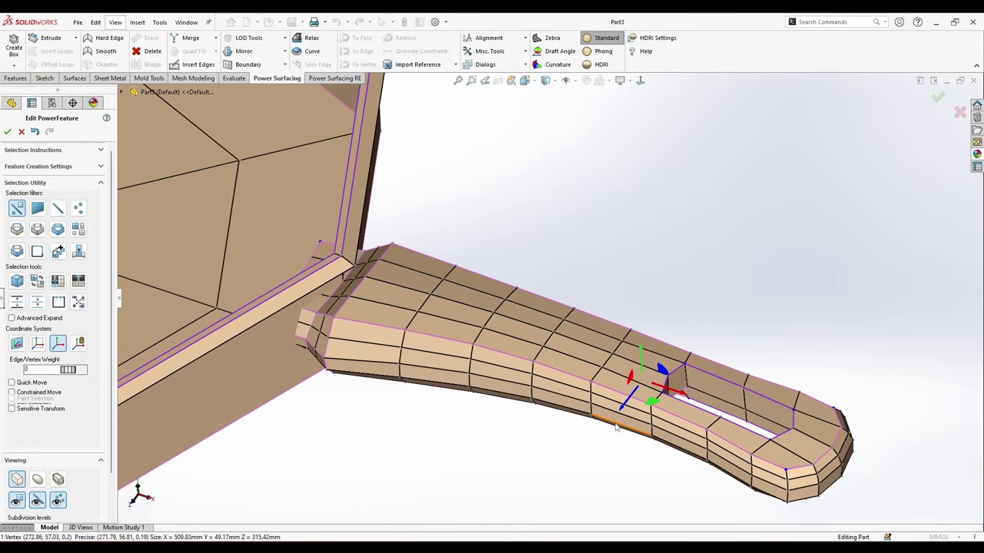
From the Top view, insert a three-segment chain of edges on the handle's upper face near the neck, bulging toward the pan.
scroll(507, 346, "up", 2)
middle_click_drag(505, 330, 501, 270)
scroll(502, 270, "up", 1)
left_click(526, 81)
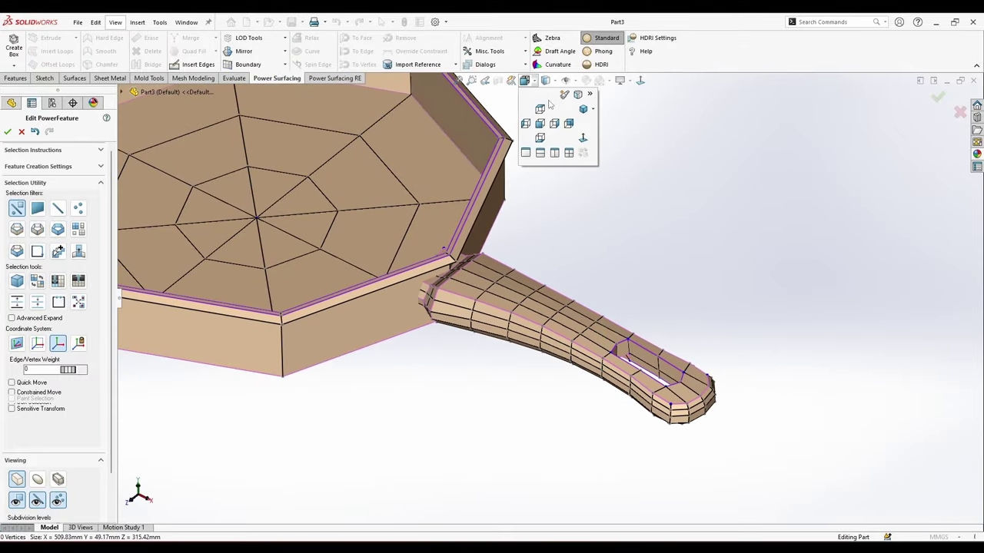
left_click(540, 109)
scroll(521, 293, "down", 7)
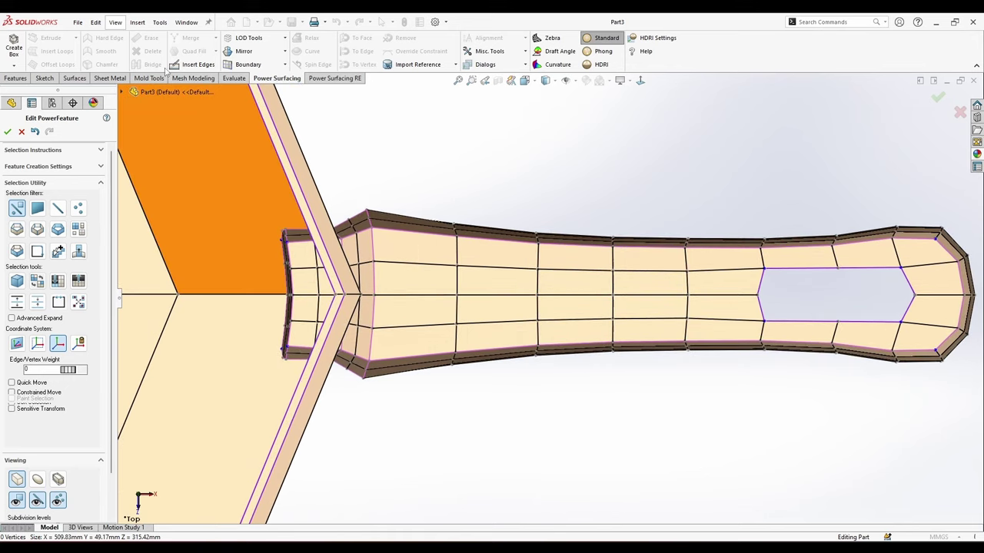
left_click(179, 65)
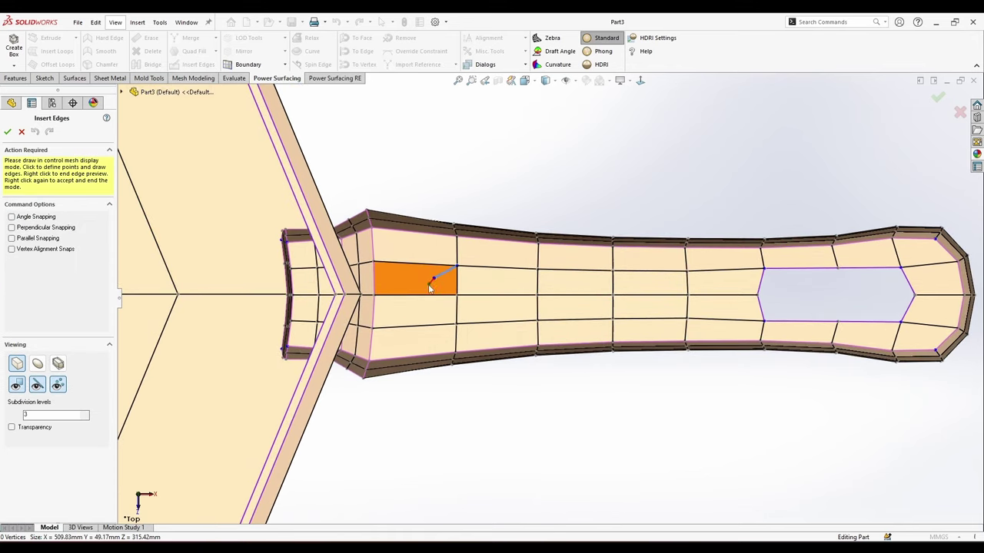
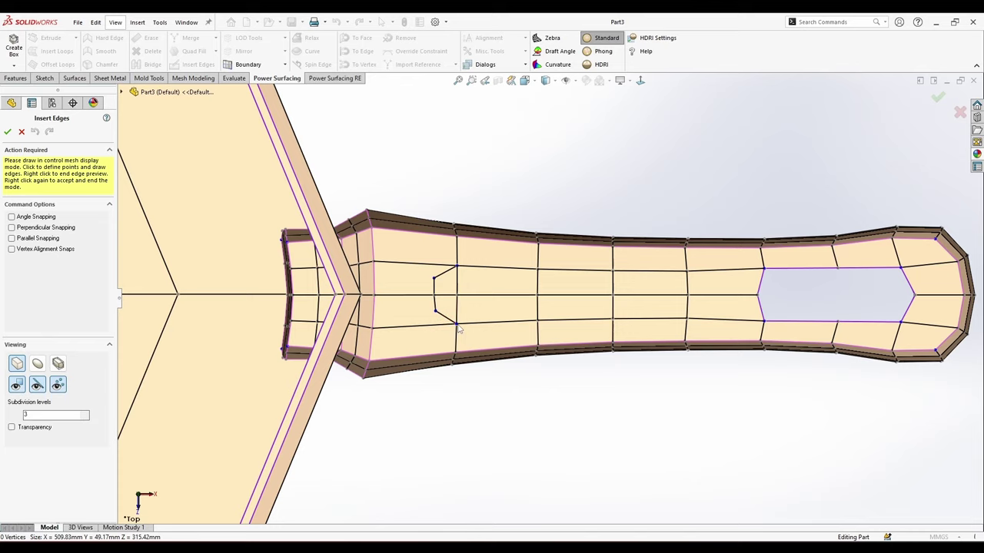
right_click(632, 448)
Insert a matching edge chain bulging toward the handle's far end, and link both chains' corners to the neighbouring cross-line vertices.
right_click(572, 285)
left_click(197, 65)
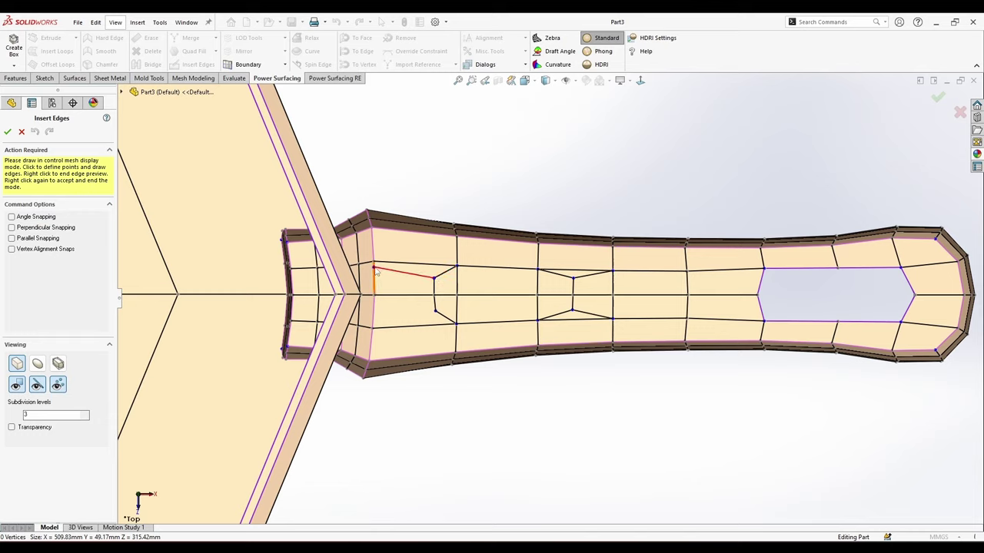
right_click(372, 333)
scroll(480, 274, "down", 2)
Straighten the two-edge segments at both ends of the outline so each runs squarely across the handle.
left_click(416, 300)
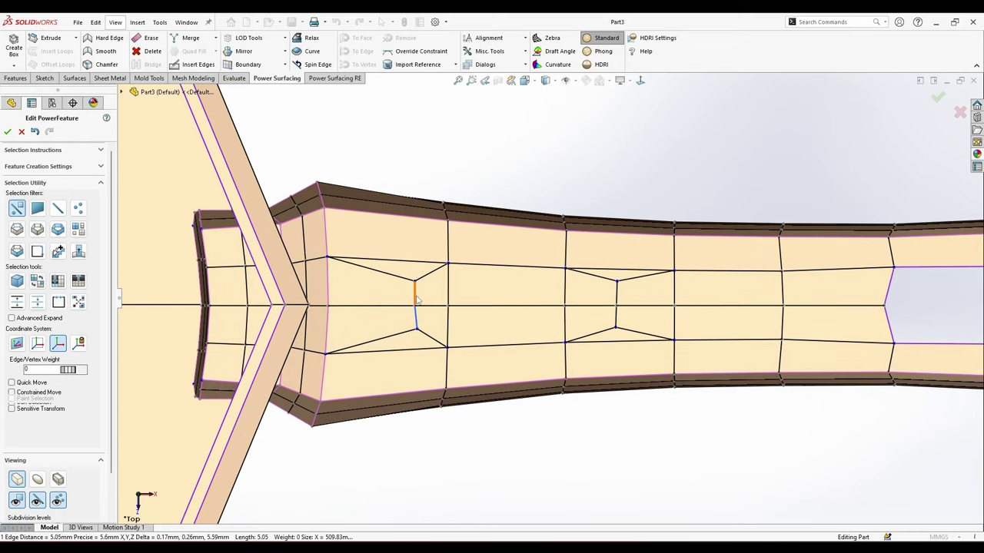
left_click_drag(472, 308, 475, 307)
left_click_drag(454, 369, 451, 371)
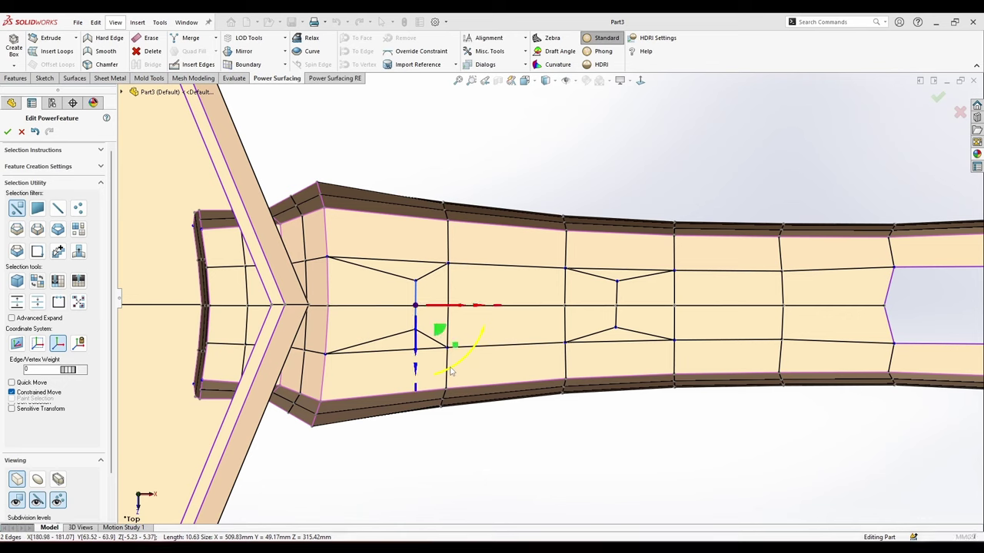
left_click(616, 325)
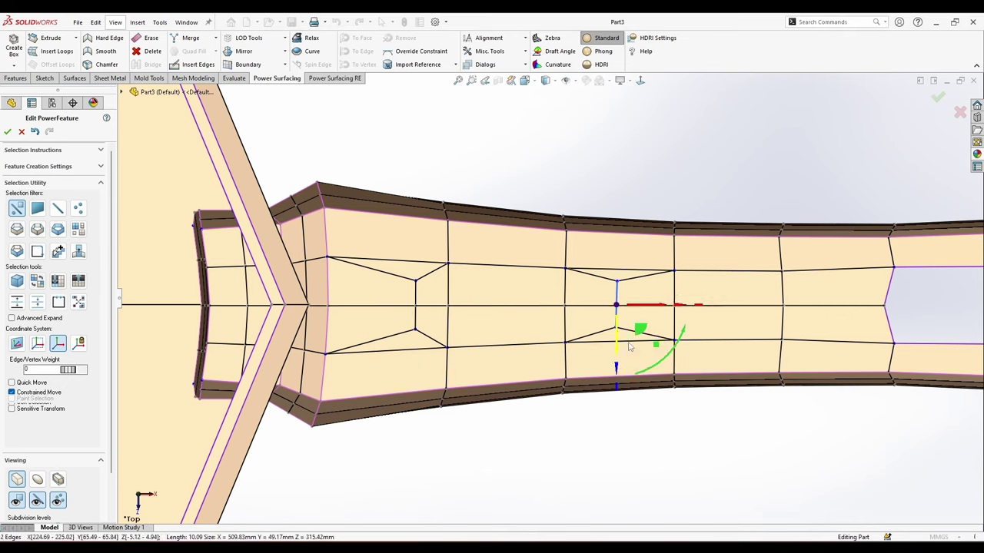
left_click_drag(676, 308, 680, 307)
left_click_drag(653, 368, 650, 371)
left_click(561, 437)
Select the six faces inside the elongated outline on the handle's upper face and delete them.
scroll(563, 399, "up", 1)
scroll(532, 321, "down", 2)
right_click(532, 321)
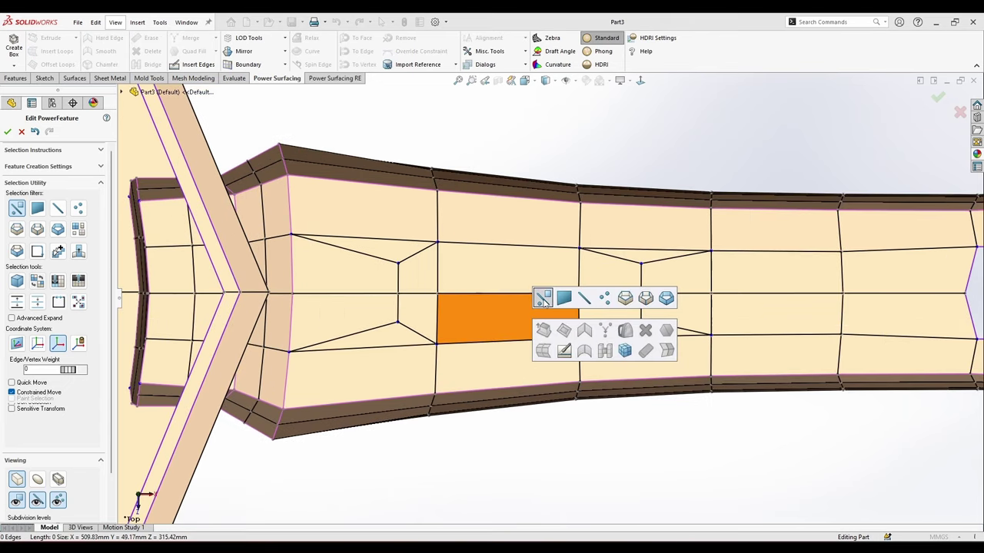
left_click(539, 277)
left_click(492, 317)
left_click(421, 309)
left_click(424, 286)
left_click(603, 277)
left_click(611, 306)
right_click(611, 306)
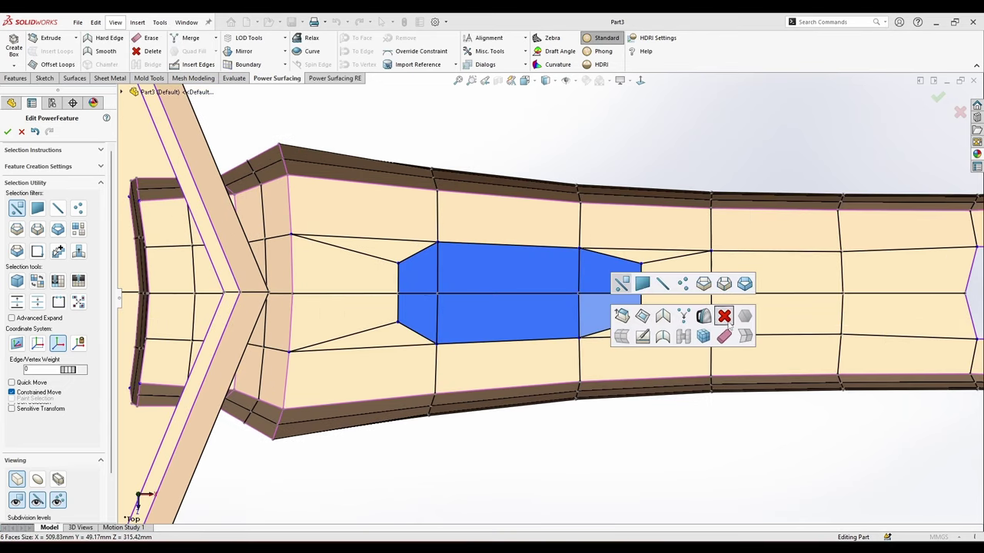
left_click(723, 317)
Select the opening's boundary loop, flatten it, and set its edge weight to 66.
right_click(554, 299)
left_click(646, 280)
scroll(564, 272, "up", 1)
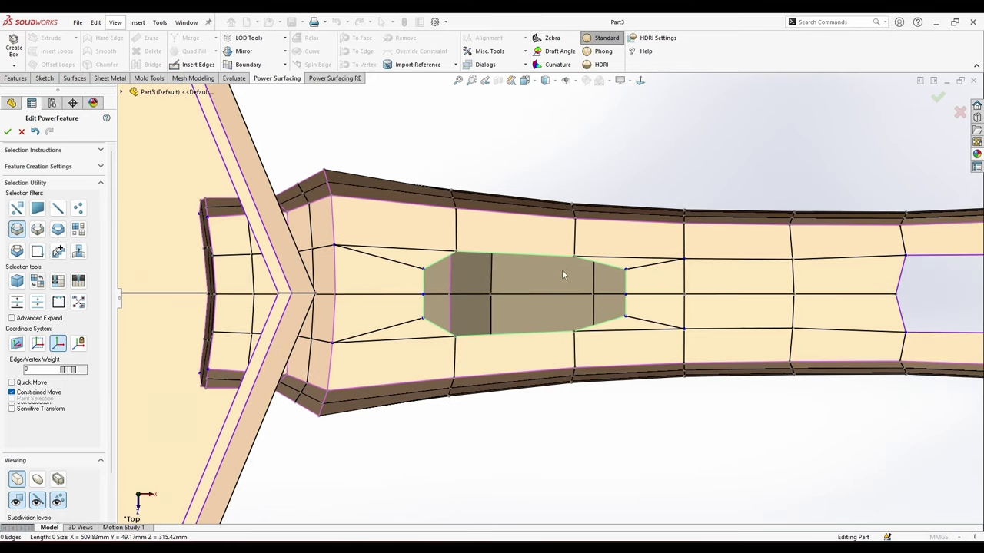
left_click(600, 265)
middle_click_drag(581, 295, 525, 265)
scroll(523, 275, "down", 1)
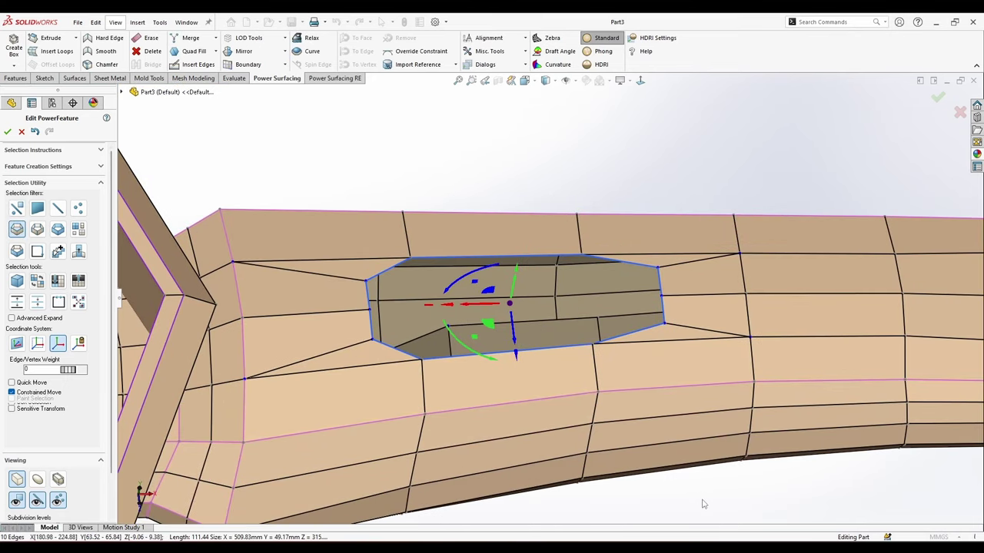
middle_click_drag(471, 356, 481, 241)
scroll(595, 303, "down", 1)
right_click(587, 302)
left_click(683, 318)
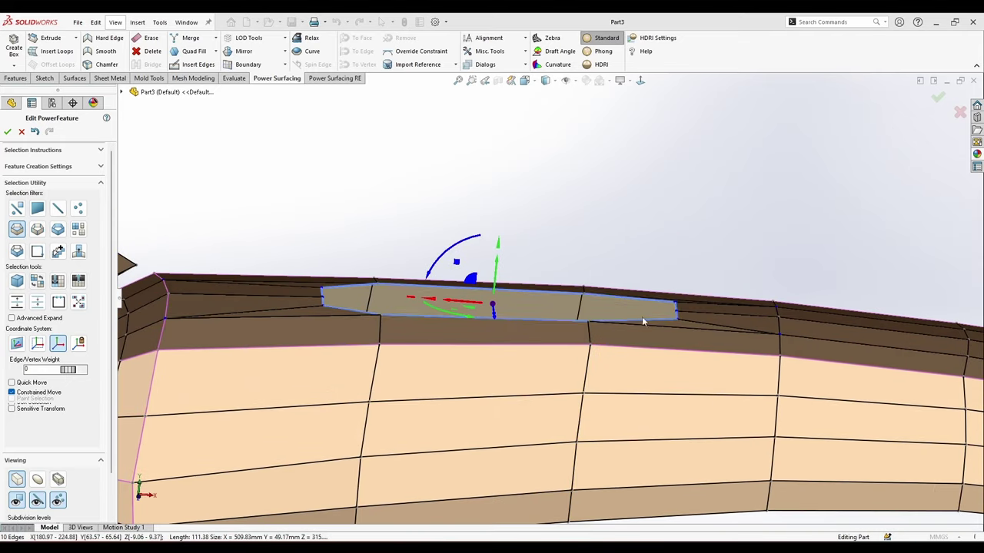
mouse_move(470, 311)
middle_mouse_down()
mouse_move(459, 309)
mouse_move(476, 314)
middle_mouse_up()
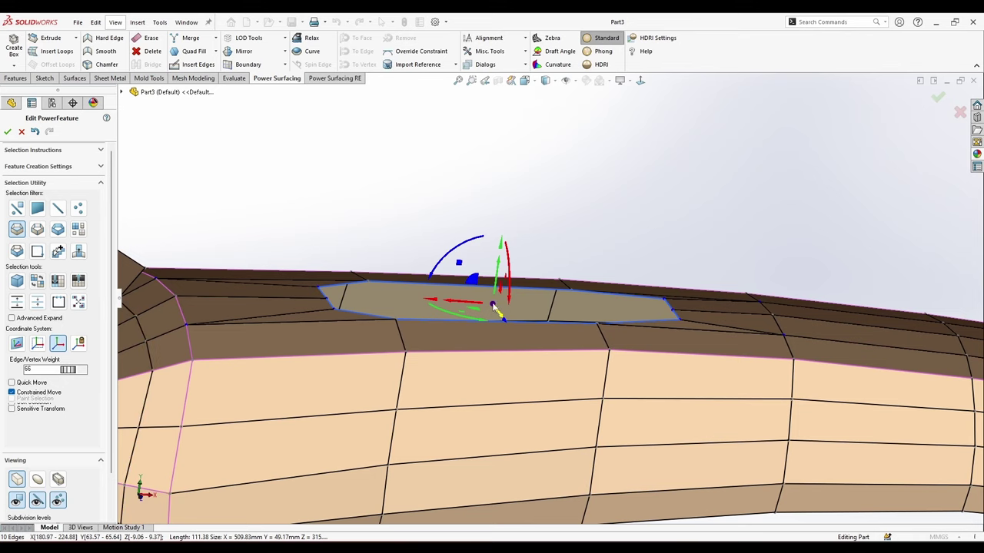
Extrude the boundary loop inward into a thin ring, narrow the inner loop across the handle and lower it slightly.
left_click_drag(494, 308, 498, 314, "alt")
middle_click_drag(499, 314, 486, 318)
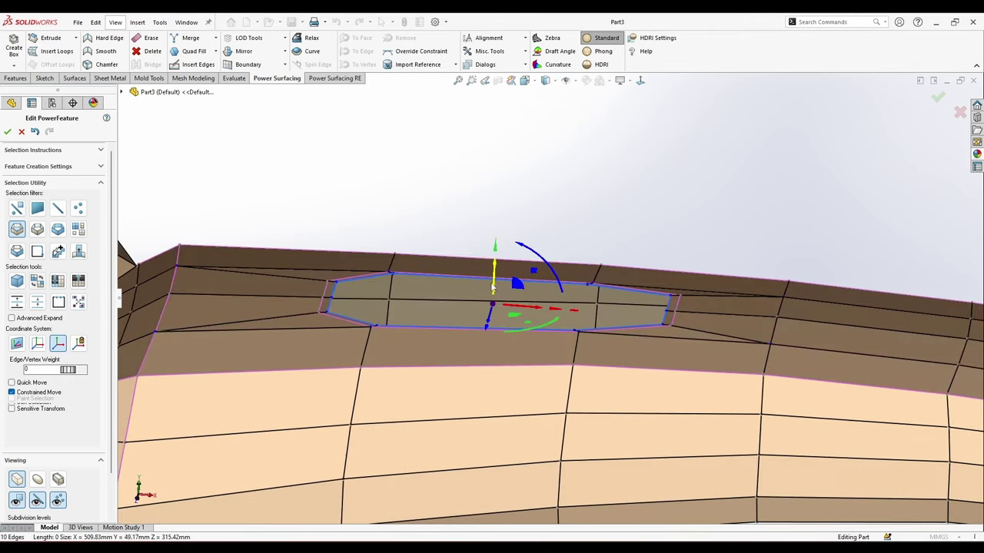
left_click_drag(493, 287, 499, 287)
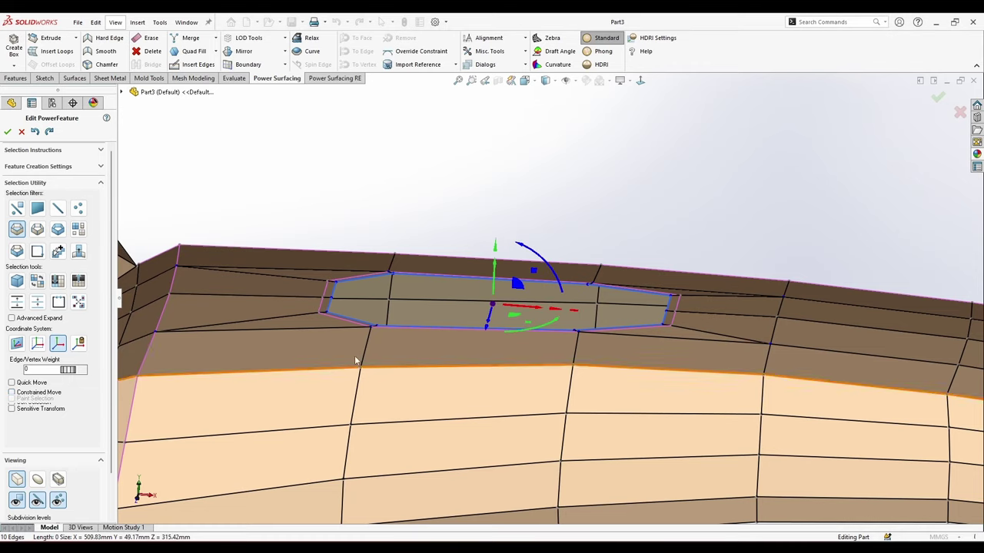
middle_click_drag(355, 360, 407, 429)
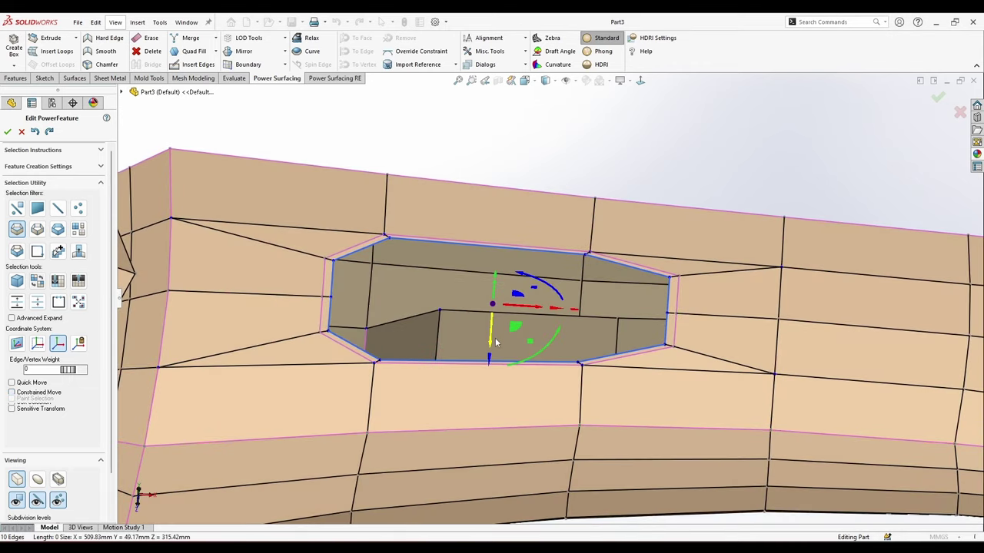
left_click_drag(491, 358, 495, 354)
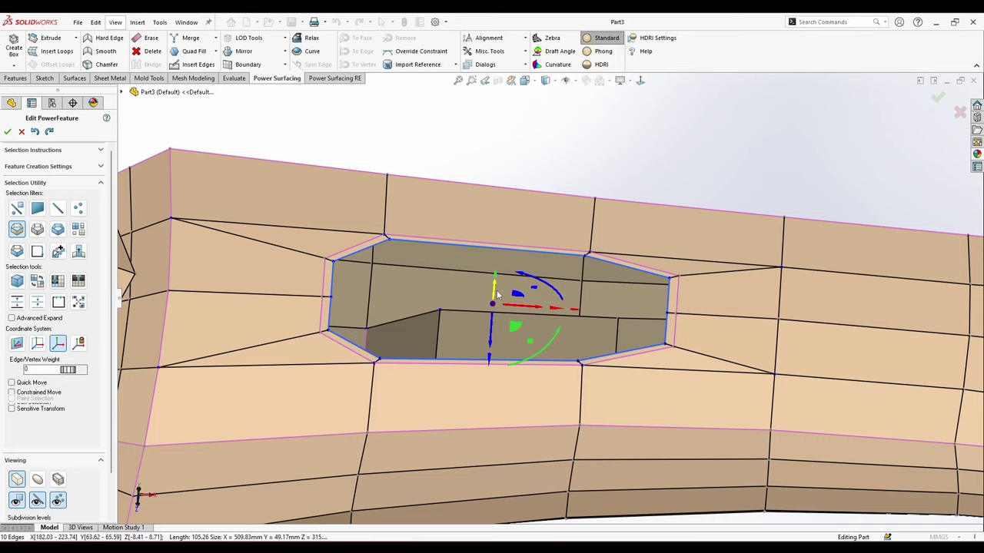
left_click_drag(496, 295, 496, 299)
middle_click_drag(495, 299, 500, 252)
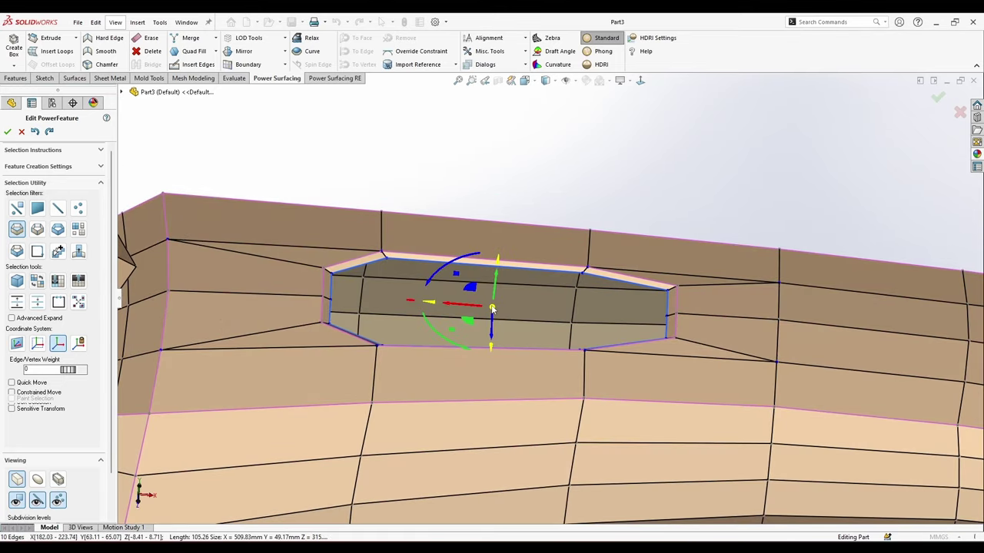
Adjust the inner loop and close the opening inside it with Quad Fill.
left_click_drag(492, 308, 461, 419)
left_click(194, 51)
middle_click_drag(469, 260, 530, 250)
left_click(607, 152)
Inspect the filled area on the handle in smooth subdivision display with the mesh edges temporarily hidden.
middle_click_drag(606, 152, 201, 382)
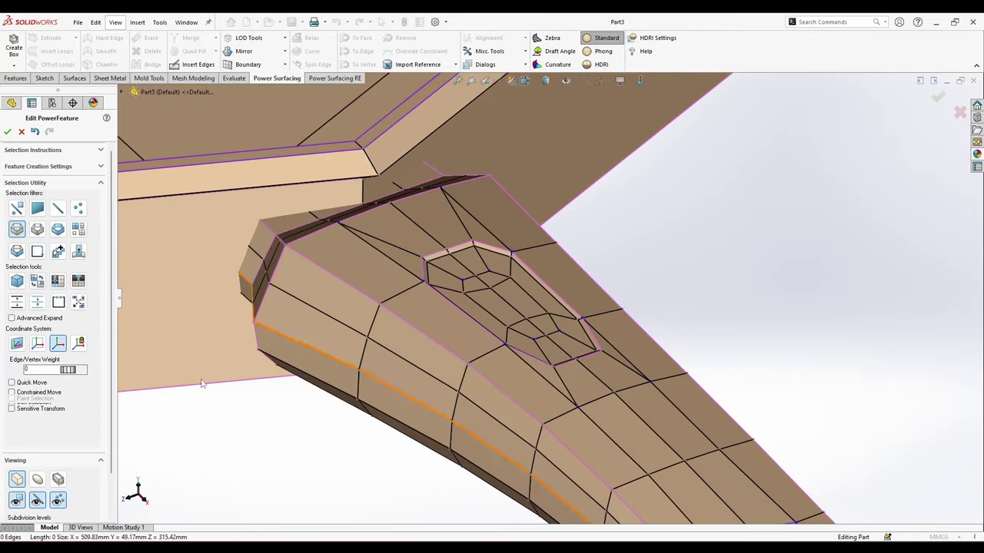
left_click(40, 480)
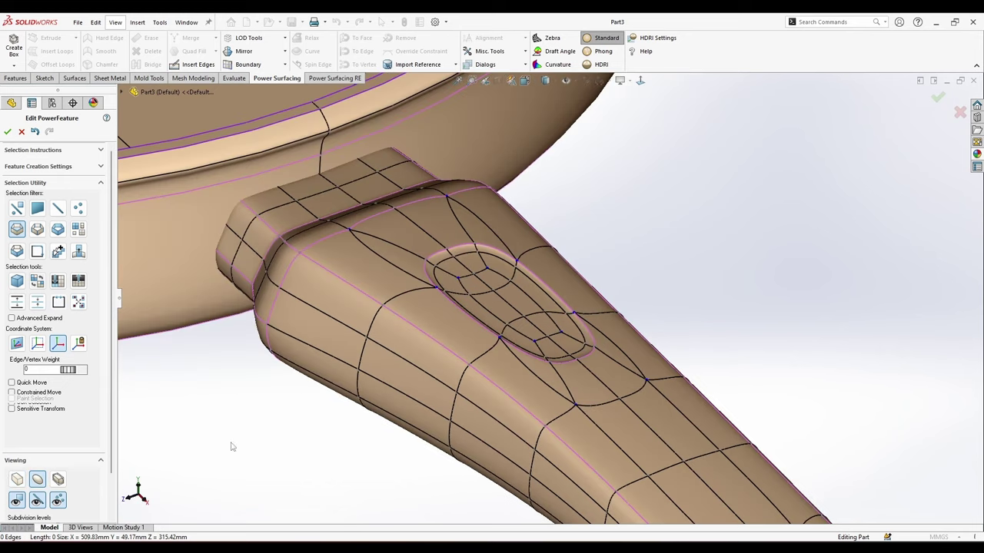
left_click(39, 501)
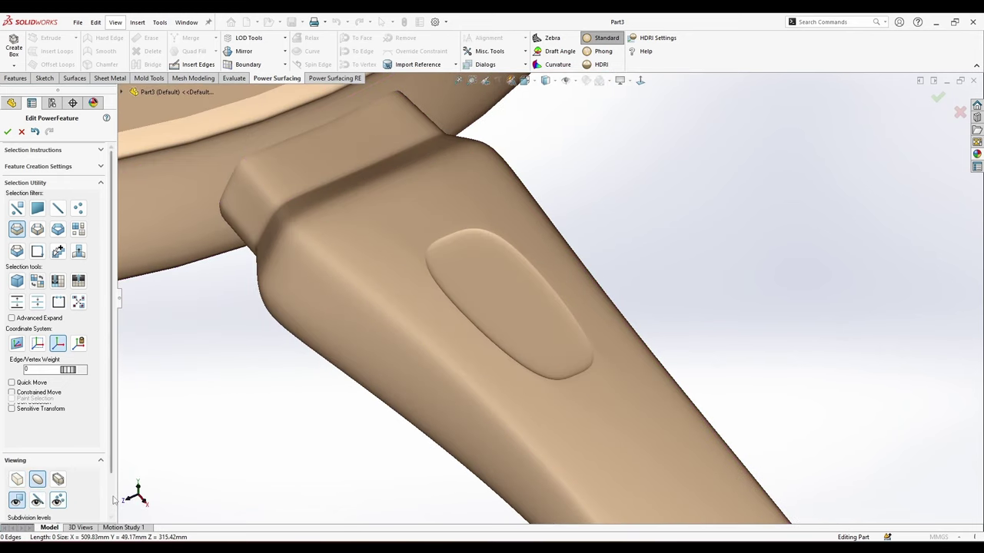
left_click(42, 506)
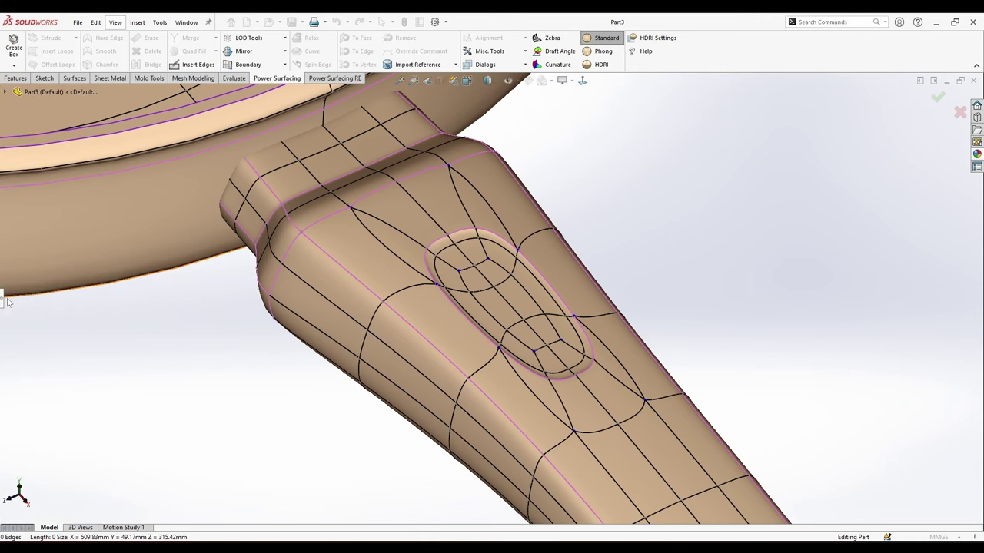
left_click(3, 308)
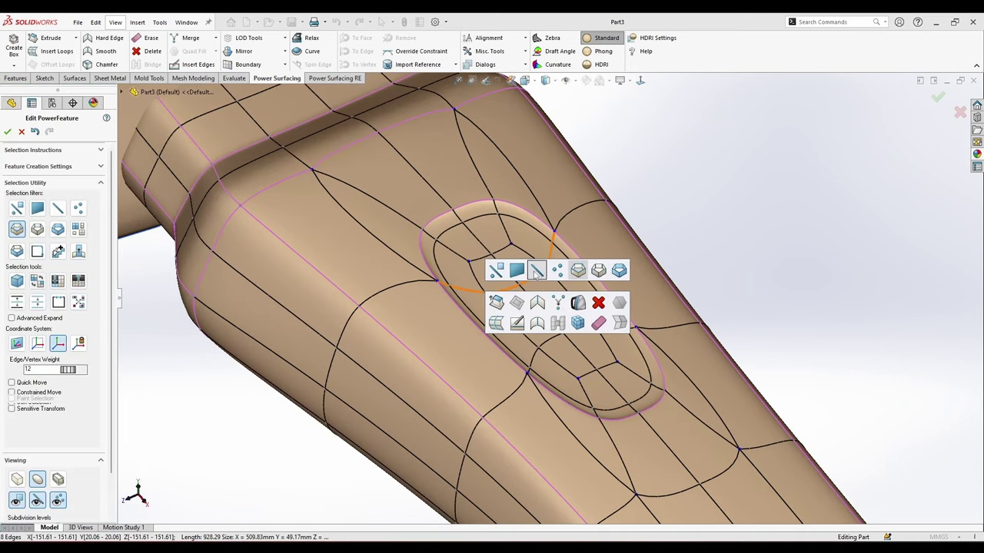
Select the six central floor faces of the filled area and move them down into the handle to form a recess.
left_click(518, 270)
left_click(527, 272)
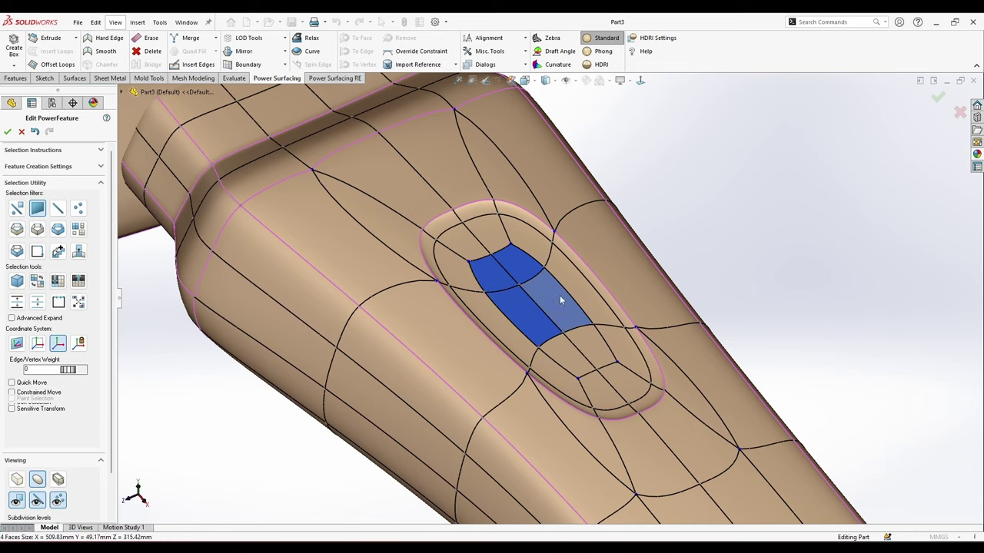
middle_click_drag(573, 367, 538, 287)
left_click_drag(535, 284, 541, 312)
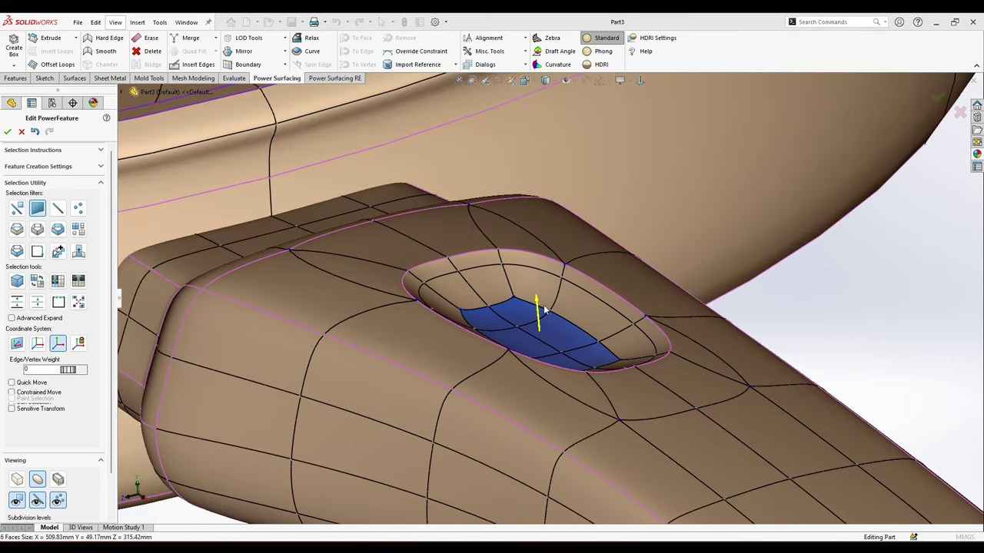
left_click(835, 315)
Try to erase the diagonal edge linking one corner of the recess's pan-side end to the handle neck.
middle_click_drag(835, 315, 868, 381)
scroll(617, 402, "up", 3)
middle_click_drag(617, 401, 576, 325)
scroll(392, 328, "down", 2)
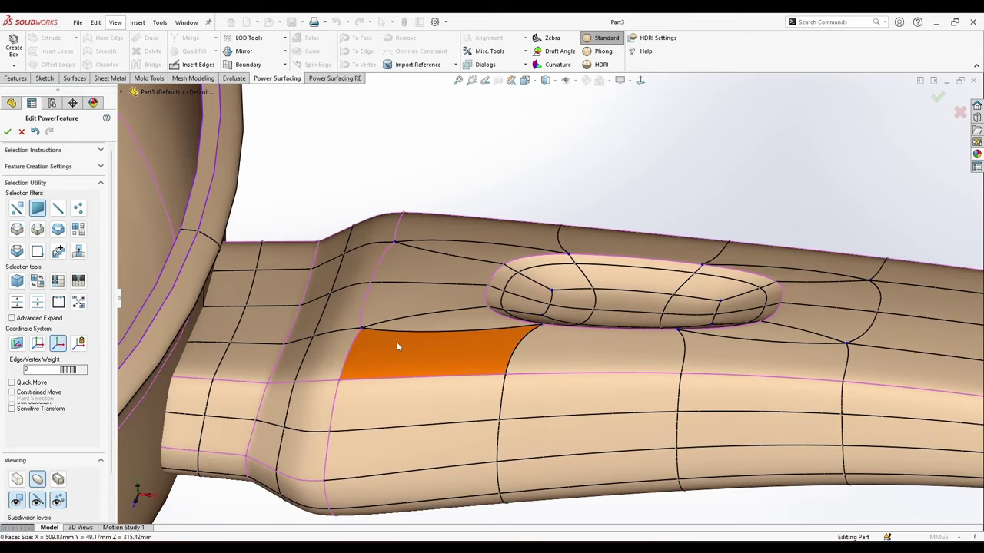
left_click(407, 320)
right_click(418, 309)
left_click(429, 294)
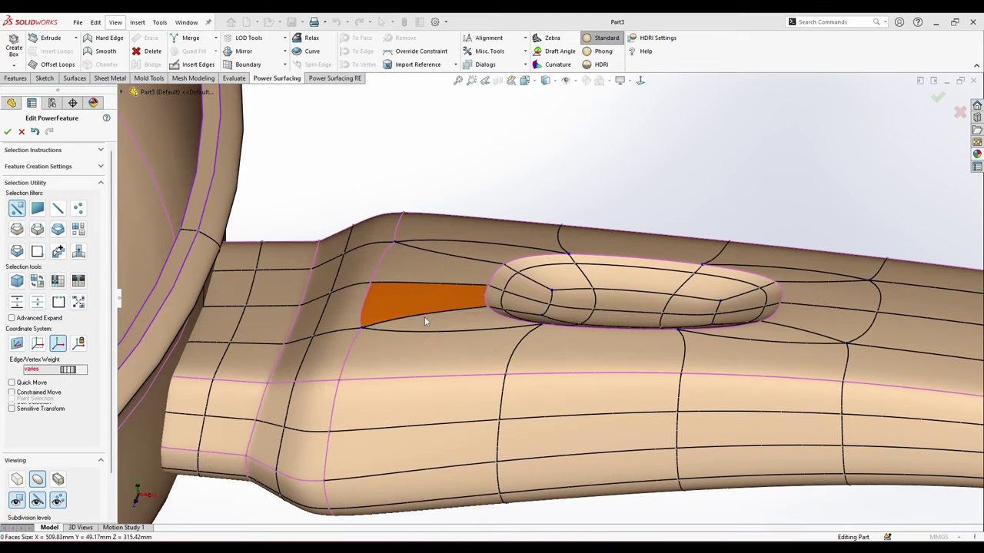
left_click(424, 315)
right_click(425, 315)
left_click(538, 351)
Try to erase the mirrored diagonal edge at the recess's pan-side end, and undo both erasures.
mouse_move(492, 347)
middle_mouse_down()
mouse_move(496, 375)
mouse_move(430, 406)
mouse_move(478, 392)
middle_mouse_up()
left_click(459, 224)
right_click(459, 224)
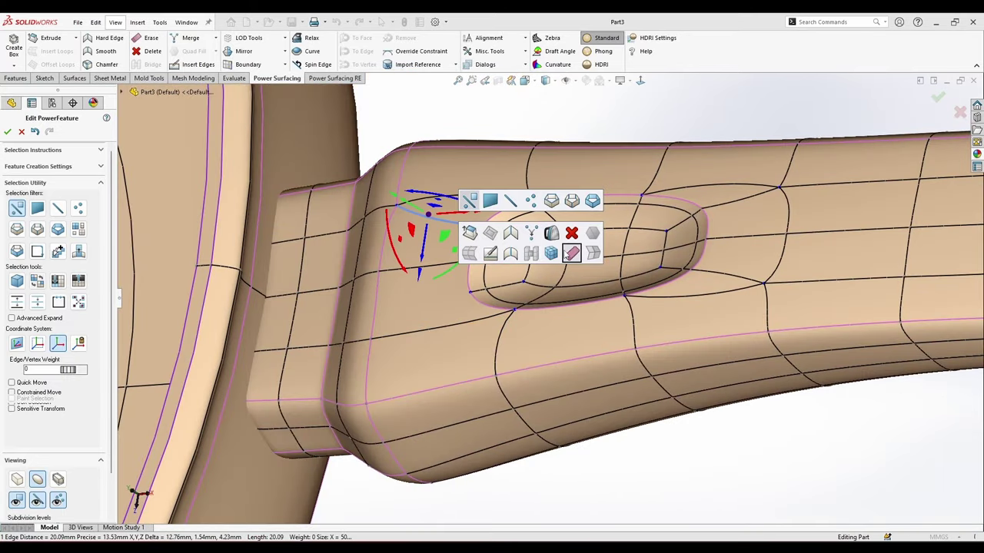
left_click(572, 250)
mouse_move(565, 327)
middle_mouse_down()
mouse_move(552, 358)
mouse_move(627, 434)
mouse_move(617, 505)
mouse_move(625, 520)
mouse_move(576, 217)
mouse_move(604, 218)
mouse_move(591, 194)
mouse_move(582, 202)
middle_mouse_up()
scroll(530, 228, "down", 1)
key("ctrl+z")
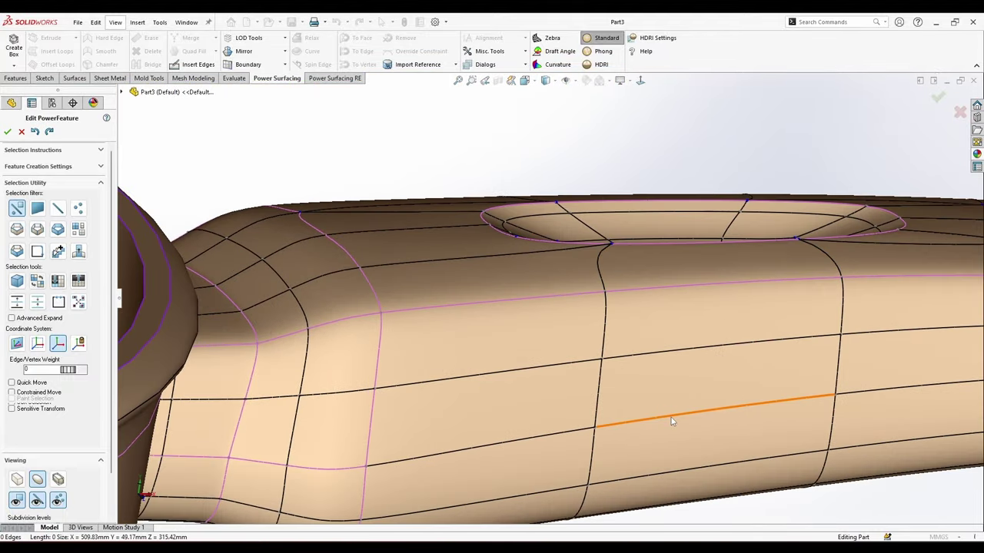
Select both diagonal edges between the handle neck and the recess, and erase them together.
left_click(401, 251)
right_click(347, 215)
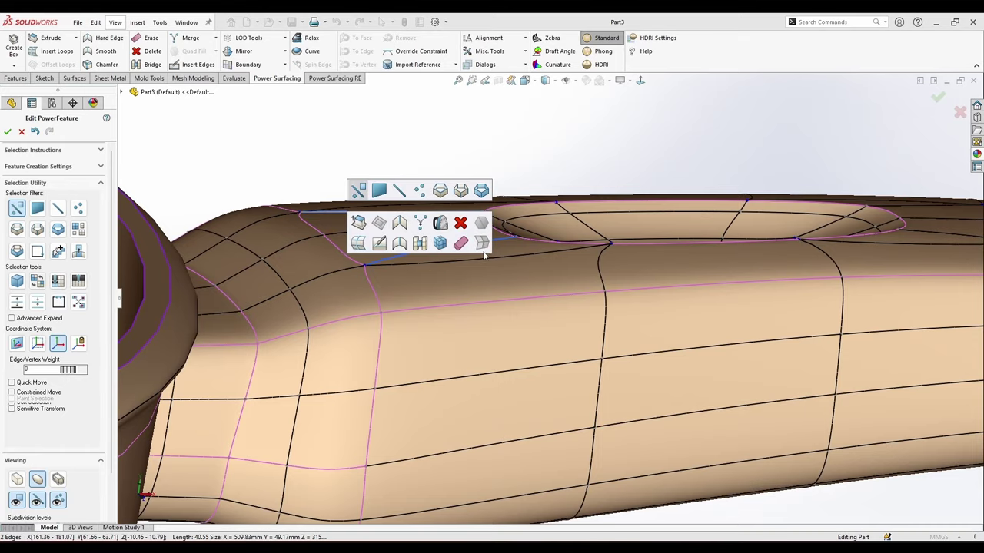
left_click(460, 244)
Check the whole pan and accept the Power Surfacing edit to convert the mesh into solid geometry.
scroll(608, 271, "up", 4)
mouse_move(608, 271)
middle_mouse_down()
mouse_move(639, 301)
mouse_move(720, 333)
middle_mouse_up()
scroll(697, 224, "down", 2)
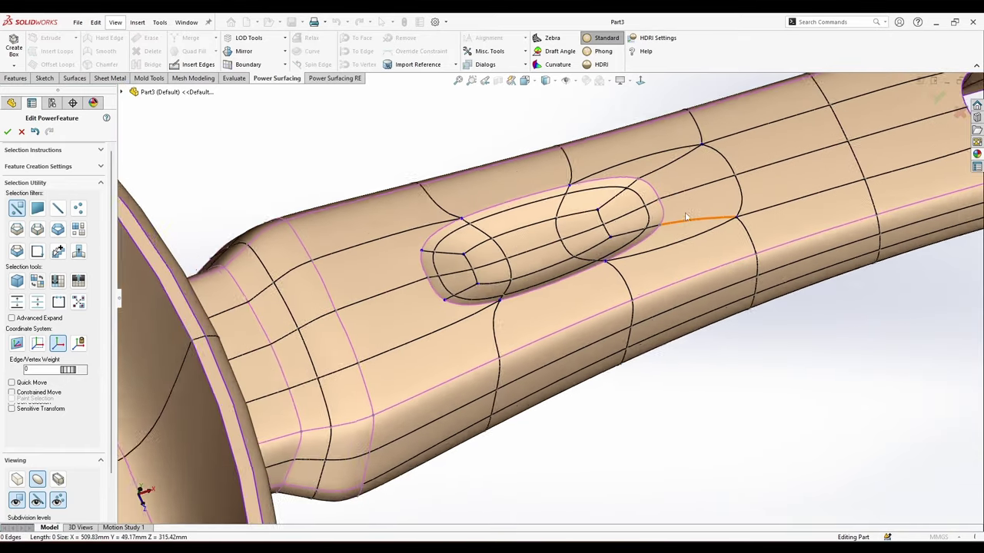
scroll(639, 288, "up", 7)
middle_click_drag(627, 368, 582, 301)
scroll(418, 351, "down", 3)
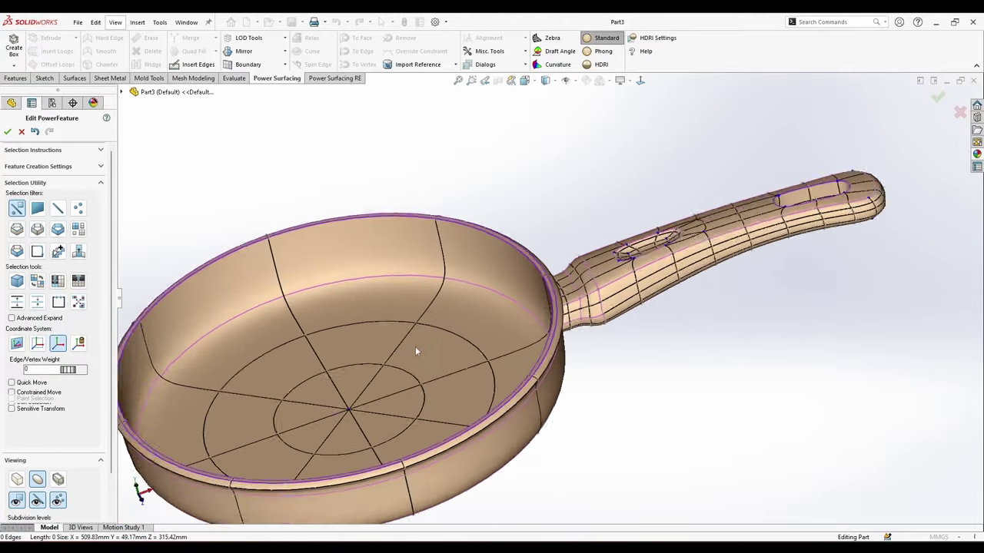
middle_click_drag(417, 351, 515, 308, "ctrl")
scroll(514, 302, "up", 1)
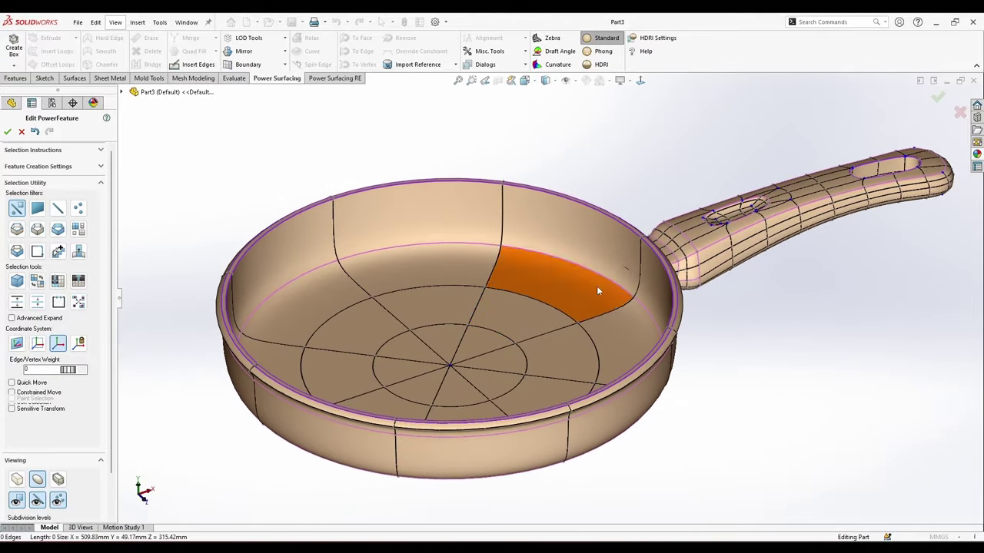
left_click(937, 98)
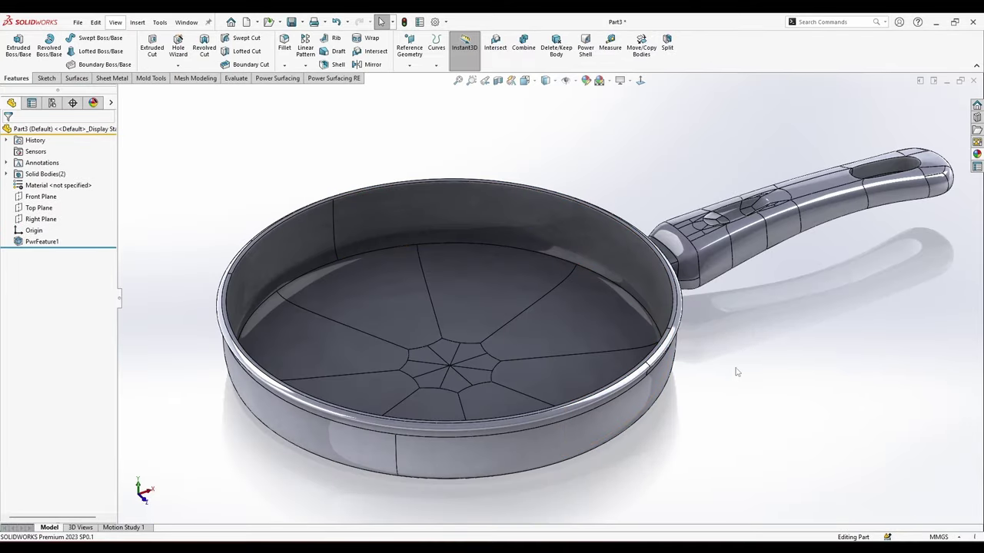
Apply a black plastic appearance to the entire part.
middle_click_drag(736, 372, 652, 370)
scroll(615, 307, "up", 2)
scroll(753, 289, "down", 4)
scroll(583, 293, "up", 3)
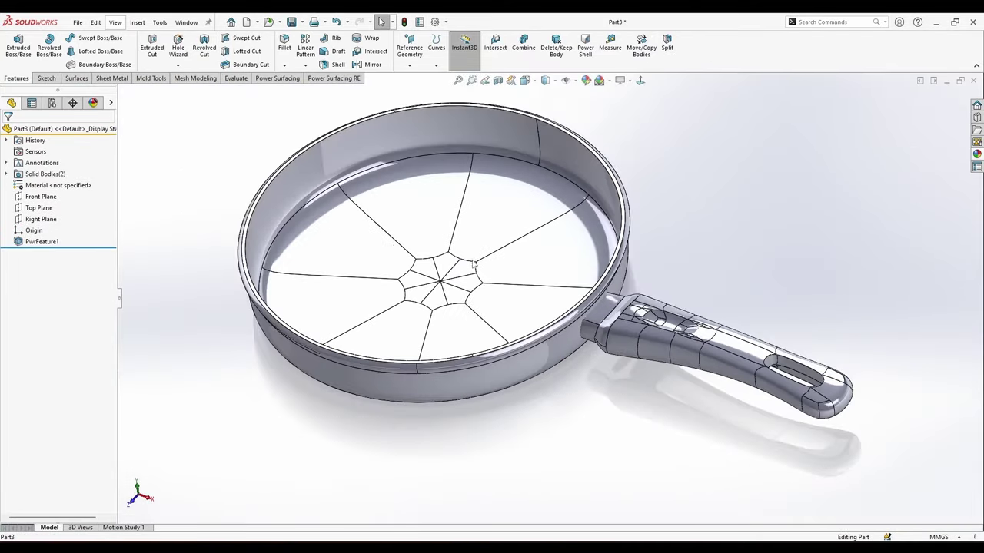
middle_click_drag(473, 264, 534, 237)
left_click(976, 154)
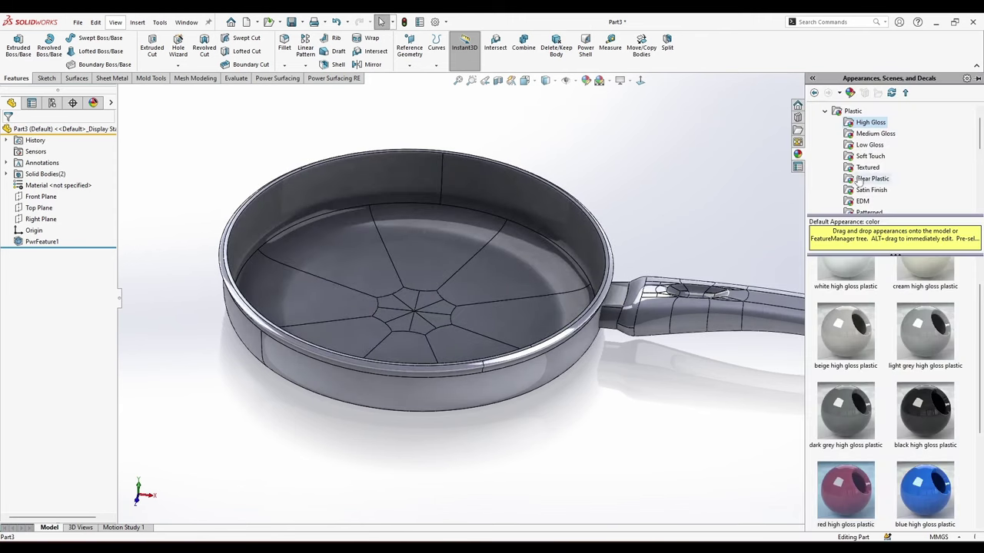
left_click_drag(859, 305, 505, 276)
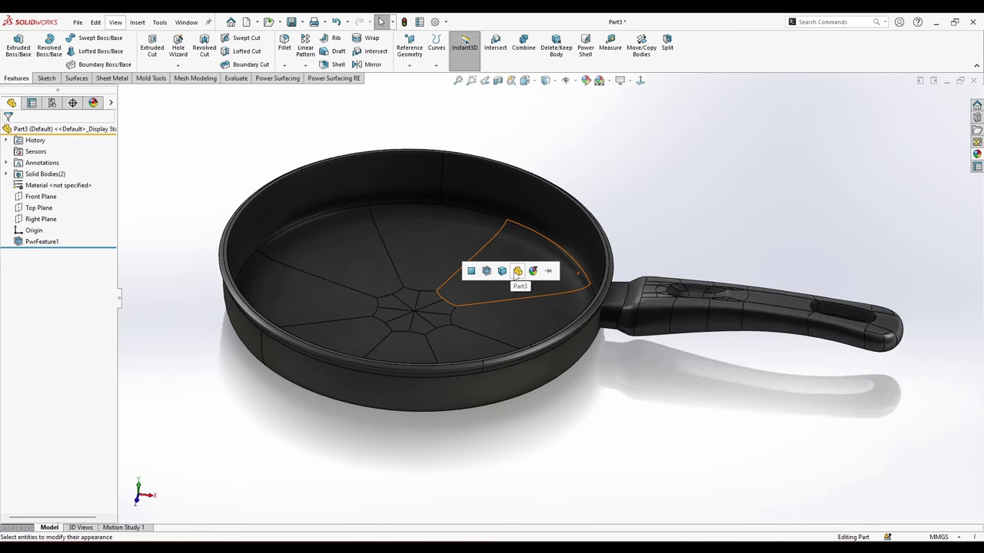
left_click(516, 270)
scroll(474, 369, "down", 3)
right_click(485, 360)
left_click(617, 336)
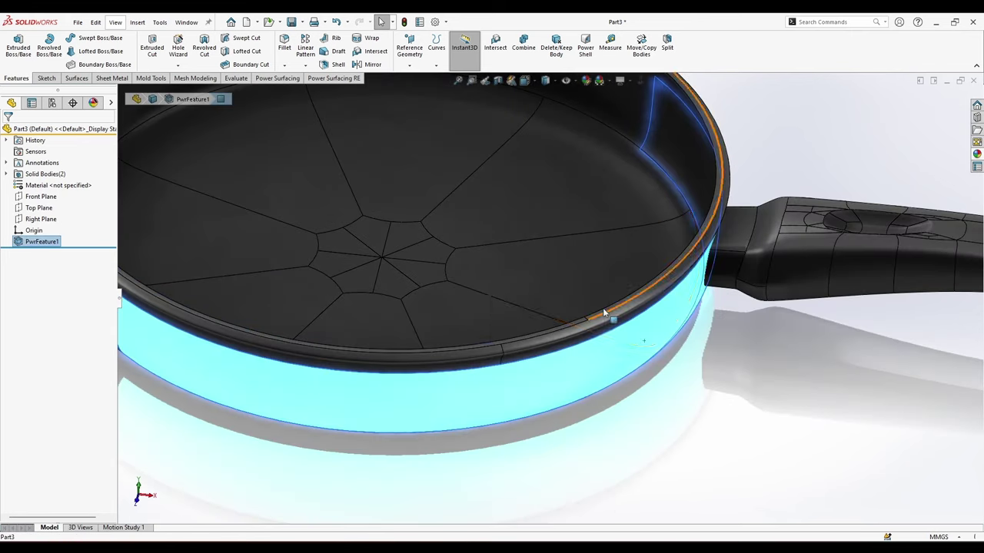
left_click(614, 322)
left_click(466, 357, "ctrl")
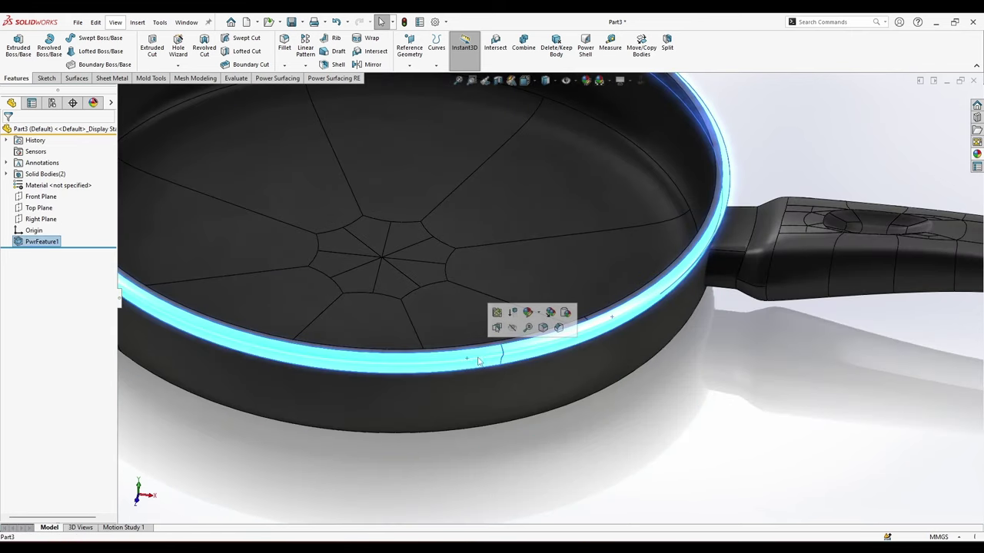
Select both narrow faces along the inner side of the pan's rim and apply the brushed chromium appearance to them.
scroll(514, 327, "up", 4)
scroll(515, 328, "down", 3)
left_click(558, 304)
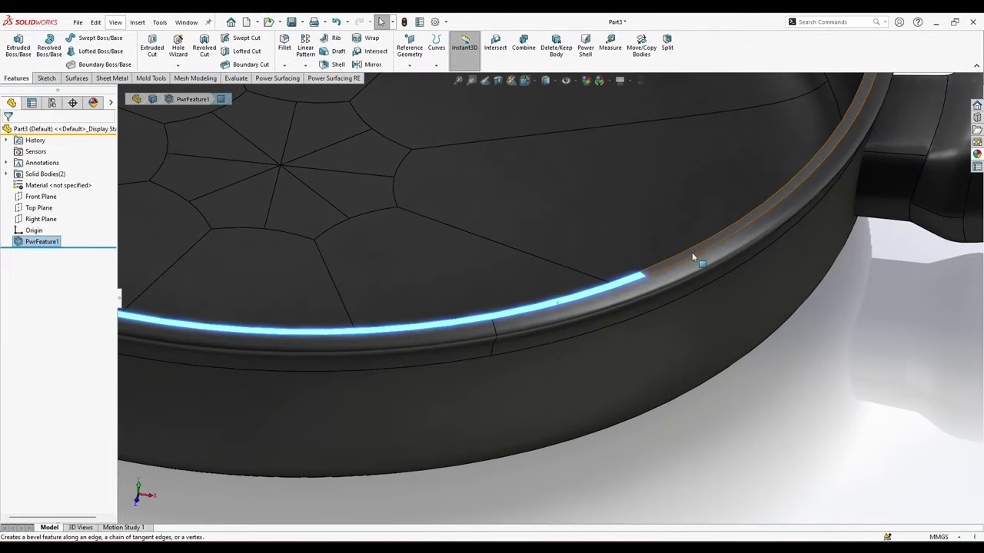
left_click(691, 254, "ctrl")
scroll(683, 248, "up", 6)
left_click(977, 155)
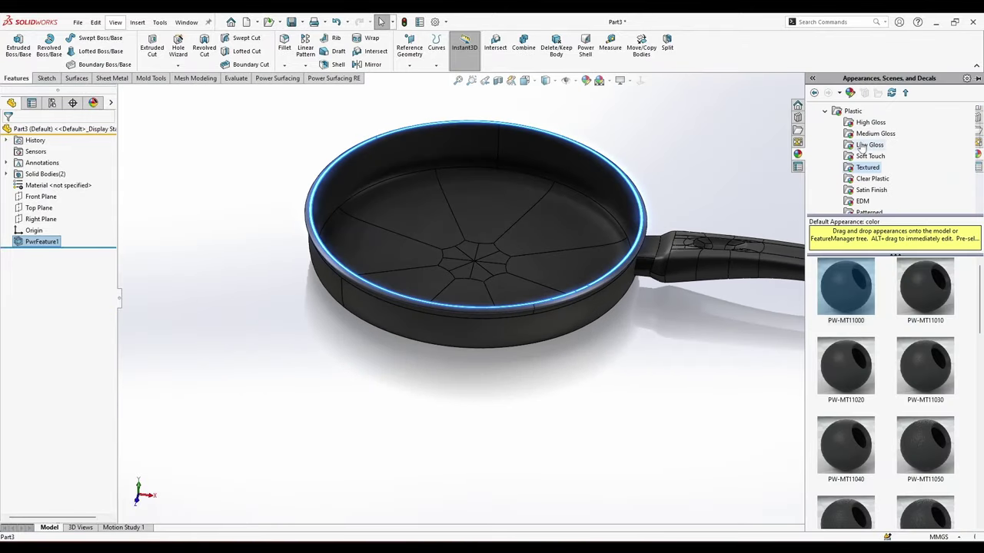
left_click(826, 124)
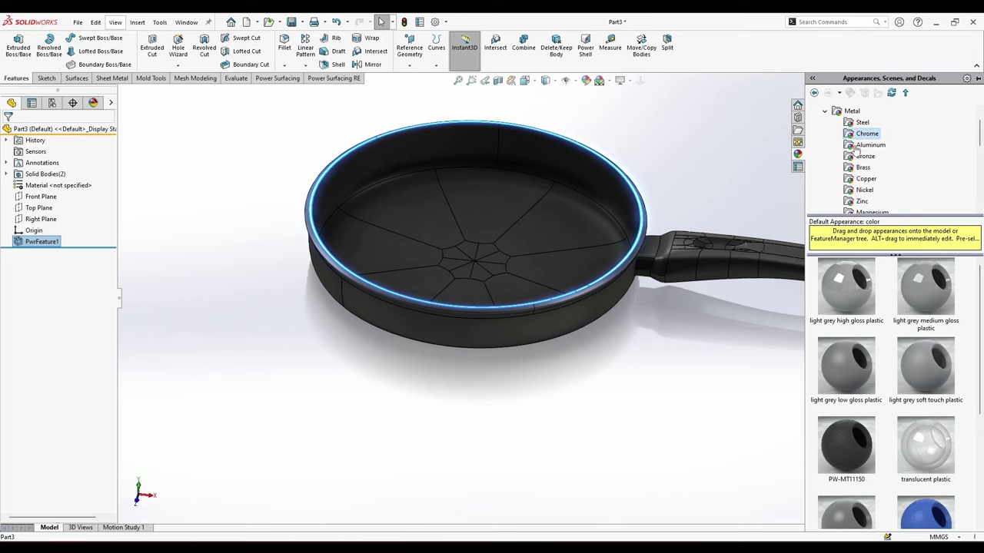
double_click(914, 304)
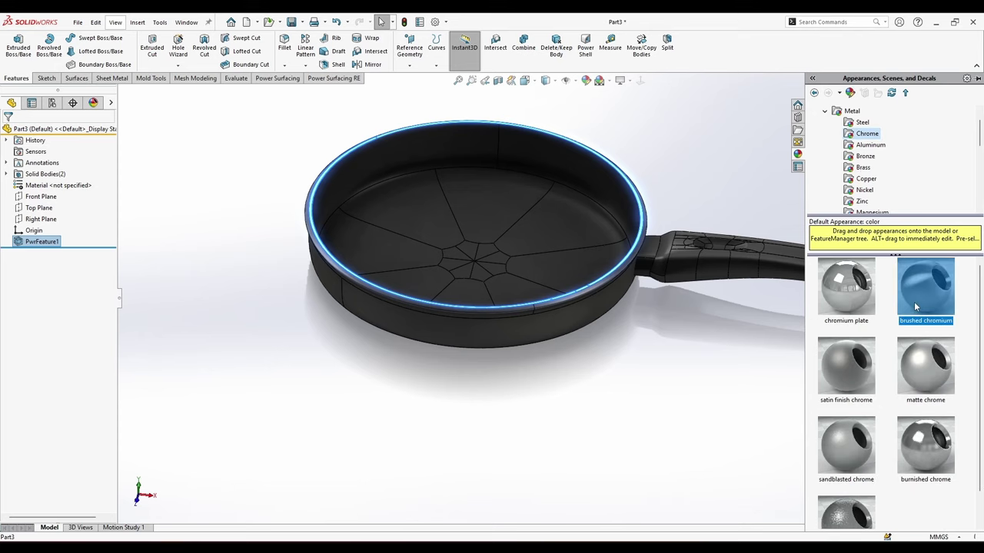
Reselect both halves of the narrow inner rim ring and apply the chromium plate appearance.
mouse_move(635, 318)
middle_mouse_down()
mouse_move(613, 324)
mouse_move(624, 365)
middle_mouse_up()
scroll(637, 325, "down", 3)
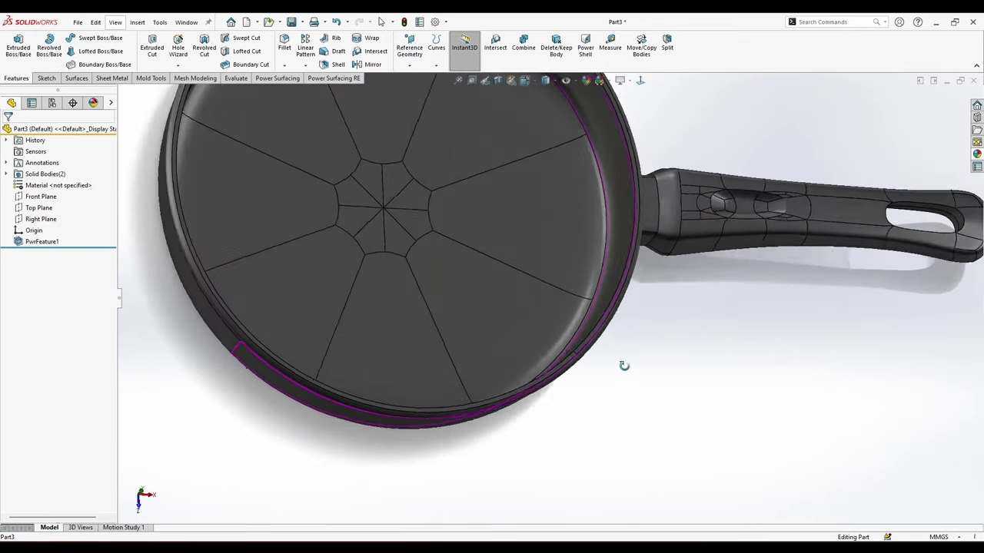
scroll(587, 278, "down", 5)
left_click(532, 319)
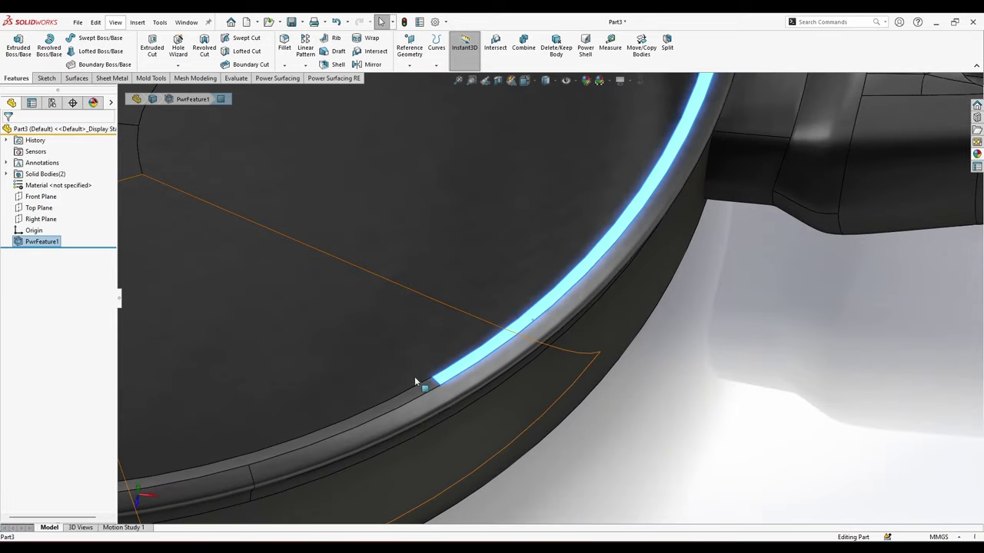
left_click(390, 409, "ctrl")
scroll(386, 382, "up", 6)
left_click(977, 155)
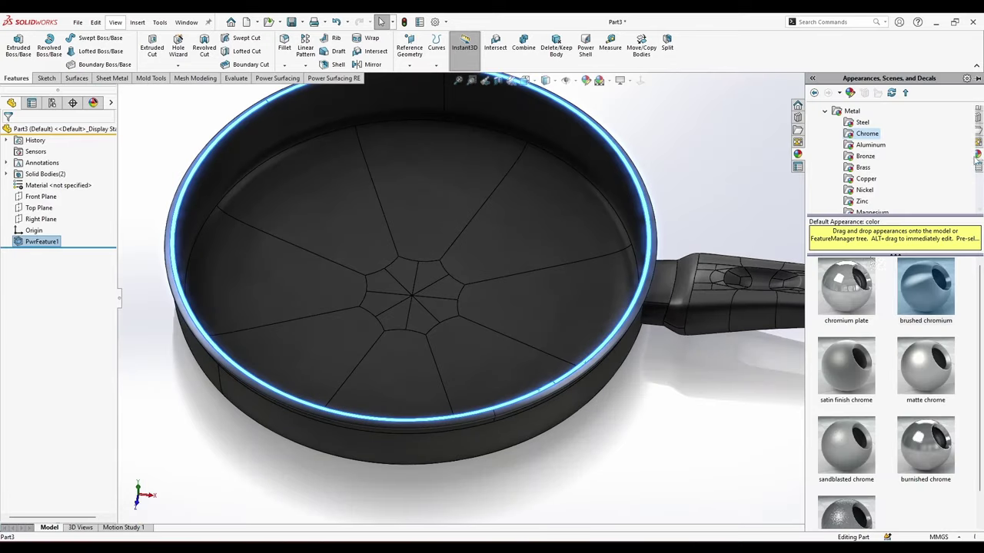
double_click(834, 308)
middle_click_drag(707, 394, 528, 278)
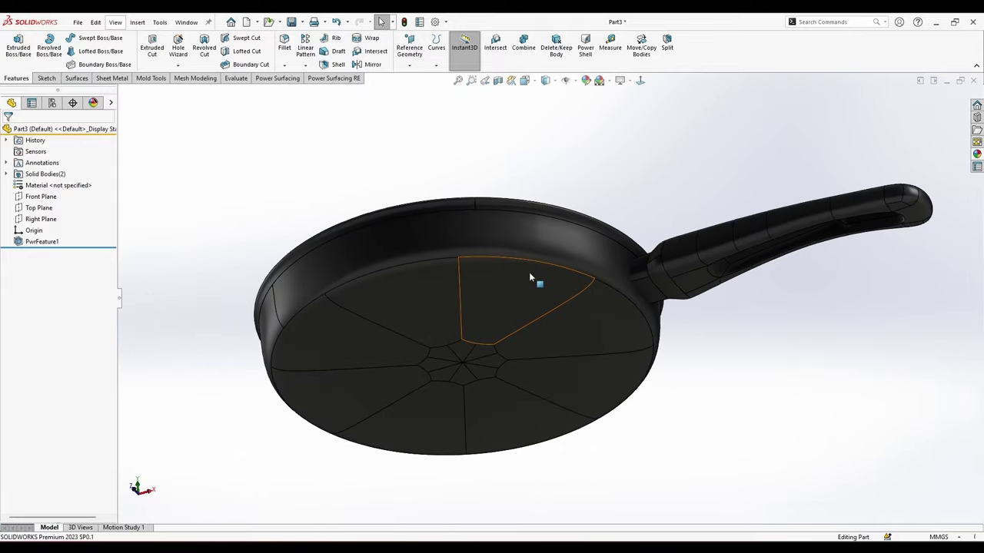
left_click(527, 284)
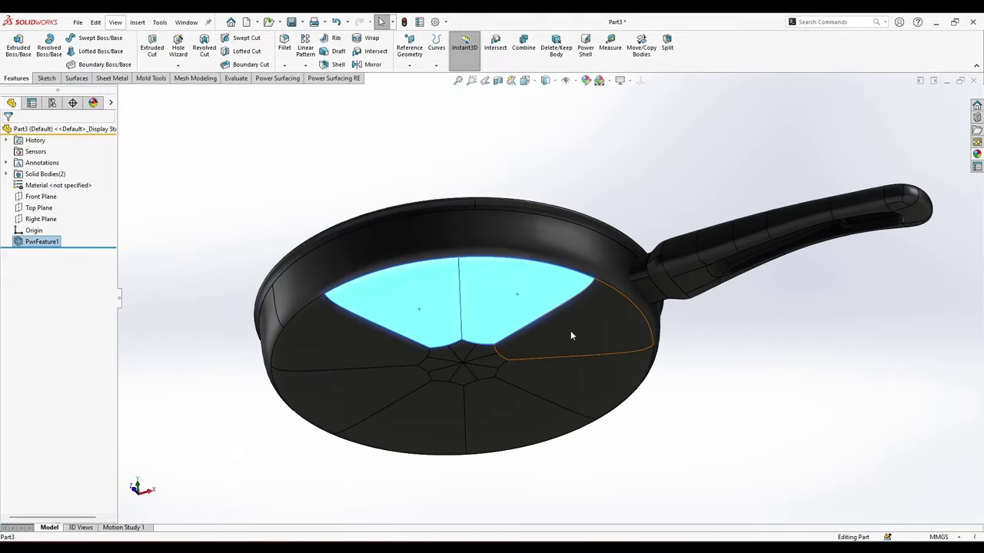
middle_click_drag(571, 335, 592, 384)
left_click(685, 422)
Apply the satin finish chrome appearance to both faces of the pan's outer side wall.
left_click(574, 296)
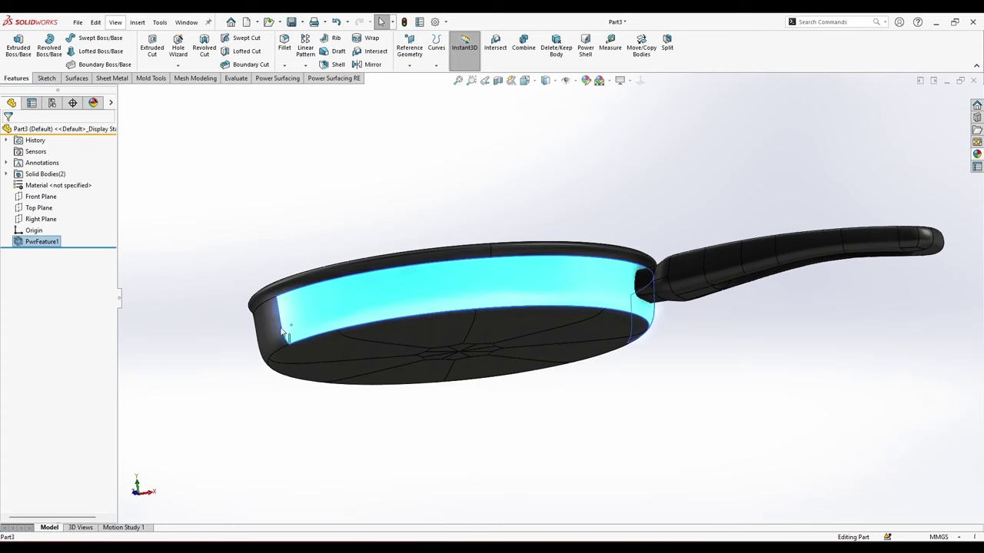
left_click(977, 156)
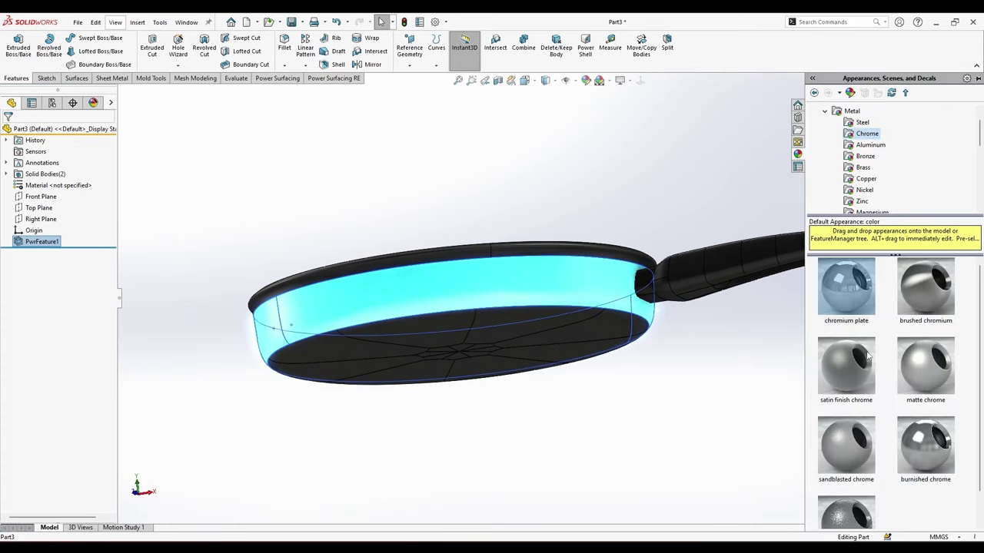
double_click(865, 356)
left_click(684, 358)
Examine the pan's new finish and the shape of the handle around its hanging hole.
middle_click_drag(656, 336, 698, 396)
scroll(579, 254, "down", 7)
middle_click(577, 254)
middle_click_drag(577, 254, 586, 170)
scroll(580, 128, "up", 2)
middle_click(783, 247)
scroll(784, 179, "up", 3)
scroll(647, 276, "down", 7)
middle_click(606, 298)
middle_click_drag(606, 297, 604, 254)
scroll(635, 265, "up", 3)
Fillet the top edge of the handle's hanging hole with a 1 mm radius, leaving out the underside edge.
middle_click_drag(503, 285, 488, 317)
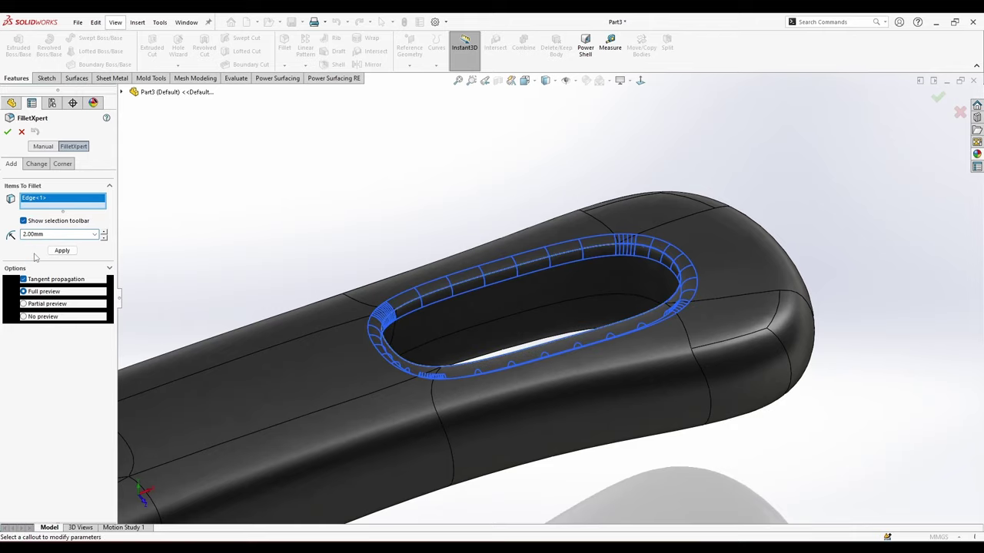
middle_click_drag(366, 296, 360, 320)
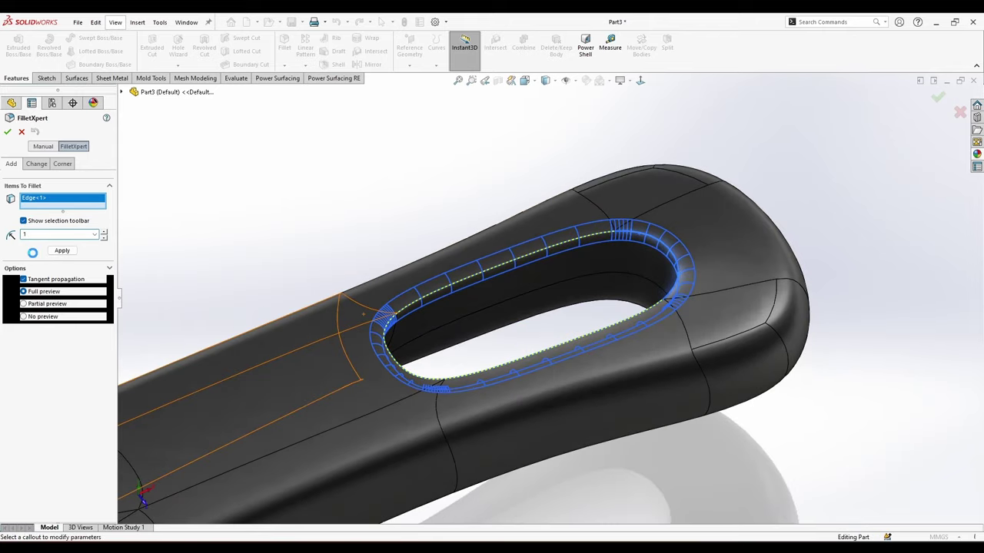
middle_click_drag(110, 269, 817, 384)
left_click(816, 385)
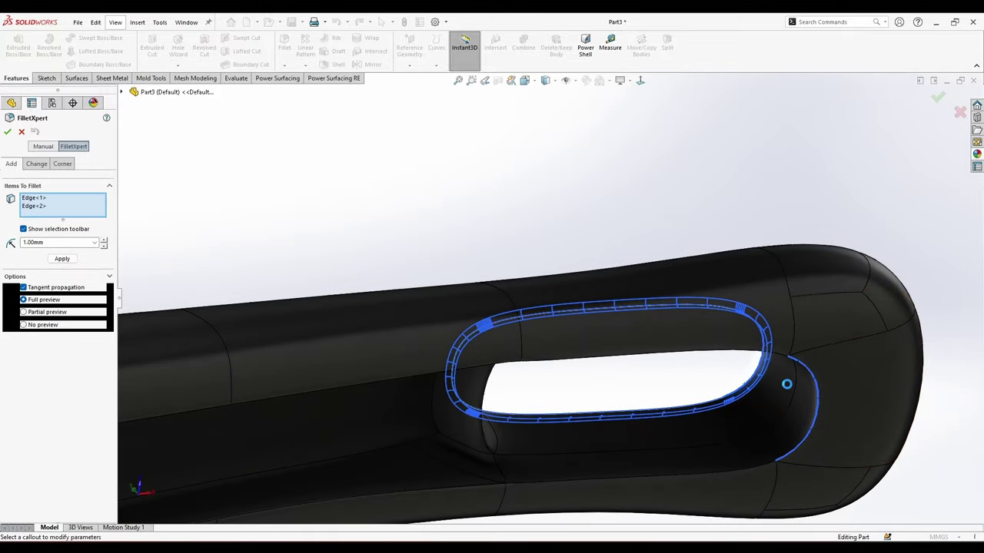
left_click(809, 372)
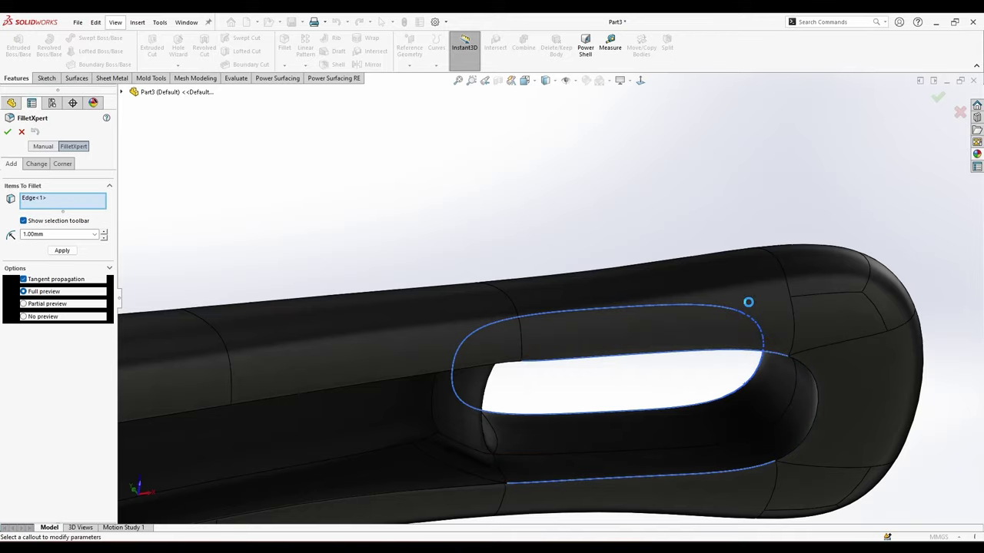
middle_click_drag(721, 273, 749, 508)
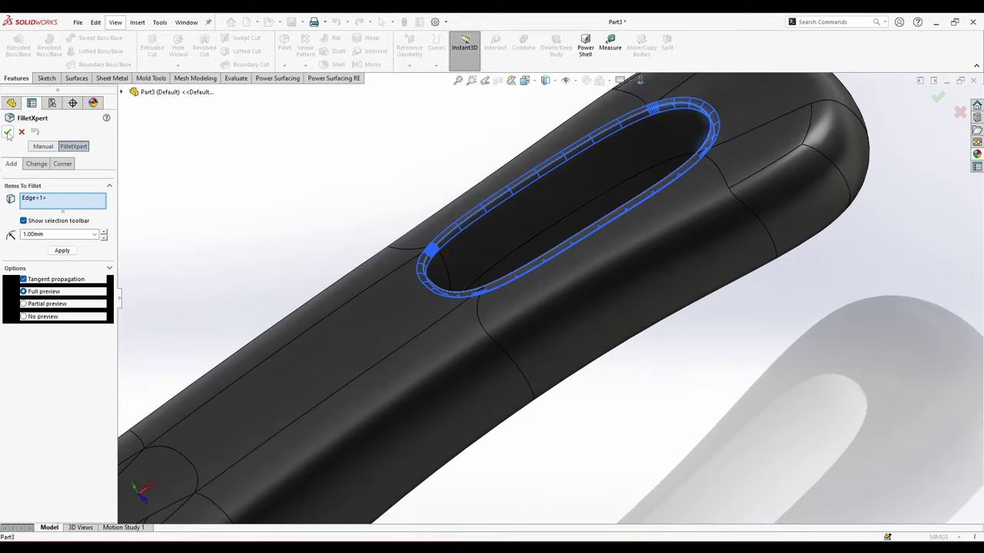
Examine the fillet on the handle's hole, the whole pan and the groove on the handle's underside.
middle_click_drag(407, 145, 622, 473)
scroll(719, 484, "down", 5)
middle_click_drag(804, 433, 814, 373)
scroll(814, 374, "up", 7)
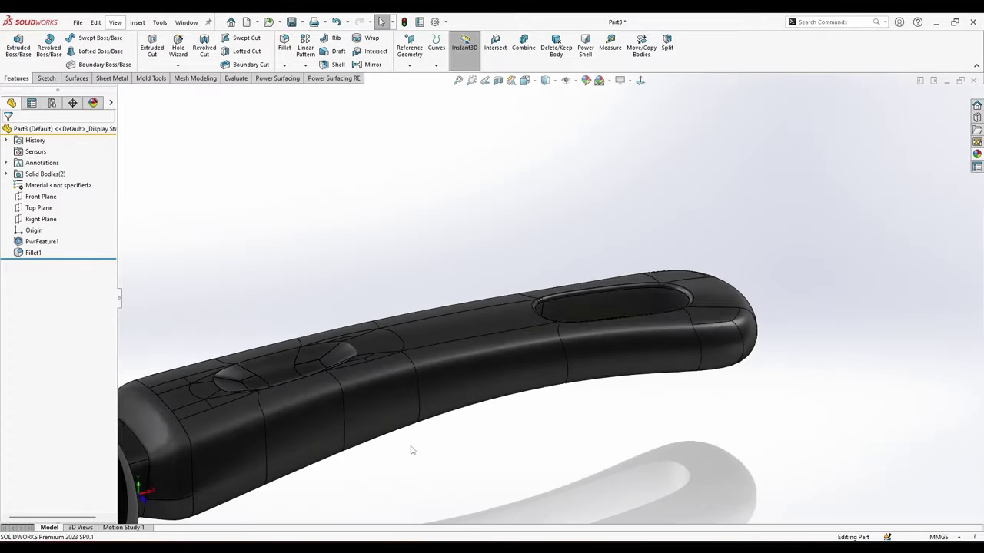
scroll(415, 431, "up", 6)
middle_click_drag(416, 405, 576, 410, "ctrl")
scroll(577, 408, "down", 3)
scroll(584, 377, "up", 1)
middle_click_drag(586, 374, 650, 375, "ctrl")
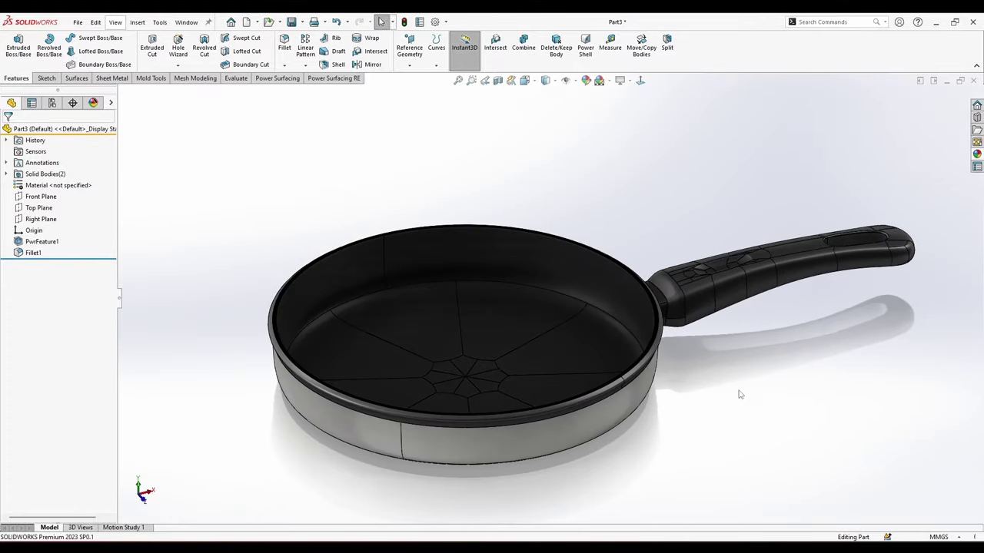
middle_click_drag(740, 395, 649, 268)
scroll(621, 257, "down", 4)
scroll(730, 303, "up", 9)
middle_click_drag(744, 290, 868, 340)
scroll(706, 328, "down", 3)
scroll(551, 266, "down", 2)
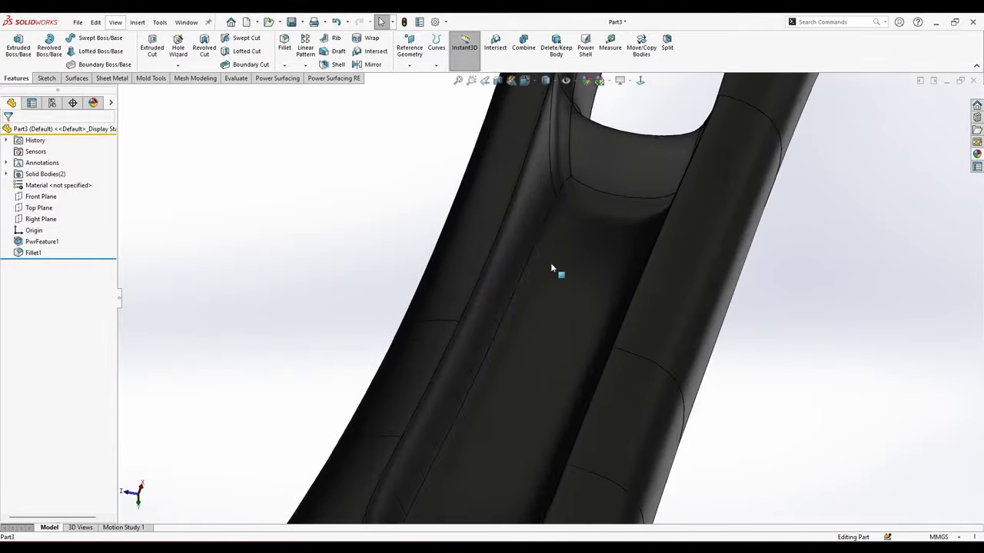
Switch the scene to a plain white background while viewing the handle's underside.
middle_click_drag(551, 265, 612, 108)
scroll(613, 107, "up", 4)
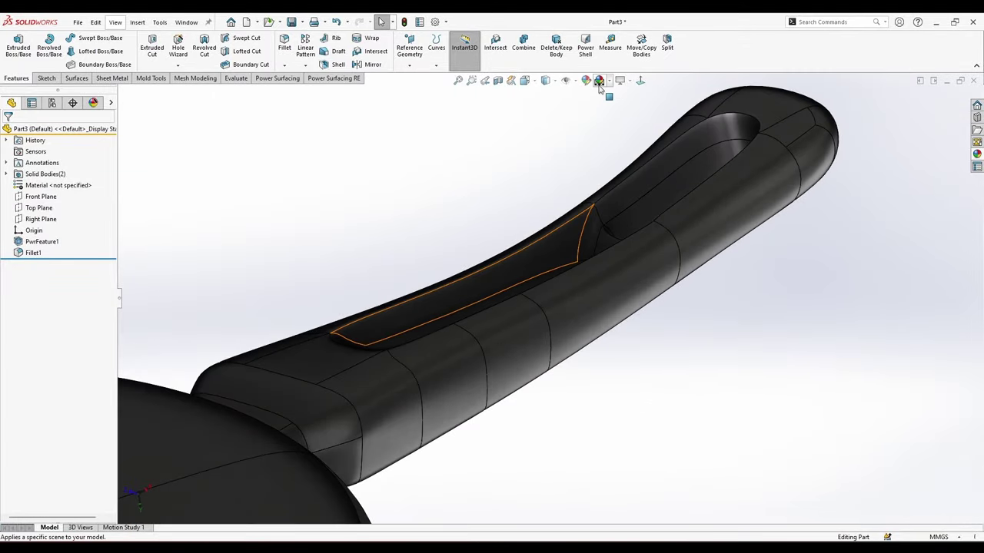
left_click(599, 84)
middle_click_drag(520, 164, 466, 297)
scroll(431, 322, "down", 2)
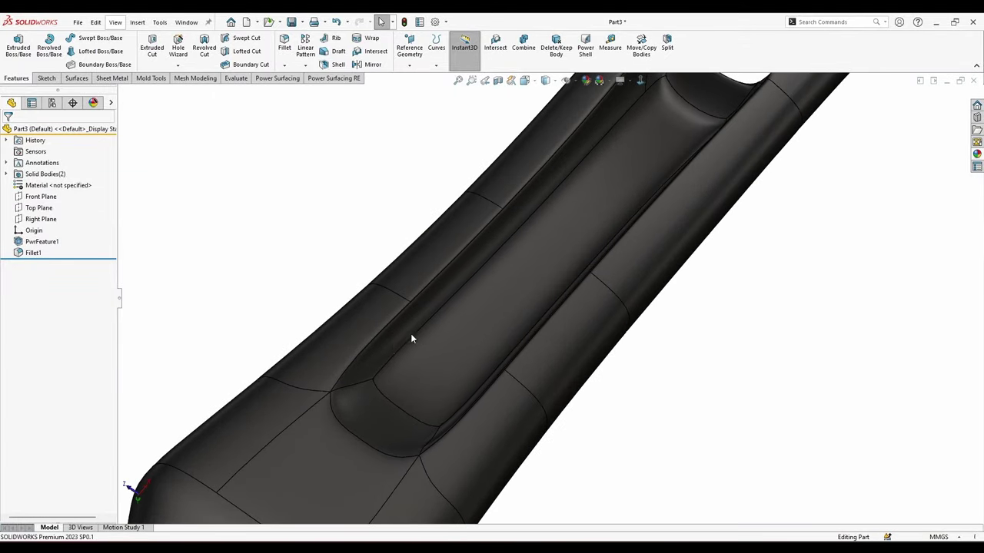
Reopen the Power Surfacing feature and make the long edges on both sides of the handle's underside groove hard.
scroll(602, 260, "up", 4)
middle_click_drag(602, 259, 541, 315)
scroll(621, 177, "down", 3)
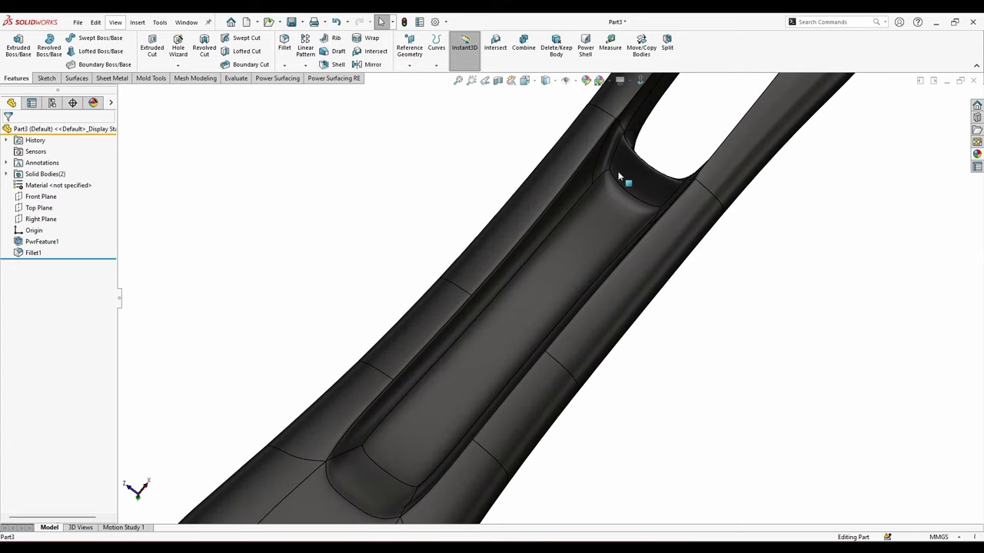
middle_click_drag(620, 178, 598, 129)
right_click(578, 172)
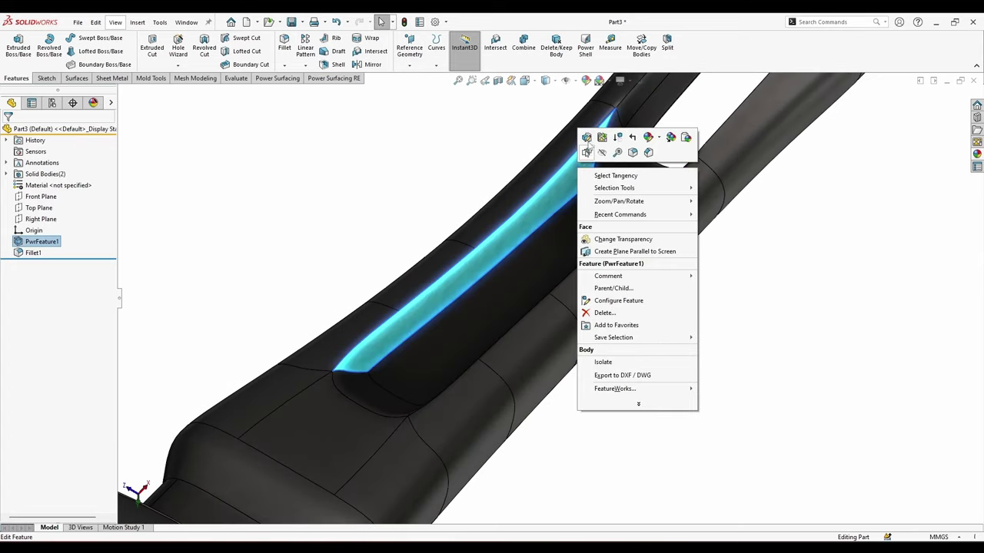
left_click(587, 141)
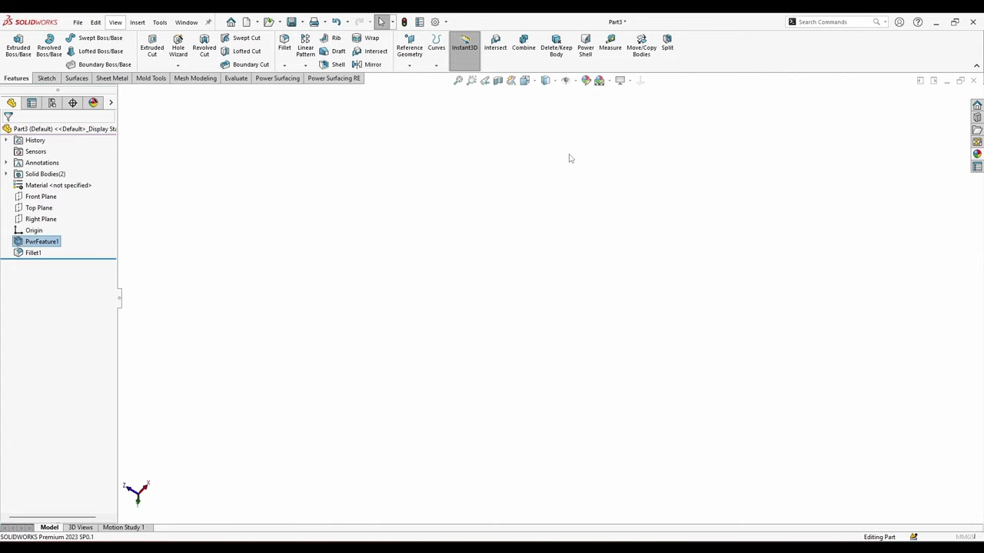
right_click(540, 249)
scroll(544, 248, "up", 1)
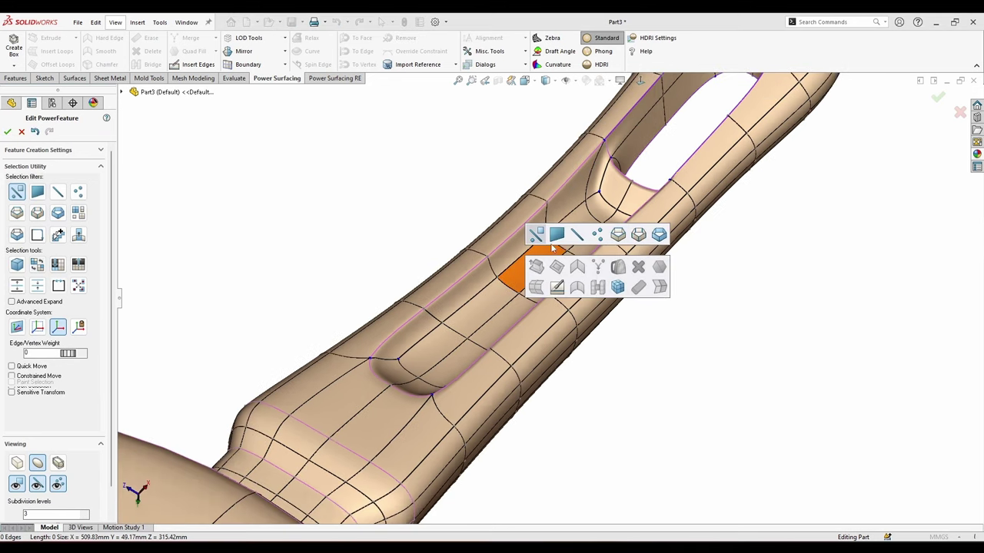
left_click(618, 235)
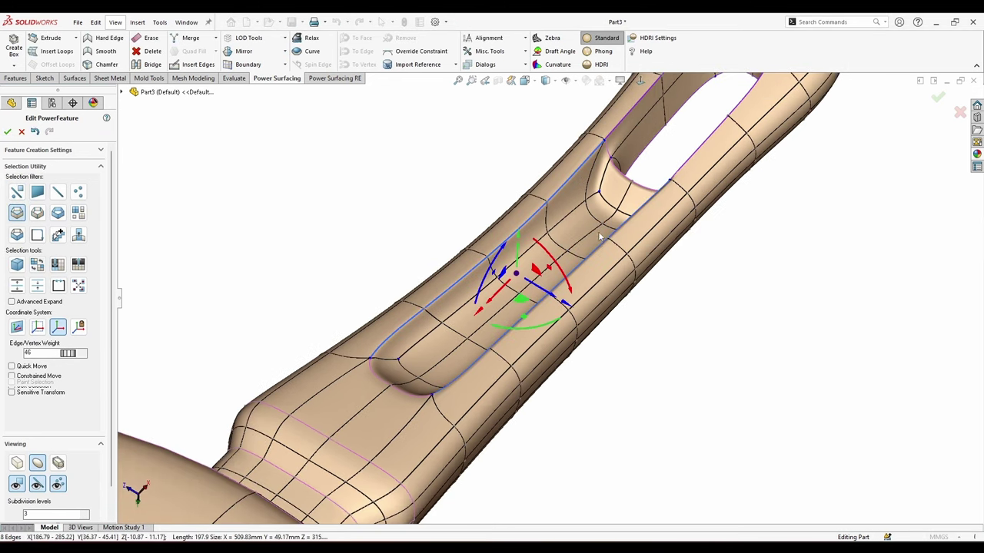
Make the two edges at the underside groove's pan-side end hard and accept the Power Surfacing edit.
scroll(615, 175, "down", 1)
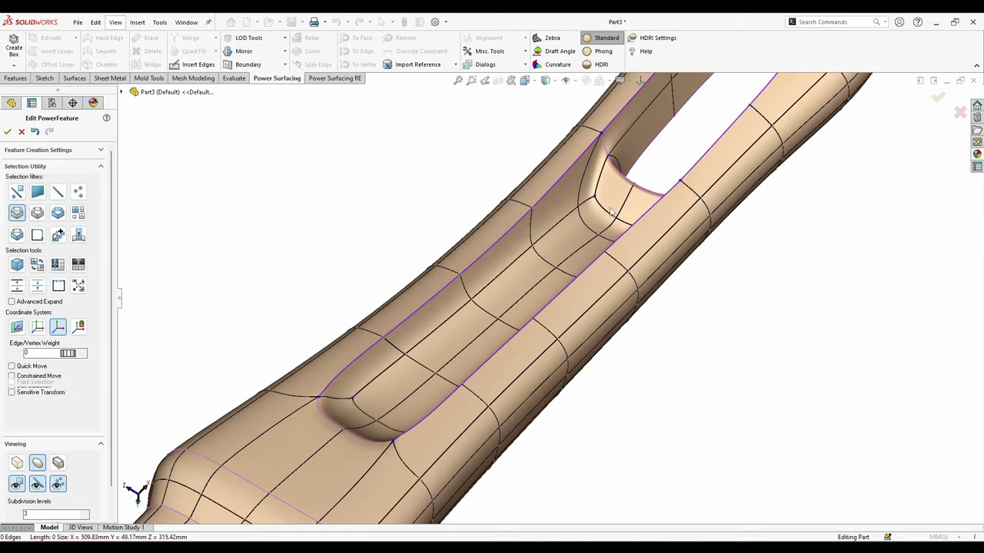
middle_click_drag(607, 219, 651, 260)
scroll(582, 163, "down", 1)
scroll(582, 157, "down", 3)
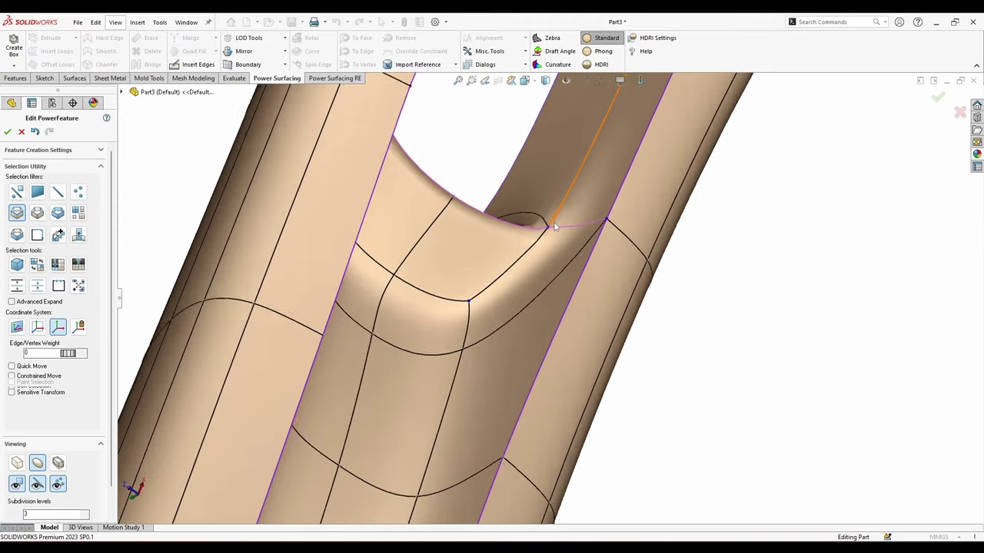
middle_click_drag(581, 158, 568, 213)
scroll(569, 215, "up", 2)
scroll(604, 197, "down", 3)
scroll(557, 311, "up", 4)
middle_click_drag(557, 312, 691, 313)
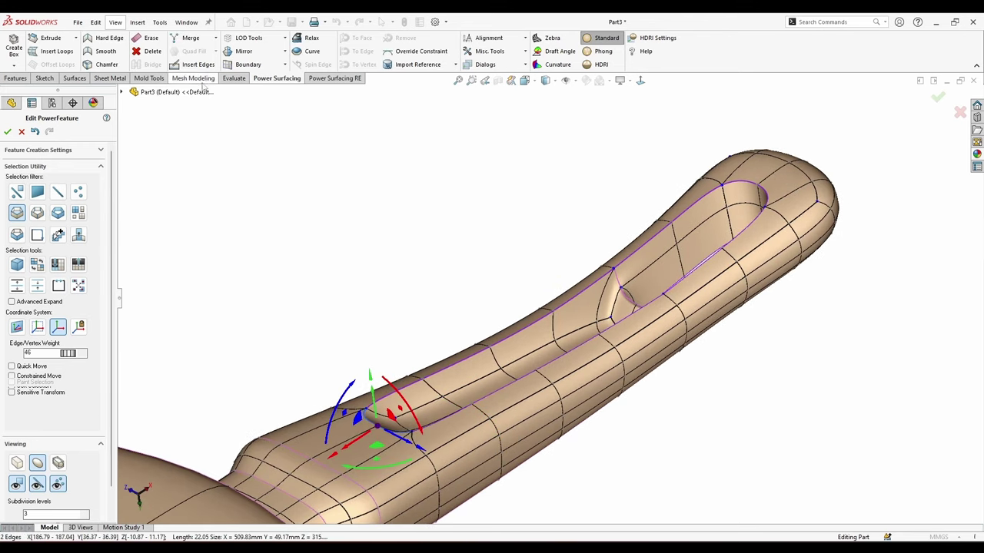
left_click(938, 97)
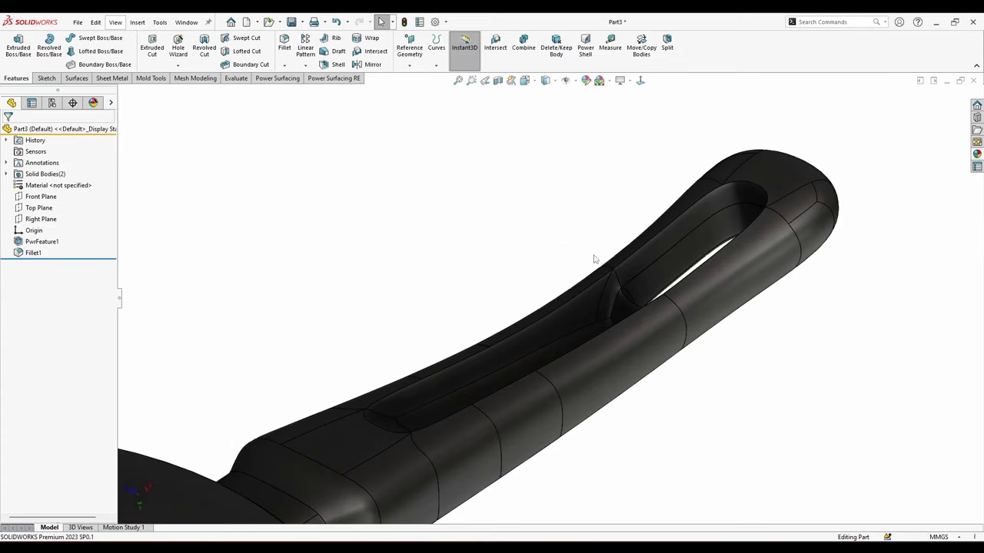
Fillet the edge loop around the opening on the handle's underside, spanning the groove and the hole, with a 1 mm radius.
middle_click_drag(695, 226, 688, 265)
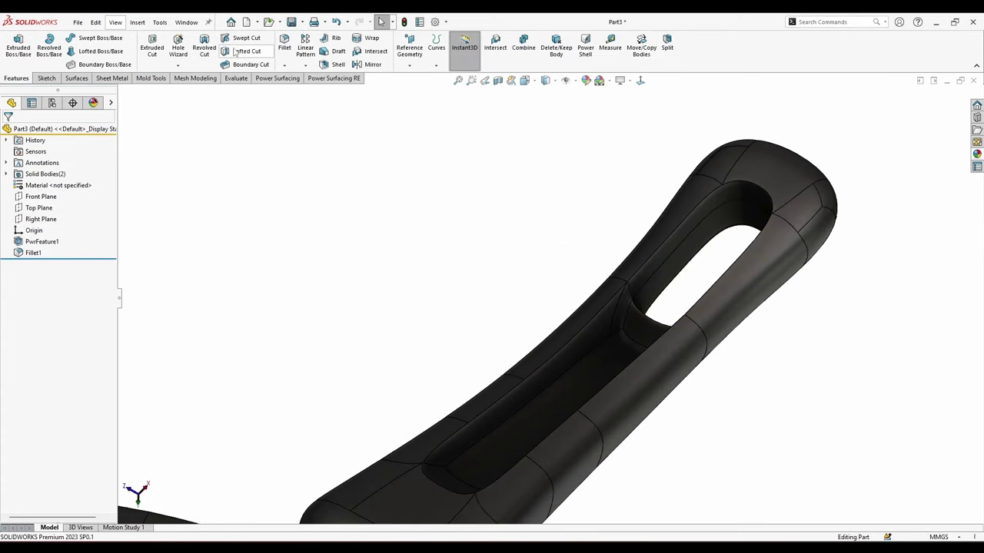
left_click(283, 42)
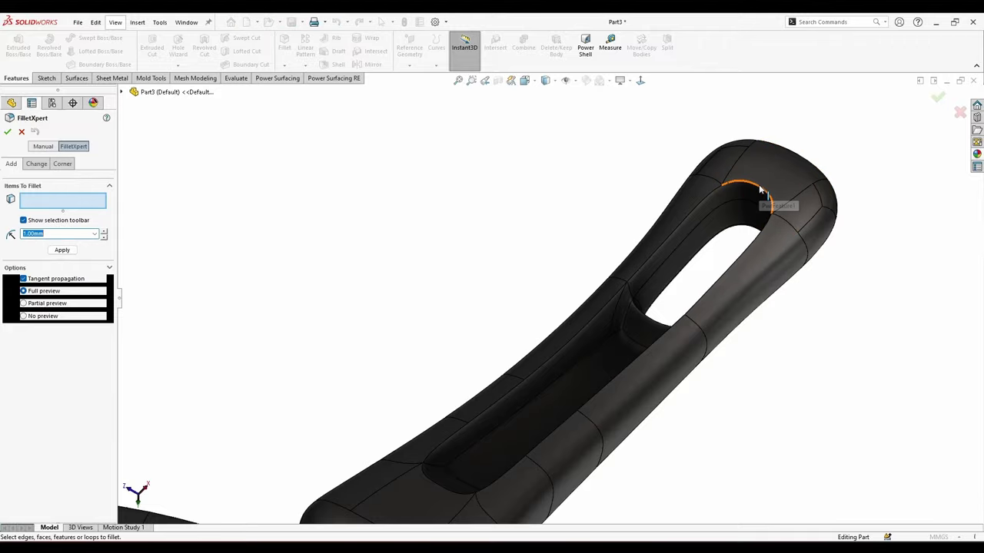
scroll(714, 301, "down", 3)
middle_click_drag(715, 301, 701, 336)
scroll(729, 402, "up", 4)
scroll(735, 376, "down", 2)
scroll(735, 376, "down", 1)
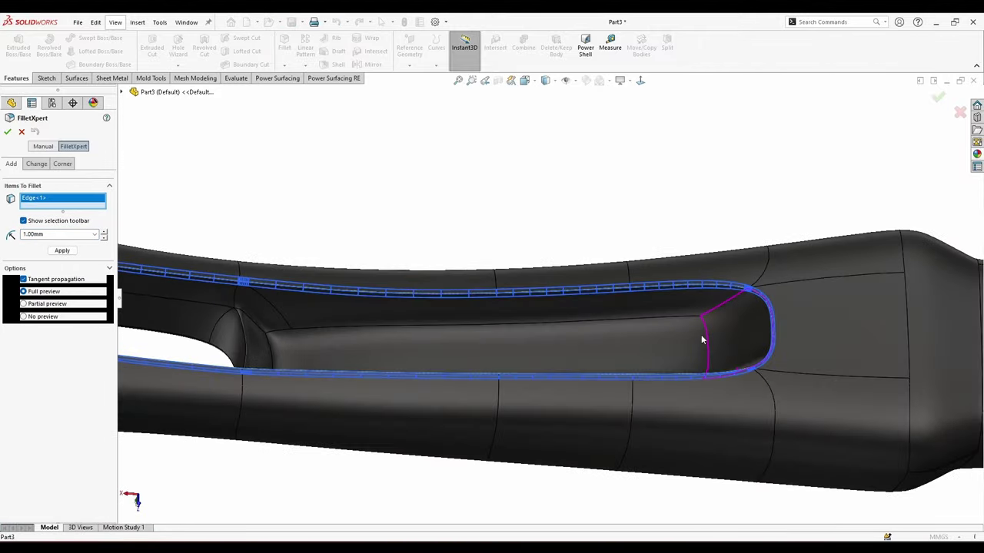
scroll(701, 336, "up", 1)
left_click_drag(52, 234, 3, 250)
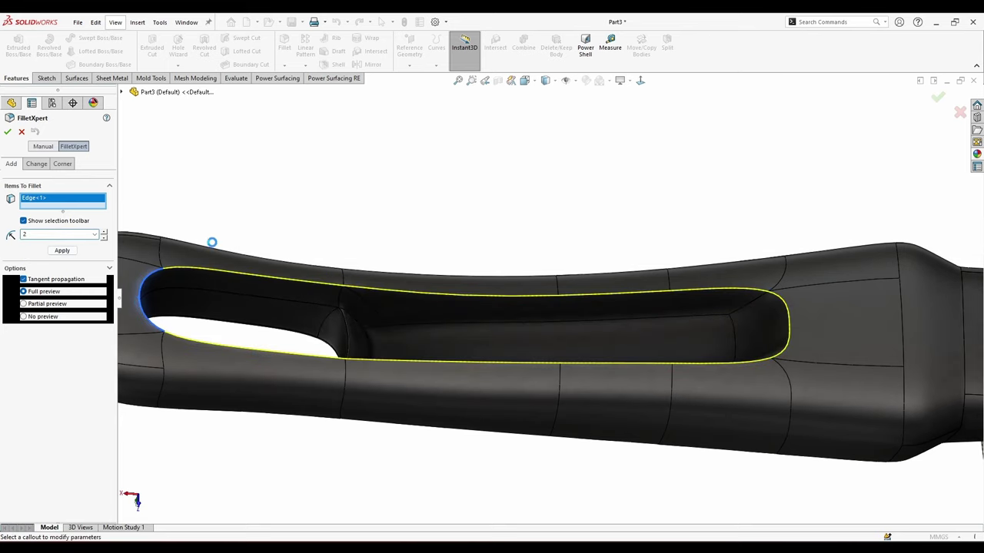
scroll(441, 292, "up", 2)
middle_click_drag(441, 292, 435, 274)
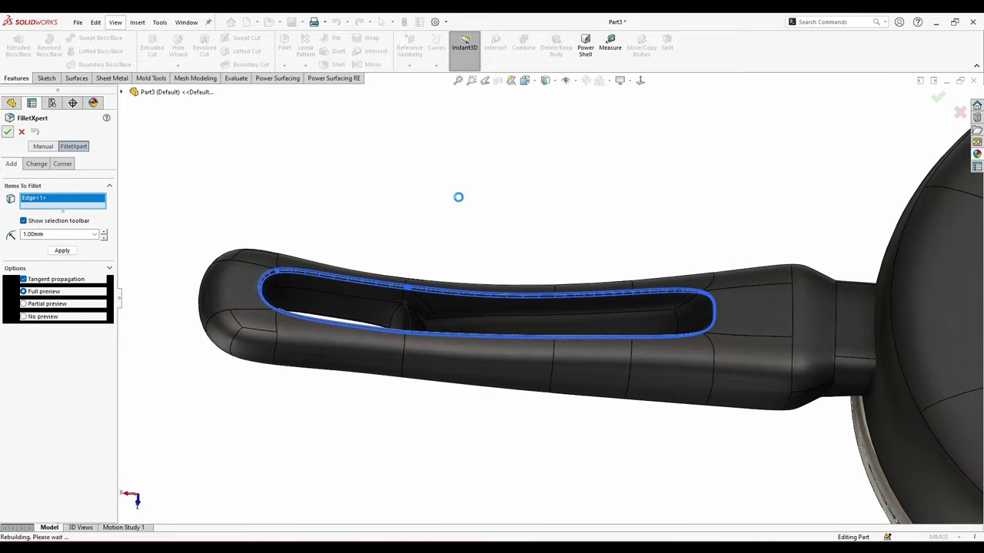
Remove the face-level appearance from the two light faces on the pan's inner floor.
middle_click_drag(441, 221, 568, 400)
middle_click_drag(423, 347, 653, 418, "ctrl")
middle_click_drag(653, 417, 643, 410)
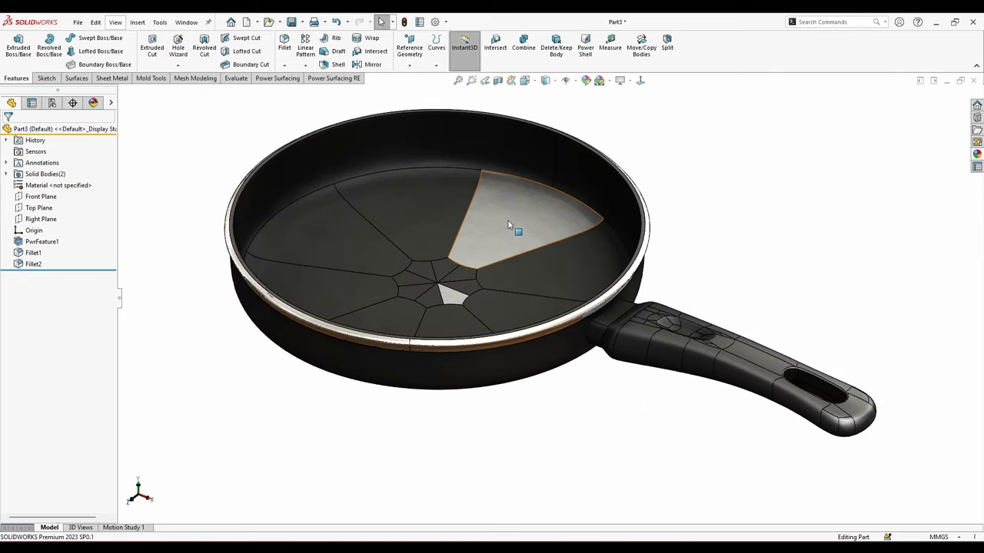
left_click(508, 219)
right_click(452, 301)
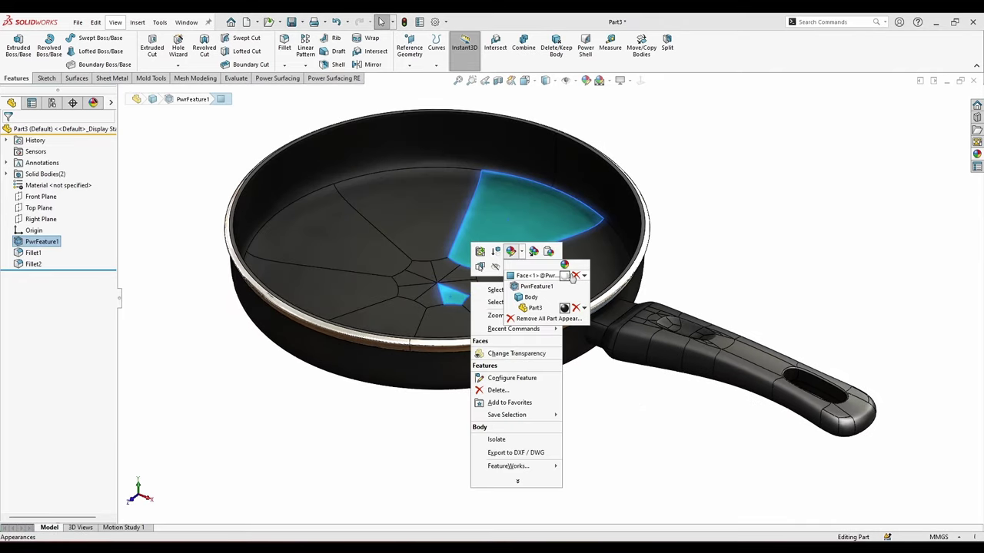
left_click(575, 276)
Turn on shadows in shaded mode and perspective for the model view.
middle_click_drag(743, 216, 745, 226)
middle_click_drag(765, 139, 757, 227)
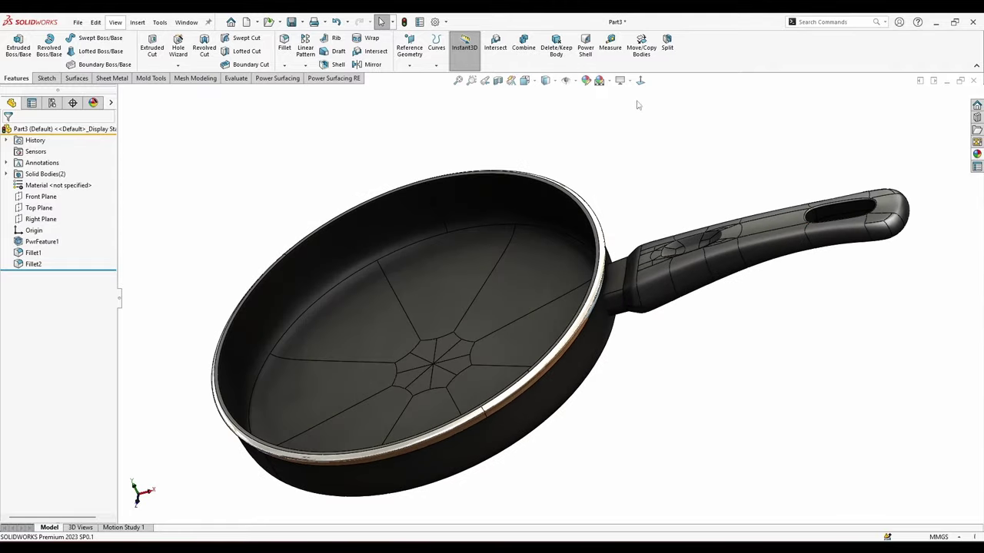
left_click(638, 108)
left_click(644, 132)
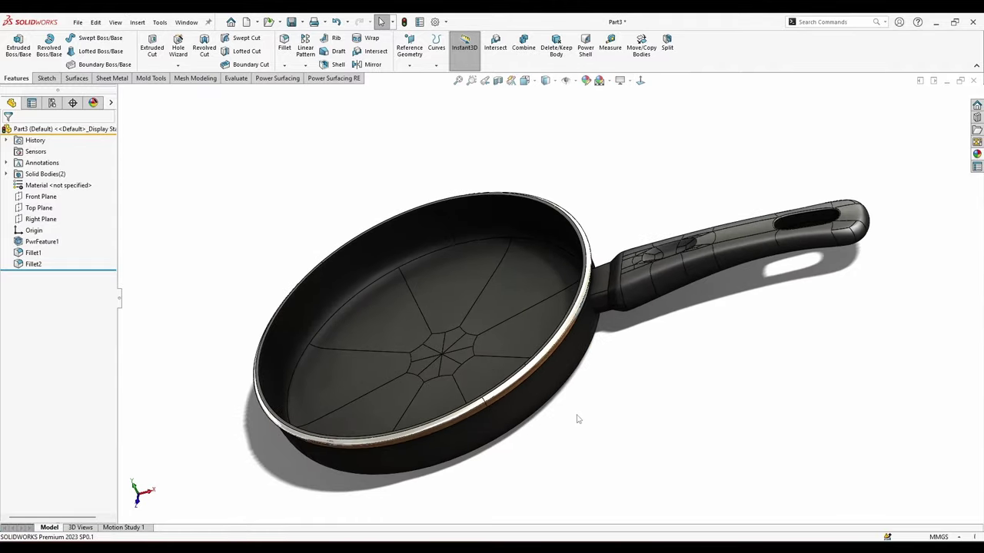
Adjust the view's perspective strength in the perspective settings and accept it.
mouse_move(135, 73)
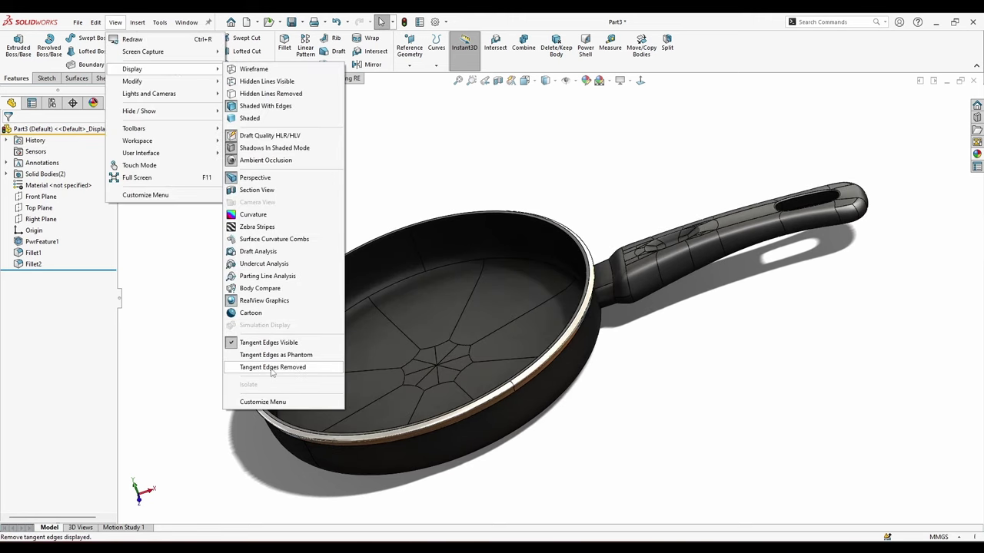
left_click(52, 115)
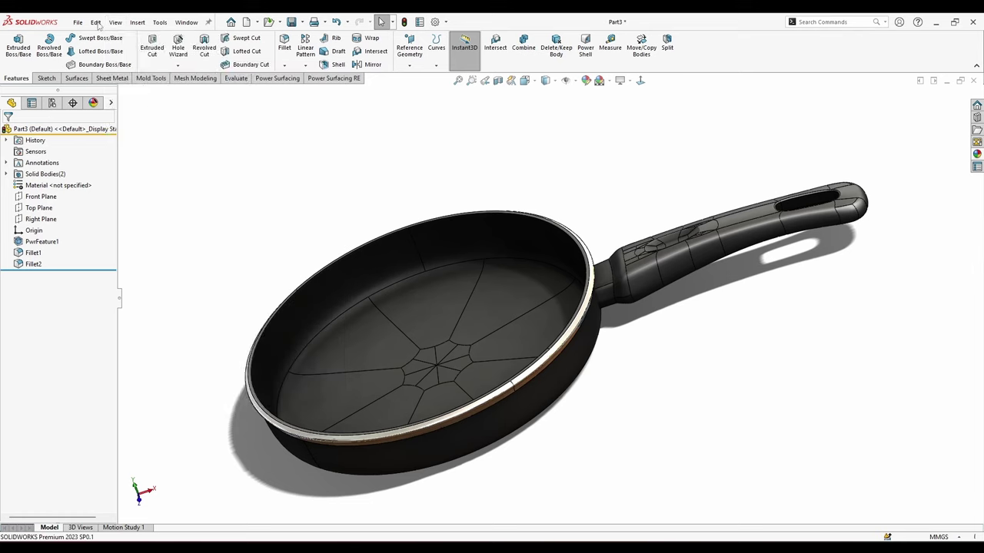
left_click(115, 22)
mouse_move(162, 82)
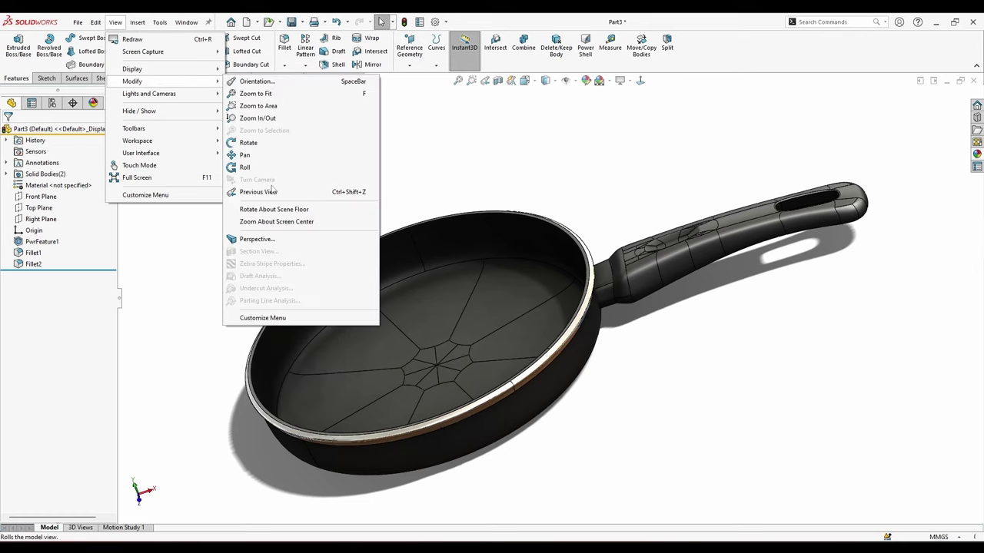
left_click(273, 242)
left_click(106, 168)
left_click(8, 132)
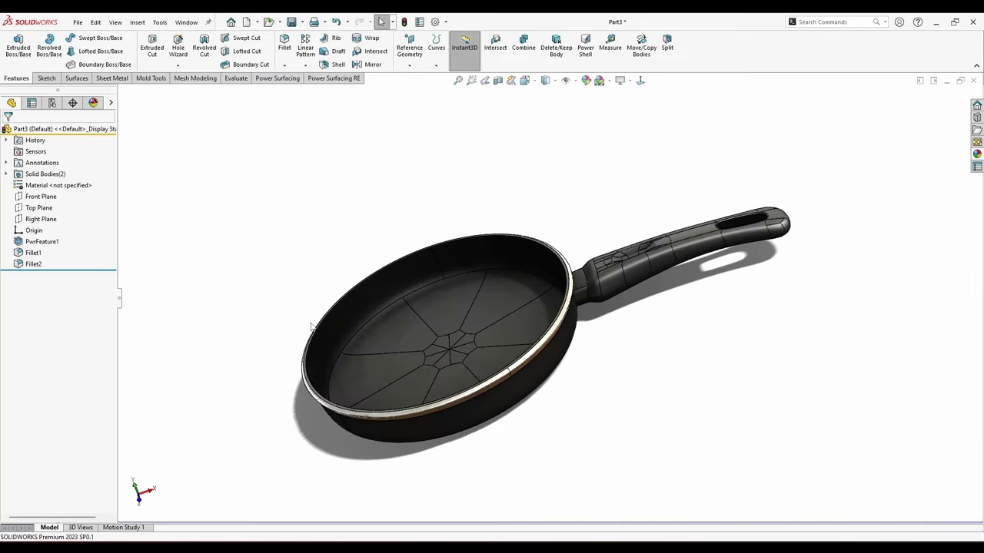
Set the display style to shaded without edges while viewing the whole pan.
middle_click_drag(311, 327, 422, 327)
scroll(541, 326, "down", 2)
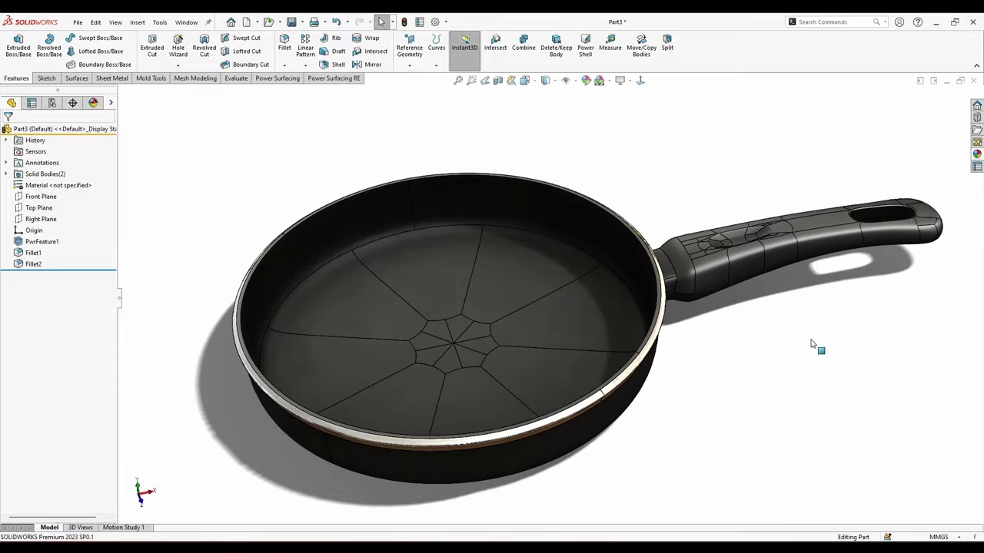
middle_click_drag(801, 346, 780, 353, "ctrl")
left_click(554, 82)
left_click(546, 108)
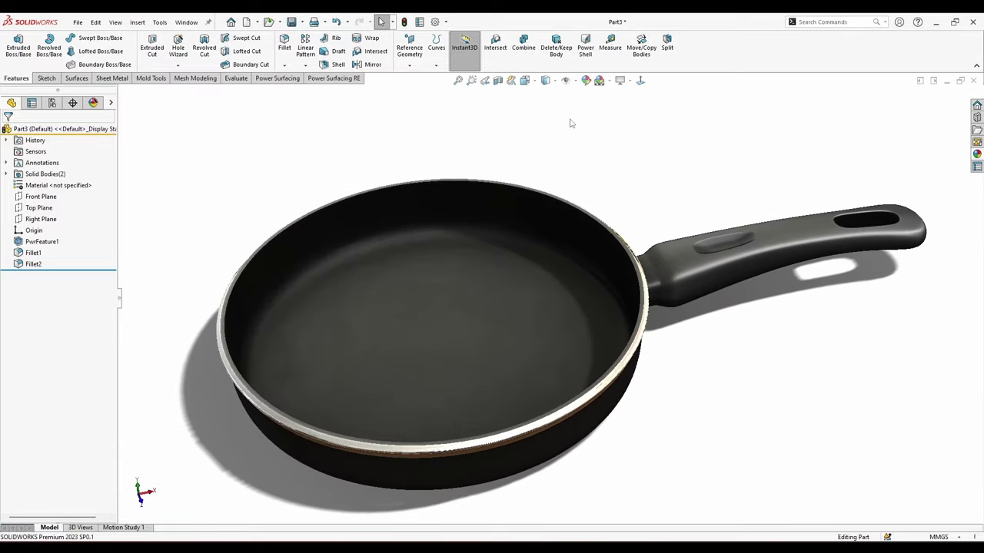
Section the model on the Front Plane, shift the section plane to inspect the pan and handle interior, and accept the view.
mouse_move(603, 173)
middle_mouse_down()
mouse_move(654, 200)
mouse_move(638, 228)
mouse_move(632, 136)
mouse_move(699, 395)
mouse_move(710, 239)
mouse_move(700, 156)
mouse_move(710, 257)
mouse_move(690, 364)
mouse_move(697, 278)
mouse_move(684, 299)
mouse_move(491, 330)
mouse_move(351, 310)
mouse_move(430, 154)
mouse_move(707, 186)
mouse_move(675, 256)
middle_mouse_up()
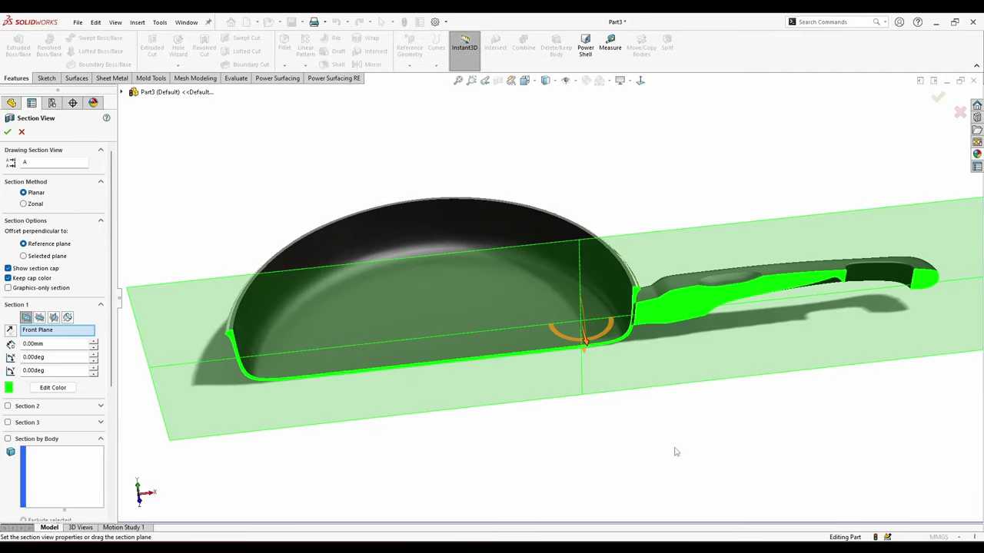
middle_click_drag(676, 452, 547, 356)
left_click_drag(602, 329, 853, 357)
middle_click_drag(860, 358, 662, 352)
left_click(7, 132)
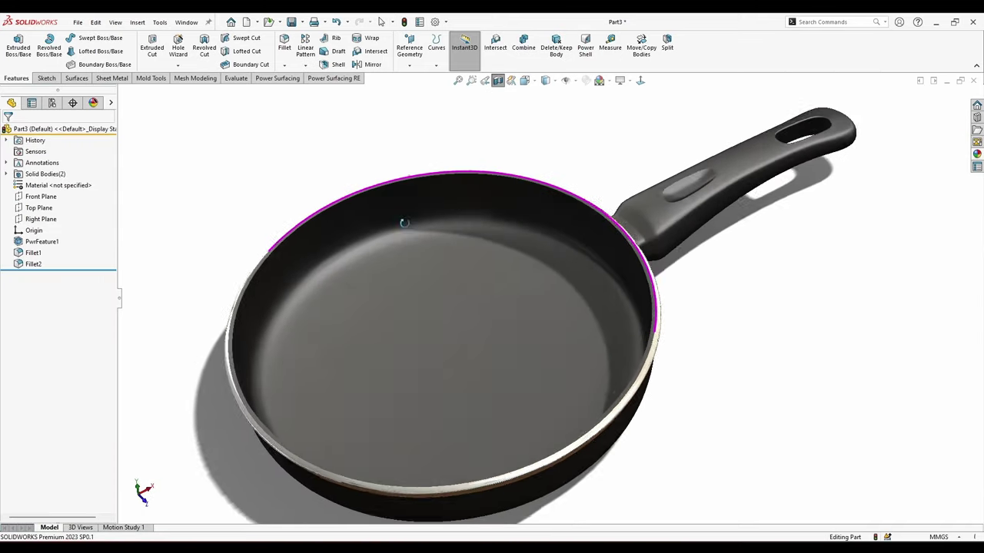
Combine the handle and pan bodies into one solid with the Add operation.
middle_click_drag(606, 338, 659, 104)
left_click(523, 47)
left_click(714, 246)
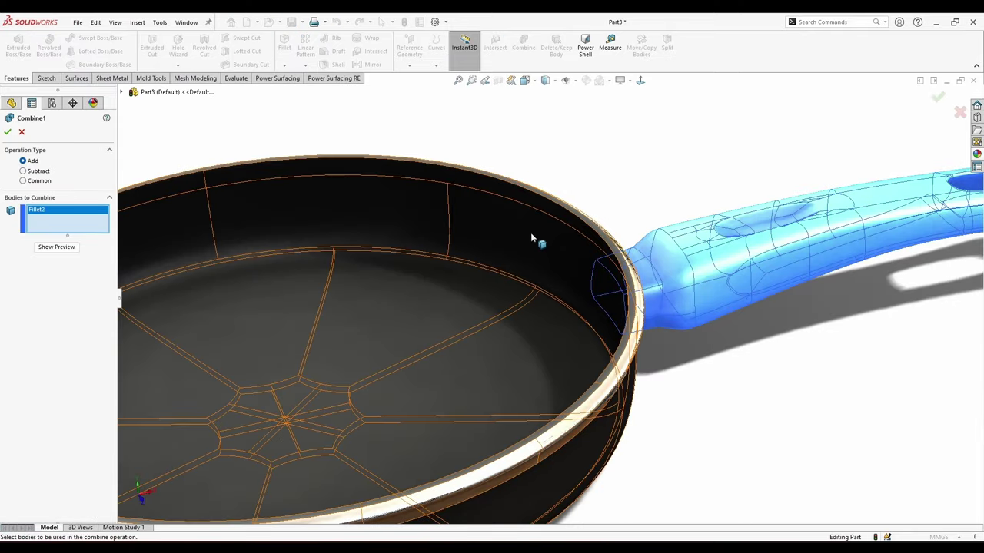
left_click(519, 241)
middle_click_drag(487, 250, 458, 246)
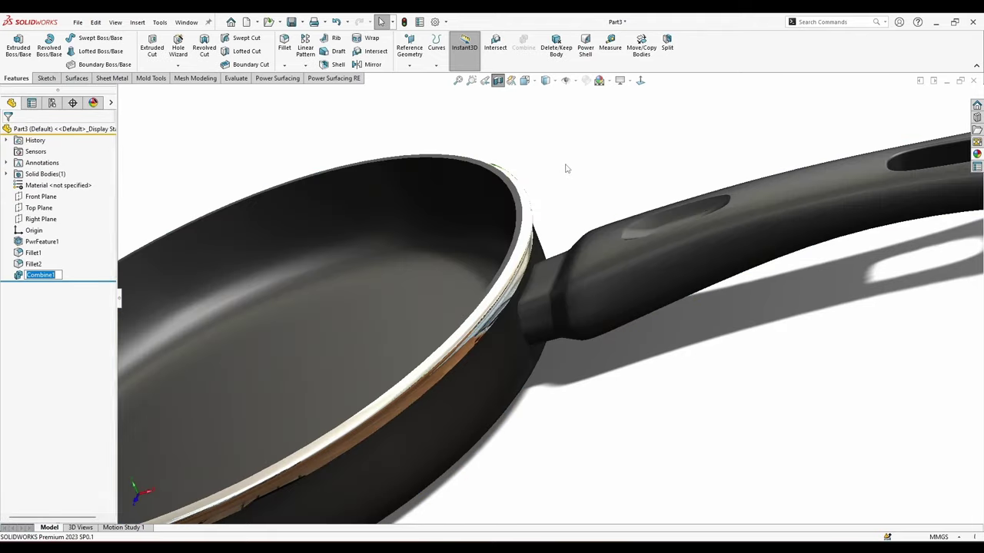
Fillet the edge where the handle meets the pan's outer wall with a 3 mm radius.
middle_click_drag(586, 162, 579, 106)
scroll(484, 307, "down", 5)
middle_click_drag(447, 376, 491, 385)
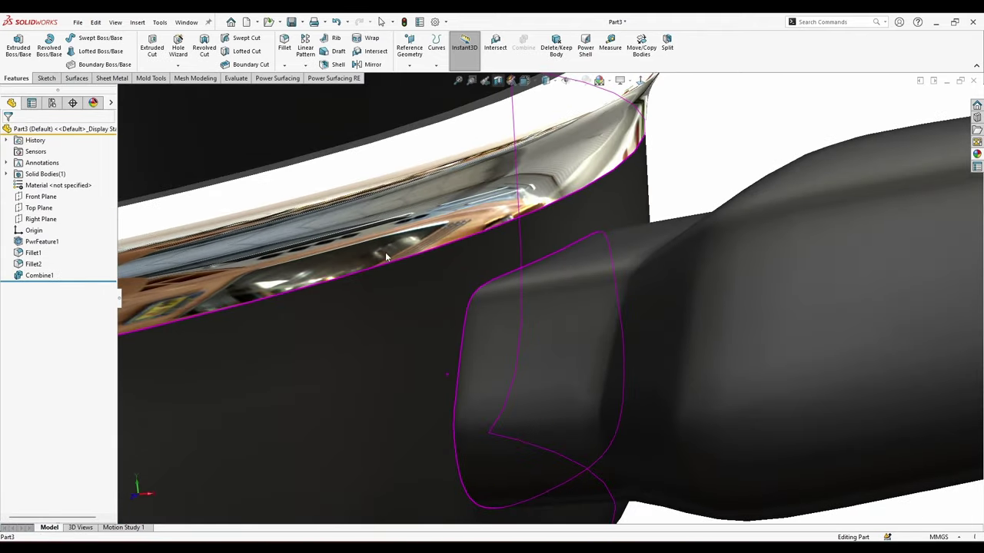
left_click(286, 44)
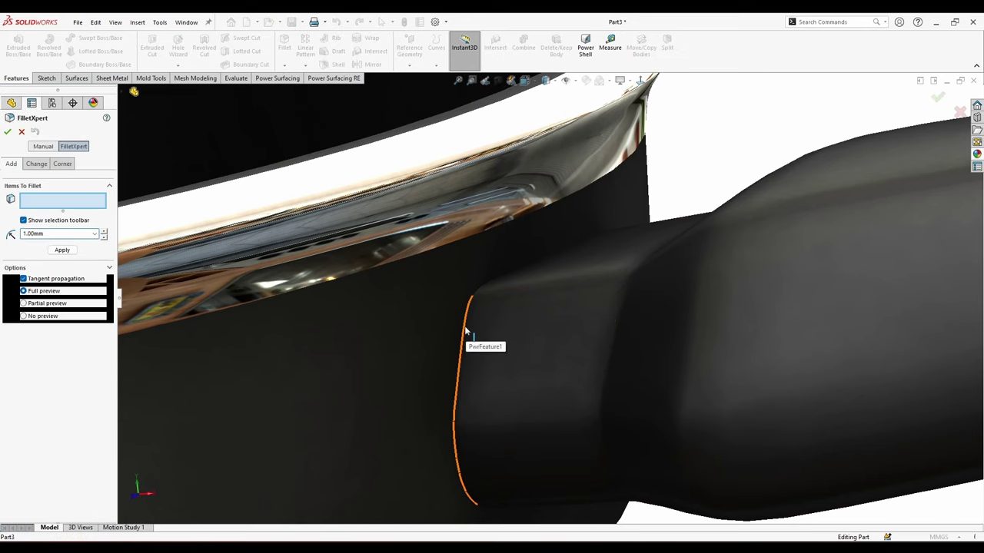
left_click(465, 332)
scroll(465, 332, "up", 2)
middle_click_drag(464, 332, 405, 318)
scroll(484, 358, "down", 2)
scroll(405, 319, "up", 2)
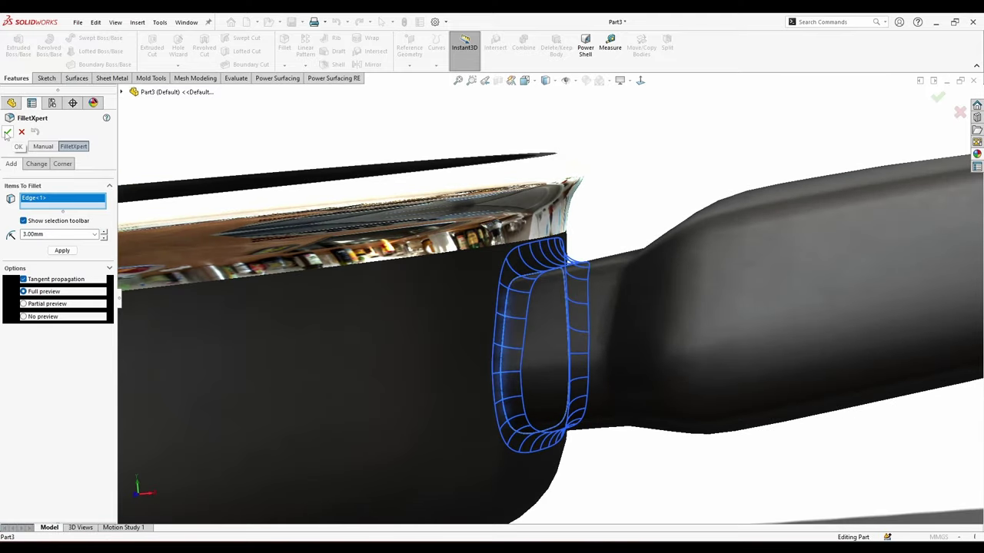
middle_click_drag(541, 304, 594, 304)
scroll(600, 299, "up", 2)
scroll(601, 300, "up", 3)
scroll(541, 325, "up", 2)
scroll(542, 296, "down", 4)
scroll(553, 319, "up", 3)
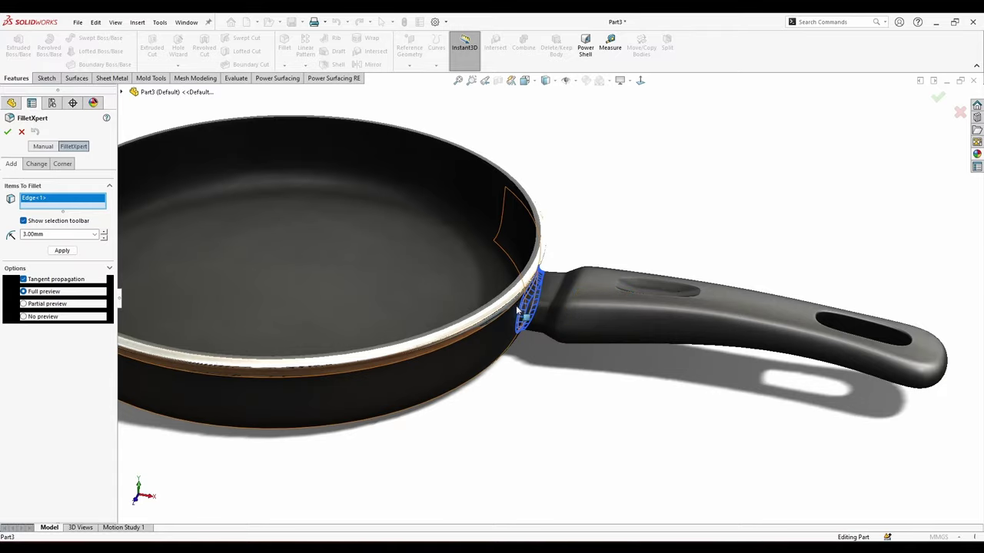
scroll(518, 310, "down", 5)
middle_click_drag(649, 323, 653, 271)
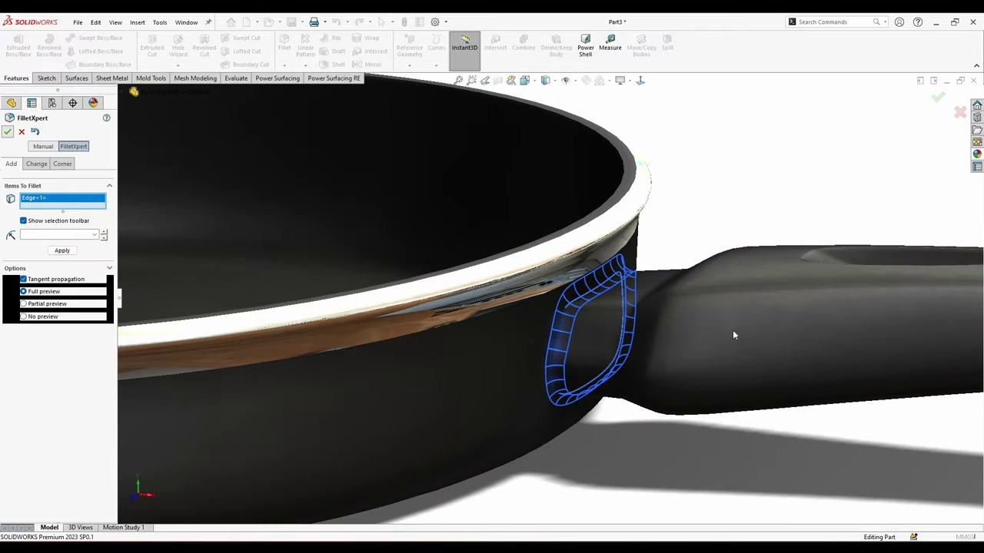
Examine the handle joint's fillet and the whole finished pan from several angles.
middle_click_drag(627, 462, 562, 466)
scroll(628, 398, "up", 3)
scroll(557, 463, "up", 3)
middle_click_drag(474, 428, 617, 456)
scroll(514, 388, "up", 1)
scroll(589, 413, "down", 1)
scroll(532, 384, "up", 2)
middle_click_drag(533, 382, 532, 405)
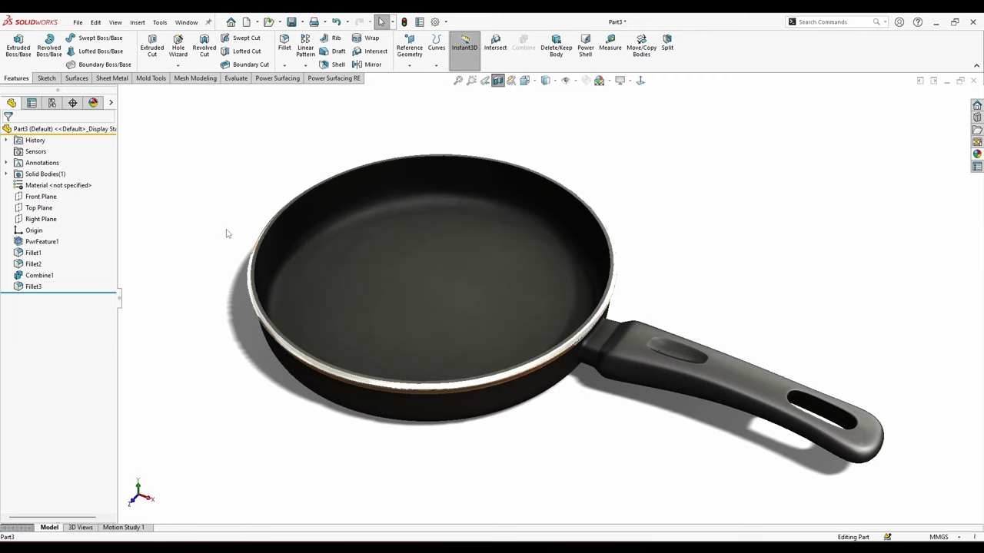
middle_click_drag(226, 233, 235, 206)
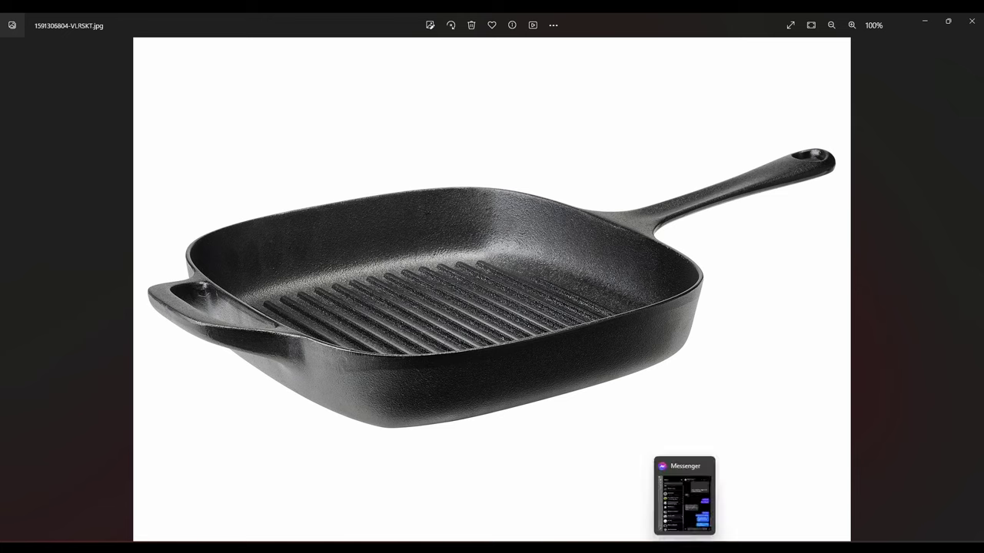
Switch to the empty Part1 in SOLIDWORKS and create a Power Surfacing box.
mouse_move(594, 547)
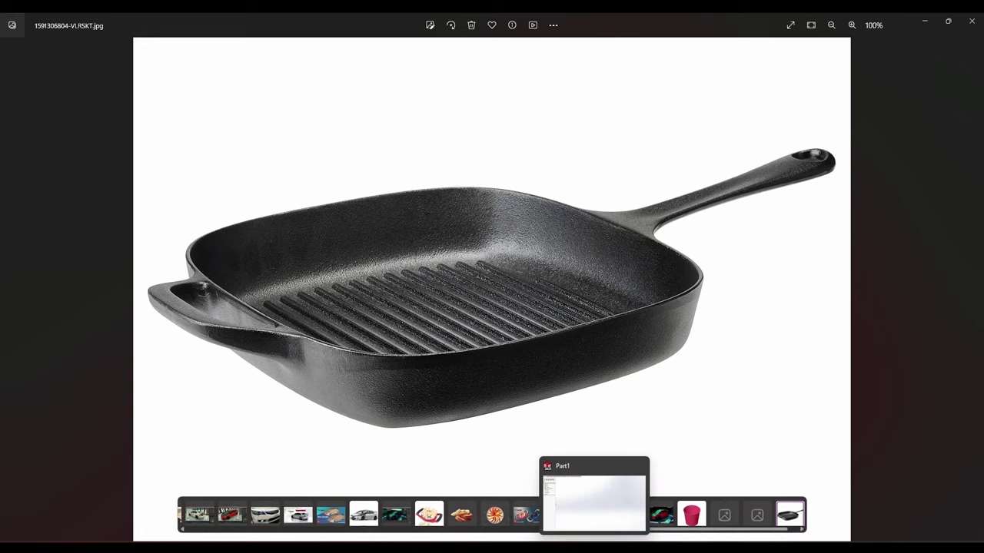
left_click(594, 547)
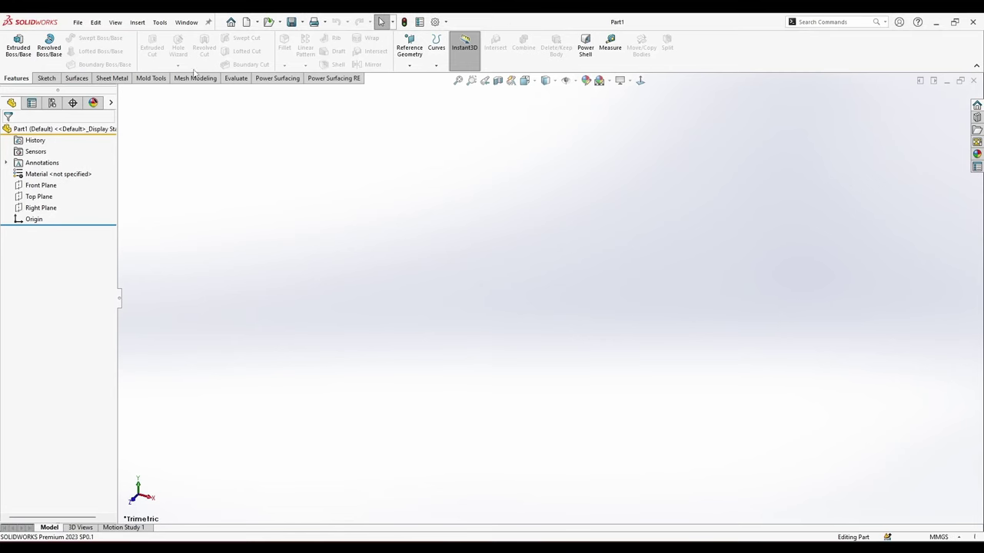
left_click(277, 80)
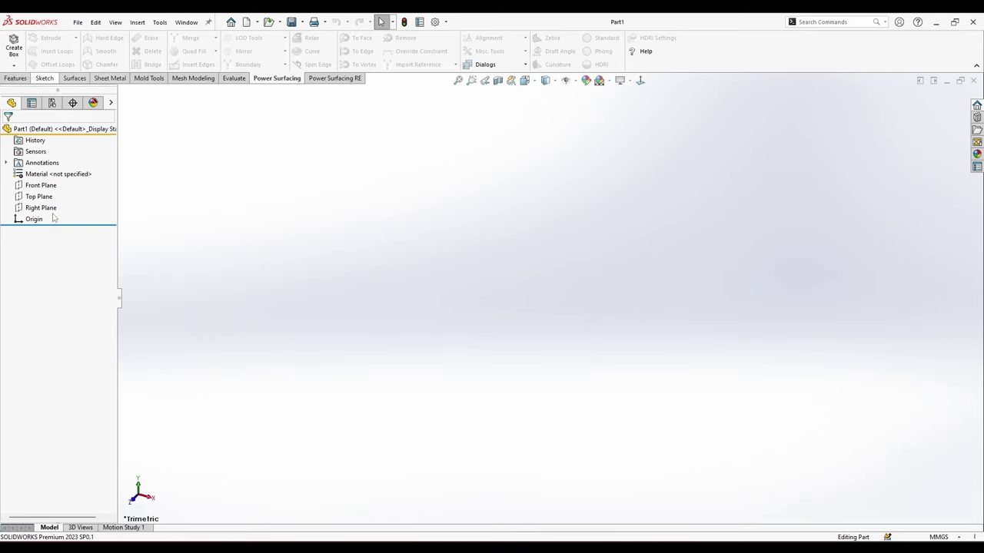
left_click(13, 47)
left_click(8, 133)
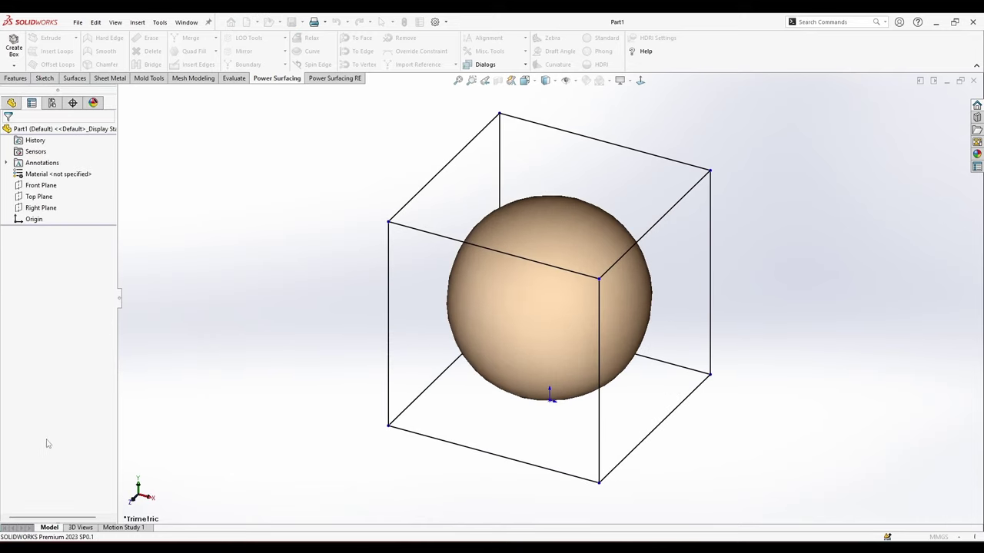
Display the new body as a flat-faced box and lower its top face to a height of about 29 mm.
left_click(535, 221)
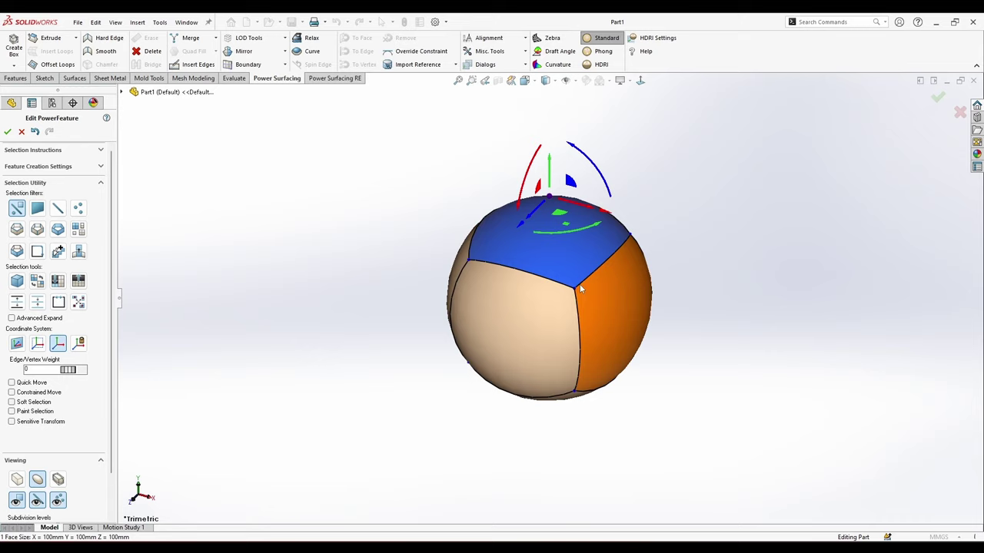
left_click(21, 480)
left_click_drag(551, 228, 554, 302)
Pull two adjacent side faces of the box outward to make it about 127.6 mm by 126.4 mm.
left_click(521, 380)
middle_click_drag(658, 353, 569, 377)
scroll(569, 379, "down", 4)
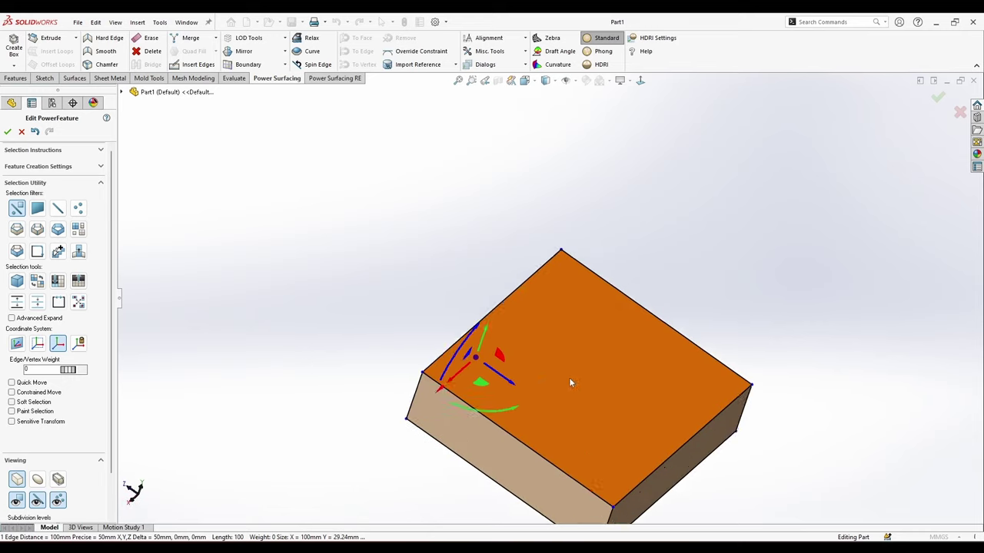
scroll(571, 381, "up", 2)
left_click_drag(631, 397, 659, 425)
left_click(463, 449)
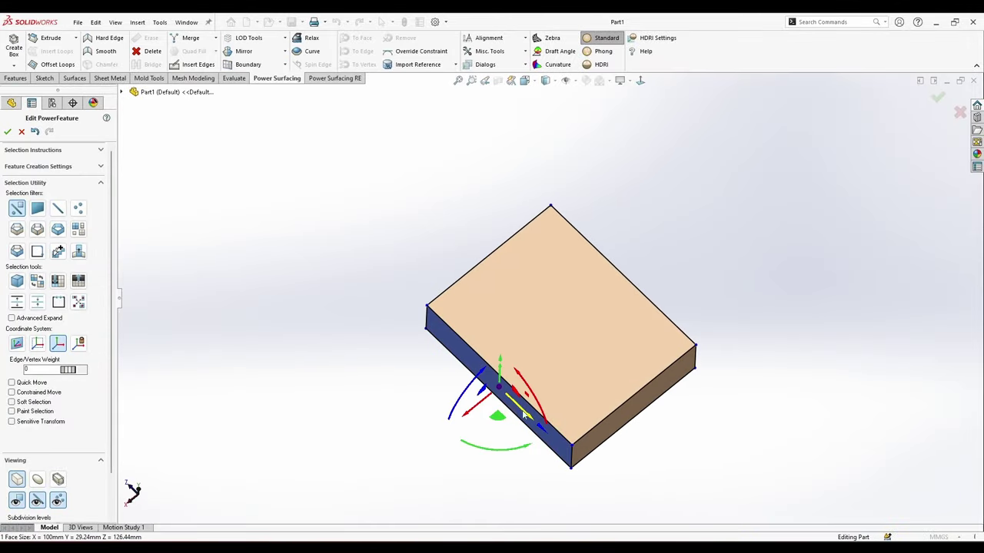
left_click_drag(473, 413, 440, 443)
middle_click_drag(441, 446, 578, 351)
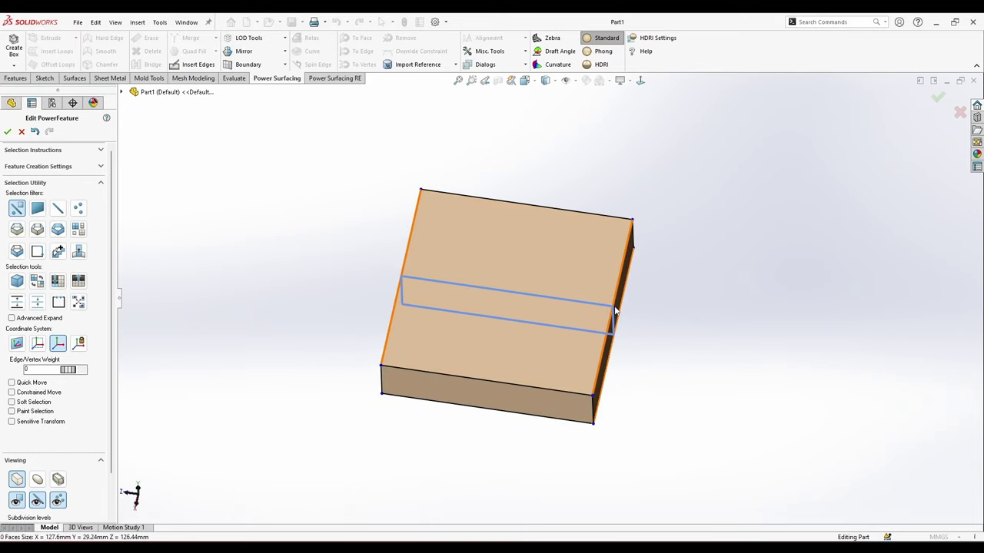
In the top view, mirror the box about its vertical centre line and widen it symmetrically to about 148.6 mm.
left_click(538, 110)
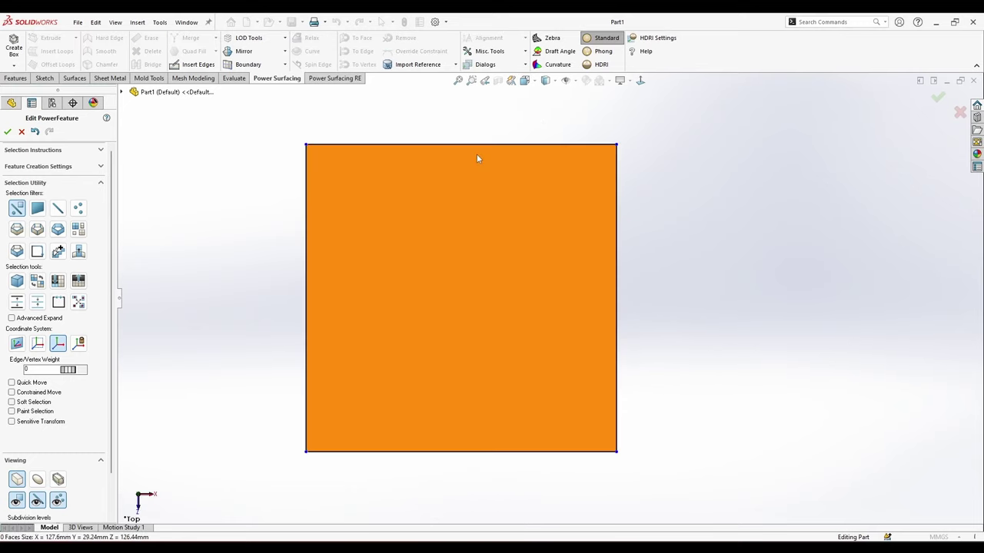
left_click(239, 56)
key("Return")
left_click_drag(700, 95, 567, 484)
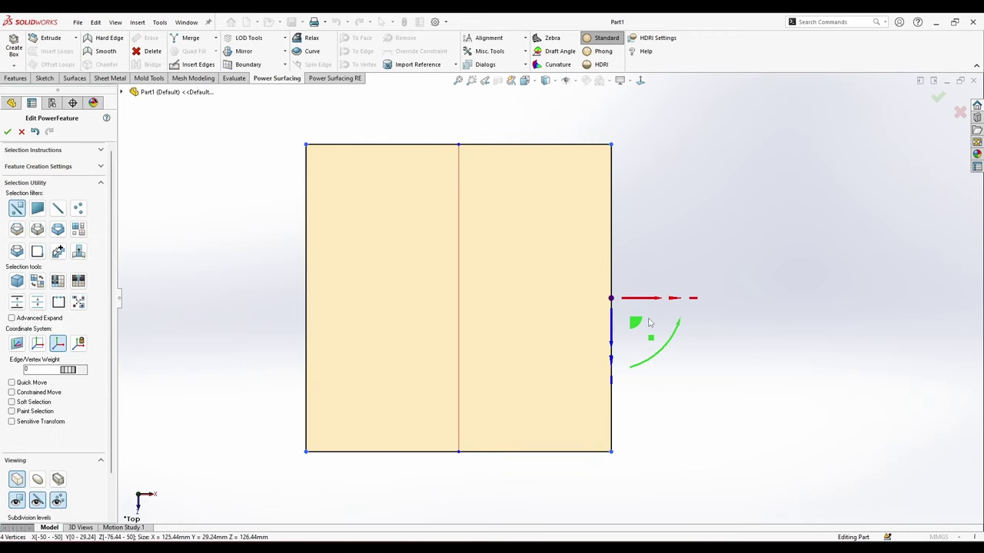
left_click_drag(652, 299, 679, 312)
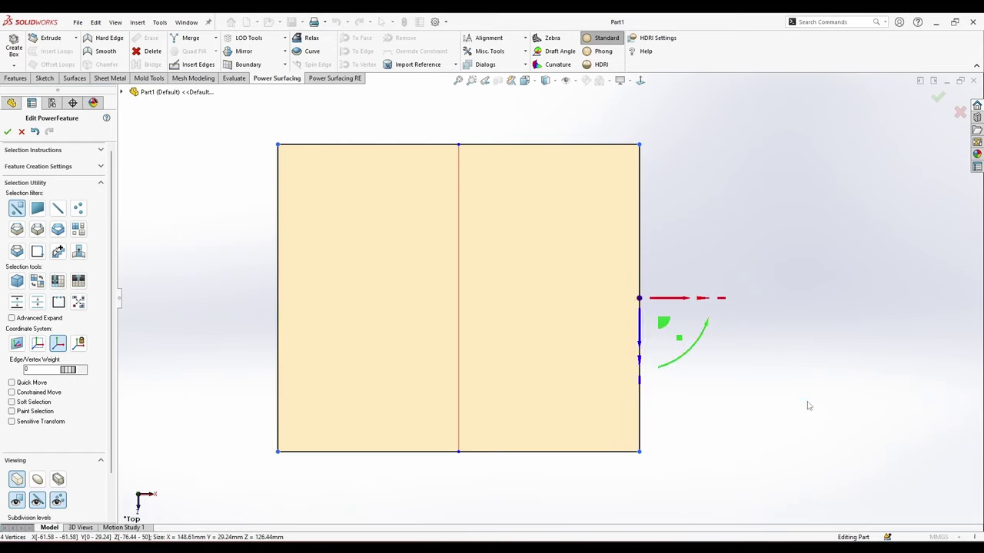
Insert a horizontal edge loop around the box's sides and a crosswise loop on each side of the symmetry line.
left_click(807, 402)
scroll(468, 373, "up", 2)
scroll(489, 356, "down", 1)
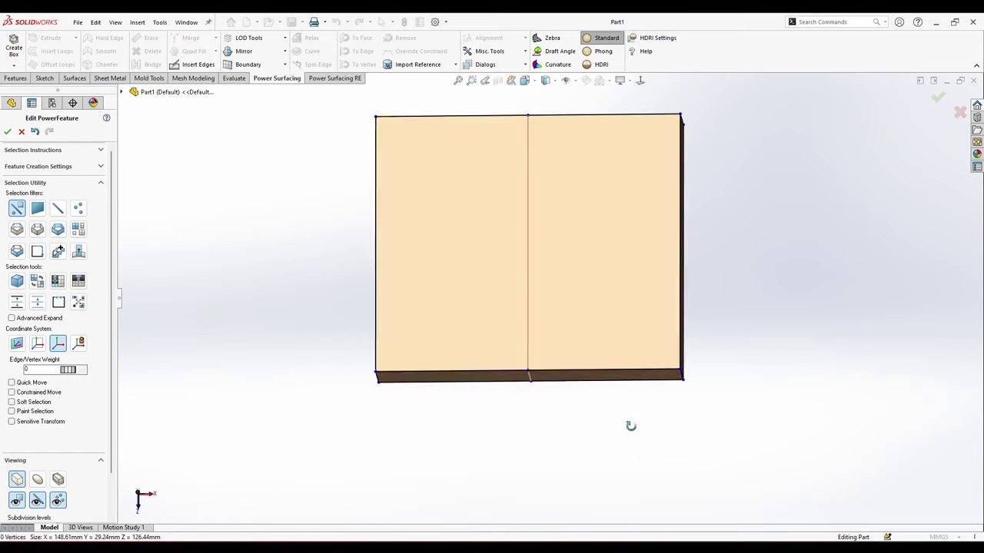
middle_click_drag(630, 426, 516, 327)
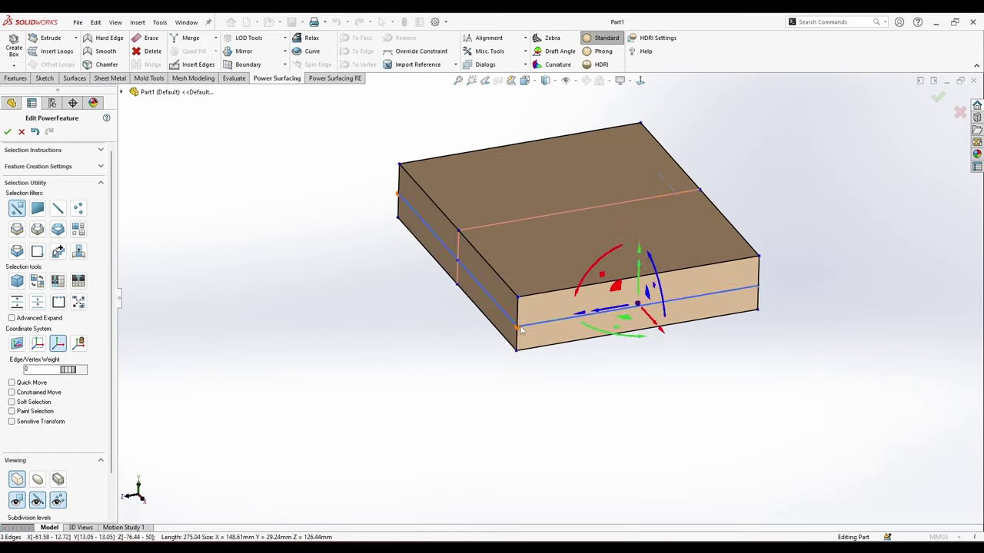
scroll(540, 216, "down", 1)
left_click(486, 283)
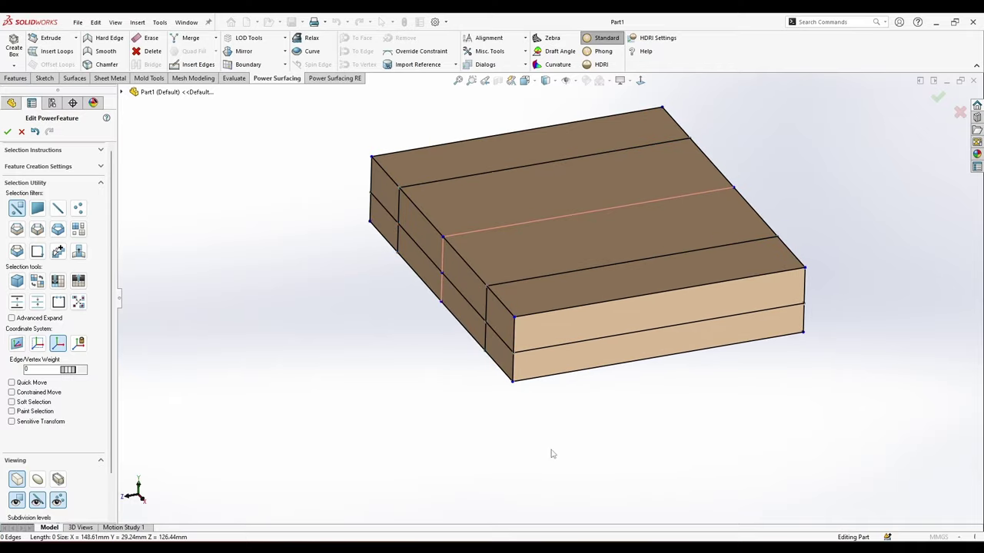
Insert a central edge loop perpendicular to the symmetry line and display the box in its smooth subdivided form.
middle_click_drag(551, 452, 665, 296)
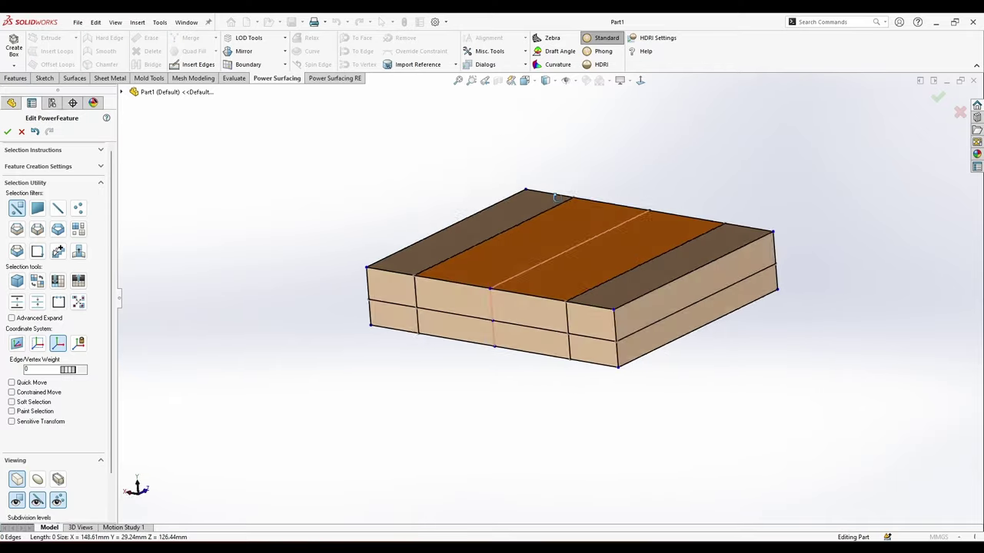
left_click(671, 297)
middle_click_drag(753, 382, 778, 437)
scroll(704, 266, "down", 1)
left_click(45, 485)
scroll(767, 390, "up", 1)
scroll(606, 306, "down", 2)
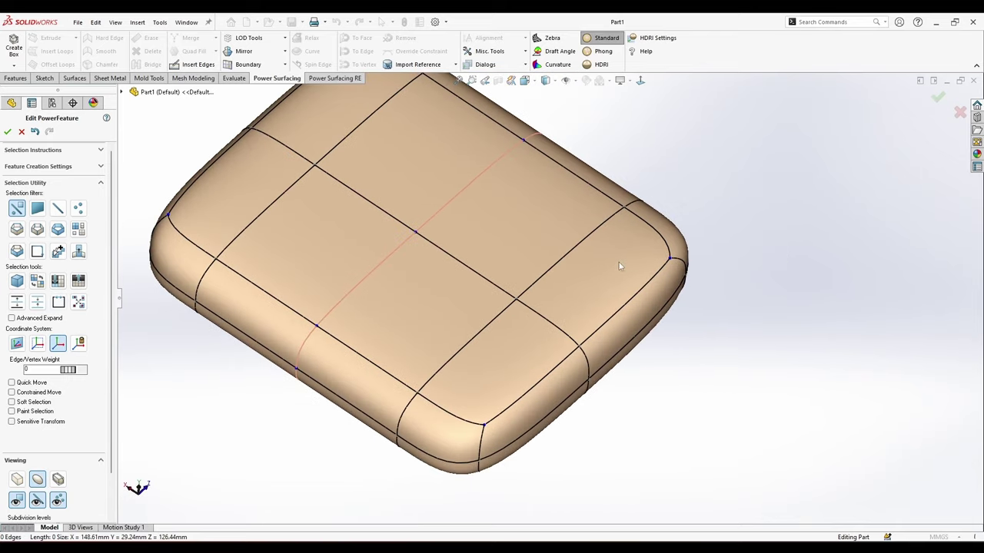
Delete all the top faces of the rounded box to leave an open tray.
right_click(595, 262)
left_click(611, 259)
left_click(531, 239, "ctrl")
left_click(436, 305, "ctrl")
left_click(508, 355, "ctrl")
right_click(517, 359)
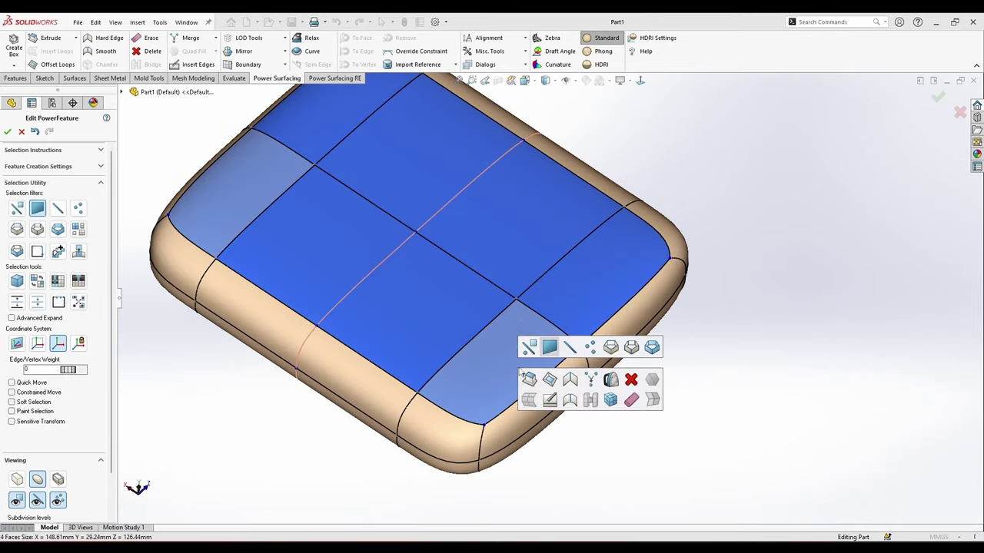
left_click(631, 380)
Move the outer side vertices inward so the symmetric tray is about 139 mm wide.
middle_click_drag(582, 407, 518, 350)
scroll(519, 350, "up", 2)
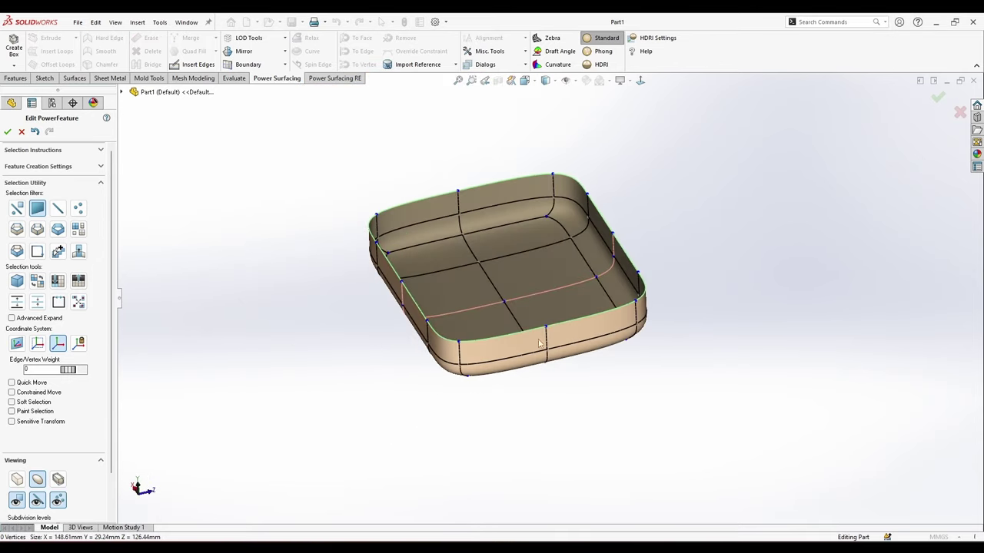
scroll(509, 254, "down", 1)
scroll(563, 297, "down", 1)
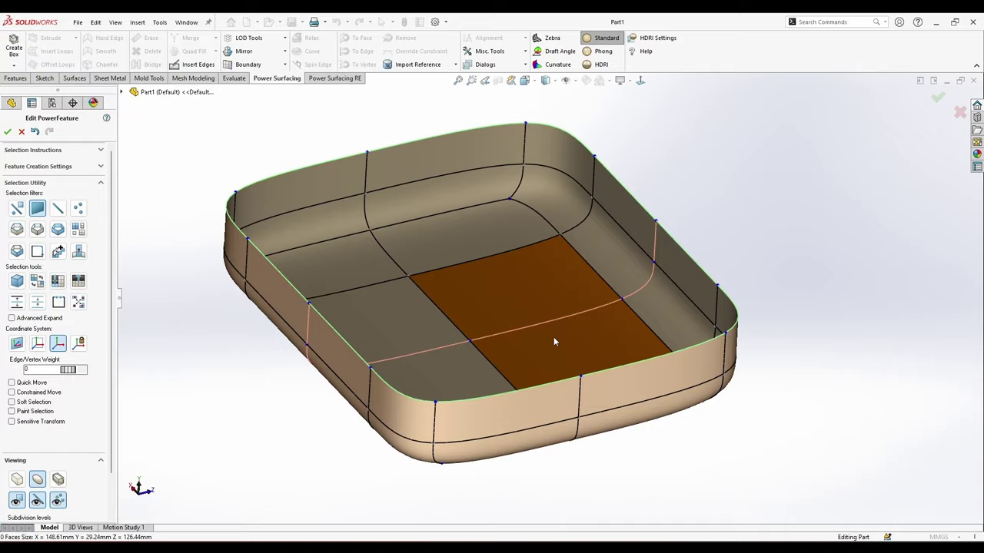
middle_click_drag(553, 337, 629, 132)
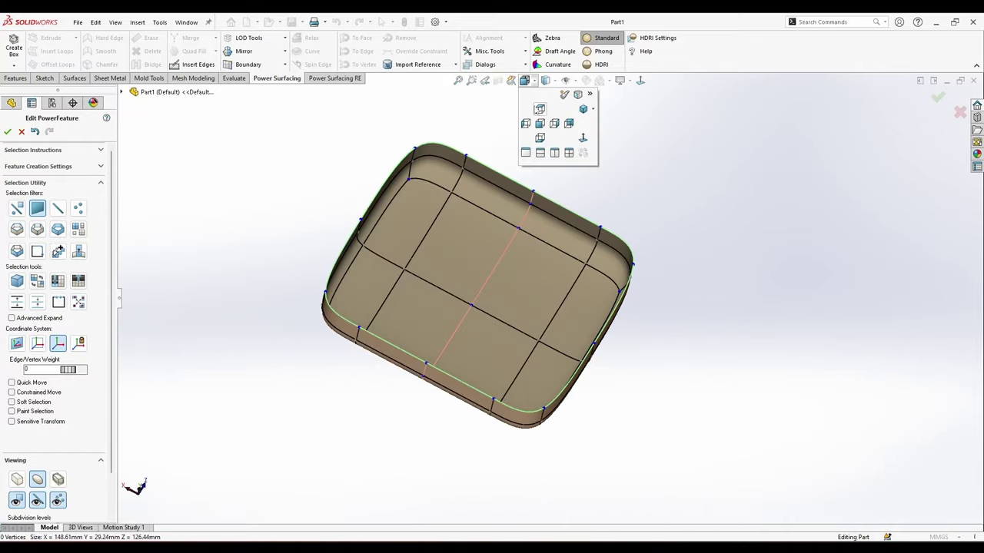
left_click(539, 109)
left_click_drag(819, 157, 687, 466)
left_click_drag(730, 301, 722, 301)
scroll(713, 264, "down", 3)
left_click(837, 342)
scroll(711, 395, "up", 2)
scroll(712, 396, "down", 2)
scroll(476, 262, "up", 1)
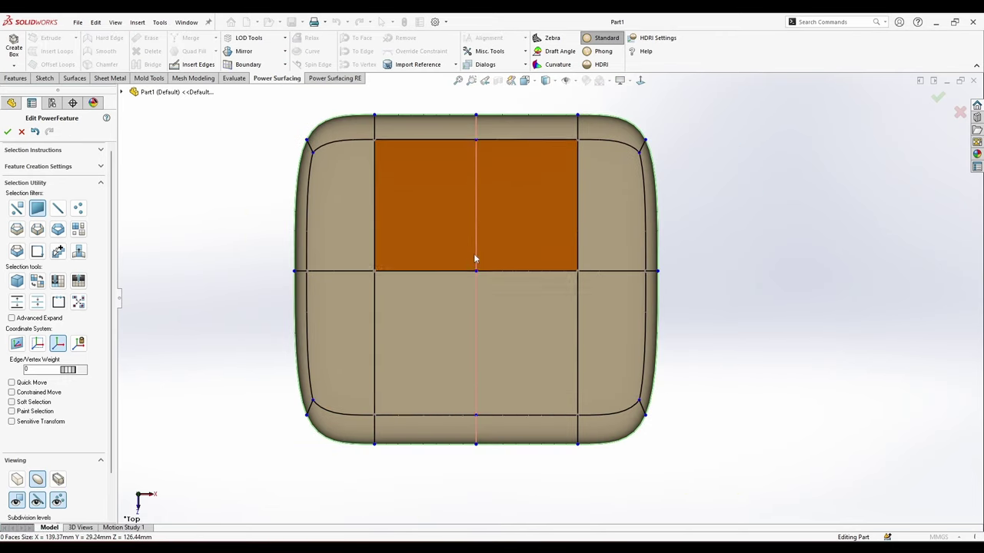
Draw all the floor faces of the tray slightly inward along both horizontal directions.
scroll(476, 259, "down", 1)
scroll(504, 272, "up", 1)
left_click(375, 220, "ctrl")
left_click(428, 237, "ctrl")
left_click(423, 329, "ctrl")
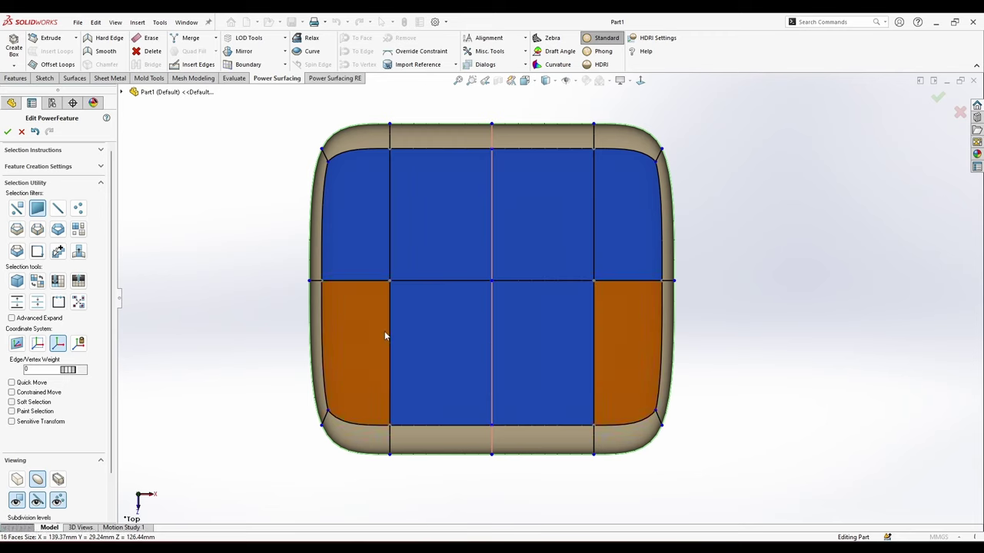
left_click(380, 336, "ctrl")
left_click_drag(400, 288, 402, 298)
left_click_drag(460, 286, 432, 289)
left_click(725, 373)
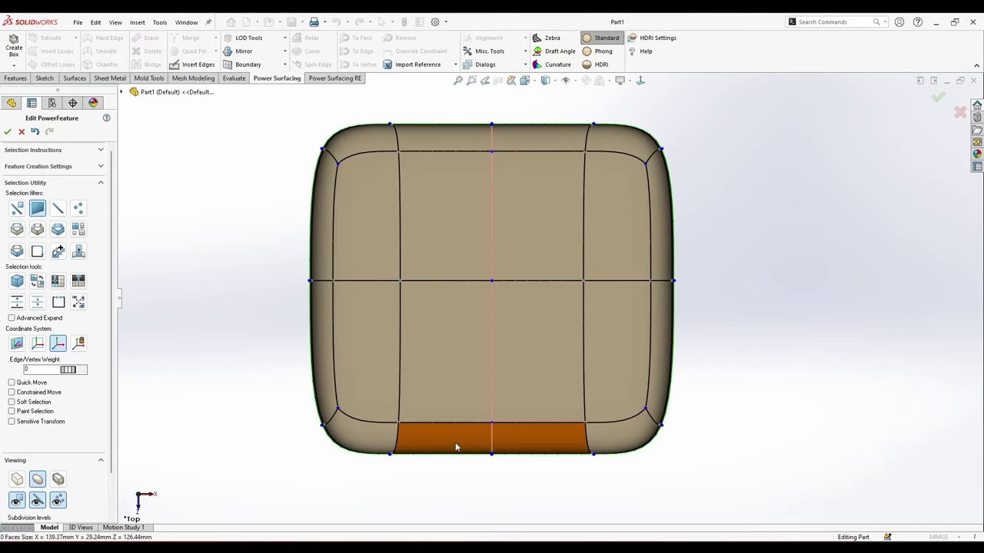
Reselect all the floor faces and fine-tune their inward scaling, undoing the unwanted adjustments.
left_click(432, 354)
left_click(391, 319, "ctrl")
left_click(415, 257, "ctrl")
left_click(382, 267, "ctrl")
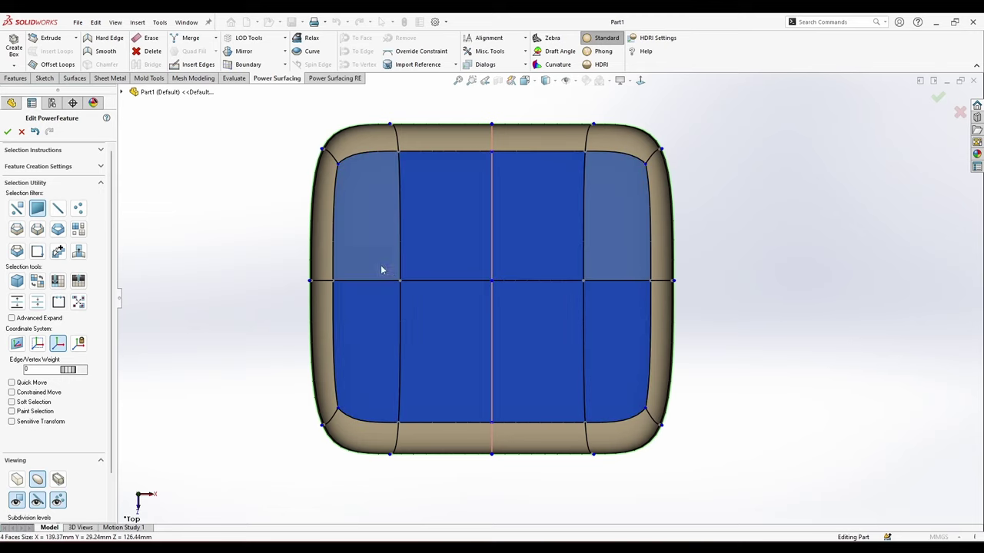
left_click_drag(406, 335, 408, 334)
key("ctrl+z")
key("ctrl+z")
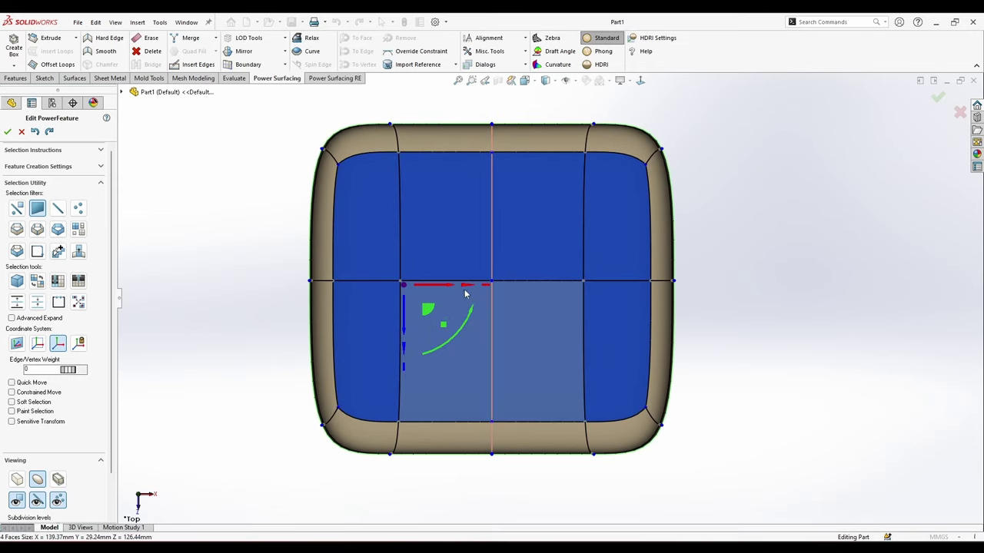
left_click_drag(444, 292, 446, 293)
left_click_drag(464, 289, 465, 289)
left_click(797, 393)
Select all the bottom faces from underneath and set their edge weight to 25 to sharpen the floor outline.
scroll(708, 399, "up", 3)
middle_click_drag(659, 466, 823, 199)
scroll(388, 262, "down", 4)
middle_click_drag(389, 262, 624, 192)
left_click(554, 124)
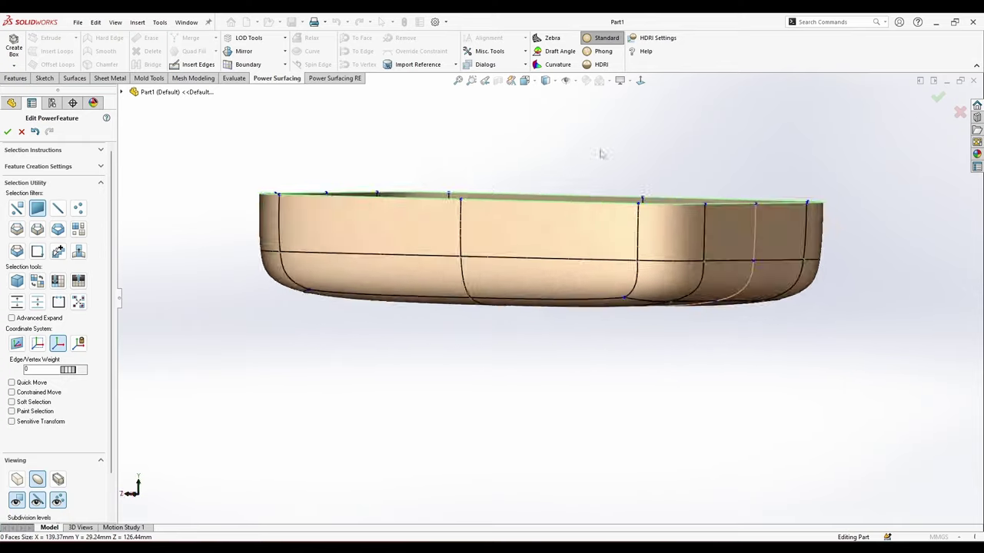
middle_click_drag(613, 349, 570, 300)
left_click(511, 231, "ctrl")
left_click(516, 190, "ctrl")
left_click(598, 189, "ctrl")
left_click(610, 243, "ctrl")
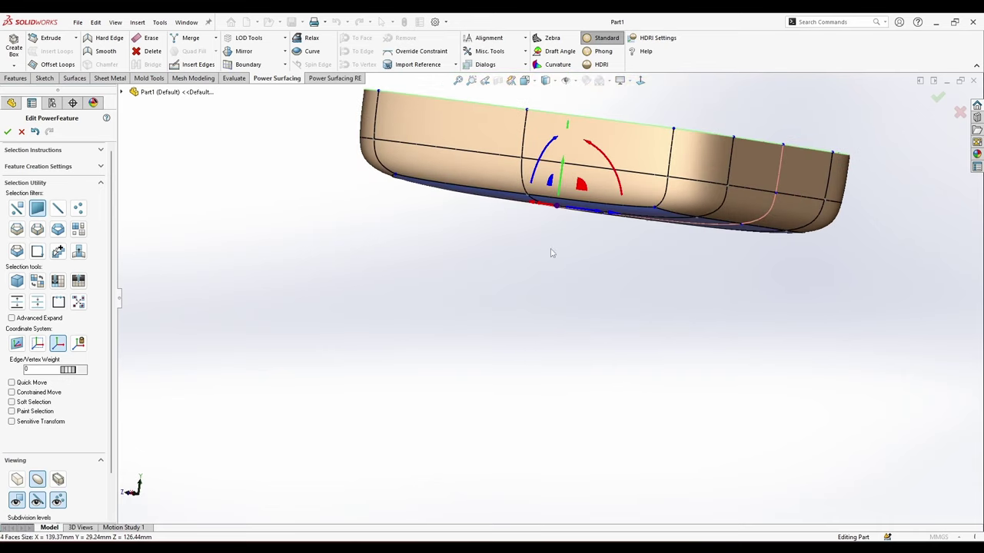
middle_click_drag(559, 259, 575, 200)
scroll(574, 200, "down", 1)
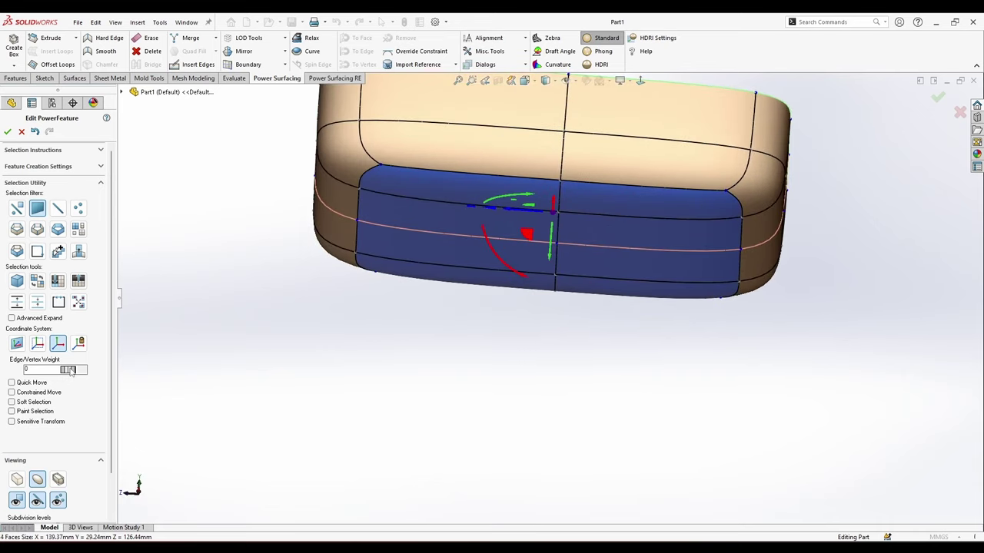
left_click_drag(71, 372, 191, 396)
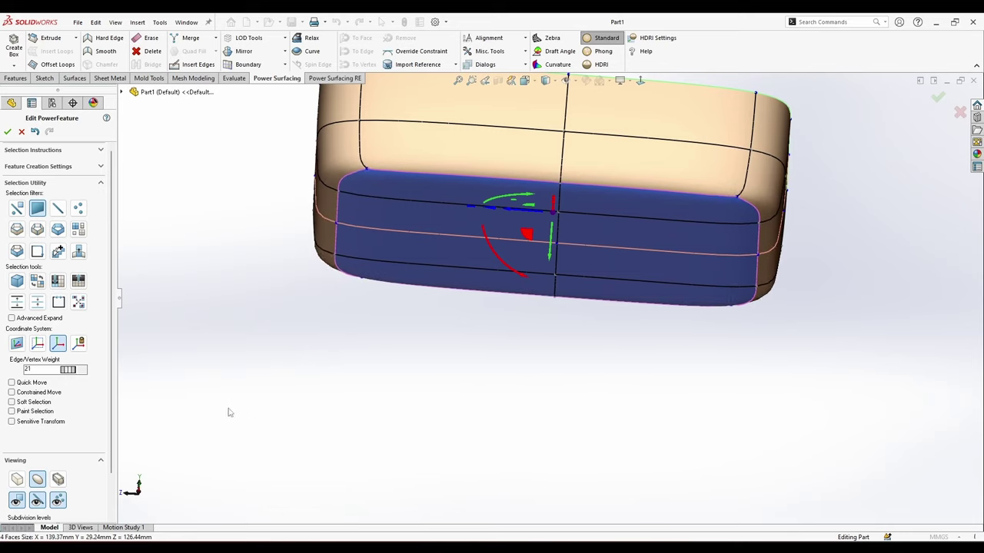
middle_click_drag(482, 373, 539, 376)
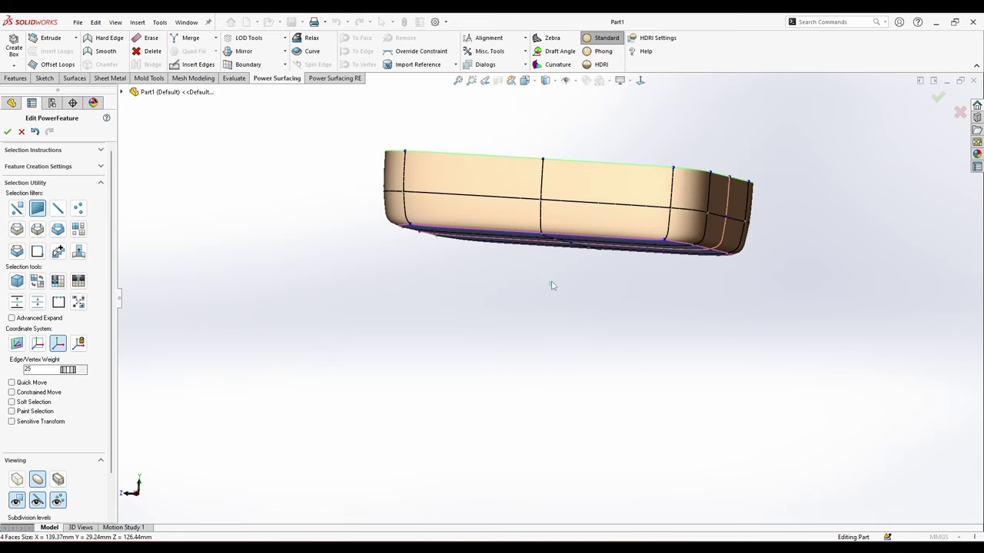
Raise the weighted floor faces so that the tray is about 21 mm high.
middle_click_drag(561, 286, 578, 299)
key("ctrl+z")
scroll(553, 270, "down", 1)
left_click_drag(555, 208, 559, 187)
middle_click_drag(527, 239, 589, 294)
scroll(529, 168, "down", 1)
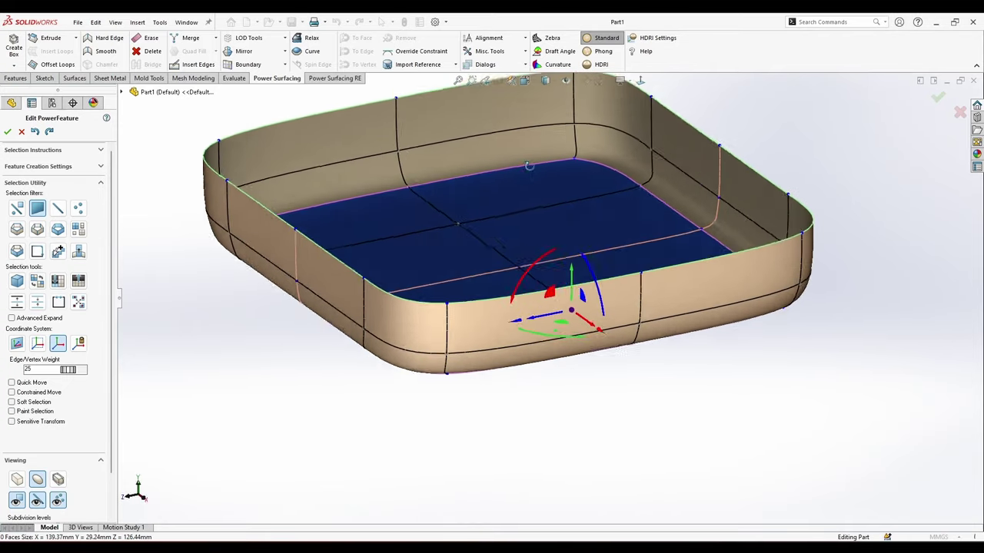
scroll(530, 168, "up", 1)
middle_click_drag(665, 492, 667, 461)
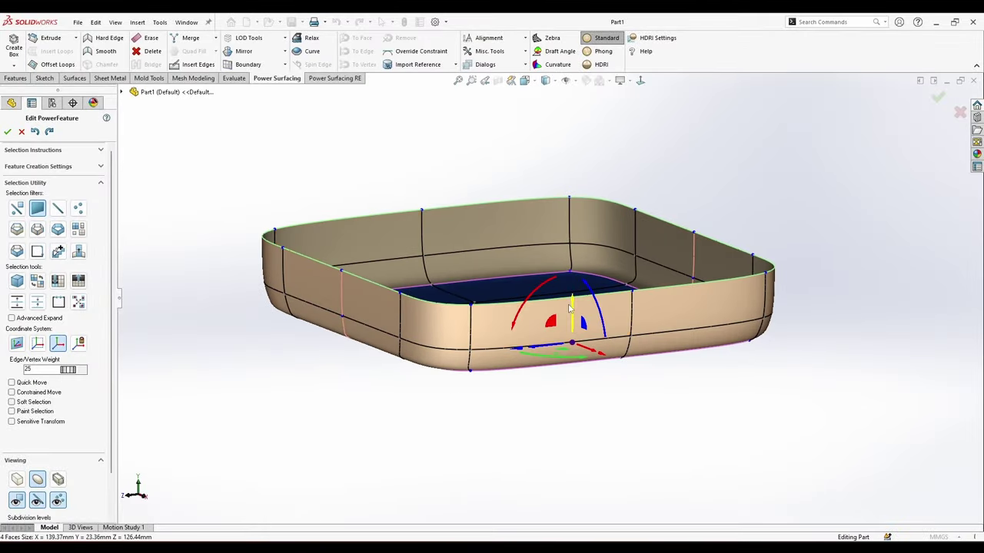
left_click_drag(571, 308, 580, 302)
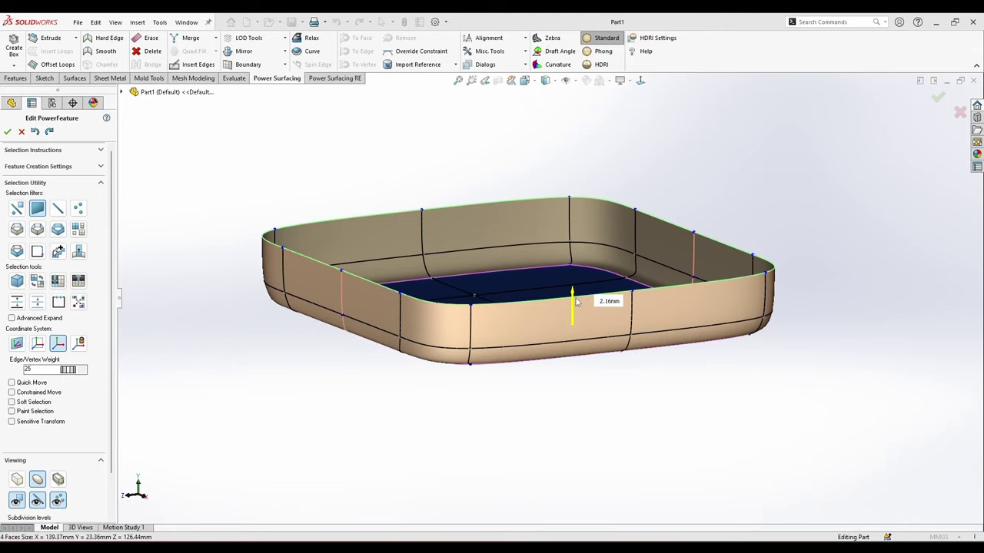
left_click(601, 419)
Compare the tray's shape with the reference photo of the square grill pan.
middle_click_drag(601, 420, 559, 442)
middle_click_drag(692, 324, 721, 238)
scroll(718, 284, "down", 1)
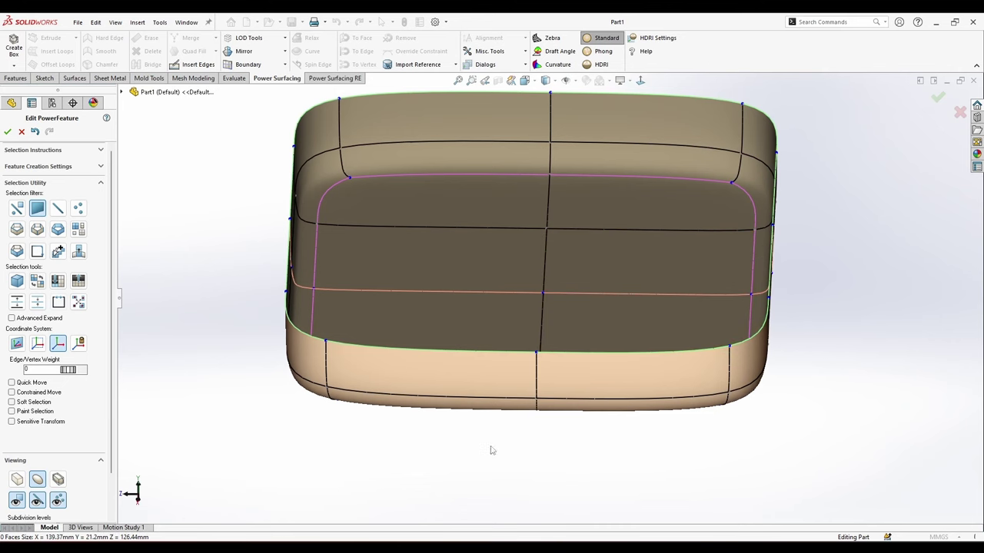
middle_click_drag(492, 451, 542, 428)
left_click(731, 536)
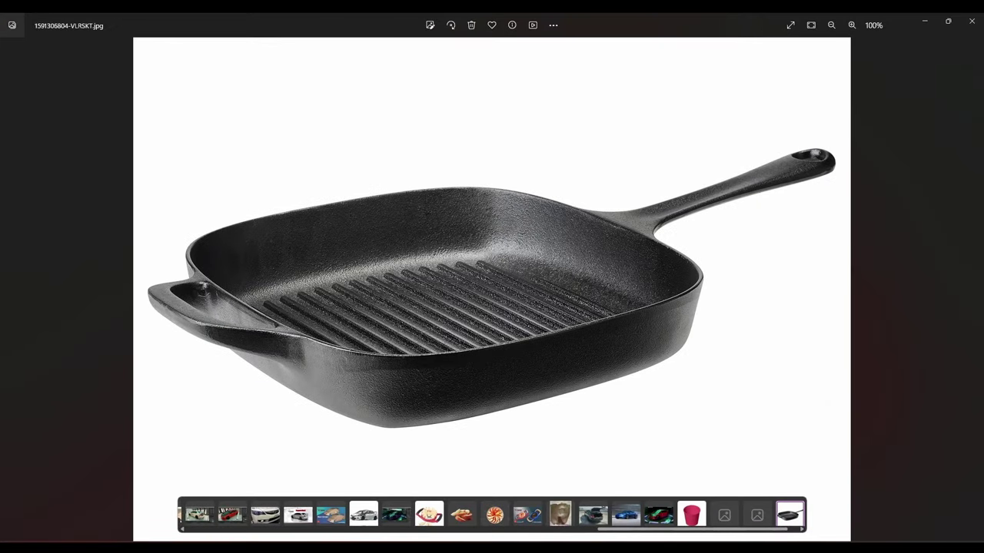
left_click(731, 536)
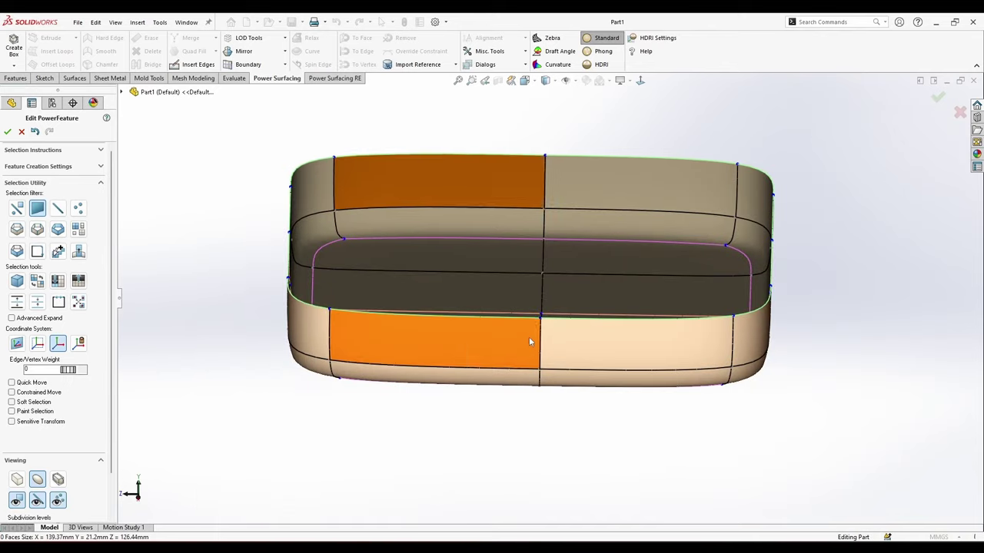
Insert a horizontal edge loop around the tray wall just below the rim.
scroll(538, 338, "down", 1)
right_click(543, 326)
left_click(552, 306)
middle_click_drag(554, 407, 633, 262)
right_click(631, 268)
left_click(723, 244)
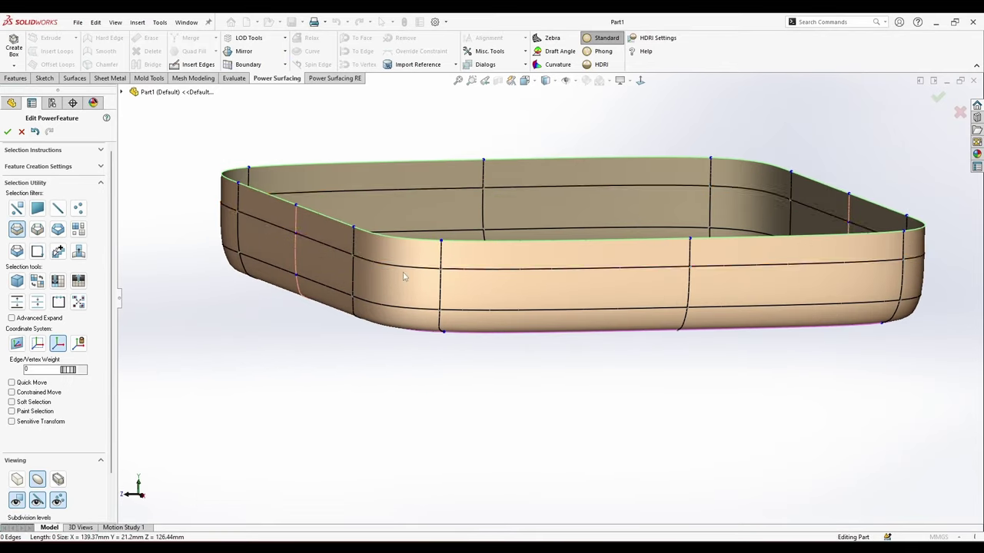
Insert a second horizontal loop directly beneath the first wall loop and set its edge weight to 53.
scroll(401, 270, "down", 2)
left_click(466, 254)
right_click(502, 304)
left_click(591, 278)
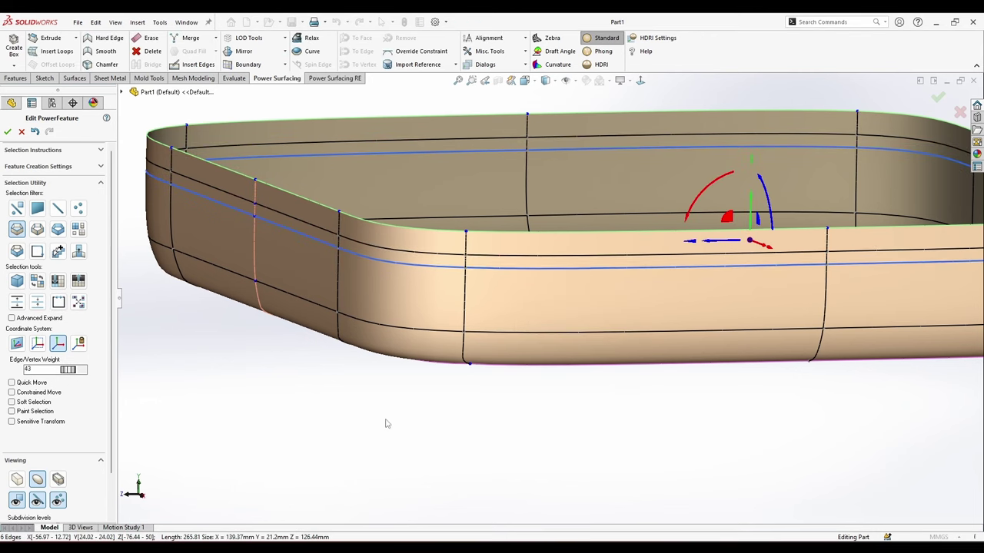
left_click_drag(748, 238, 749, 237)
middle_click_drag(685, 316, 687, 372)
scroll(688, 372, "up", 2)
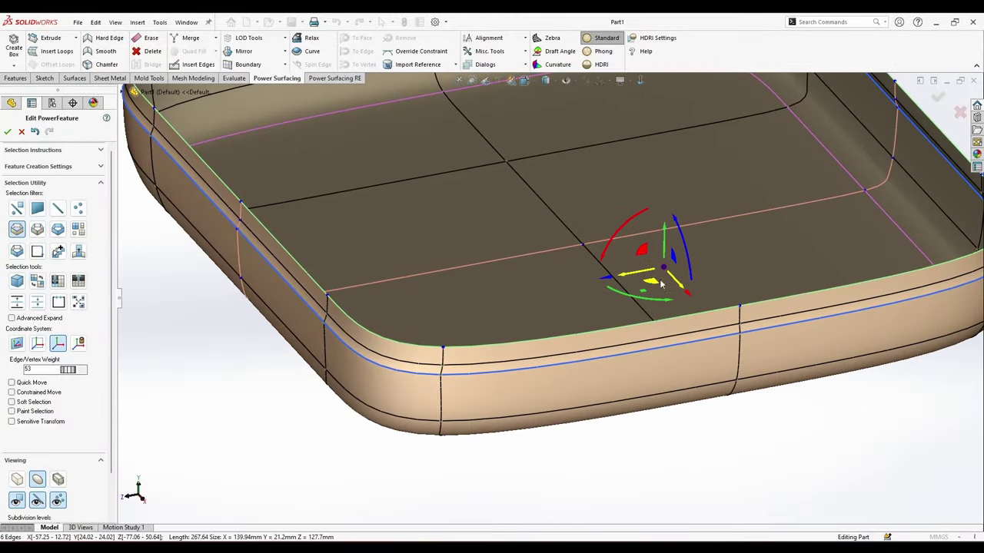
Set the edge weight of the upper wall loop nearest the rim to 47.
left_click_drag(663, 269, 662, 275)
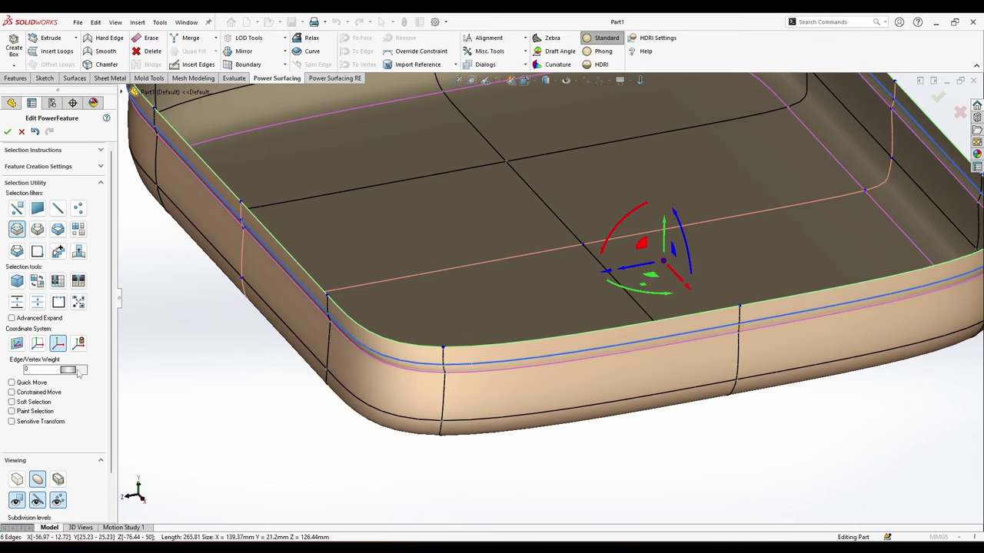
scroll(401, 438, "up", 1)
middle_click_drag(401, 438, 379, 415)
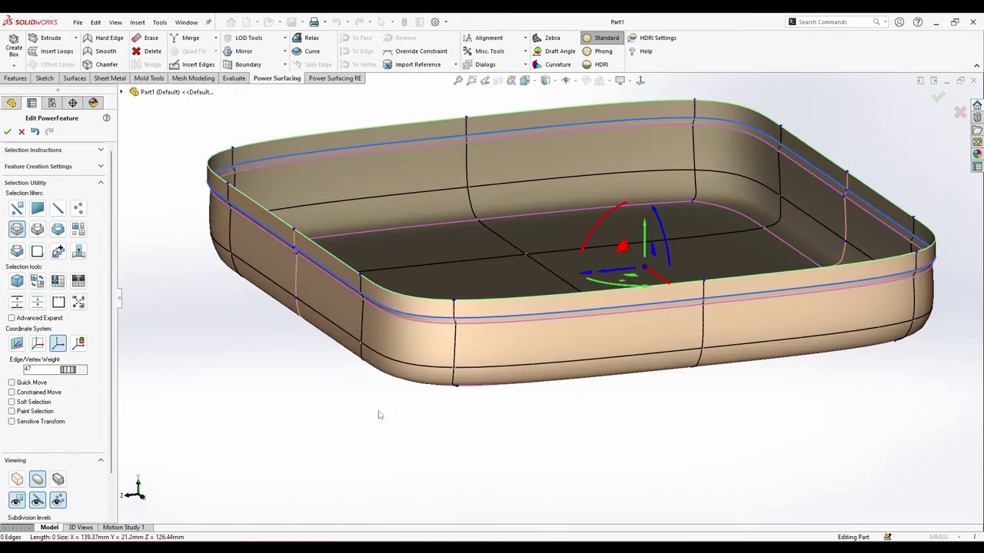
Scale the lower of the two weighted wall loops inward horizontally to form a stepped lip under the rim.
middle_click_drag(431, 398, 876, 503)
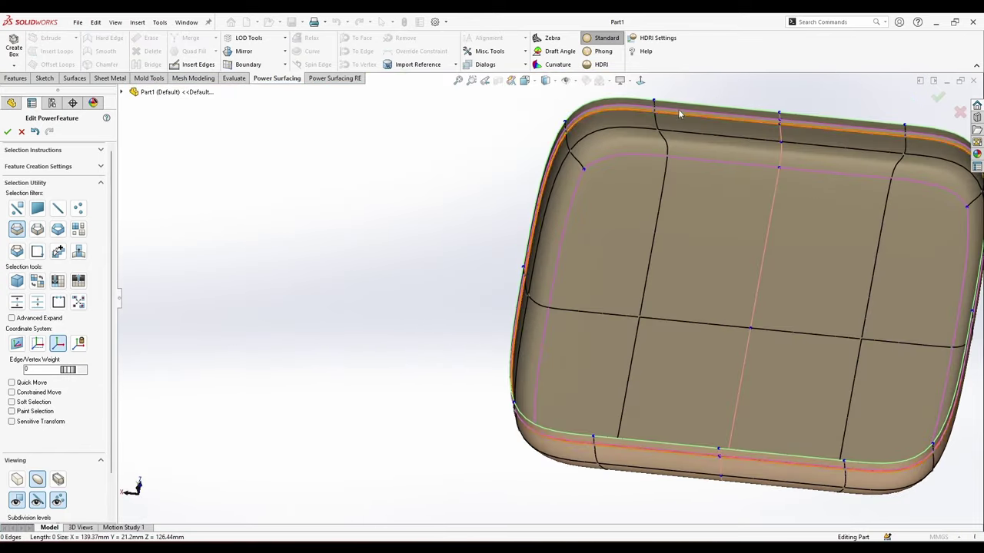
scroll(732, 210, "up", 2)
scroll(824, 154, "down", 6)
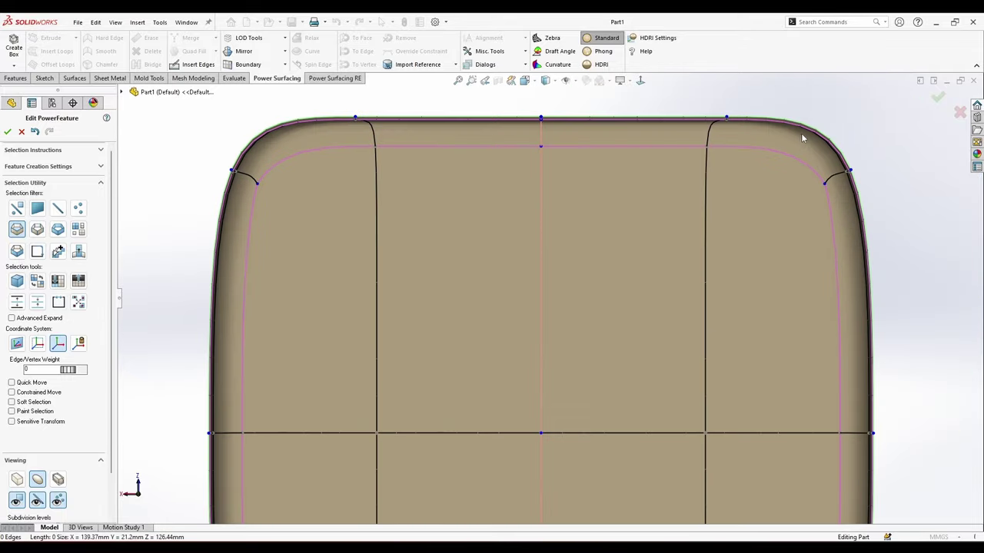
left_click(704, 132)
scroll(573, 382, "up", 5)
scroll(560, 403, "down", 1)
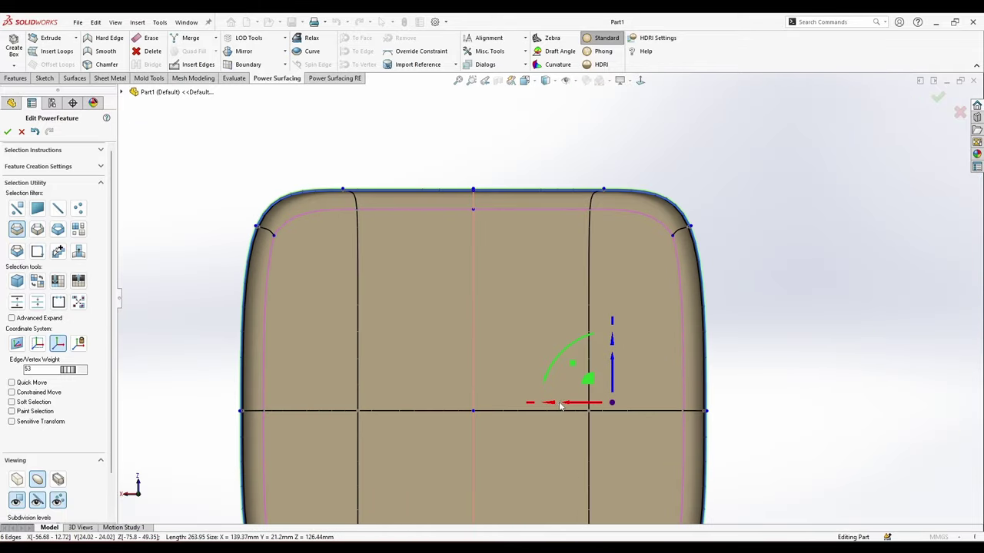
left_click_drag(562, 408, 561, 408)
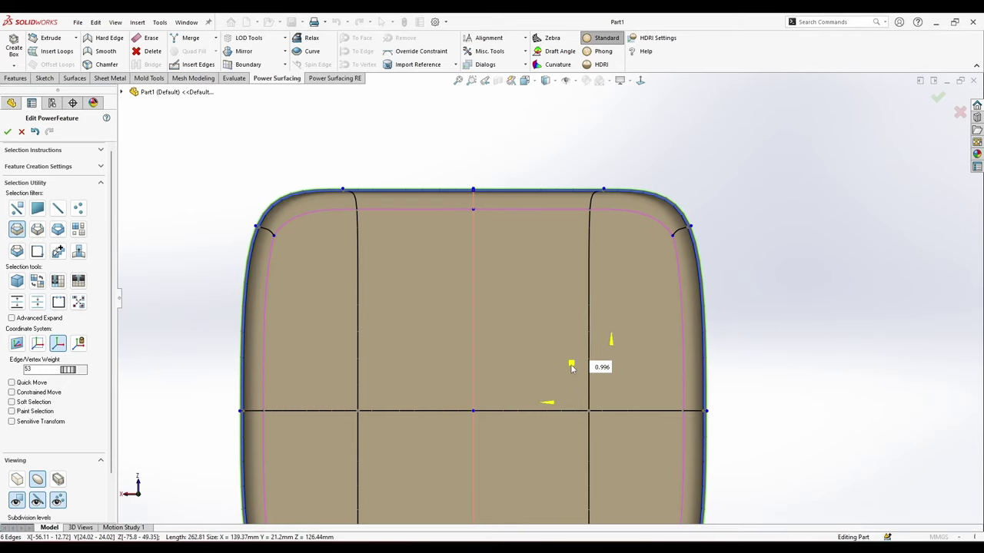
left_click_drag(570, 365, 570, 372)
scroll(570, 373, "up", 3)
scroll(560, 401, "down", 1)
middle_click_drag(556, 416, 591, 265, "ctrl")
scroll(565, 367, "down", 2)
middle_click_drag(555, 366, 559, 343)
scroll(601, 302, "down", 1)
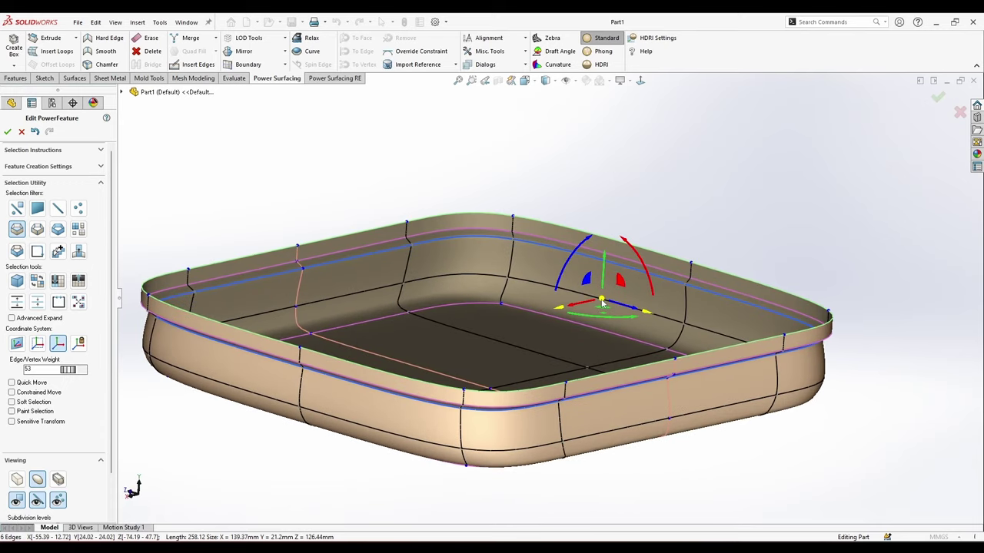
Scale the lower weighted wall loop outward by a factor of about 1.044 to soften the step under the rim.
middle_click_drag(603, 303, 599, 318)
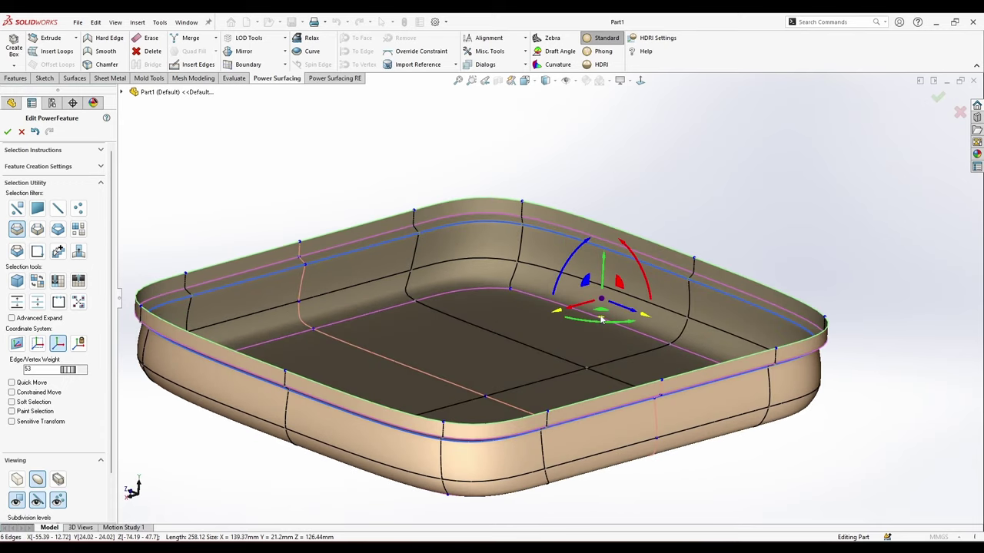
left_click_drag(602, 319, 602, 314)
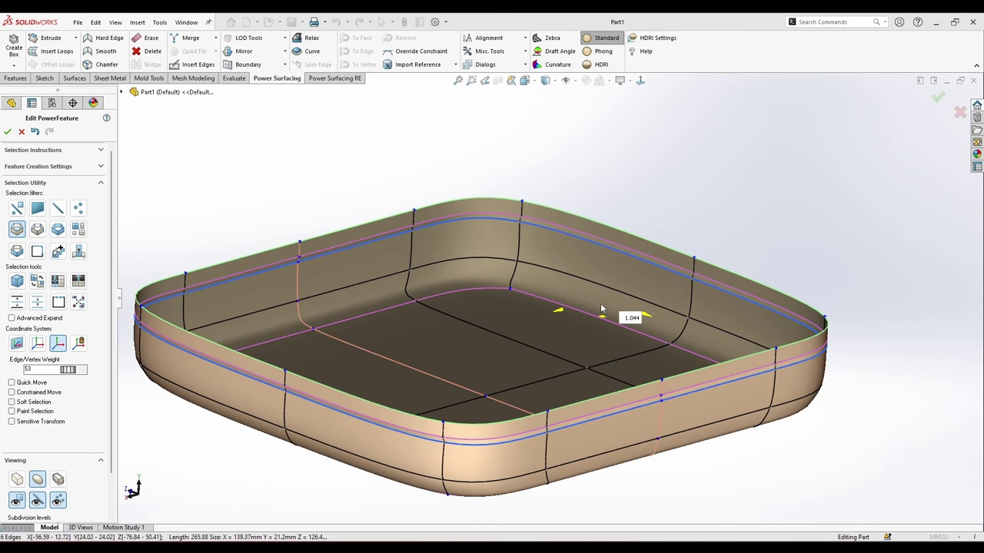
key("ctrl+z")
left_click_drag(599, 299, 600, 291)
Hide the mesh edges and vertices and examine the stepped rim on the smooth body from several angles.
middle_click_drag(530, 346, 821, 401)
left_click(42, 500)
left_click(58, 500)
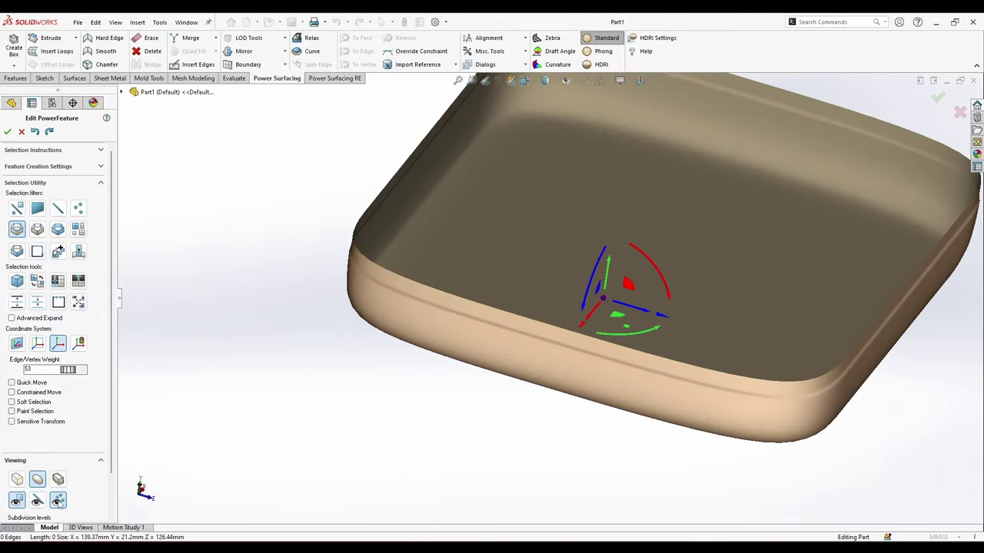
middle_click_drag(289, 449, 528, 392)
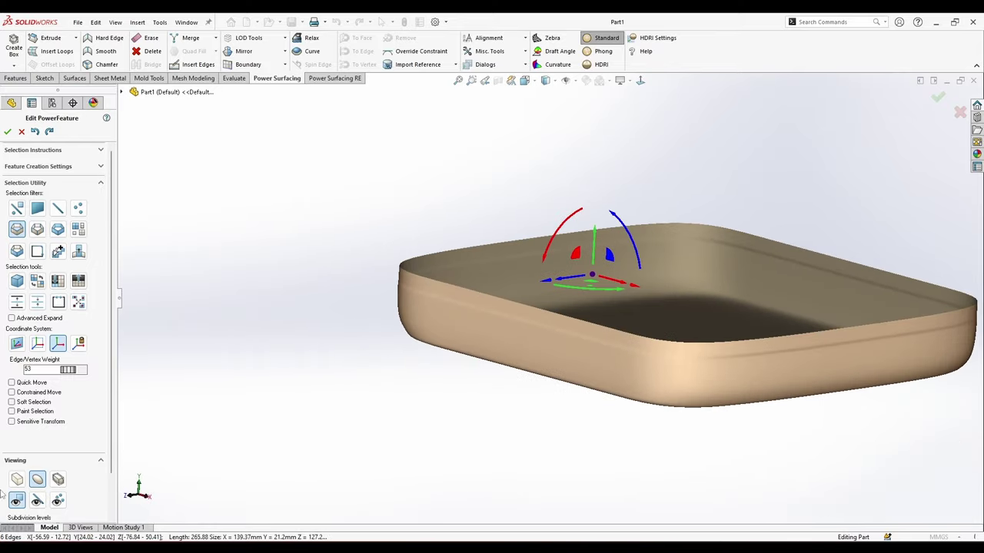
Display the body as its faceted control cage with edges shown and subdivide the whole mesh once.
left_click(18, 480)
scroll(597, 418, "up", 4)
left_click(597, 419)
middle_click_drag(605, 437, 573, 342)
left_click(650, 501)
scroll(717, 384, "up", 3)
scroll(815, 330, "down", 3)
right_click(636, 379)
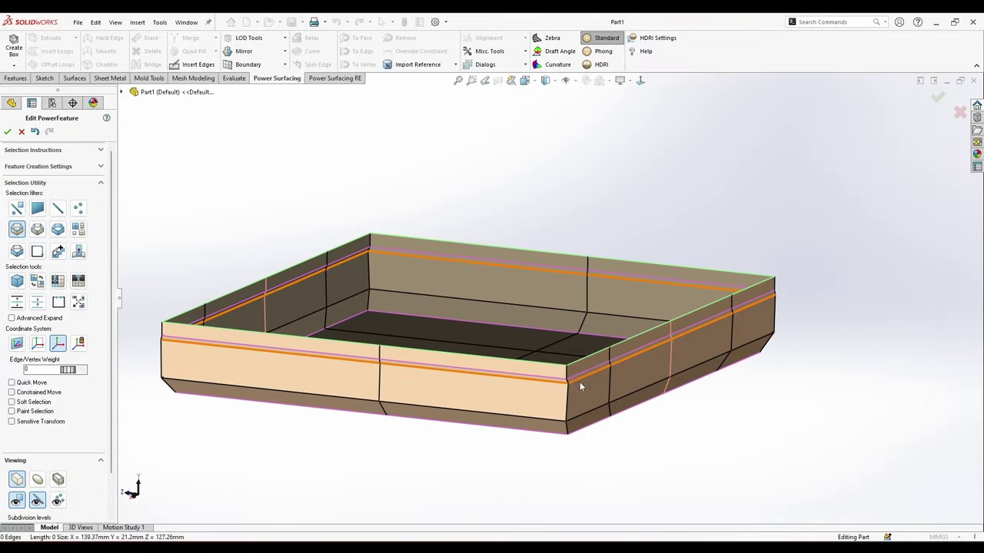
middle_click_drag(579, 382, 616, 384)
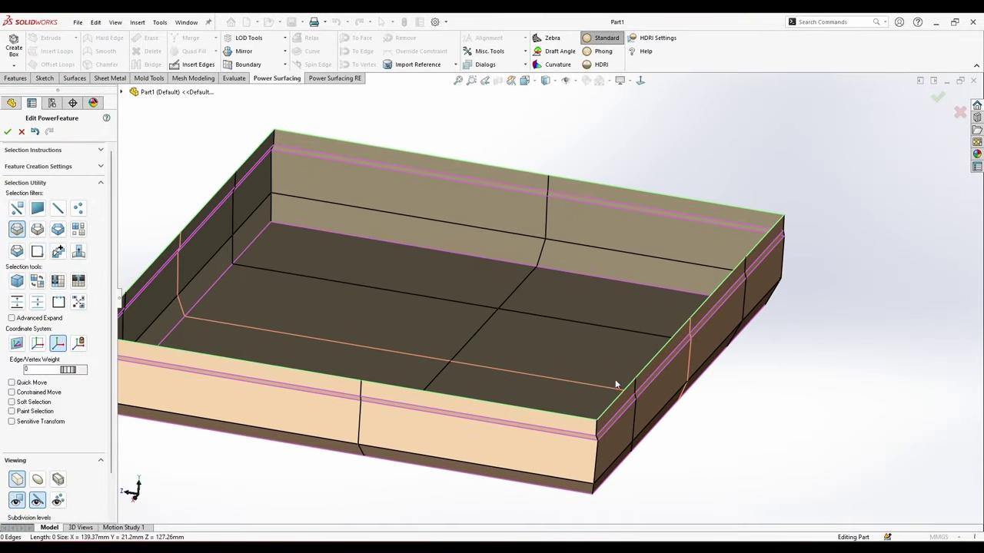
key("s")
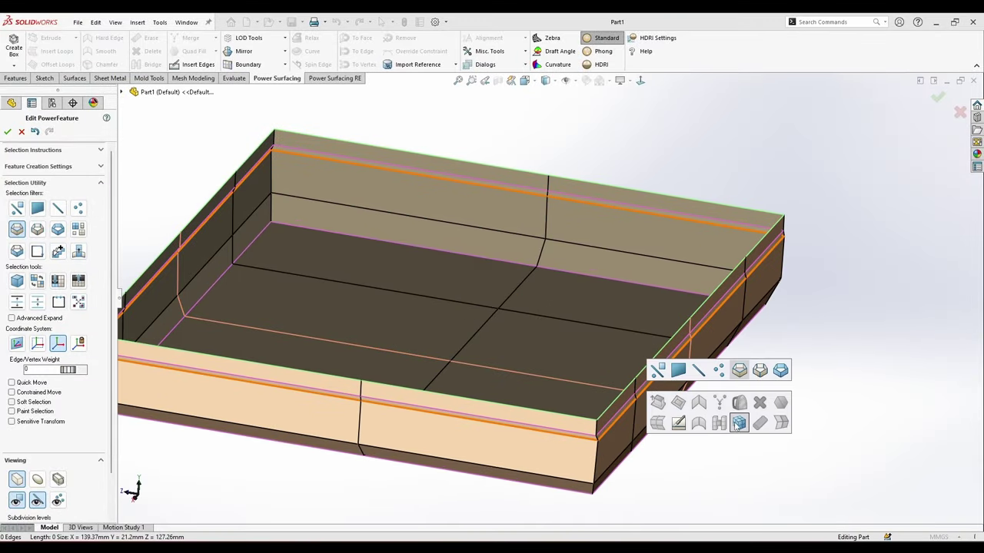
left_click(739, 424)
Extrude the wall faces at the middle of one side, just below the rim, outward about 16 mm as the handle base.
scroll(657, 407, "up", 2)
middle_click_drag(657, 407, 388, 353)
scroll(639, 329, "down", 4)
key("s")
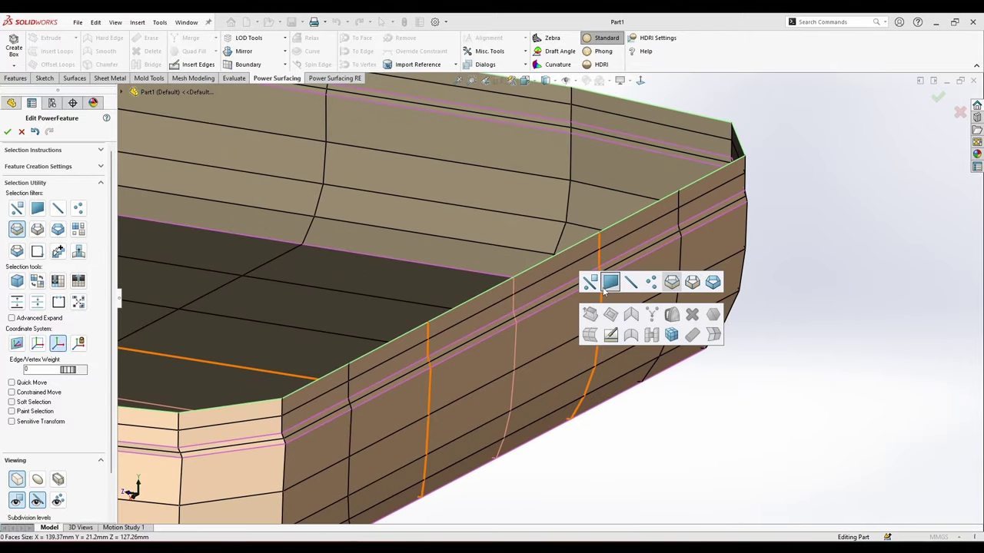
left_click(610, 282)
key("alt+Tab")
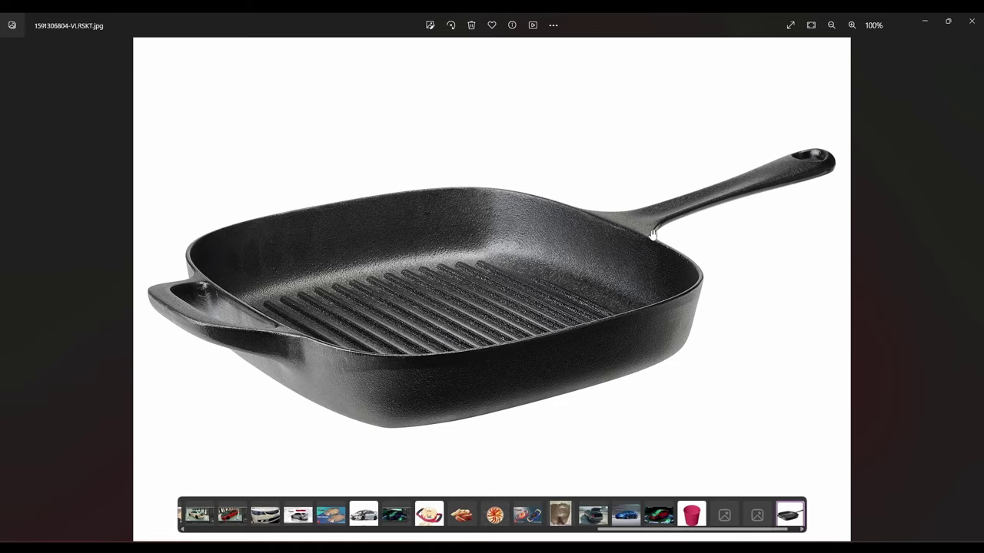
left_click(659, 547)
middle_click_drag(639, 336, 547, 288)
scroll(519, 256, "down", 3)
scroll(514, 276, "up", 5)
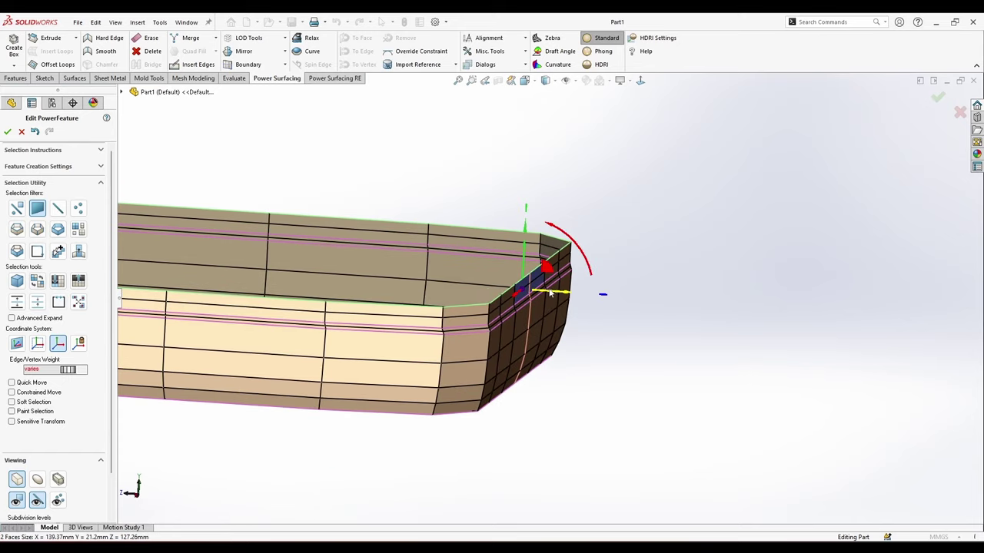
left_click_drag(559, 292, 640, 316)
Check the reference photo and scale the handle base's end faces narrower so the base tapers away from the wall.
left_click(684, 547)
left_click(689, 547)
middle_click_drag(618, 338, 684, 454)
left_click_drag(602, 269, 577, 304)
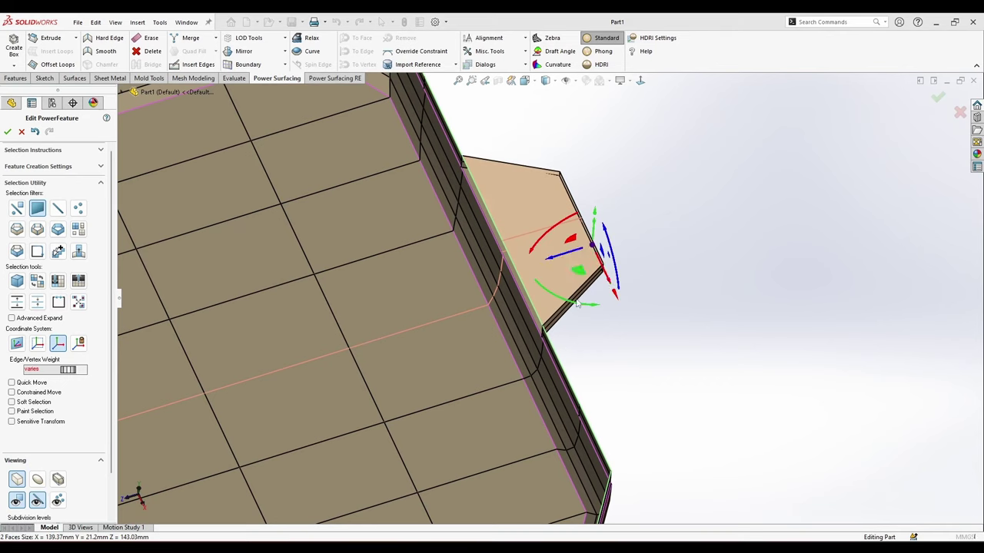
Extrude the tapered end faces about 11 mm further outward to form the handle's neck.
left_click_drag(572, 259, 649, 240)
scroll(647, 243, "up", 4)
middle_click_drag(634, 301, 599, 215)
scroll(558, 294, "down", 2)
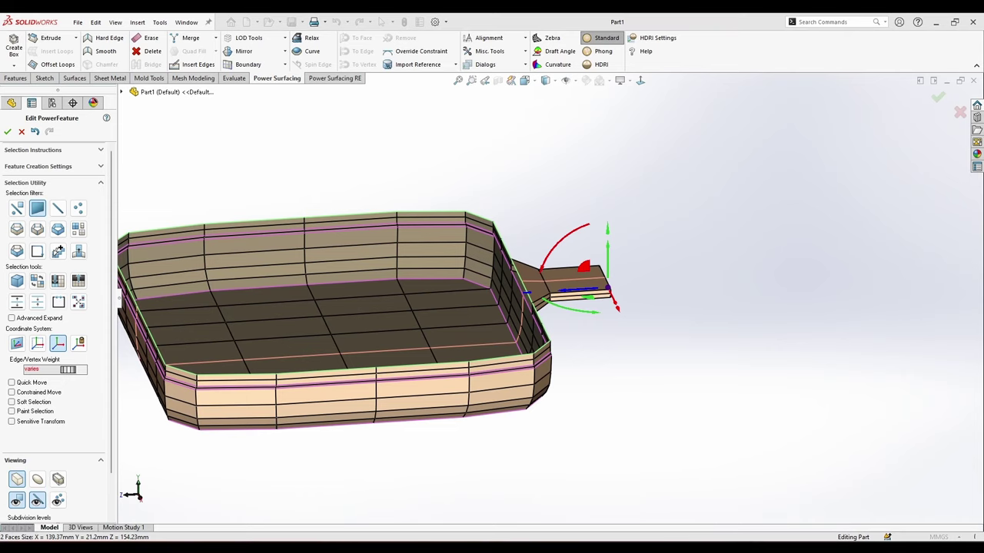
Narrow the neck's end to match the reference photo and extrude the handle shaft about 56 mm outward in three segments.
left_click(621, 547)
left_click(621, 547)
scroll(601, 290, "down", 2)
middle_click_drag(603, 296, 614, 384)
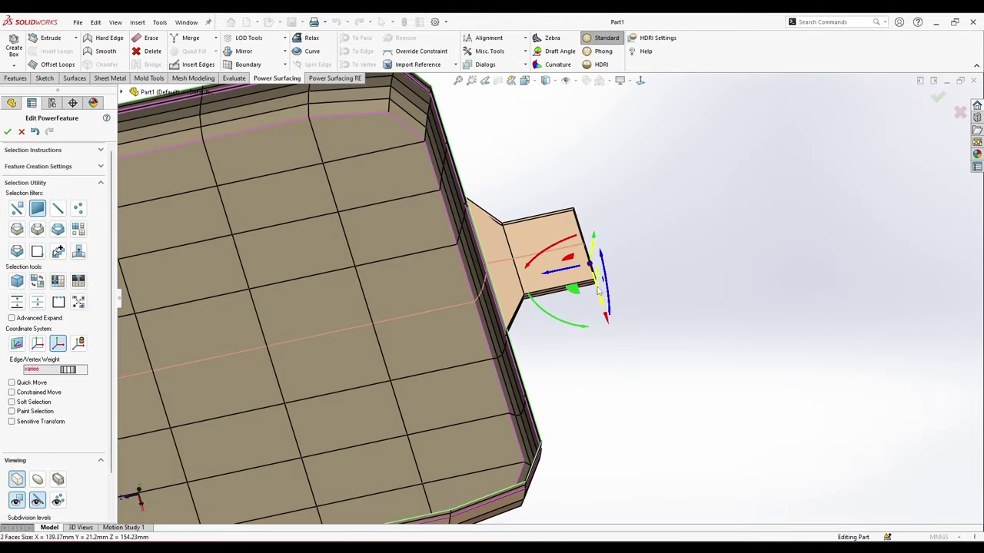
left_click_drag(602, 304, 694, 252)
scroll(634, 308, "up", 3)
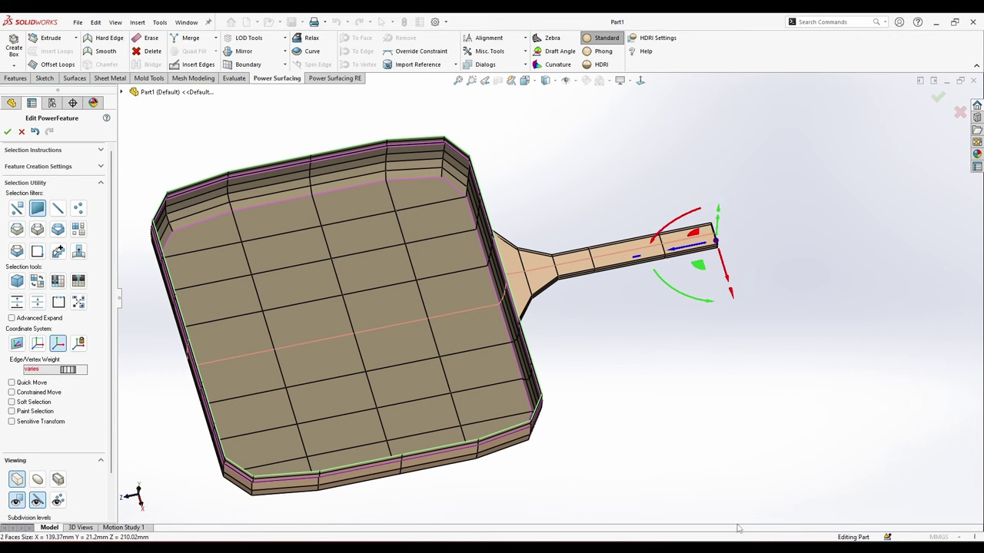
Extrude the handle's end about 29 mm further in three segments, scaling it wider and then narrower into a rounded tip.
left_click(741, 545)
left_click(717, 541)
left_click_drag(691, 256, 784, 255)
scroll(759, 254, "down", 2)
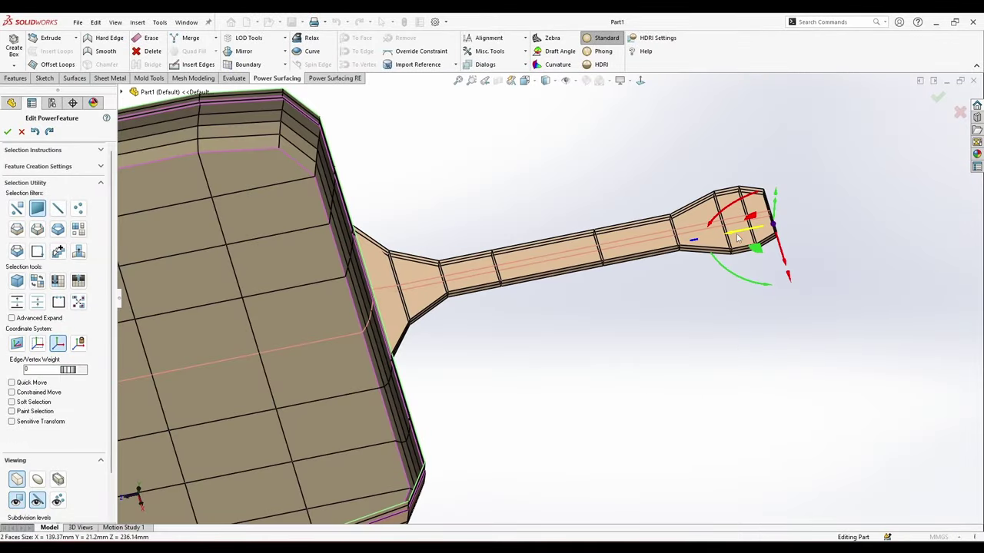
left_click_drag(737, 235, 745, 233)
left_click_drag(793, 255, 789, 243)
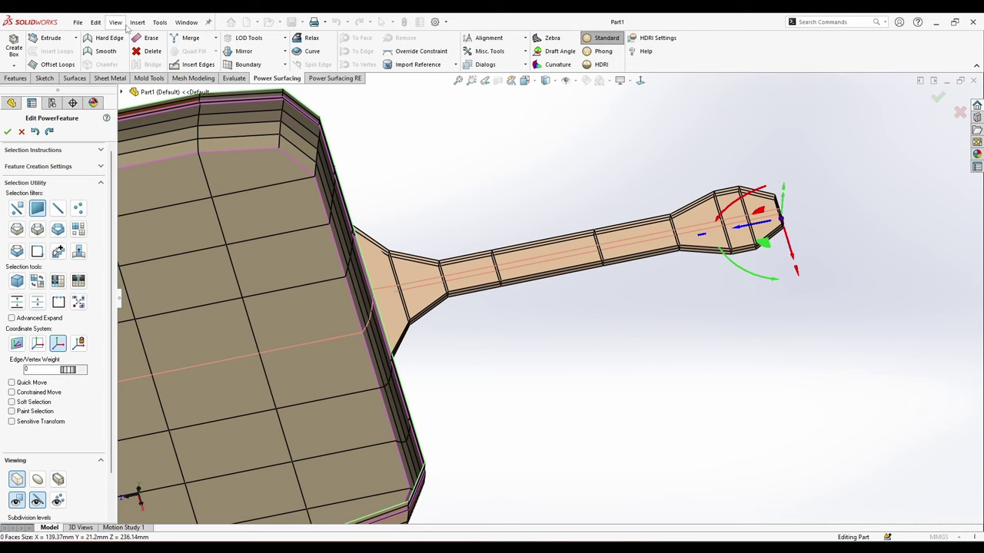
Lower the SubD Push Back in the Power Surfacing display settings.
mouse_move(159, 27)
mouse_move(196, 51)
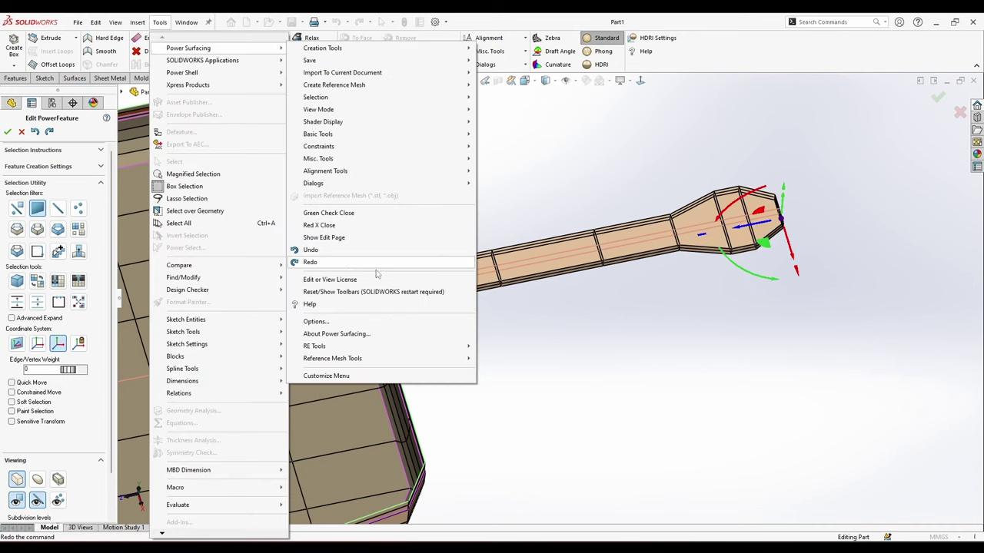
left_click(366, 321)
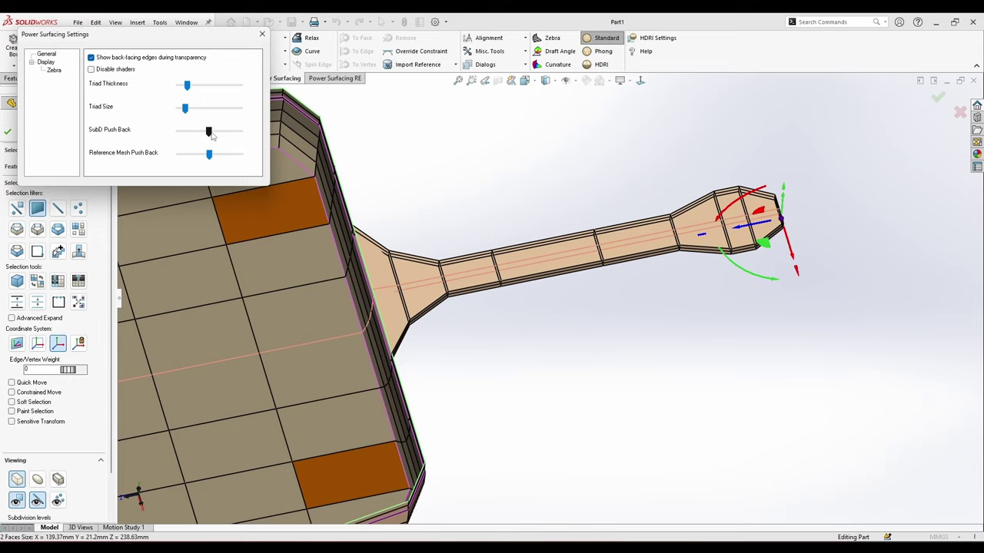
left_click(262, 34)
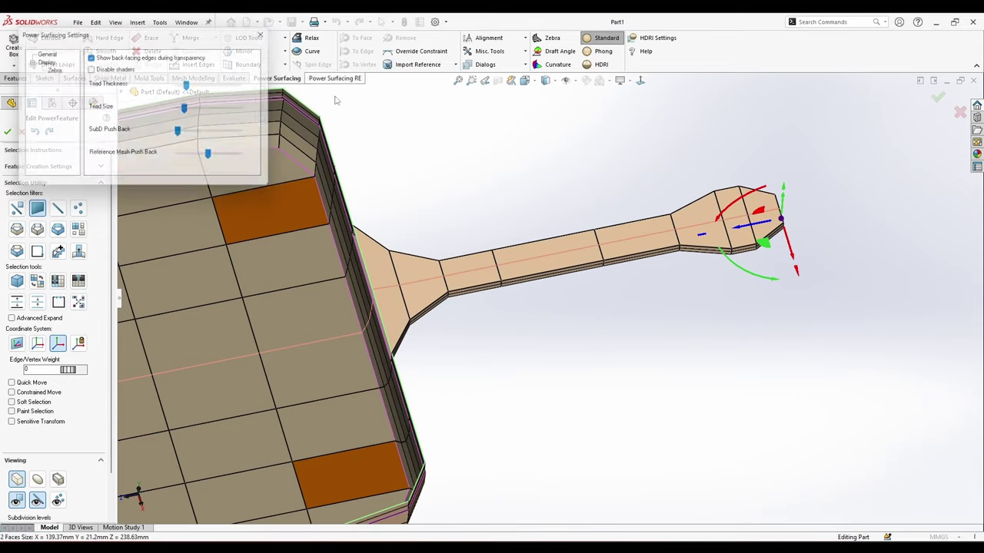
Examine the junction between the handle and the pan wall from inside and outside.
scroll(465, 364, "up", 1)
middle_click_drag(465, 370, 583, 219)
scroll(485, 313, "up", 3)
scroll(492, 315, "down", 2)
scroll(492, 313, "down", 2)
scroll(544, 246, "down", 2)
scroll(542, 262, "down", 3)
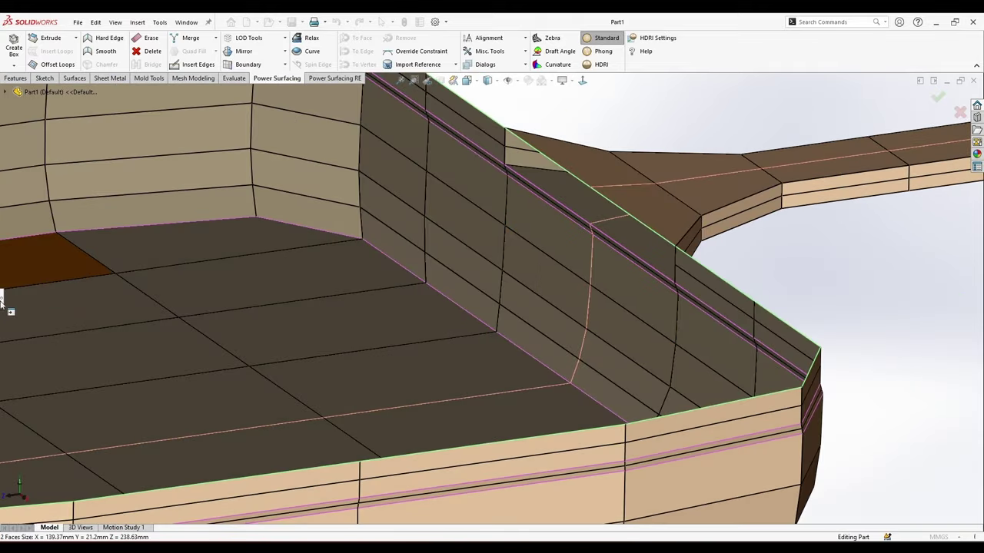
left_click(1, 301)
middle_click_drag(630, 247, 593, 173)
scroll(593, 174, "down", 5)
Select the six edges around the handle's junction and disconnect the handle from the pan wall along them.
right_click(385, 300)
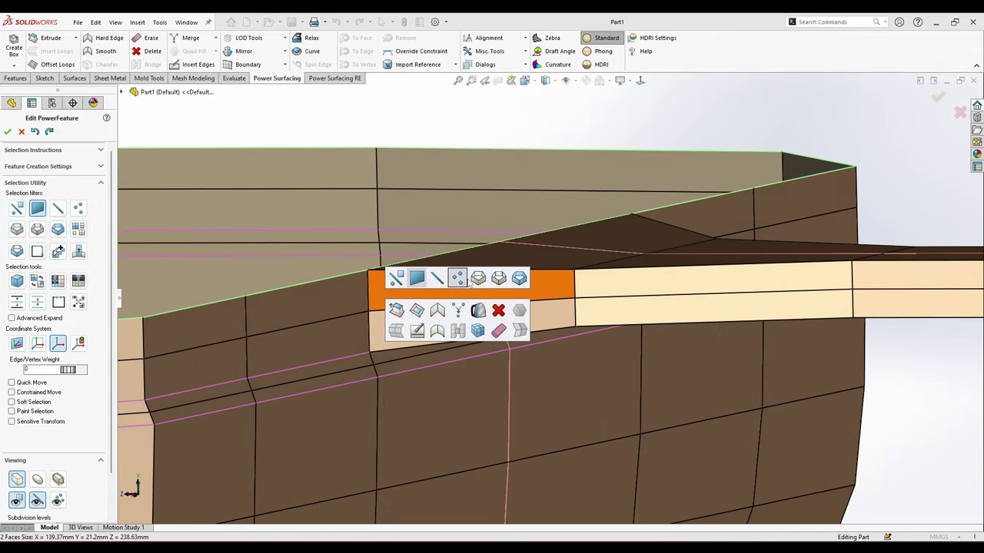
left_click(477, 279)
middle_click_drag(440, 329, 692, 263)
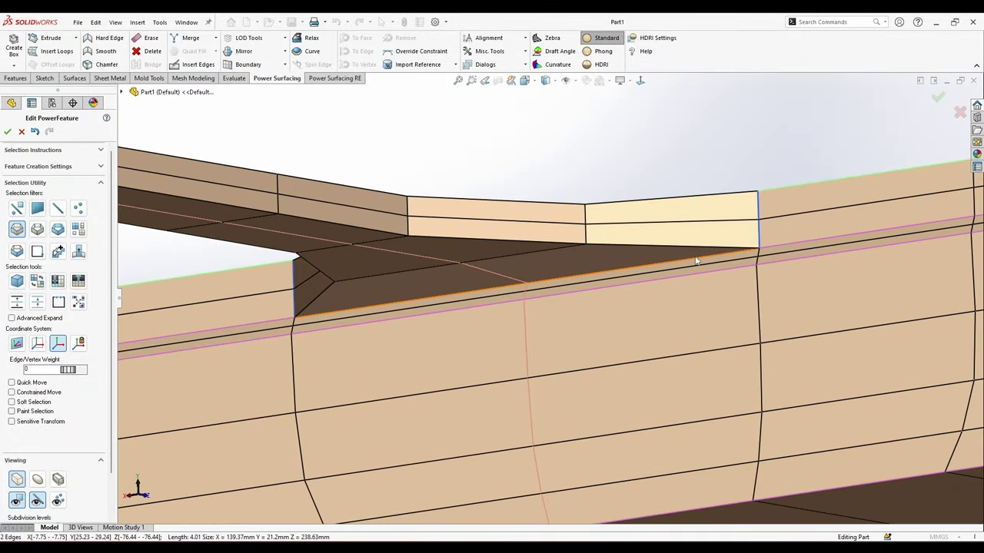
middle_click_drag(384, 281, 415, 259)
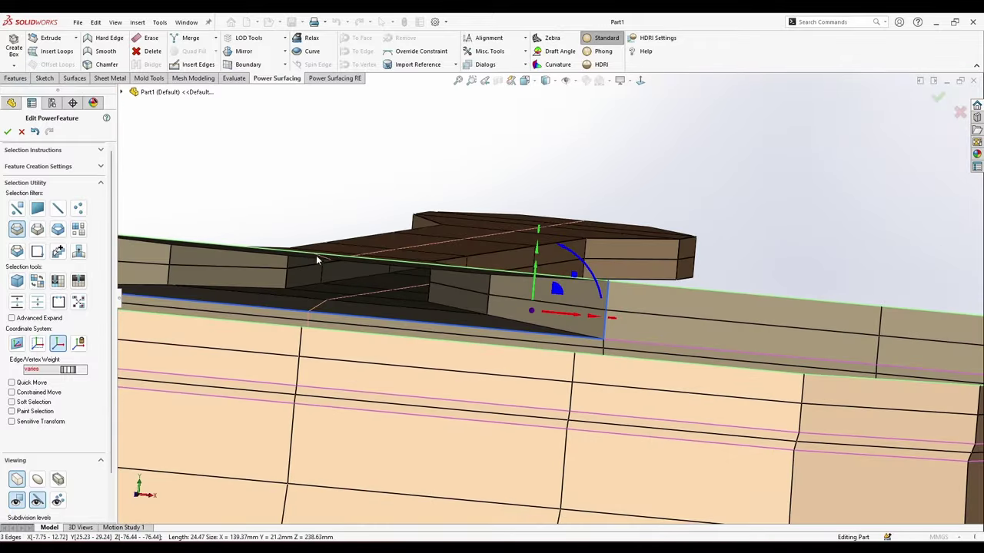
scroll(318, 259, "down", 4)
middle_click_drag(319, 259, 509, 333)
scroll(784, 318, "up", 2)
middle_click_drag(806, 326, 671, 307)
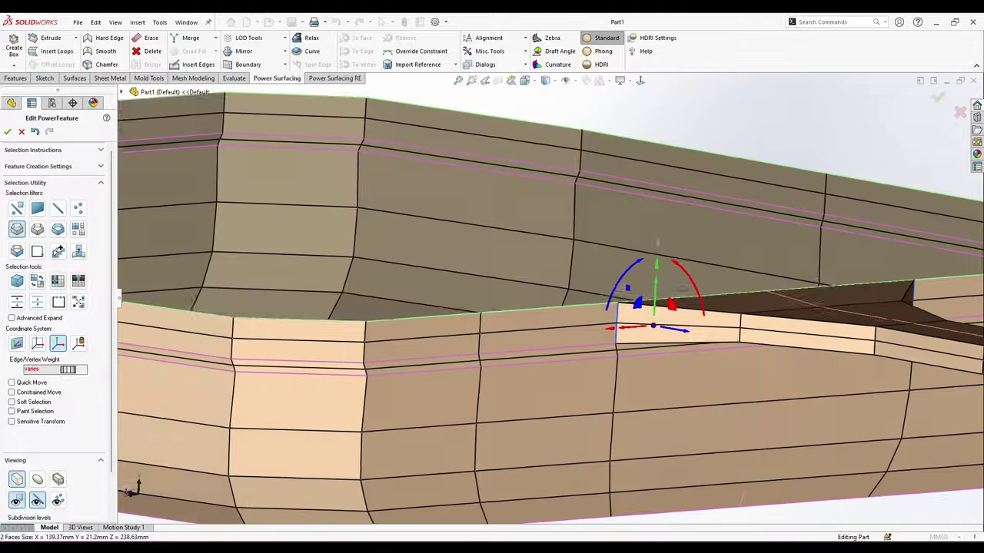
scroll(689, 340, "down", 5)
mouse_move(689, 341)
middle_mouse_down()
mouse_move(668, 257)
mouse_move(687, 336)
middle_mouse_up()
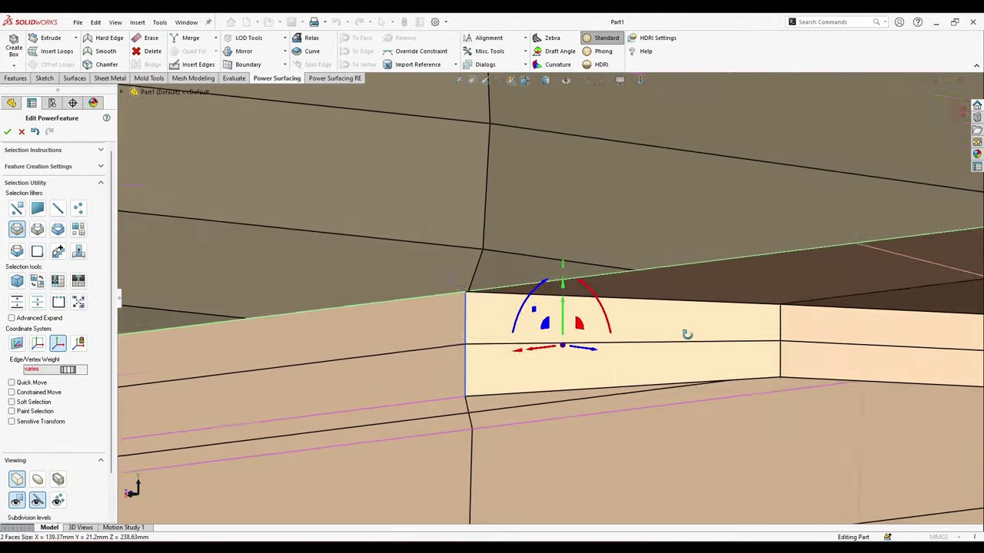
scroll(687, 336, "up", 2)
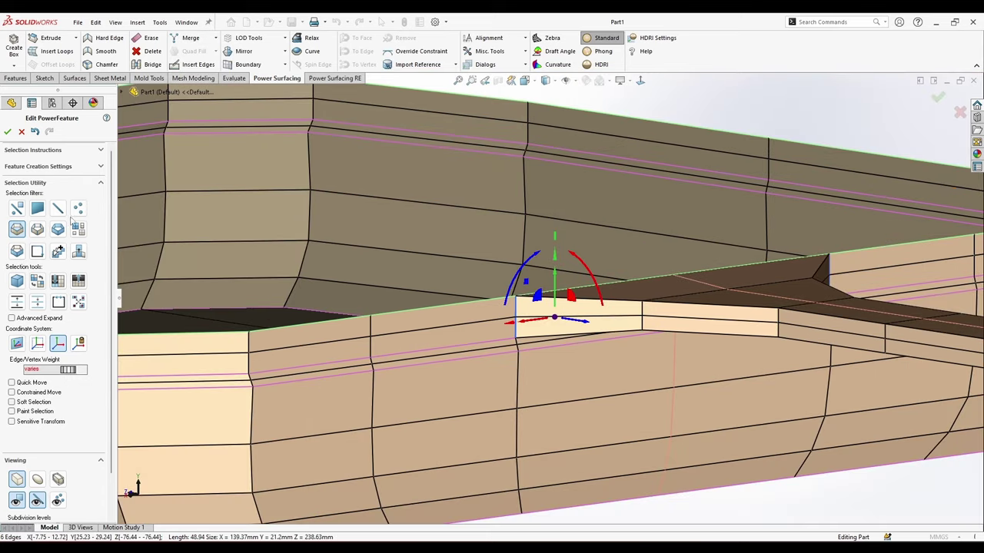
Select the entire detached handle and move it about 12 mm away from the pan wall.
left_click(77, 229)
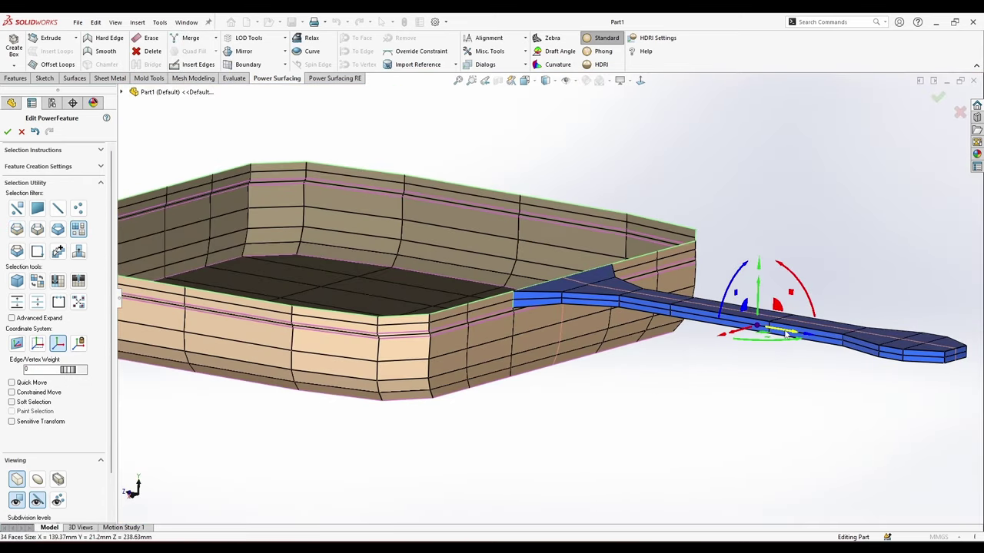
left_click_drag(785, 332, 827, 351)
left_click(749, 269)
scroll(549, 271, "down", 5)
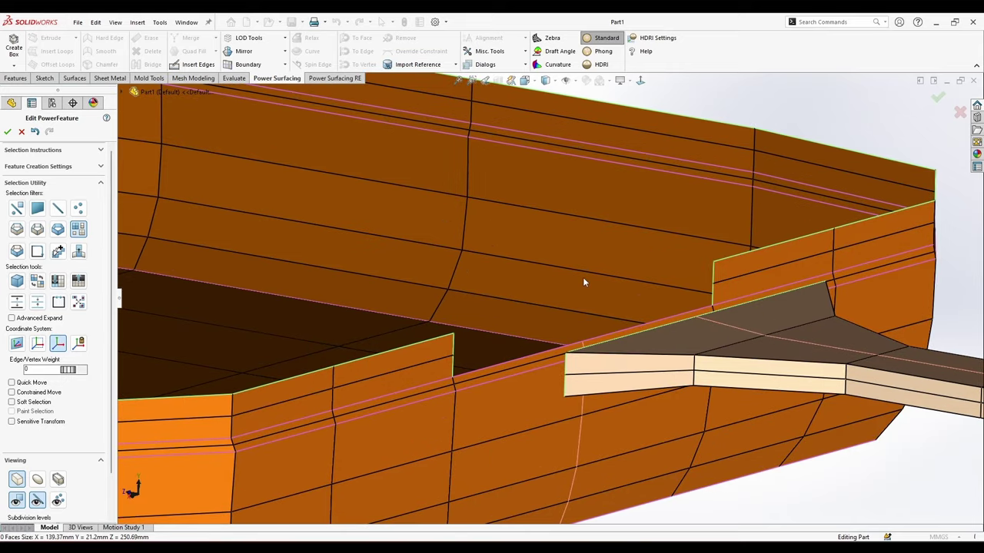
Extrude the bottom edge of the wall gap upward in two segments to close it up to the rim height.
left_click(17, 208)
left_click(454, 343)
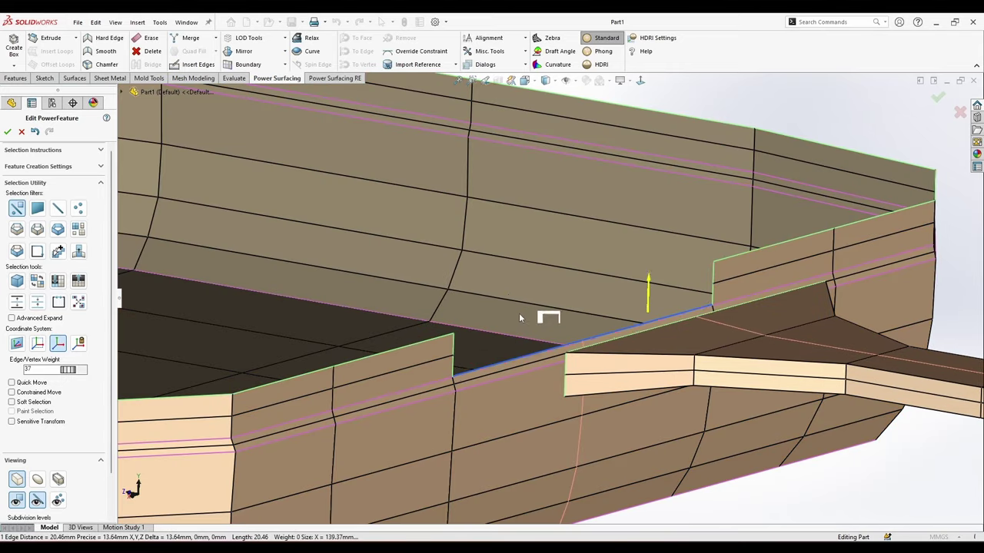
left_click_drag(520, 316, 524, 300)
left_click_drag(648, 267, 649, 246)
Show the mesh vertices and merge the two nearly coincident middle vertices on one side seam of the filled gap.
left_click(58, 503)
scroll(476, 352, "down", 5)
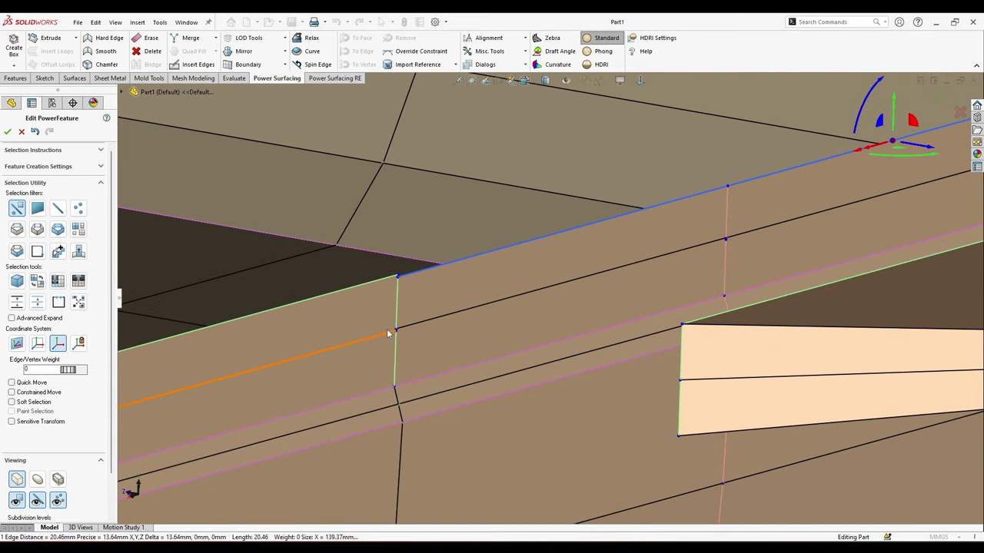
scroll(395, 332, "down", 6)
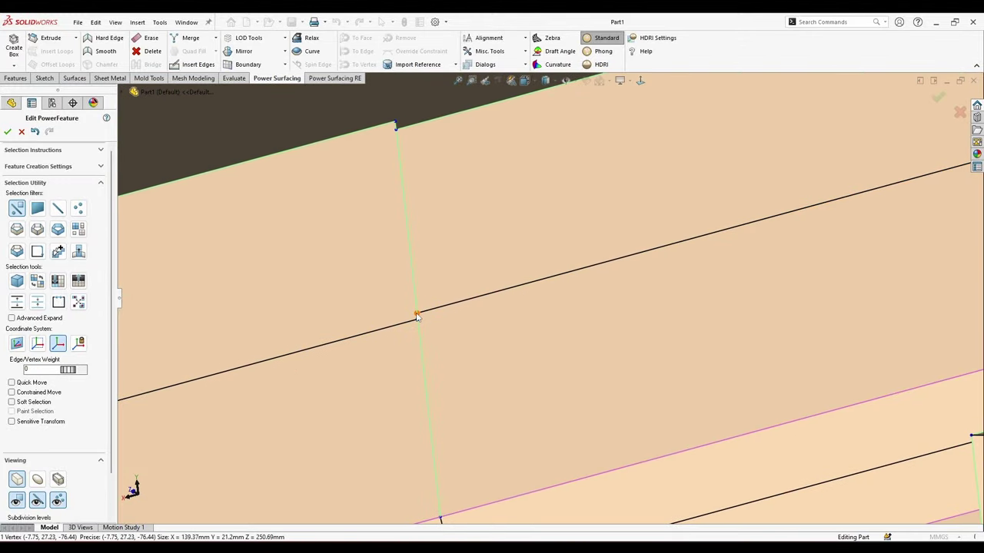
right_click(417, 315)
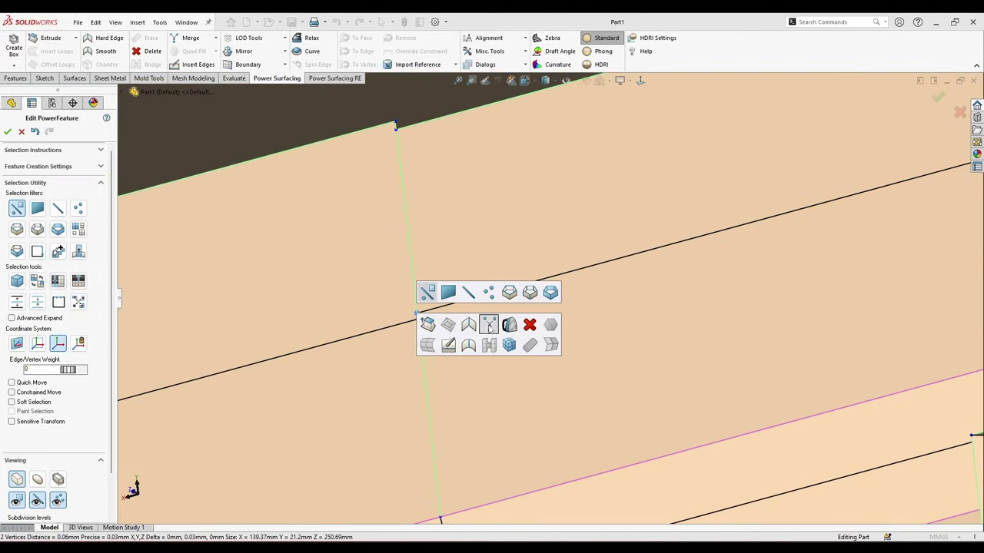
left_click(489, 324)
Merge the two nearly coincident vertices at the rim on the same side seam of the filled gap.
scroll(808, 257, "up", 10)
scroll(875, 215, "down", 9)
scroll(813, 230, "up", 7)
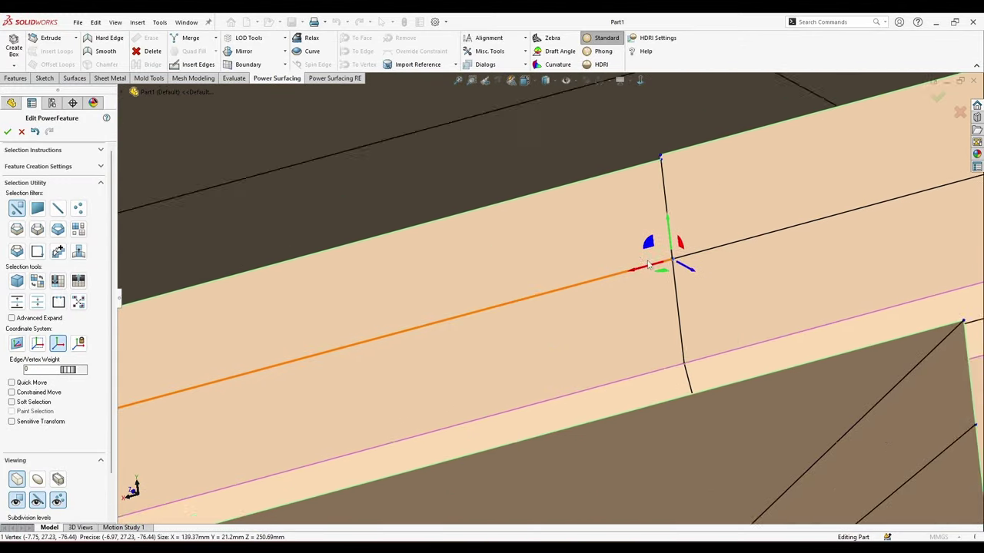
scroll(167, 402, "down", 9)
scroll(315, 370, "down", 1)
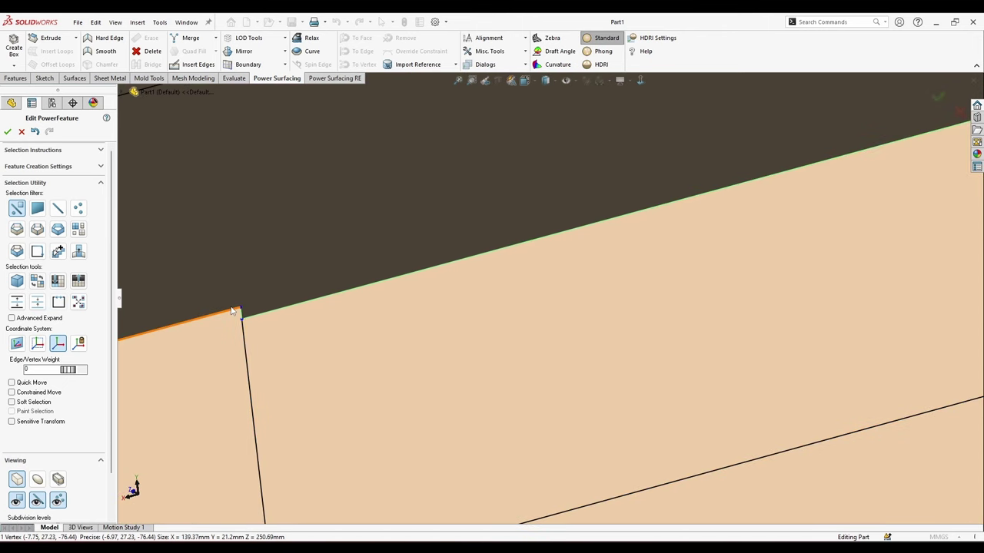
right_click(240, 317)
left_click(314, 332)
scroll(549, 298, "up", 9)
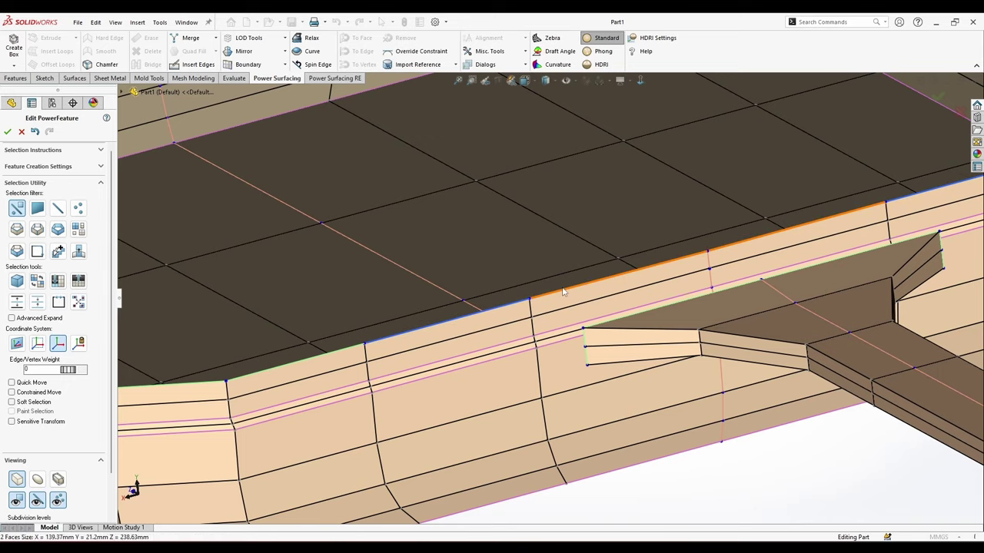
Select the rim edges above the filled wall gap to check their alignment, and clear the selection.
left_click(563, 291)
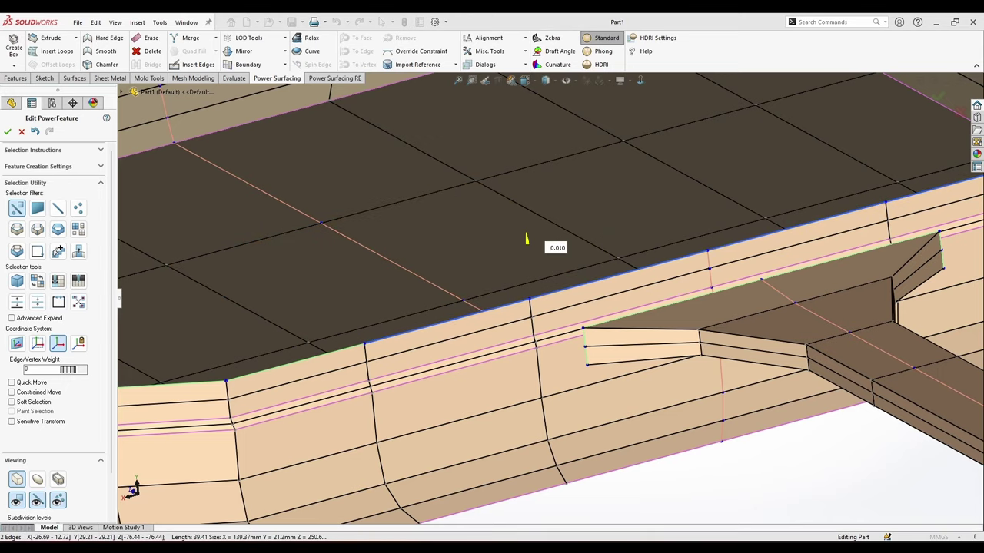
left_click_drag(526, 239, 588, 492)
middle_click_drag(526, 286, 647, 260)
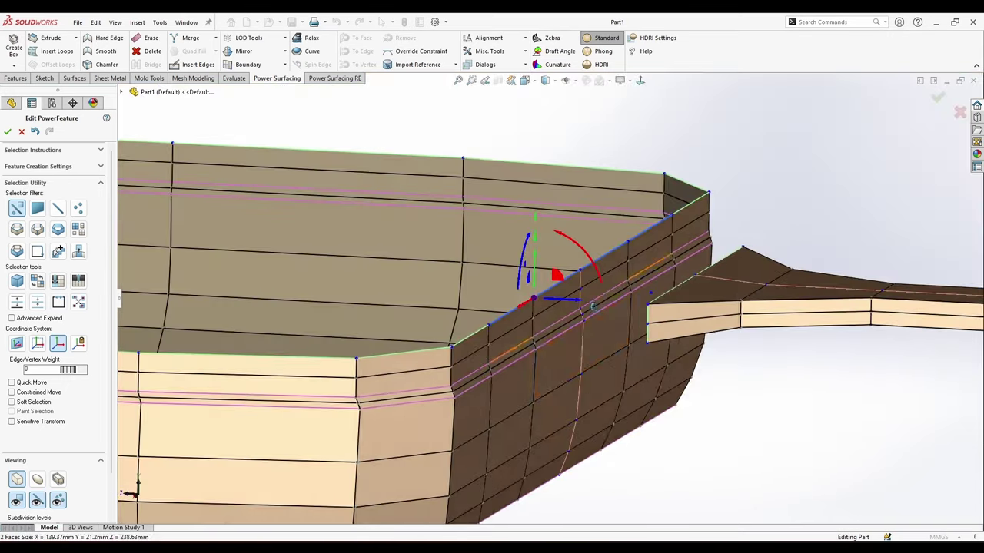
left_click(717, 415)
scroll(704, 412, "up", 1)
scroll(473, 341, "down", 1)
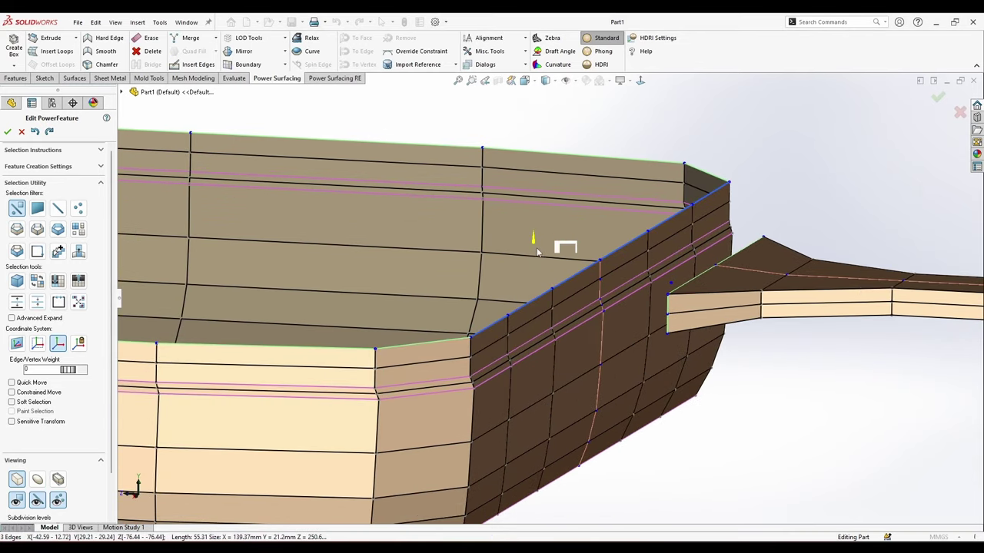
left_click(716, 428)
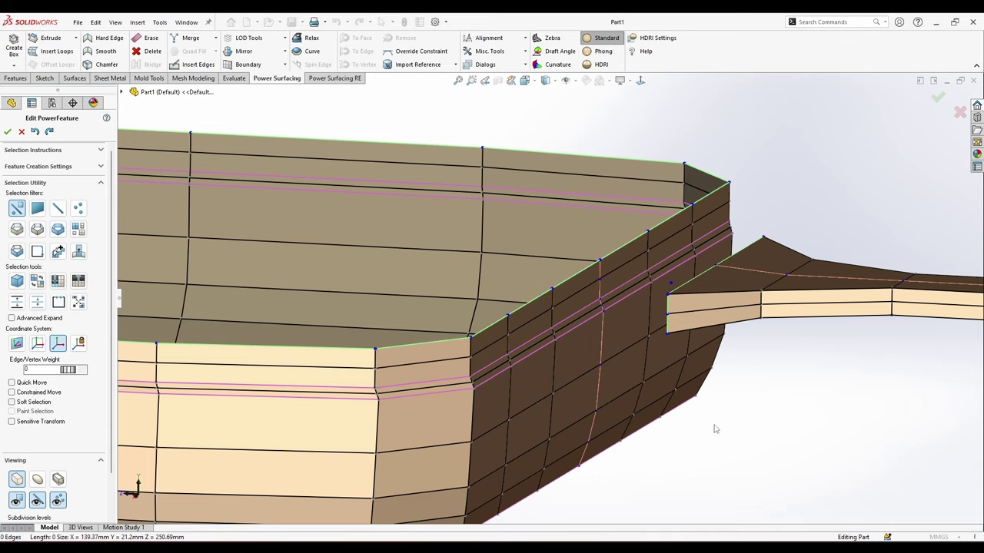
Select the entire handle as one connected piece and hide it so only the pan body remains.
middle_click_drag(715, 428, 631, 326)
scroll(630, 326, "down", 3)
middle_click_drag(576, 310, 595, 321)
scroll(595, 321, "up", 7)
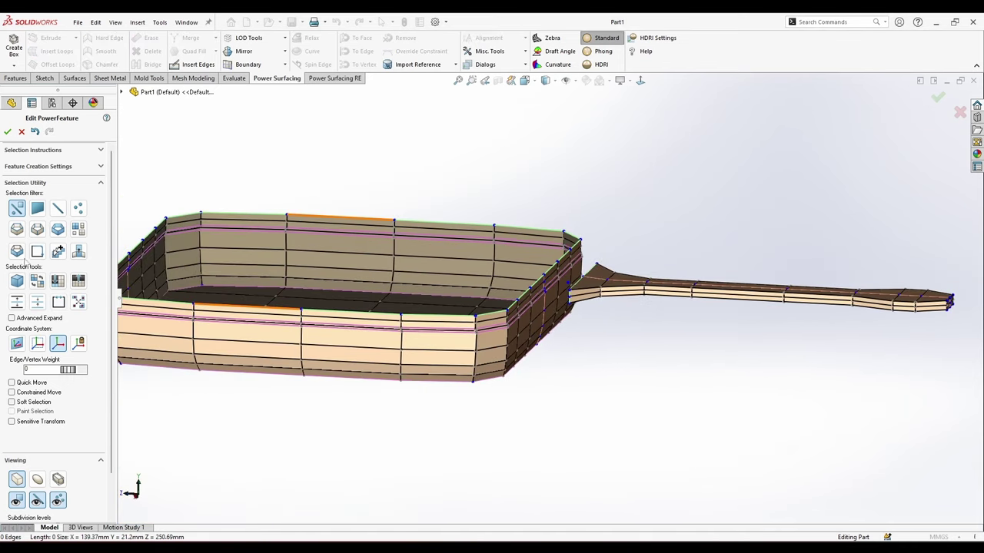
left_click(81, 230)
left_click(603, 295)
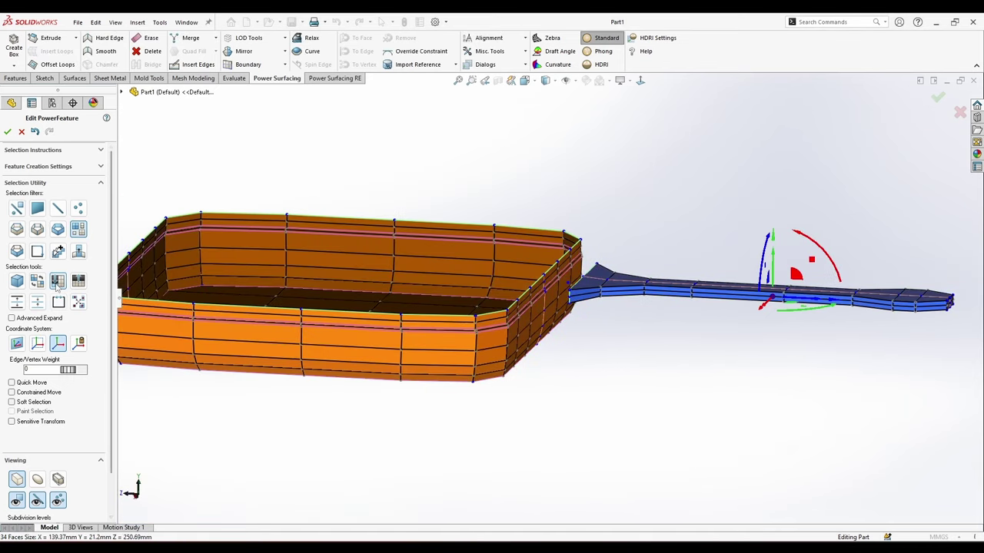
left_click(57, 284)
left_click(603, 286)
Switch the pan display from the control mesh to the smooth subdivision surface.
scroll(592, 286, "up", 2)
scroll(309, 246, "down", 3)
middle_click_drag(346, 255, 395, 302)
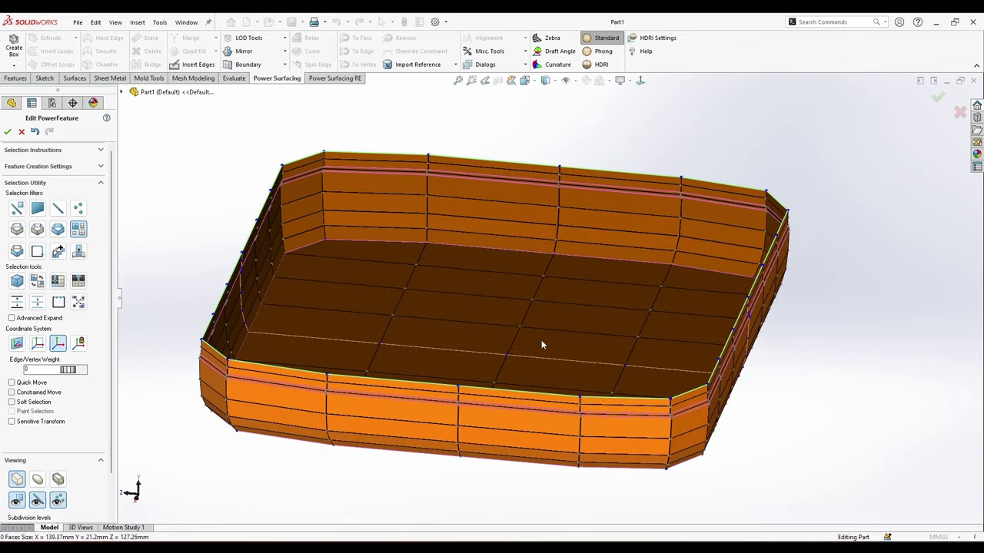
scroll(570, 346, "up", 2)
middle_click_drag(570, 347, 584, 242)
left_click(674, 369)
left_click(38, 480)
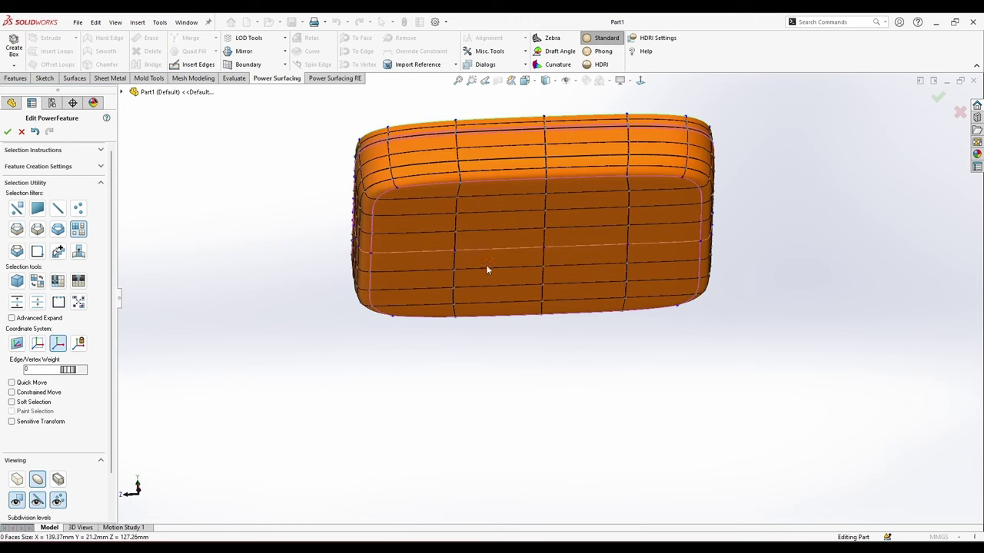
Select all faces of the pan's flat bottom and apply Hard Edge to them.
scroll(486, 264, "down", 2)
right_click(559, 246)
left_click(520, 230)
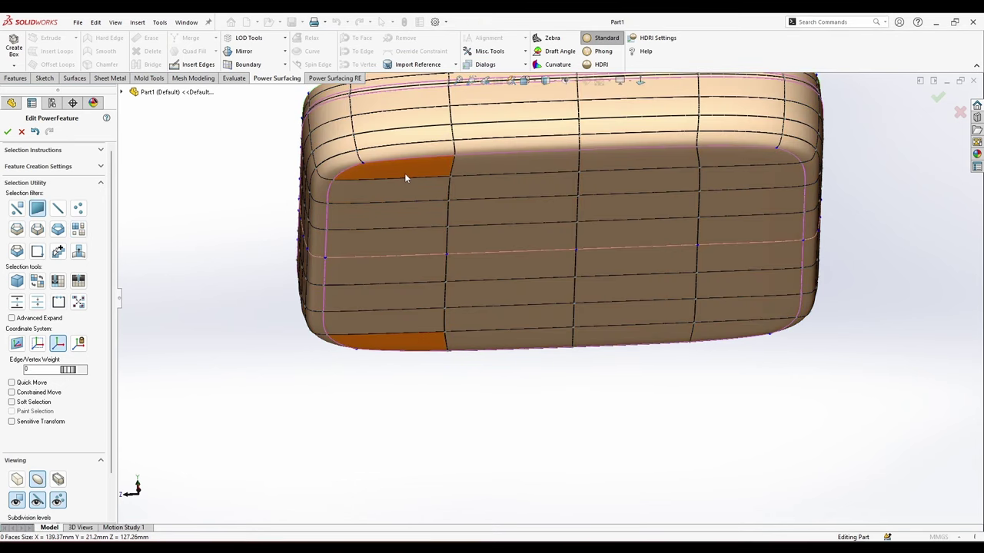
left_click(404, 173)
left_click(409, 190)
left_click(492, 165)
left_click(486, 185)
left_click(409, 217)
left_click(484, 239)
left_click(415, 259)
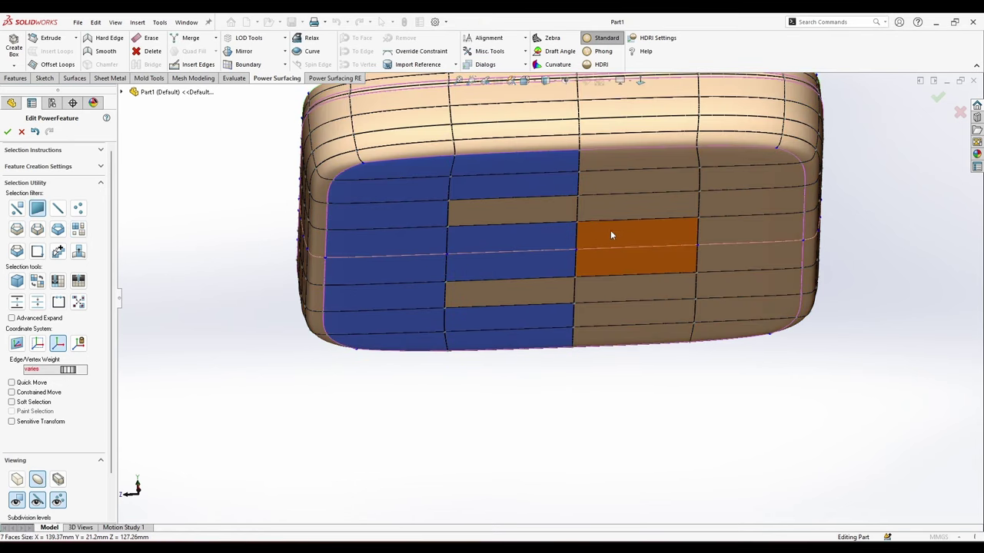
left_click(611, 231)
left_click(622, 213)
left_click(617, 175)
left_click(559, 207)
left_click(634, 160, "ctrl")
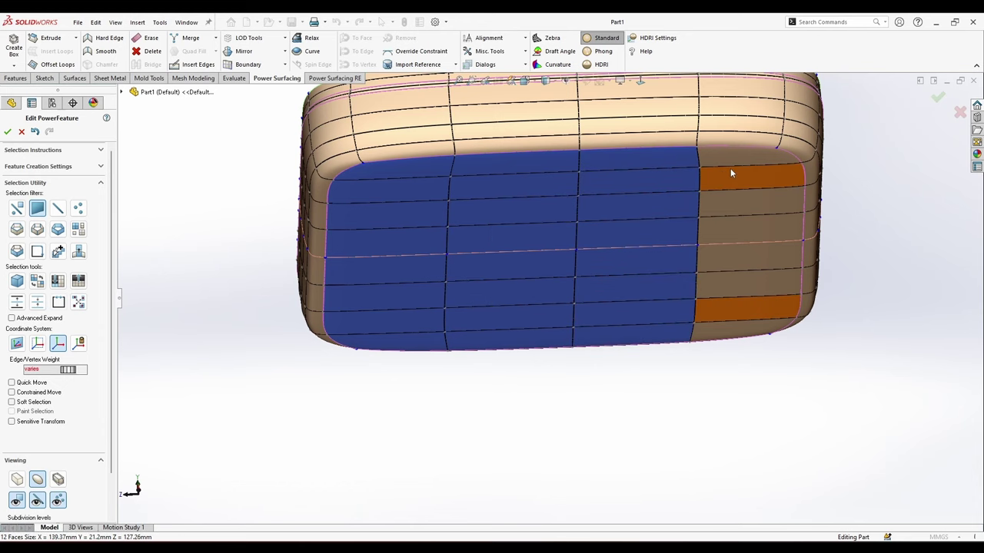
left_click(729, 157, "ctrl")
left_click(725, 181, "ctrl")
left_click(721, 206, "ctrl")
left_click(716, 230, "ctrl")
middle_click_drag(680, 248, 502, 175)
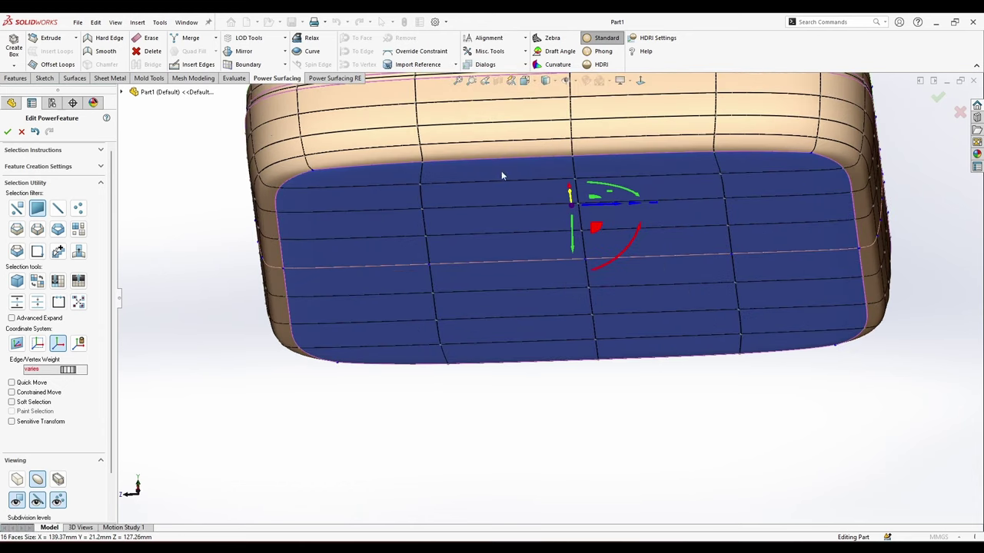
left_click(108, 40)
Try to thicken the model without selecting any faces, and undo it.
scroll(453, 278, "up", 2)
middle_click_drag(457, 281, 429, 372)
middle_click_drag(668, 175, 715, 122)
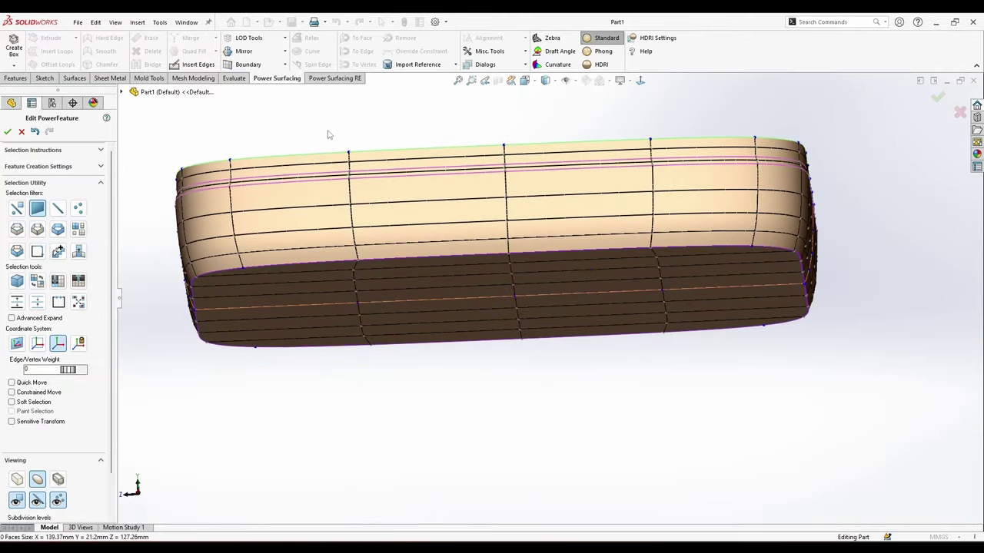
middle_click_drag(328, 134, 348, 183)
scroll(442, 143, "up", 4)
scroll(444, 144, "down", 3)
middle_click_drag(573, 169, 587, 204)
scroll(797, 375, "down", 1)
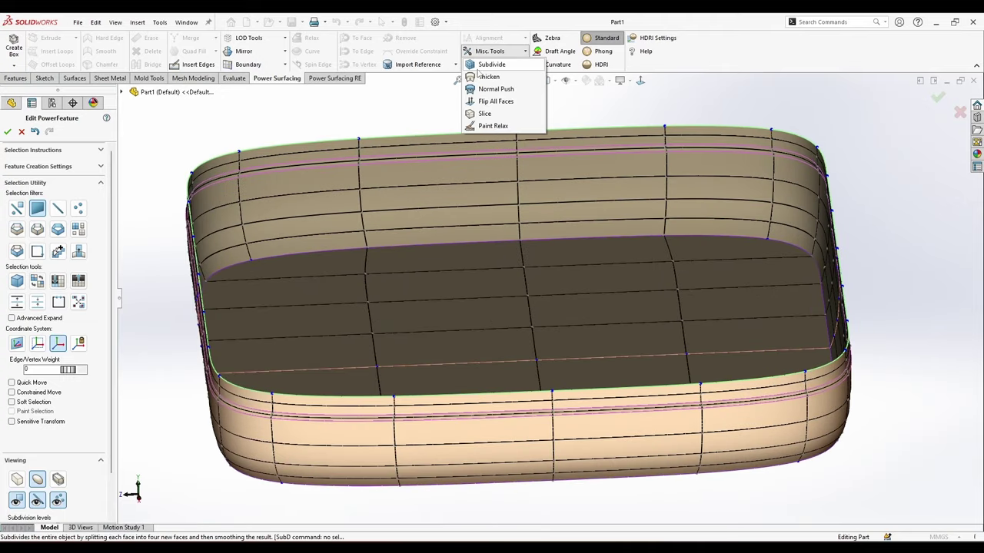
left_click(487, 77)
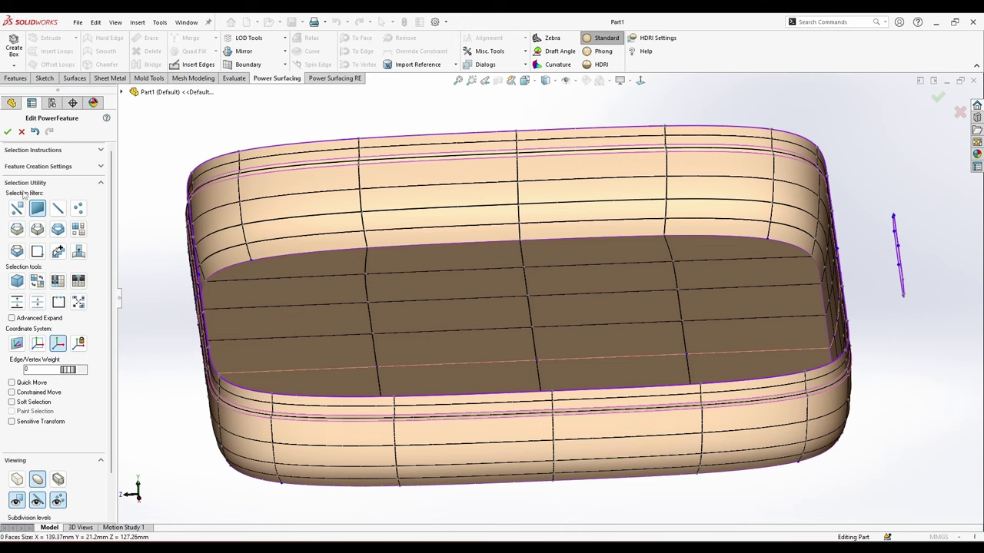
key("ctrl+z")
Select the entire pan body and try thickening it by 2 mm.
scroll(618, 297, "up", 2)
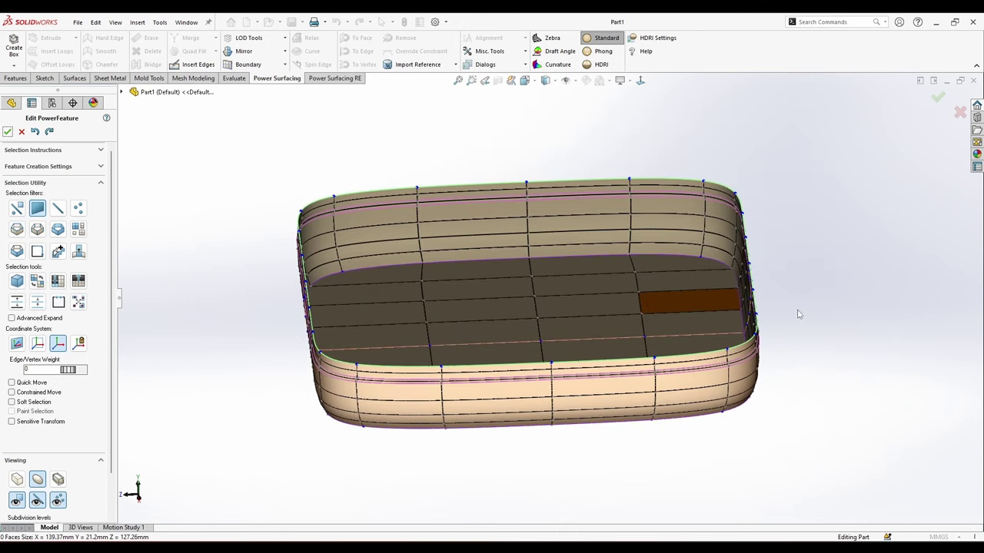
middle_click_drag(799, 313, 804, 291)
scroll(689, 299, "down", 4)
left_click(79, 229)
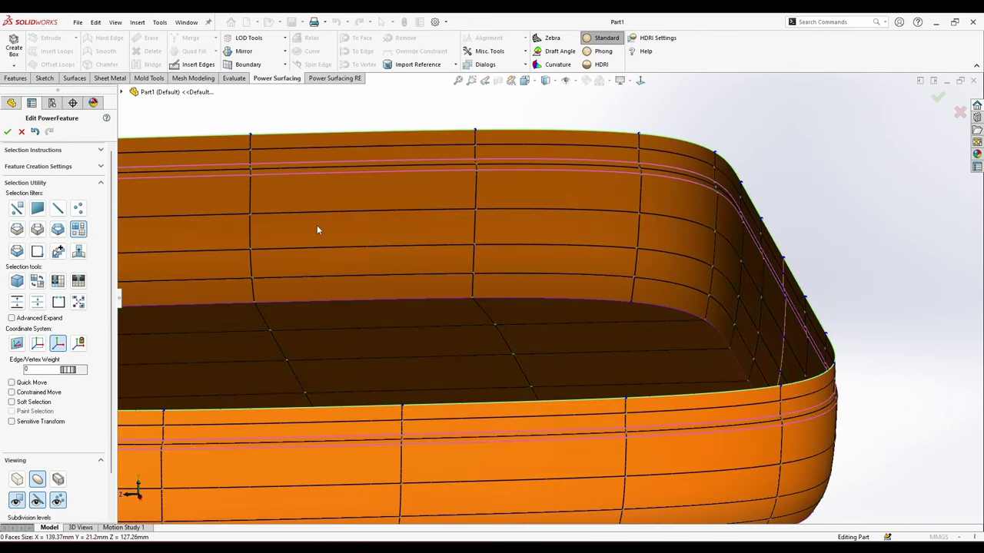
left_click(317, 227)
scroll(307, 258, "up", 4)
left_click(502, 54)
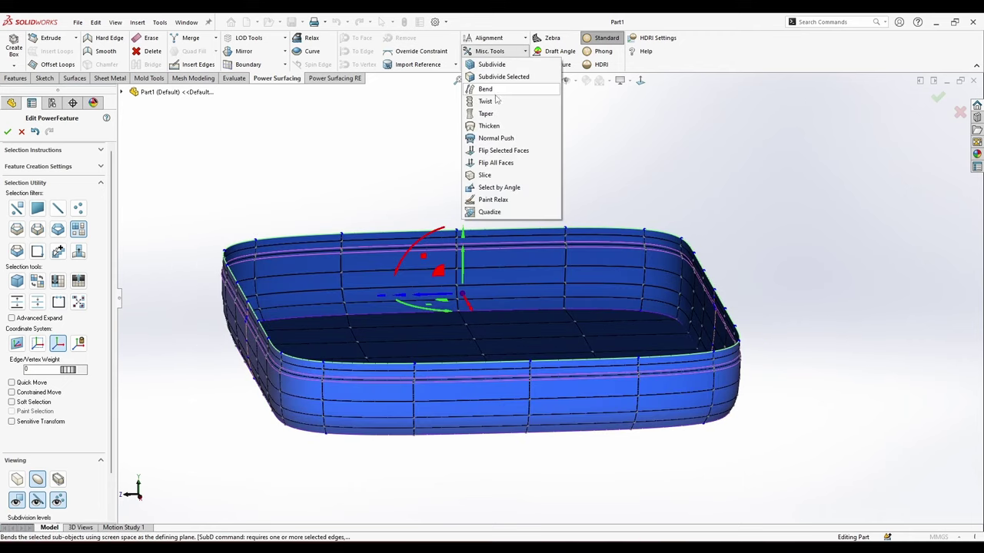
left_click(490, 126)
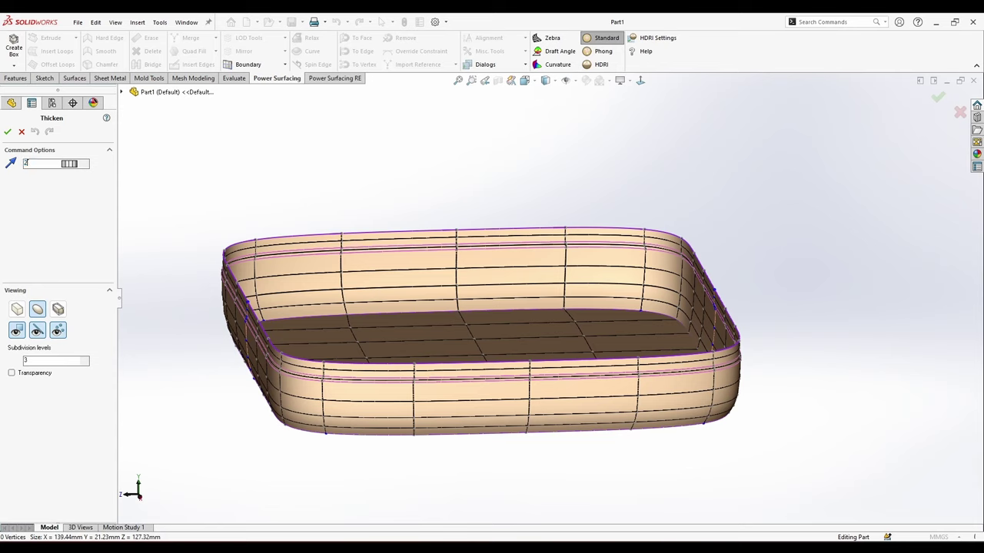
key("Return")
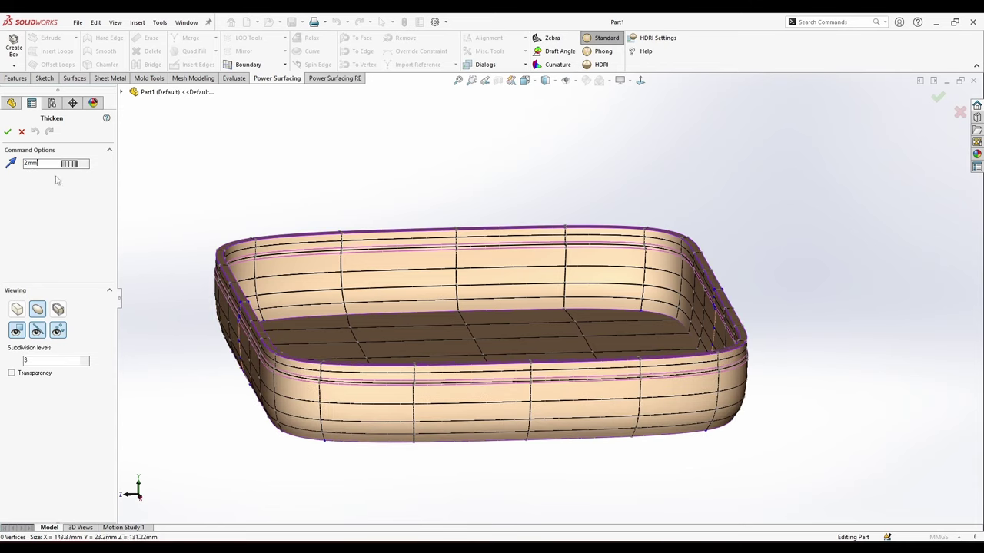
left_click(21, 133)
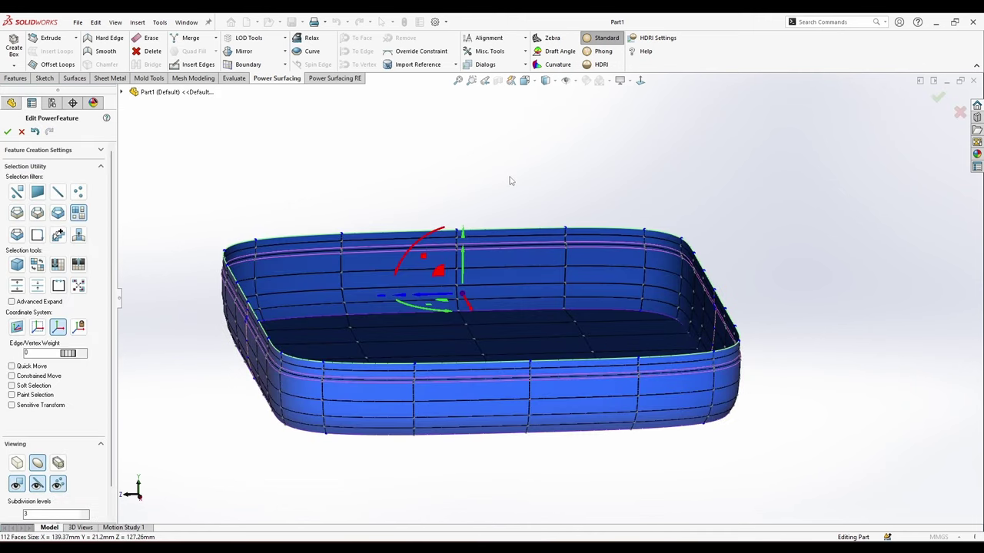
Unhide the handle and apply Unify Mirror to combine the mirrored halves of the model.
left_click(80, 268)
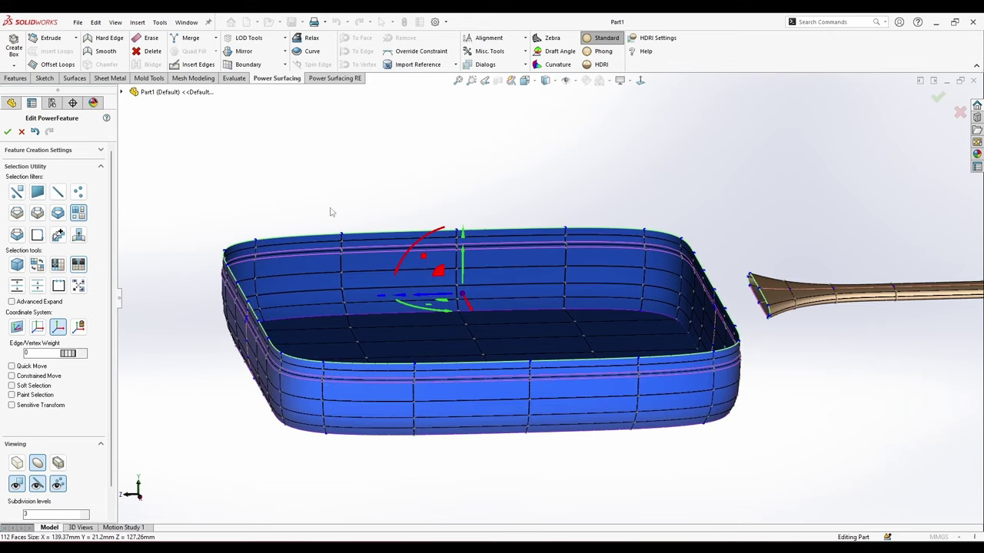
left_click(332, 213)
scroll(594, 254, "up", 5)
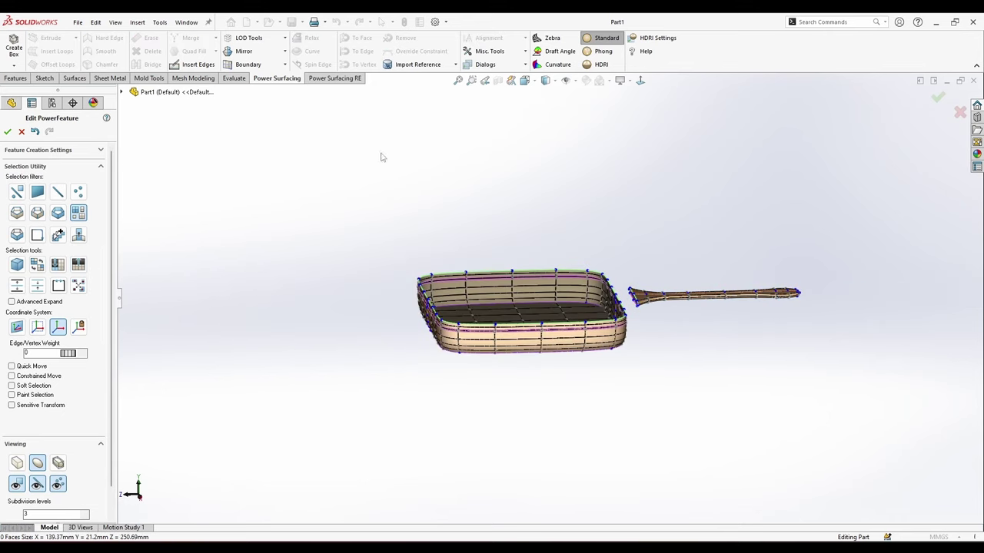
left_click(284, 50)
left_click(253, 89)
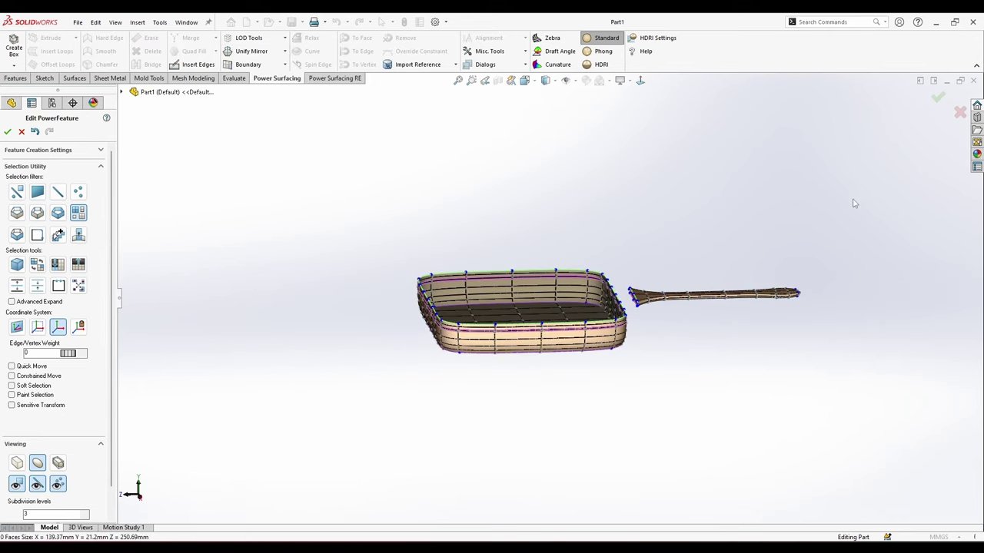
Select the pan and handle together and scale them uniformly to about 223.6 × 34 × 402.2 mm overall.
left_click_drag(853, 203, 300, 483)
left_click(498, 400)
left_click_drag(875, 203, 349, 428)
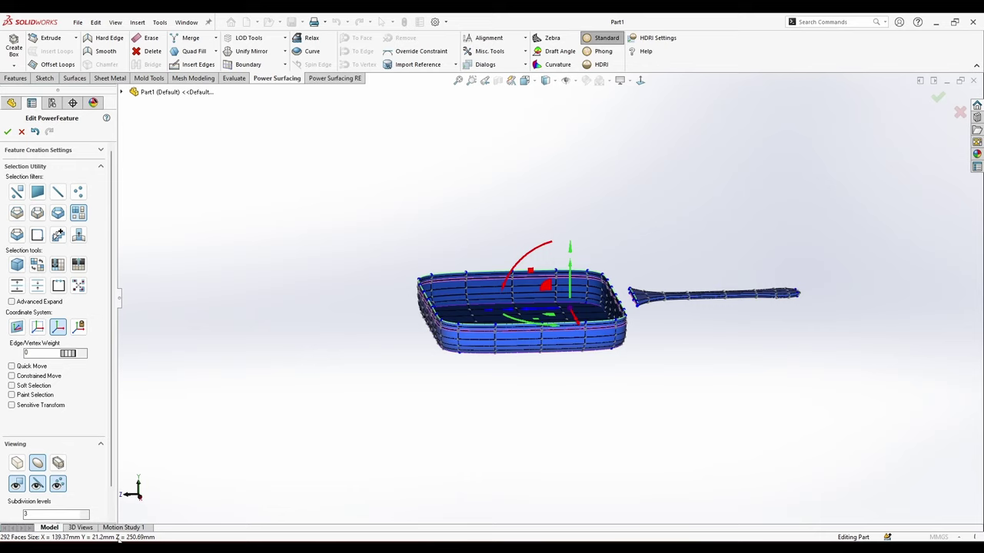
middle_click_drag(238, 452, 272, 532)
middle_click_drag(291, 455, 289, 502)
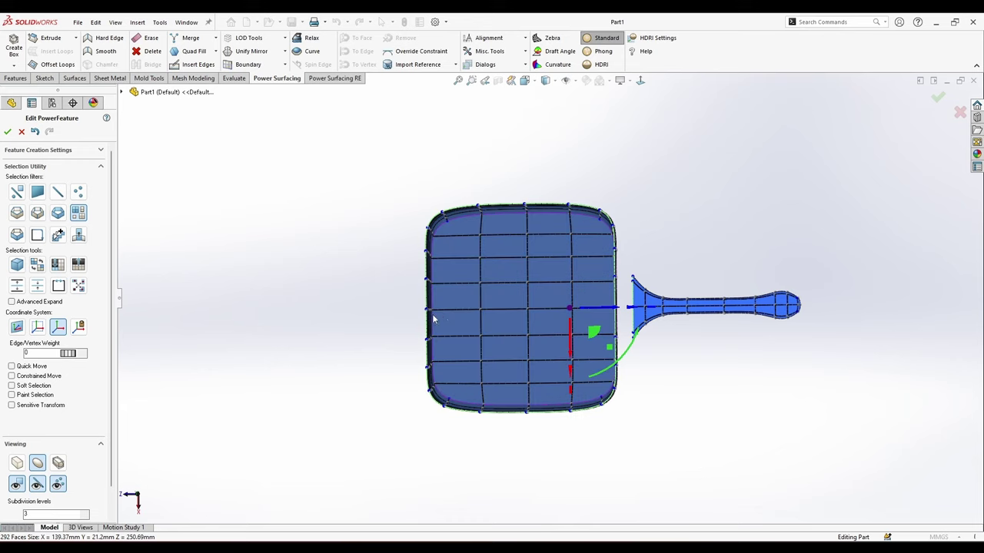
left_click_drag(570, 312, 605, 203)
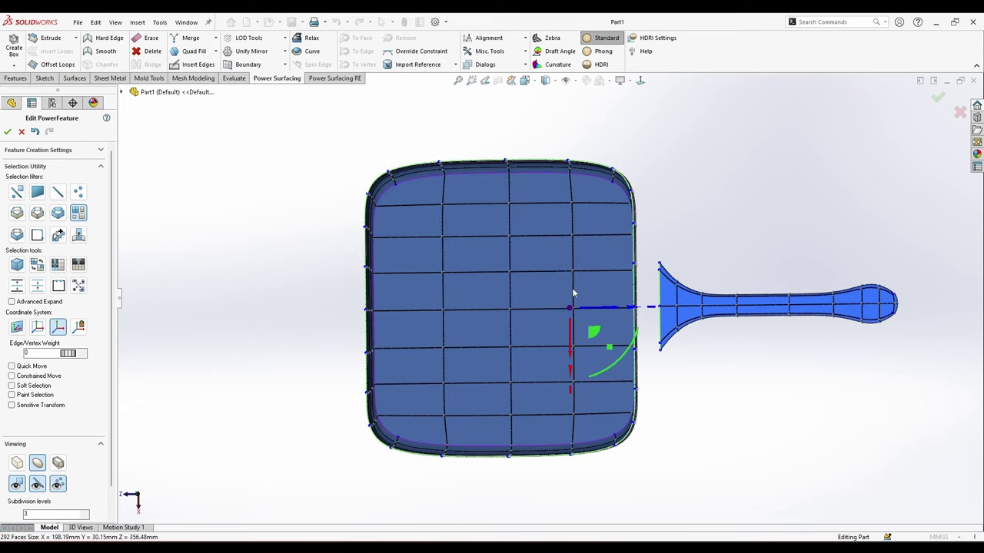
left_click_drag(570, 309, 580, 271)
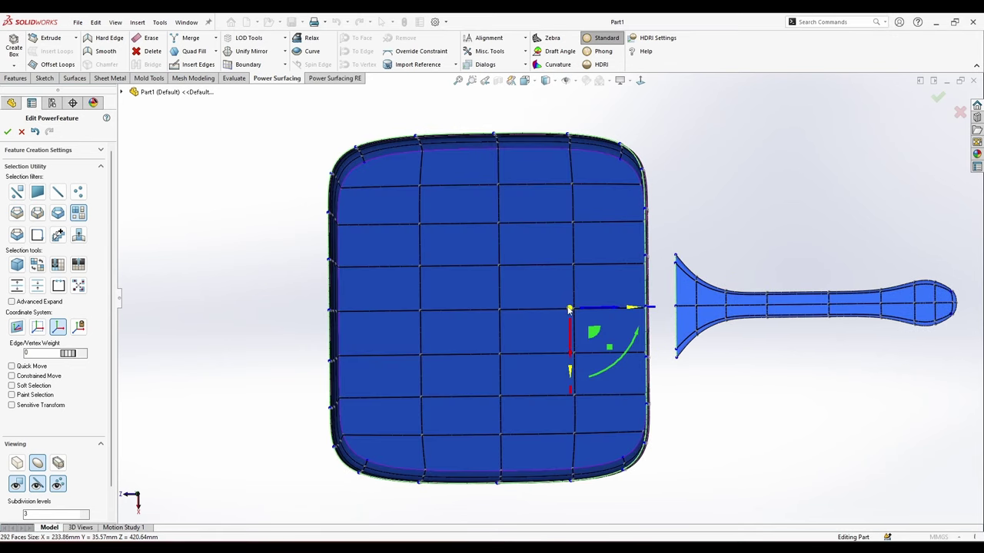
left_click_drag(572, 308, 571, 320)
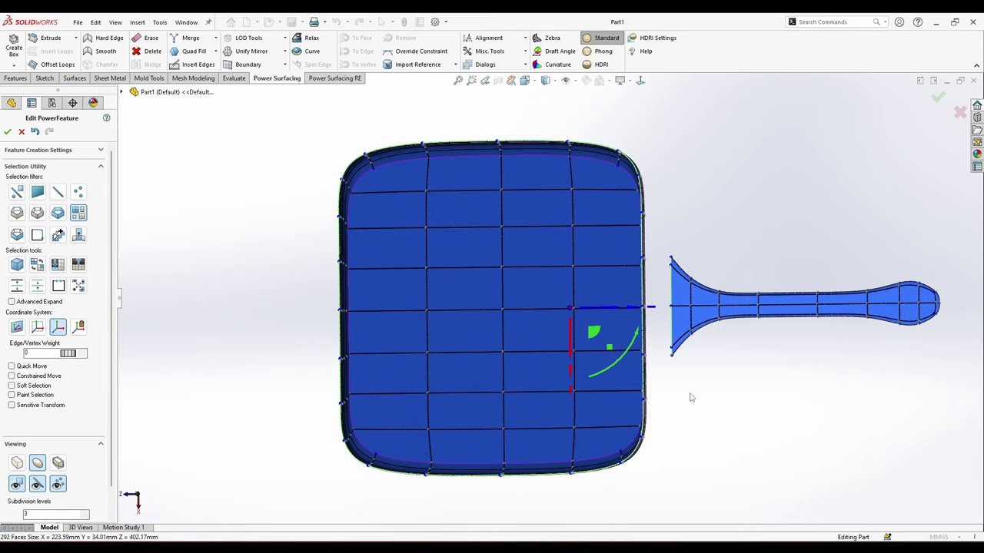
left_click(695, 429)
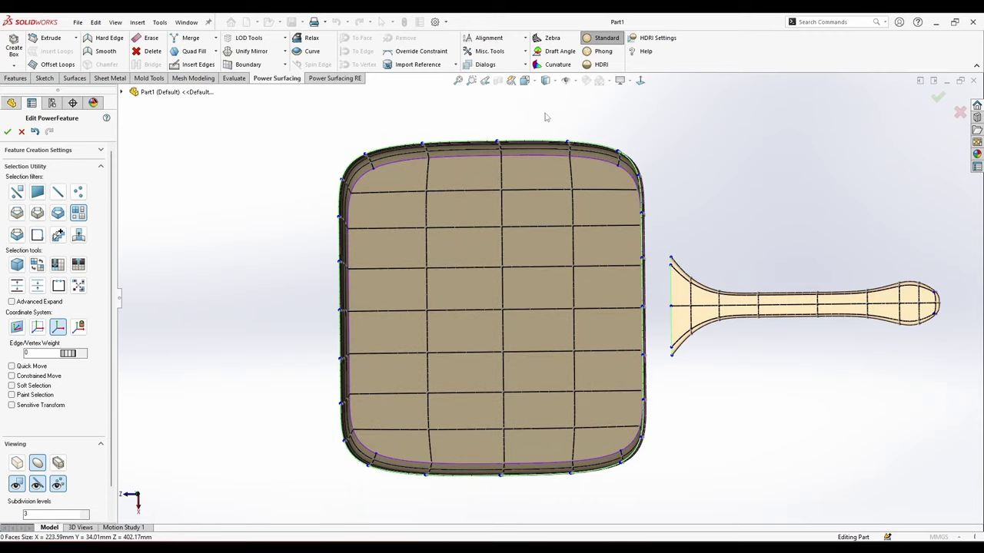
Select the whole handle of the enlarged model and hide it.
left_click(540, 109)
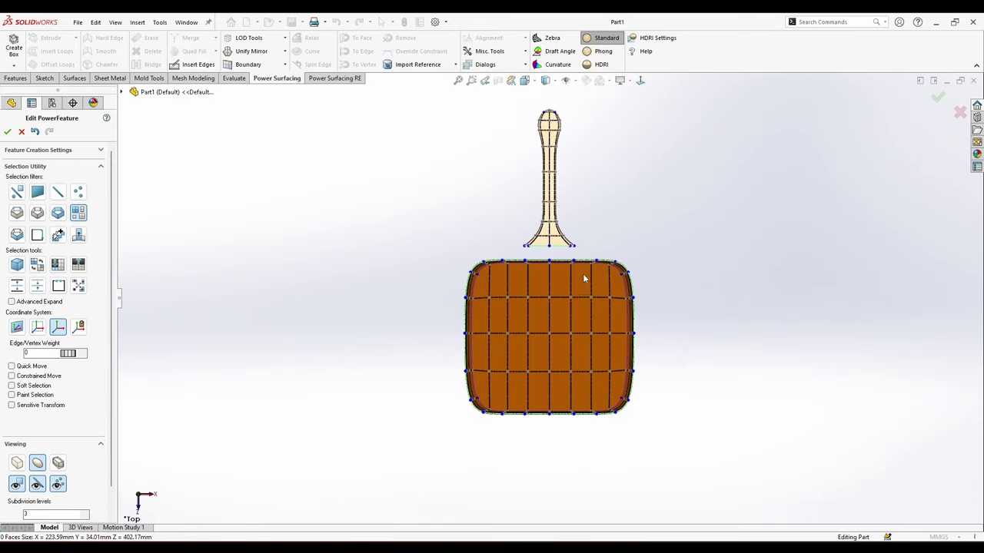
scroll(586, 244, "up", 1)
scroll(586, 244, "down", 1)
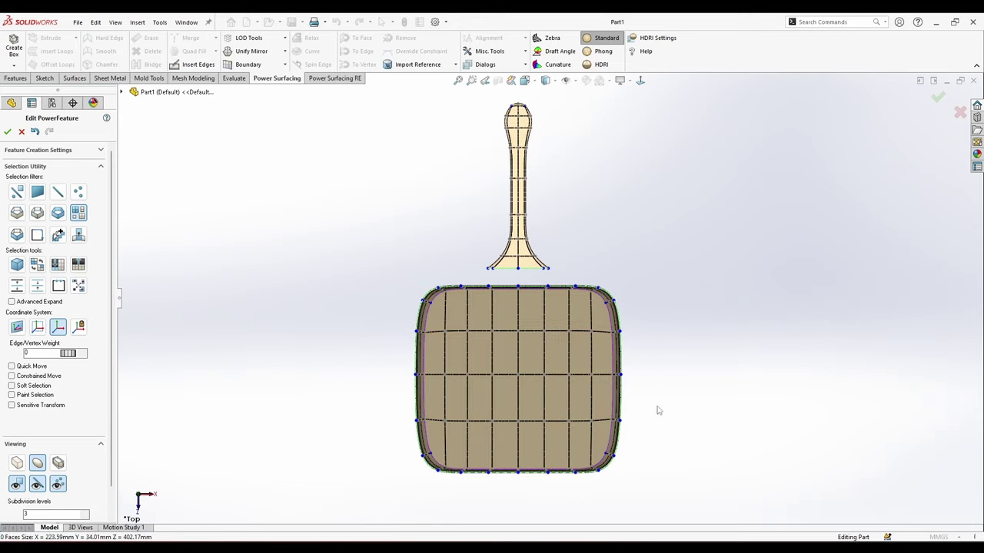
middle_click_drag(626, 414, 578, 247)
scroll(578, 247, "down", 3)
left_click(621, 240)
left_click(65, 266)
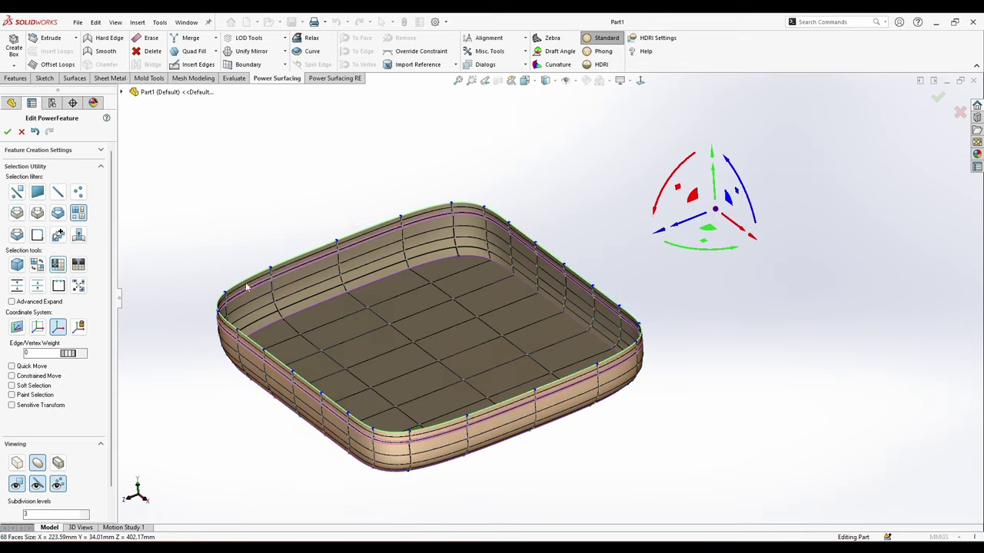
Select the entire pan body and thicken it by 2.05 mm.
left_click(390, 289)
scroll(466, 316, "down", 1)
left_click(489, 51)
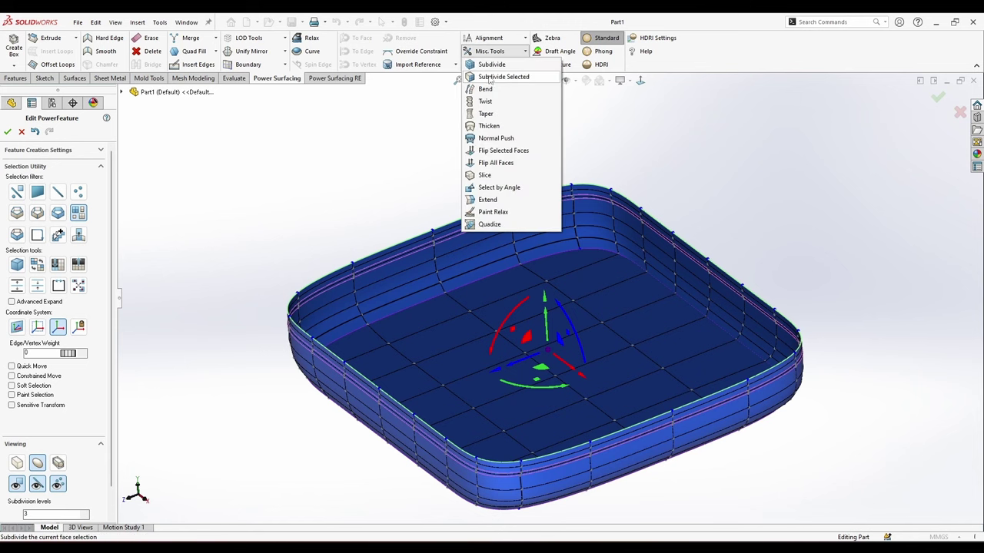
left_click(488, 127)
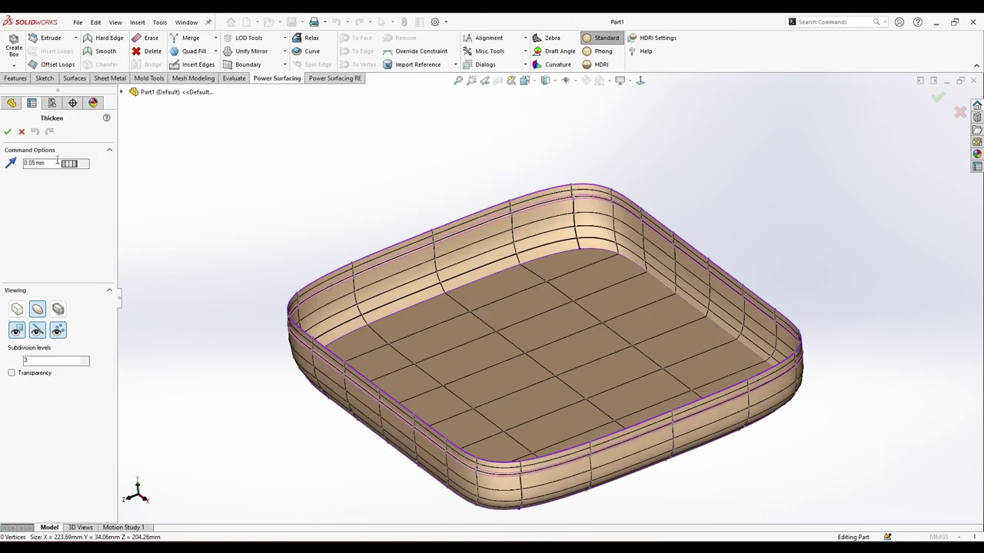
left_click(80, 165)
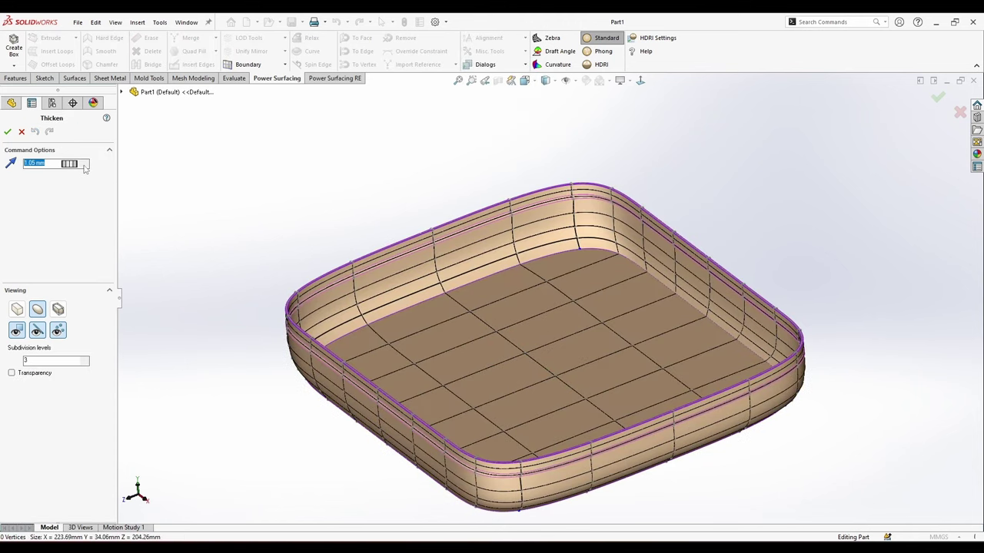
left_click(86, 166)
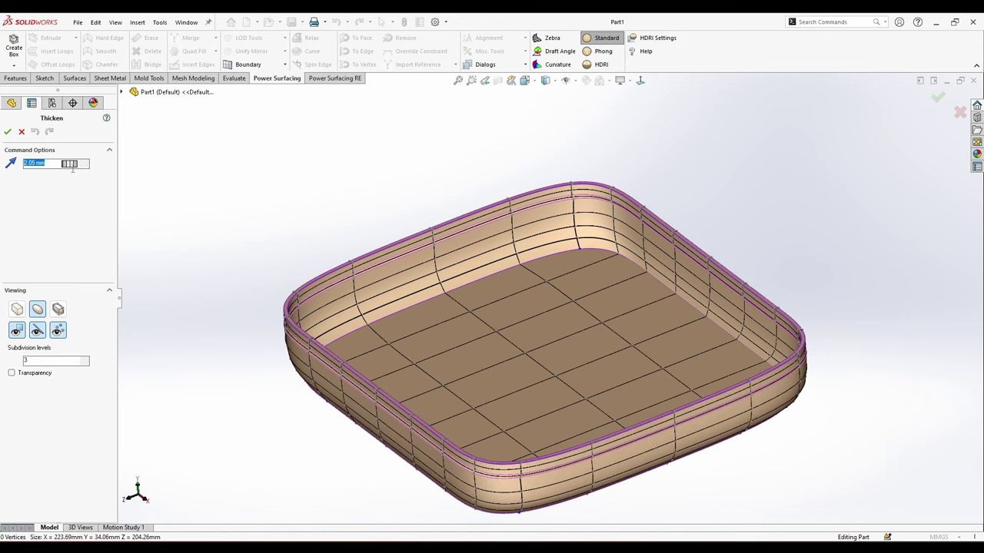
left_click(8, 131)
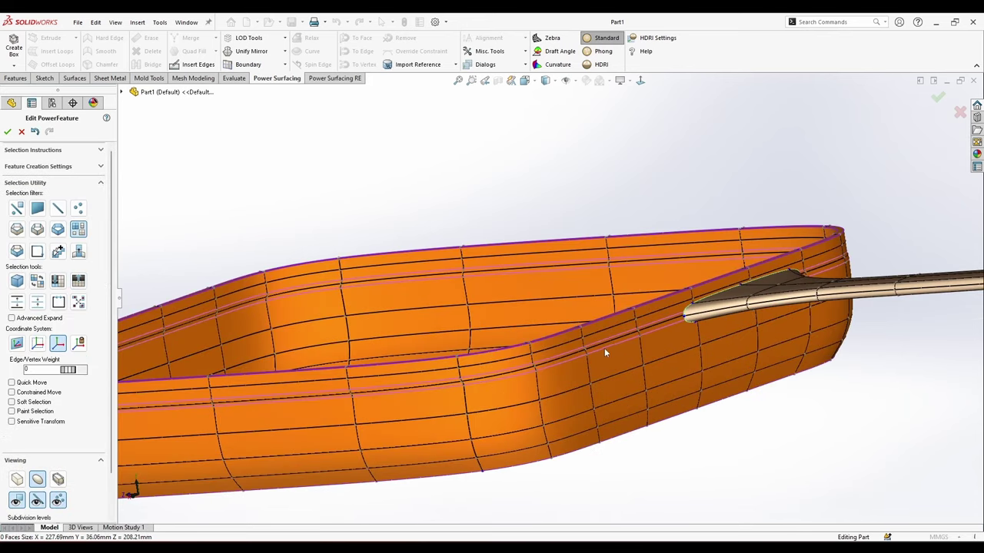
Display the model as its unsmoothed control mesh and zoom in where the handle meets the pan wall.
scroll(11, 444, "down", 2)
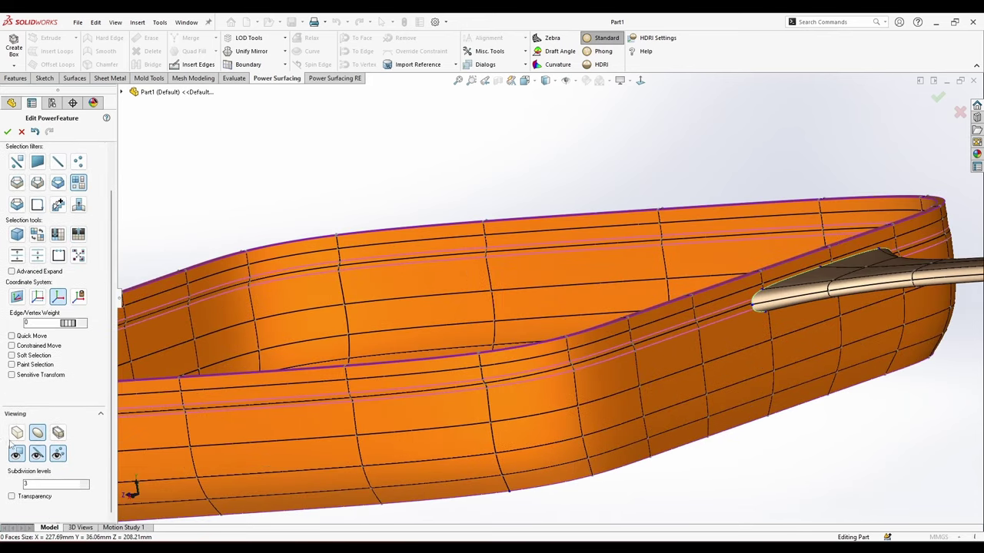
left_click(16, 434)
scroll(737, 279, "down", 4)
middle_click_drag(727, 329, 773, 335)
scroll(768, 331, "up", 3)
scroll(760, 319, "down", 5)
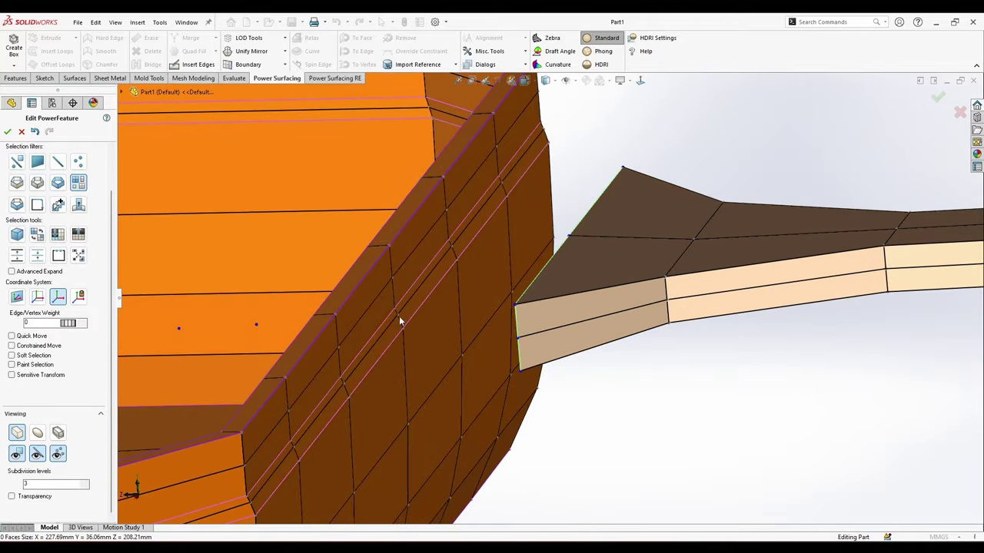
scroll(608, 317, "up", 4)
scroll(616, 309, "down", 3)
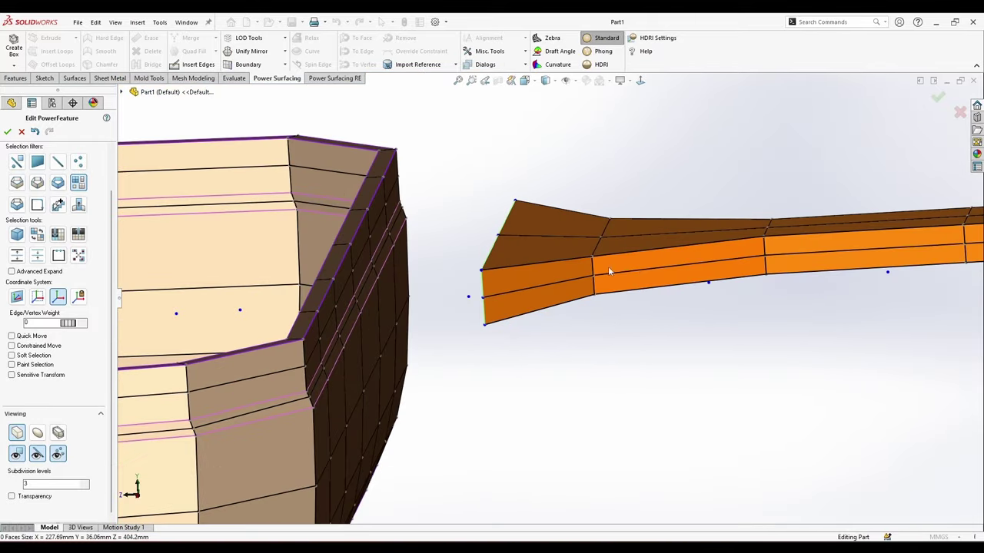
left_click(623, 264)
scroll(445, 271, "up", 6)
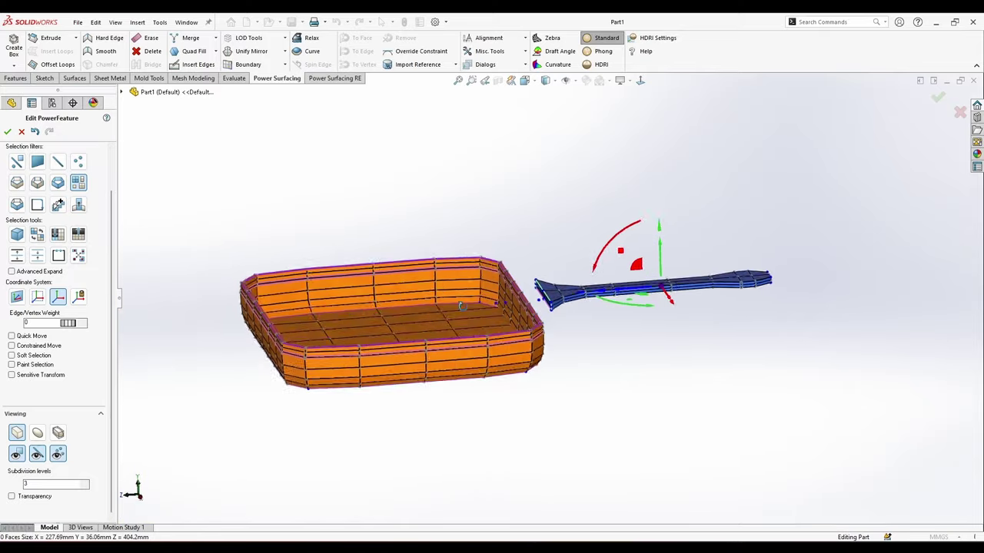
middle_click_drag(445, 272, 487, 338)
key("Escape")
Select the centre edge loop running through the pan and handle and apply Mirror symmetry about it.
scroll(487, 338, "down", 3)
right_click(488, 339)
left_click(573, 300)
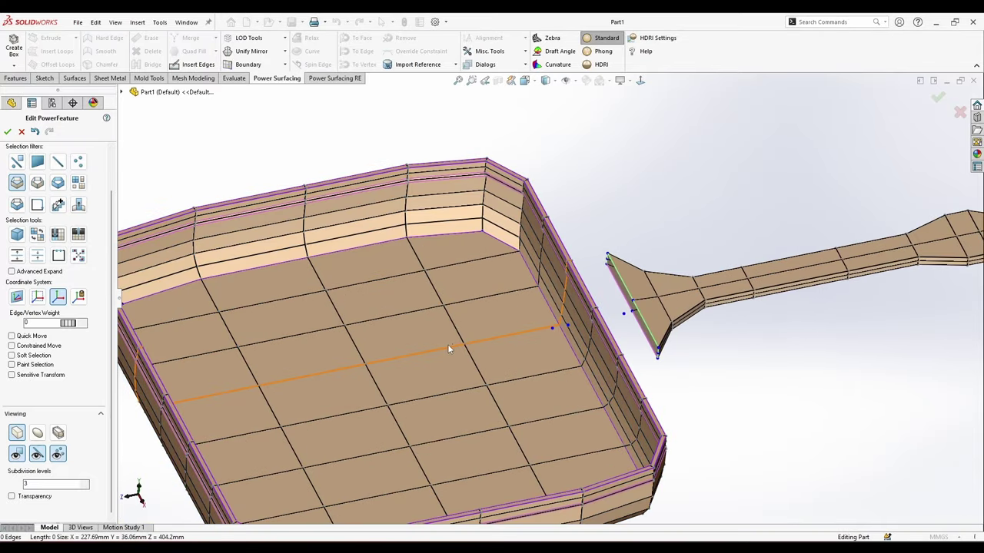
middle_click_drag(573, 346, 579, 417)
left_click(551, 378)
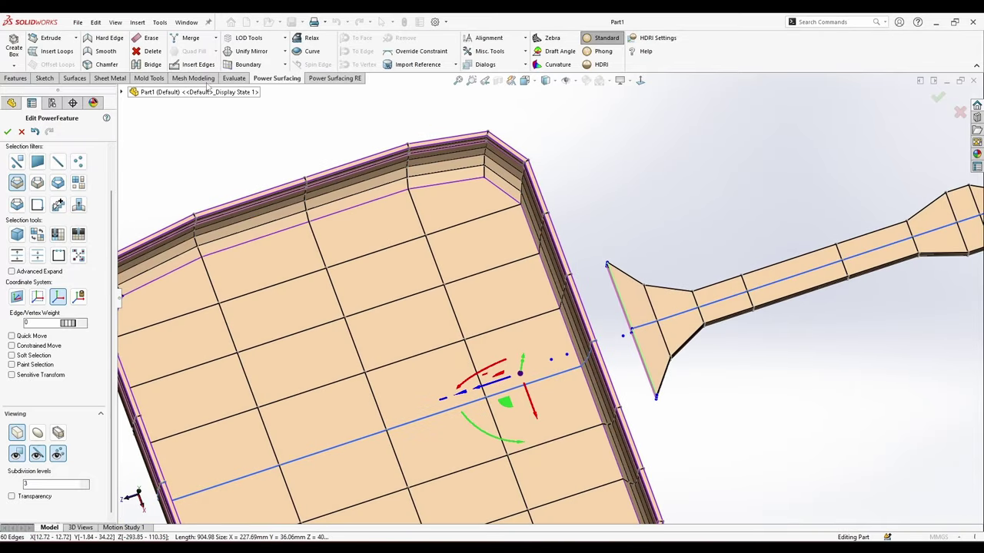
left_click(264, 66)
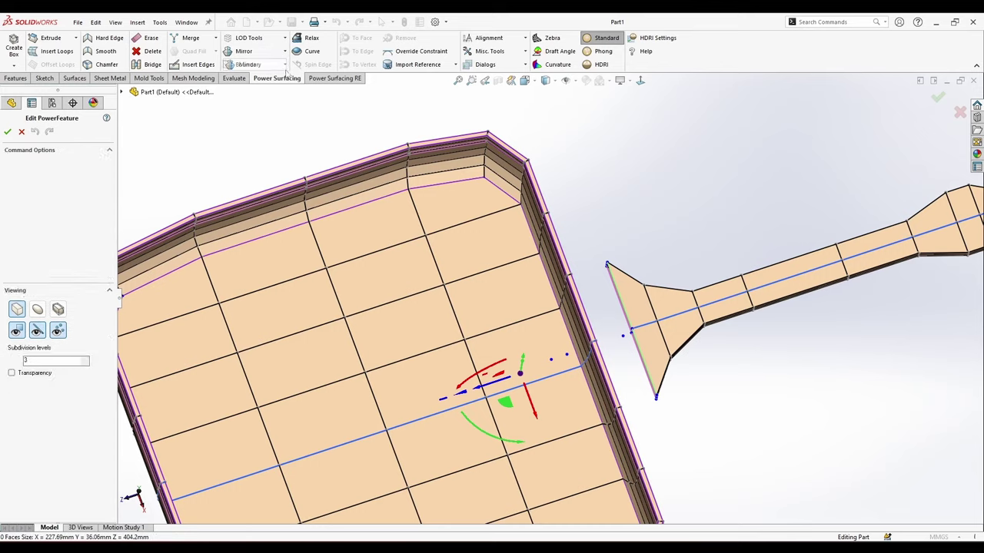
right_click(667, 185)
Delete the faces just below the rim on the pan's outer wall to open a hole facing the handle.
scroll(609, 324, "up", 4)
middle_click_drag(612, 315, 620, 246)
scroll(551, 326, "down", 4)
middle_click_drag(551, 327, 562, 288)
scroll(531, 265, "down", 6)
right_click(532, 265)
left_click(547, 242)
left_click(541, 246)
left_click(541, 269, "ctrl")
right_click(563, 289)
left_click(676, 309)
scroll(677, 309, "up", 4)
middle_click_drag(676, 310, 656, 333)
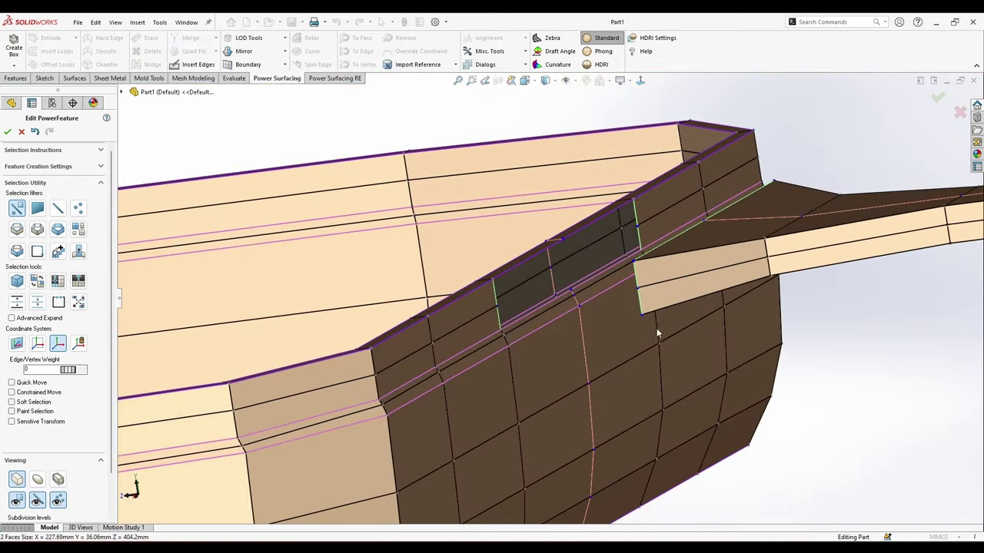
Select the whole handle and move it about 16 mm along Z towards the opening in the pan wall.
left_click(79, 233)
left_click(707, 249)
middle_click_drag(707, 249, 645, 221)
scroll(645, 220, "up", 3)
left_click_drag(939, 241, 890, 246)
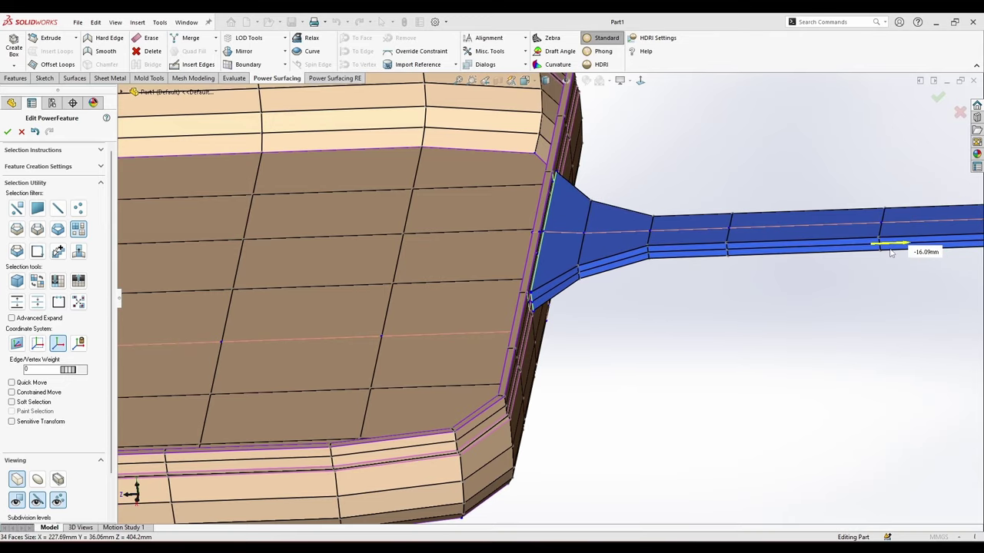
Nudge the handle about 1 mm further along Z so its end nearly touches the pan opening.
scroll(565, 213, "down", 4)
middle_click_drag(562, 215, 523, 324)
scroll(509, 419, "down", 7)
scroll(569, 353, "up", 1)
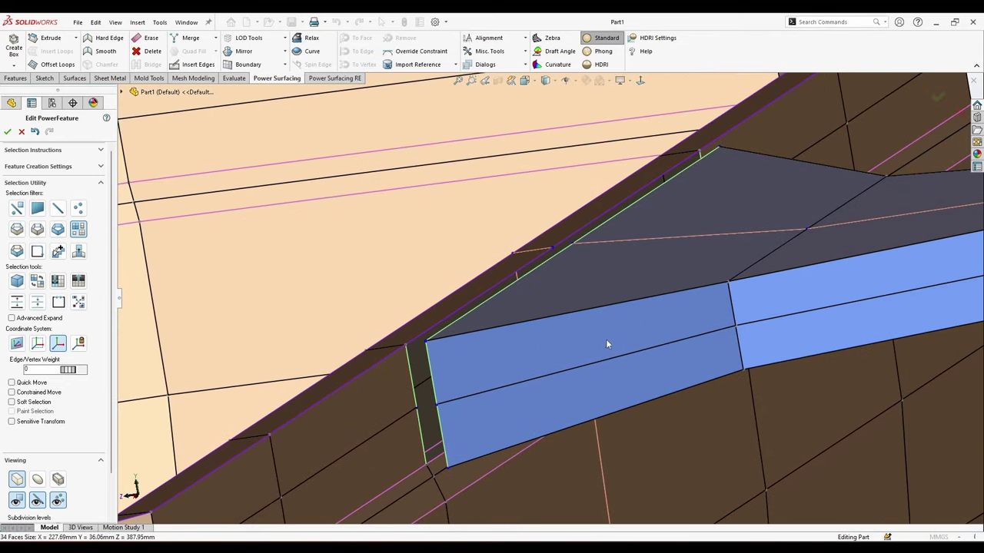
scroll(607, 342, "up", 3)
middle_click_drag(607, 342, 816, 262)
scroll(817, 262, "up", 3)
scroll(817, 262, "up", 5)
scroll(891, 245, "down", 5)
left_click_drag(941, 253, 935, 254)
scroll(346, 322, "down", 12)
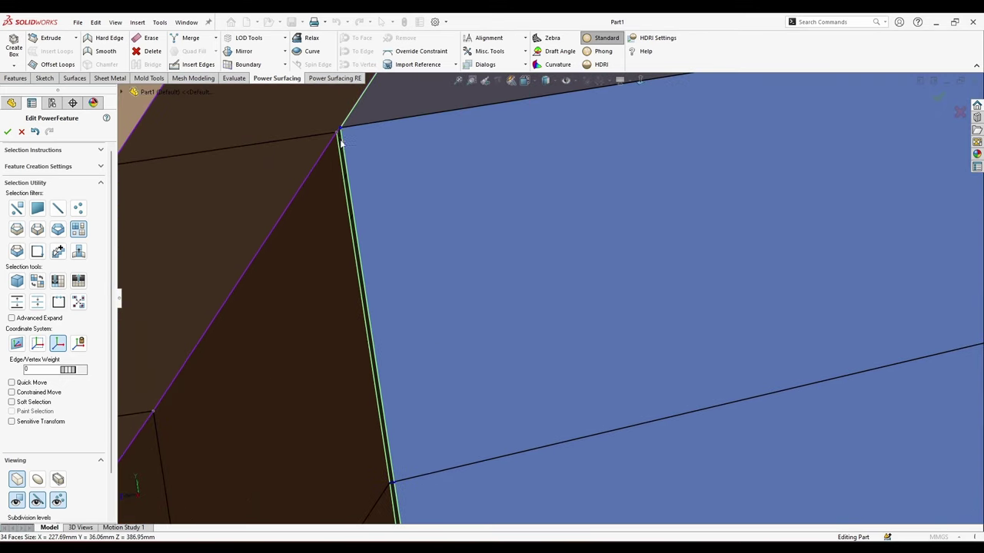
key("Escape")
Merge the handle end's upper corner and mid-side vertices with the matching vertices of the pan opening.
left_click(338, 135)
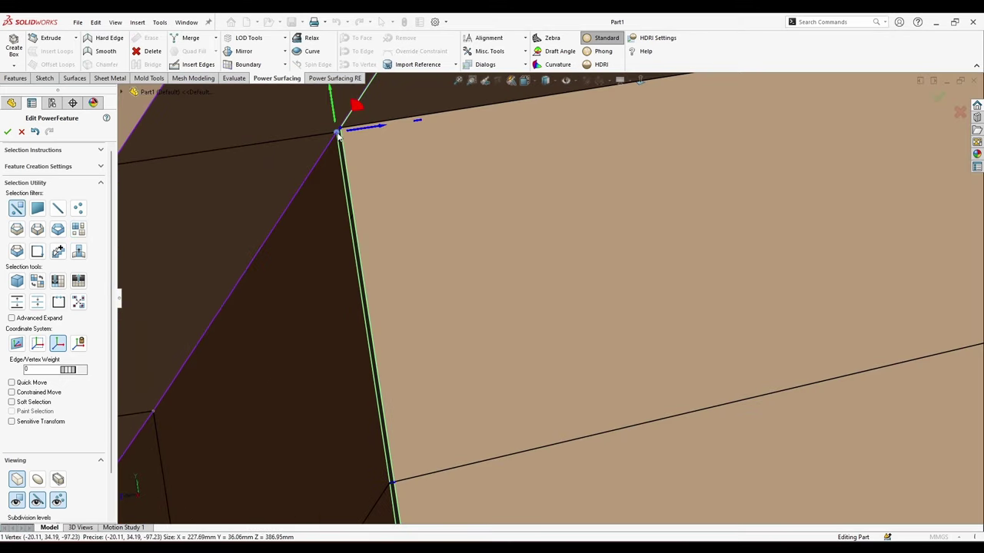
scroll(339, 136, "down", 4)
left_click(485, 180)
scroll(484, 369, "up", 10)
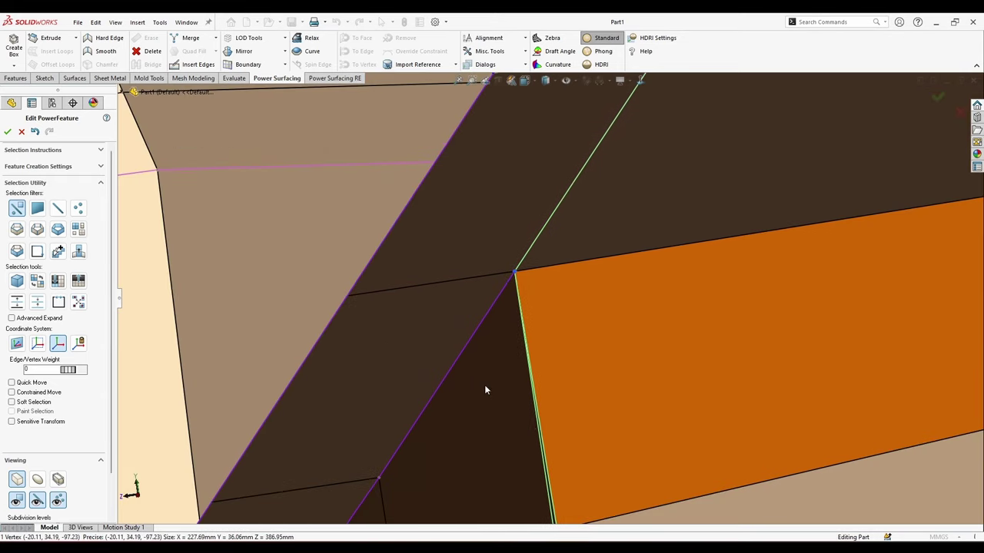
scroll(572, 395, "down", 6)
scroll(500, 290, "down", 5)
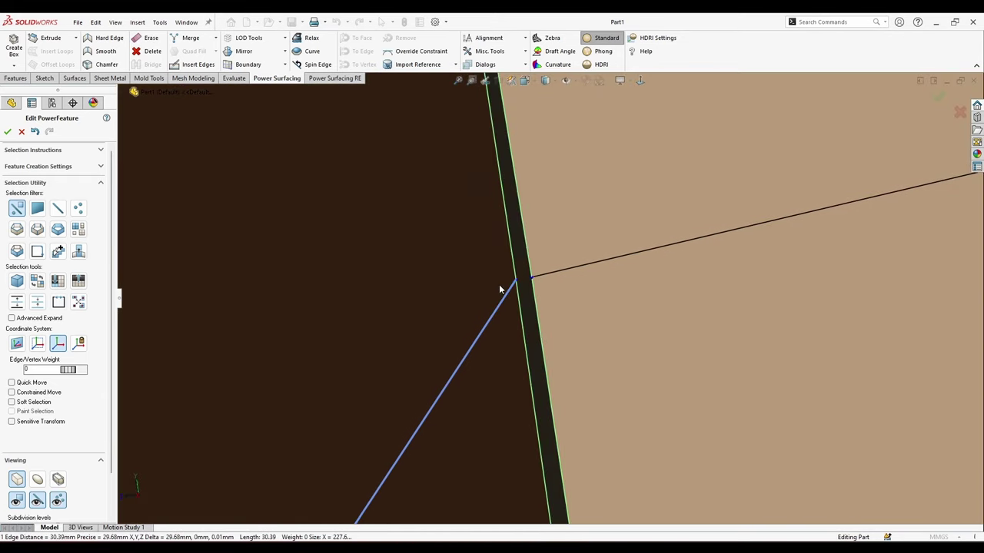
left_click(533, 279, "ctrl")
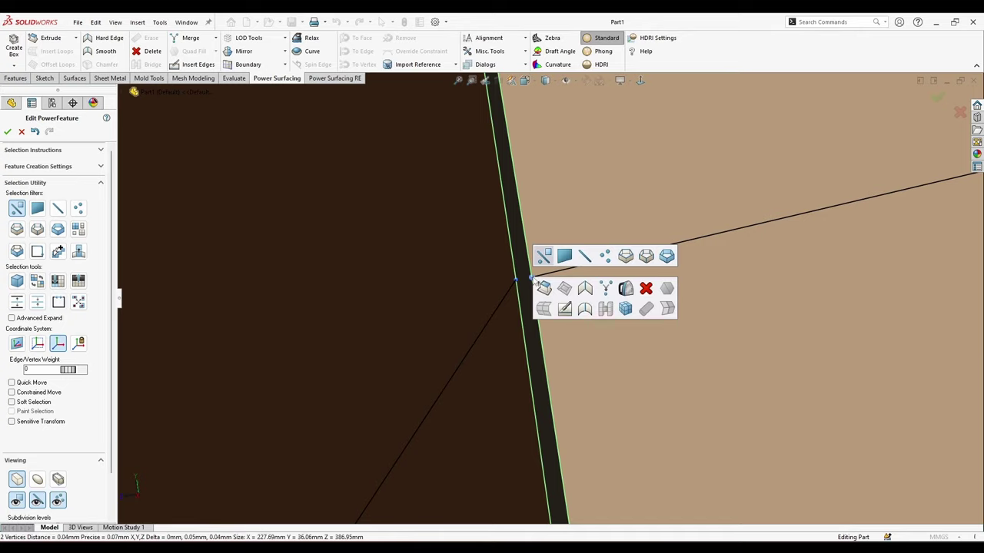
left_click(605, 290)
Try to merge the handle end's lower corner vertex with the lower corner of the pan opening.
scroll(568, 405, "up", 10)
scroll(563, 388, "down", 4)
scroll(556, 361, "down", 2)
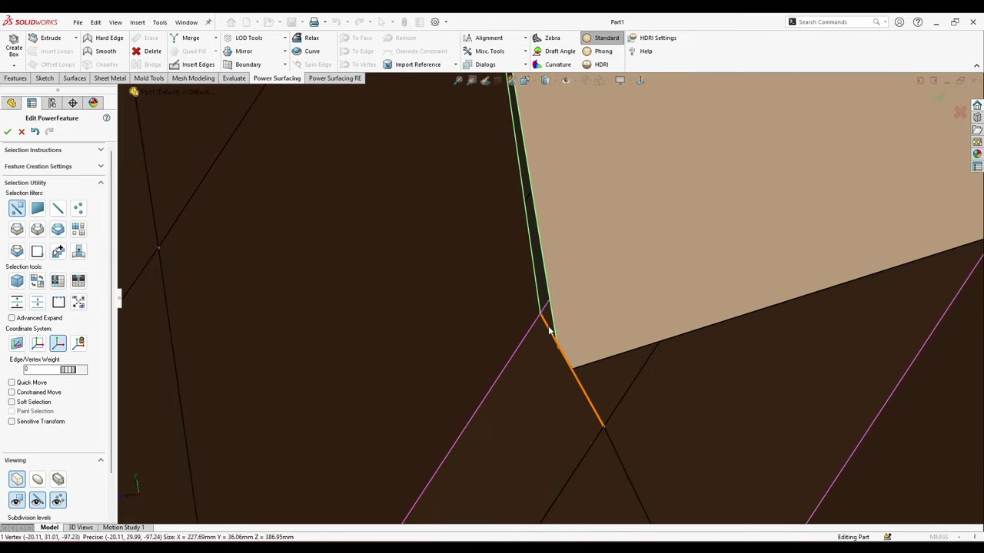
left_click(542, 316)
middle_click_drag(557, 340, 586, 494)
scroll(547, 426, "up", 4)
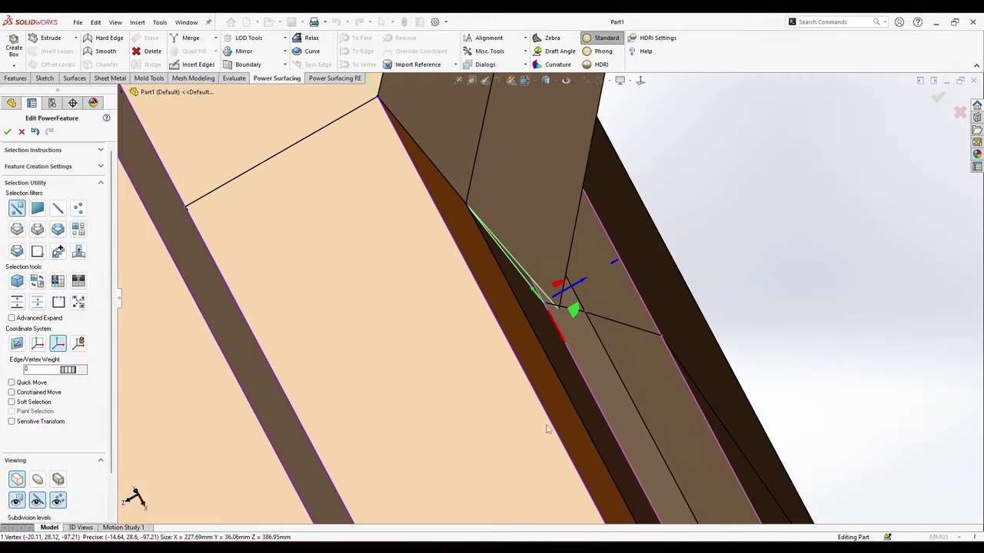
middle_click_drag(546, 426, 553, 333)
scroll(599, 369, "up", 2)
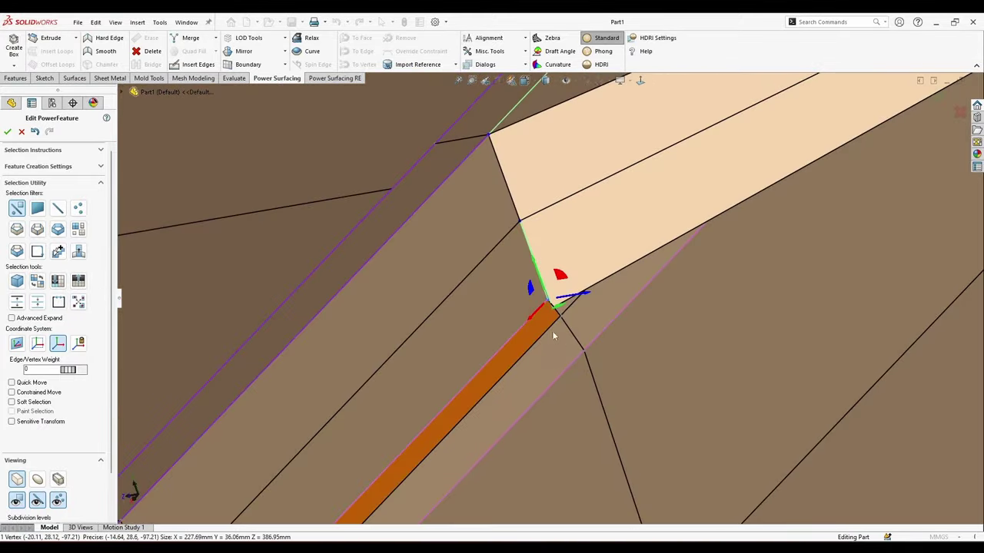
scroll(553, 330, "down", 5)
middle_click_drag(524, 270, 512, 247)
scroll(510, 244, "down", 3)
left_click(532, 287)
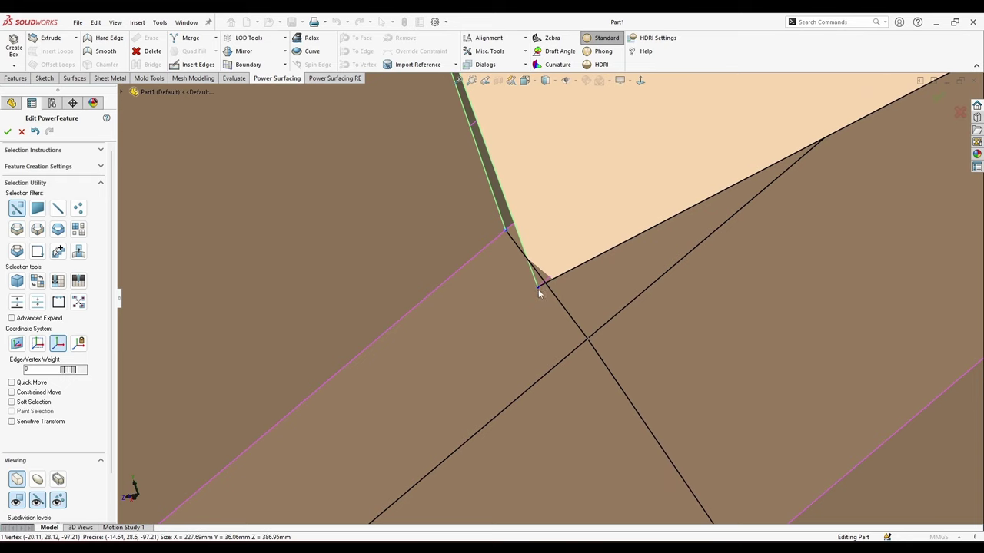
scroll(531, 286, "up", 4)
middle_click_drag(531, 287, 532, 299)
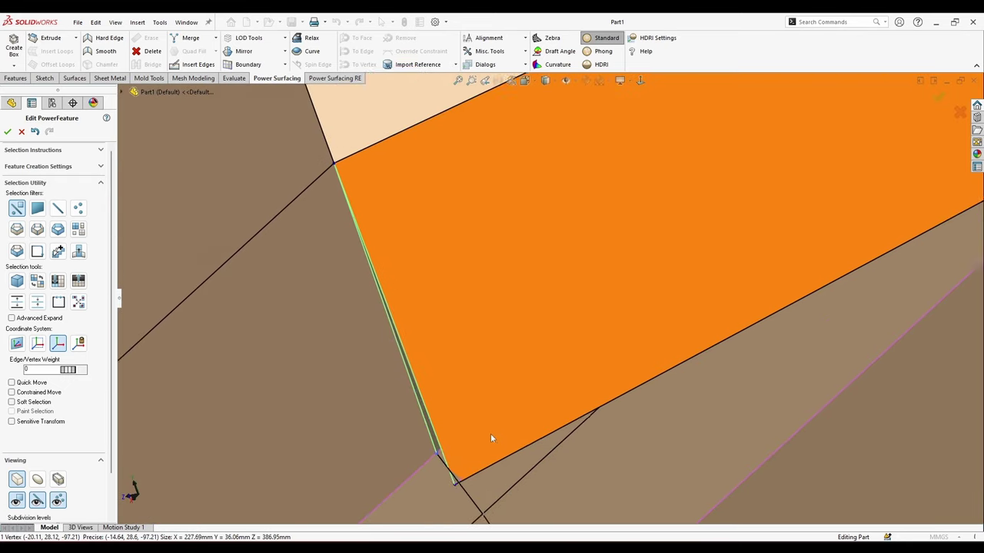
scroll(451, 482, "down", 2)
right_click(442, 499)
left_click(529, 511)
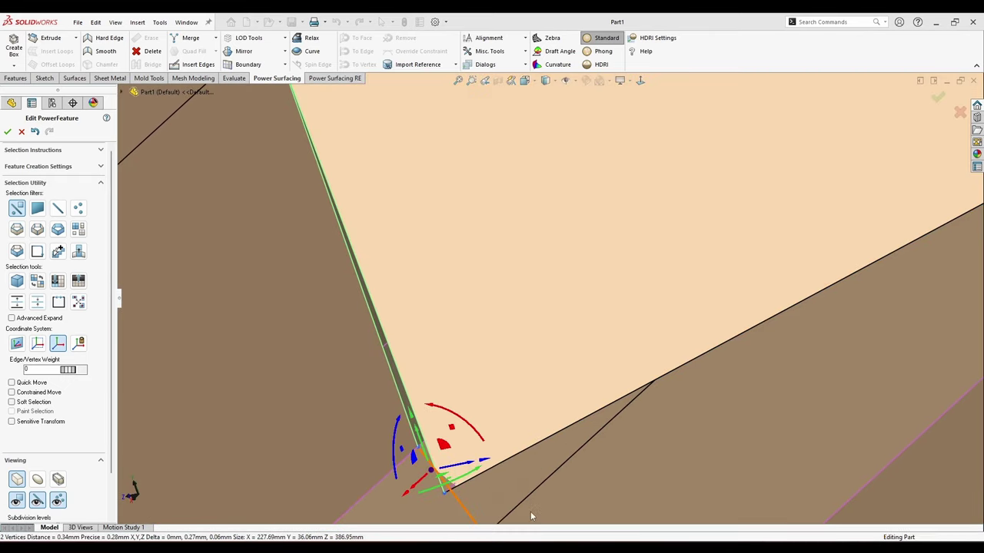
scroll(528, 470, "up", 7)
key("ctrl+z")
scroll(526, 338, "down", 7)
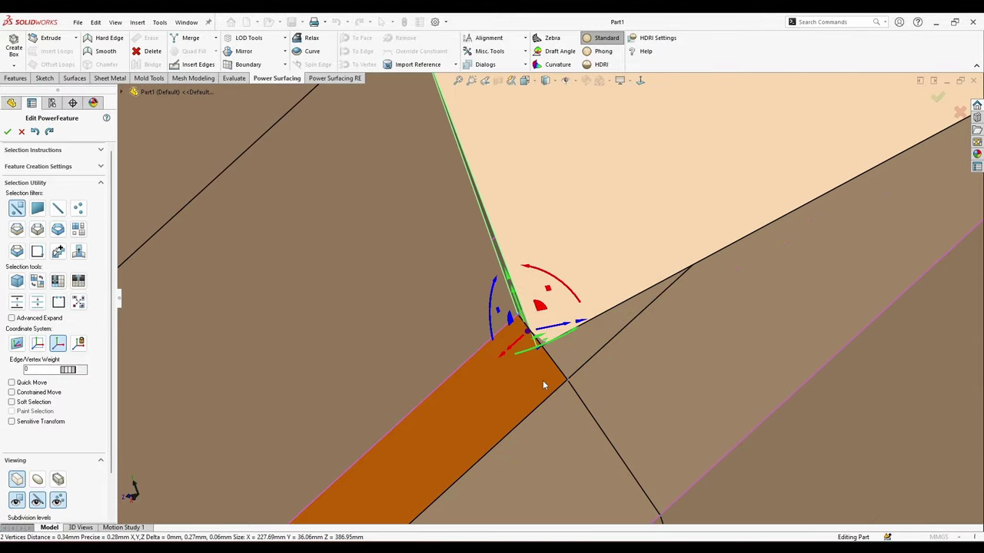
key("ctrl+z")
Select the lower corner vertices of the handle end and the pan opening and merge them.
left_click(545, 346)
left_click(539, 342)
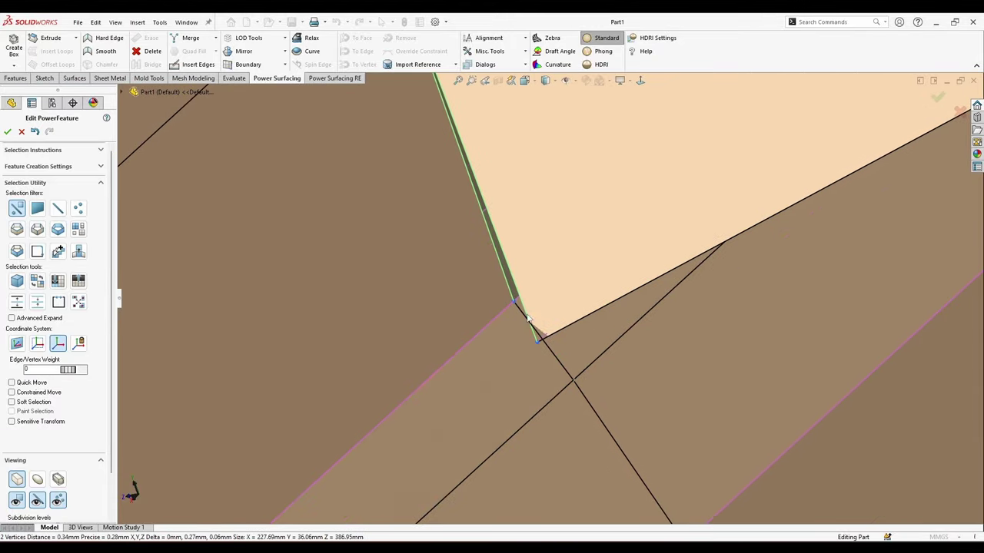
right_click(527, 318)
left_click(604, 332)
key("ctrl+z")
right_click(573, 342)
left_click(647, 356)
Try to pick the lower centre vertices of the handle end and the pan opening for merging.
scroll(614, 351, "up", 6)
middle_click_drag(624, 318, 604, 197)
scroll(602, 192, "up", 2)
scroll(568, 165, "down", 15)
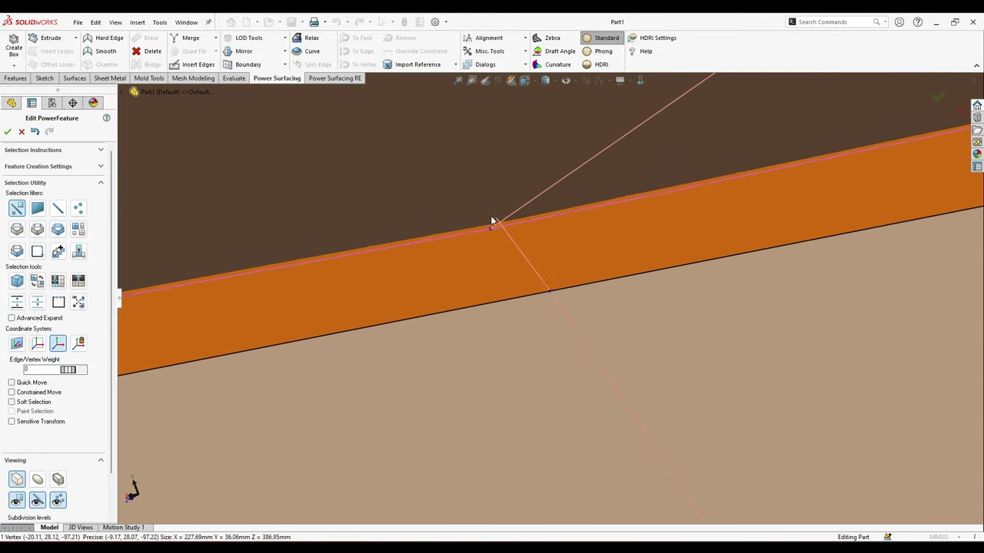
scroll(491, 221, "down", 1)
right_click(496, 233)
key("Escape")
key("Escape")
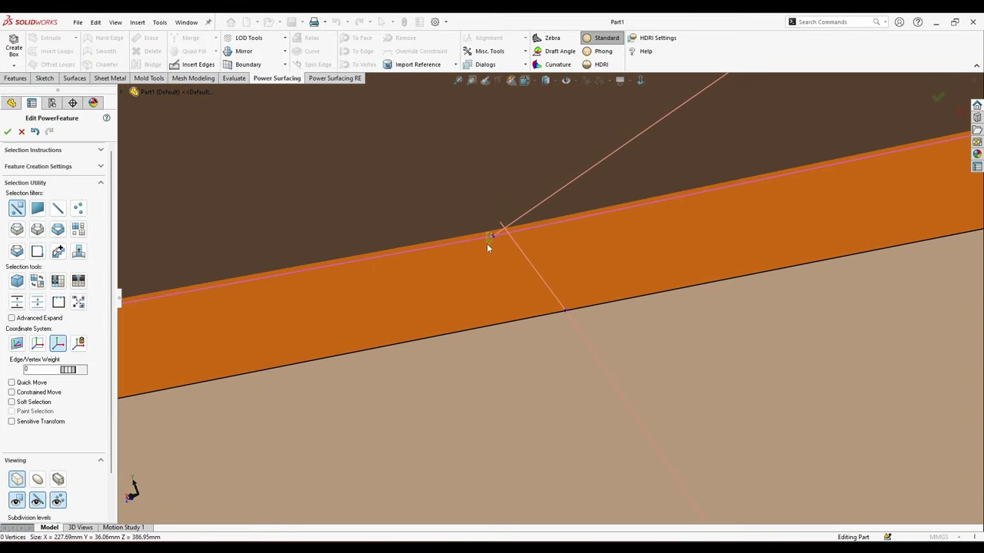
middle_click_drag(487, 245, 607, 312)
scroll(584, 299, "up", 3)
scroll(571, 238, "down", 4)
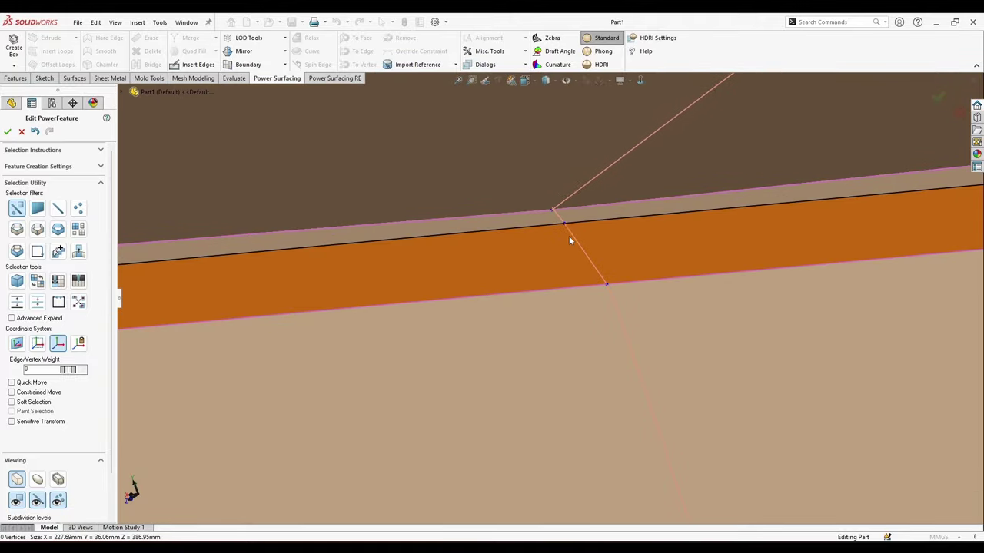
scroll(567, 235, "down", 5)
right_click(543, 209)
left_click(532, 229)
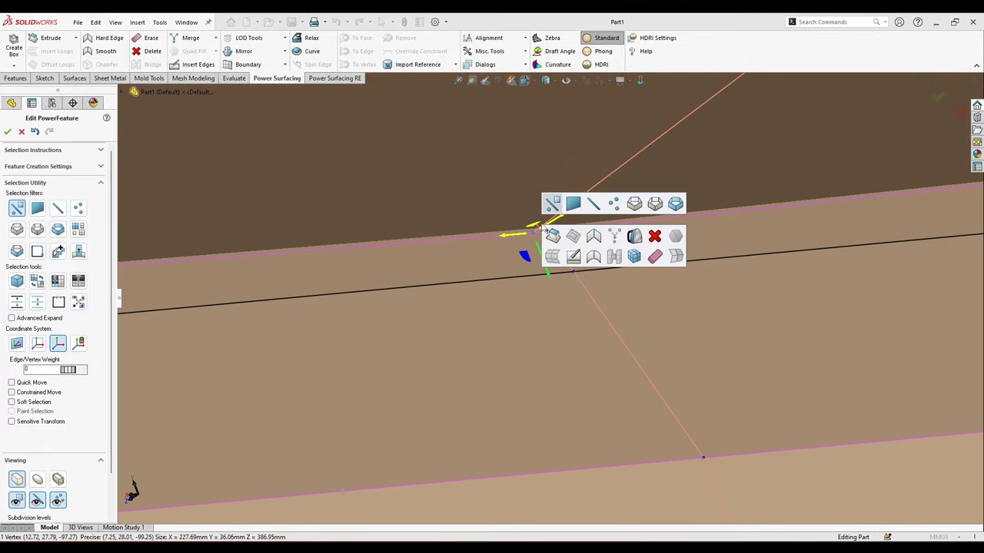
left_click(467, 238)
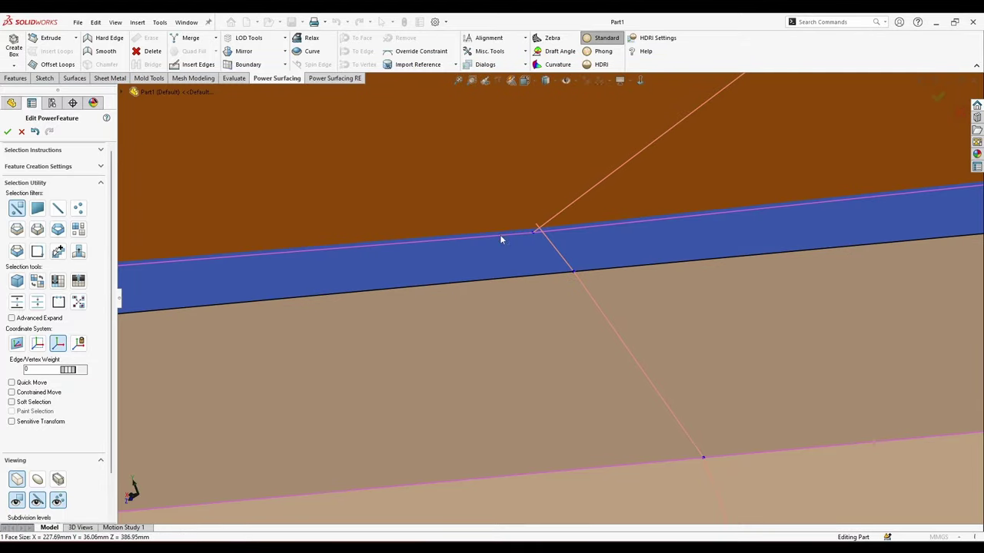
left_click(500, 234, "ctrl")
key("Escape")
Try to merge the lower centre vertices of the handle end and the pan opening.
middle_click_drag(528, 240, 603, 257)
scroll(685, 338, "up", 5)
scroll(601, 249, "down", 12)
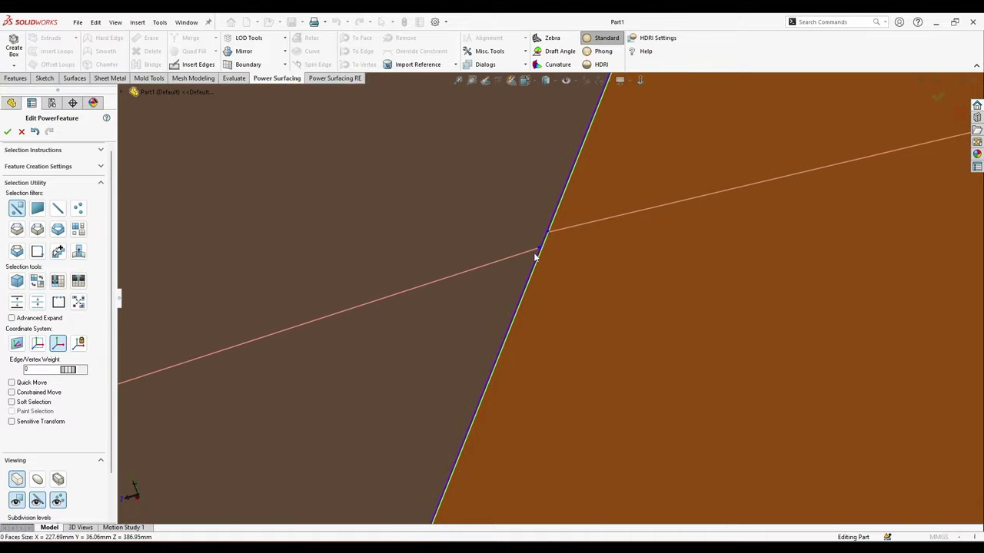
left_click(537, 252)
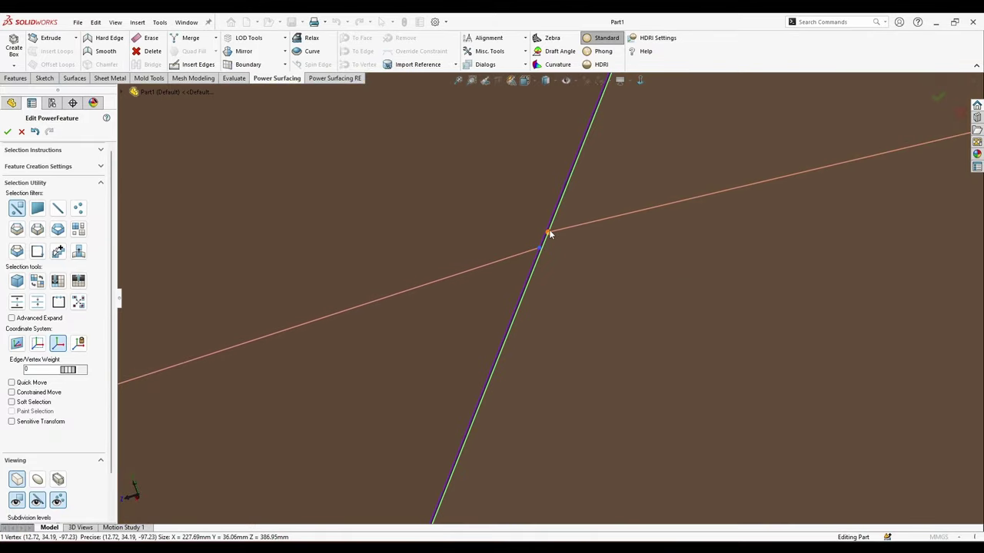
left_click(549, 233, "ctrl")
left_click(624, 241)
Try to expose the hidden lower centre vertex by moving the handle's underside face beside the pan wall.
scroll(617, 366, "up", 10)
middle_click_drag(617, 366, 611, 313)
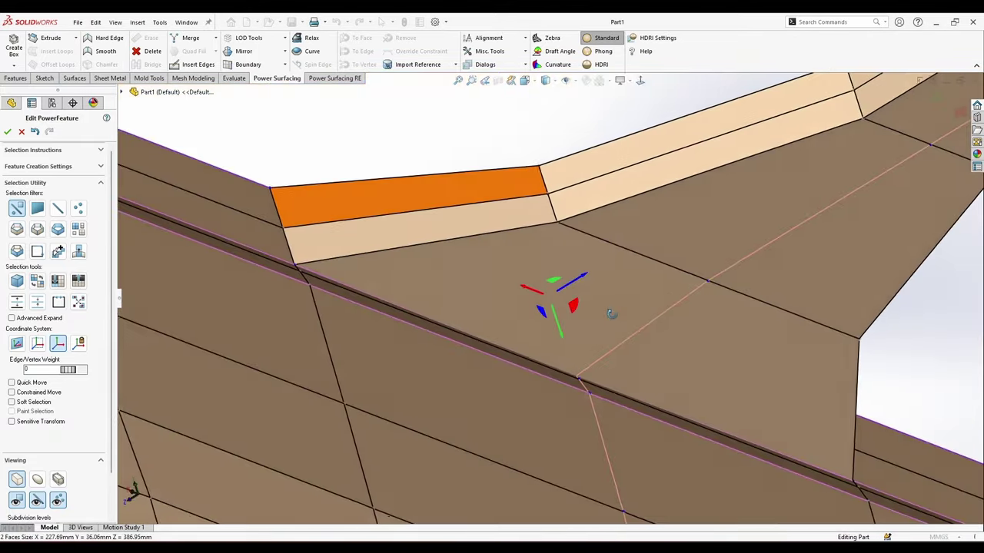
scroll(592, 461, "down", 4)
scroll(562, 288, "down", 8)
left_click(562, 329)
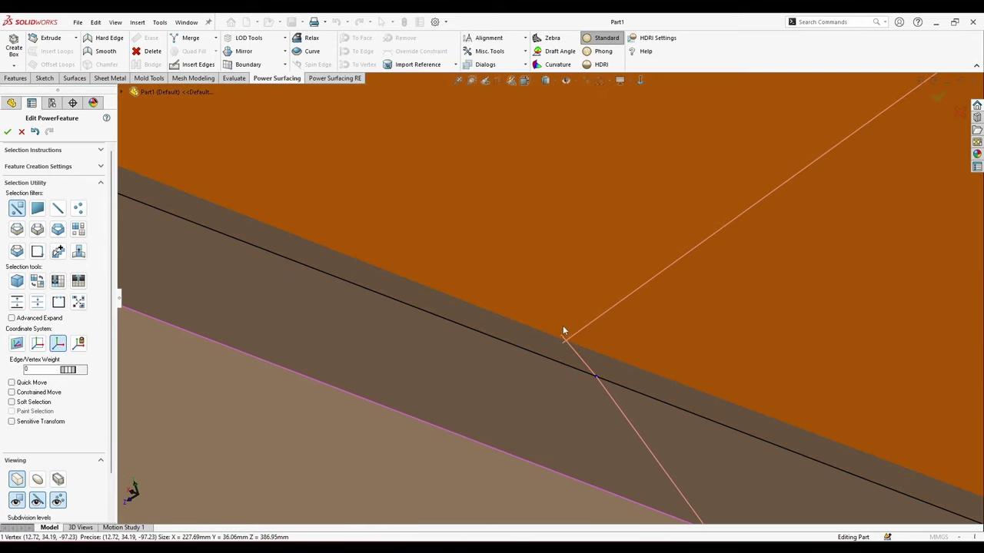
left_click(563, 327)
scroll(572, 333, "up", 10)
scroll(554, 257, "down", 2)
left_click_drag(517, 246, 513, 207)
scroll(551, 296, "down", 1)
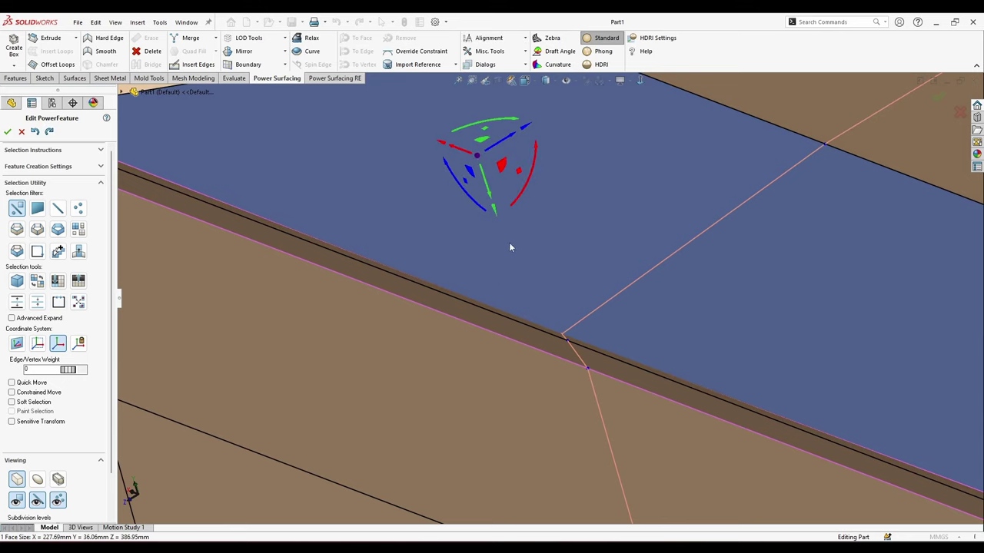
scroll(559, 299, "up", 1)
scroll(560, 303, "down", 3)
Shift the centre edge under the handle slightly to separate the lower centre vertices, and merge the handle vertex with the pan opening's vertex.
left_click(558, 339)
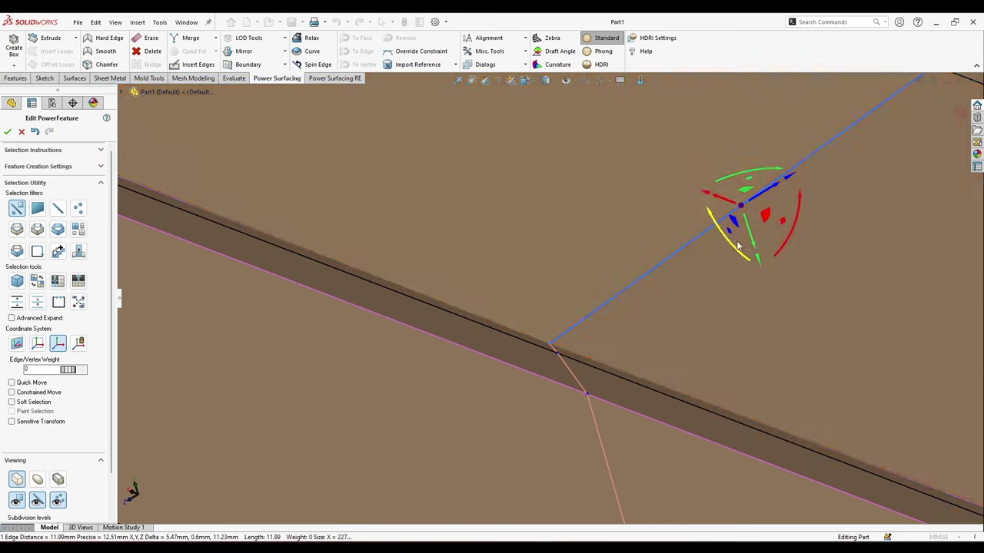
left_click_drag(738, 246, 744, 222)
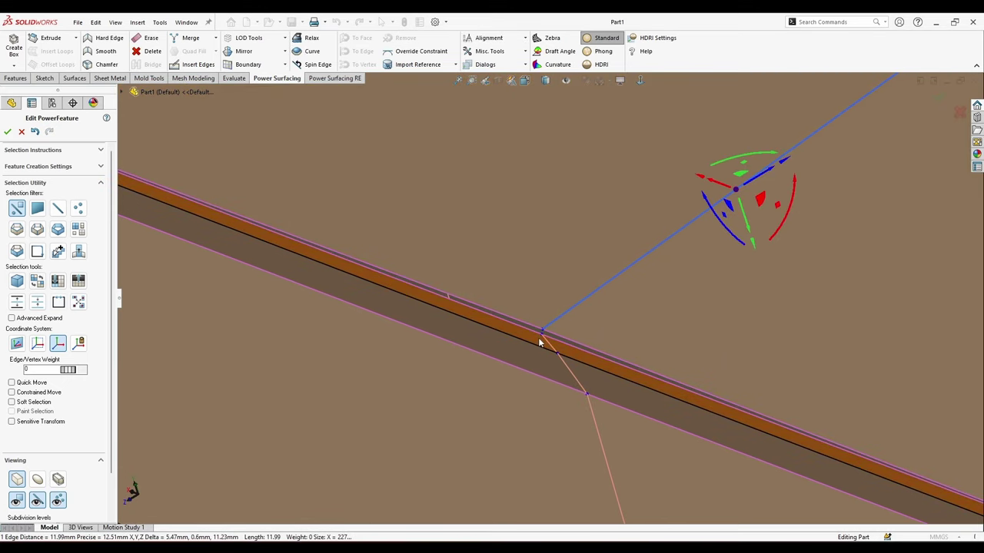
left_click(542, 332)
scroll(543, 332, "down", 4)
right_click(549, 313)
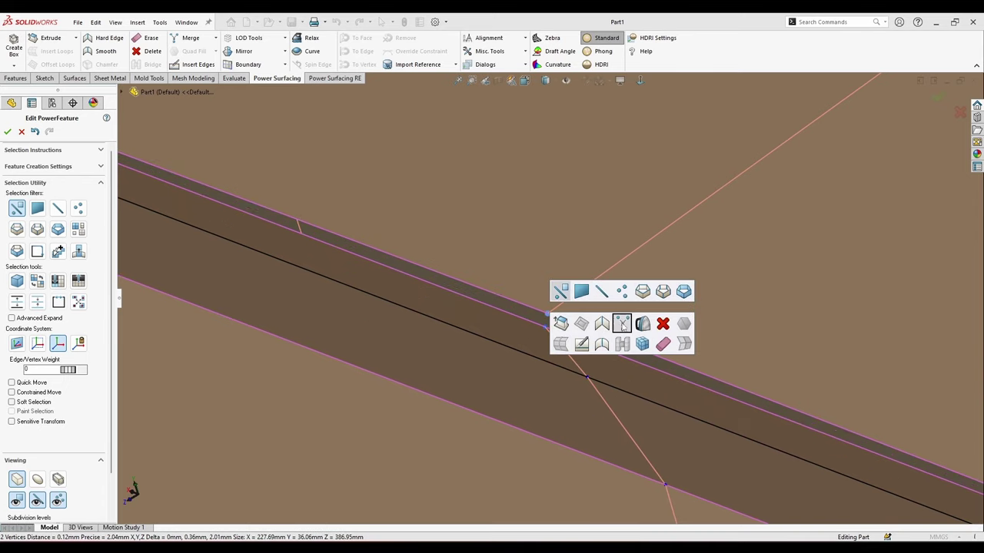
left_click(622, 324)
scroll(602, 303, "up", 9)
middle_click_drag(625, 275, 620, 294)
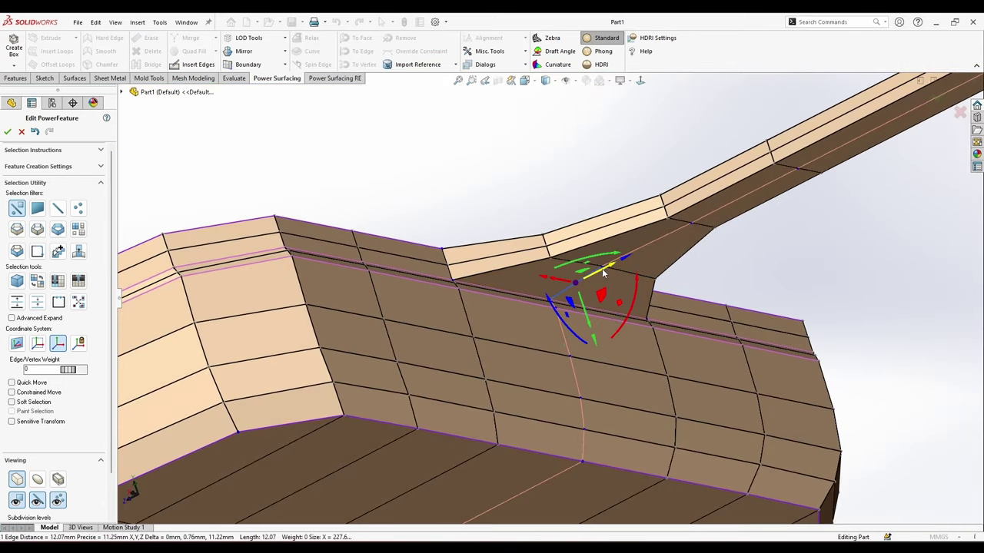
Move the merged centre point under the handle slightly downward along the pan wall.
scroll(604, 270, "down", 6)
left_click(589, 273)
left_click(586, 276)
left_click_drag(591, 295, 593, 300)
scroll(573, 304, "up", 8)
left_click(571, 309)
Inspect the handle joint from inside the pan, display the smooth subdivision shape, and compare it with the reference photo.
middle_click_drag(600, 322, 718, 380)
scroll(507, 278, "down", 7)
mouse_move(502, 277)
middle_mouse_down()
mouse_move(498, 263)
mouse_move(493, 270)
middle_mouse_up()
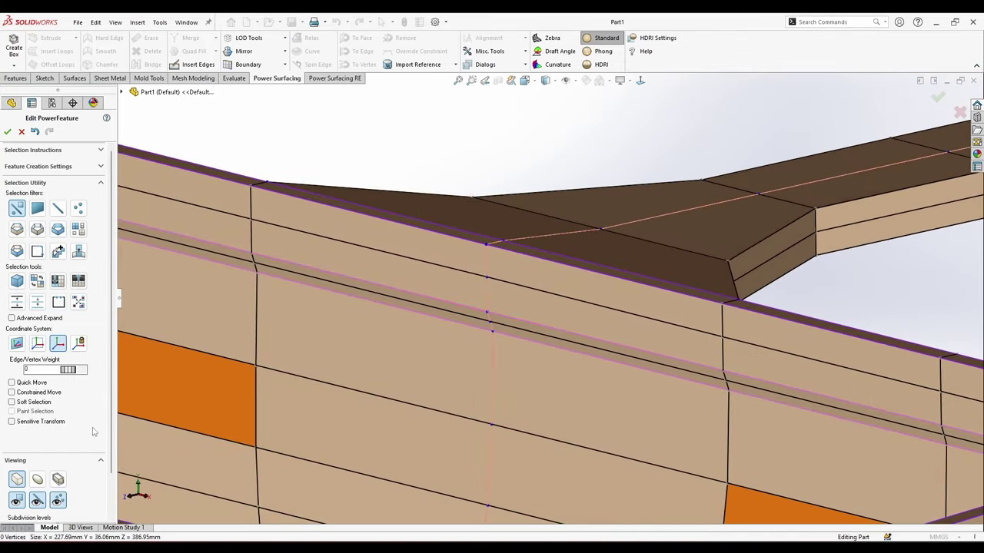
middle_click_drag(676, 323, 648, 442)
scroll(613, 332, "up", 4)
scroll(646, 450, "up", 3)
left_click(696, 547)
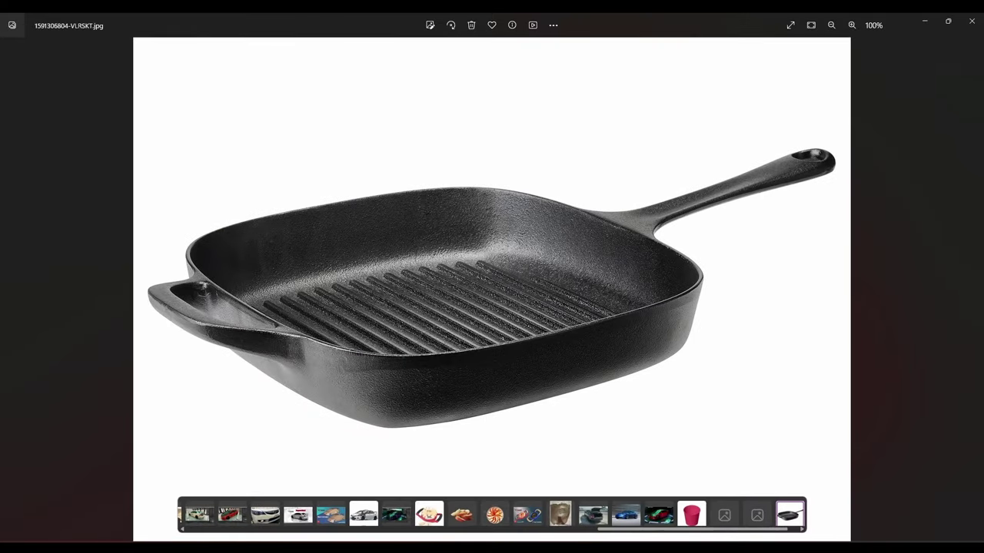
left_click(632, 548)
left_click(632, 547)
left_click(631, 547)
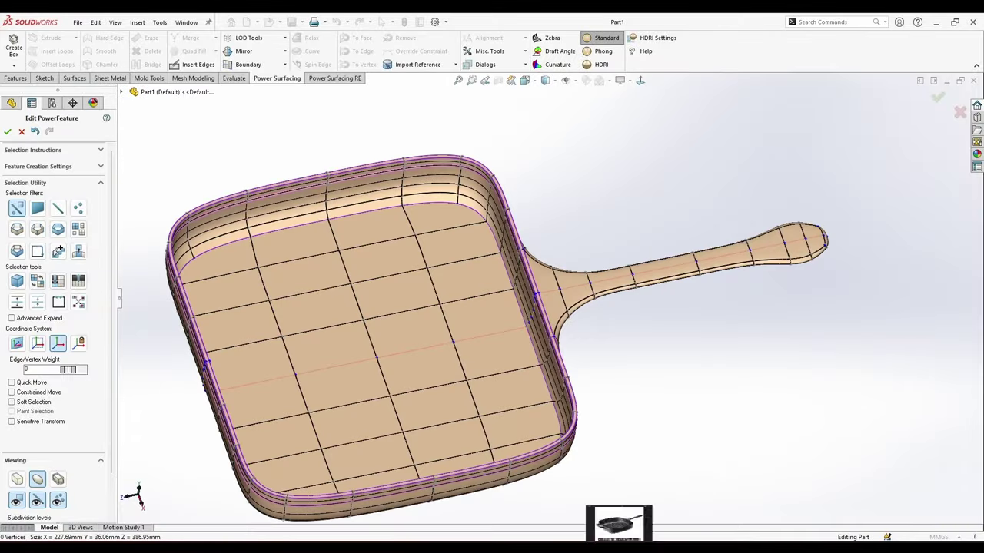
Select the three top faces at the handle's grip end and raise them vertically to thicken the grip.
middle_click_drag(729, 405, 720, 330)
scroll(720, 330, "up", 1)
scroll(747, 257, "down", 11)
left_click(687, 271)
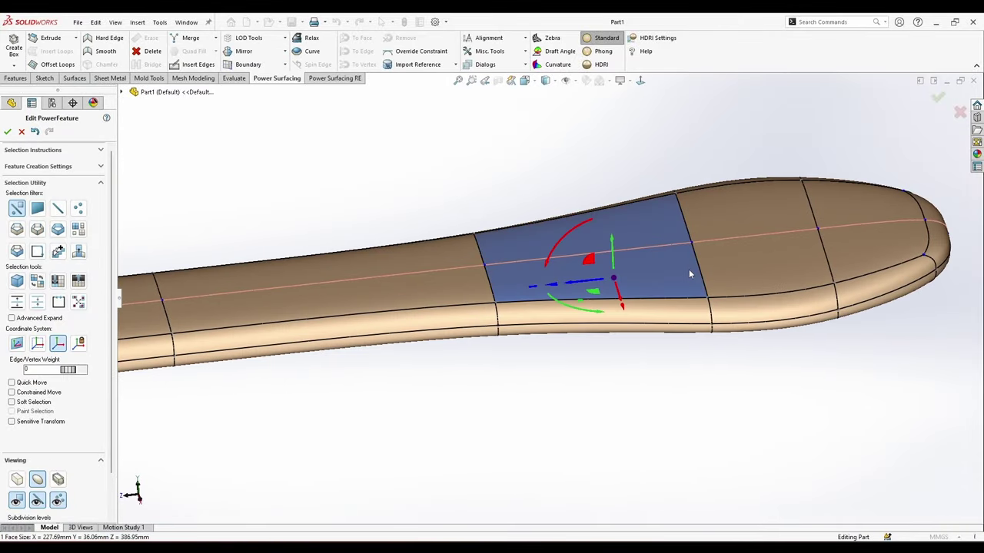
left_click(757, 260, "ctrl")
left_click(829, 251, "ctrl")
scroll(829, 253, "up", 4)
middle_click_drag(827, 255, 821, 240)
left_click(640, 81)
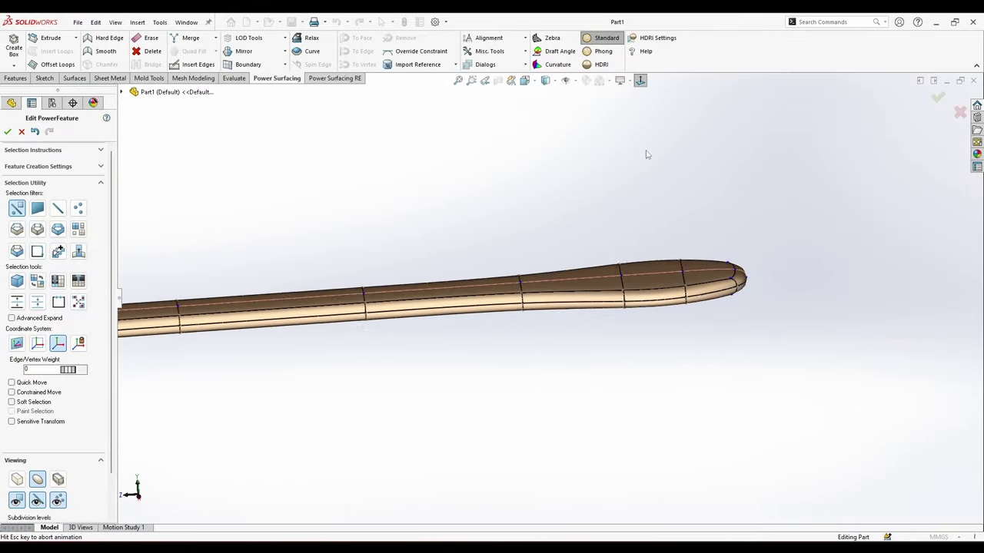
mouse_move(646, 258)
left_mouse_down()
mouse_move(644, 215)
mouse_move(645, 263)
left_mouse_up()
left_click(670, 372)
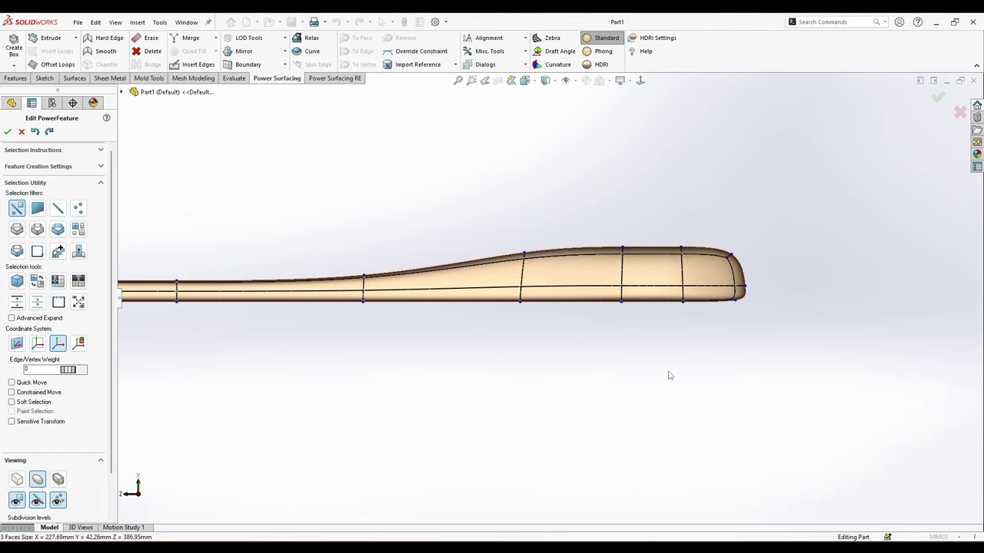
Check the reference photo and raise the top cross edge where the handle begins to swell, refining the slope towards the grip.
scroll(669, 384, "up", 5)
scroll(496, 279, "down", 3)
scroll(495, 281, "down", 2)
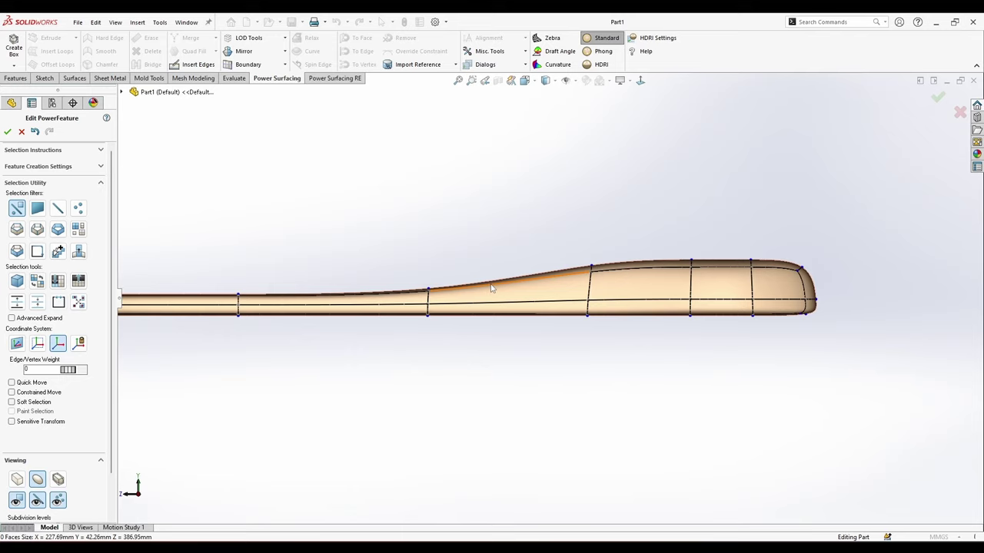
left_click(692, 547)
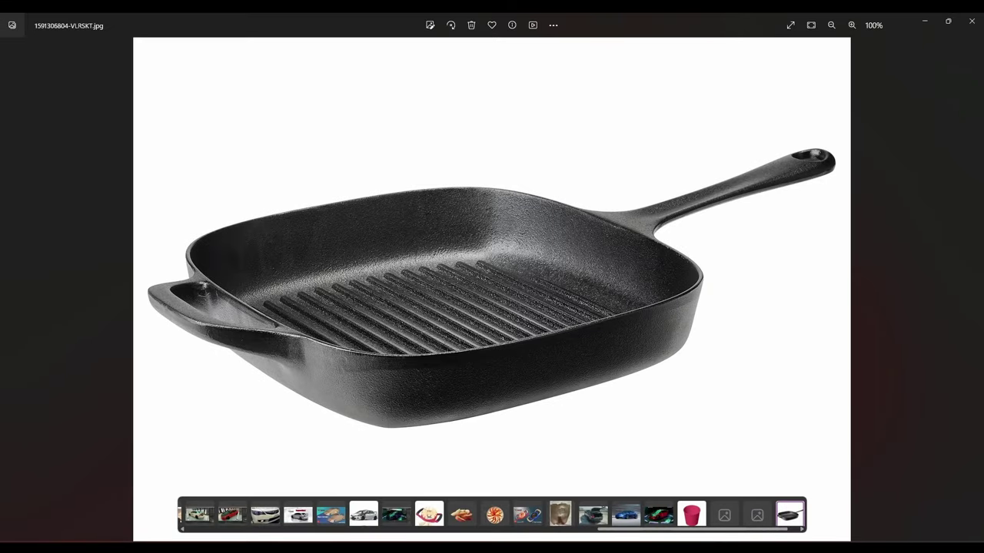
left_click(691, 547)
scroll(523, 357, "up", 3)
scroll(490, 288, "down", 8)
left_click(493, 289)
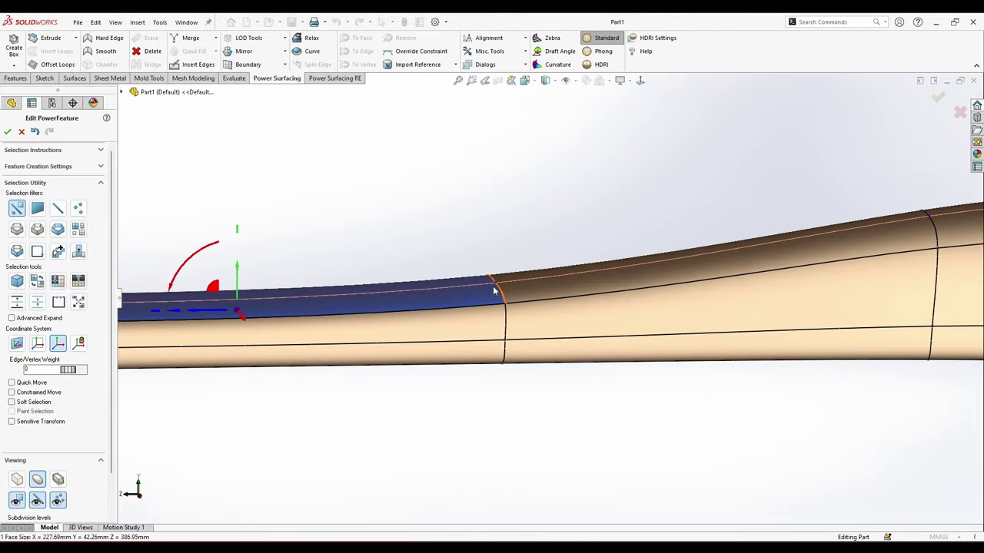
key("ctrl+4")
left_click_drag(523, 280, 530, 258)
left_click(539, 261)
scroll(537, 257, "up", 5)
left_click_drag(539, 324, 547, 308)
left_click(590, 235)
scroll(587, 239, "up", 7)
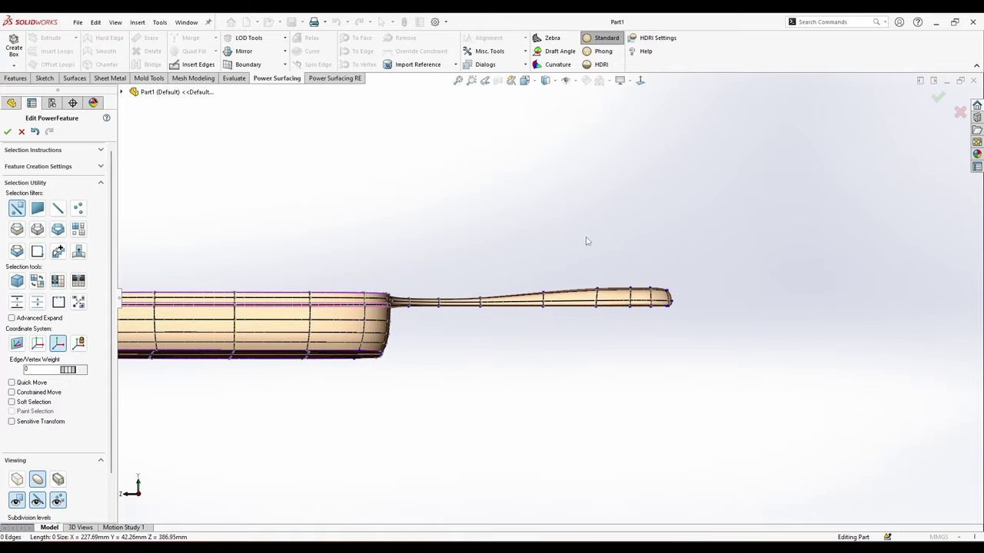
Select the three corner vertices at the handle's tip and move them outward sideways to make the end broader.
middle_click_drag(586, 240, 597, 306)
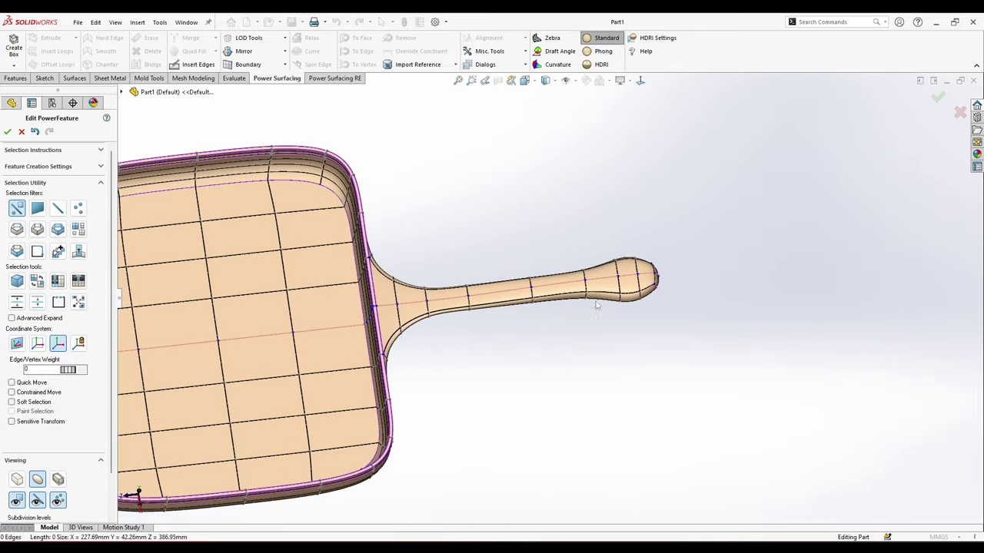
scroll(598, 305, "down", 4)
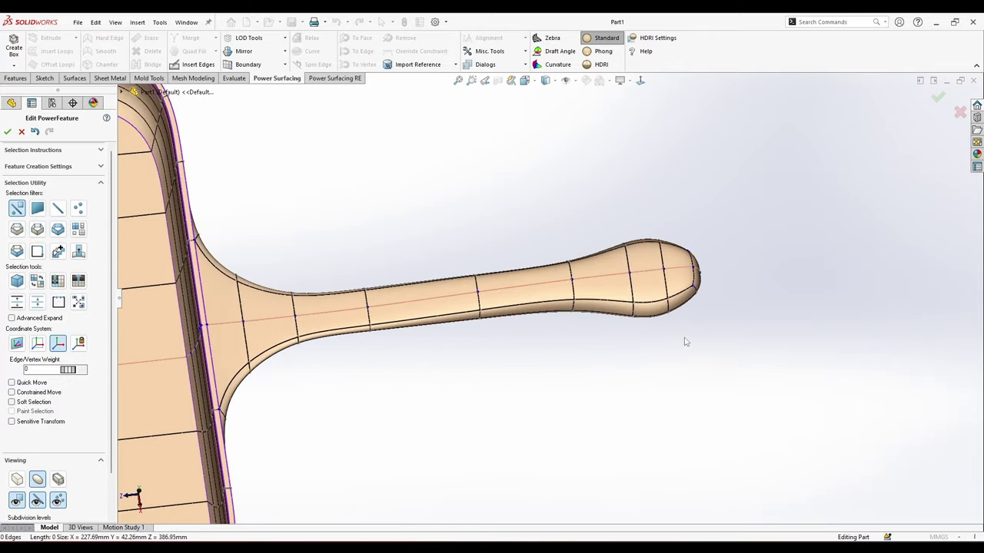
scroll(692, 323, "down", 3)
left_click_drag(644, 342, 671, 305)
middle_click_drag(671, 305, 670, 296)
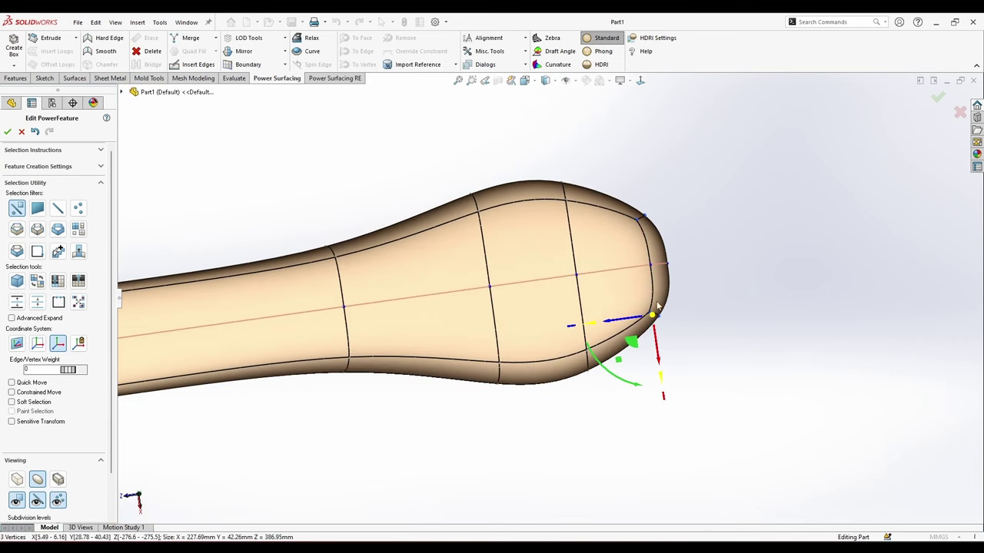
left_click_drag(658, 370, 665, 385)
left_click(692, 419)
scroll(516, 387, "up", 5)
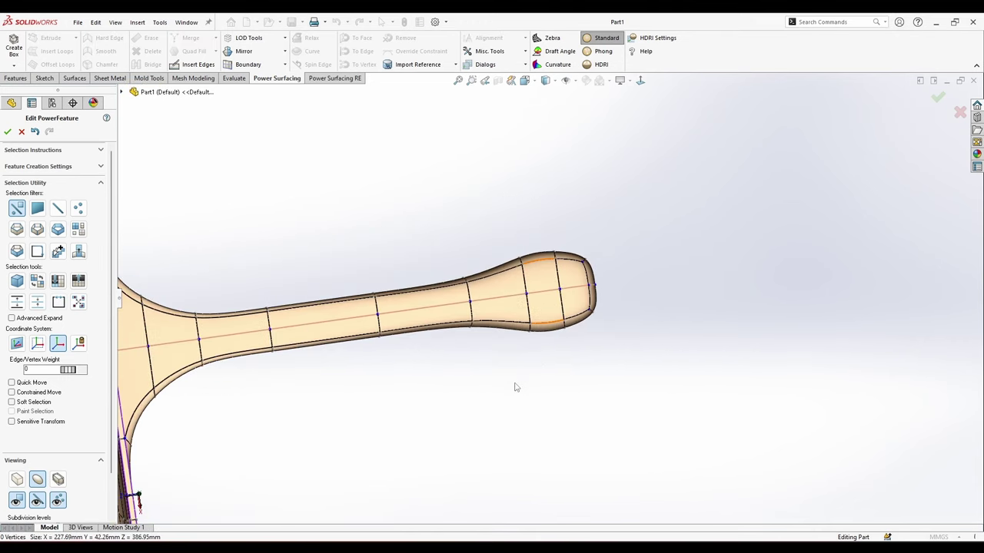
Inset the two top faces at the handle's grip end and delete the inset faces to open the hanging hole.
middle_click_drag(516, 387, 439, 357)
scroll(456, 360, "up", 5)
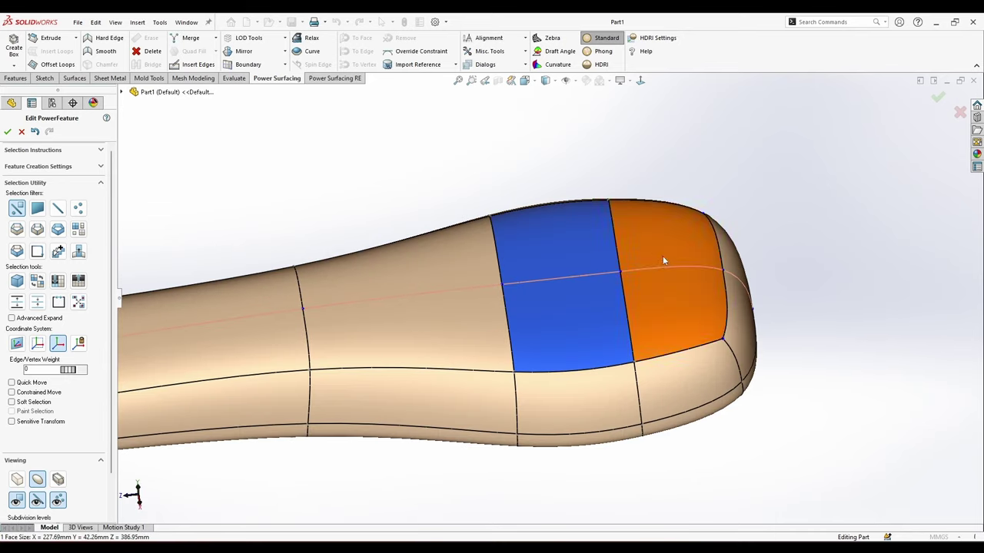
left_click(642, 343)
left_click(642, 347, "ctrl")
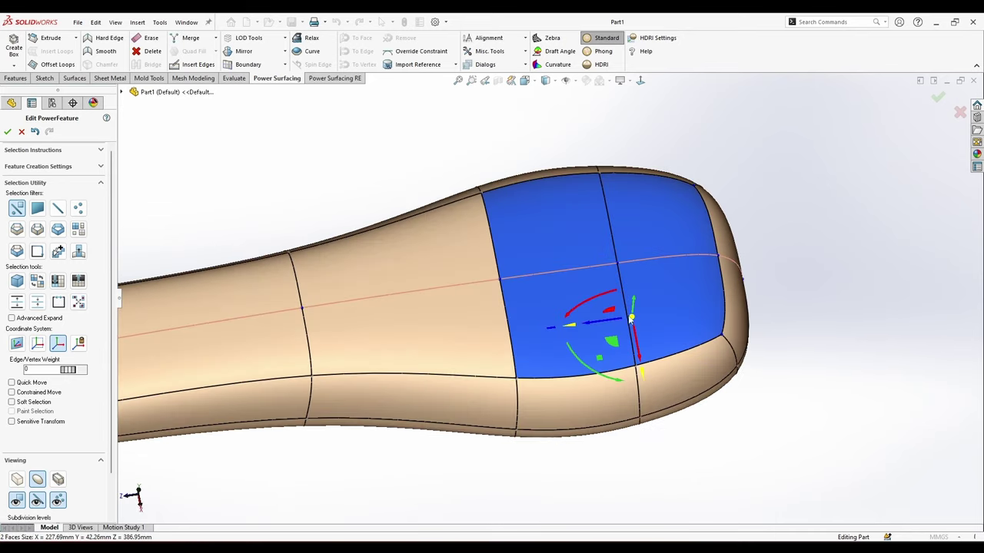
left_click_drag(632, 317, 623, 406, "alt")
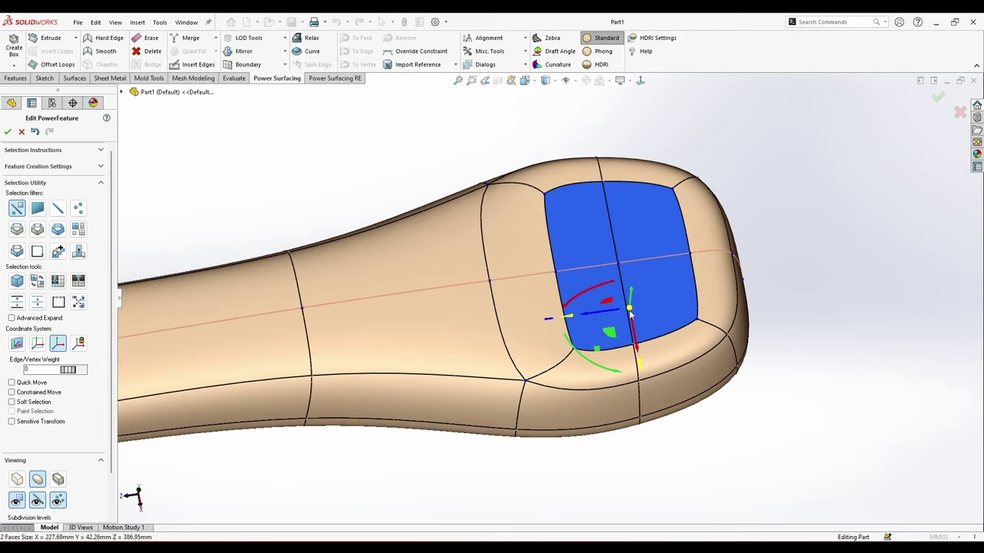
middle_click_drag(630, 314, 633, 284)
right_click(632, 283)
left_click(747, 302)
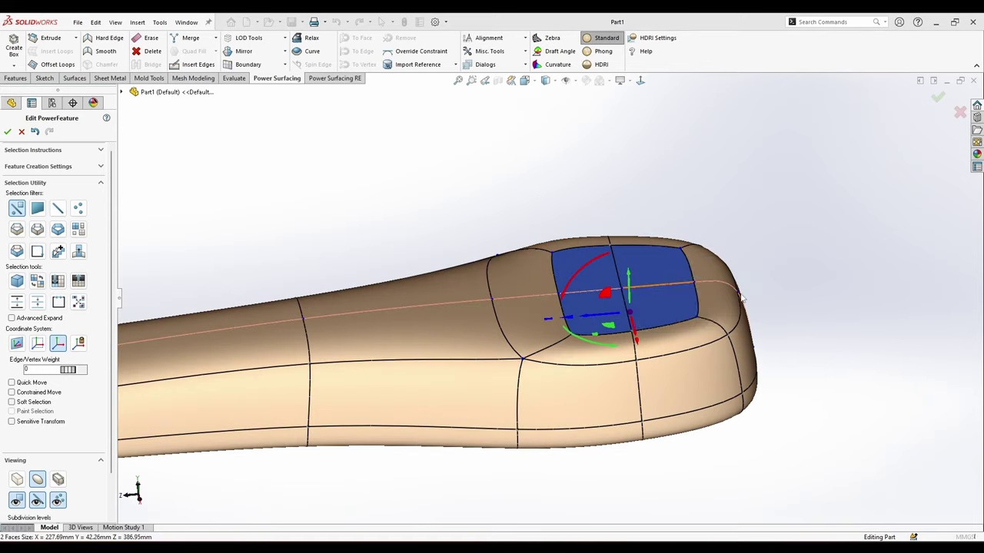
Select the edge loop around the upper opening of the hanging hole and scale it down.
right_click(625, 279)
left_click(718, 254)
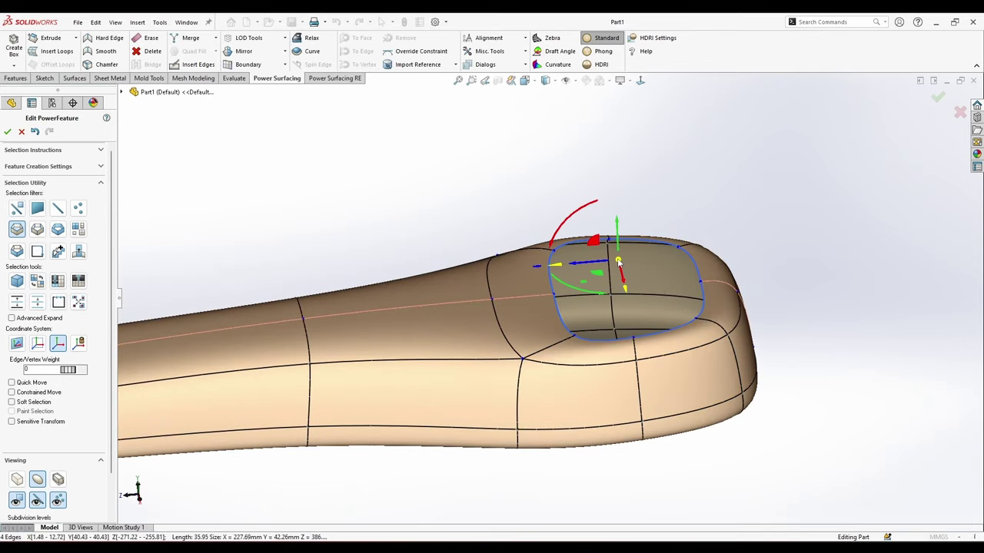
left_click_drag(619, 262, 623, 305)
middle_click_drag(622, 305, 632, 391)
mouse_move(628, 303)
left_mouse_down()
mouse_move(630, 289)
mouse_move(626, 329)
mouse_move(628, 318)
left_mouse_up()
scroll(627, 316, "up", 2)
Inset the two underside faces opposite the hanging hole, narrow them across the handle's width, and delete them.
middle_click_drag(614, 369, 607, 298)
right_click(614, 275)
left_click(644, 263)
left_click(630, 283)
left_click(569, 284, "ctrl")
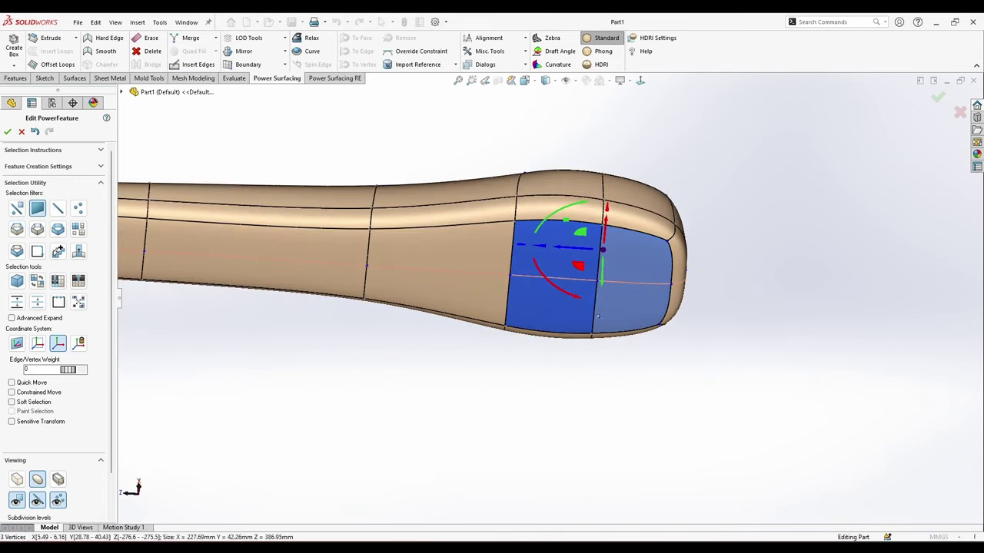
scroll(607, 298, "down", 3)
left_click_drag(600, 226, 597, 331, "alt")
middle_click_drag(598, 331, 621, 275)
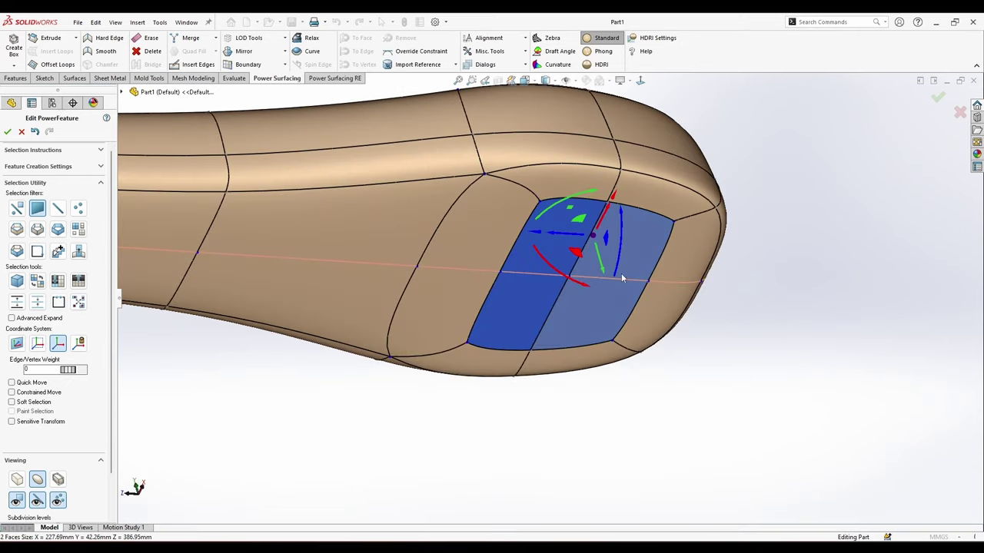
left_click_drag(615, 199, 606, 245)
right_click(614, 247)
left_click(729, 263)
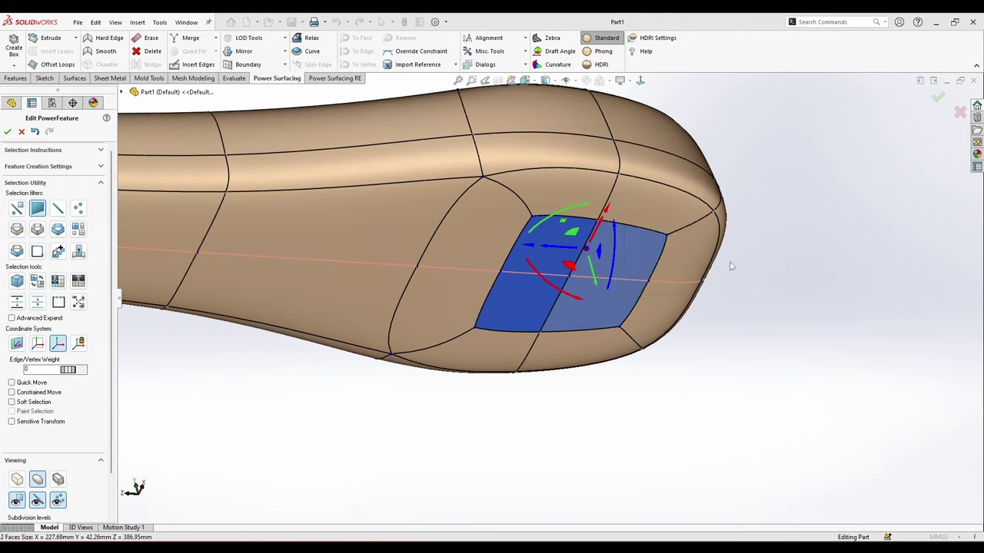
Move the hanging hole's pan-side rim along the handle toward the pan to lengthen the opening.
middle_click_drag(615, 276, 573, 207)
right_click(574, 207)
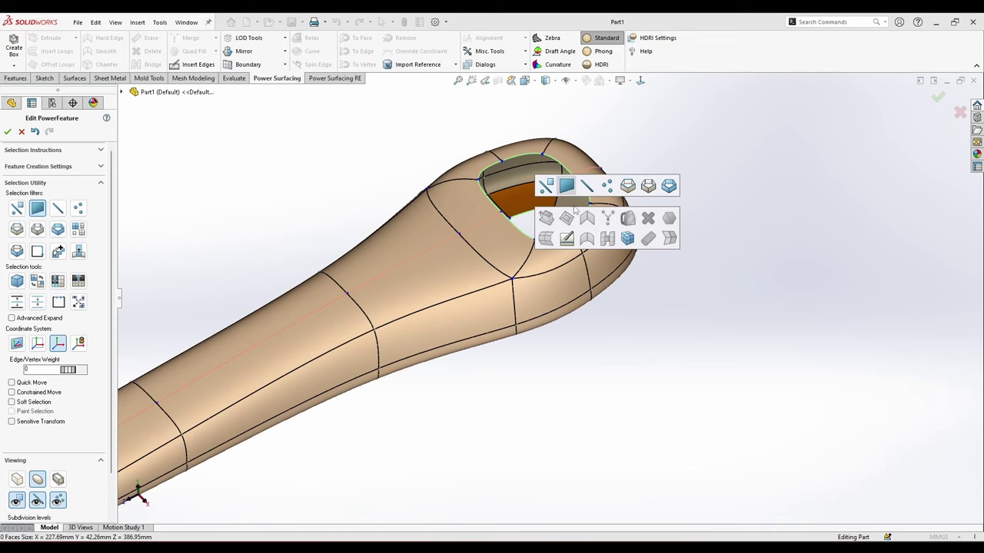
left_click(726, 400)
middle_click_drag(558, 378, 608, 238)
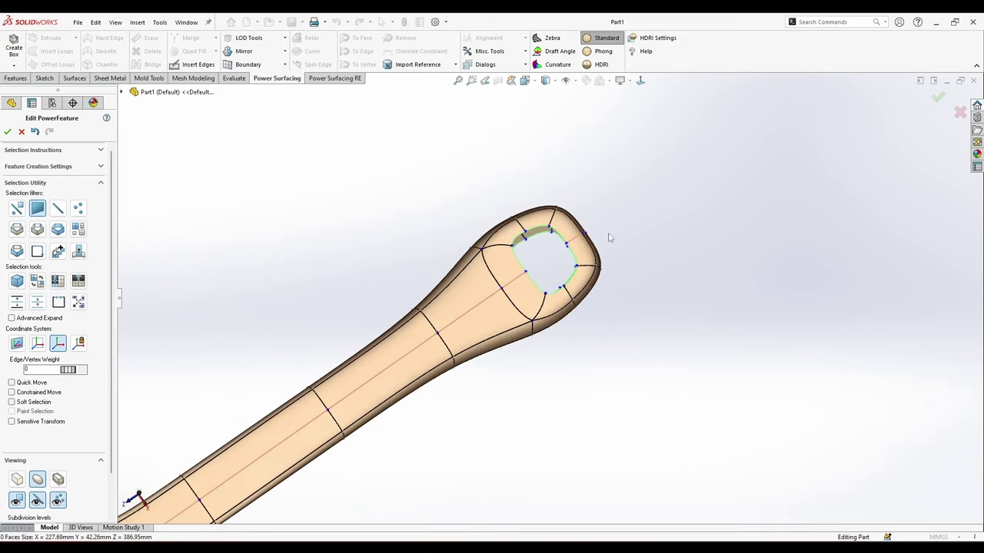
left_click(540, 109)
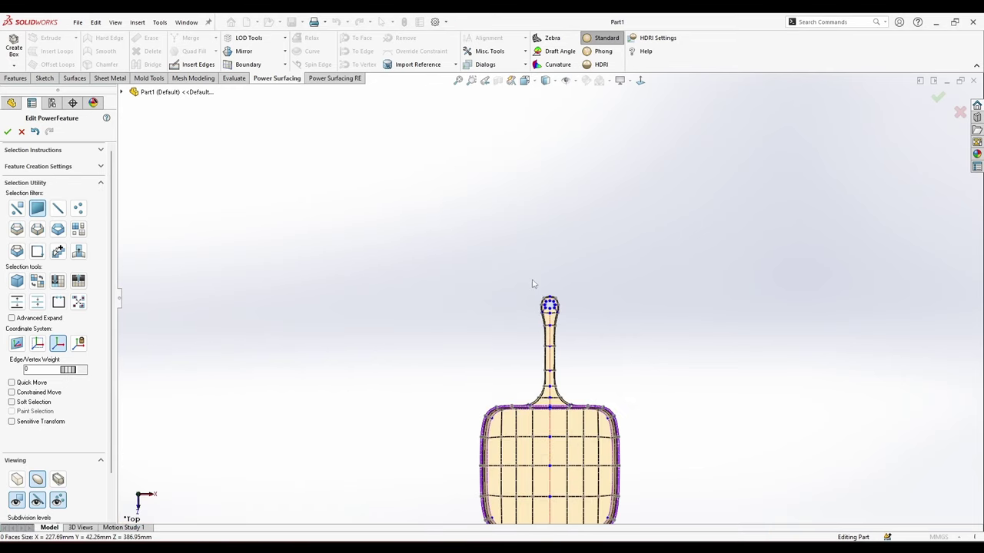
scroll(555, 304, "down", 10)
left_click(553, 365)
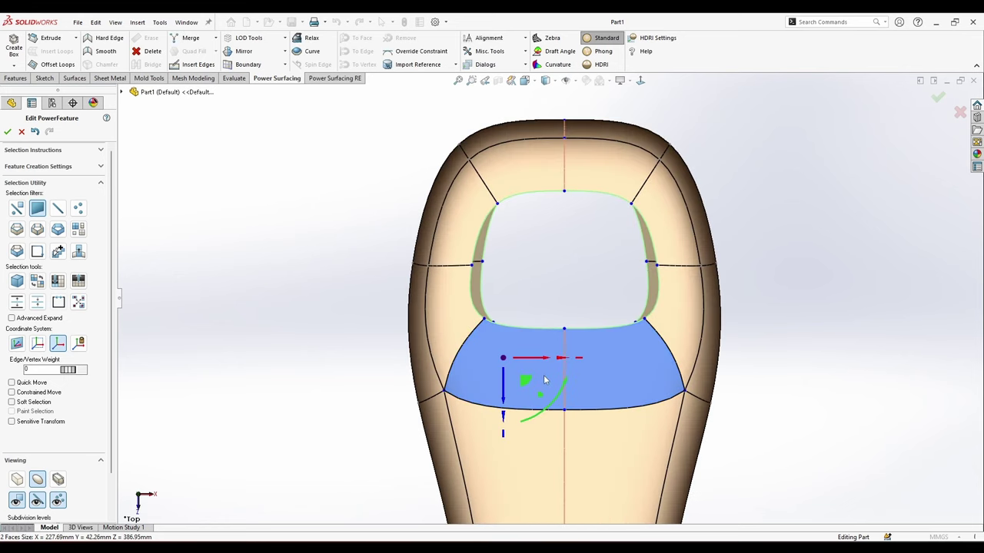
right_click(544, 380)
left_click(584, 307)
left_click_drag(584, 307, 567, 440)
left_click_drag(662, 356, 659, 396)
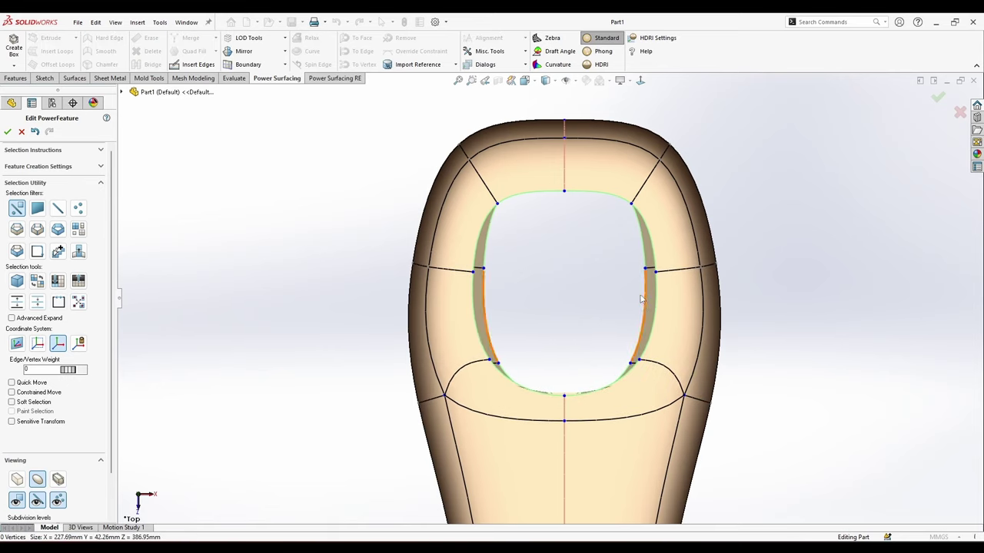
Move the lower opening's side vertices outward to line up with the upper opening when viewed from above.
left_click_drag(646, 286, 677, 323)
scroll(653, 270, "down", 5)
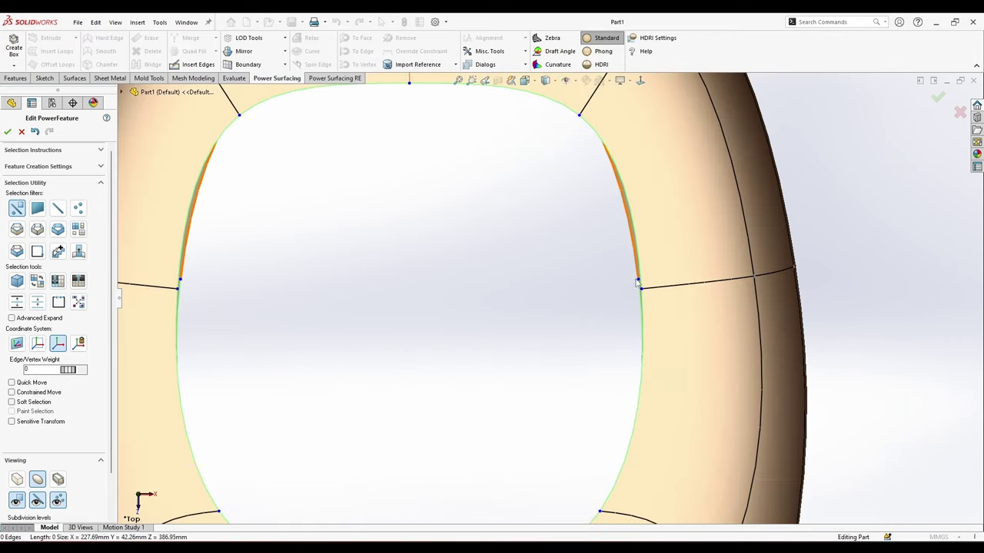
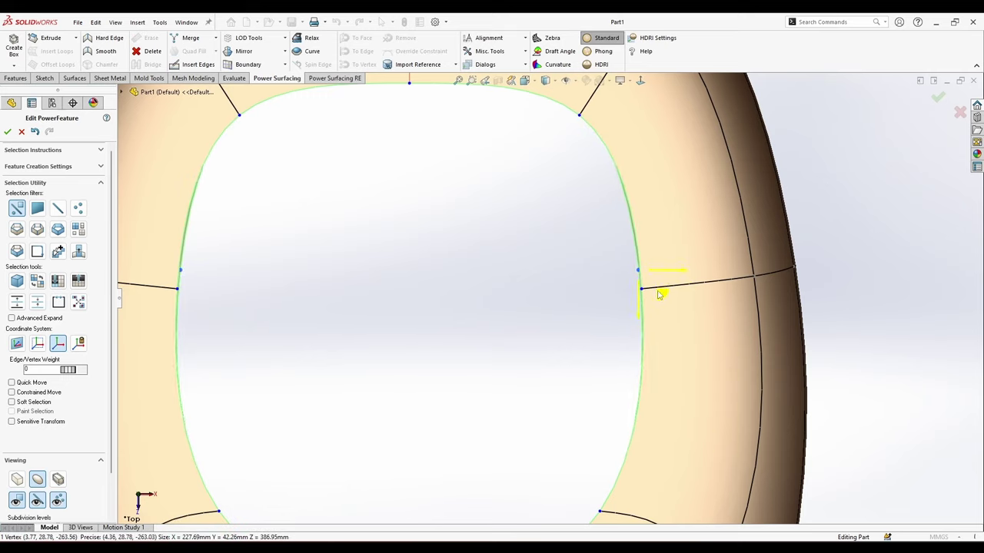
scroll(660, 294, "up", 7)
left_click(534, 338)
scroll(535, 337, "up", 4)
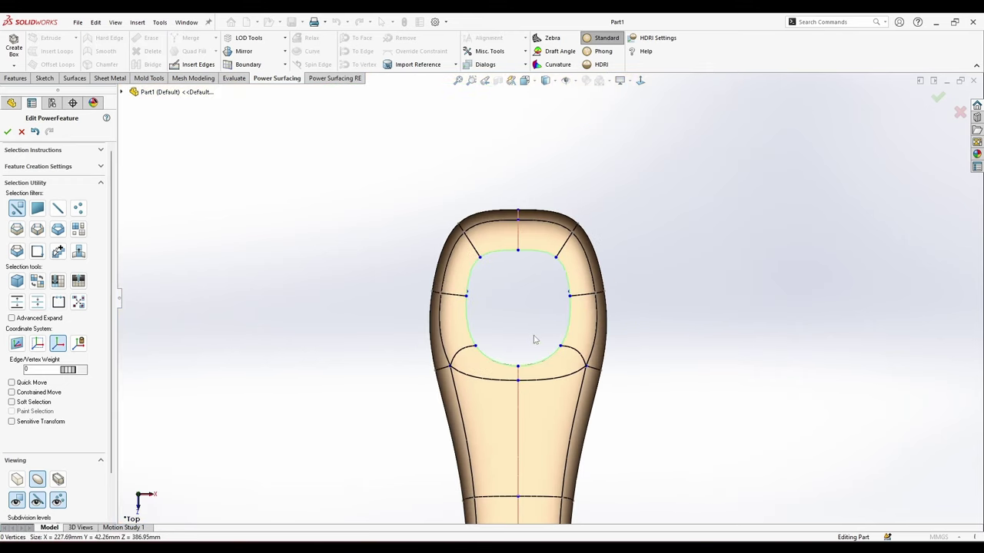
Show the control cage and erase the edge crossing the handle just beside the hole's pan-side rim.
scroll(547, 325, "down", 4)
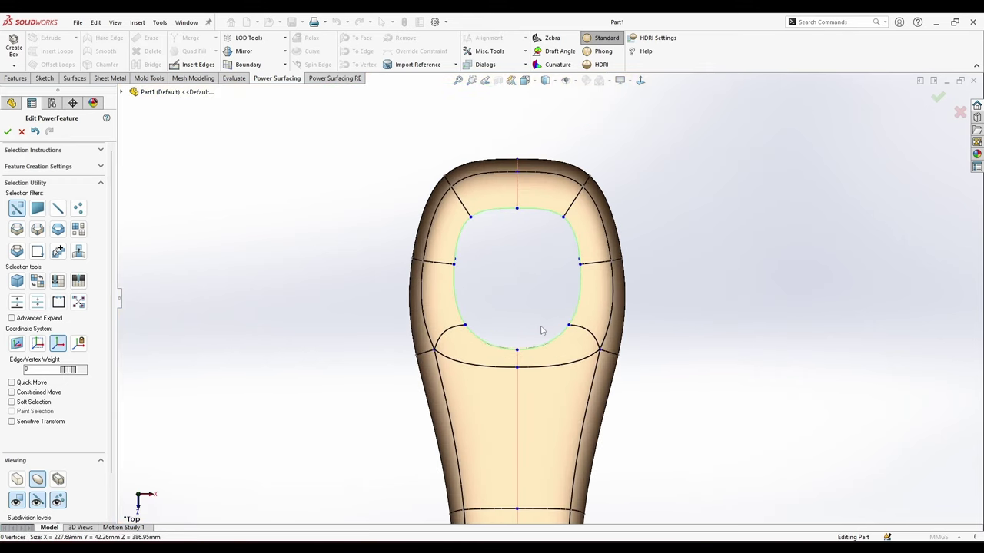
scroll(550, 361, "down", 5)
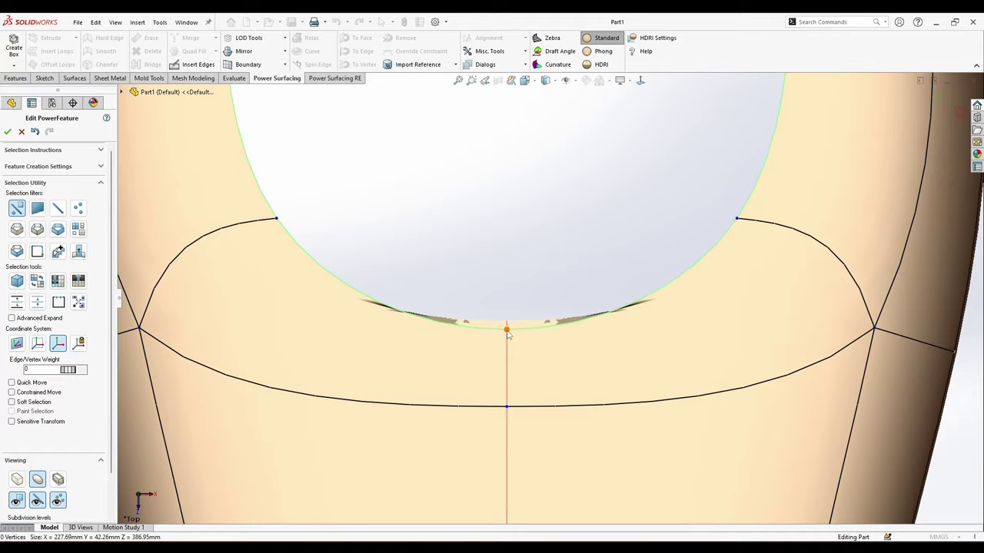
mouse_move(450, 335)
middle_mouse_down()
mouse_move(465, 397)
mouse_move(467, 327)
middle_mouse_up()
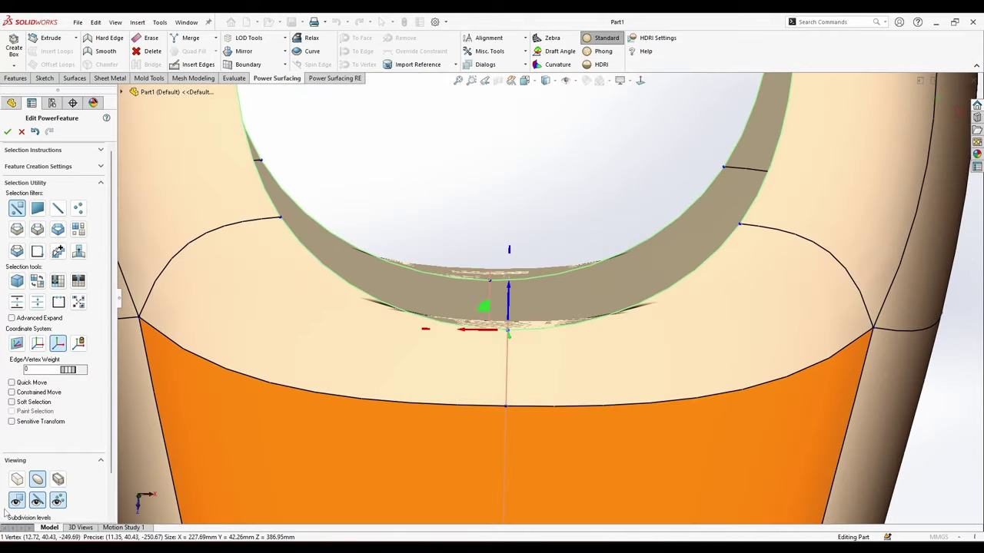
left_click(16, 478)
middle_click_drag(495, 449, 502, 344)
left_click_drag(525, 349, 546, 300)
left_click(456, 300)
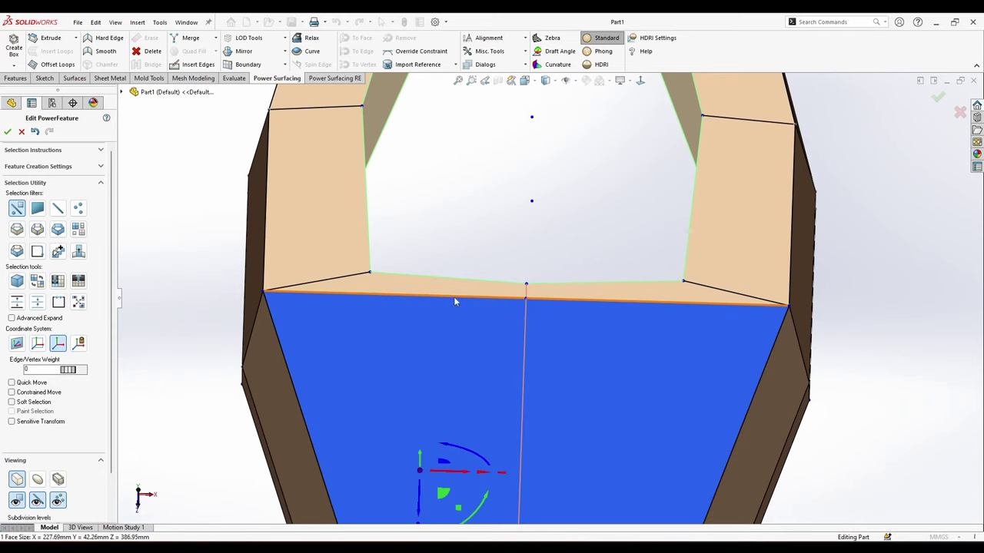
right_click(454, 297)
left_click(567, 329)
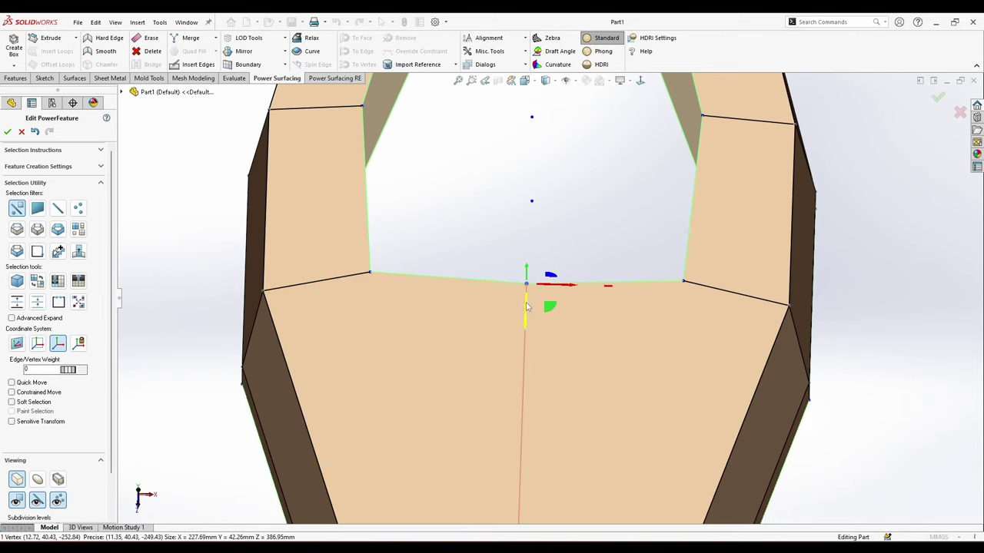
Move the hole's pan-side centre vertices toward the pan, keeping the upper and lower ones in line.
left_click_drag(527, 306, 524, 366)
scroll(559, 301, "up", 8)
middle_click_drag(607, 219, 610, 256)
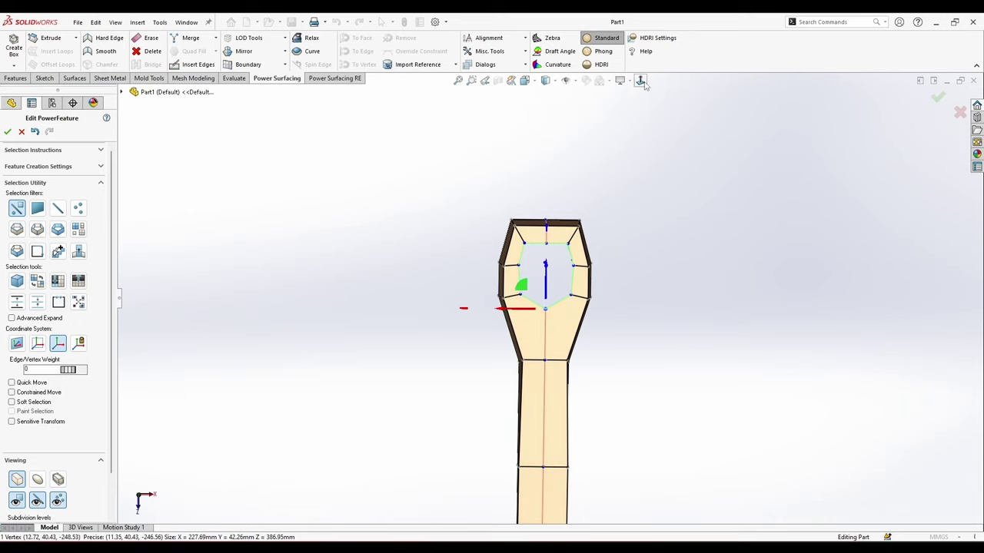
scroll(570, 278, "down", 2)
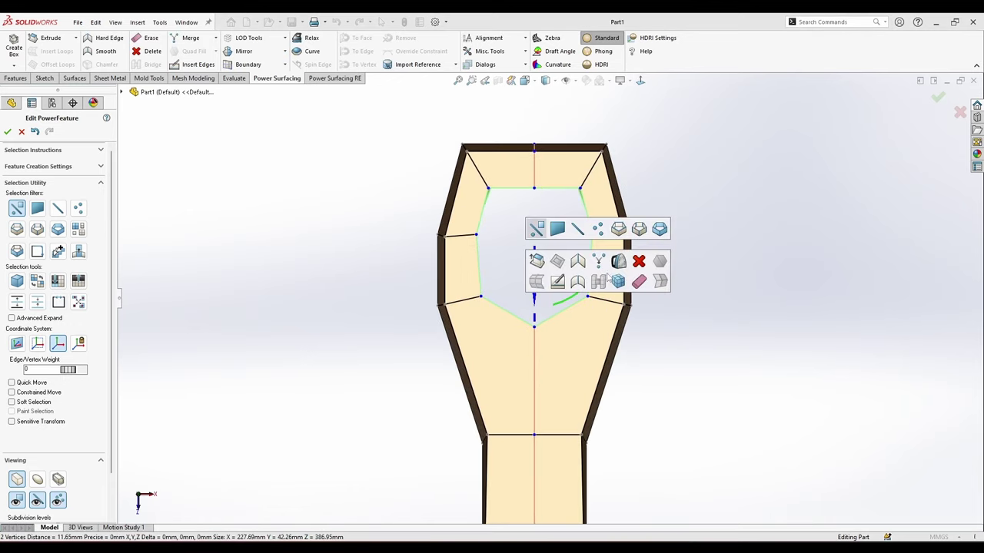
left_click(639, 282)
Move the upper opening's tip-side edge outward and bring its corner vertices inward to match the lower opening.
scroll(588, 216, "down", 3)
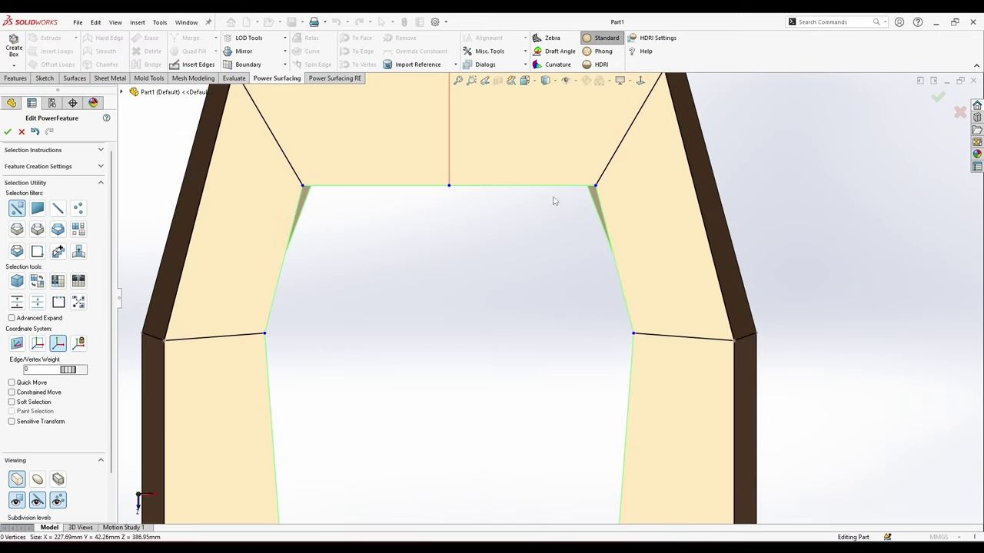
left_click(515, 188)
left_click_drag(523, 212, 526, 186)
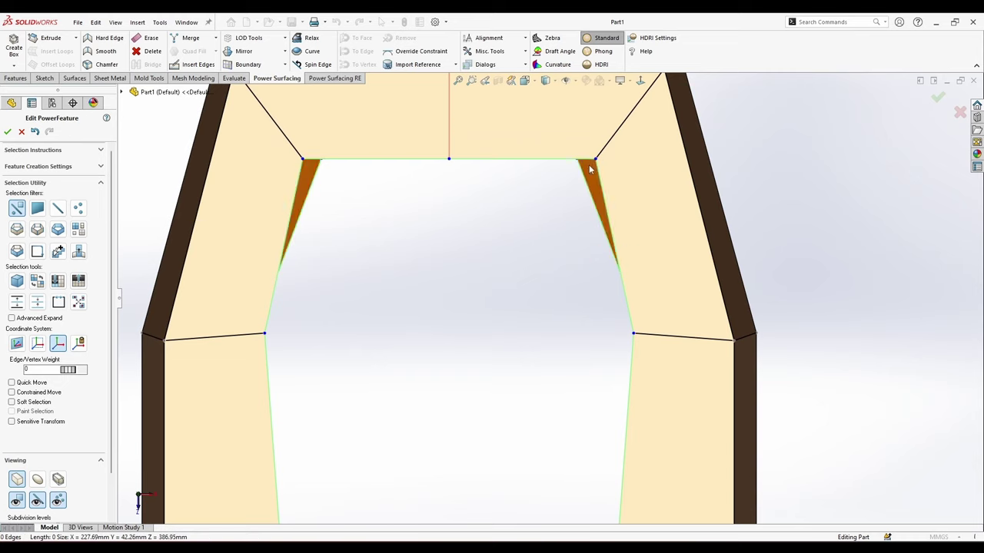
left_click(595, 160)
left_click_drag(607, 161, 591, 161)
scroll(546, 226, "up", 5)
left_click(667, 376)
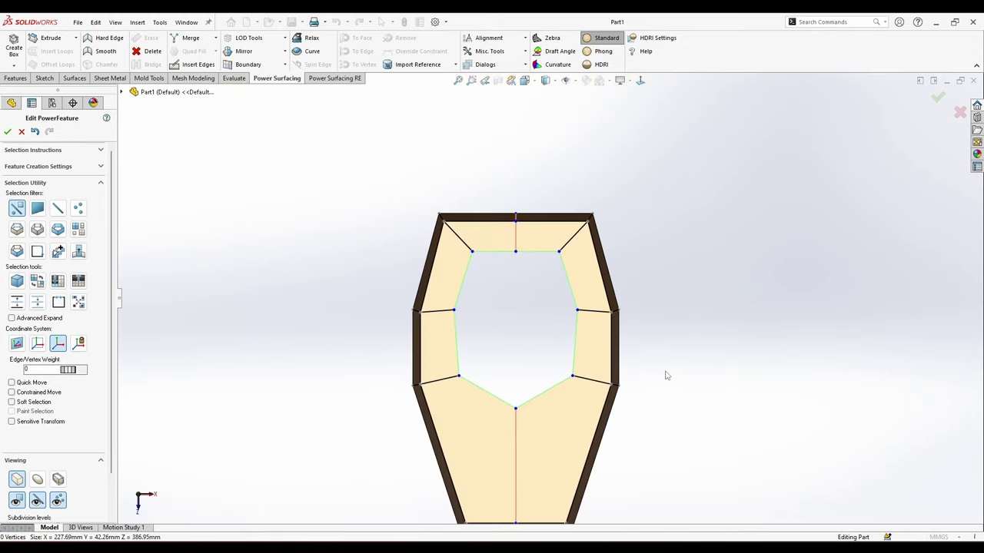
Bridge the hanging hole's upper and lower edge loops into an inner wall and give both rims an edge weight of 100.
scroll(544, 315, "up", 5)
scroll(545, 317, "down", 4)
middle_click_drag(533, 345, 516, 196)
right_click(587, 252)
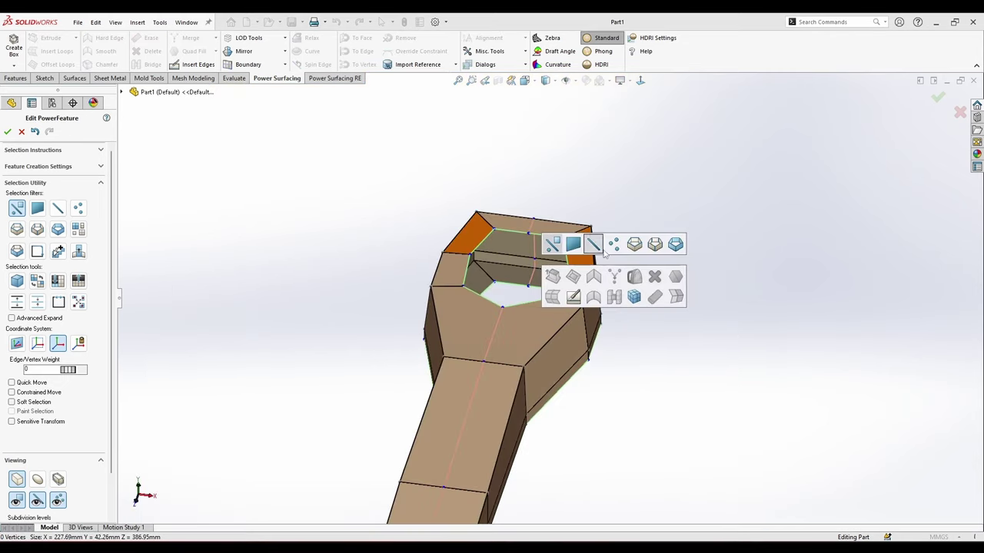
left_click(634, 244)
left_click(538, 235)
scroll(538, 235, "down", 4)
left_click_drag(543, 313, 538, 326)
middle_click_drag(536, 305, 537, 325)
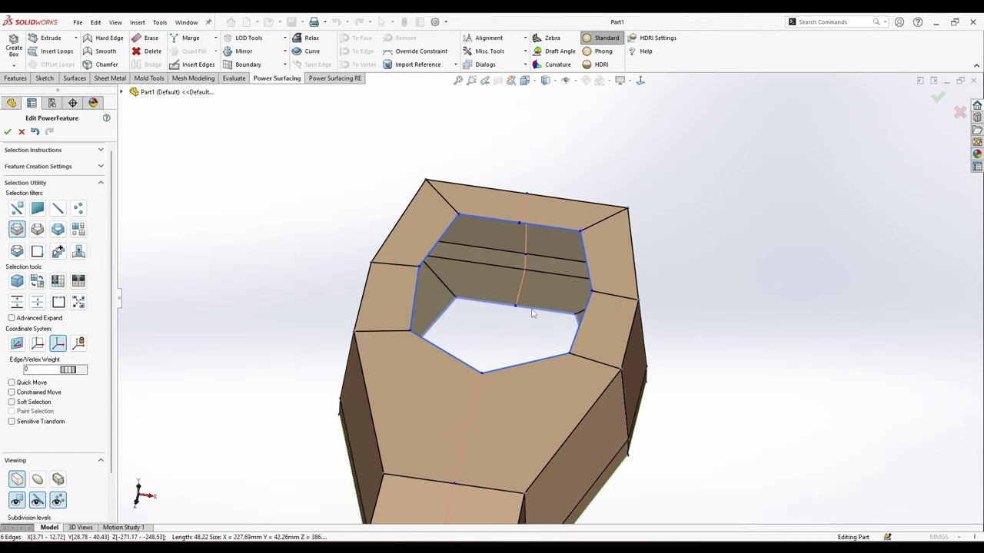
right_click(533, 314)
left_click(614, 353)
middle_click_drag(639, 411, 573, 322)
right_click(653, 482)
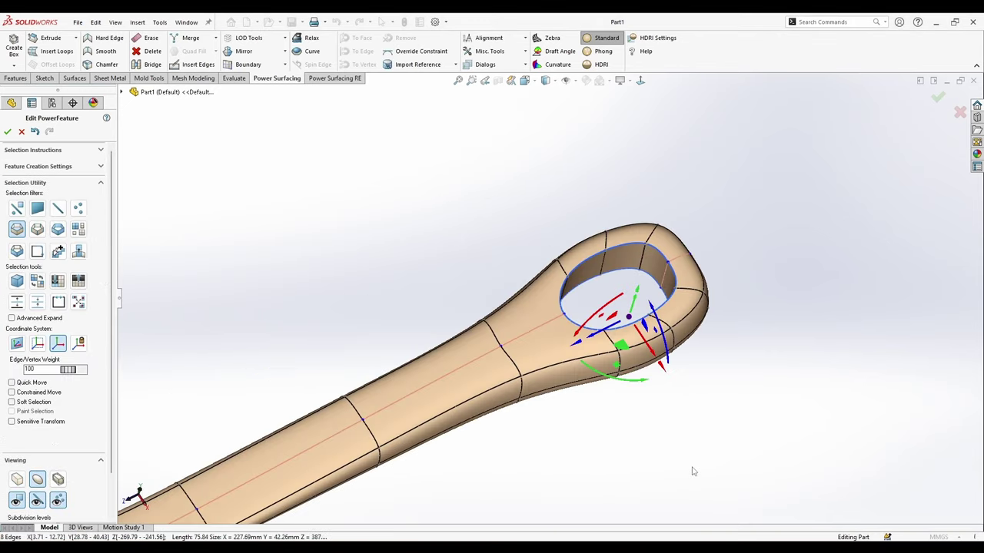
Select the hanging hole's upper edge loop and raise it slightly above the handle.
middle_click_drag(692, 469, 612, 399)
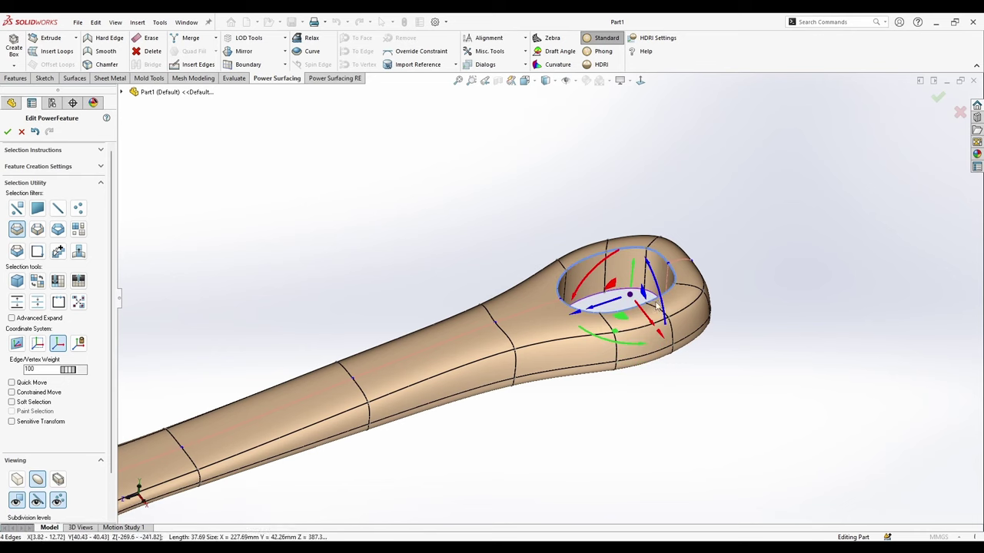
middle_click_drag(657, 306, 652, 294)
left_click_drag(632, 271, 635, 258)
middle_click_drag(697, 404, 653, 343)
left_click_drag(694, 259, 697, 260)
middle_click_drag(636, 389, 636, 353)
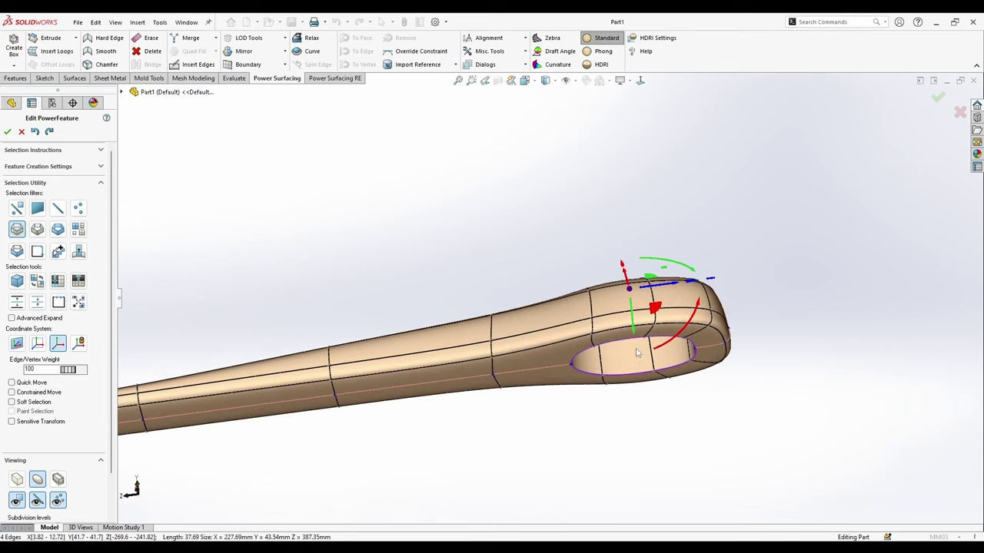
left_click_drag(639, 382, 639, 383)
left_click(567, 425)
middle_click_drag(567, 424, 495, 429)
scroll(496, 429, "up", 4)
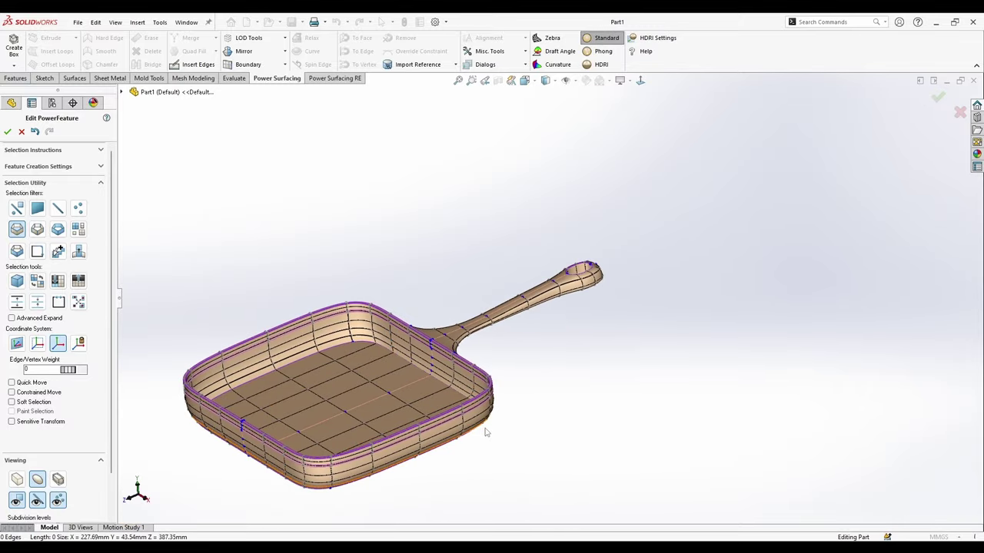
Switch to the reference photo and examine the shape of the short grip opposite the long handle.
key("alt+Tab")
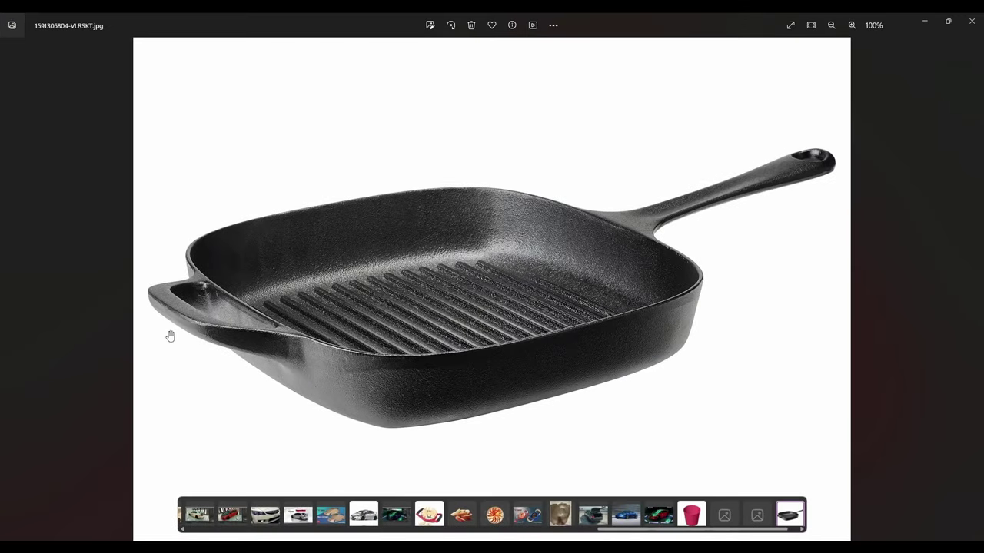
scroll(220, 330, "up", 6)
scroll(261, 322, "up", 2)
left_click_drag(237, 348, 336, 387)
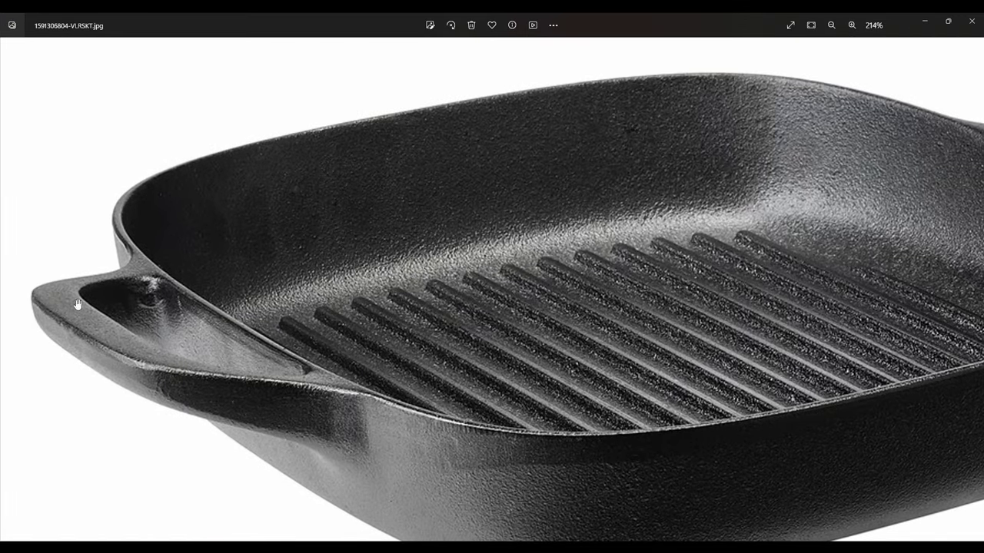
left_click_drag(117, 344, 109, 243)
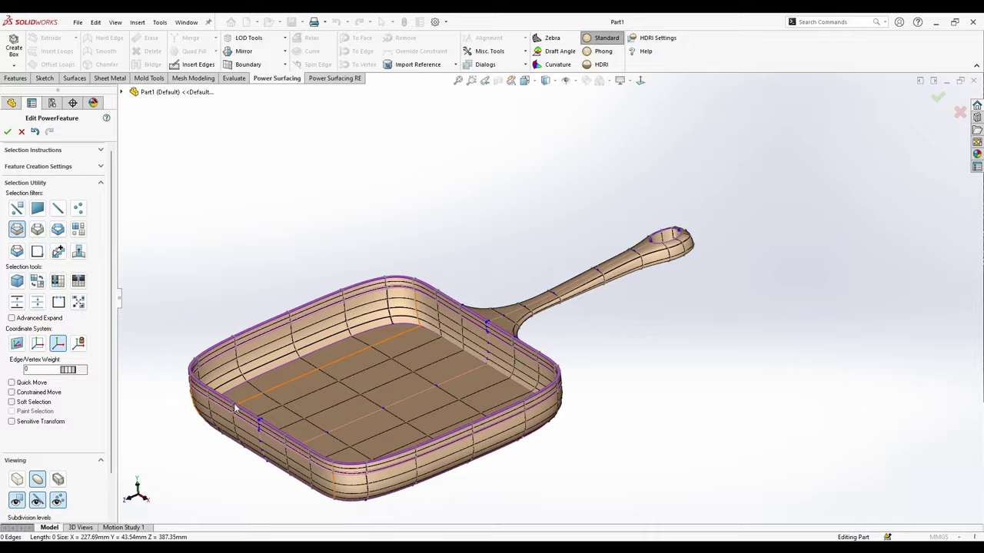
Select the symmetric rim faces on the wall opposite the long handle and extrude them outward as two stubs.
scroll(356, 399, "down", 5)
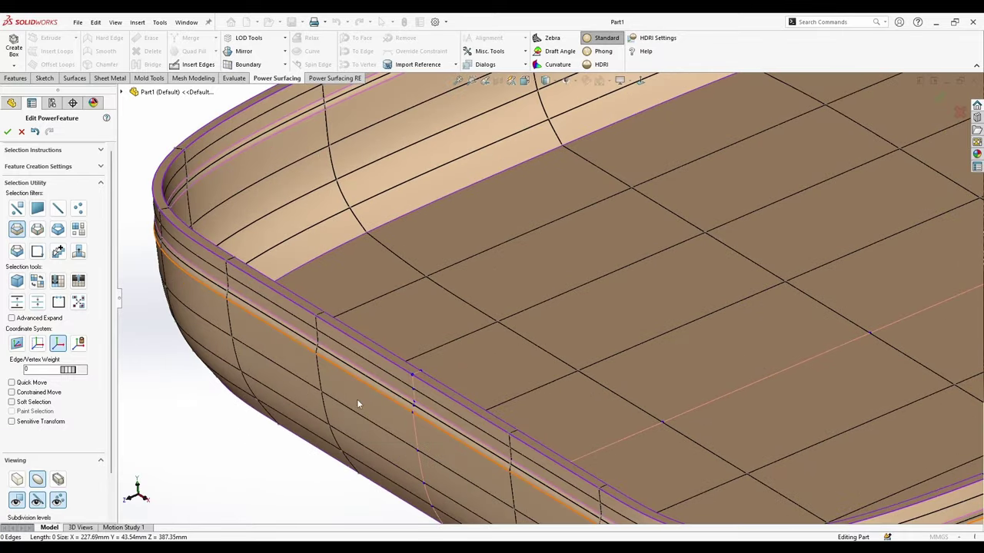
middle_click_drag(531, 455, 521, 413)
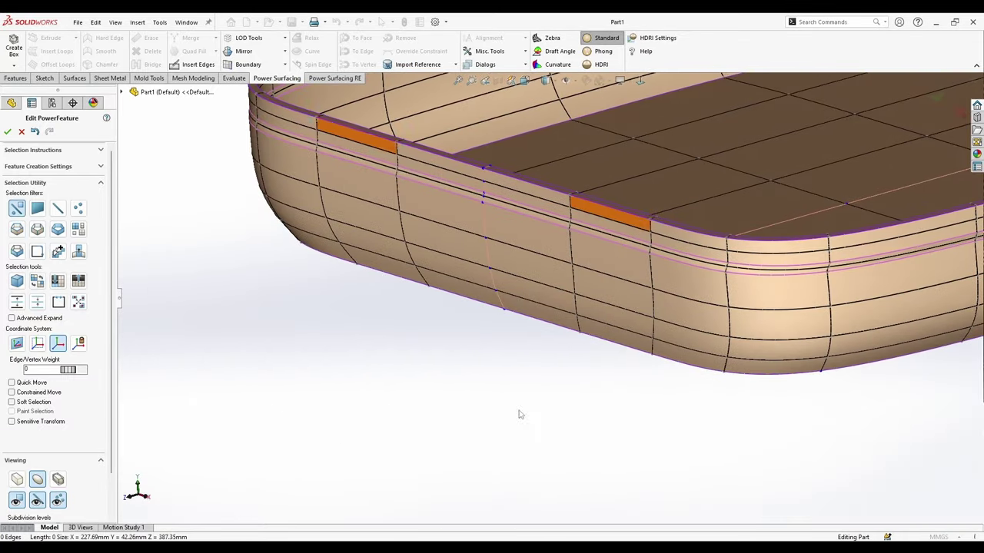
scroll(590, 219, "down", 2)
left_click(592, 208)
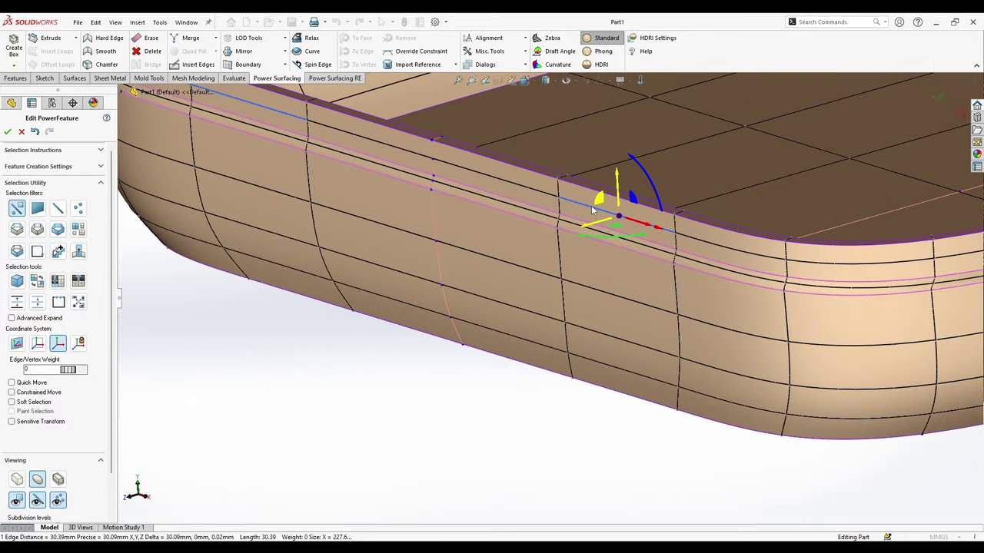
left_click(582, 200)
left_click(582, 216, "ctrl")
scroll(582, 216, "up", 5)
middle_click_drag(530, 238, 556, 292)
left_click_drag(598, 300, 587, 308)
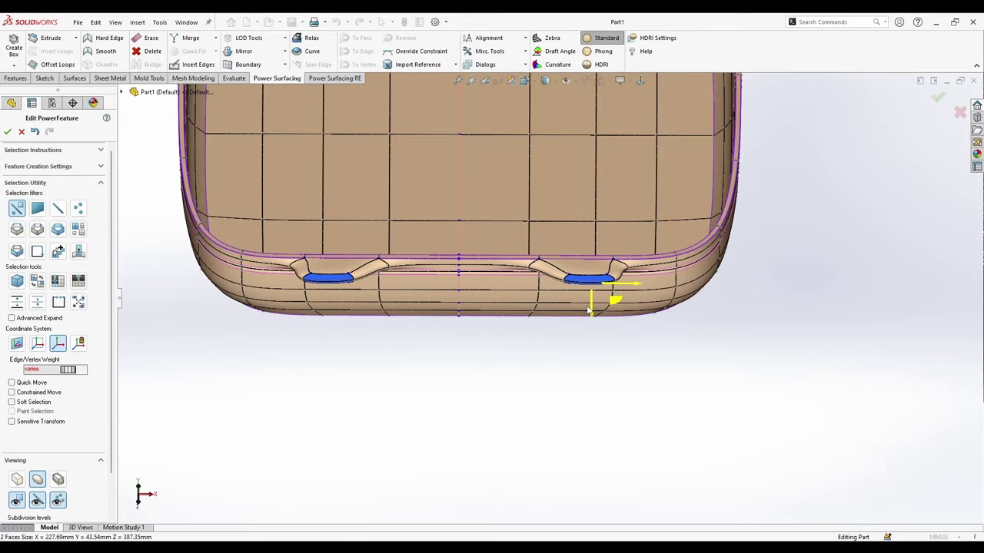
In the control cage, select the end faces of the two stubs and scale them taller.
scroll(334, 284, "down", 5)
left_click(388, 288)
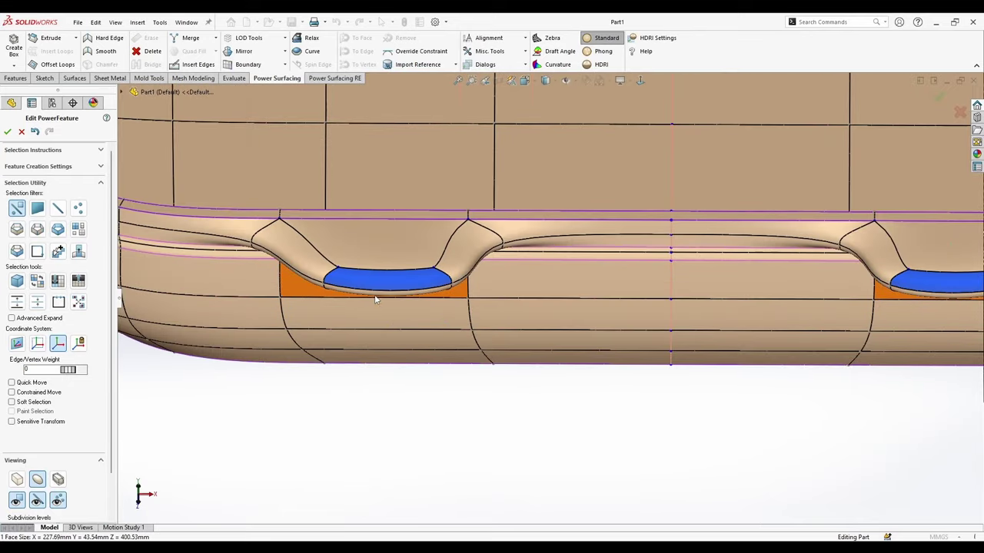
left_click(17, 480)
scroll(410, 367, "up", 3)
middle_click_drag(411, 367, 458, 366)
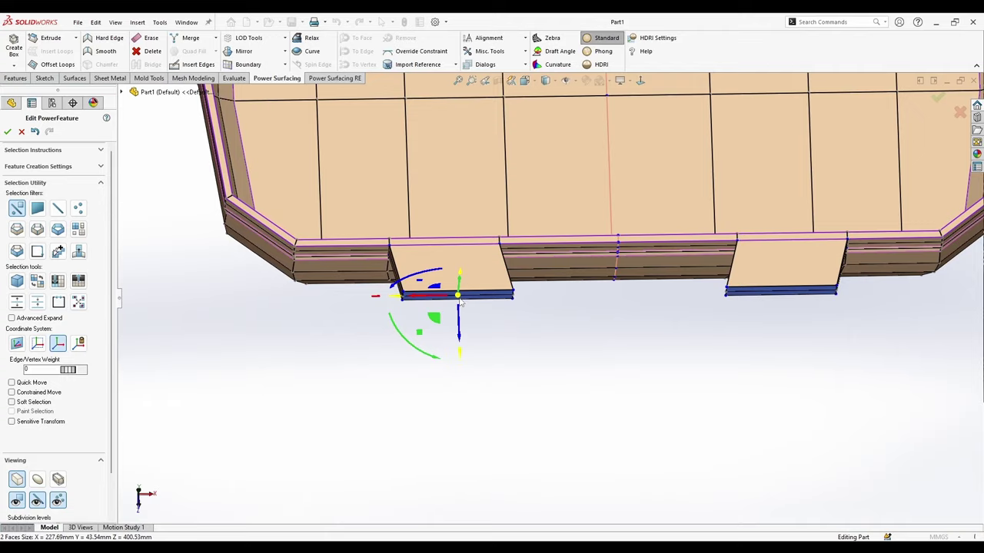
left_click_drag(458, 297, 435, 419)
middle_click_drag(435, 345, 453, 315)
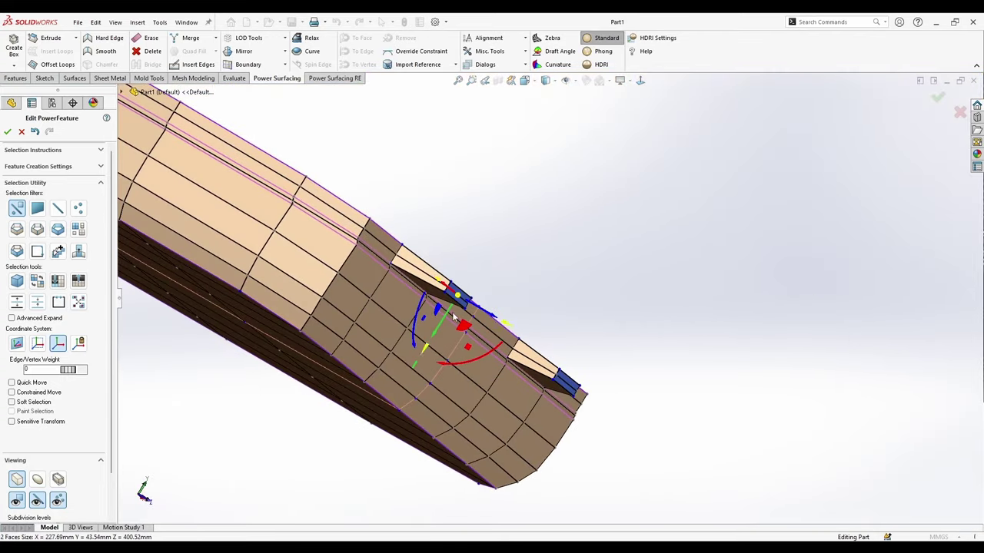
left_click_drag(425, 348, 334, 436)
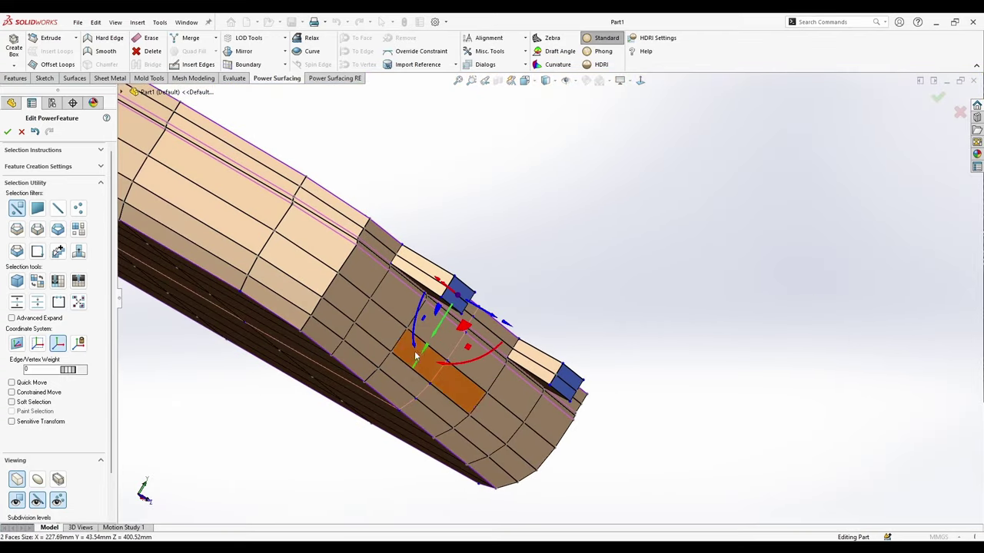
Extrude the grip's two stub ends in successive segments, turning them inward until they nearly meet as a loop.
left_click_drag(424, 349, 403, 387)
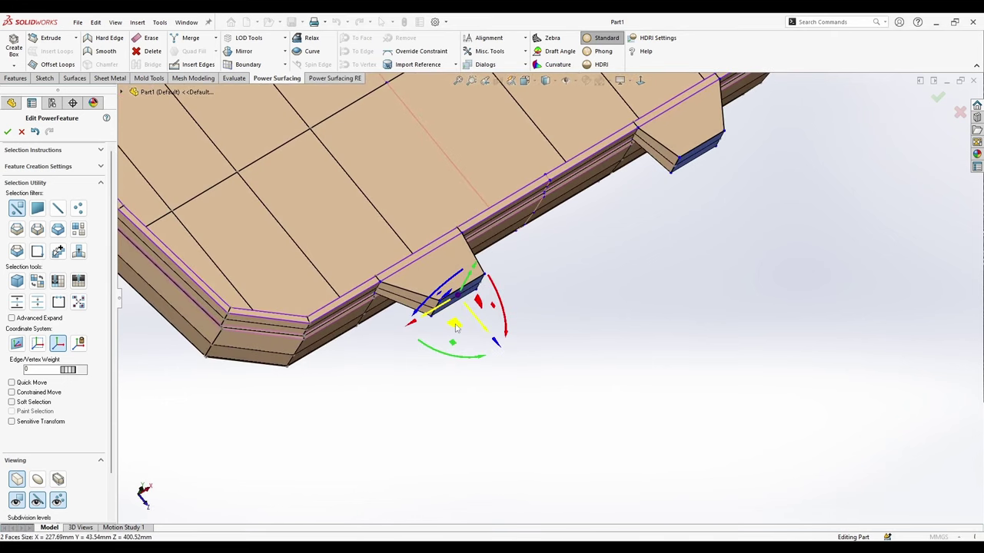
left_click_drag(461, 326, 525, 373)
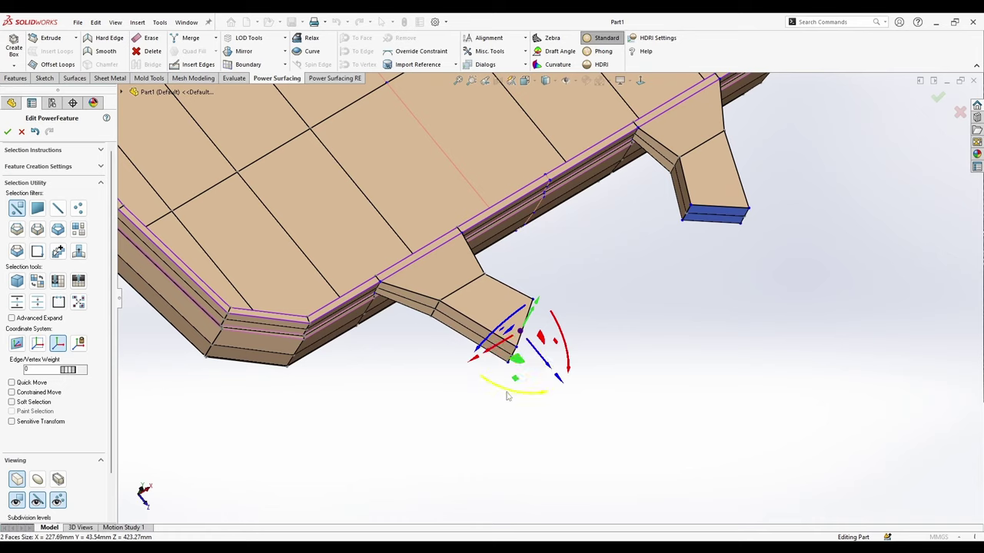
left_click_drag(567, 390, 608, 395)
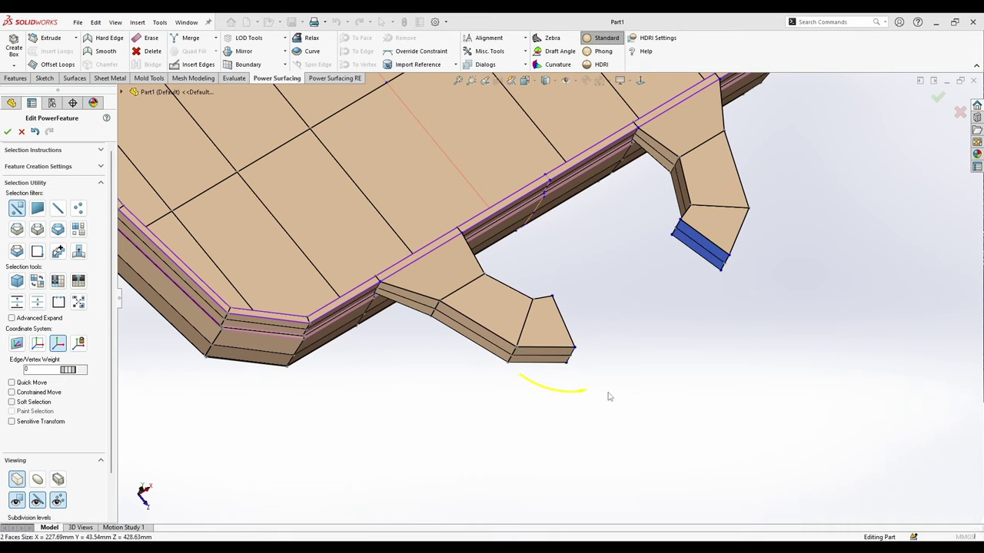
left_click_drag(564, 361, 620, 337)
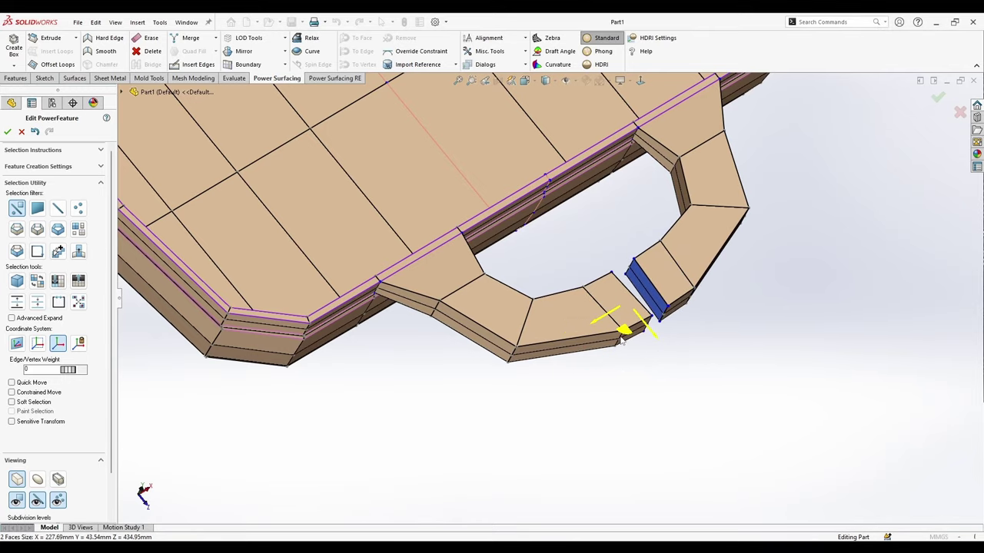
Place the facing end faces of the two grip halves on the mirror plane and show the model as a smooth surface.
left_click(285, 52)
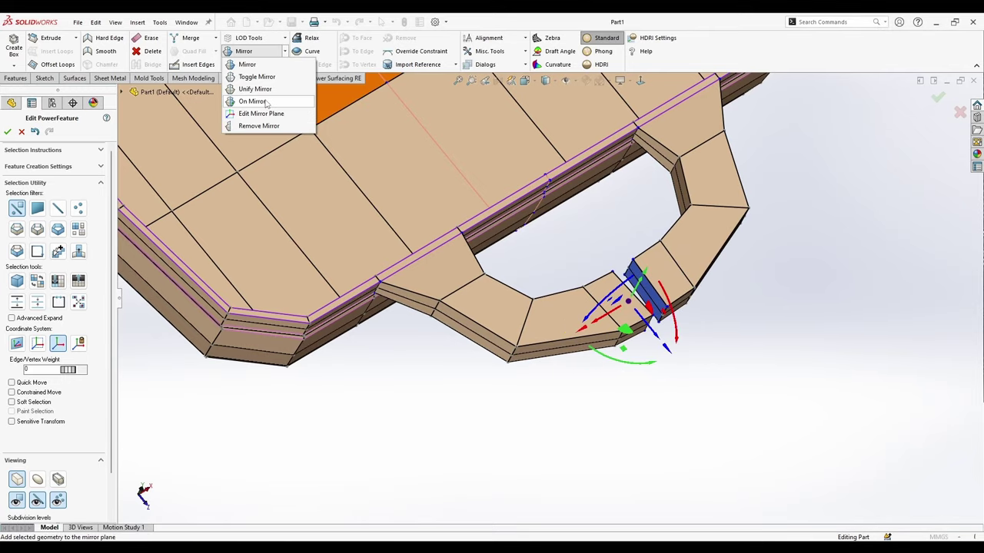
left_click(266, 103)
scroll(607, 221, "down", 4)
middle_click_drag(607, 223, 632, 295)
left_click(741, 400)
left_click(38, 479)
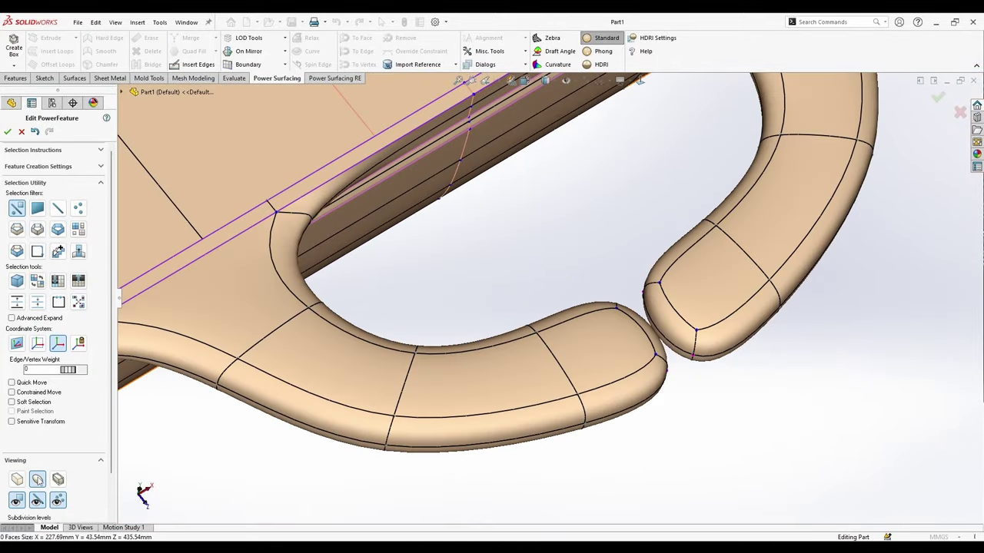
Select the end faces where the two grip halves meet and delete them to join the loop.
scroll(657, 338, "down", 4)
left_click(38, 208)
left_click(681, 318)
middle_click_drag(685, 347, 687, 311)
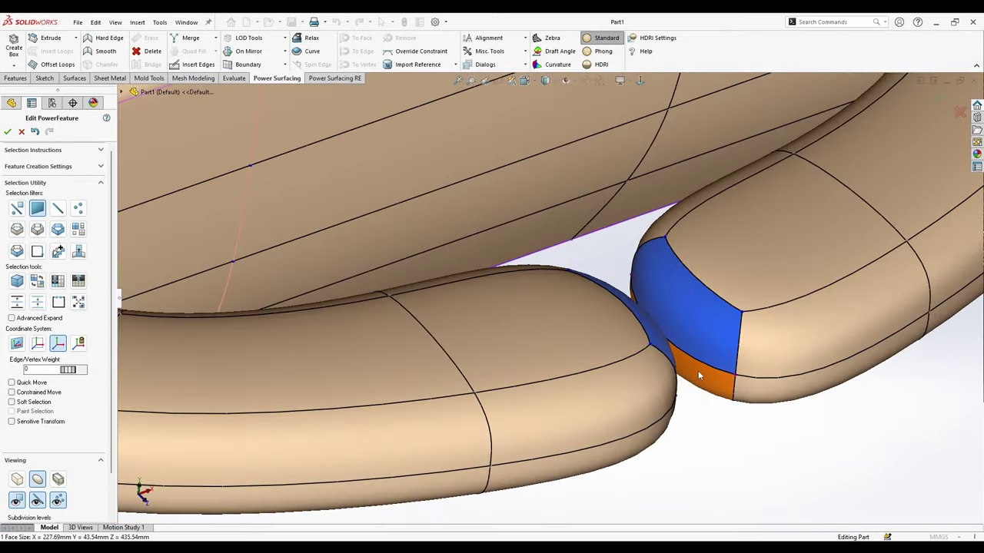
left_click(697, 371, "ctrl")
middle_click_drag(698, 371, 703, 316)
scroll(760, 312, "down", 2)
right_click(760, 312)
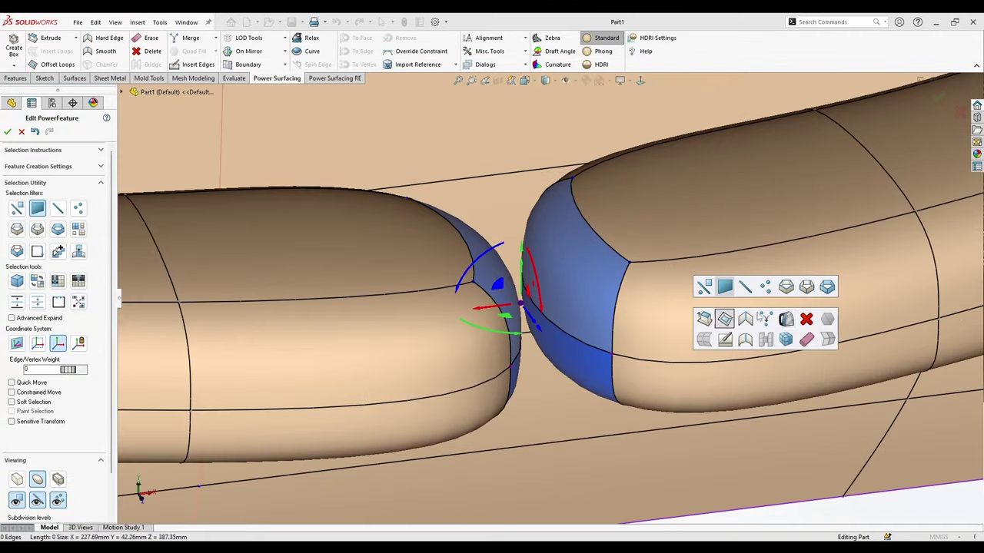
left_click(803, 324)
scroll(615, 266, "up", 6)
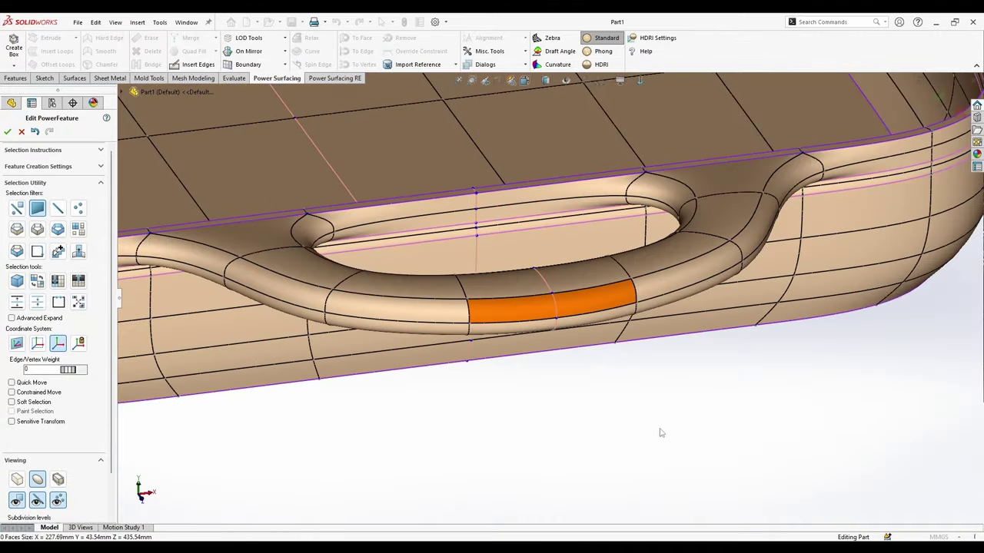
Examine the joined grip and its transitions into the pan wall from several angles.
middle_click_drag(661, 433, 753, 317)
scroll(446, 359, "up", 1)
middle_click_drag(445, 359, 653, 349)
scroll(578, 259, "up", 2)
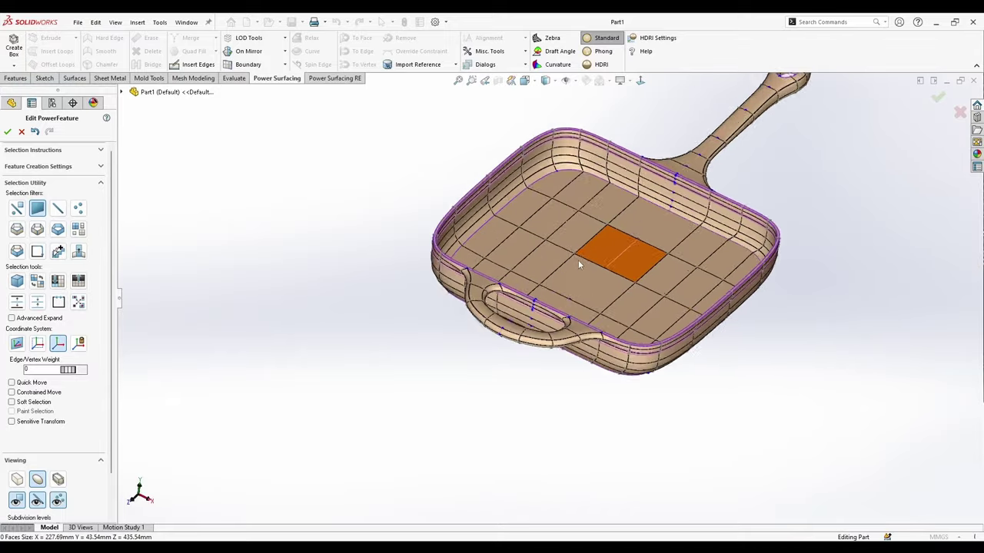
scroll(553, 308, "down", 6)
middle_click_drag(668, 504, 406, 406)
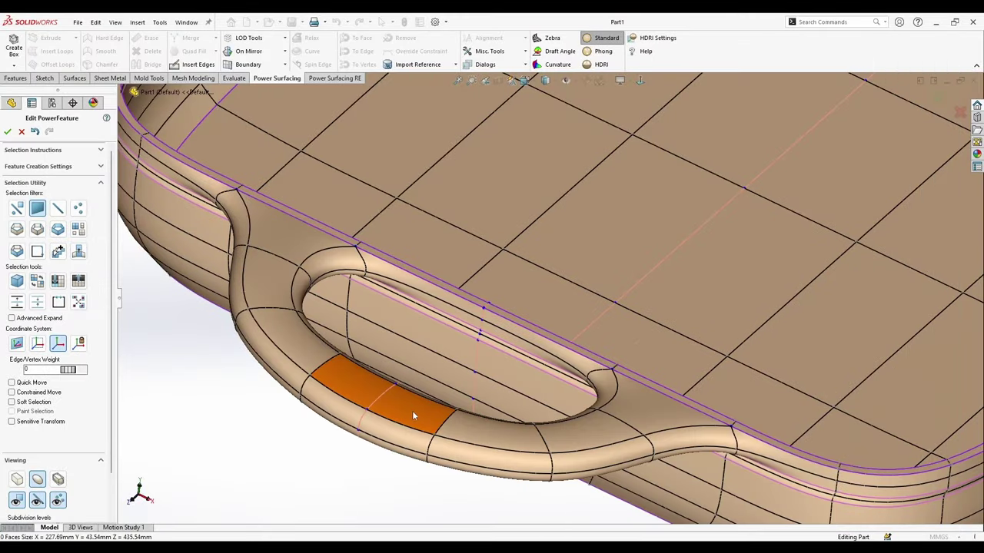
scroll(624, 435, "down", 3)
key("s")
left_click(670, 422)
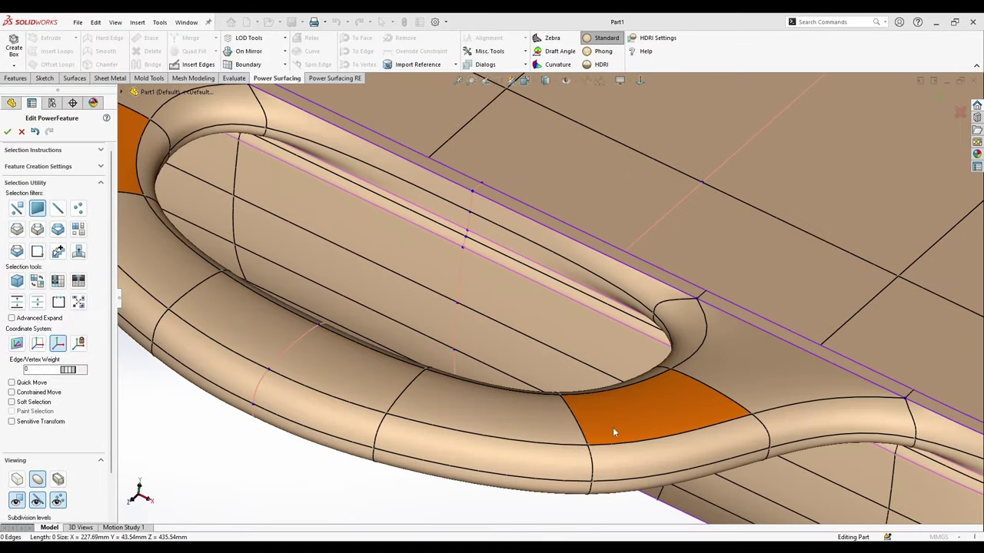
left_click(582, 428)
scroll(569, 415, "up", 3)
middle_click_drag(481, 336, 507, 454)
scroll(530, 408, "up", 2)
From above, select the face ring across the middle of the grip and move it slightly outward.
left_click_drag(584, 378, 574, 407)
left_click(457, 345)
scroll(465, 355, "down", 2)
right_click(485, 353)
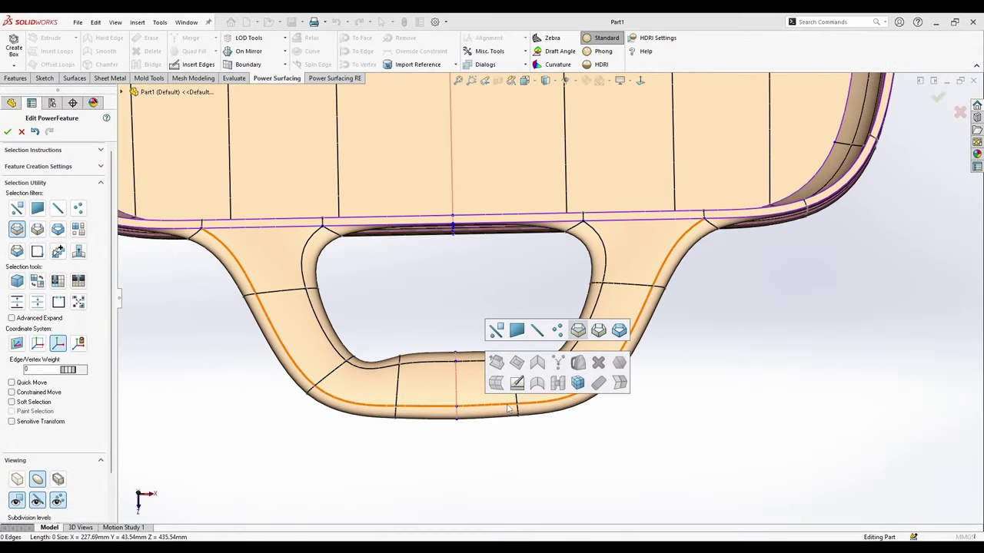
left_click(457, 382)
left_click(627, 358)
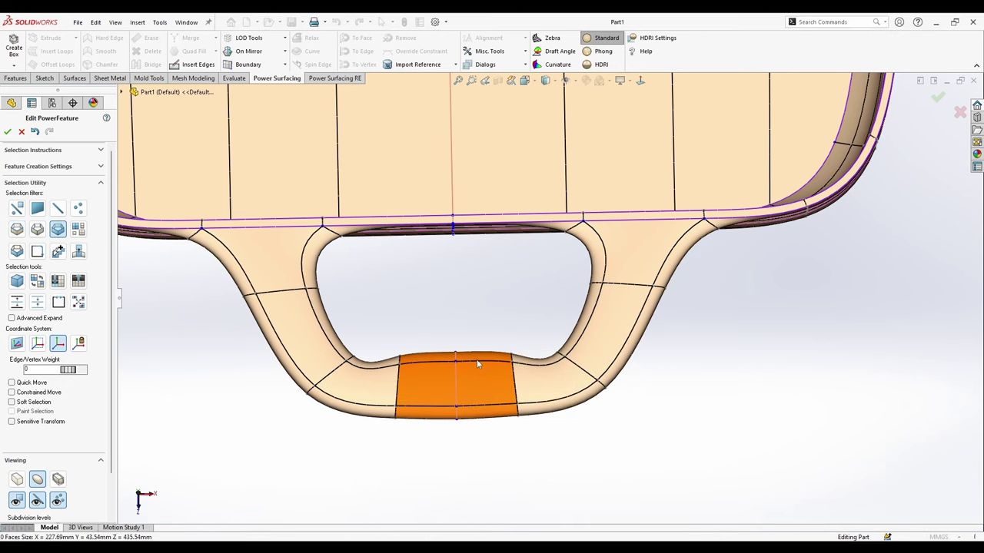
left_click(473, 391)
left_click_drag(431, 415, 434, 421)
key("Escape")
Try to reshape the edge loops at the grip's outer corners and undo the attempt.
right_click(578, 362)
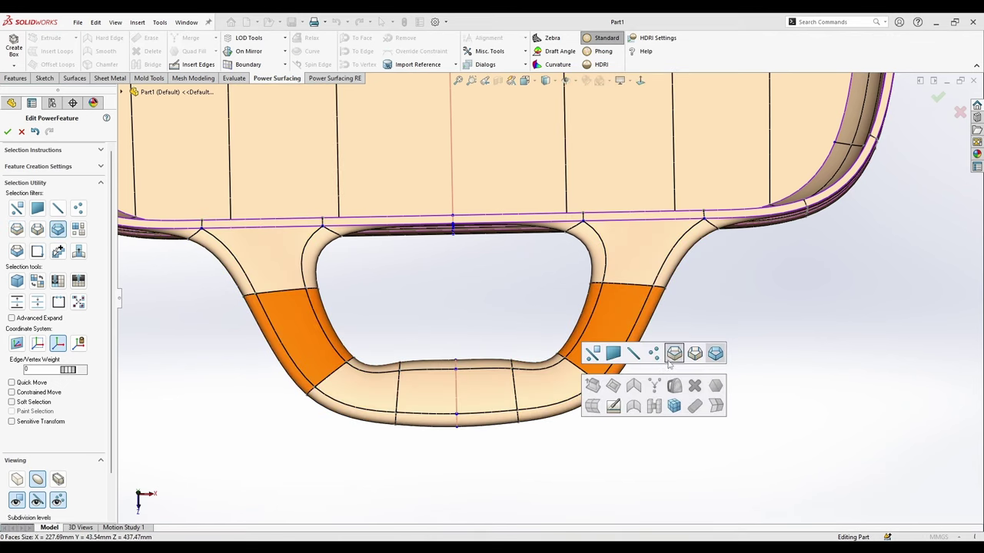
left_click(674, 352)
left_click_drag(624, 428, 637, 446)
key("ctrl+z")
key("ctrl+z")
key("ctrl+z")
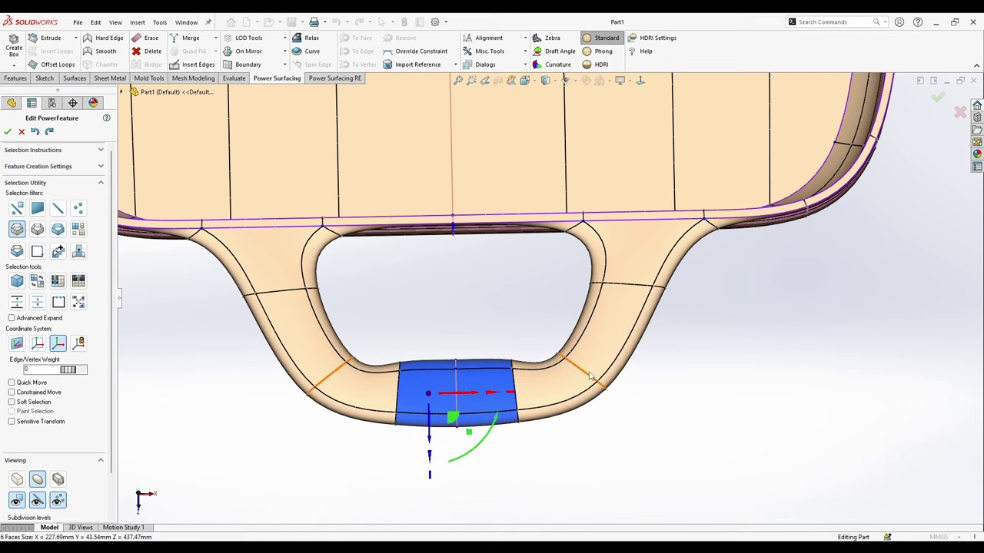
Select the edge loops at the grip's outer corners, rotate them and shift them slightly to even out the bends.
left_click(589, 375)
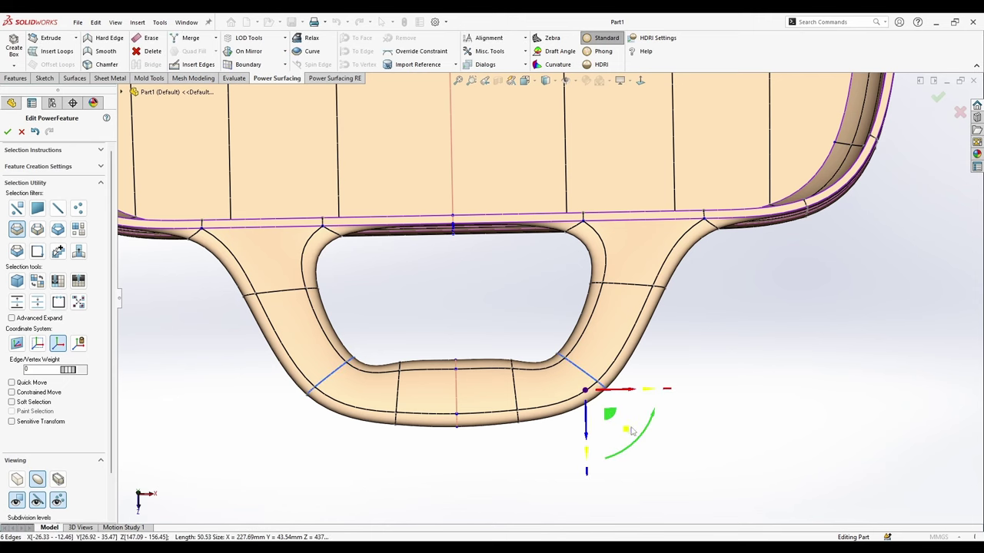
left_click_drag(633, 442, 599, 473)
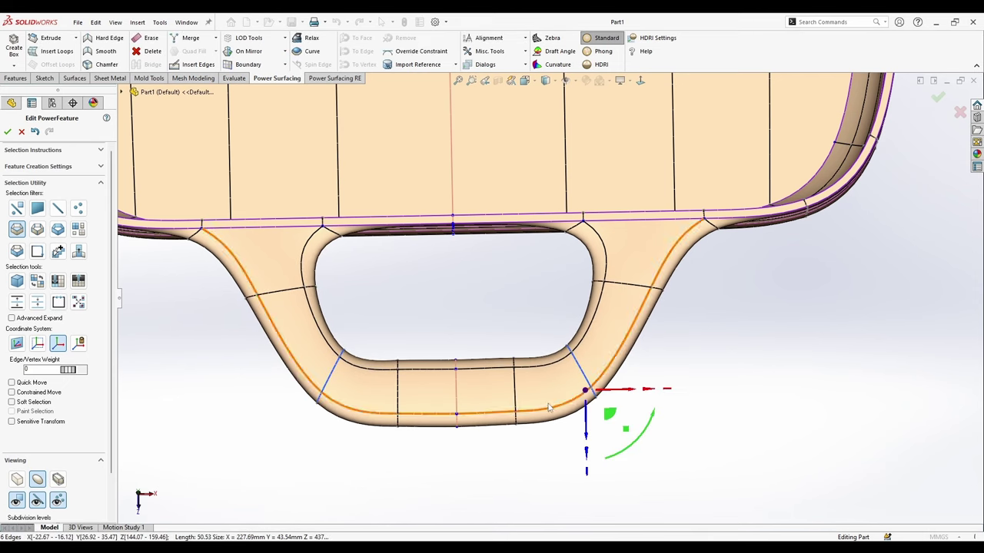
left_click_drag(586, 438, 589, 437)
left_click(612, 399)
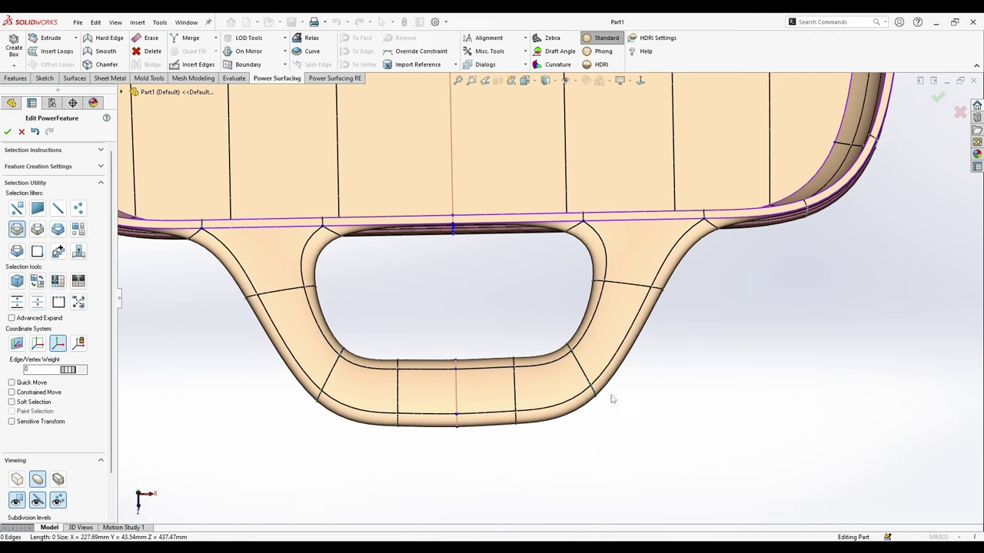
Select the narrow ledge faces on the wall beneath the grip, covering both roots and the gap between them.
scroll(569, 376, "up", 2)
middle_click_drag(531, 350, 567, 315)
middle_click_drag(570, 459, 507, 369)
scroll(396, 360, "down", 7)
right_click(414, 329)
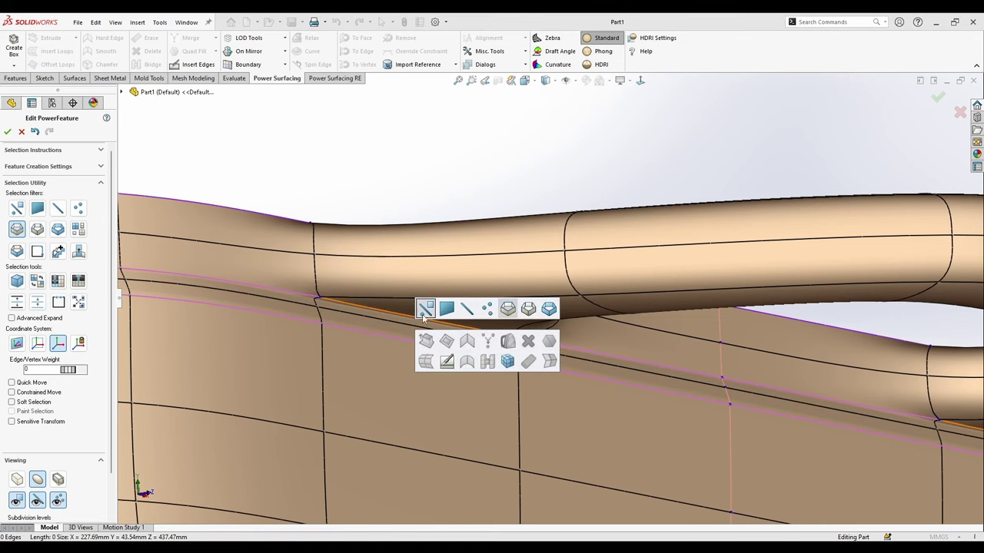
left_click(426, 311)
scroll(372, 322, "down", 2)
left_click_drag(372, 323, 508, 335)
scroll(508, 335, "up", 3)
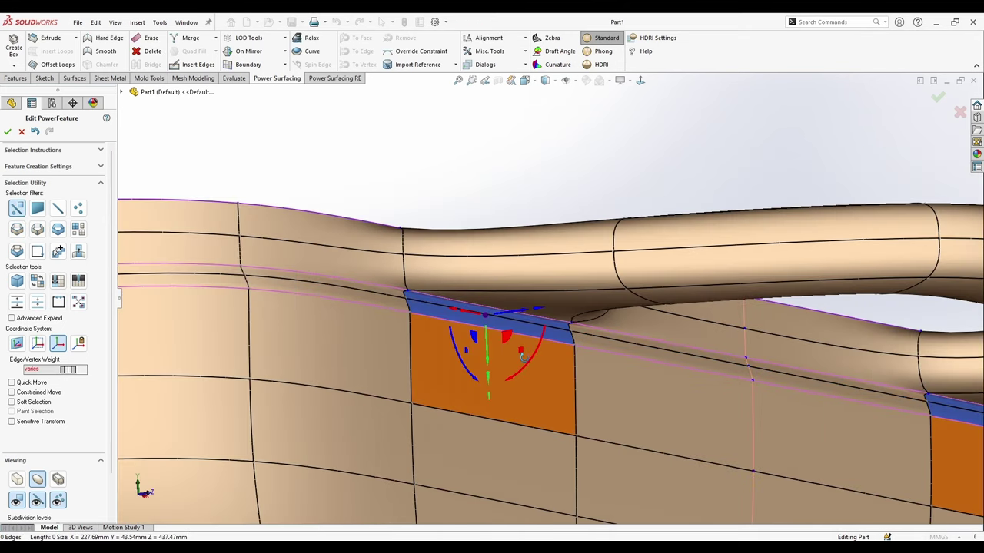
middle_click_drag(470, 347, 505, 350)
left_click_drag(487, 297, 493, 332)
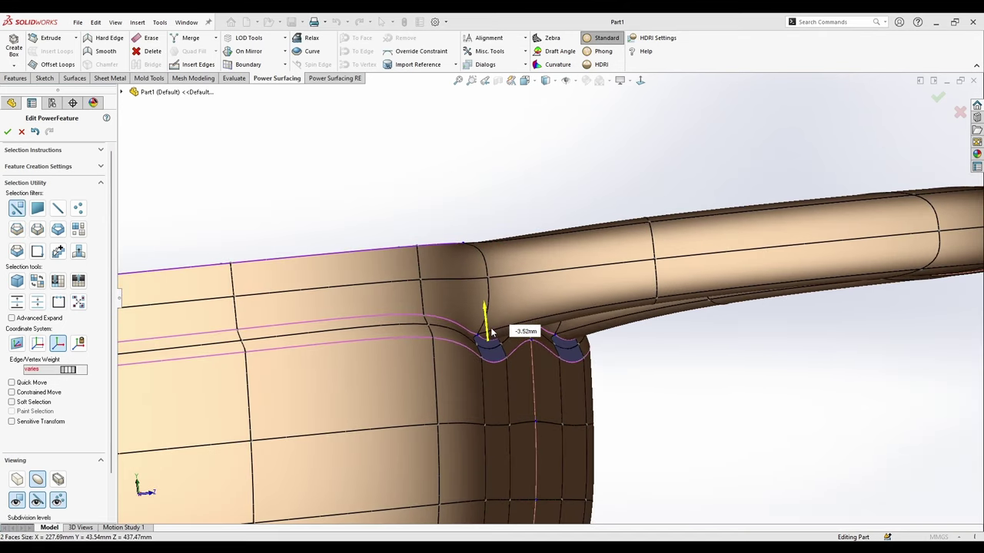
key("ctrl+z")
left_click(520, 320, "ctrl")
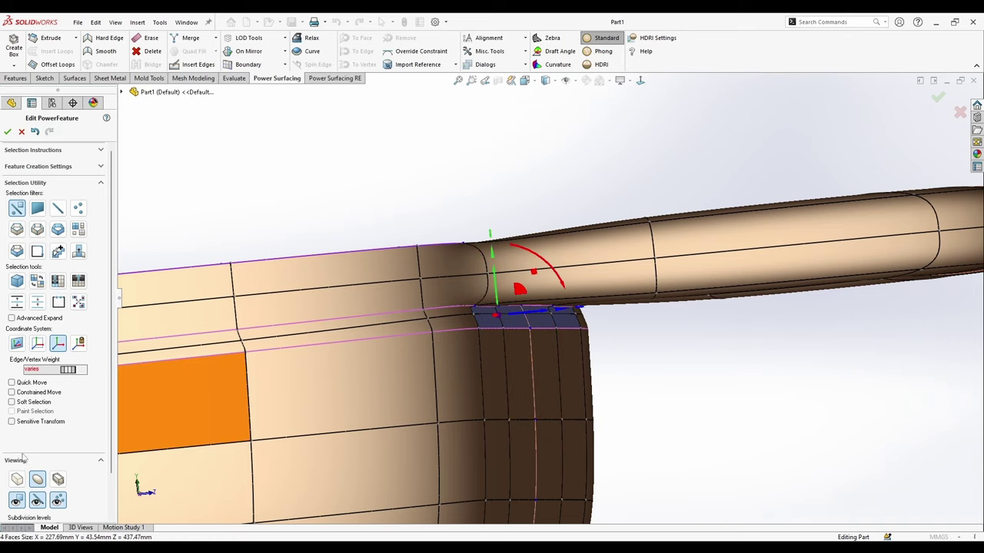
Lower the selected ledge faces in the control cage and refine their height in smooth display.
left_click(18, 479)
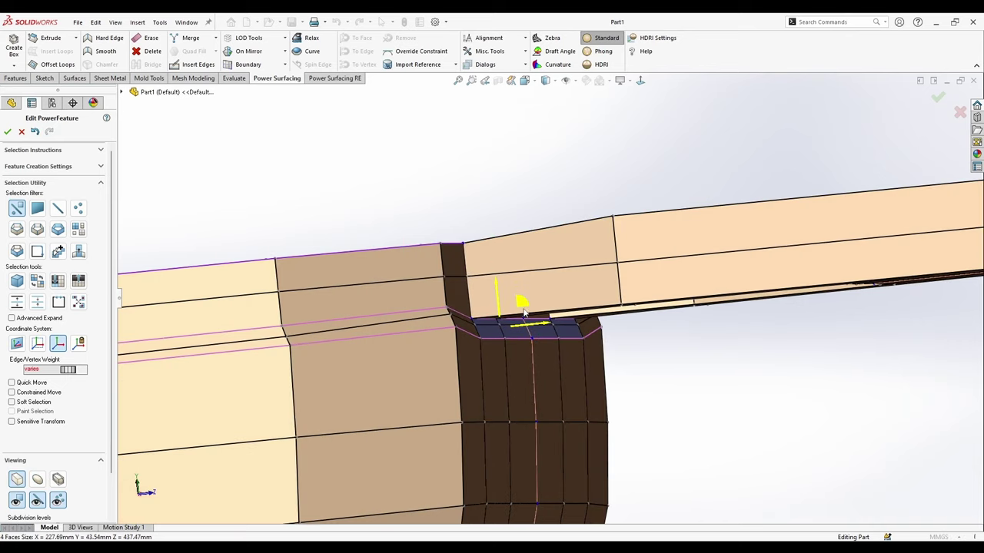
left_click_drag(523, 310, 529, 332)
scroll(554, 338, "up", 1)
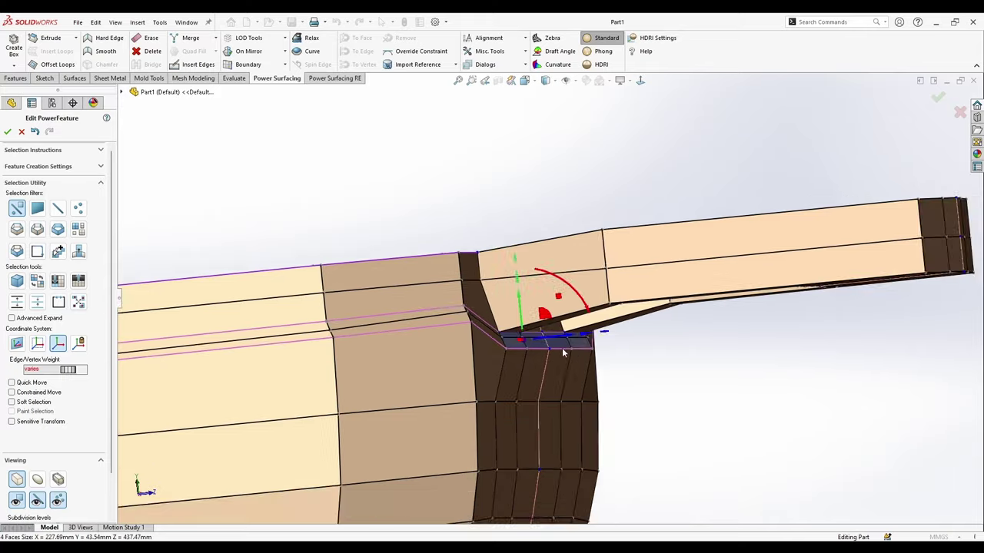
middle_click_drag(564, 351, 519, 334)
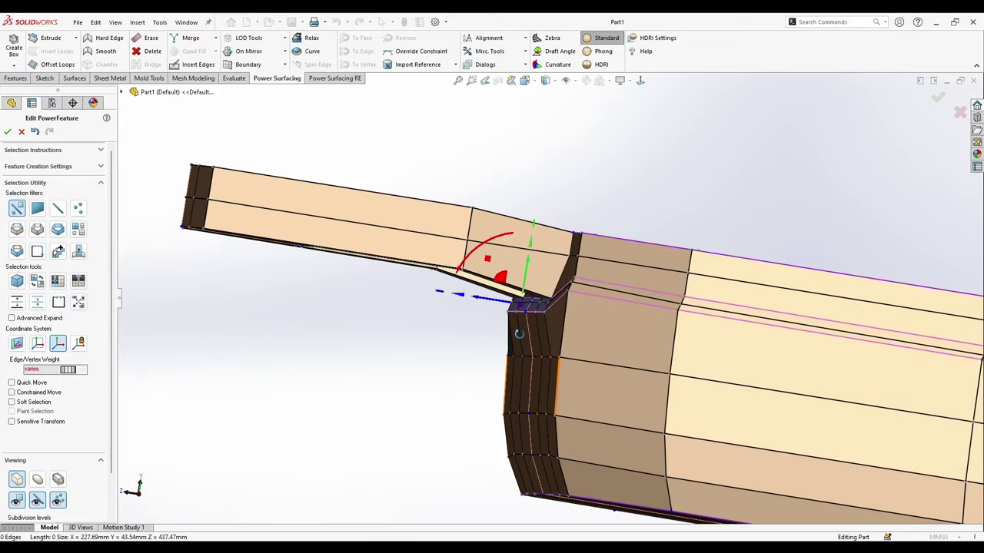
left_click(40, 484)
middle_click_drag(263, 412, 455, 410)
left_click_drag(572, 287, 568, 311)
left_click(794, 432)
Return to the control cage and select the underside faces of the grip's outer bar.
middle_click_drag(794, 432, 572, 269)
scroll(653, 402, "up", 4)
scroll(615, 353, "down", 4)
scroll(602, 300, "down", 4)
left_click(17, 479)
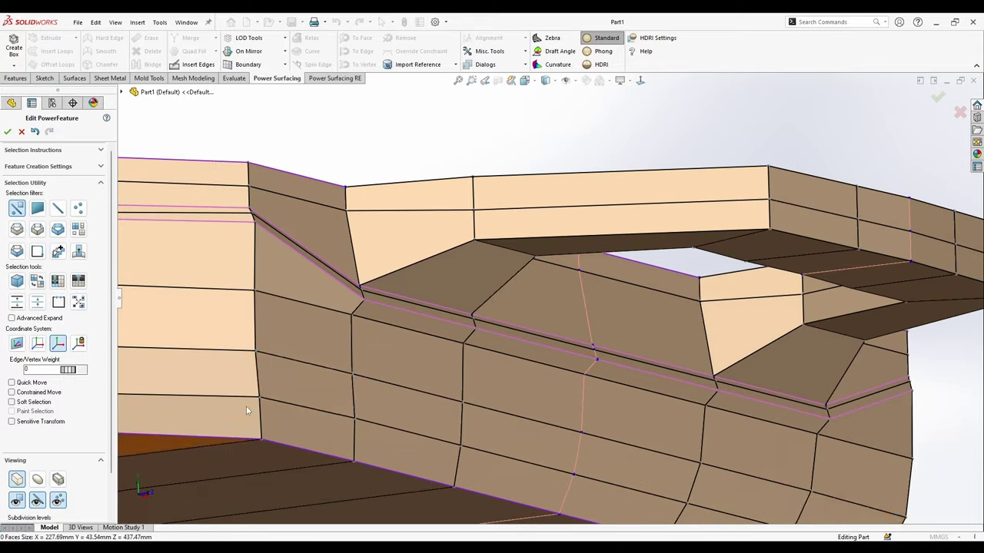
middle_click_drag(634, 350, 568, 353)
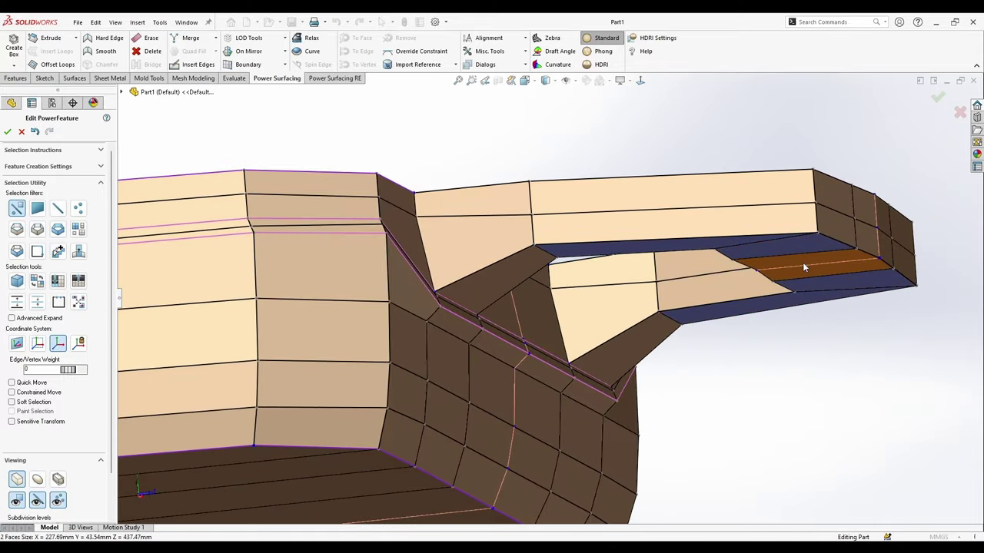
right_click(735, 263)
left_click(736, 278)
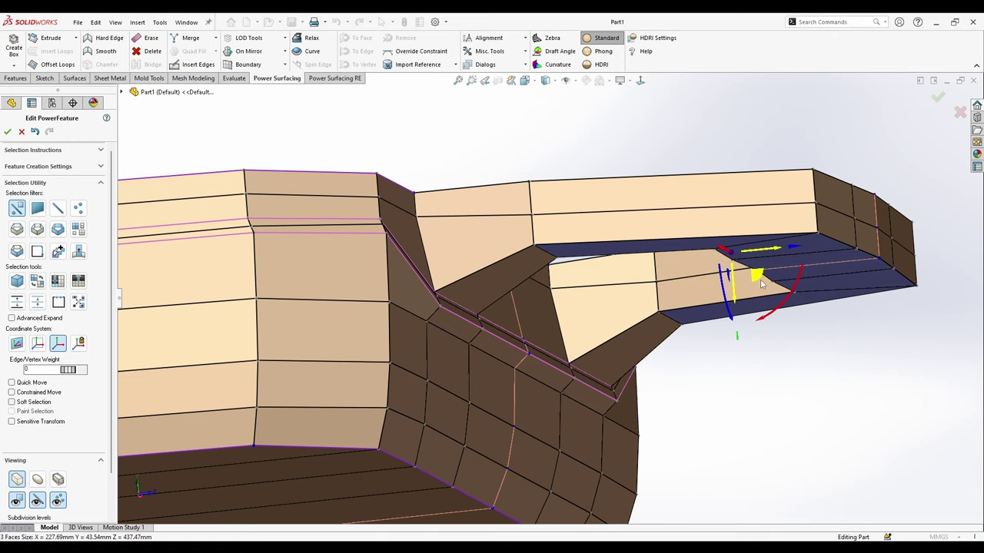
middle_click_drag(716, 286, 774, 289)
middle_click_drag(700, 279, 704, 264)
Select the inner edges at the middle of the grip and nudge them slightly toward the pan.
scroll(705, 264, "down", 2)
left_click(638, 267, "ctrl")
middle_click_drag(639, 269, 647, 270)
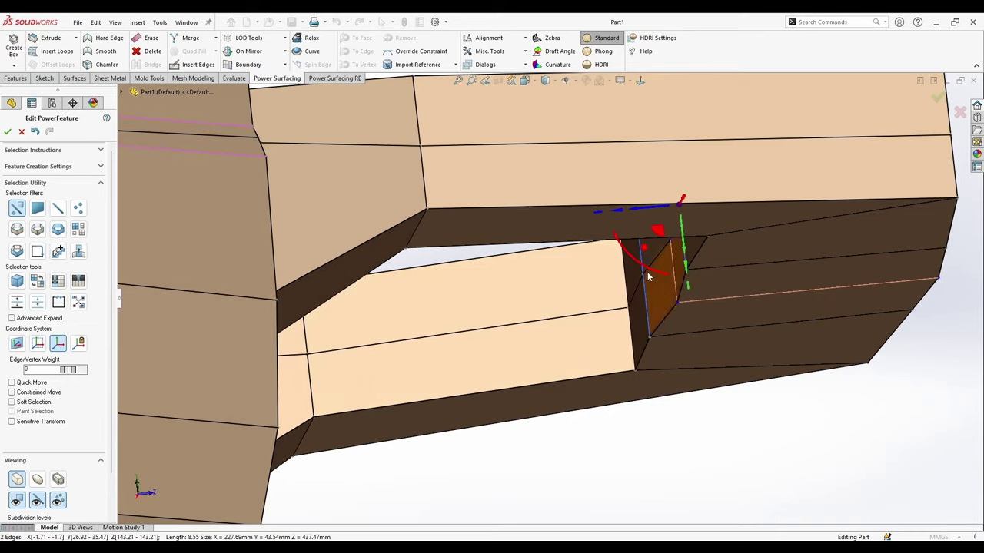
left_click_drag(648, 210, 644, 210)
Select the four faces on the grip's outer end and scale them flatter along the grip's length.
middle_click_drag(699, 316, 635, 316)
scroll(624, 319, "up", 4)
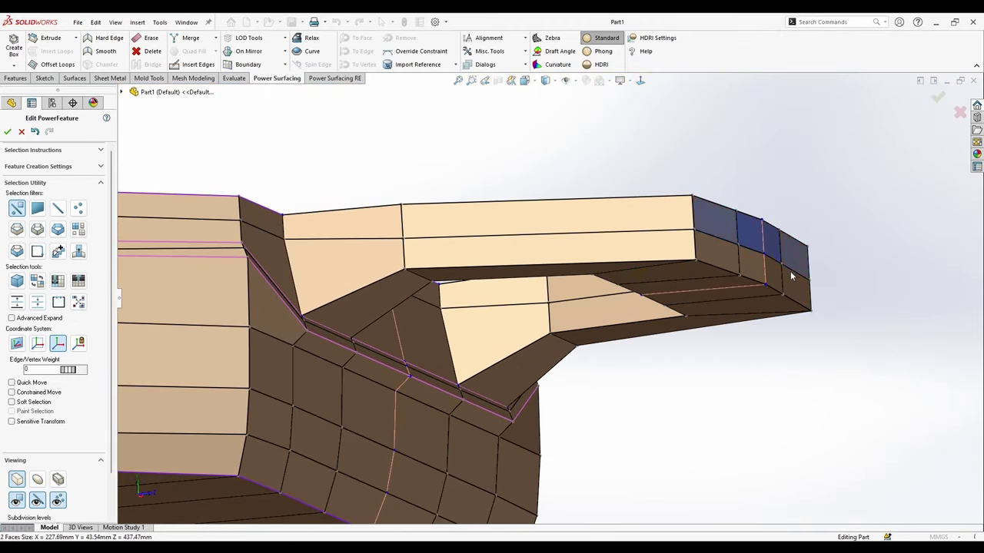
left_click(792, 275, "ctrl")
left_click(774, 271, "ctrl")
right_click(774, 269)
left_click(872, 284)
middle_click_drag(710, 394, 791, 338)
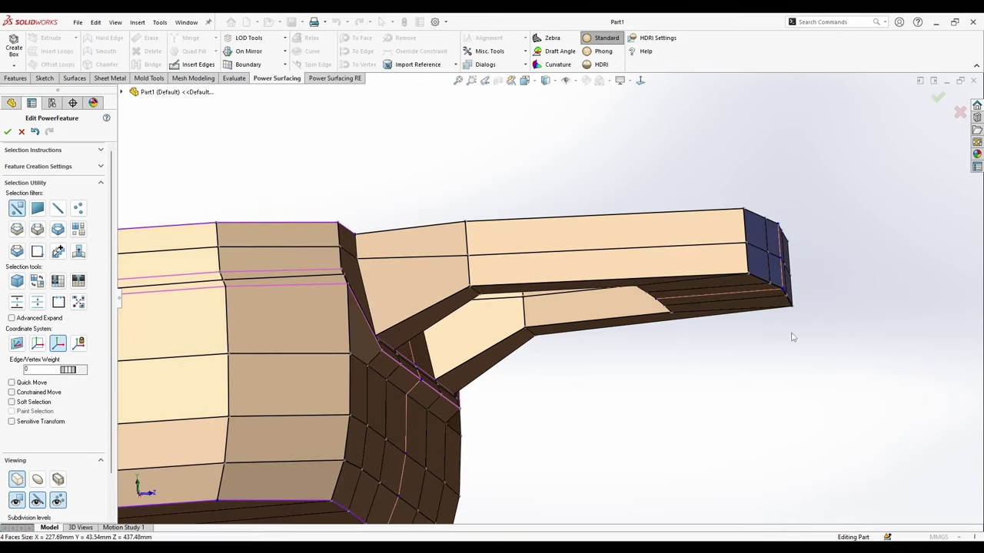
left_click_drag(850, 267, 794, 290)
left_click(739, 323)
Select the grip's underside faces, then lower and rotate them so the grip thickens toward the pan wall.
middle_click_drag(732, 407, 740, 384)
left_click(689, 230)
left_click(574, 217, "ctrl")
left_click(680, 286, "ctrl")
middle_click_drag(681, 287, 680, 330)
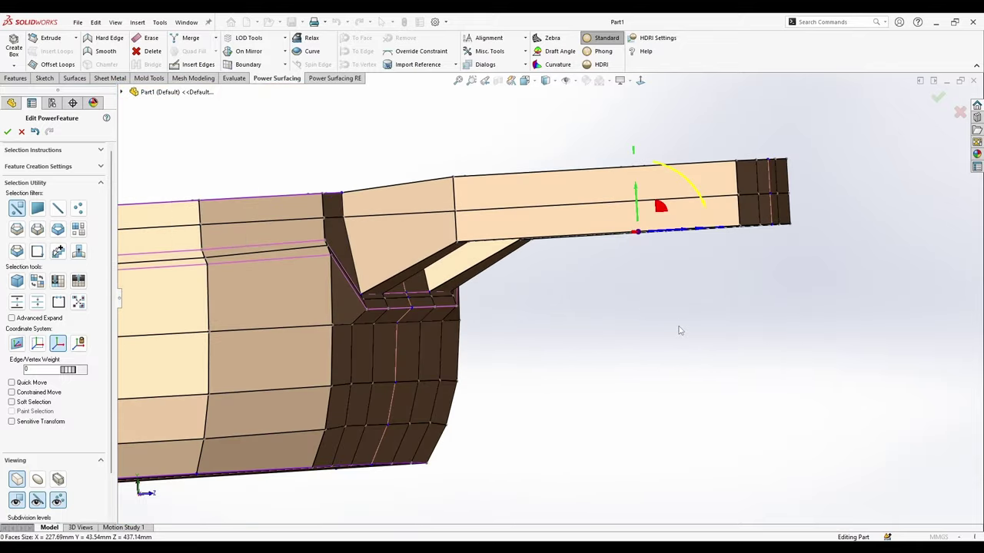
right_click(679, 331)
left_click(768, 308)
left_click_drag(638, 216, 644, 230)
left_click_drag(703, 217, 697, 208)
left_click(633, 233)
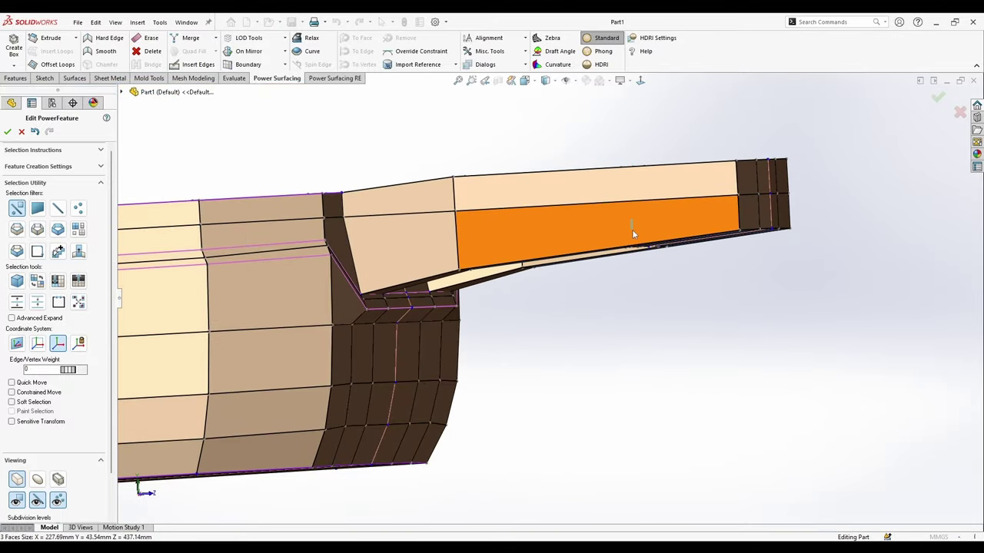
left_click_drag(642, 228, 639, 239)
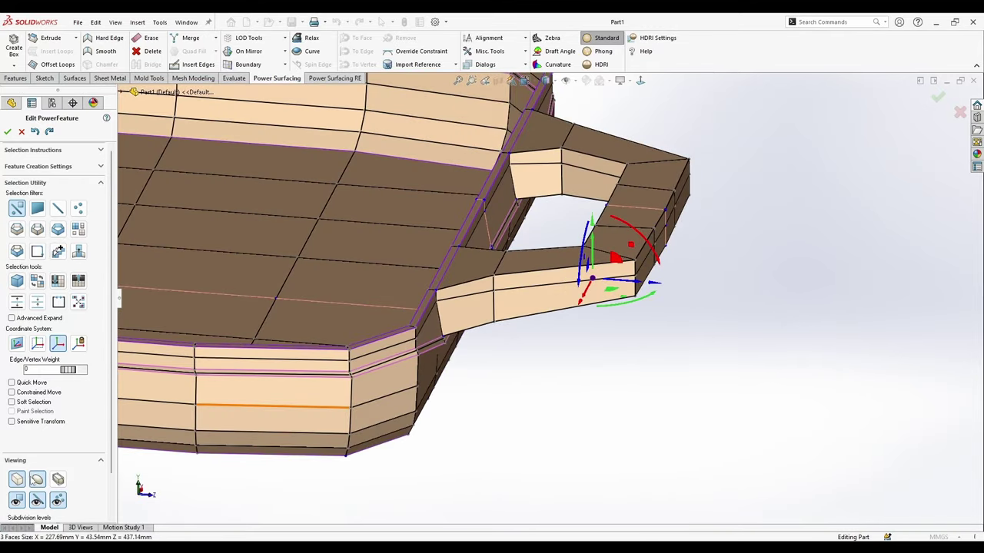
Show the smooth surface, select the grip's long upper and lower outer edge loops, and raise their edge weight.
left_click(35, 481)
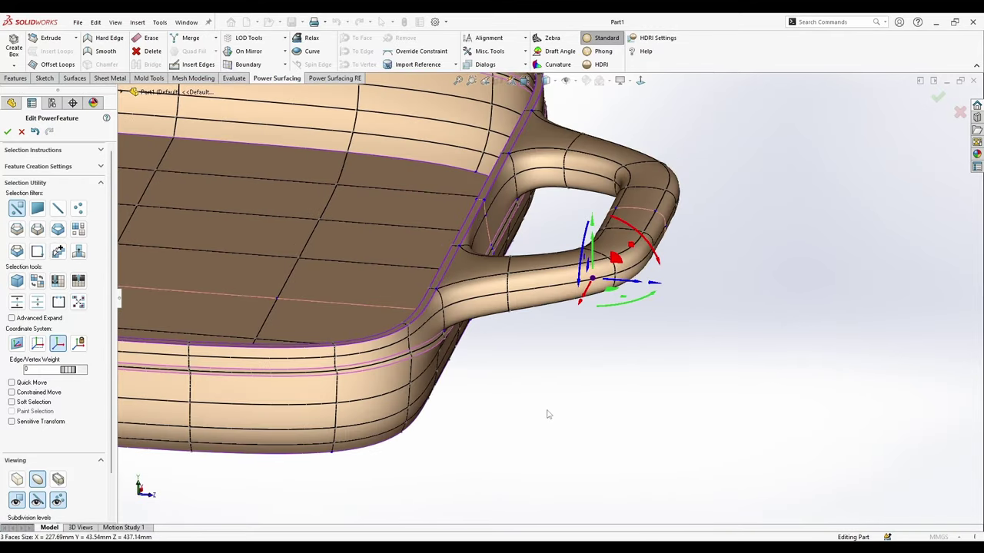
middle_click_drag(548, 413, 514, 315)
scroll(515, 316, "down", 3)
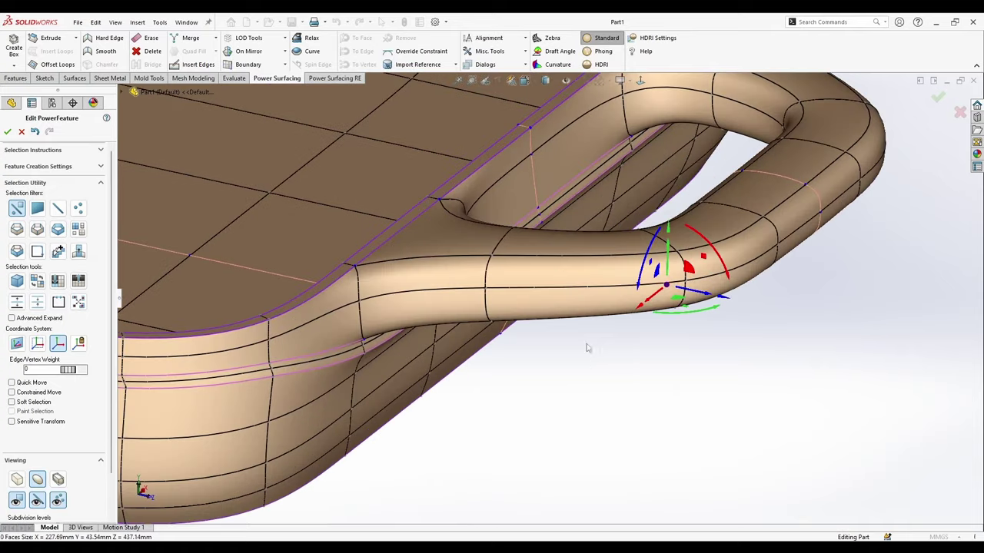
mouse_move(589, 347)
middle_mouse_down()
mouse_move(576, 287)
mouse_move(597, 304)
mouse_move(601, 342)
middle_mouse_up()
right_click(576, 286)
left_click(671, 266)
left_click(594, 268)
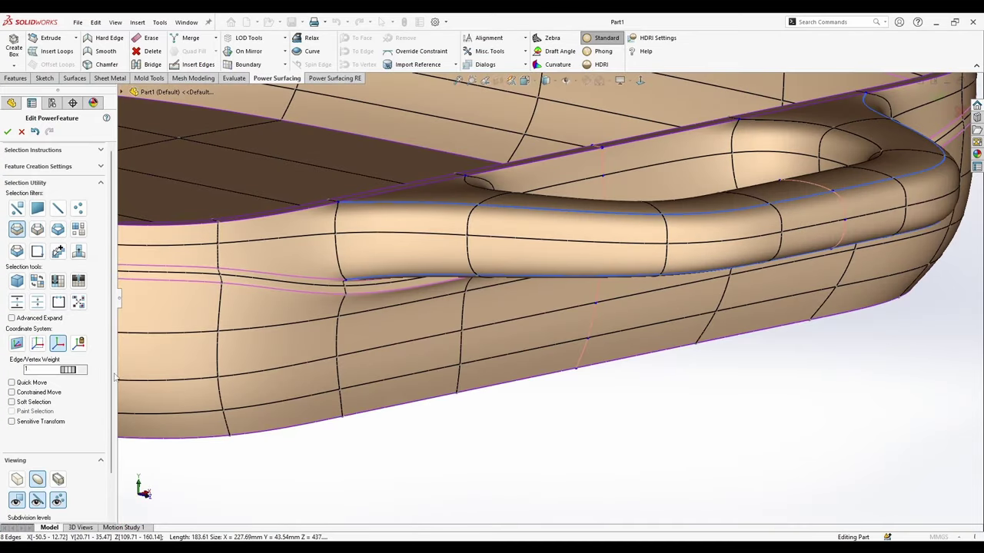
left_click_drag(70, 370, 264, 384)
Examine the grip's thickness and profile against the pan rim, including from a square side view.
scroll(600, 354, "up", 5)
middle_click_drag(599, 354, 418, 315)
scroll(338, 346, "up", 3)
scroll(391, 341, "down", 6)
middle_click_drag(410, 457, 673, 116)
left_click(640, 82)
left_click(381, 191)
scroll(380, 166, "down", 4)
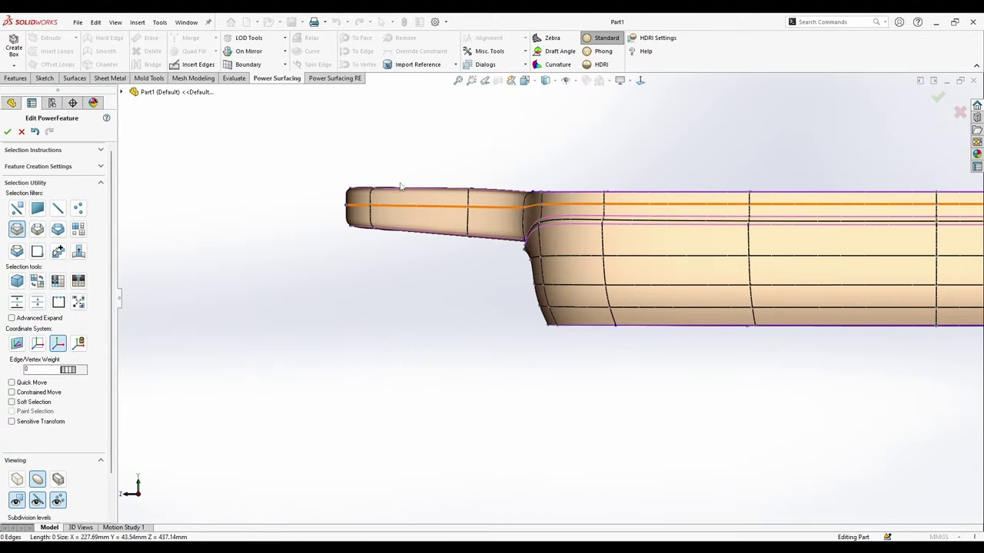
scroll(427, 176, "down", 2)
Select the faces on the grip's upper side and try a slight shift and tilt.
middle_click_drag(441, 178, 472, 342)
left_click(472, 342)
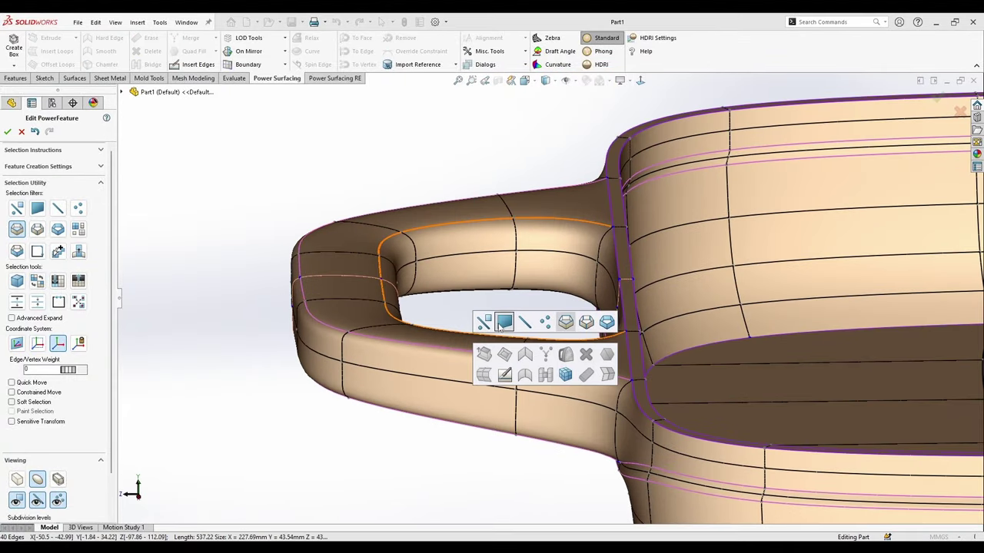
middle_click_drag(504, 371, 462, 300)
left_click_drag(397, 282, 398, 290)
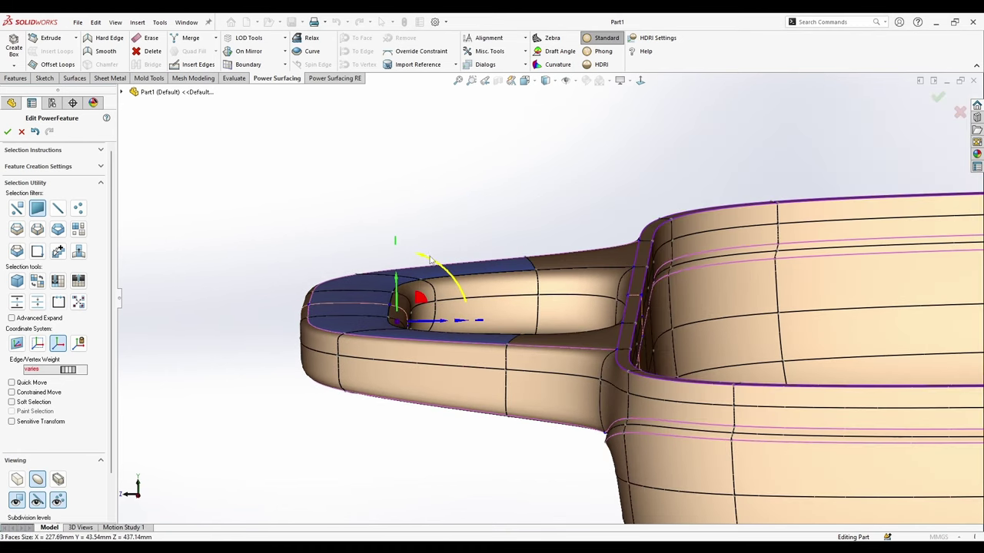
left_click_drag(435, 260, 438, 266)
middle_click_drag(438, 266, 439, 281)
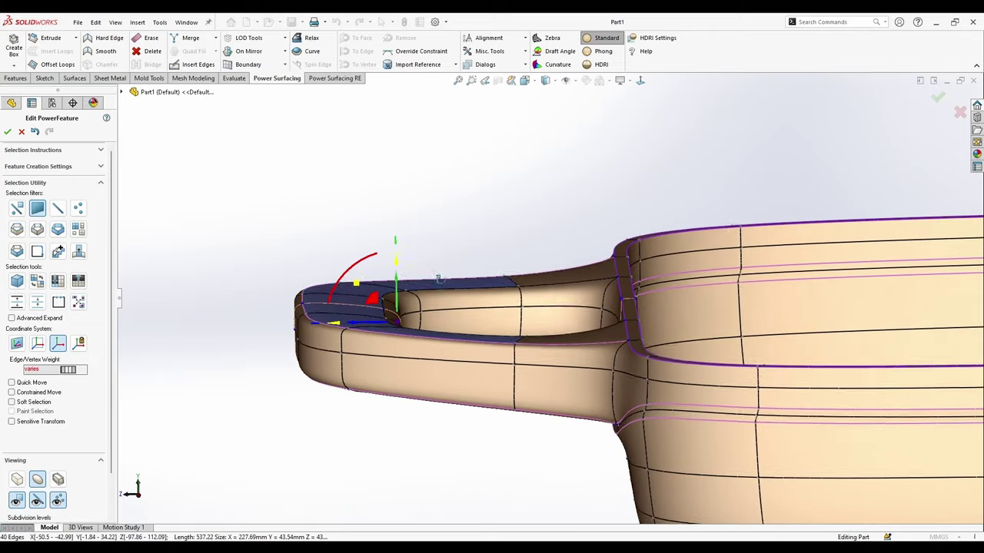
Lower the grip's upper faces slightly toward rim level and clear the selection.
left_click(539, 337, "ctrl")
left_click(628, 338)
middle_click_drag(450, 352, 602, 326)
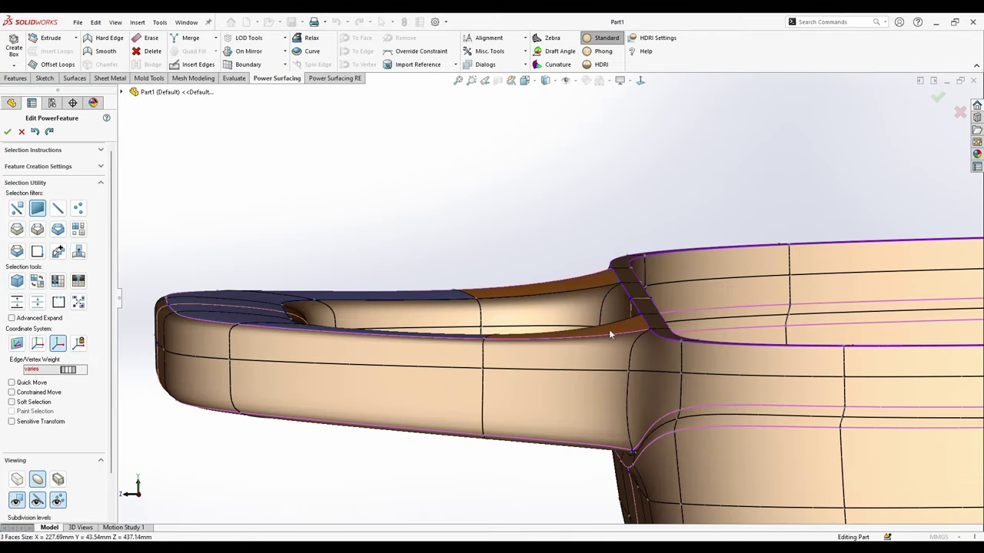
right_click(298, 281)
left_click(415, 292)
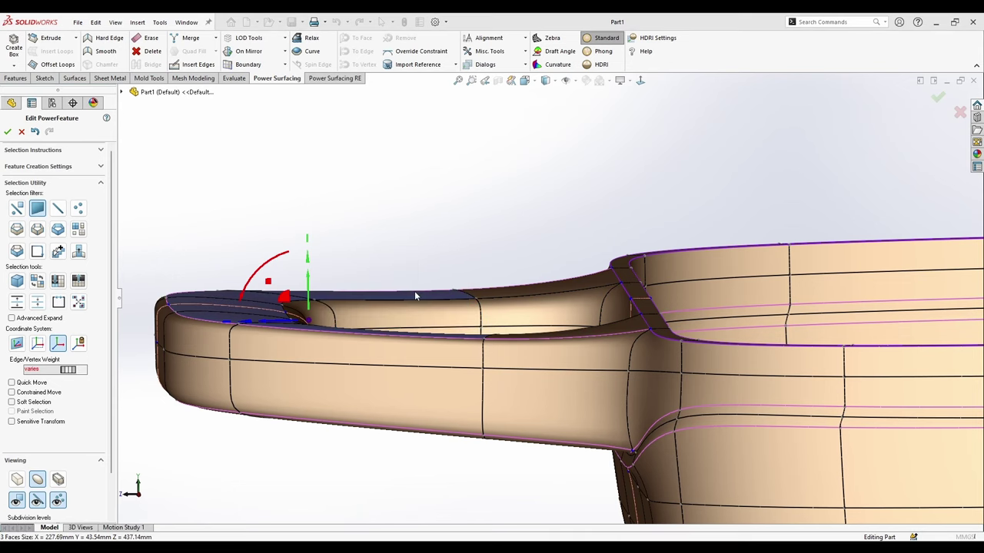
middle_click_drag(415, 294, 320, 272)
left_click_drag(307, 258, 339, 537)
middle_click_drag(351, 380, 276, 365)
right_click(328, 226)
left_click(328, 220)
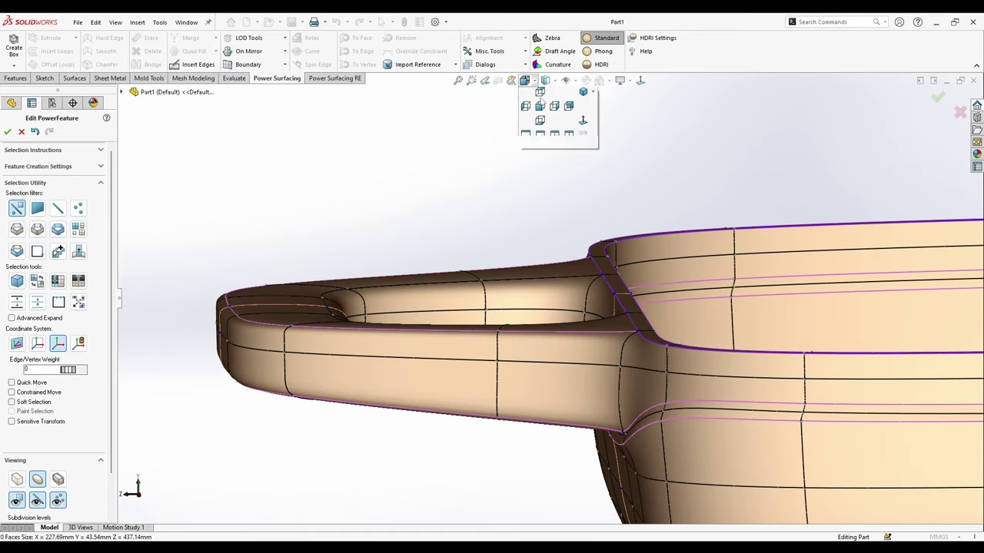
From the right view, select the grip's outer-end vertices with a soft selection of 11, then raise and rotate them slightly.
left_click(555, 106)
scroll(526, 290, "down", 6)
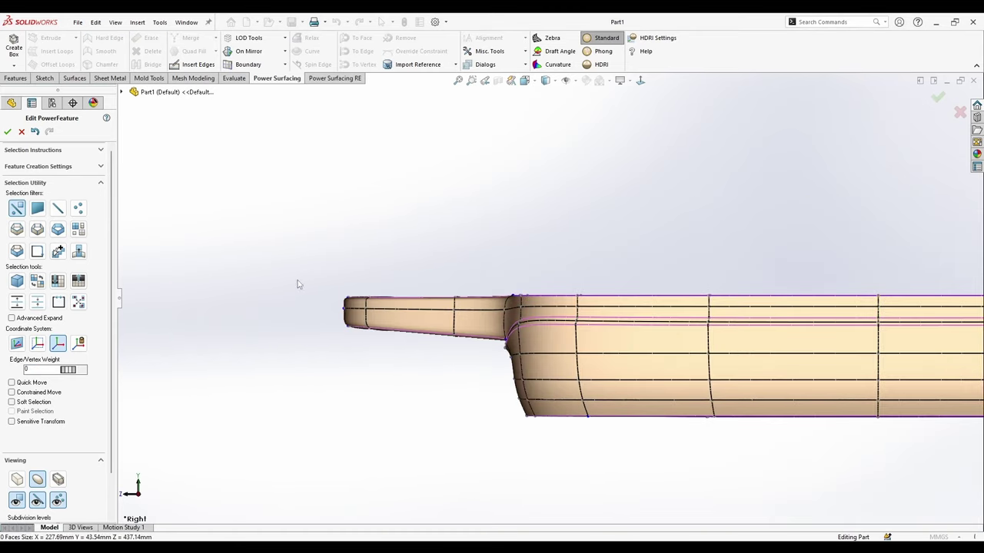
left_click_drag(275, 260, 415, 401)
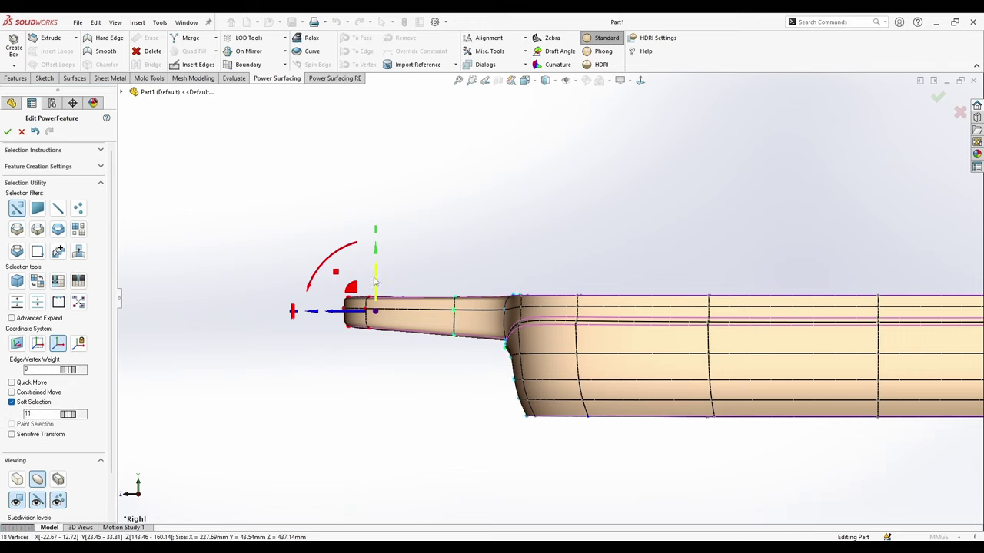
left_click_drag(374, 282, 382, 266)
left_click_drag(339, 244, 343, 245)
scroll(482, 292, "down", 3)
middle_click_drag(482, 292, 497, 321)
scroll(559, 294, "down", 4)
right_click(572, 295)
left_click(648, 280)
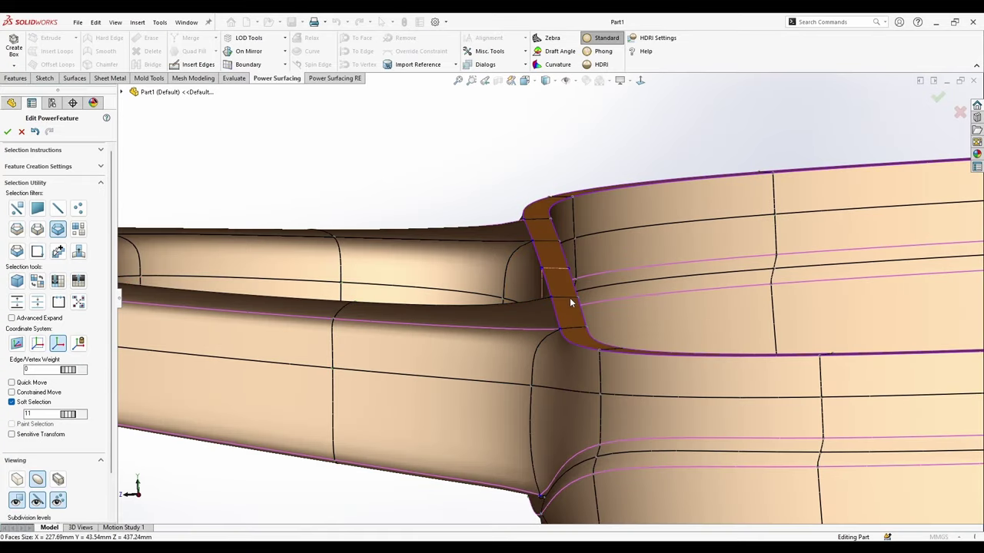
right_click(571, 301)
left_click(663, 311)
scroll(626, 331, "up", 5)
middle_click_drag(626, 333, 667, 360)
left_click(546, 351)
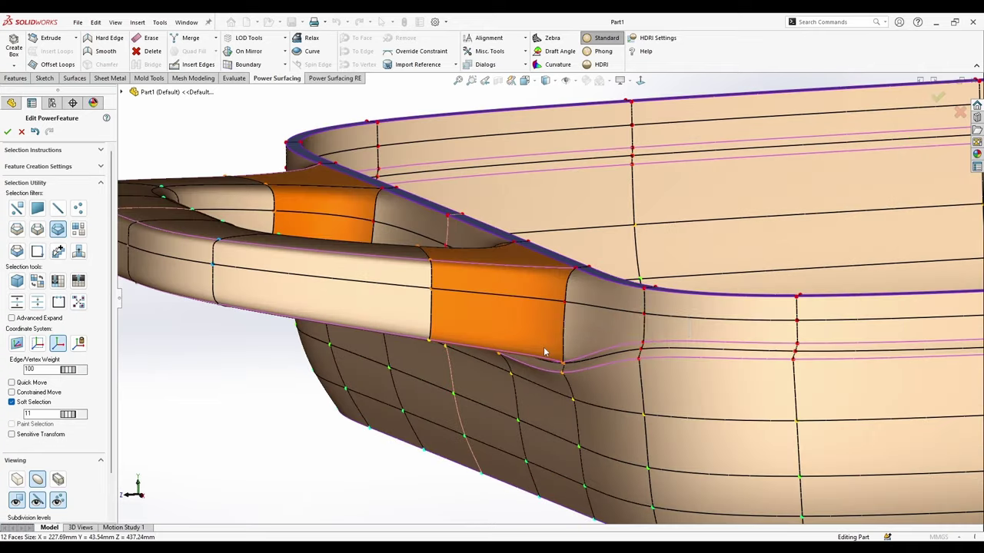
right_click(547, 352)
left_click(605, 337)
In the control cage, turn off soft selection and select the step's middle vertex at the wall corner beside the grip.
left_click(553, 329)
scroll(553, 329, "up", 5)
middle_click_drag(555, 329, 659, 301)
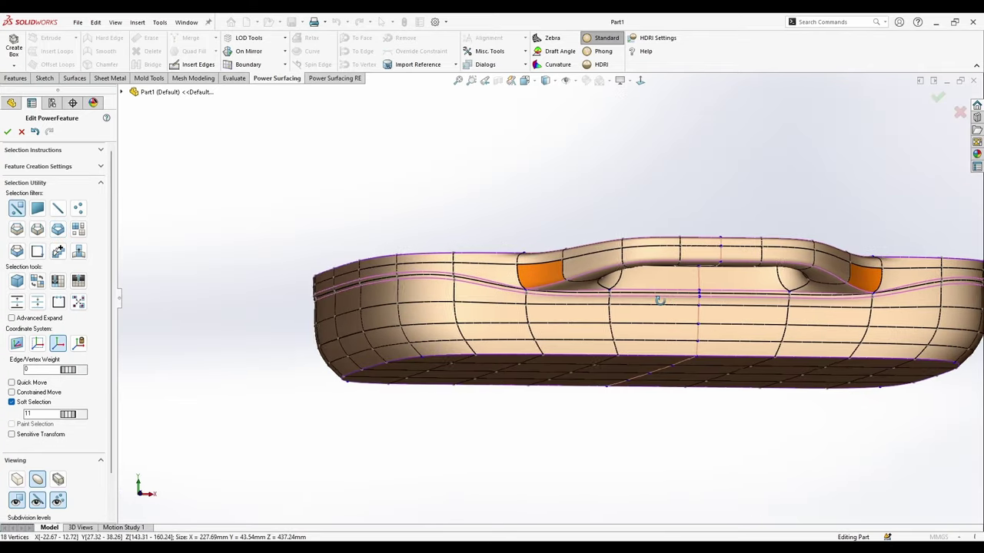
left_click(666, 149)
left_click(642, 85)
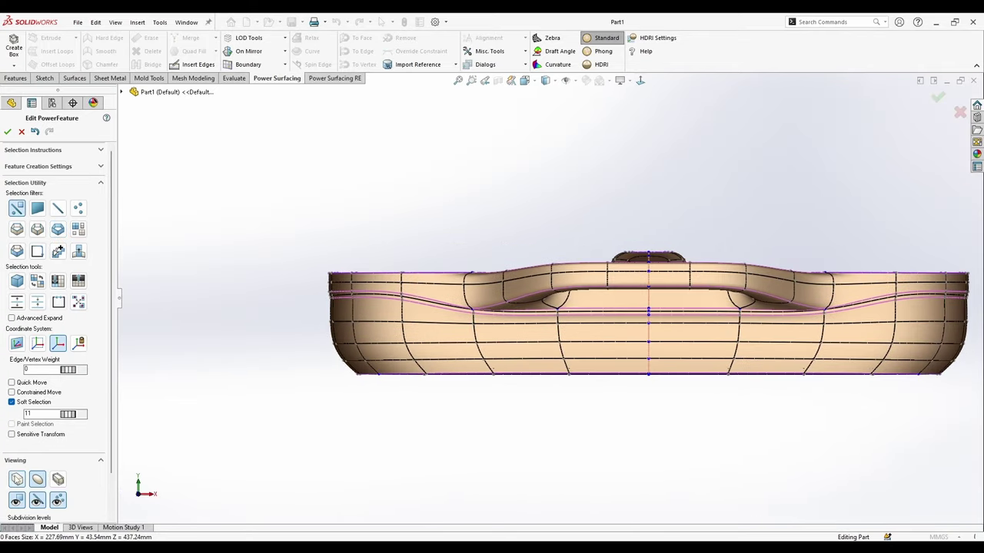
left_click(17, 479)
scroll(474, 345, "down", 4)
right_click(479, 340)
left_click(499, 269)
scroll(503, 271, "down", 3)
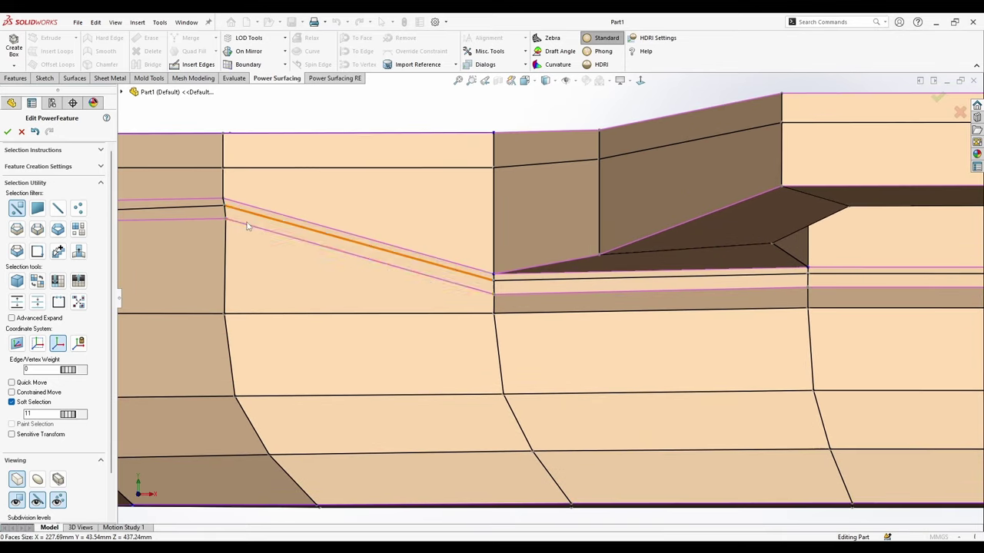
left_click(31, 403)
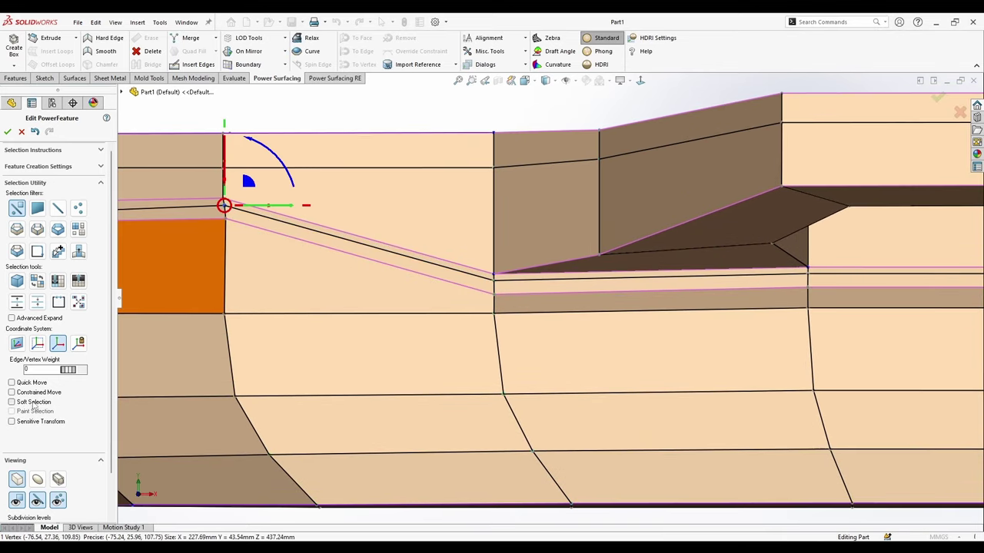
Select the short edges crossing the narrow stepped band beneath the grip.
scroll(125, 236, "down", 2)
scroll(373, 262, "up", 3)
middle_click_drag(384, 265, 462, 296)
scroll(543, 278, "down", 3)
middle_click_drag(543, 278, 549, 290)
left_click(551, 282)
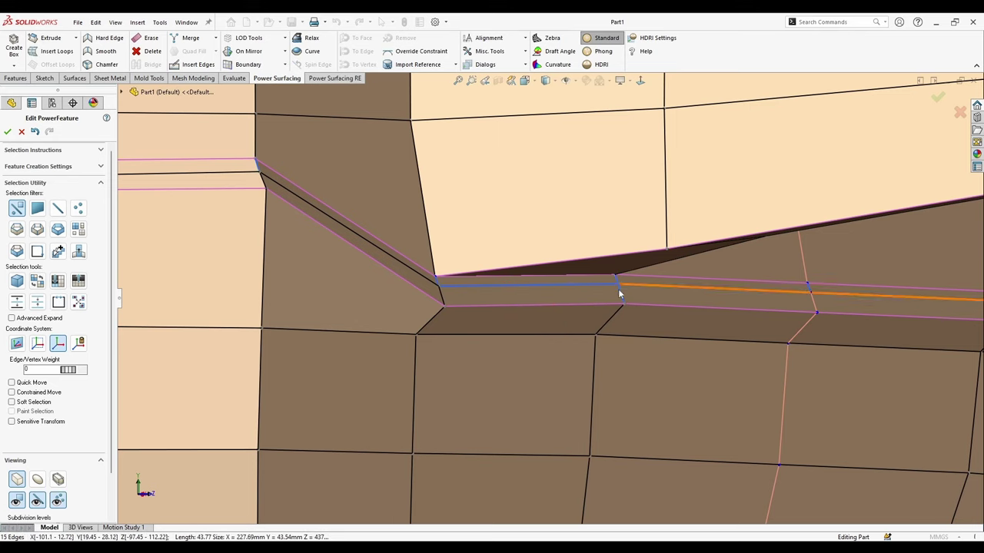
Select the wall edge just below the stepped band under the grip and adjust its height and depth.
mouse_move(610, 296)
middle_mouse_down()
mouse_move(626, 292)
mouse_move(590, 311)
mouse_move(610, 312)
middle_mouse_up()
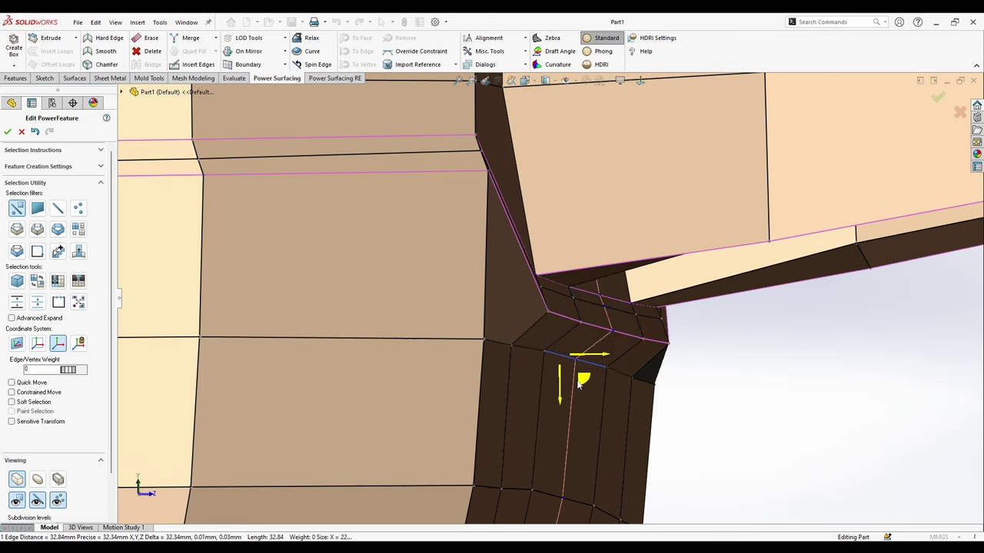
middle_click_drag(578, 388, 577, 359)
scroll(577, 358, "down", 2)
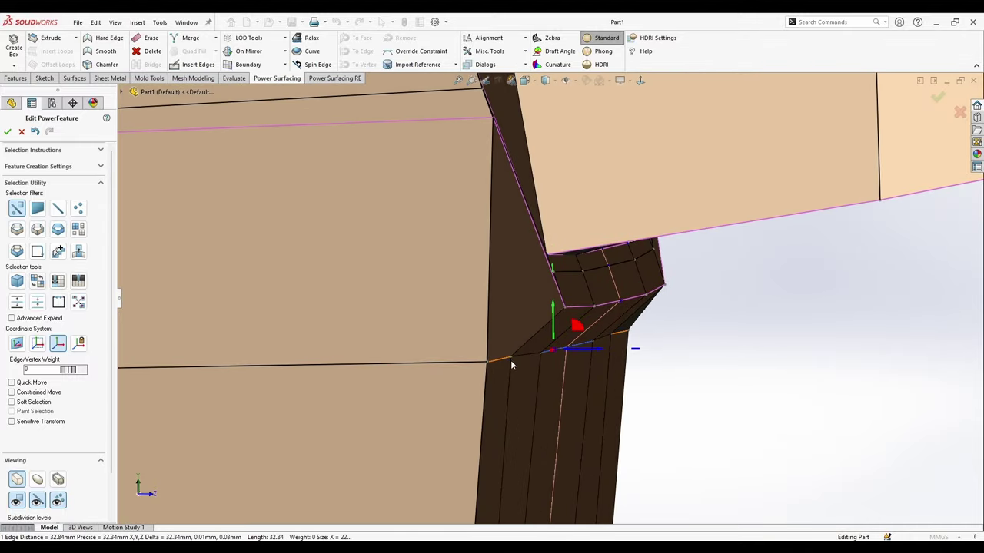
mouse_move(626, 332)
middle_mouse_down()
mouse_move(634, 329)
mouse_move(565, 319)
mouse_move(623, 318)
middle_mouse_up()
scroll(560, 317, "up", 4)
scroll(623, 318, "up", 3)
Select the three middle edges of the stepped band beneath the grip and show the smooth surface.
left_click(663, 291)
left_click(596, 291, "ctrl")
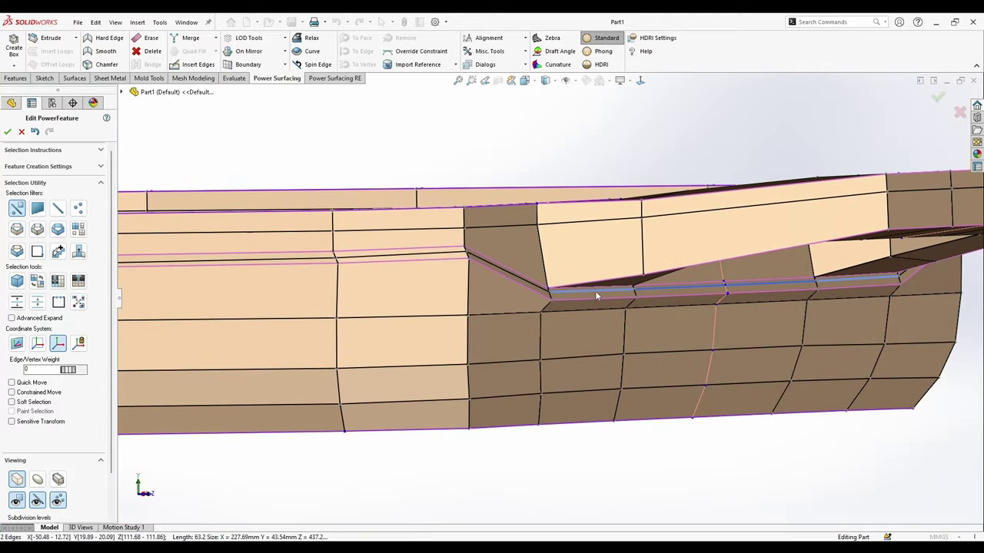
scroll(556, 293, "down", 7)
left_click(524, 291, "ctrl")
middle_click_drag(524, 292, 553, 303)
scroll(553, 302, "down", 5)
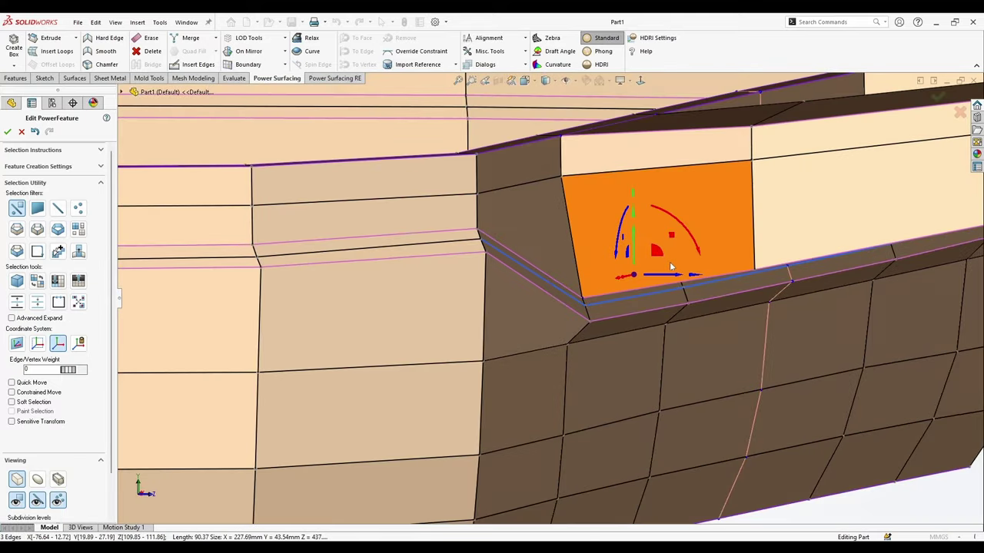
left_click(38, 480)
Nudge the stepped band's middle edges at the grip-side corner to smooth the transition, then clear the selection.
middle_click_drag(596, 366, 644, 376)
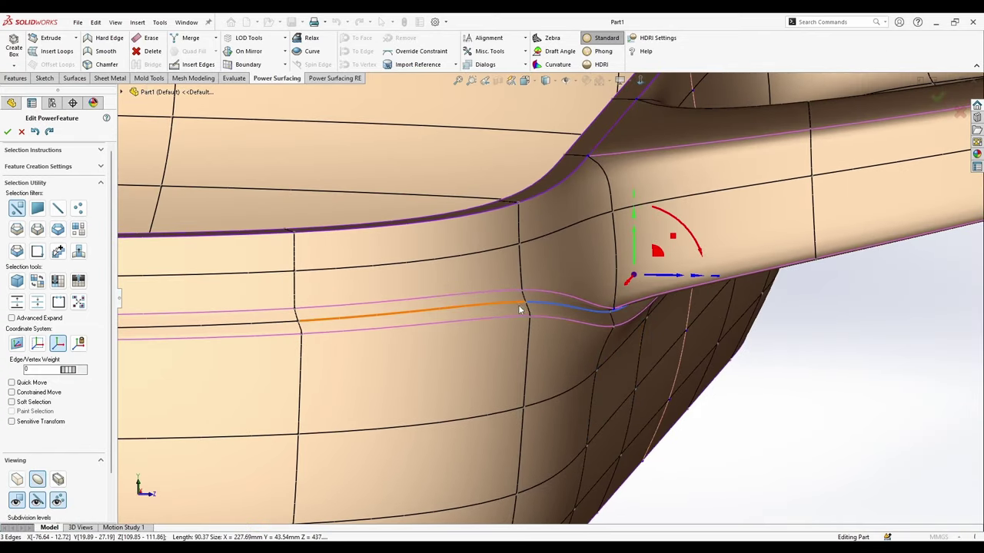
left_click(522, 305)
middle_click_drag(521, 306, 488, 331)
left_click(478, 330)
left_click_drag(485, 333, 486, 335)
middle_click_drag(486, 336, 464, 335)
left_click(531, 479)
Select the matching three middle edges of the stepped band under the long handle and nudge them slightly.
middle_click_drag(614, 329, 352, 285)
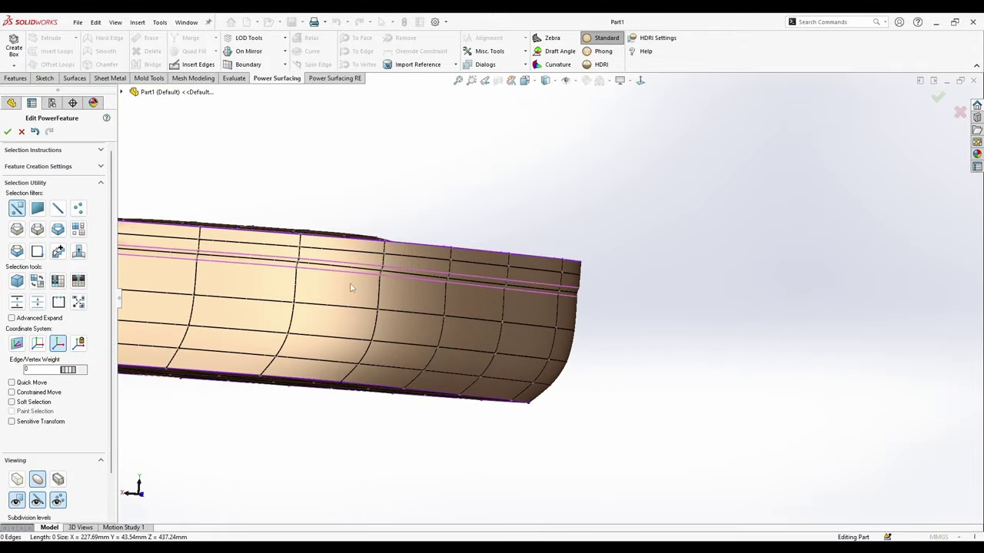
scroll(254, 263, "up", 4)
scroll(240, 269, "up", 4)
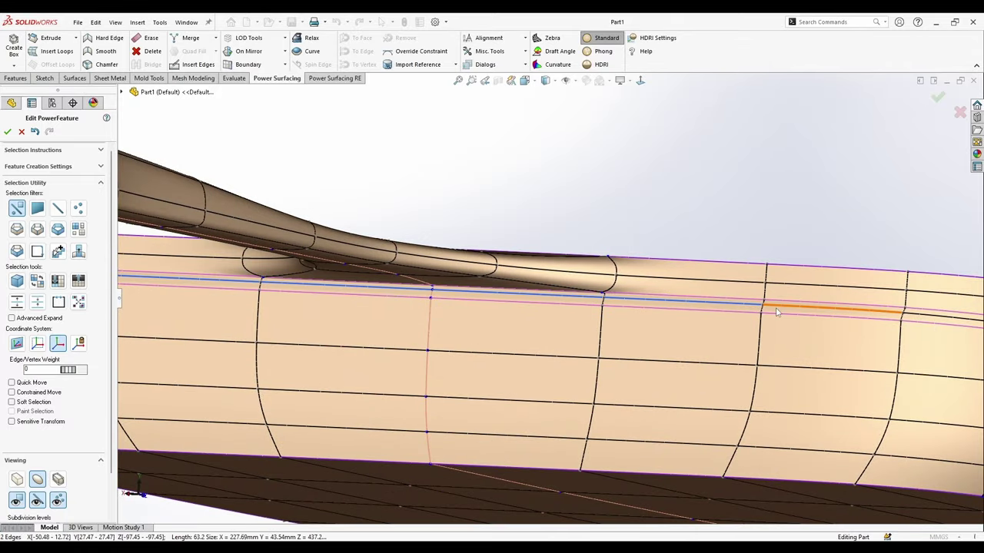
middle_click_drag(776, 312, 690, 323)
scroll(607, 300, "down", 4)
middle_click_drag(597, 296, 584, 274)
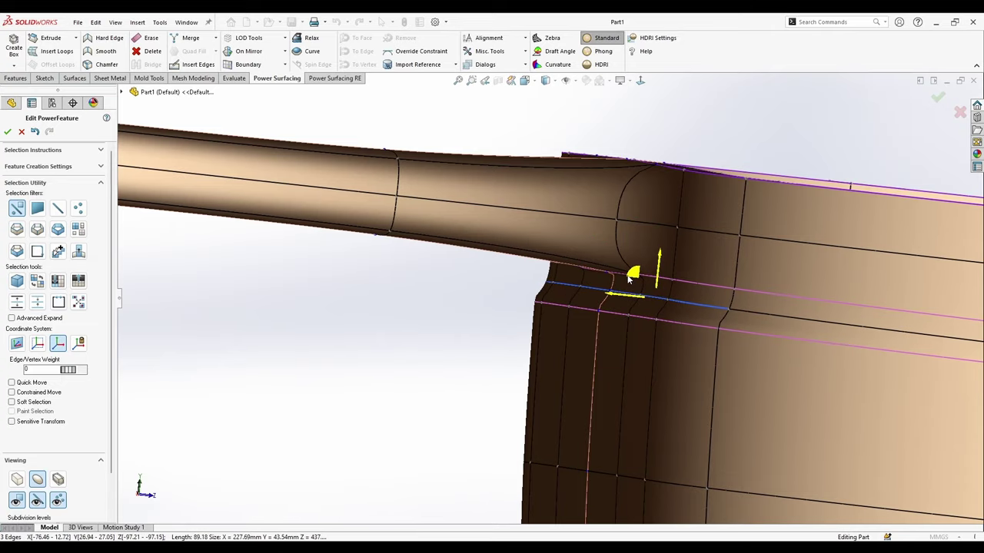
scroll(628, 278, "up", 4)
left_click(472, 426)
Examine the whole pan, checking the rim, the long handle and the looped grip.
middle_click_drag(567, 310, 456, 391)
scroll(472, 426, "up", 5)
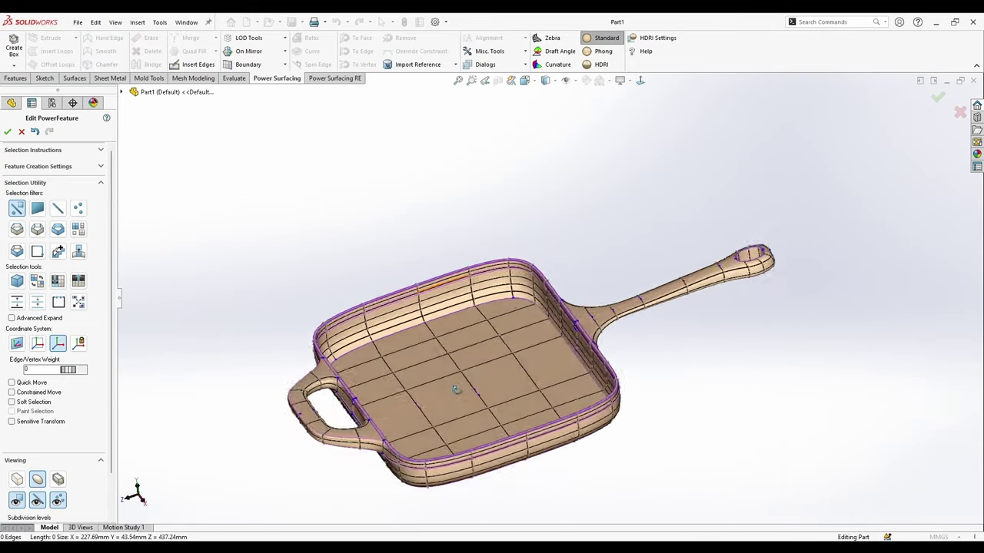
scroll(456, 391, "up", 2)
scroll(572, 339, "down", 4)
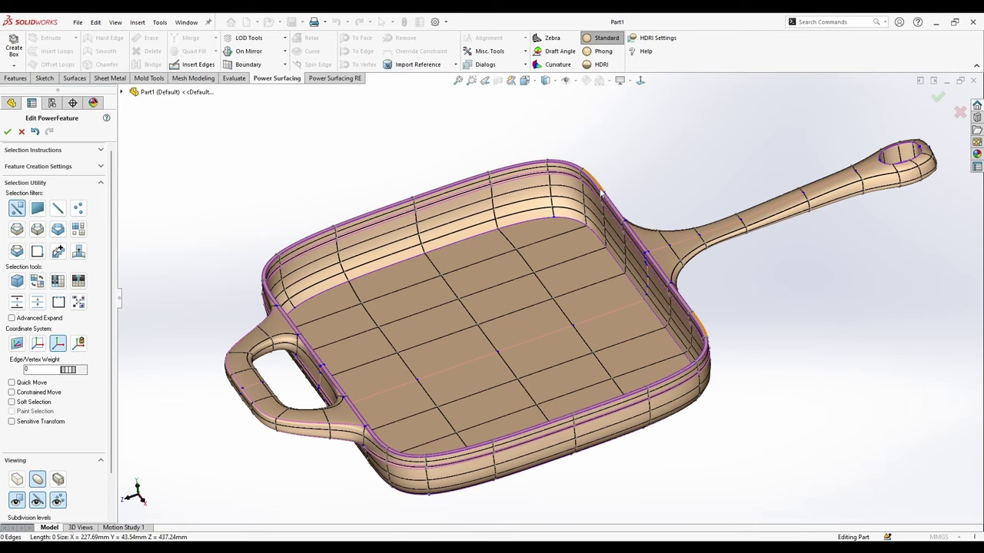
middle_click_drag(601, 192, 602, 175)
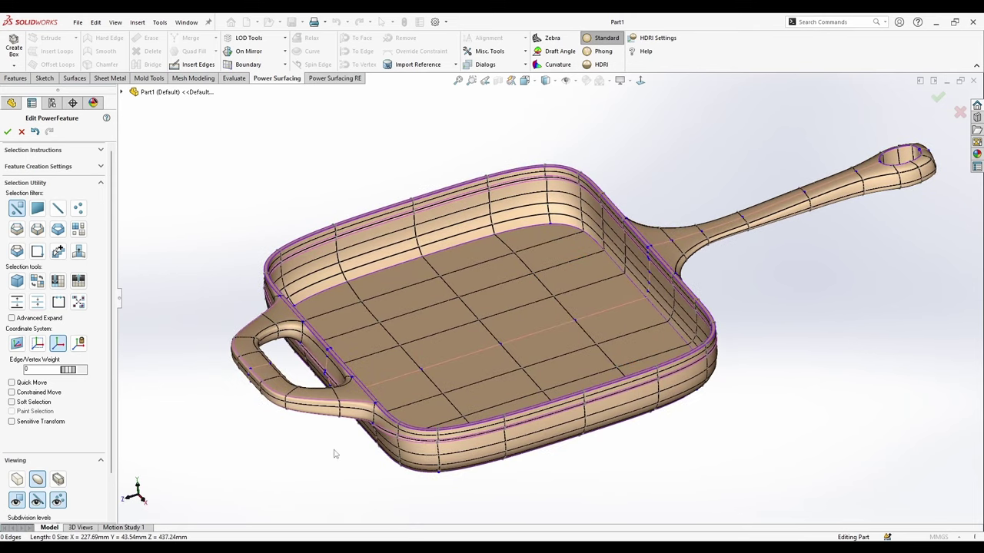
middle_click_drag(334, 454, 336, 478)
scroll(272, 348, "down", 6)
Select the two short edges at the wall end of the grip opening and set their edge weight to 8.
key("s")
left_click(378, 319)
left_click(529, 309)
scroll(546, 376, "up", 5)
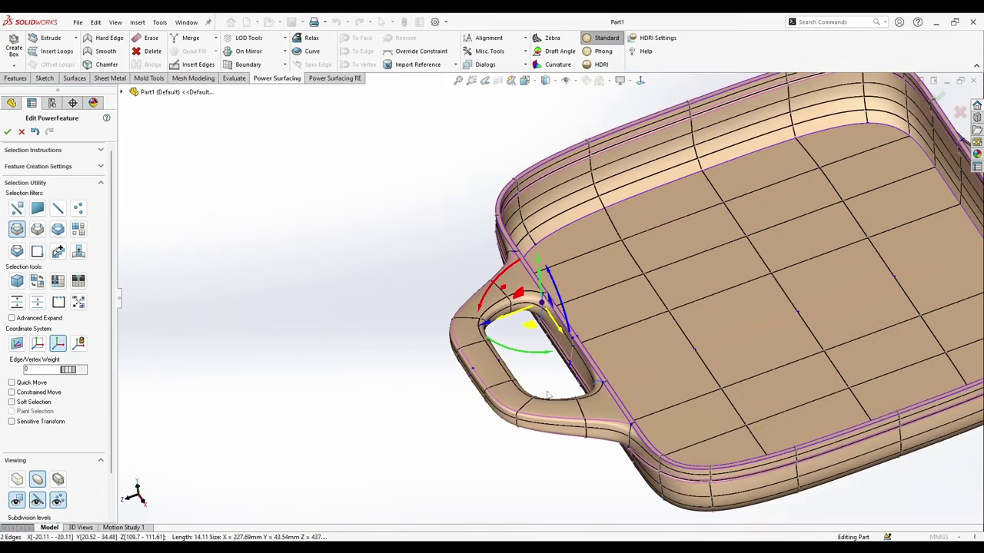
scroll(547, 396, "down", 4)
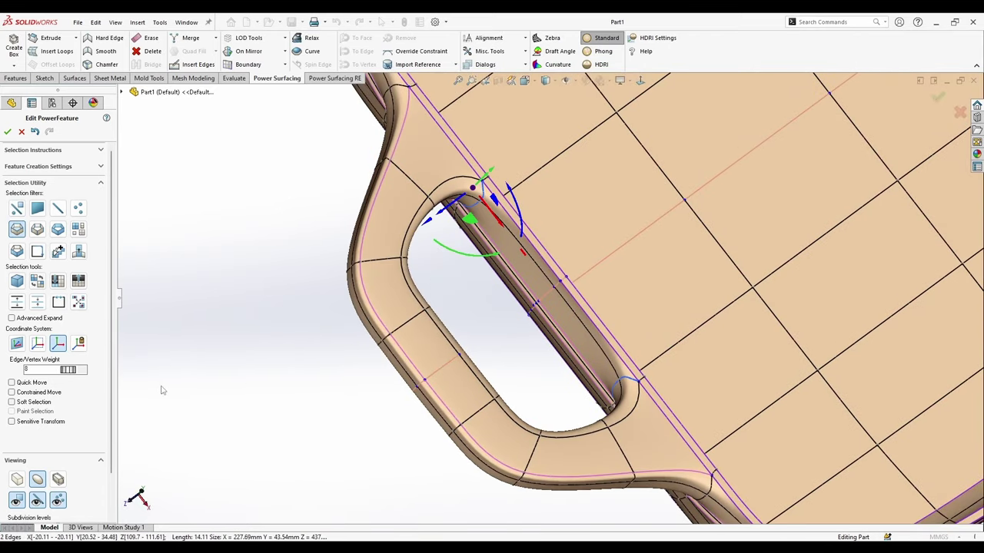
left_click(306, 436)
Accept the PowerFeature edit to convert the pan into a solid body.
scroll(554, 338, "up", 4)
middle_click_drag(663, 338, 654, 265)
scroll(654, 265, "up", 2)
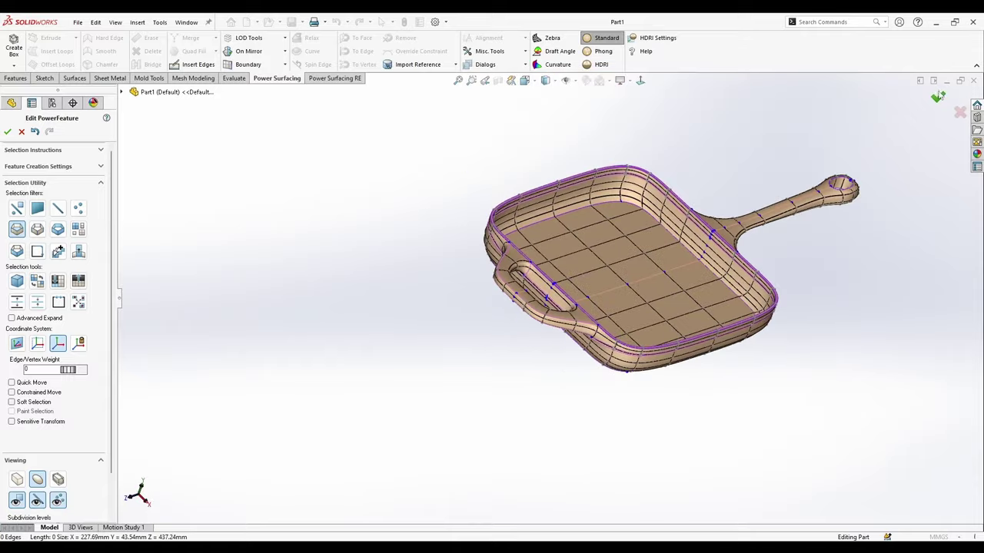
left_click(937, 97)
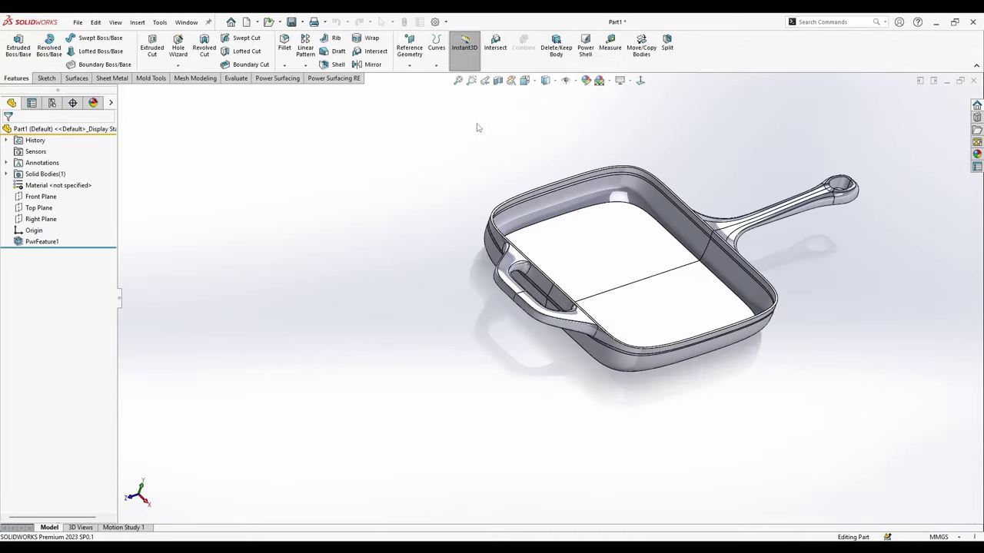
Apply the cast carbon steel appearance from the steel metals to the whole part.
middle_click_drag(603, 303, 618, 240)
scroll(683, 232, "down", 4)
mouse_move(683, 232)
middle_mouse_down()
mouse_move(710, 171)
mouse_move(745, 231)
middle_mouse_up()
left_click(977, 155)
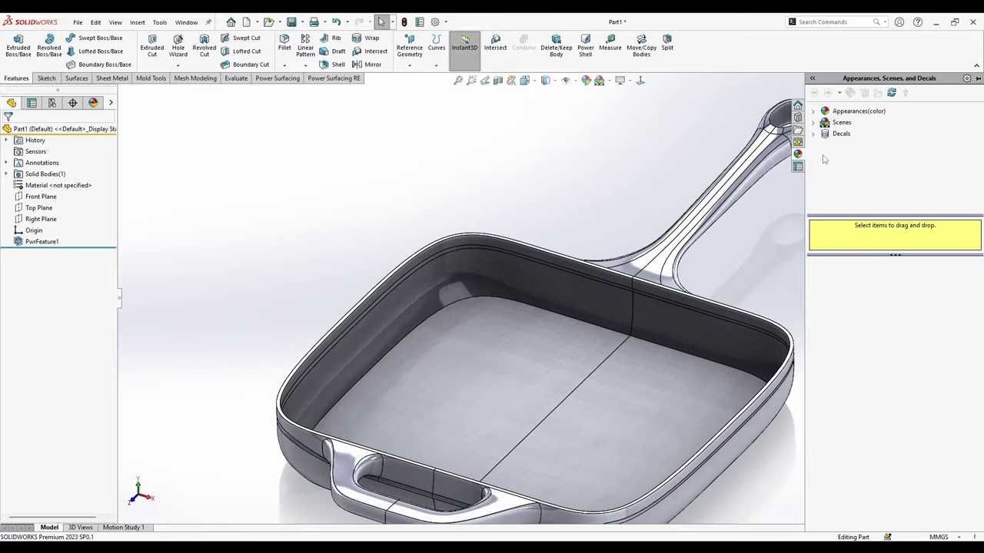
left_click(815, 113)
left_click(825, 134)
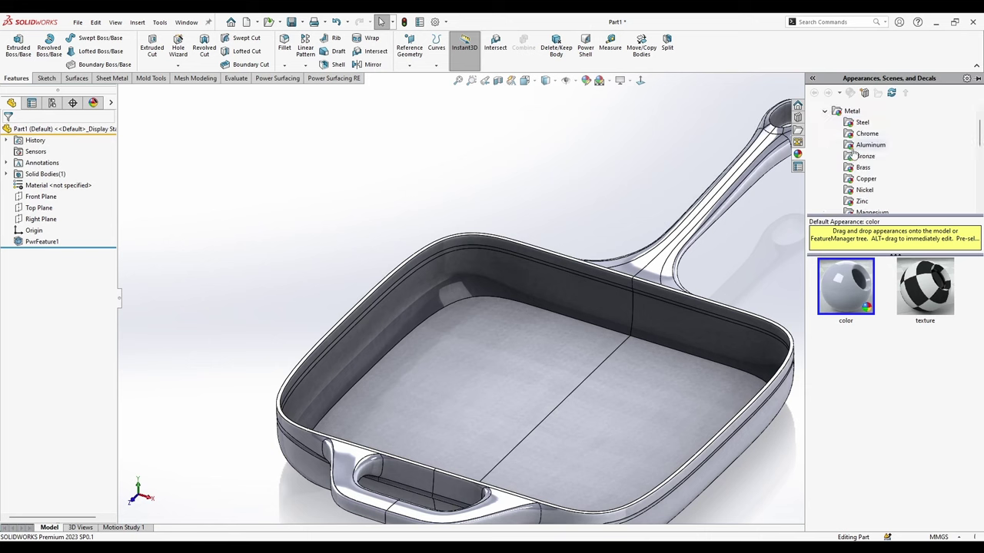
left_click(853, 124)
scroll(862, 344, "down", 5)
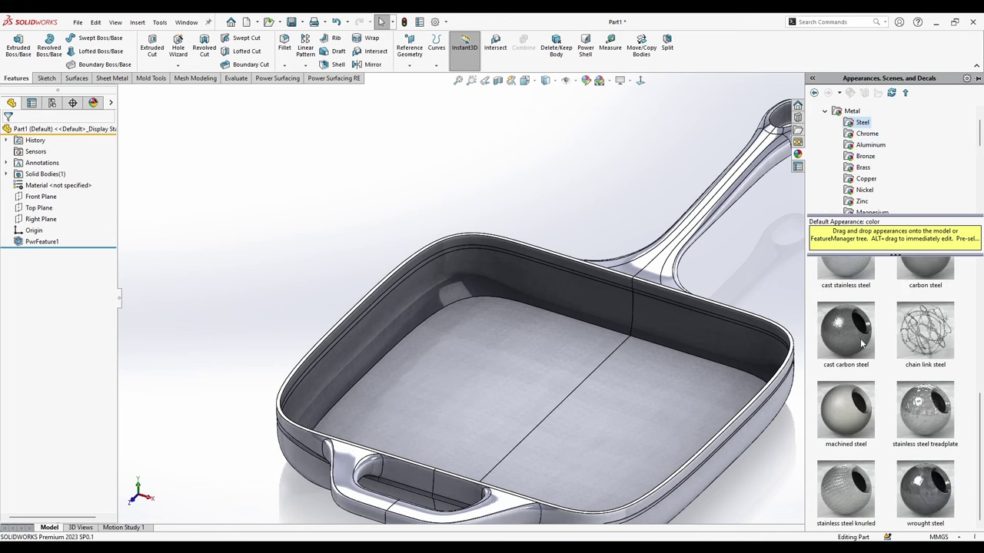
left_click_drag(870, 359, 618, 372)
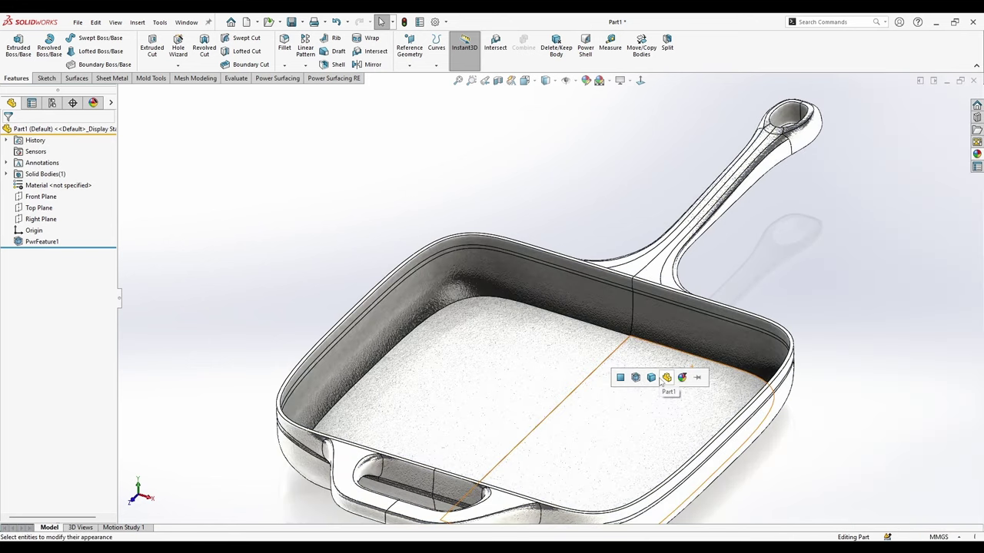
left_click(660, 381)
Edit the part-level cast carbon steel appearance and set its color to black.
right_click(660, 380)
left_click(729, 293)
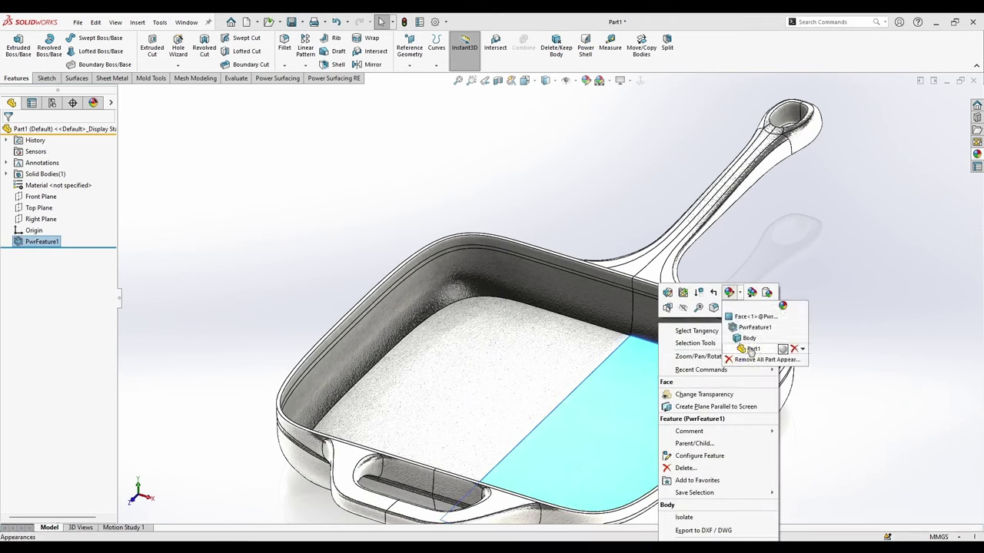
left_click(751, 349)
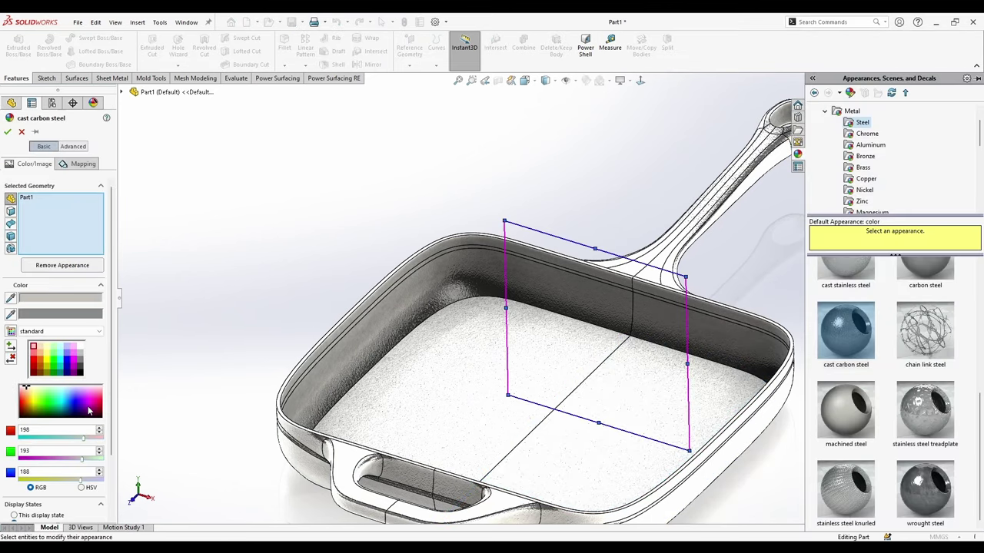
left_click(81, 373)
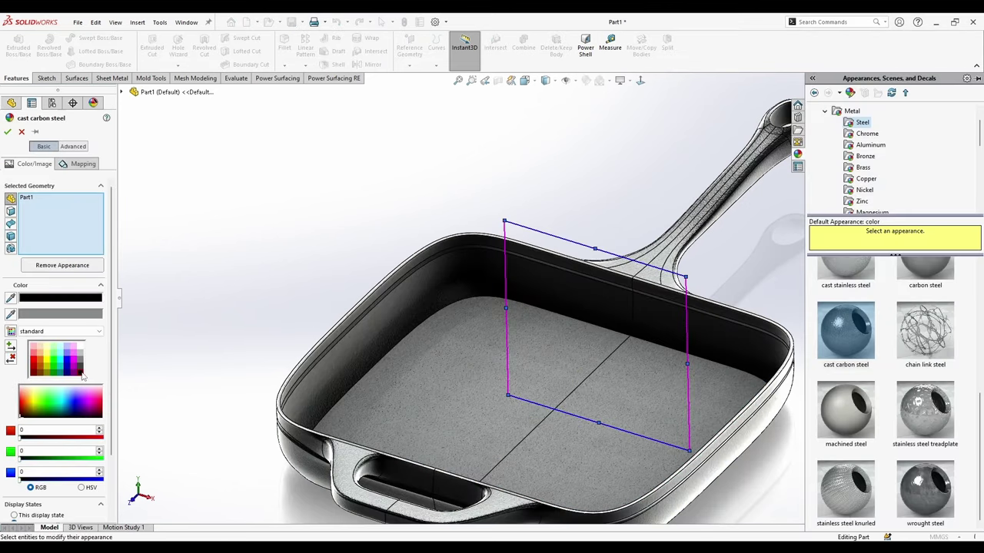
left_click(7, 132)
scroll(500, 327, "up", 2)
mouse_move(500, 329)
middle_mouse_down()
mouse_move(502, 298)
mouse_move(508, 334)
middle_mouse_up()
scroll(569, 280, "down", 1)
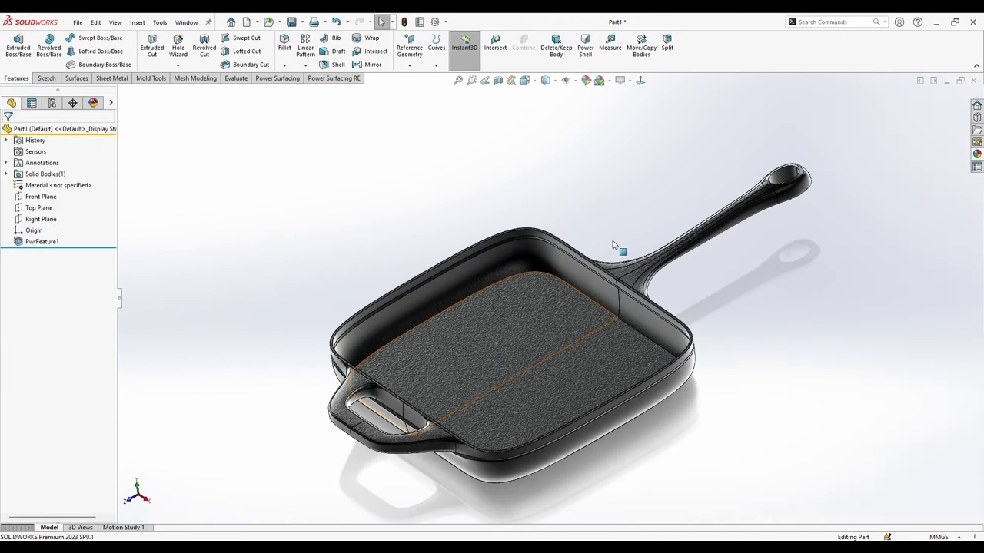
Cycle through the background scenes and apply the Plain White scene.
left_click(599, 82)
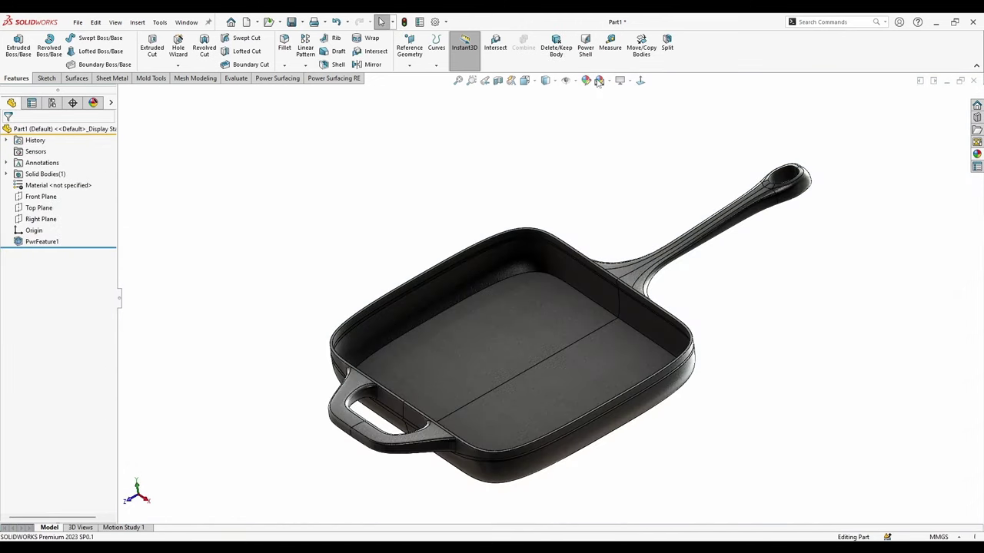
left_click(598, 81)
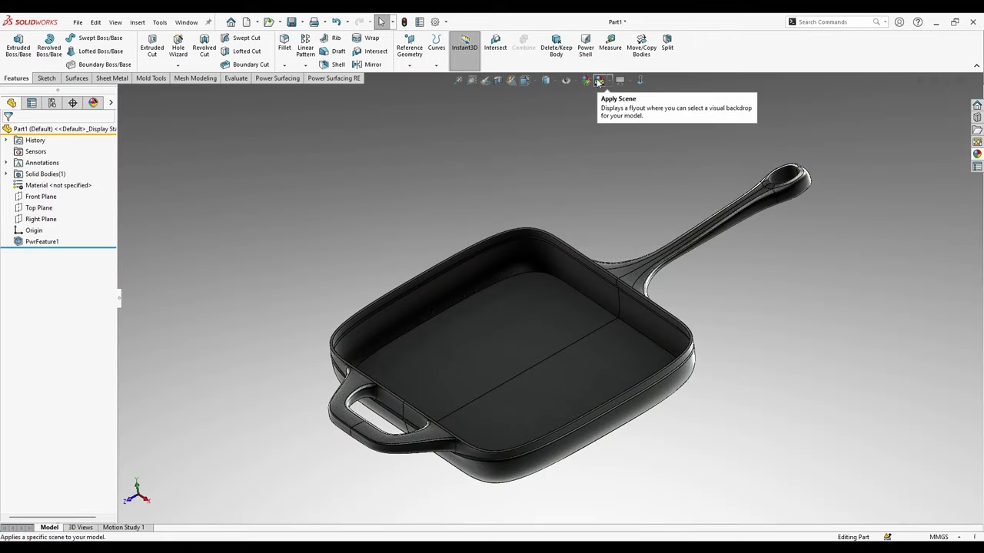
left_click(599, 82)
middle_click_drag(635, 361, 642, 327)
left_click(611, 83)
left_click(616, 109)
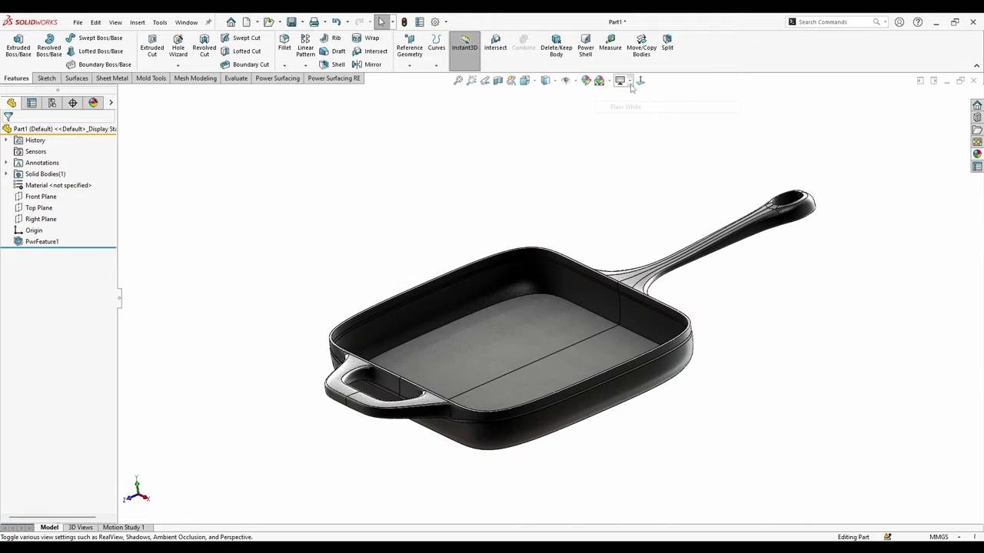
Turn on shadows and perspective for the model view.
left_click(630, 82)
left_click(631, 108)
left_click(630, 83)
left_click(635, 132)
Fillet the perimeter edge around the pan's base with a 10 mm radius and tangent propagation.
scroll(564, 390, "down", 4)
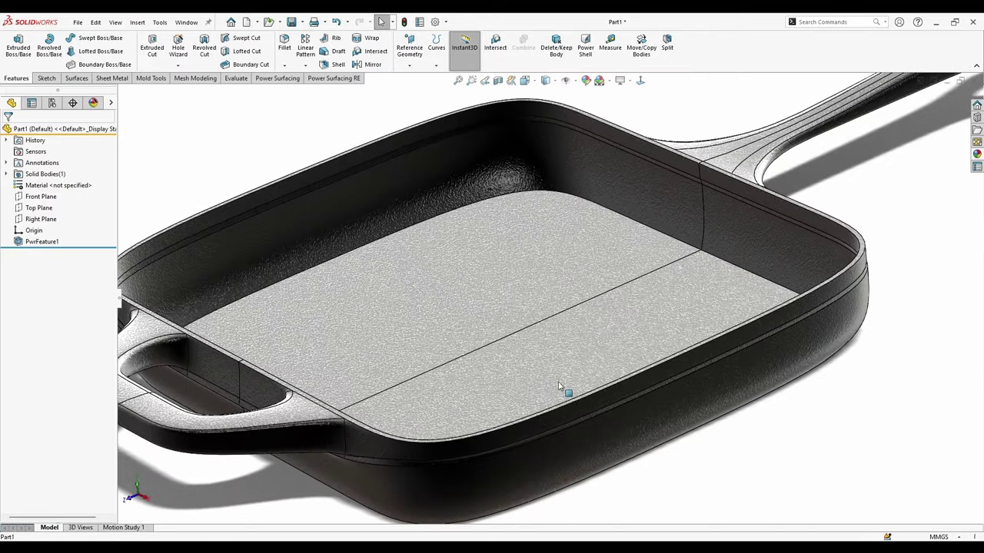
middle_click_drag(564, 391, 592, 438)
scroll(610, 316, "up", 4)
middle_click_drag(704, 261, 626, 223)
scroll(531, 211, "down", 3)
middle_click_drag(530, 213, 556, 200)
scroll(750, 218, "down", 2)
scroll(607, 188, "down", 2)
scroll(556, 199, "up", 1)
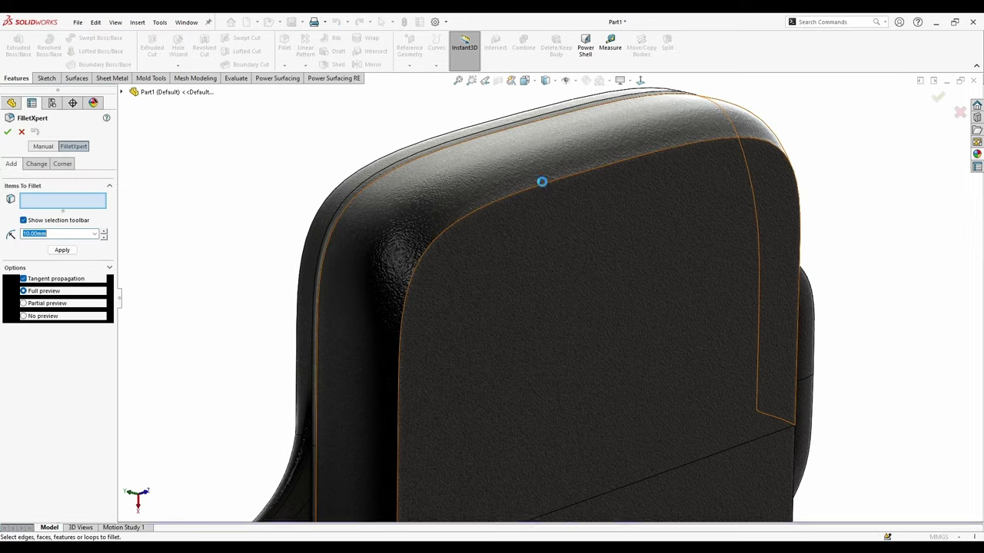
left_click(536, 193)
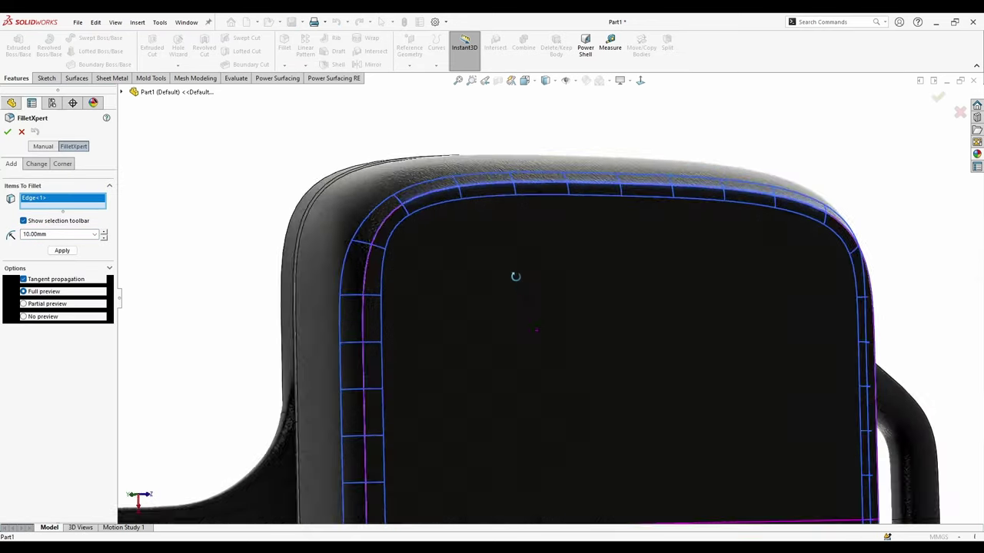
scroll(530, 296, "up", 4)
middle_click_drag(530, 296, 557, 219)
scroll(651, 410, "down", 3)
middle_click_drag(651, 411, 627, 408)
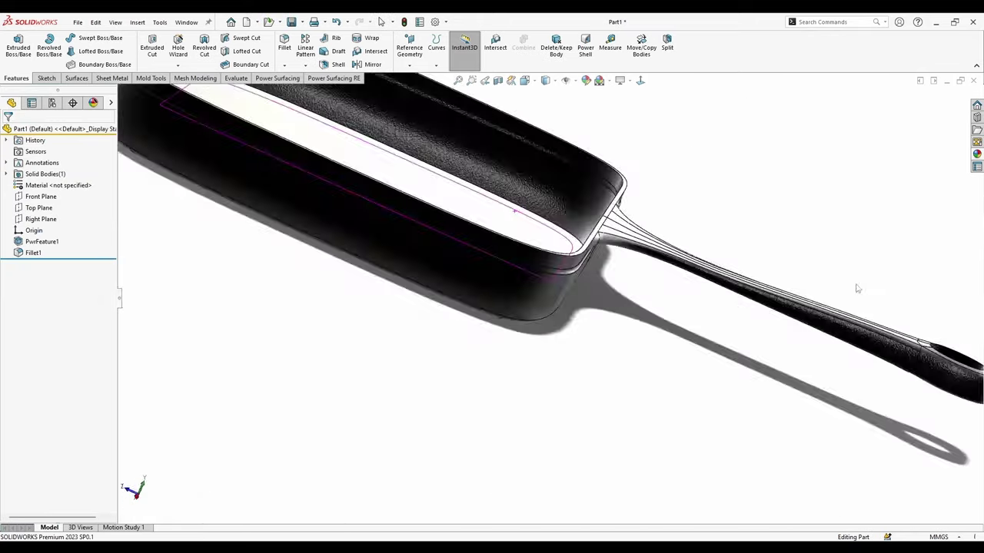
Browse the chrome and other metal appearances for an alternative finish.
mouse_move(929, 428)
left_click(866, 134)
scroll(878, 457, "down", 1)
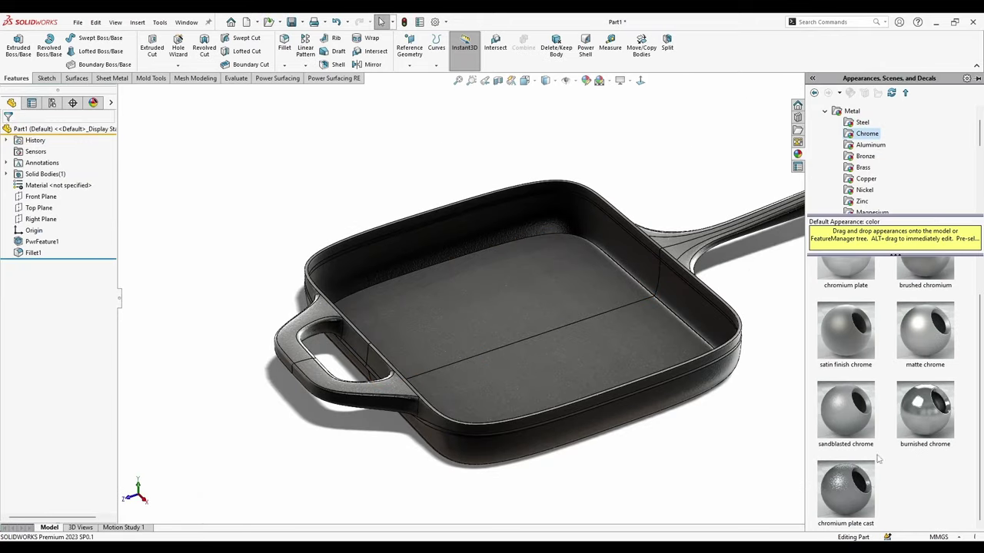
scroll(862, 146, "up", 1)
left_click(862, 145)
scroll(861, 183, "down", 2)
scroll(862, 187, "up", 2)
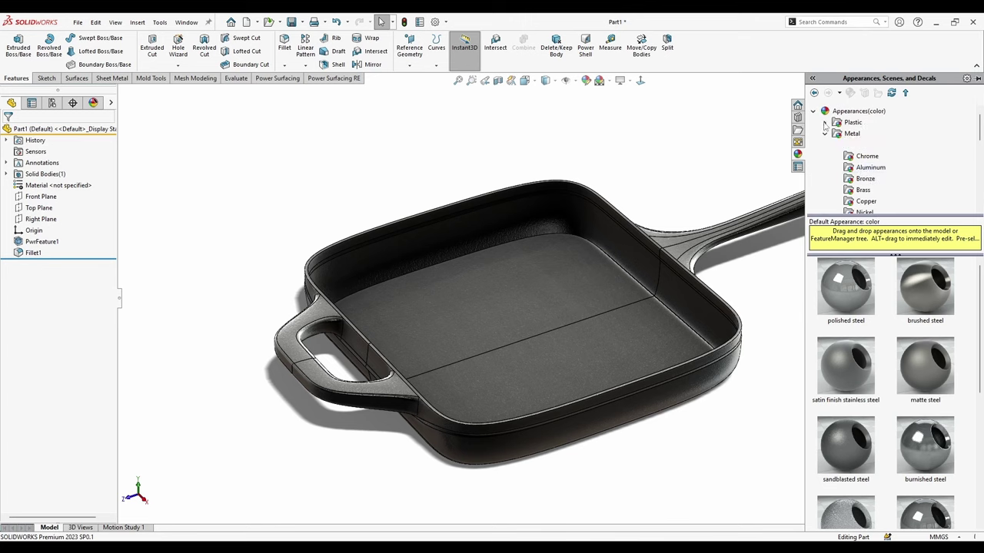
Try several plastic appearances on the pan.
left_click(826, 122)
left_click(865, 168)
scroll(881, 356, "down", 2)
left_click_drag(844, 493, 587, 365)
left_click(977, 154)
left_click_drag(859, 419, 577, 309)
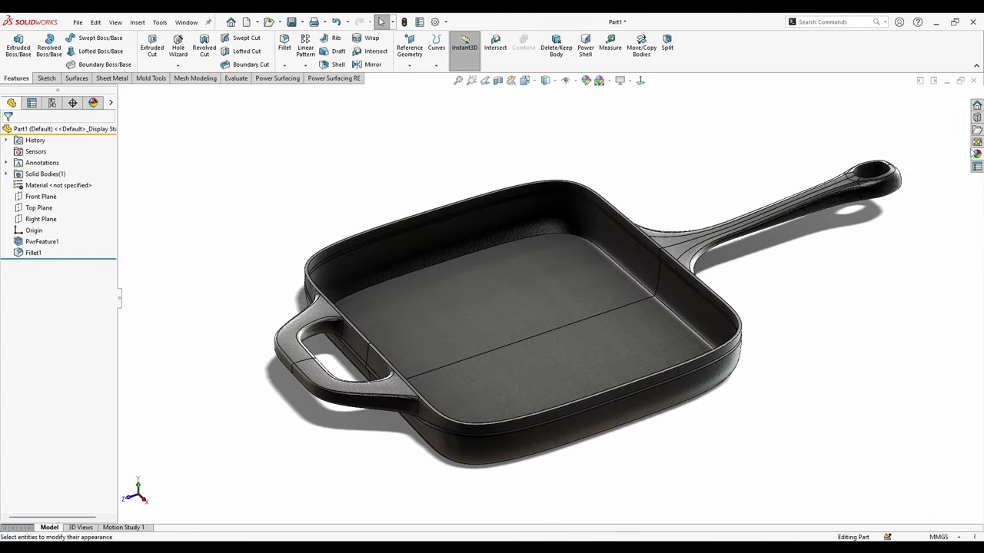
left_click(976, 154)
left_click_drag(924, 333, 575, 337)
Try an appearance from a different category on the pan.
left_click(976, 153)
left_click(825, 122)
left_click(825, 133)
left_click(862, 145)
left_click_drag(857, 462, 570, 338)
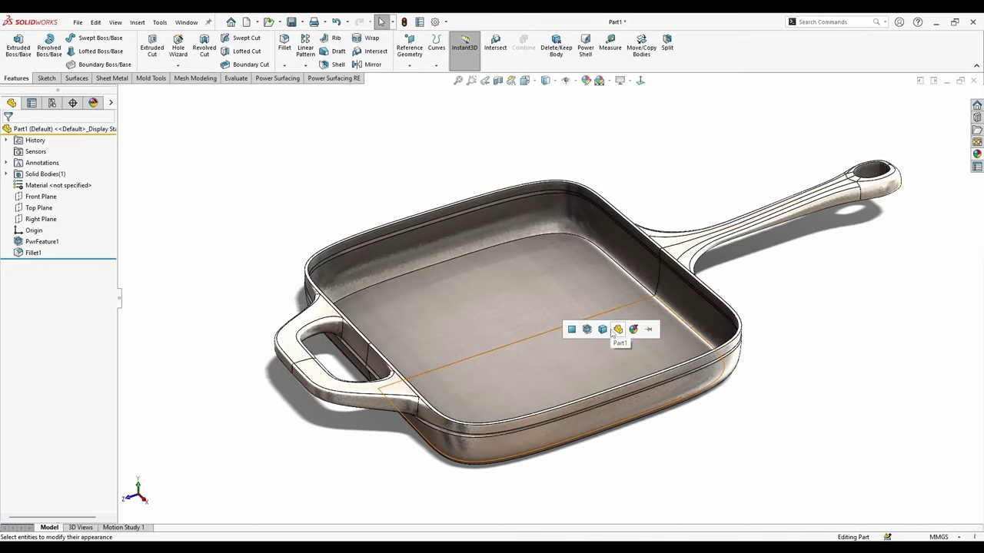
Apply another textured appearance to the whole part and change its color to a dark swatch.
left_click(976, 154)
scroll(861, 446, "down", 1)
left_click_drag(849, 449, 584, 357)
left_click(635, 349)
right_click(583, 285)
left_click(653, 272)
left_click(676, 326)
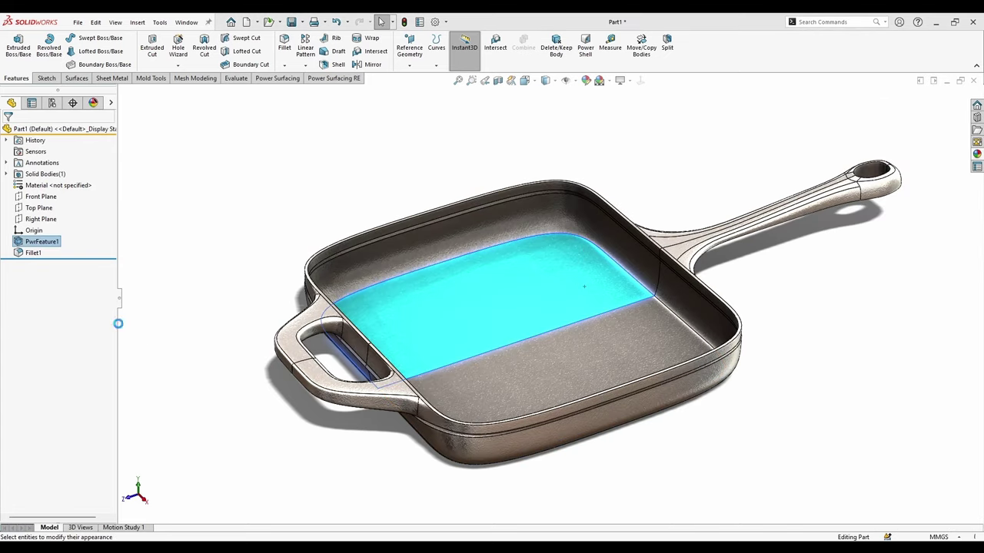
left_click(82, 368)
left_click(9, 132)
Switch the pan's display style to shaded without edges.
left_click(406, 184)
middle_click_drag(492, 254, 507, 255)
left_click(545, 80)
left_click(546, 107)
mouse_move(542, 157)
middle_mouse_down()
mouse_move(543, 300)
mouse_move(537, 171)
middle_mouse_up()
Examine the pan with a planar section view offset from the Front Plane, leaving the section uncommitted.
left_click(499, 81)
middle_click_drag(674, 417, 753, 378)
left_click_drag(527, 379, 607, 343)
left_click_drag(541, 376, 676, 480)
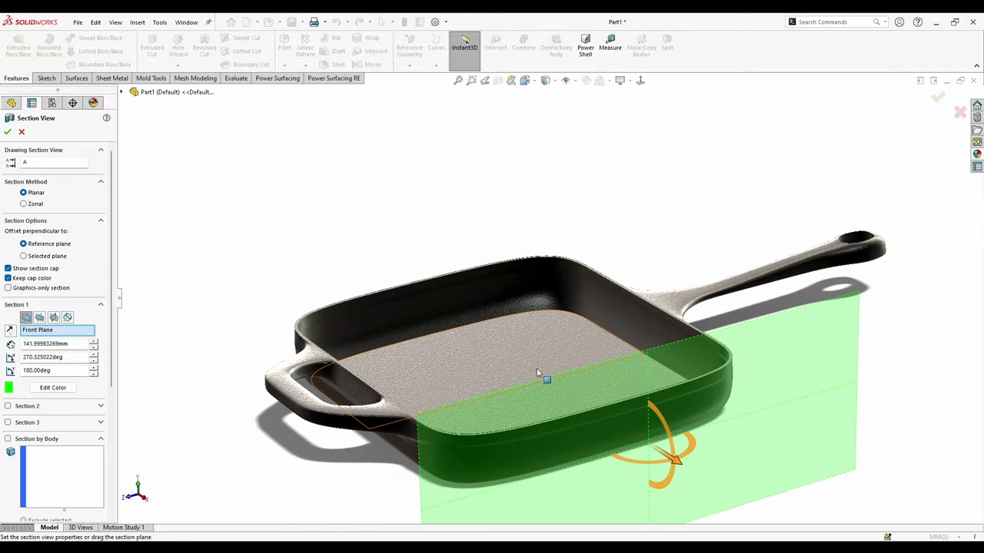
middle_click_drag(546, 378, 552, 310)
scroll(513, 279, "down", 2)
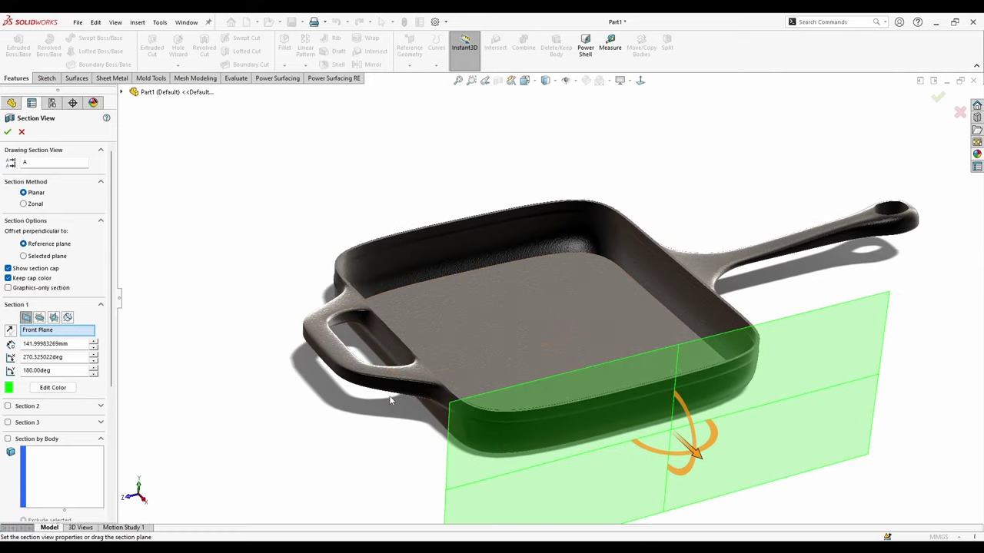
middle_click_drag(390, 400, 393, 418)
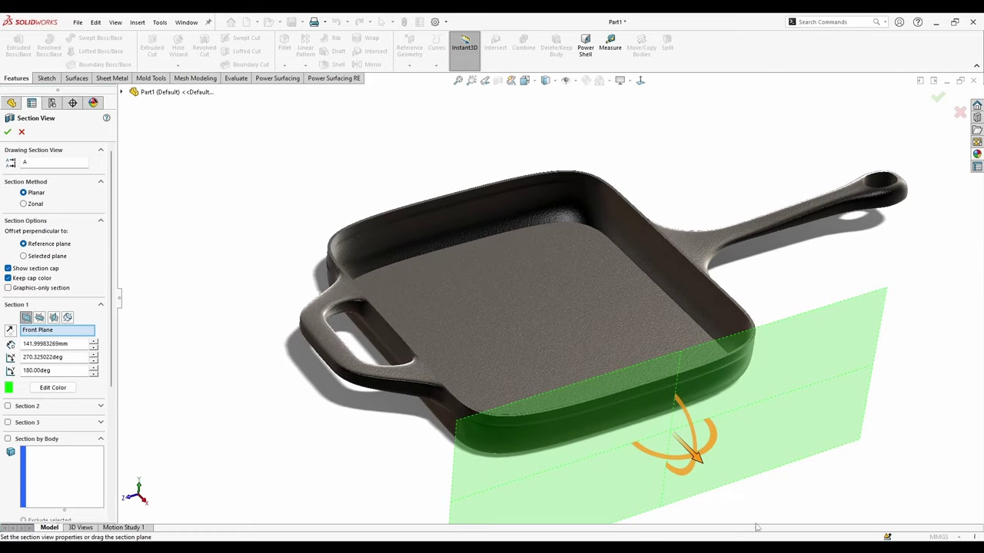
left_click(22, 133)
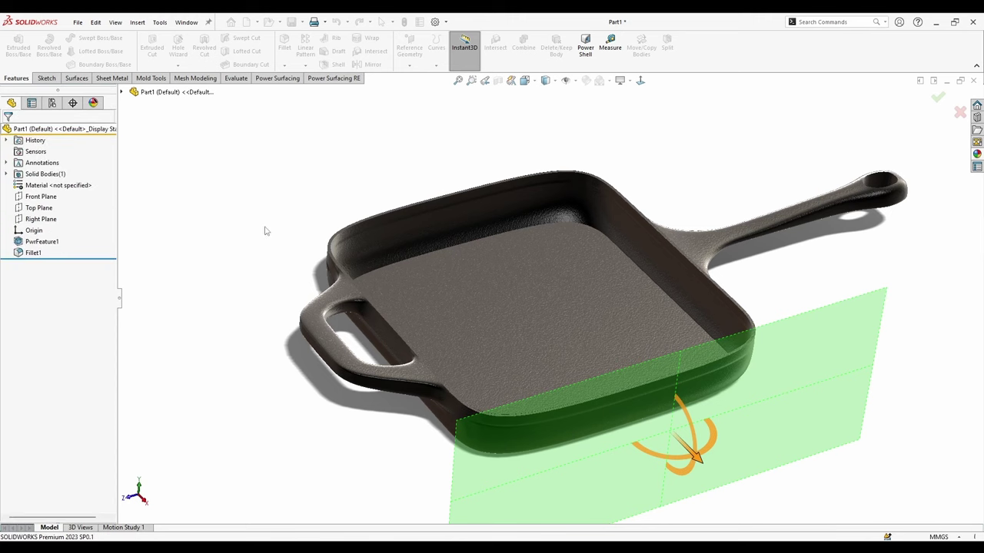
Create a reference plane offset from the Top Plane.
left_click(524, 80)
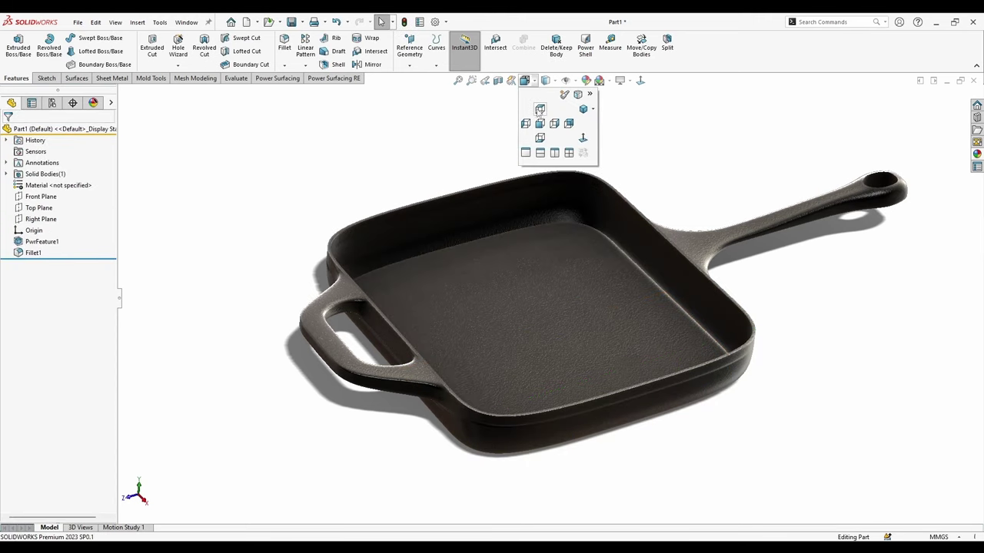
left_click(540, 114)
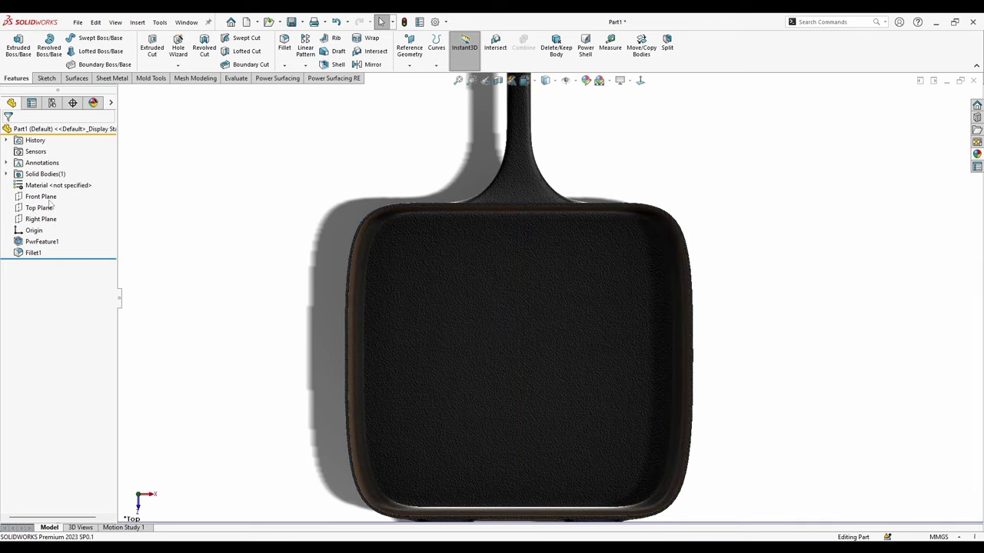
left_click(43, 209)
middle_click_drag(286, 265, 274, 113)
middle_click_drag(626, 389, 607, 423)
mouse_move(605, 415)
left_mouse_down("ctrl")
mouse_move(614, 401)
mouse_move(627, 407)
left_mouse_up("ctrl")
left_click_drag(70, 260, 1, 184)
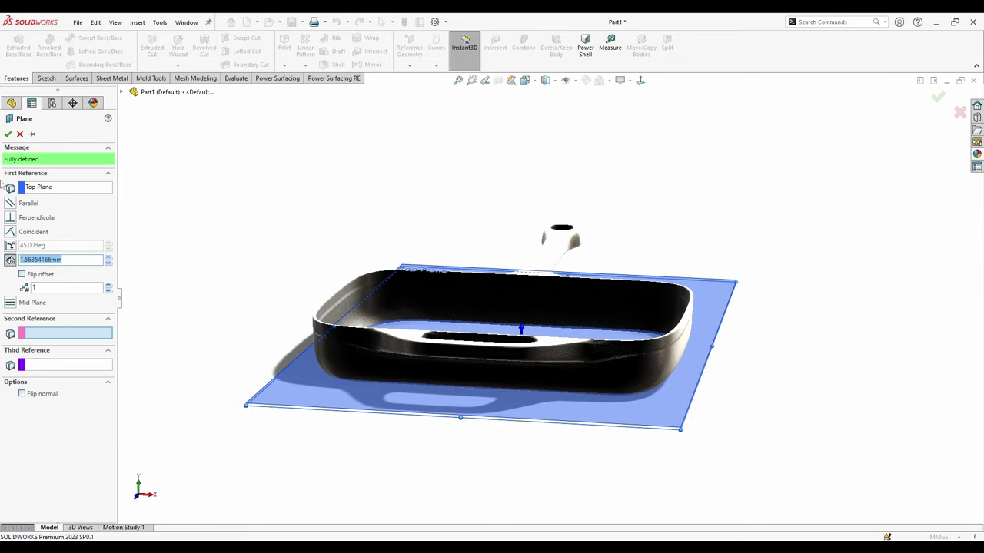
left_click(8, 136)
Start a sketch on the offset plane and draw a horizontal line about 175 mm long across the pan floor near the long handle.
middle_click_drag(622, 211, 691, 296)
right_click(674, 239)
left_click(692, 227)
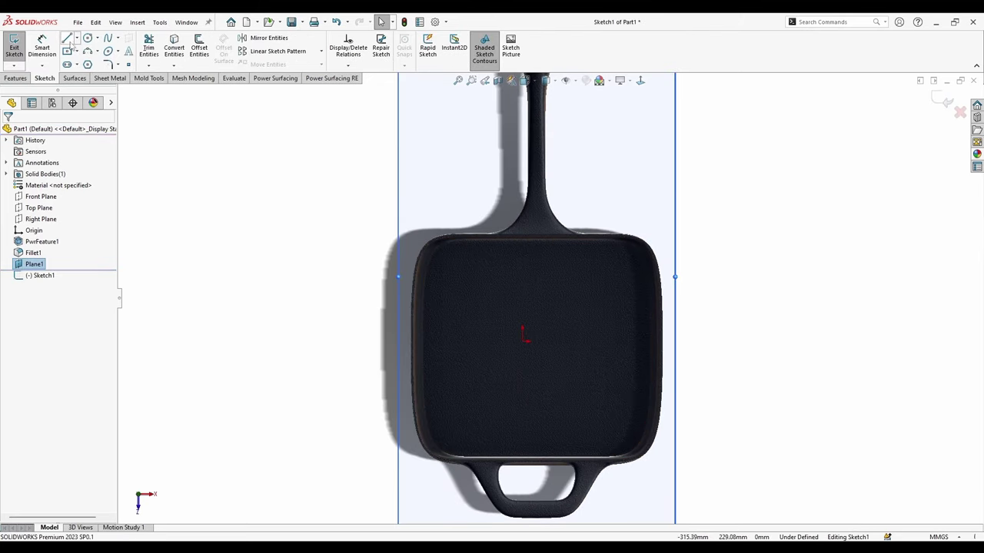
left_click(67, 40)
scroll(476, 269, "down", 3)
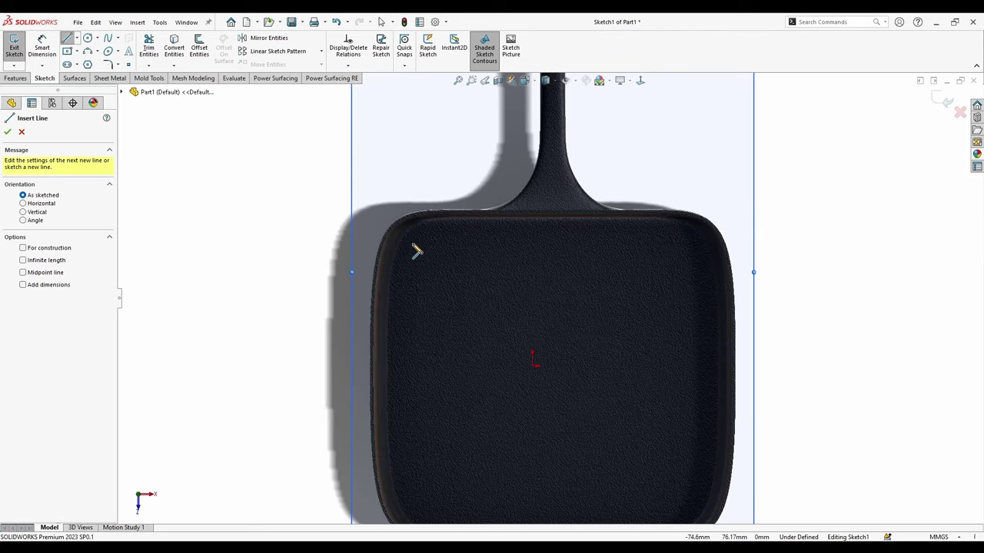
left_click(413, 245)
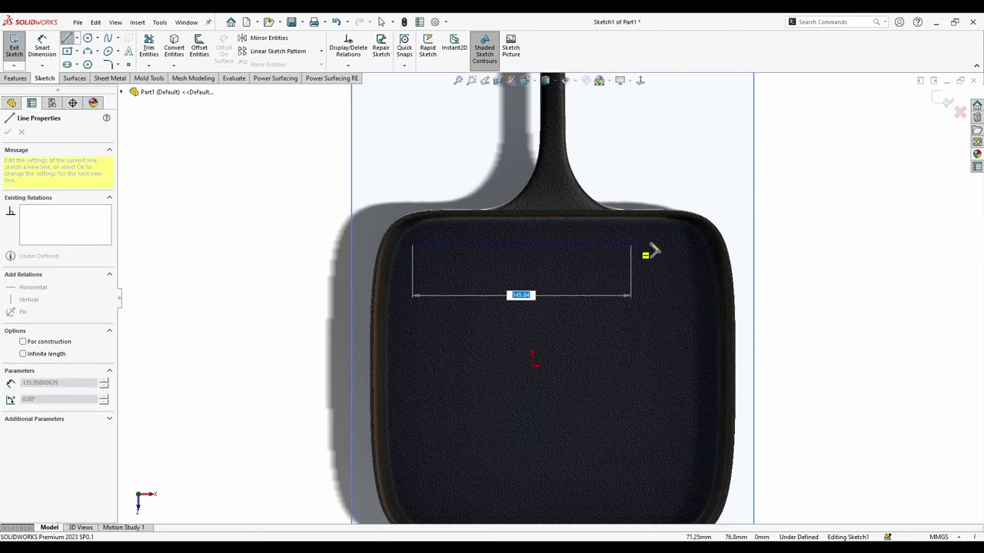
left_click(695, 244)
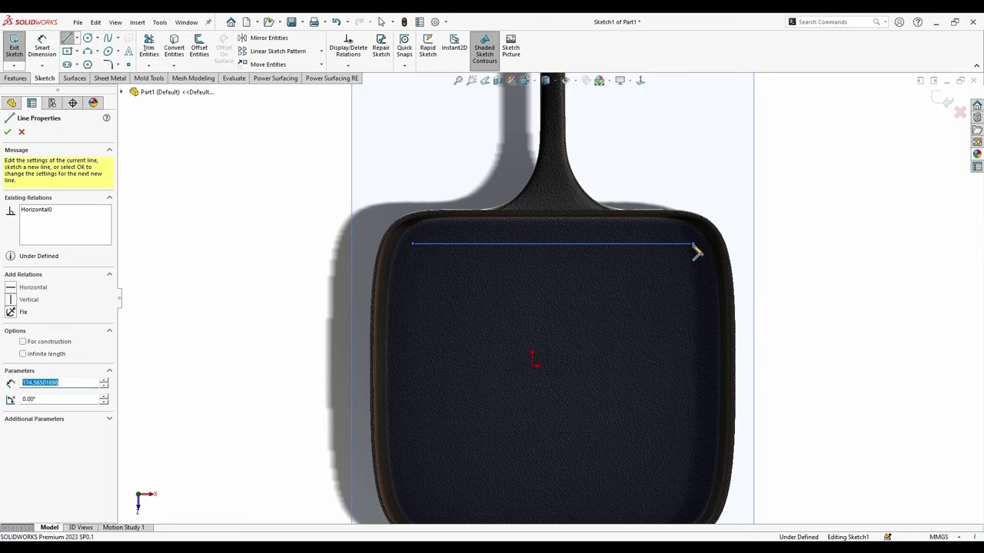
Dimension the horizontal line's length to 175 mm.
left_click(42, 48)
left_click(554, 244)
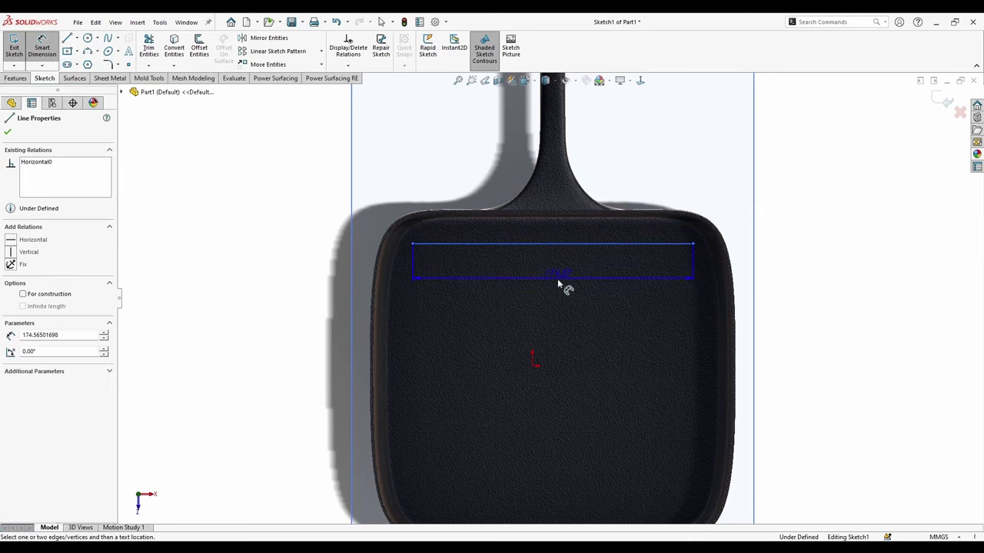
left_click(581, 294)
type("175")
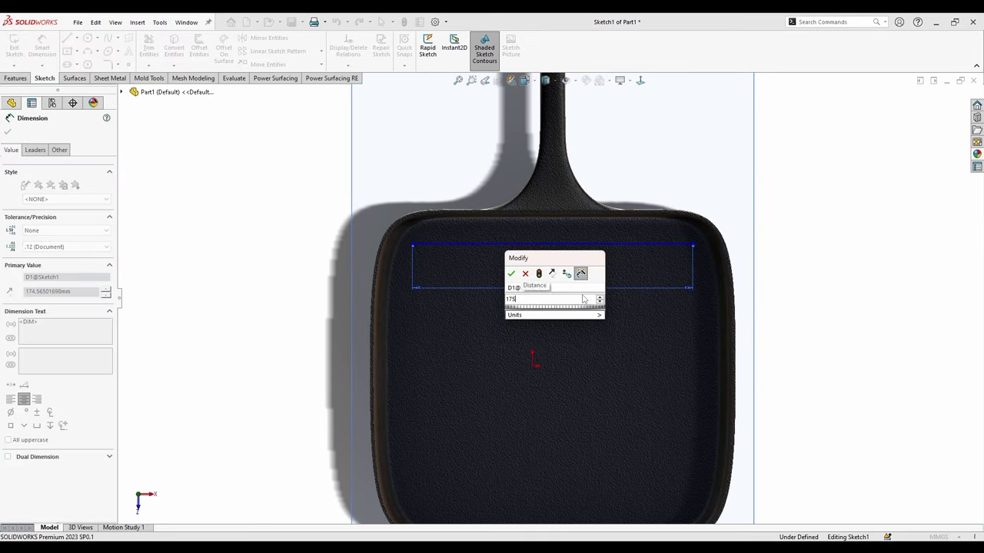
key("Return")
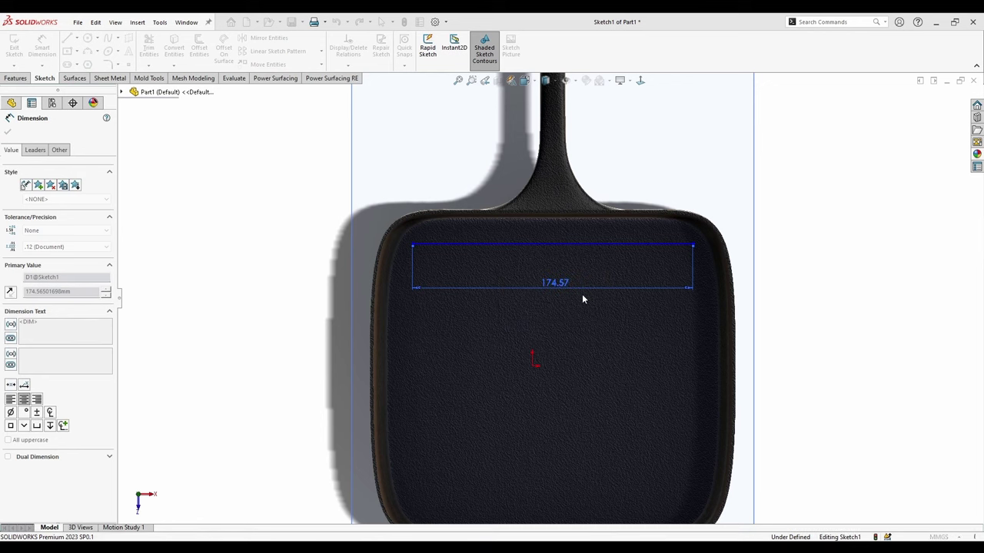
right_click(581, 293)
left_click(498, 370)
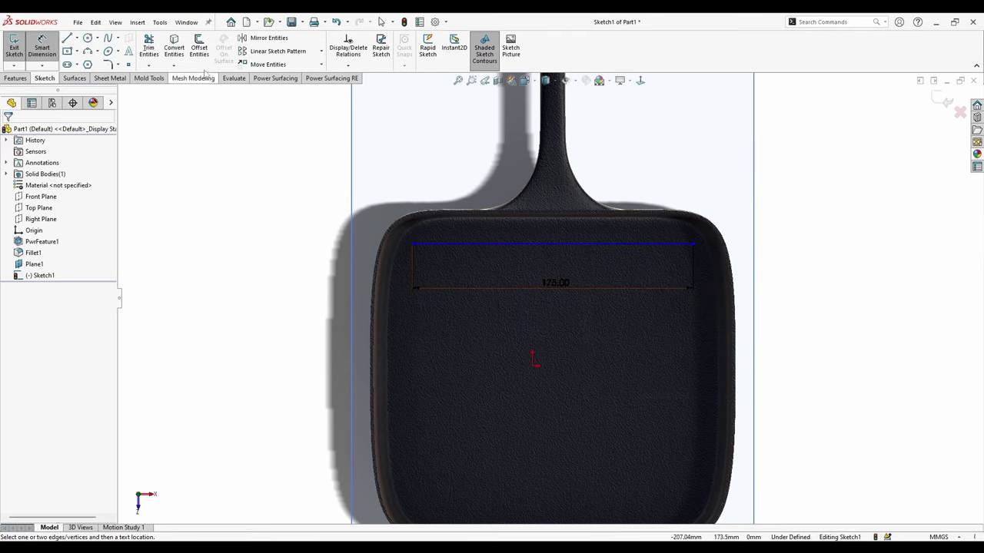
Try a 4 mm offset of the 175 mm line toward the pan's centre with open ends, and undo it.
left_click(199, 48)
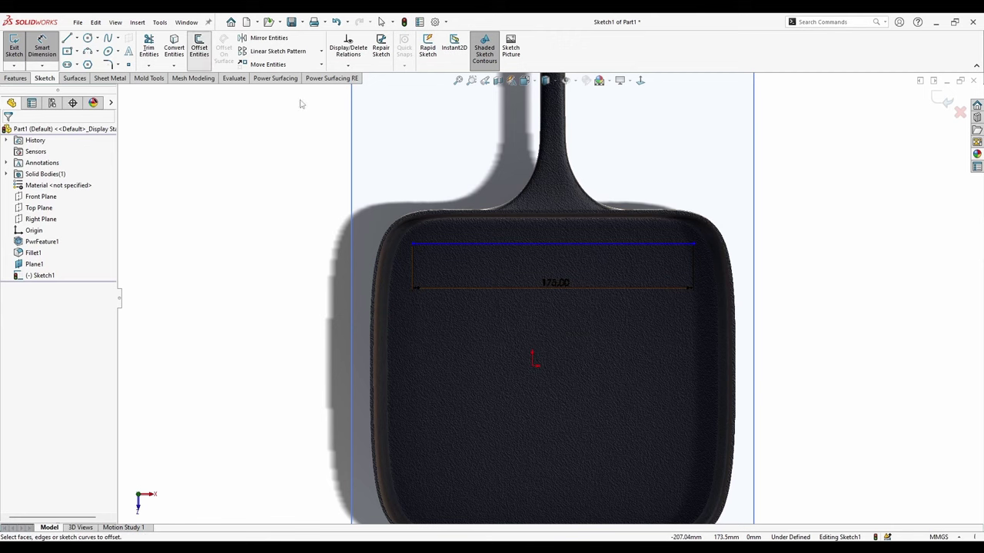
left_click(476, 244)
type("2")
key("Return")
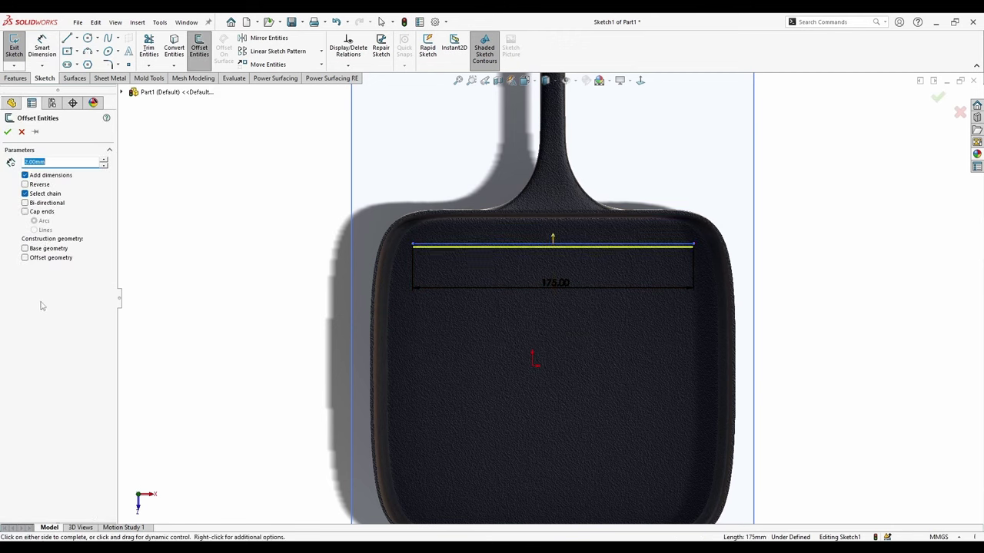
type("5")
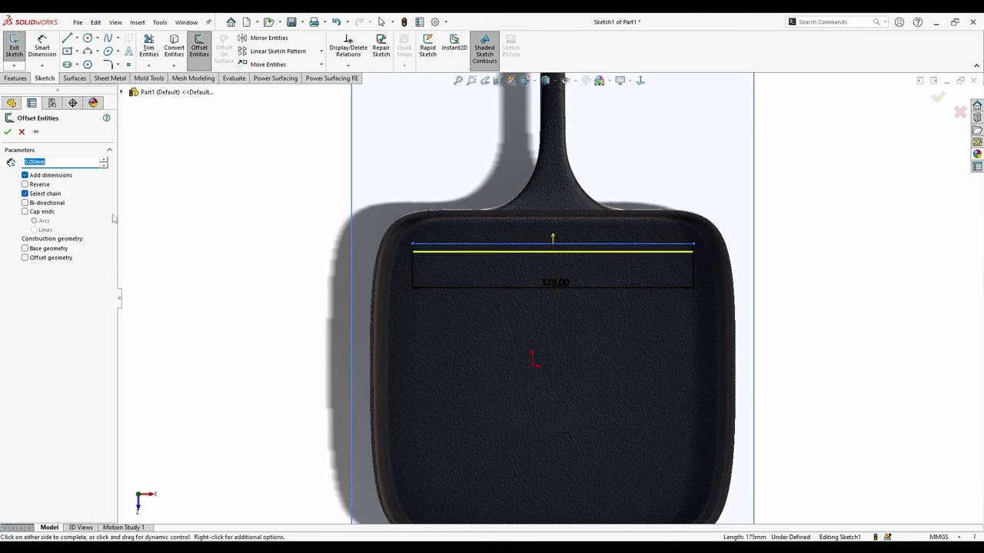
key("Return")
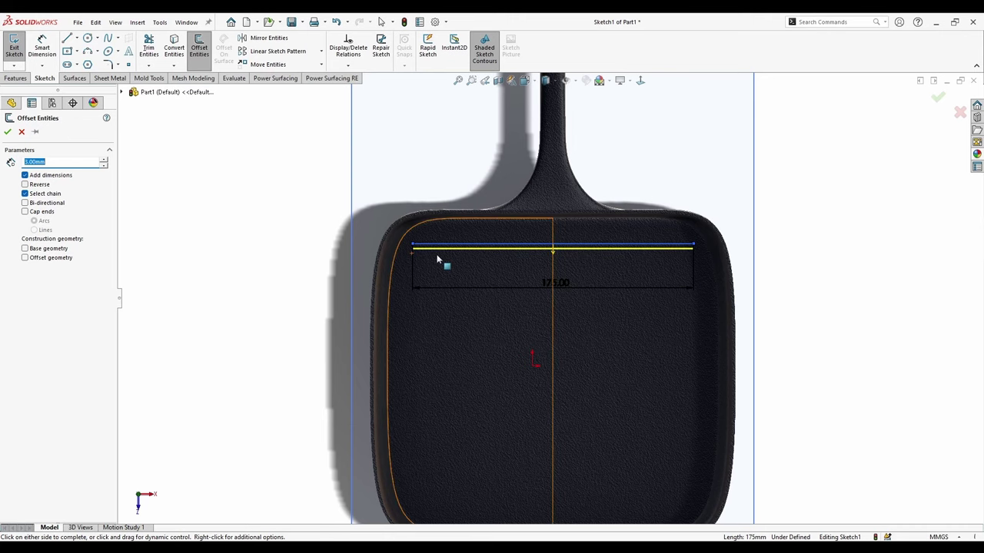
key("Return")
left_click(537, 291)
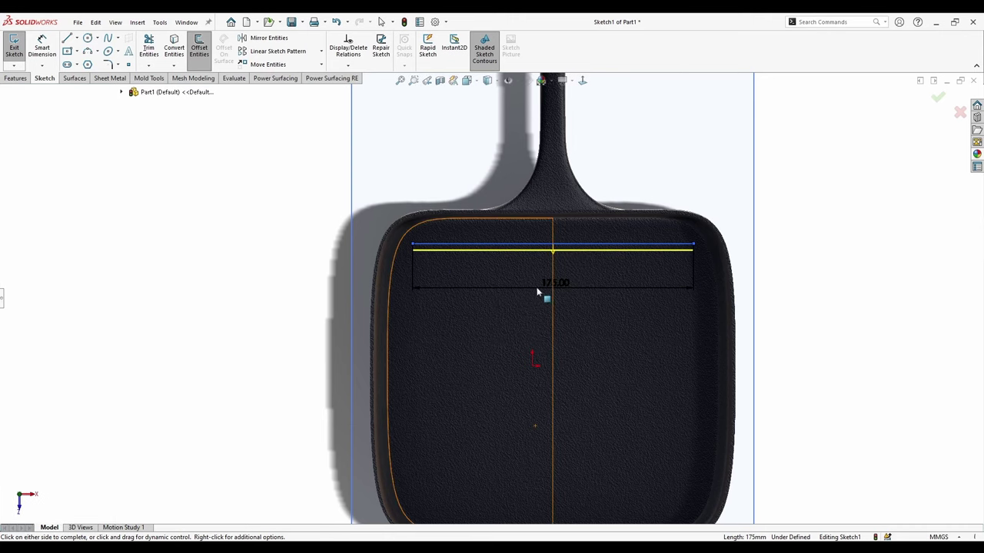
left_click(516, 291)
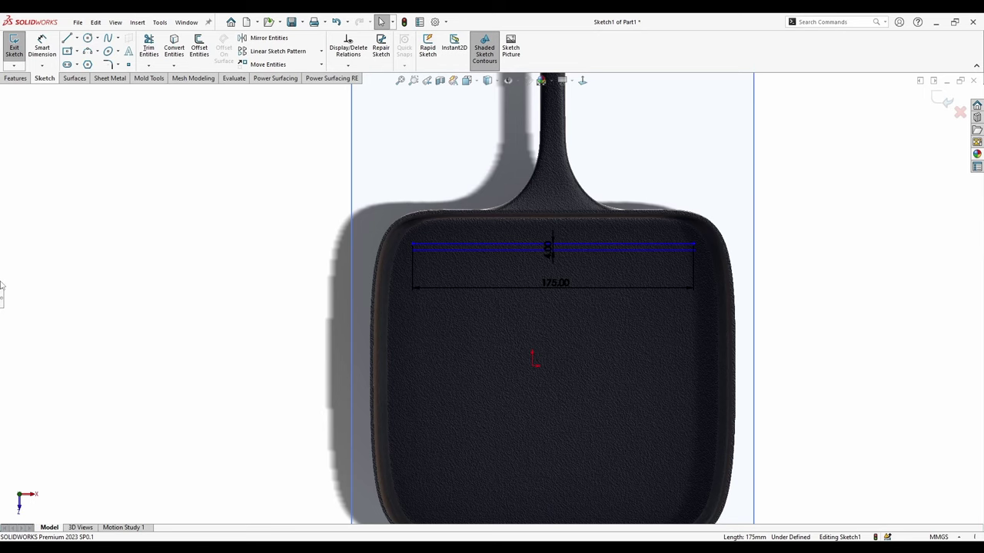
left_click(3, 300)
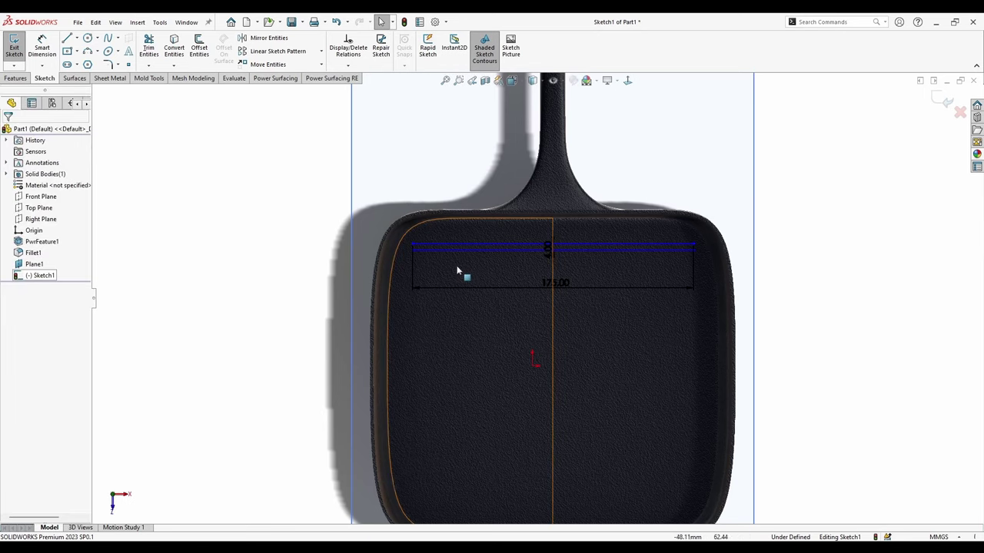
scroll(562, 255, "down", 2)
key("ctrl+z")
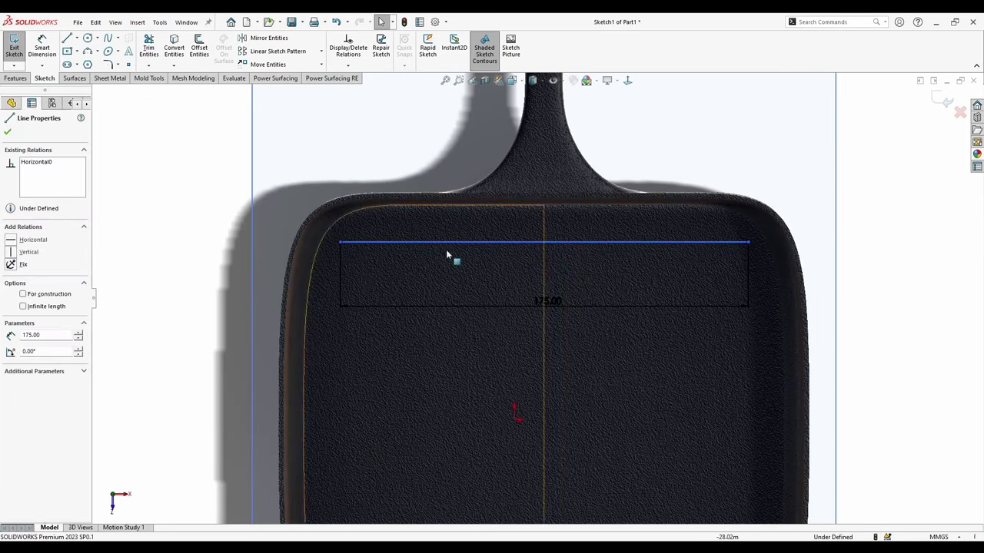
Offset the 175 mm line 4 mm toward the pan's centre with arc-capped ends to form a closed slot.
left_click(199, 54)
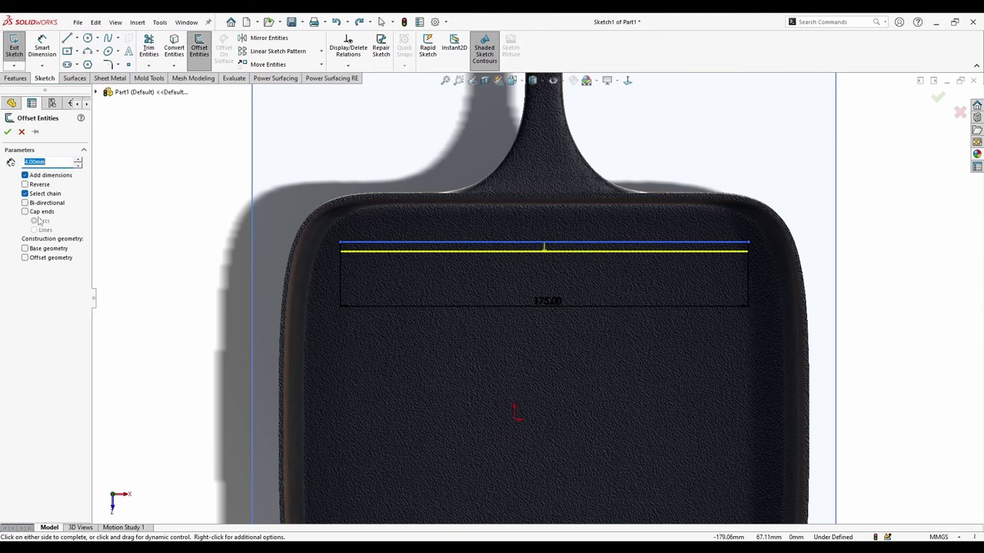
left_click(8, 132)
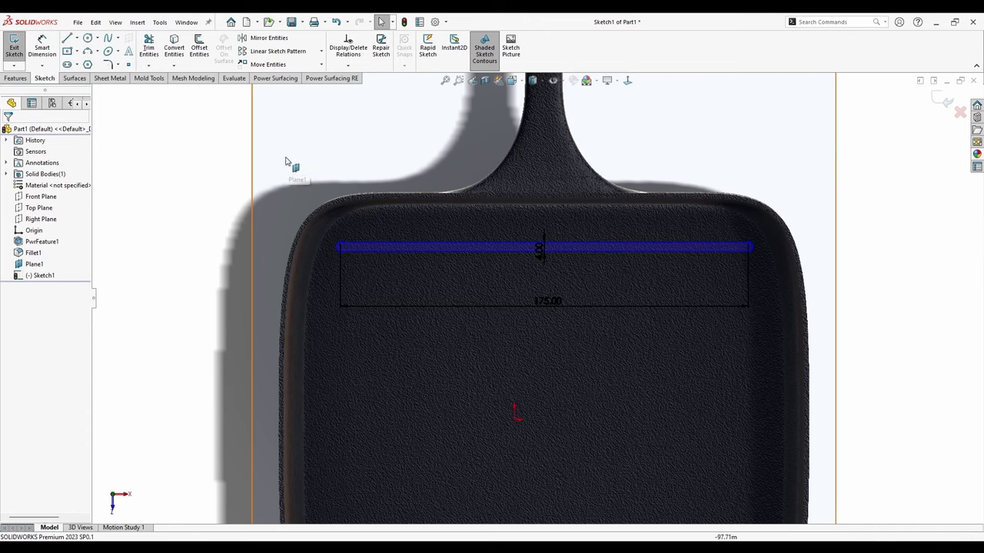
Start a linear sketch pattern of the slot, selecting its two long lines and both end arcs.
left_click(276, 51)
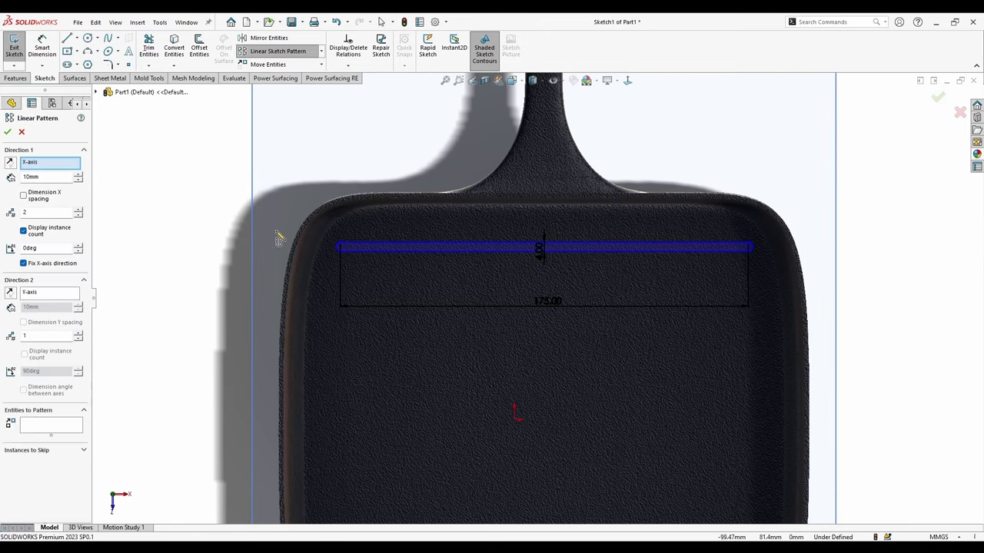
scroll(458, 299, "up", 3)
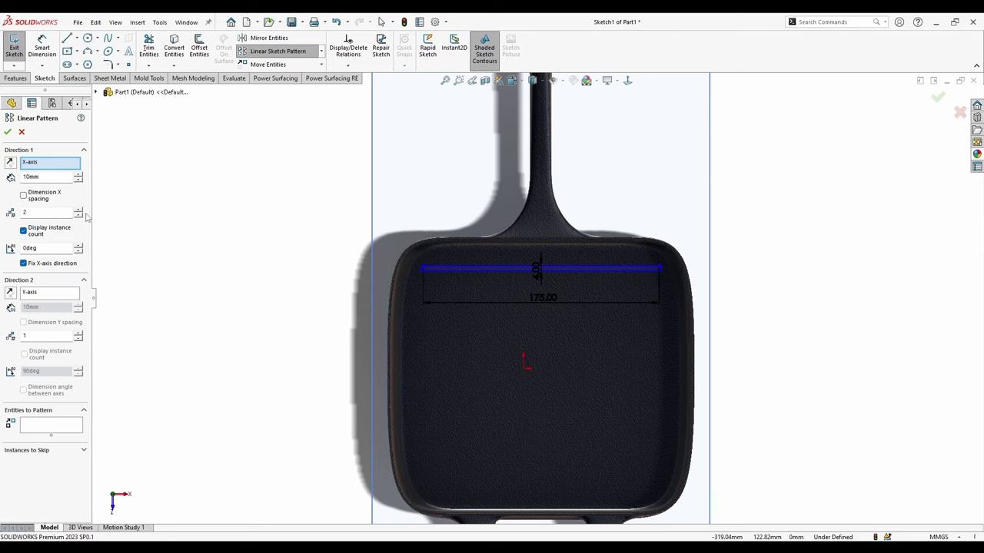
left_click(54, 431)
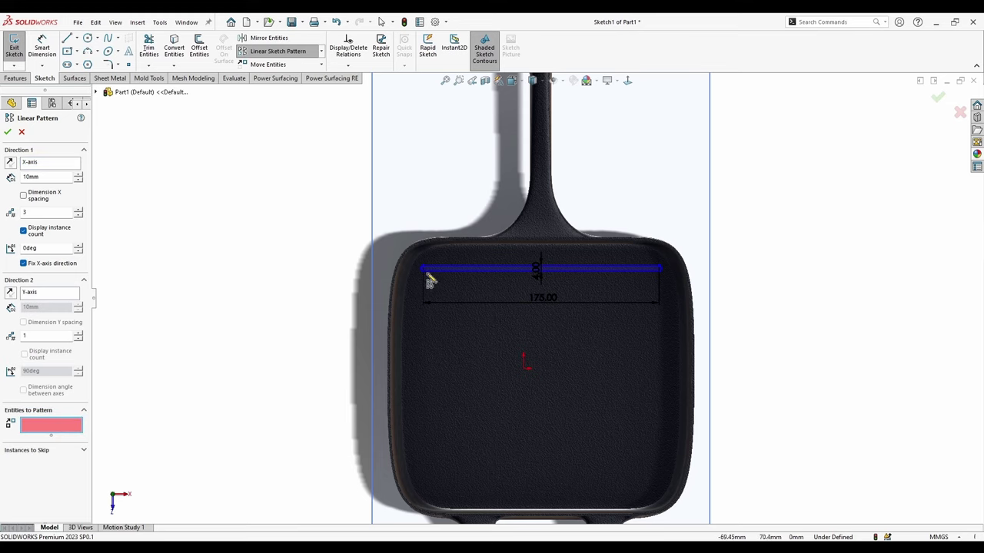
left_click(438, 273)
scroll(437, 277, "down", 3)
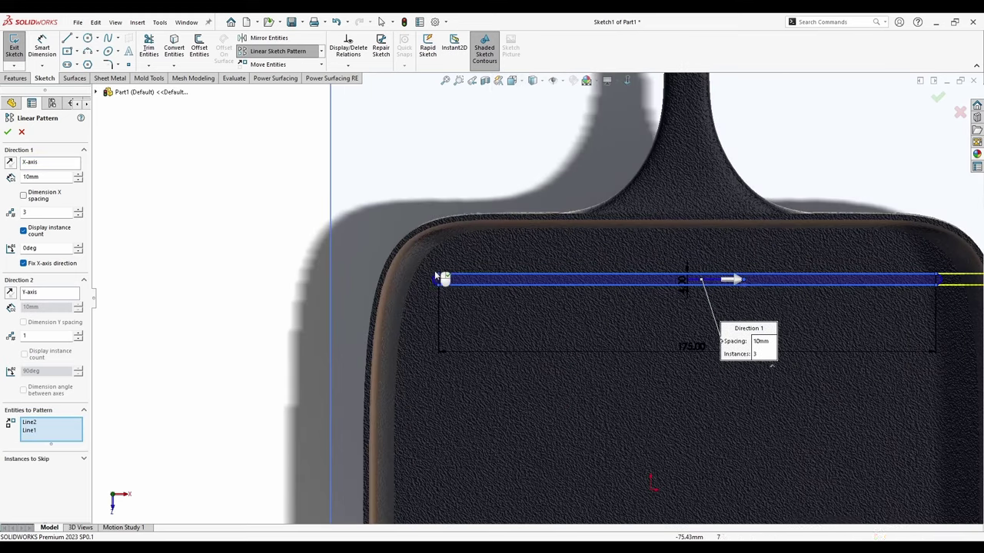
left_click(434, 281)
scroll(435, 282, "up", 3)
scroll(834, 289, "down", 4)
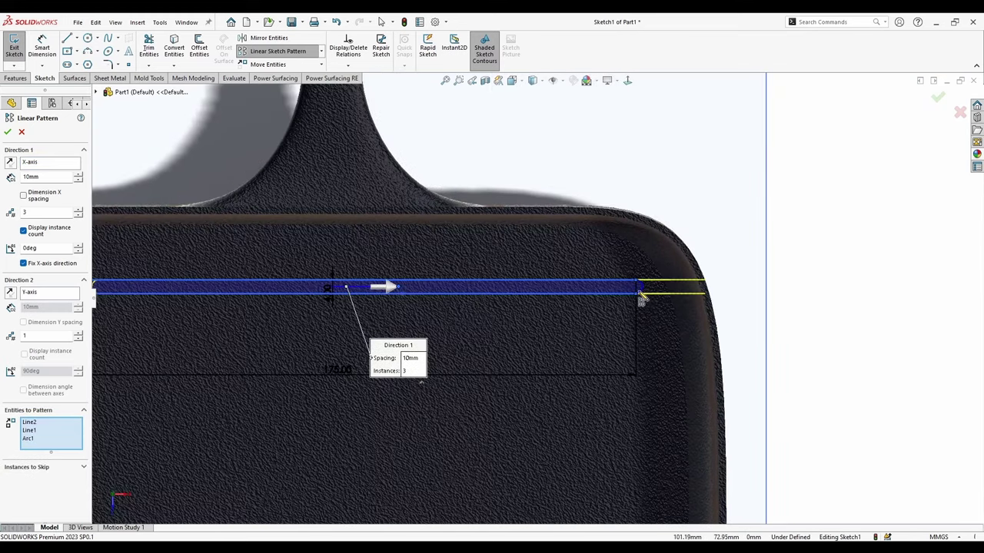
left_click(644, 292)
scroll(456, 339, "up", 5)
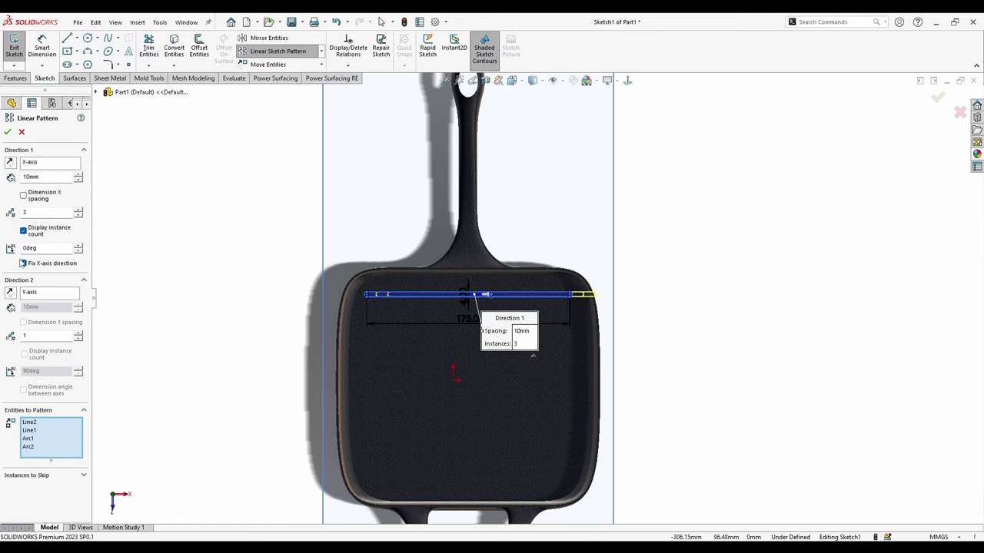
Set the pattern to 1 instance along X and 11 along Y, reversed to run across the pan floor away from the long handle.
left_click(79, 217)
left_click(79, 217)
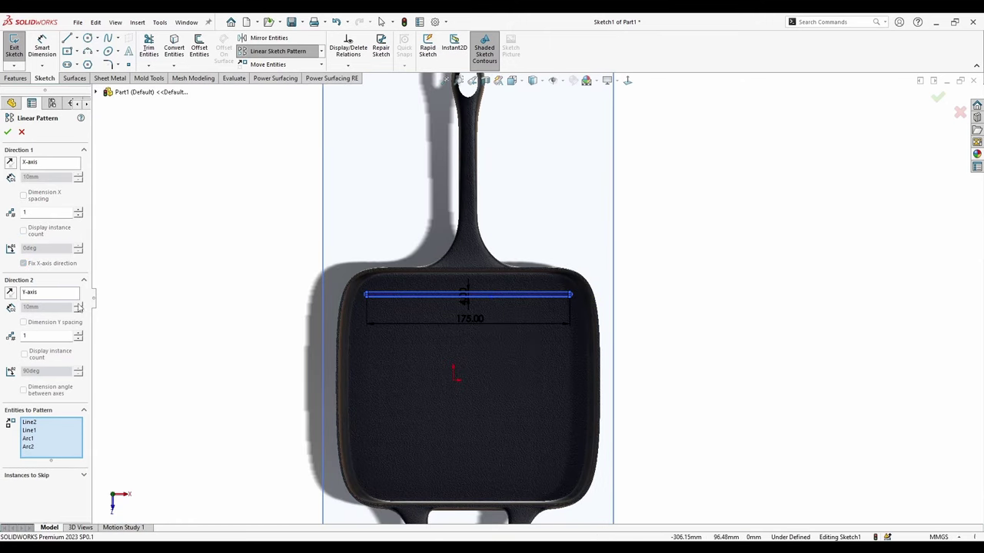
left_click(78, 334)
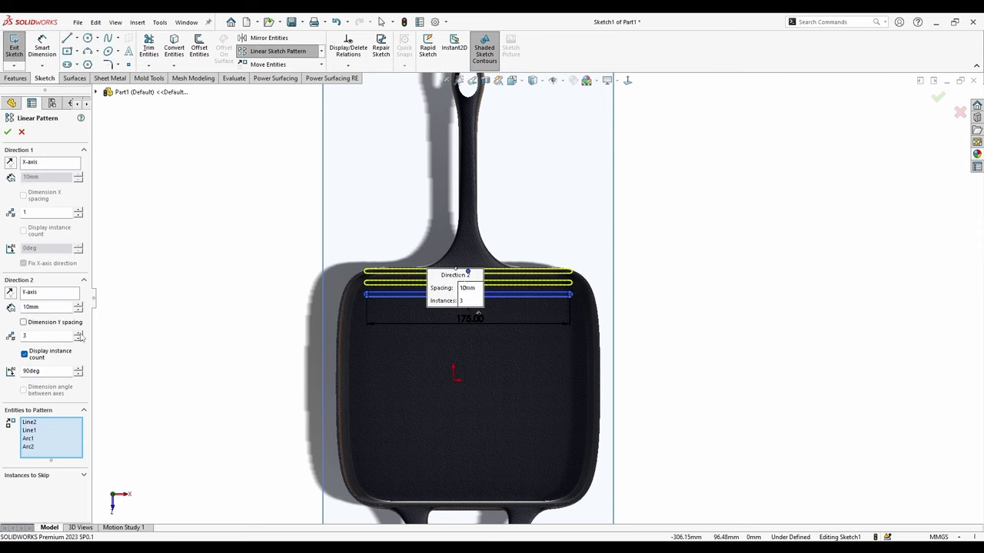
left_click(11, 307)
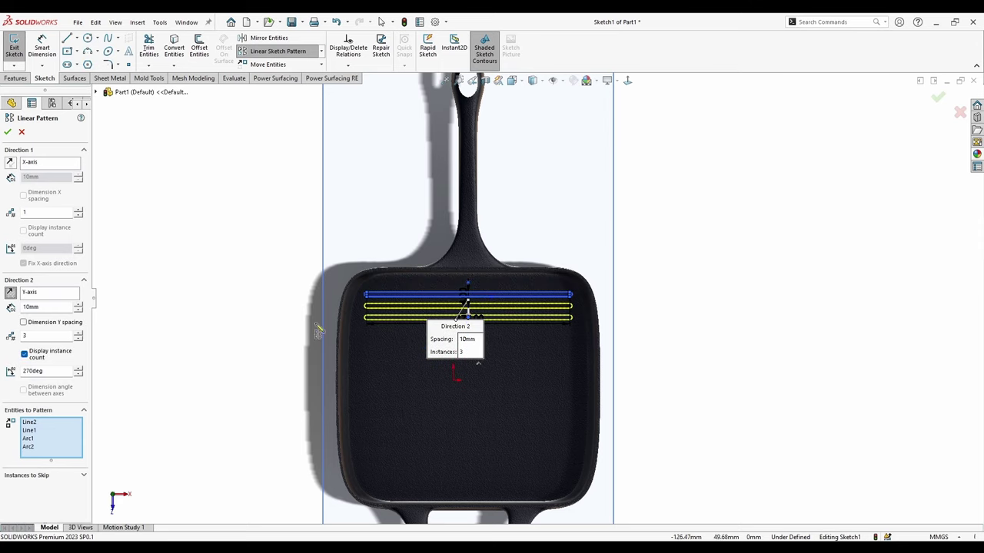
left_click(79, 334)
left_click(79, 333)
left_click(79, 334)
left_click(79, 334)
left_click(79, 333)
left_click(79, 334)
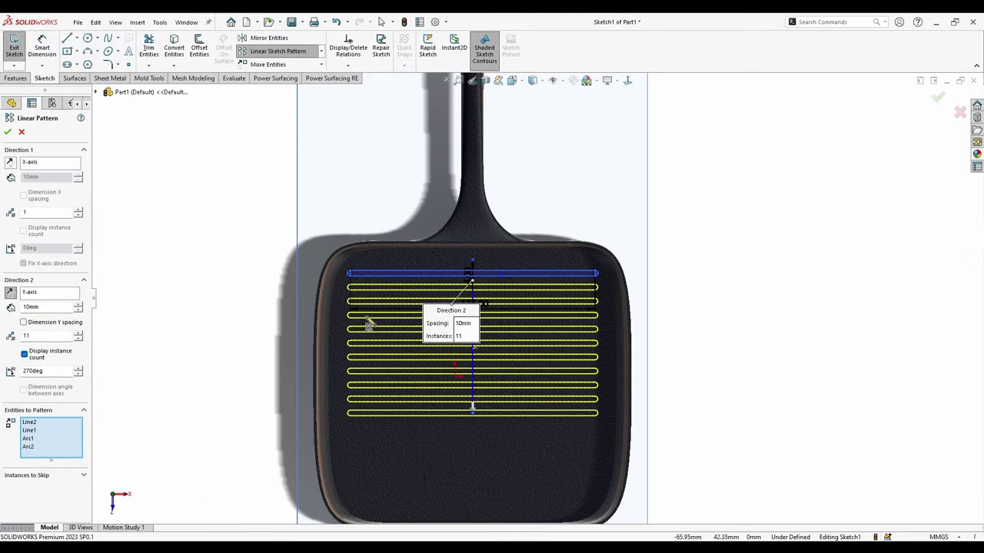
Try a 15 mm Y spacing for the patterned slots and check their coverage of the pan floor.
scroll(339, 323, "down", 1)
left_click_drag(43, 308, 4, 302)
type("15")
key("Return")
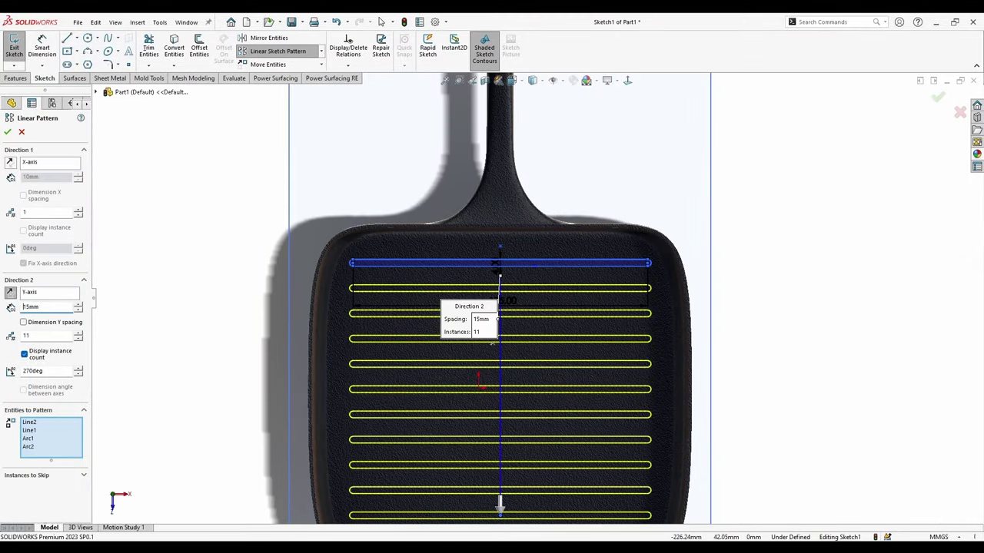
scroll(523, 298, "up", 1)
scroll(524, 298, "down", 1)
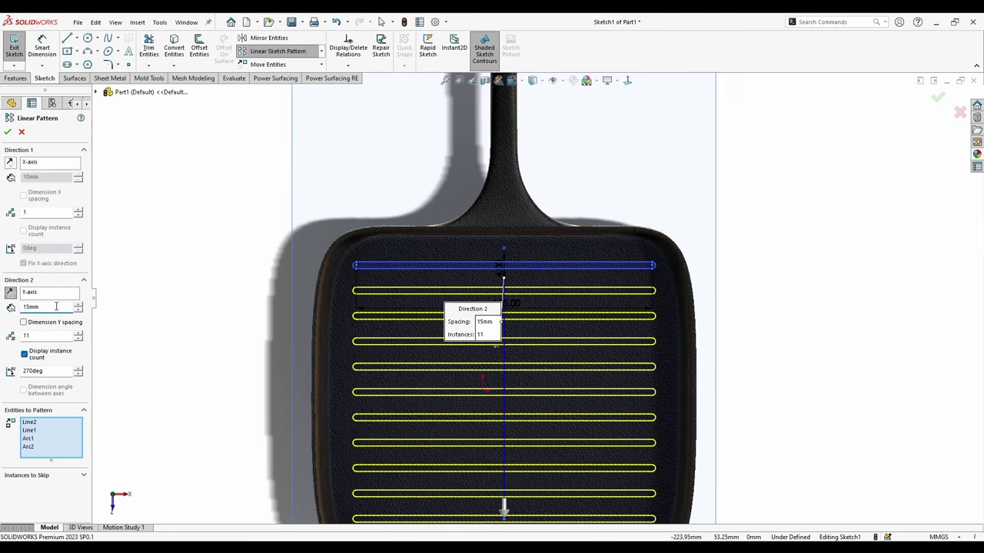
scroll(627, 339, "up", 2)
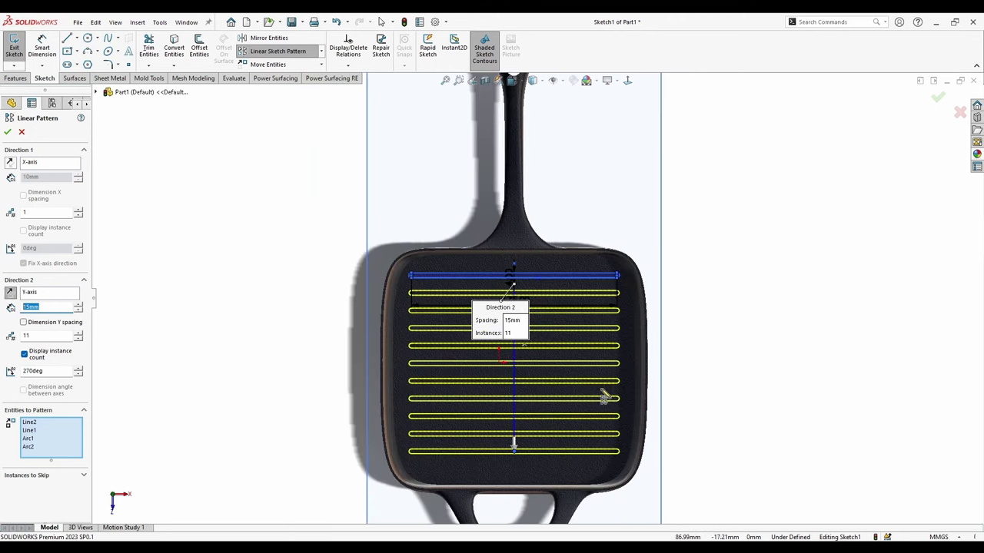
Set the slot pattern to 12 instances along Y spaced 14 mm apart and complete it.
left_click(79, 334)
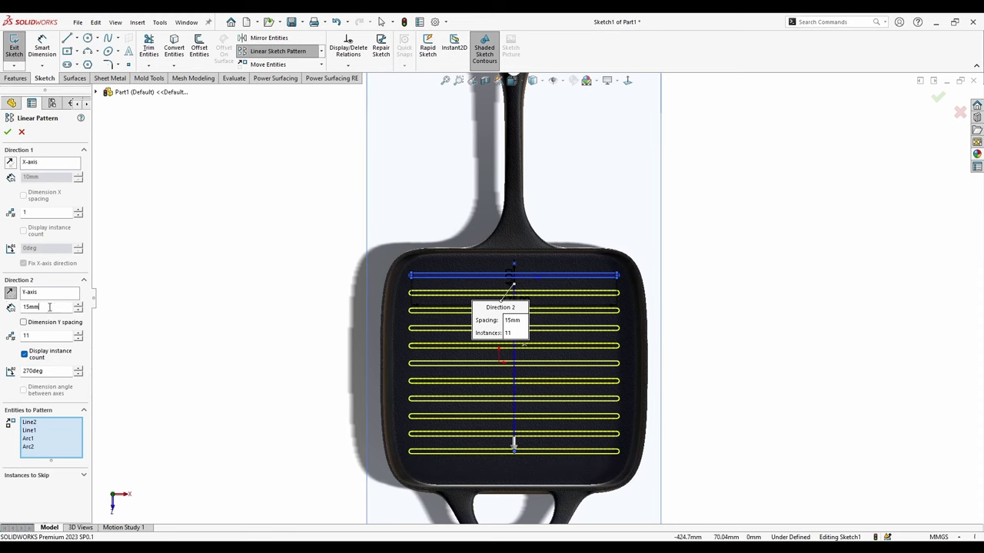
key("Return")
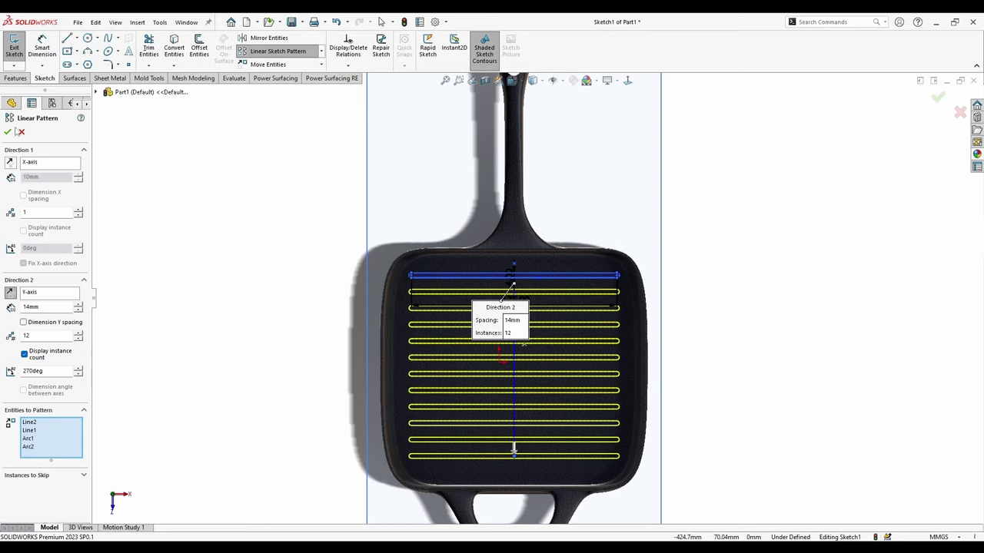
left_click(8, 133)
Try to extrude the slot sketch with the Up To Body end condition, using the pan body as the limit.
left_click(16, 78)
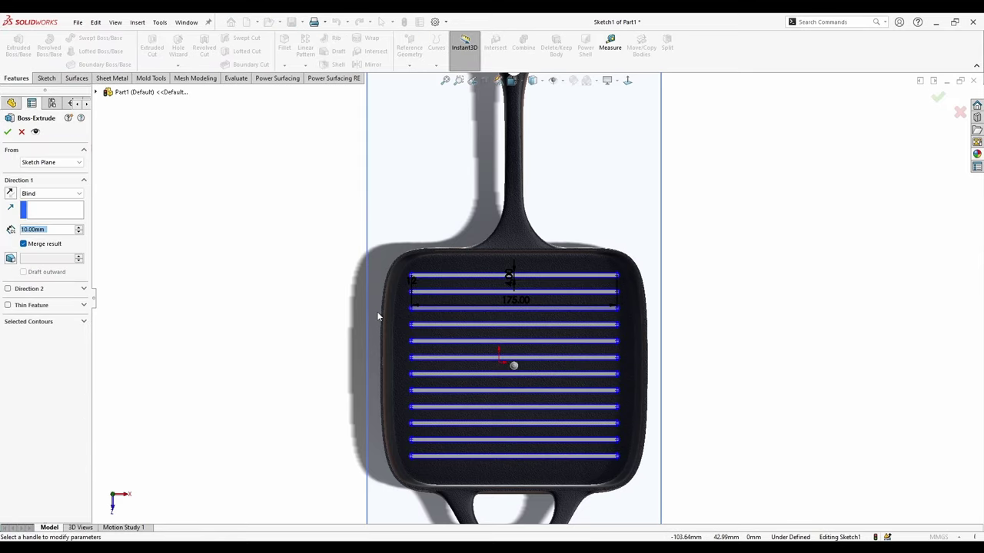
middle_click_drag(450, 207, 411, 63)
scroll(477, 281, "down", 4)
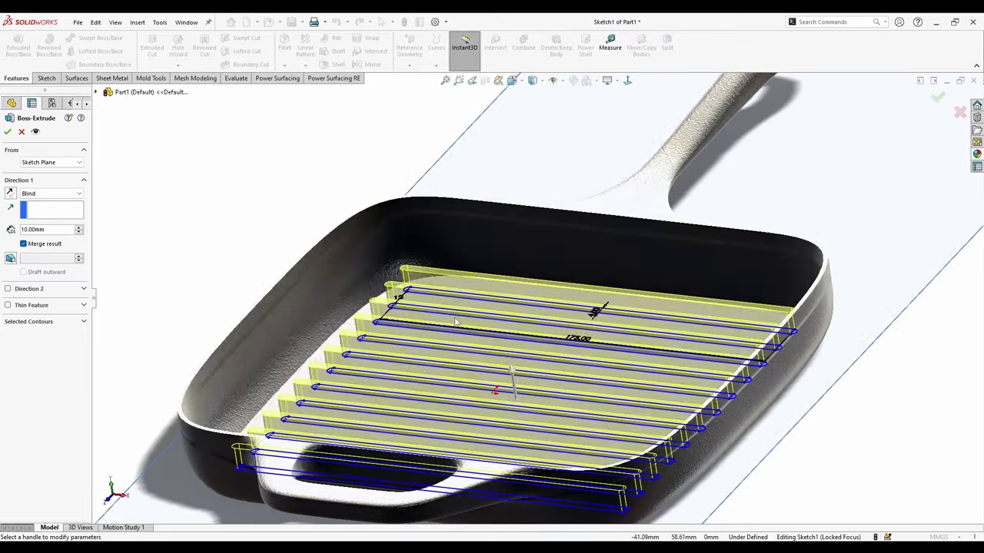
left_click(11, 193)
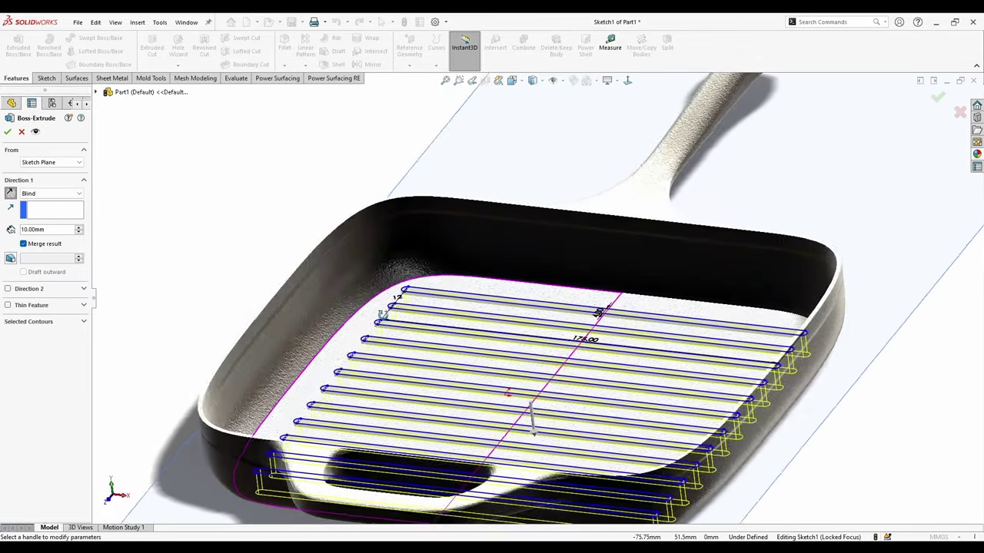
left_click(48, 194)
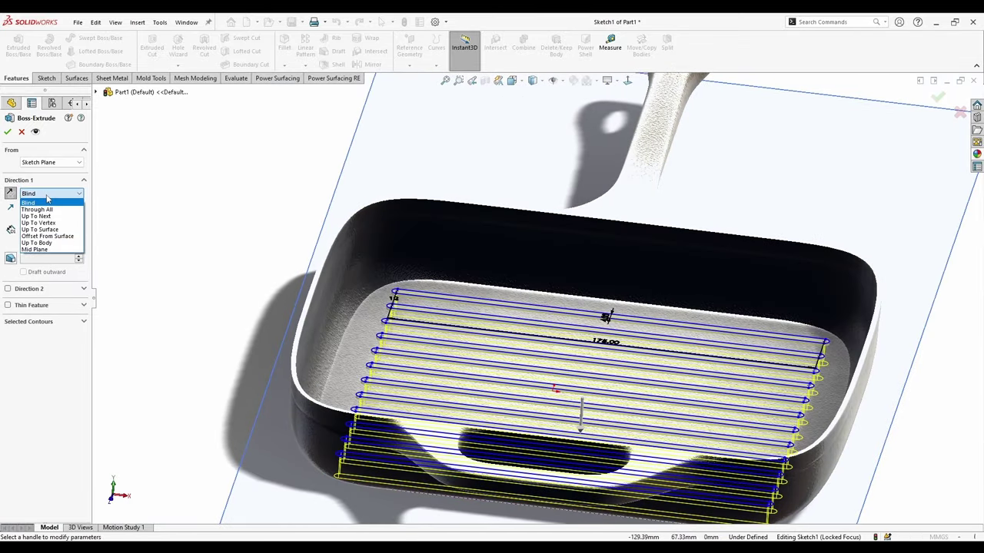
left_click(58, 243)
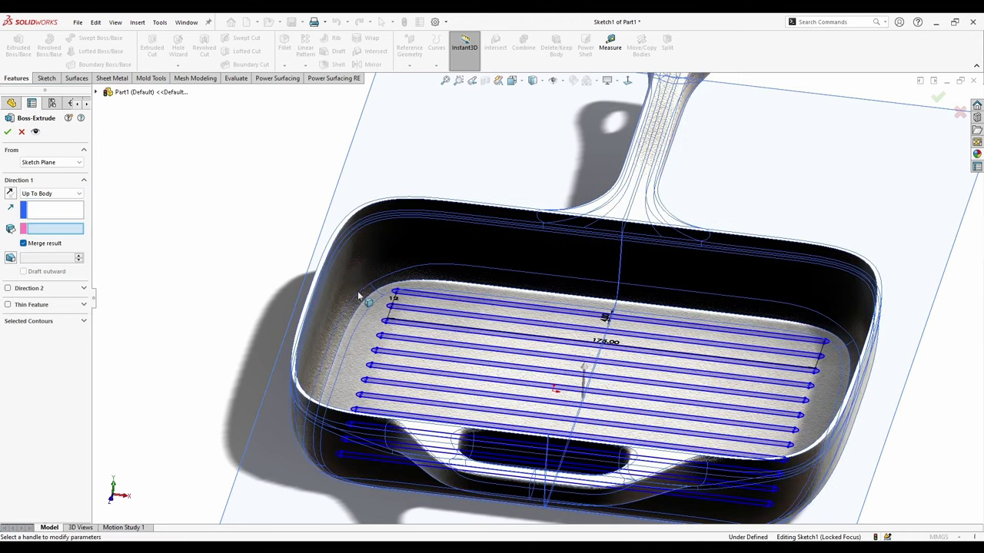
left_click(361, 304)
middle_click_drag(424, 421, 449, 392, "ctrl")
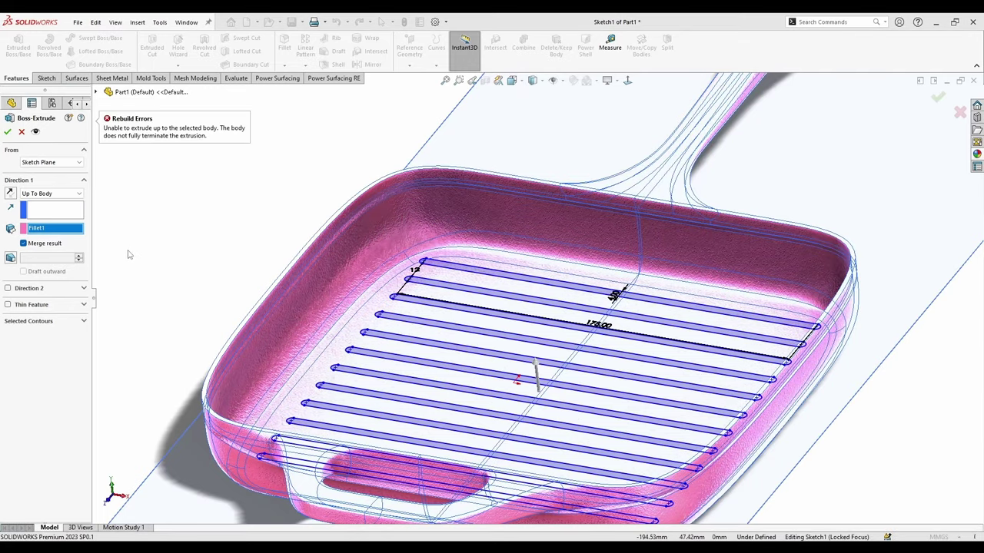
Examine the slot profiles and their rounded ends against the pan's floor and inner walls from several angles.
middle_click_drag(131, 256, 226, 268)
scroll(450, 329, "down", 4)
middle_click_drag(451, 329, 499, 314)
scroll(338, 296, "down", 4)
middle_click_drag(315, 188, 347, 312)
scroll(544, 252, "up", 4)
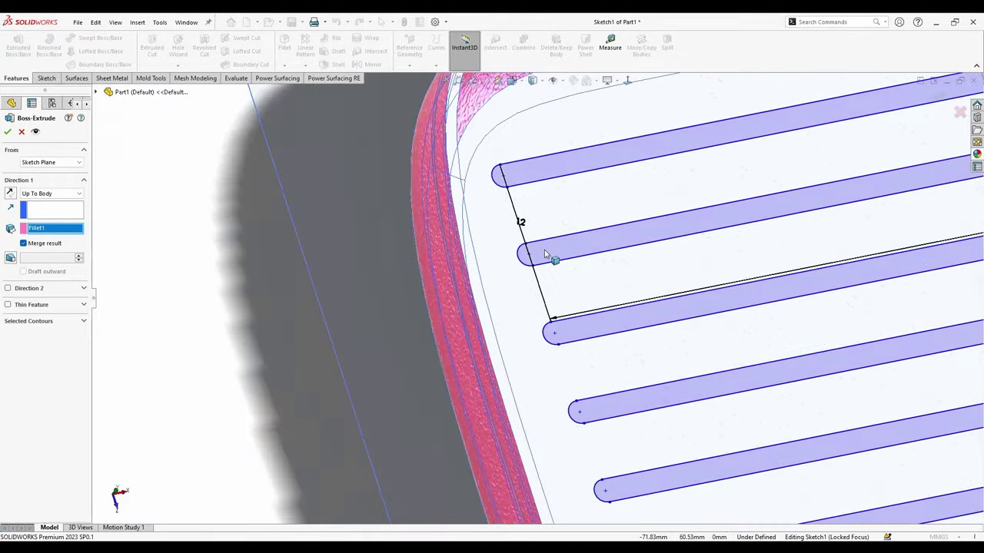
middle_click_drag(547, 253, 530, 415)
scroll(585, 307, "up", 3)
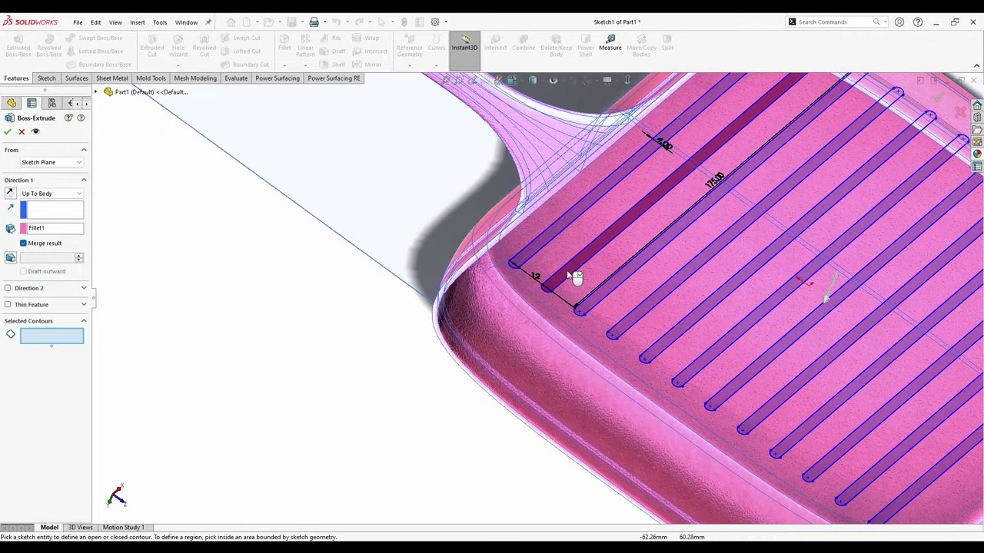
Select the first five slot regions at the long-handle end as contours for the boss extrusion.
left_click(570, 269)
left_click(544, 239)
left_click(630, 267)
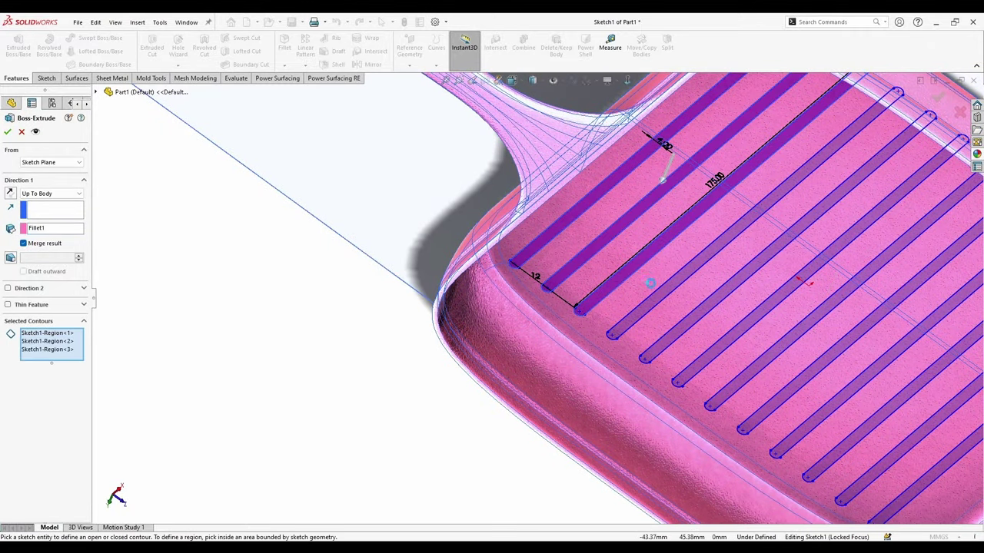
left_click(656, 298)
left_click(679, 327)
Try the Up To Surface end condition for the slot extrusion, using the pan's floor face as the limit.
left_click(55, 196)
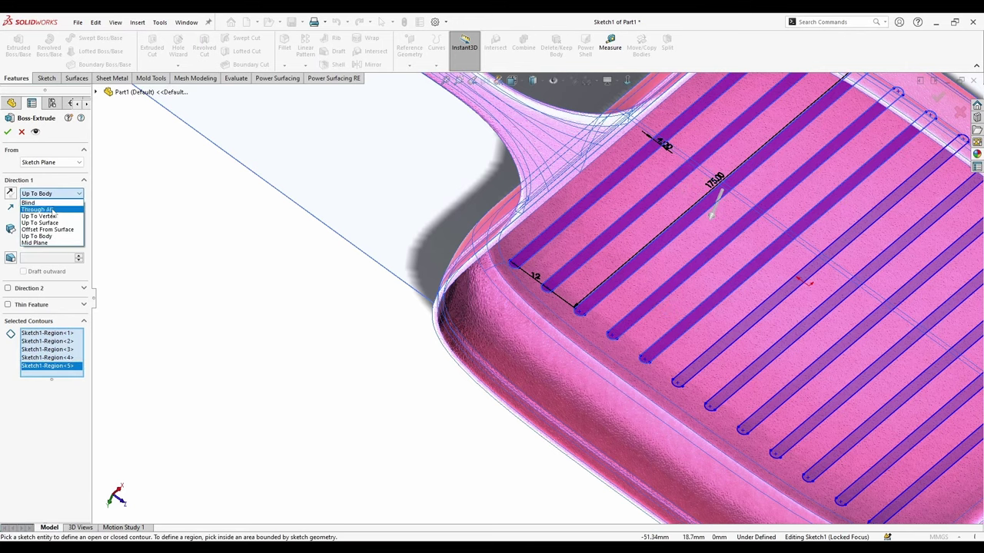
left_click(53, 223)
left_click(592, 285)
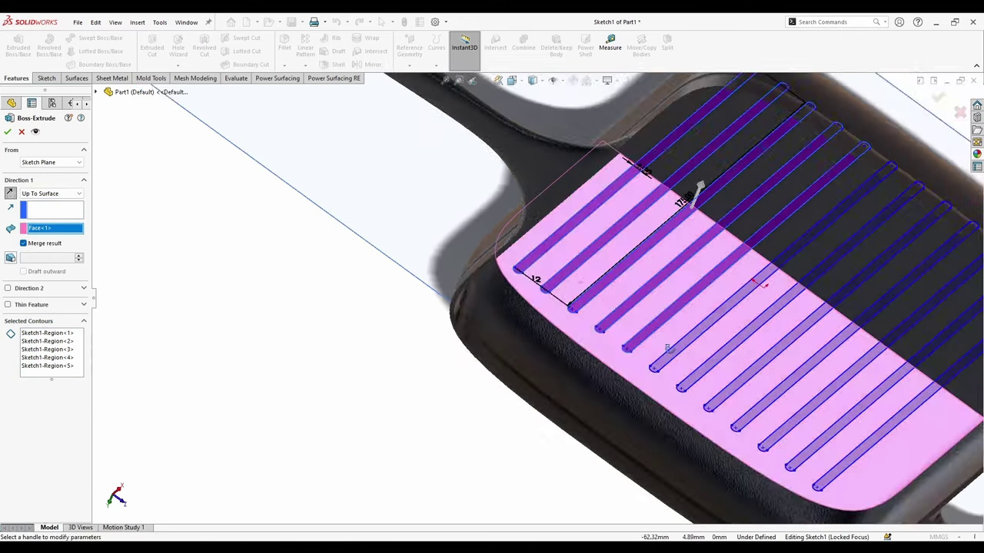
middle_click_drag(727, 191, 736, 228, "ctrl")
scroll(730, 232, "up", 1)
middle_click_drag(730, 232, 722, 165)
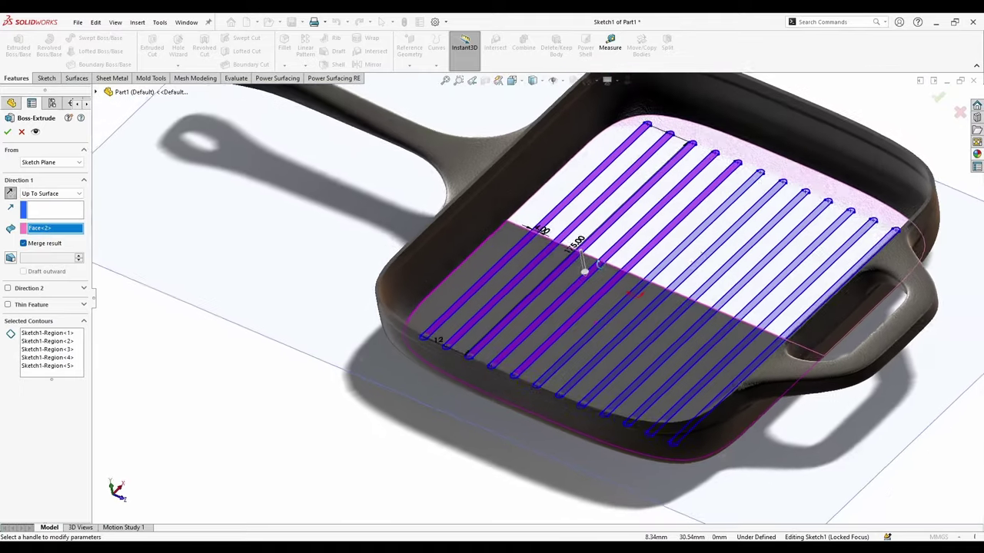
Add the next five slot profiles toward the loop handle to the extrusion's selected contours.
left_click(30, 203)
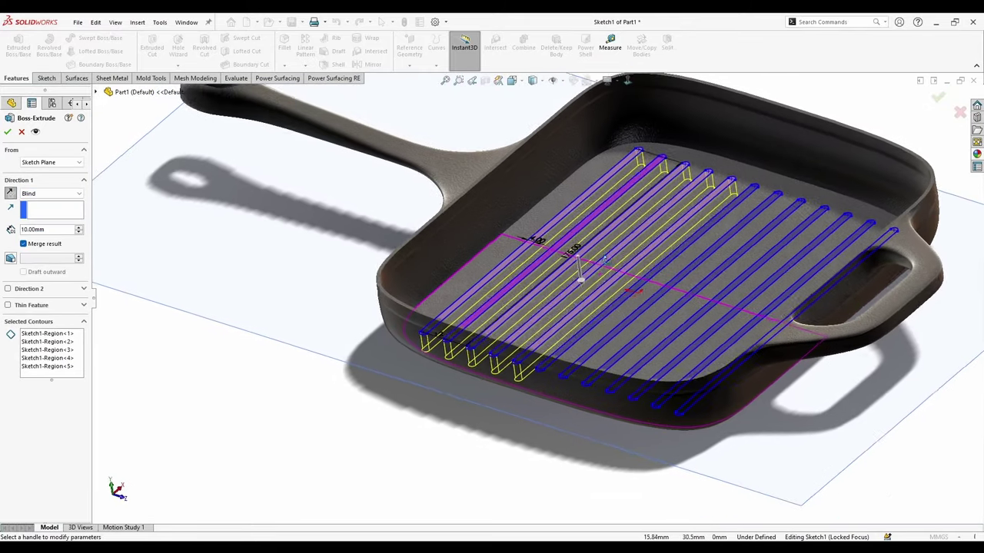
scroll(583, 294, "down", 5)
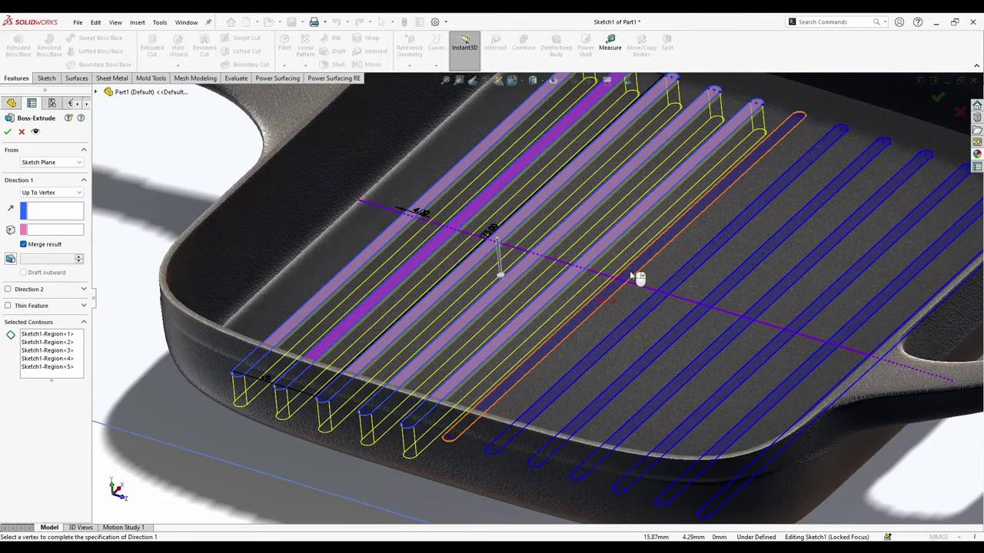
left_click(631, 276)
left_click(666, 292)
left_click(710, 299)
left_click(753, 310)
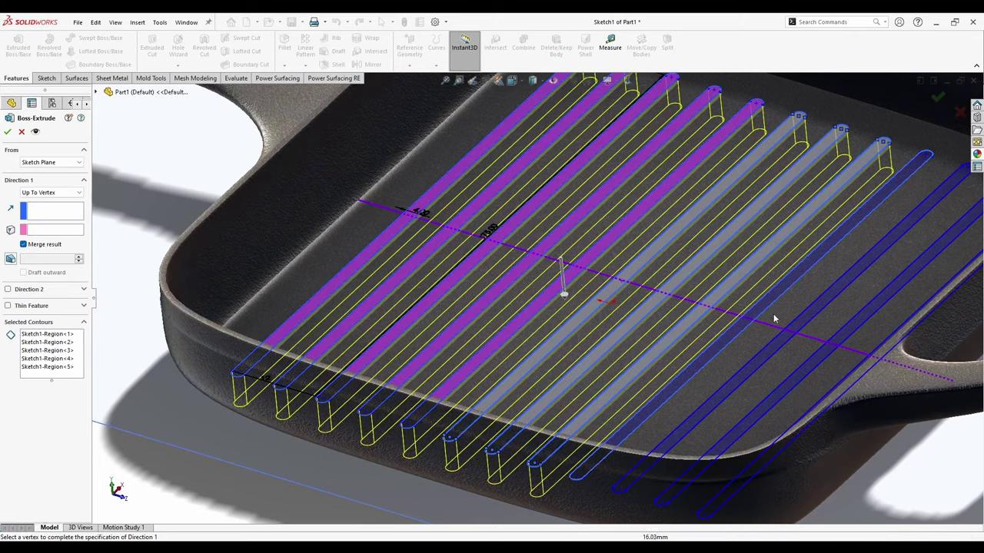
left_click(794, 328)
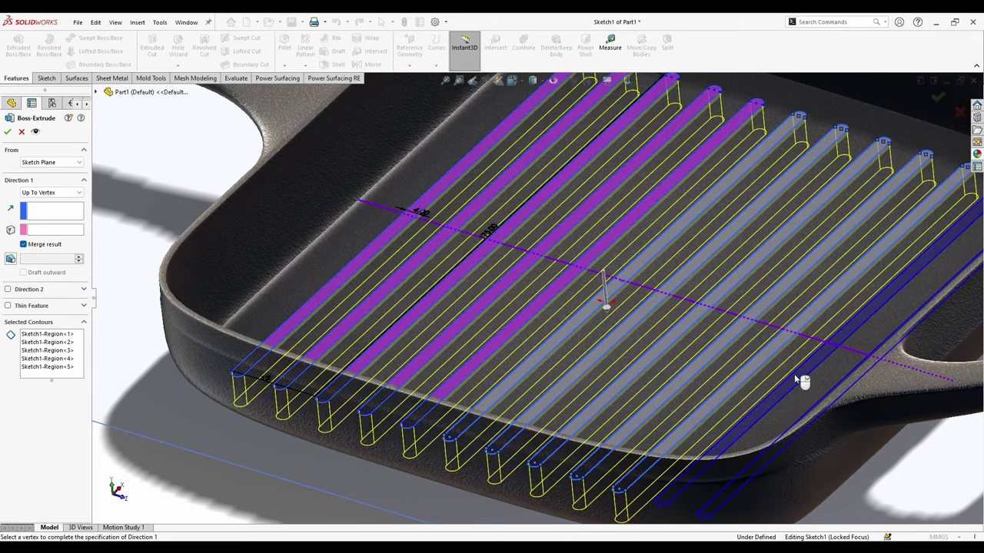
Include the remaining slot profiles and extrude all ribs as a Blind boss 3 mm deep.
middle_click_drag(772, 398, 804, 277)
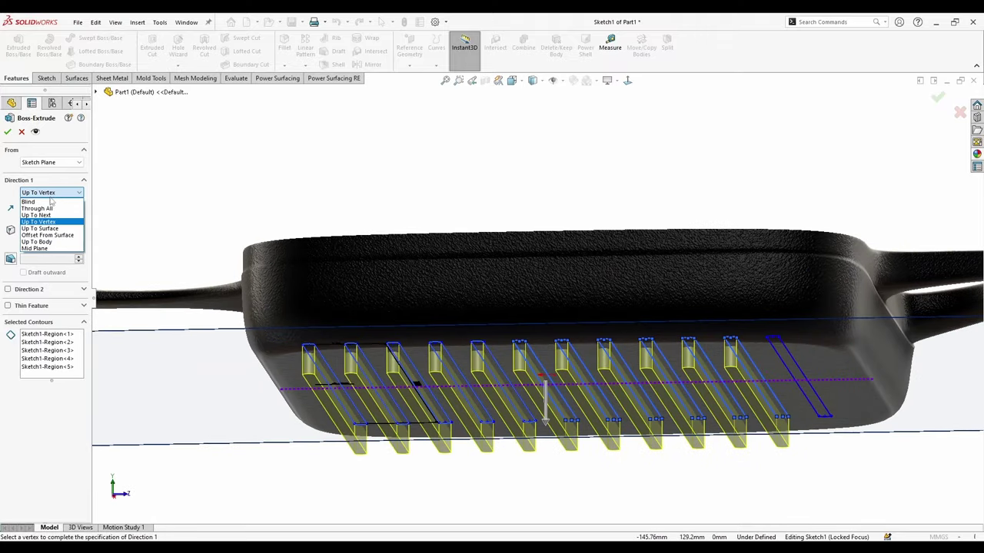
key("Return")
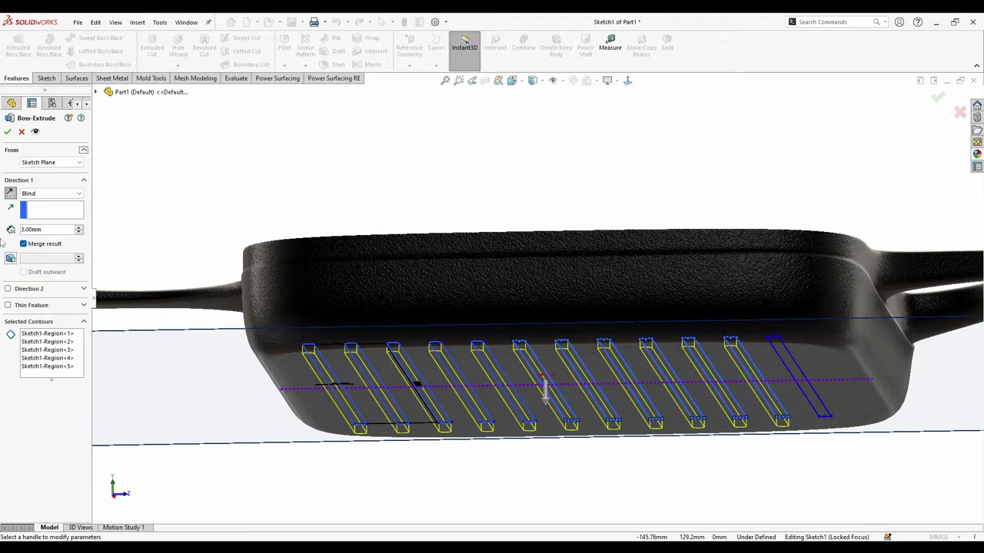
middle_click_drag(391, 350, 377, 330)
scroll(323, 362, "down", 6)
scroll(377, 330, "up", 7)
scroll(492, 296, "down", 4)
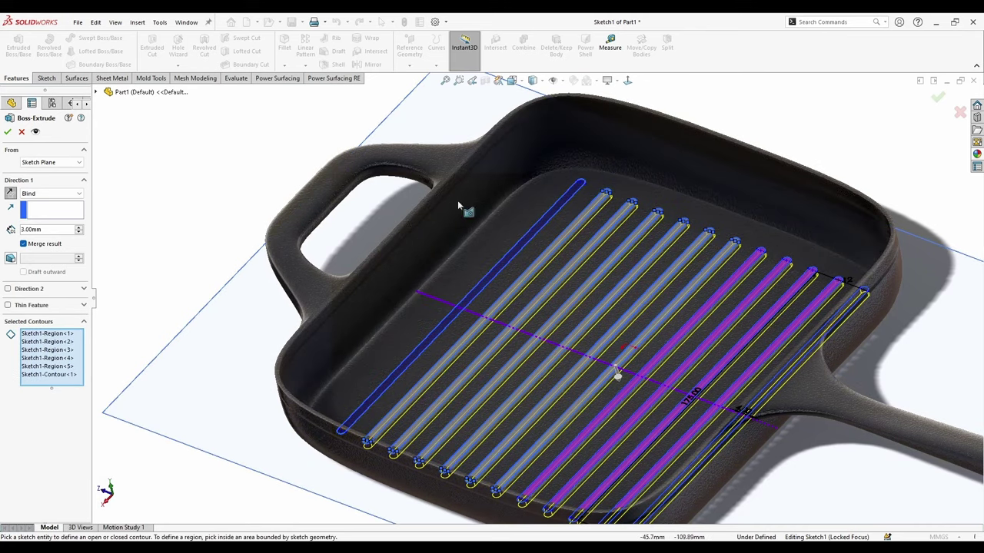
left_click(9, 137)
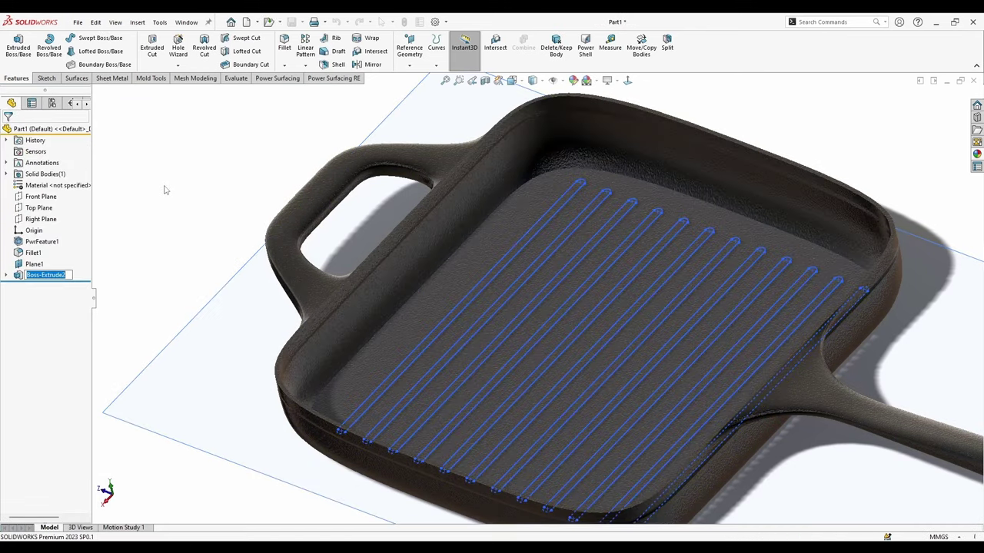
Examine the extruded grill ribs on the pan floor up close and from several angles.
left_click(166, 189)
middle_click_drag(167, 189, 298, 184)
scroll(299, 184, "down", 2)
middle_click_drag(538, 99, 621, 225)
scroll(532, 201, "down", 4)
scroll(580, 278, "up", 4)
scroll(623, 297, "up", 2)
scroll(641, 310, "up", 3)
scroll(534, 276, "down", 3)
middle_click_drag(534, 276, 542, 240)
scroll(542, 237, "up", 3)
scroll(545, 236, "down", 1)
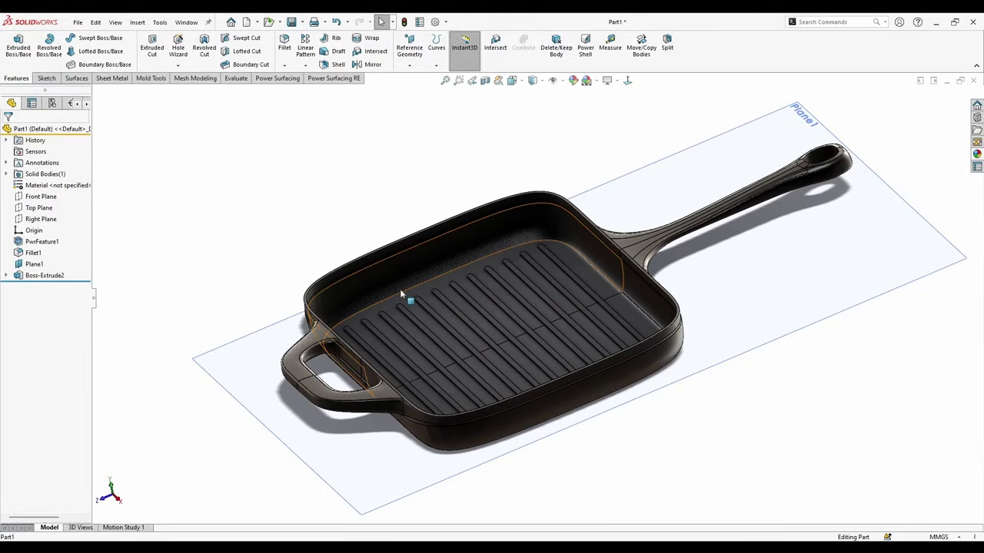
scroll(550, 300, "down", 2)
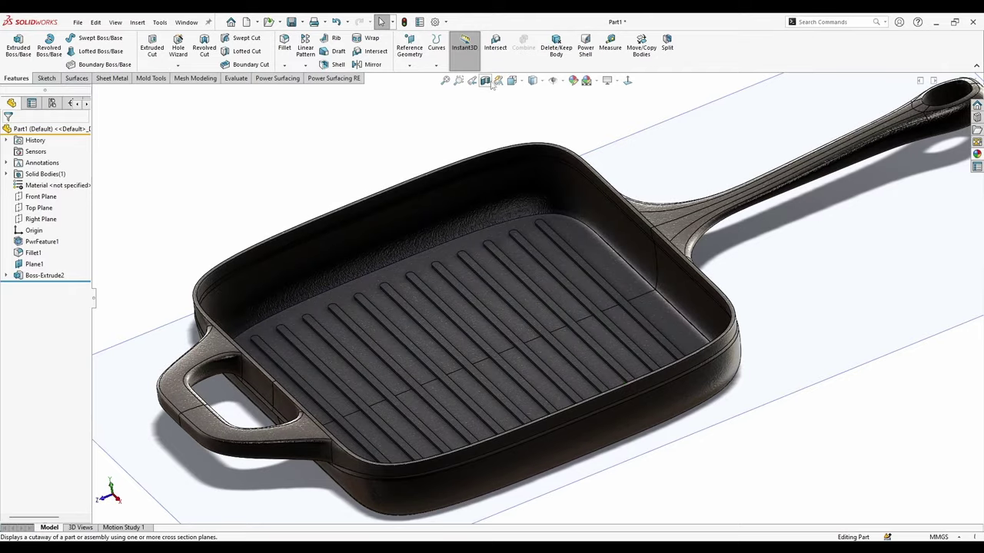
Examine the ribs and pan wall in a section view from the Front Plane, rotated to cut lengthwise through both handles.
left_click(485, 82)
middle_click_drag(552, 366, 567, 317)
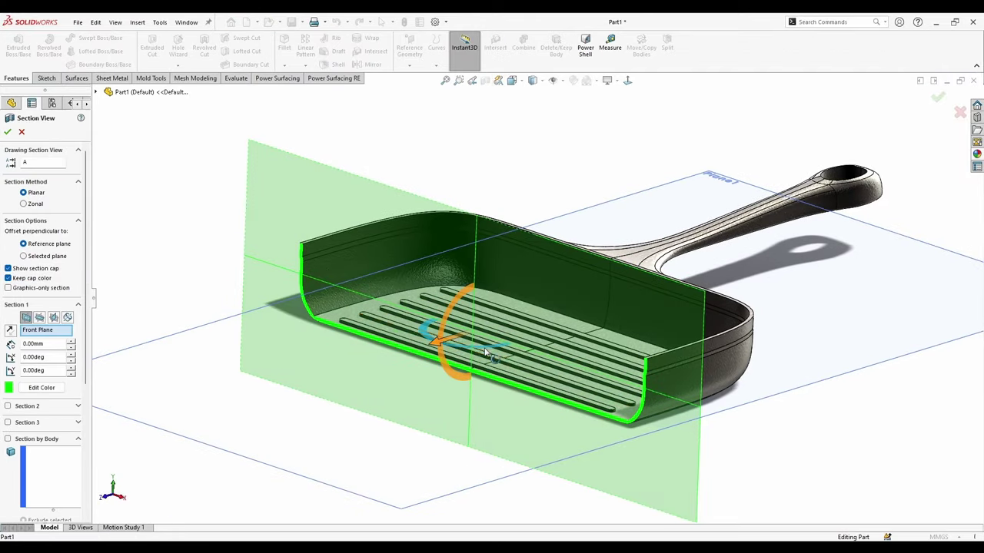
left_click_drag(491, 349, 555, 320)
scroll(452, 360, "down", 4)
middle_click_drag(449, 351, 499, 411)
scroll(466, 380, "up", 5)
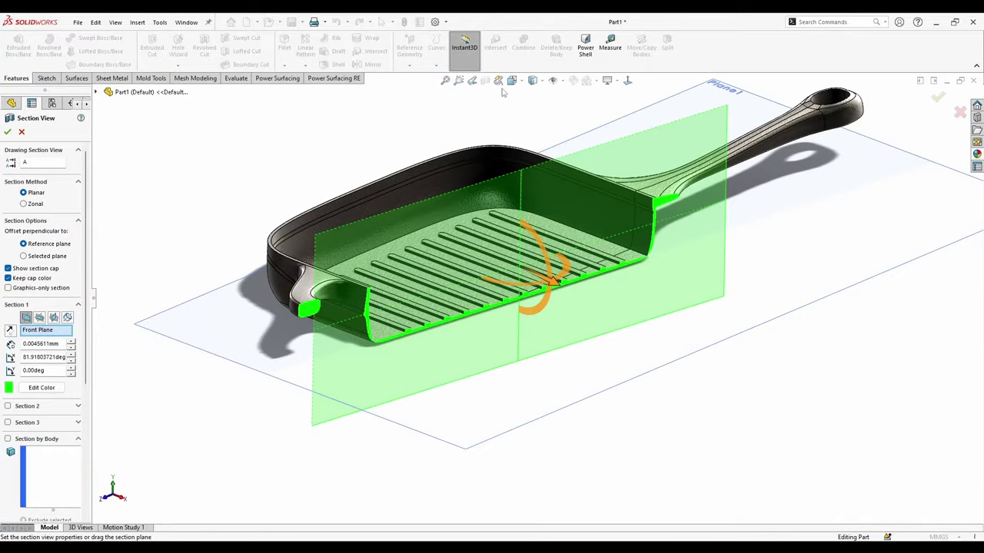
left_click(22, 132)
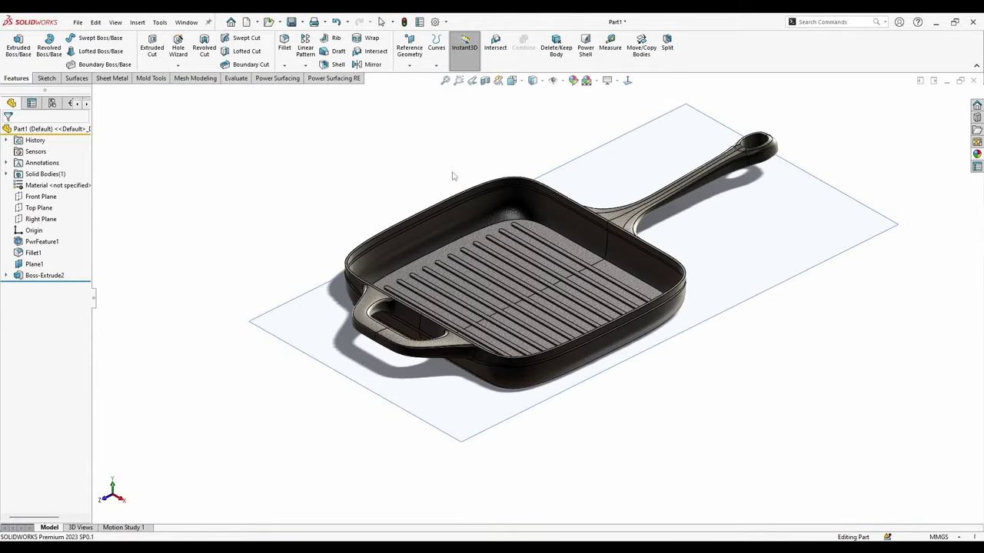
Hide the reference plane so that only the grill pan is displayed.
scroll(617, 125, "down", 3)
scroll(617, 125, "up", 2)
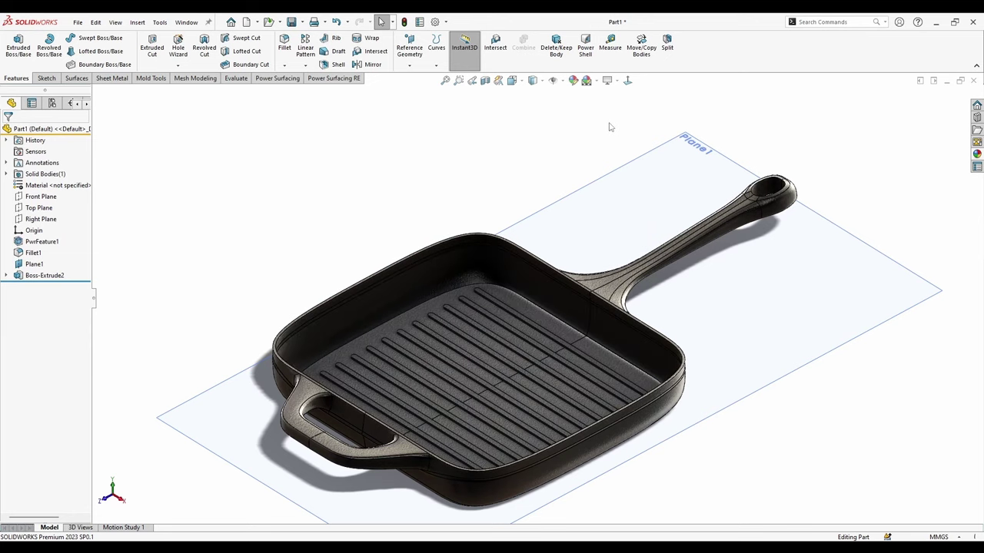
scroll(592, 331, "up", 1)
scroll(577, 433, "down", 2)
middle_click_drag(577, 433, 582, 451)
scroll(674, 358, "up", 1)
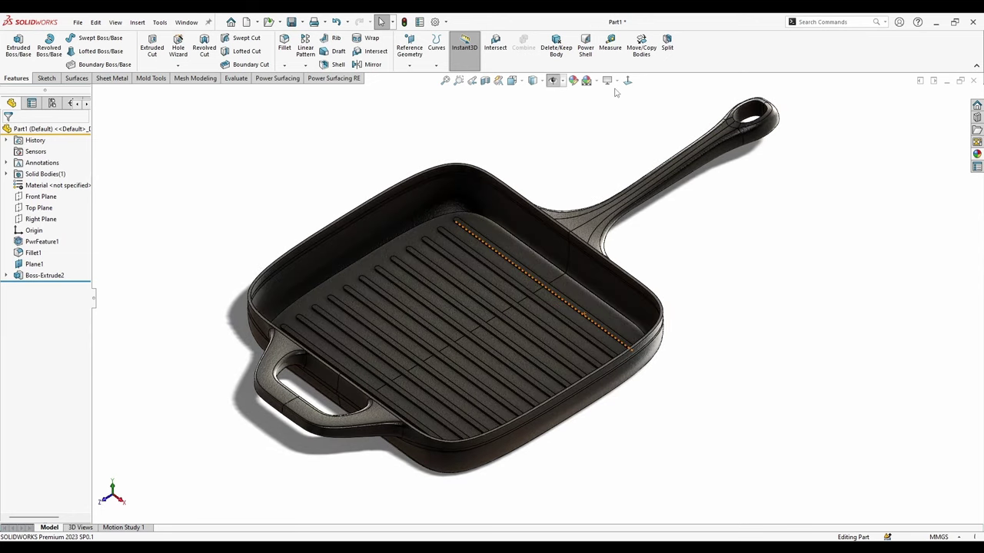
Turn on the perspective display and reduce its observer position for a stronger perspective effect.
left_click(615, 123)
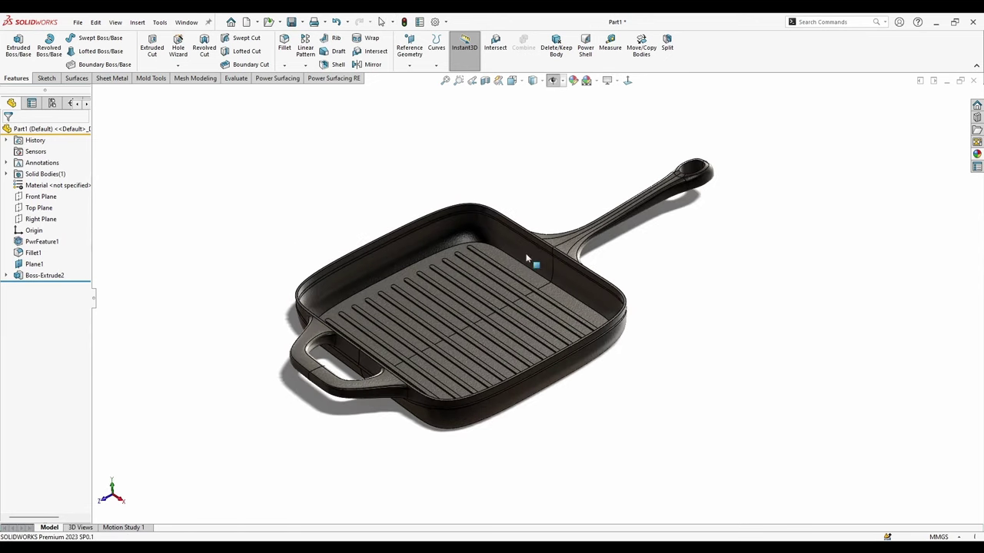
left_click(116, 23)
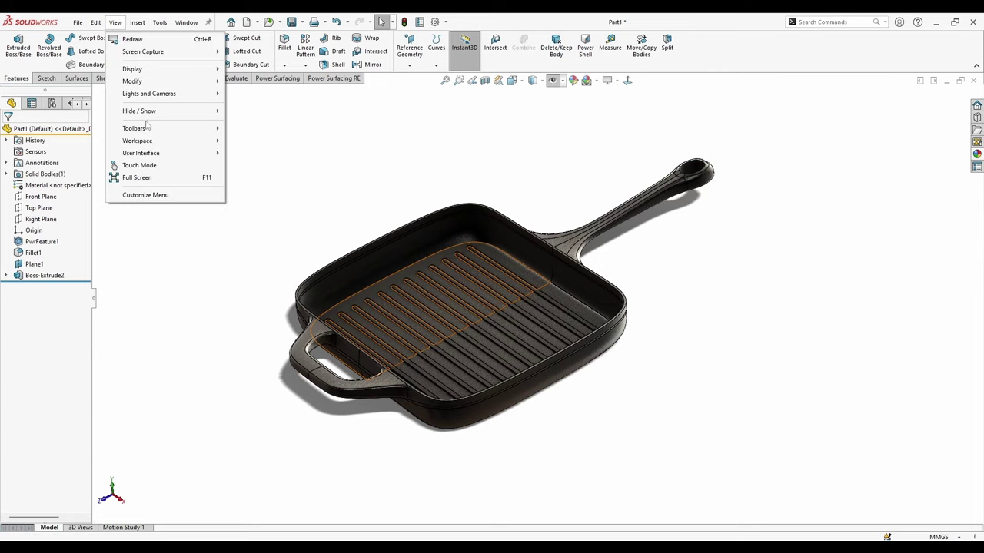
mouse_move(160, 84)
left_click(253, 239)
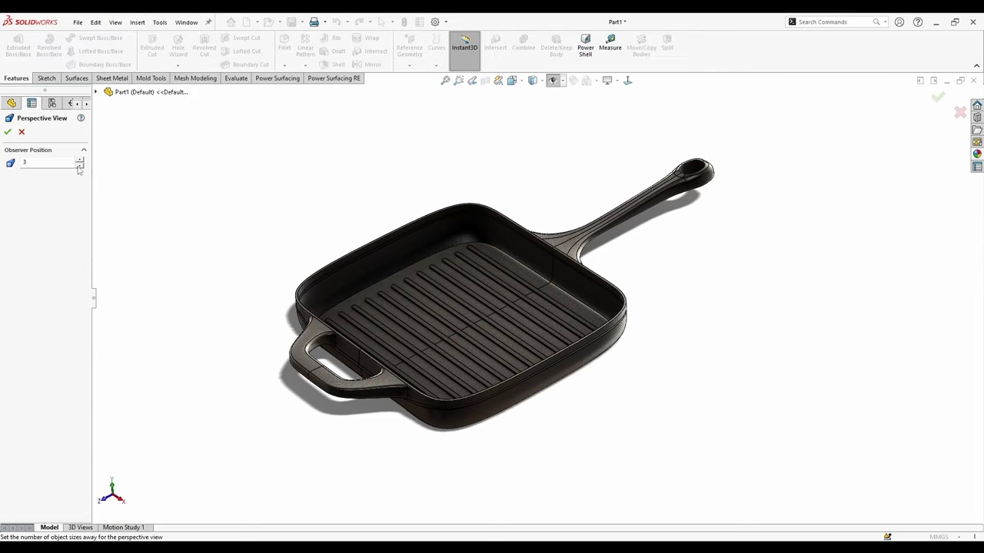
left_click(80, 167)
left_click(80, 166)
left_click(8, 133)
scroll(471, 290, "down", 4)
middle_click_drag(484, 305, 513, 259)
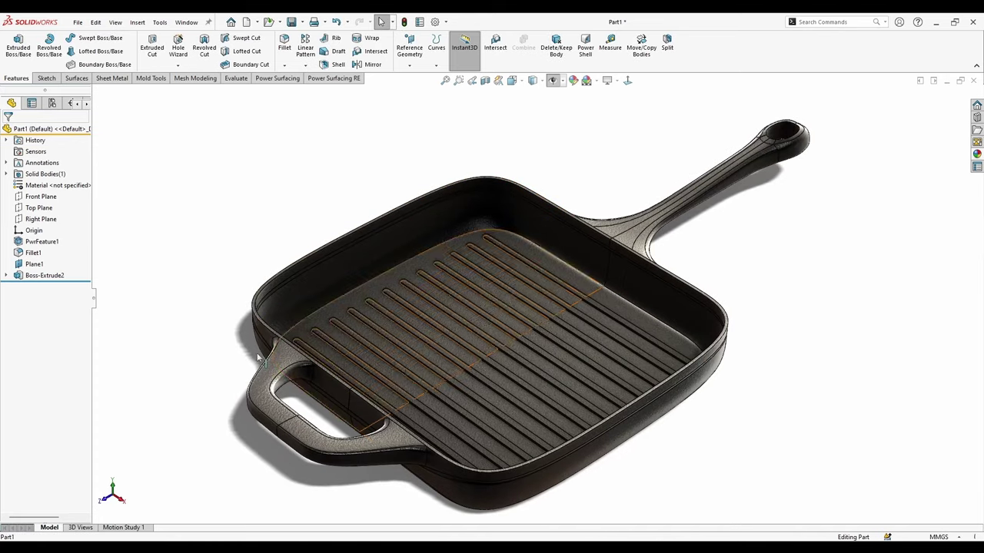
Edit the rib extrusion to add a second direction, Blind, with a depth of 2 mm.
right_click(36, 276)
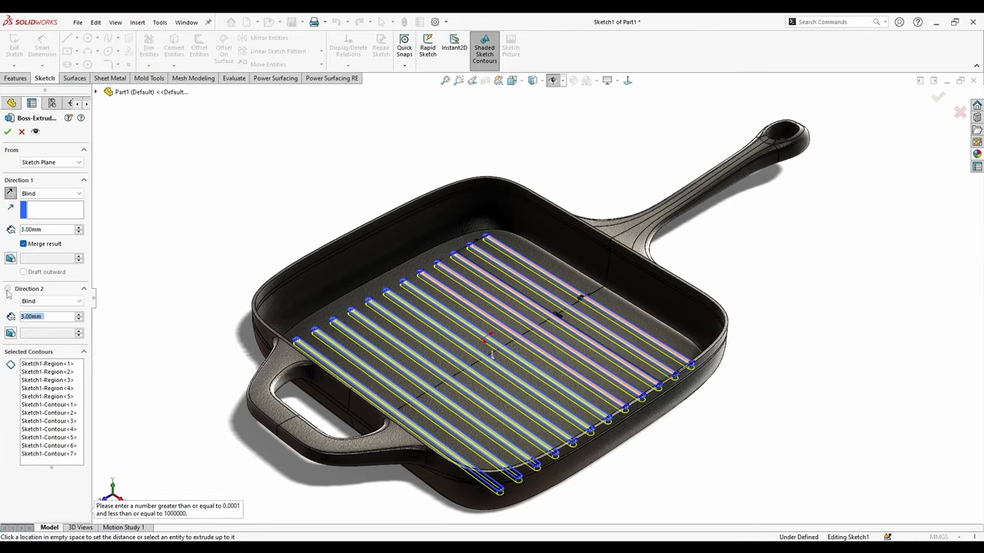
left_click(8, 288)
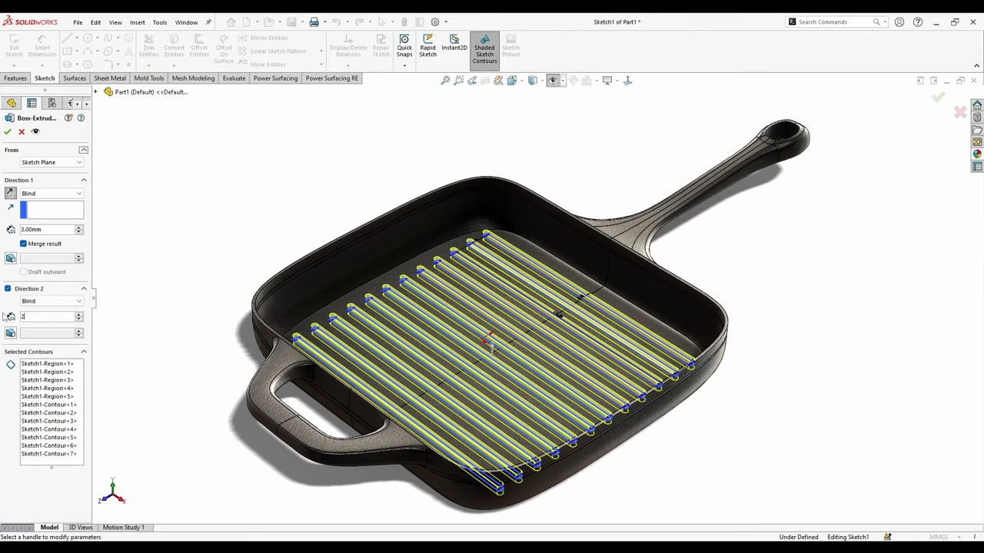
key("Return")
left_click(7, 132)
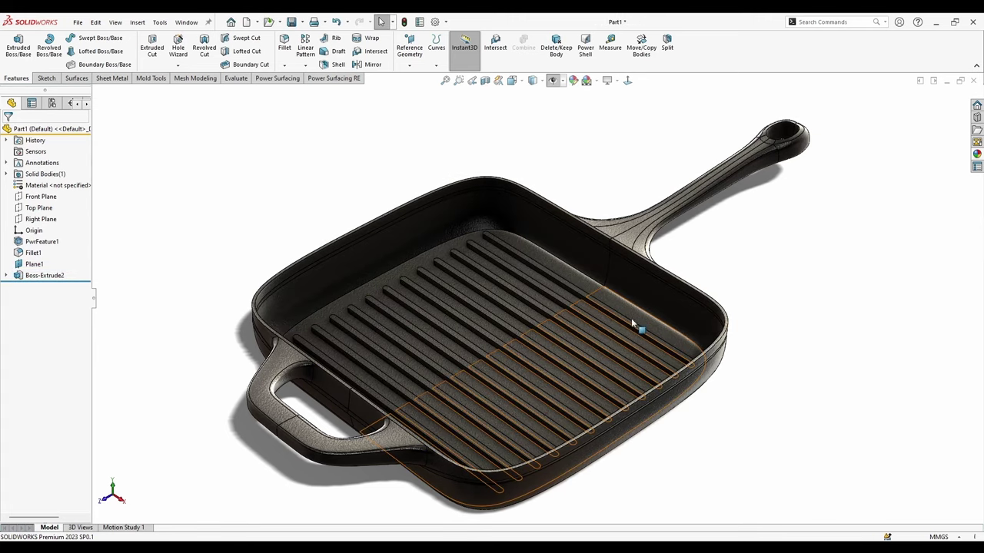
Fillet the edges of all the grill ribs with a 1 mm radius, using the connected-edge selection.
left_click(284, 46)
scroll(493, 251, "down", 5)
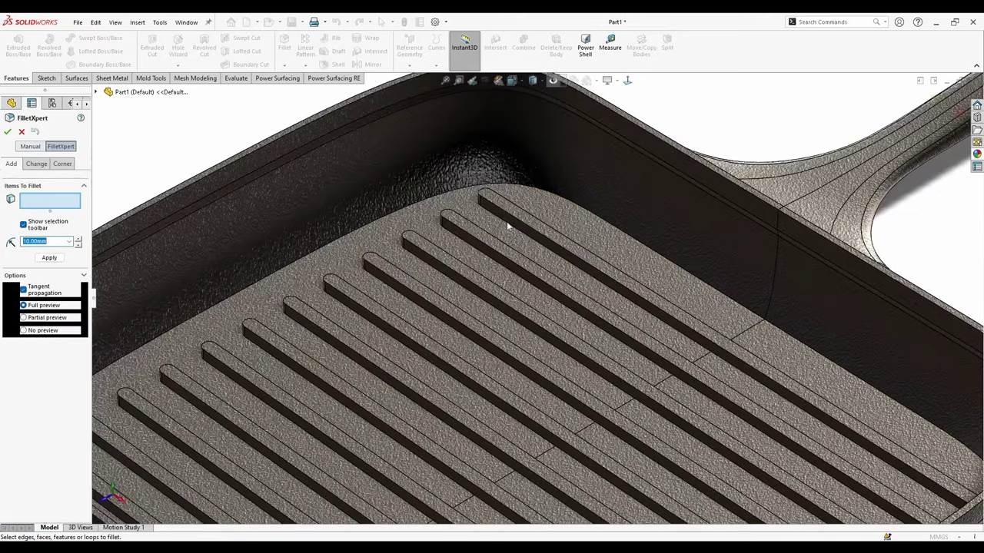
left_click(504, 205)
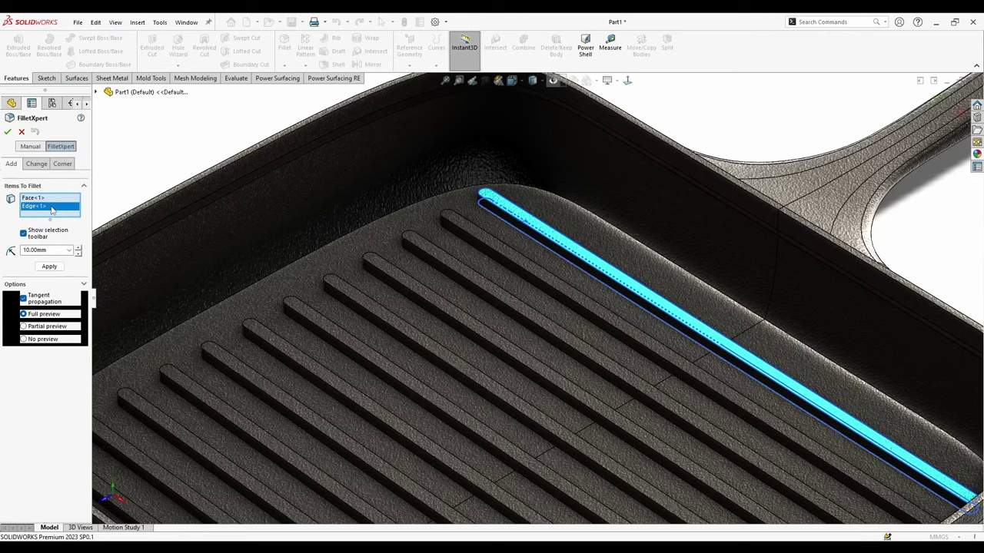
left_click(89, 213)
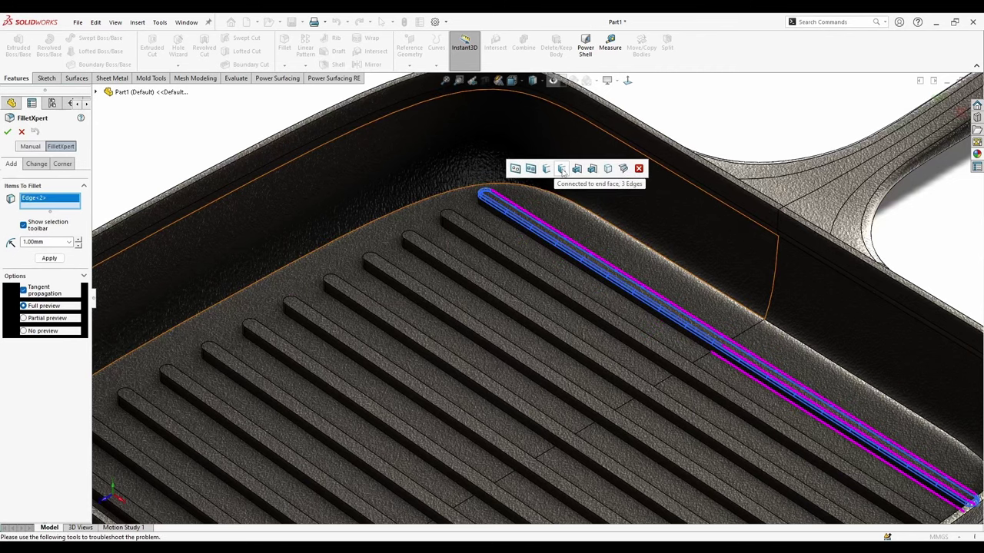
left_click(578, 171)
scroll(514, 242, "up", 2)
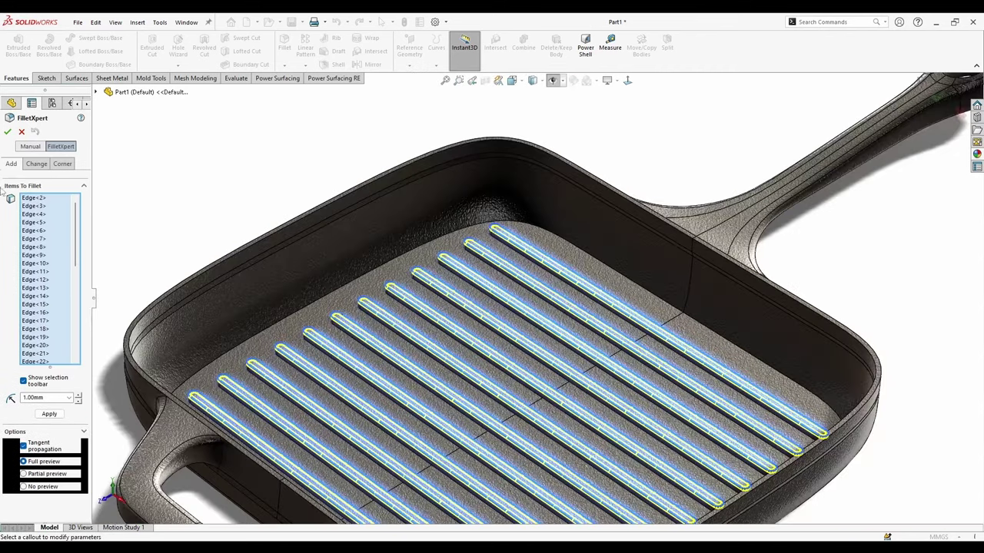
scroll(487, 294, "down", 5)
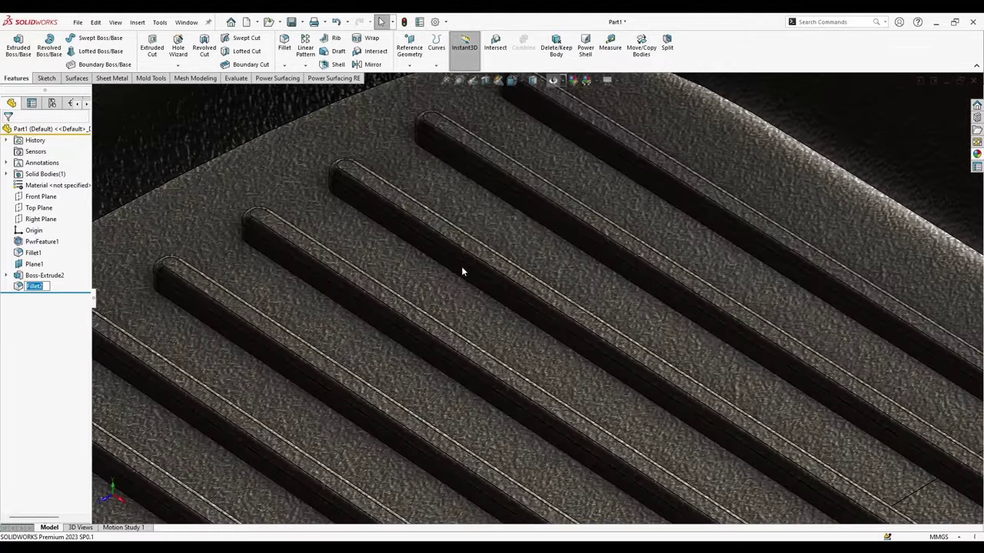
Set the second-direction depth of the rib extrusion to 1 mm and check the ribs' height.
middle_click_drag(462, 269, 555, 324)
scroll(462, 274, "up", 3)
scroll(461, 274, "up", 3)
right_click(42, 275)
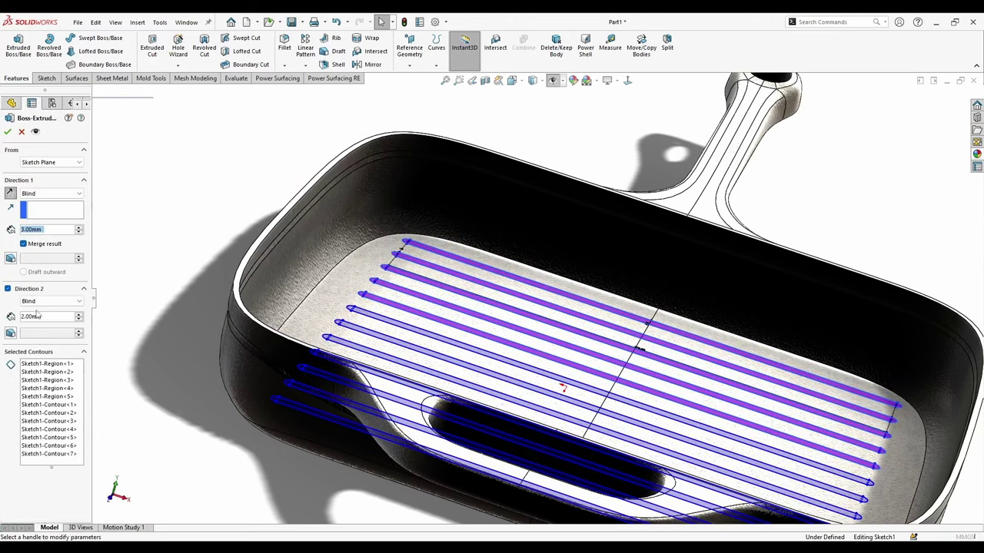
type("1")
key("Return")
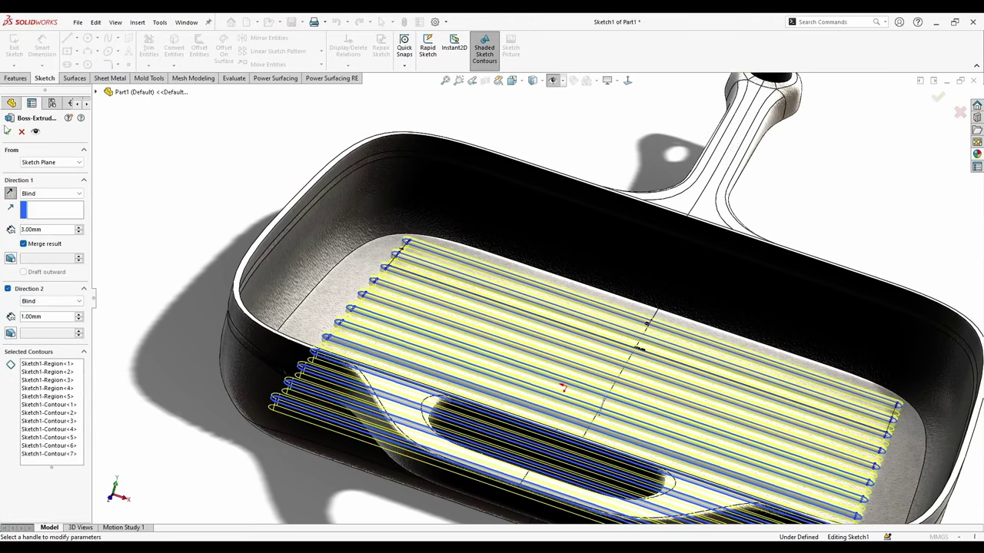
middle_click_drag(258, 219, 290, 233)
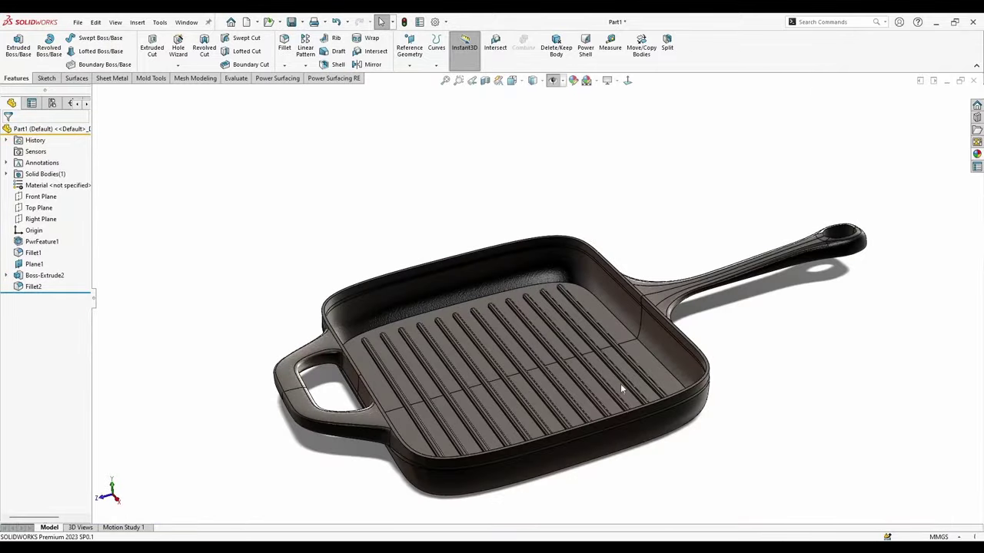
middle_click_drag(622, 388, 724, 444)
scroll(726, 444, "down", 2)
middle_click_drag(683, 228, 571, 267)
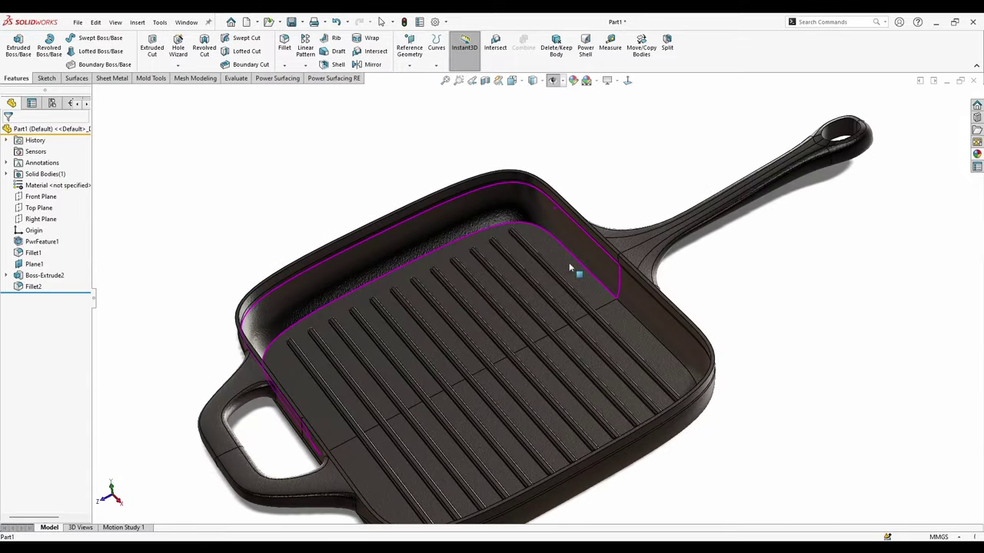
Examine the finished grill pan from above, from underneath and from both handle ends.
middle_click_drag(673, 329, 687, 255, "ctrl")
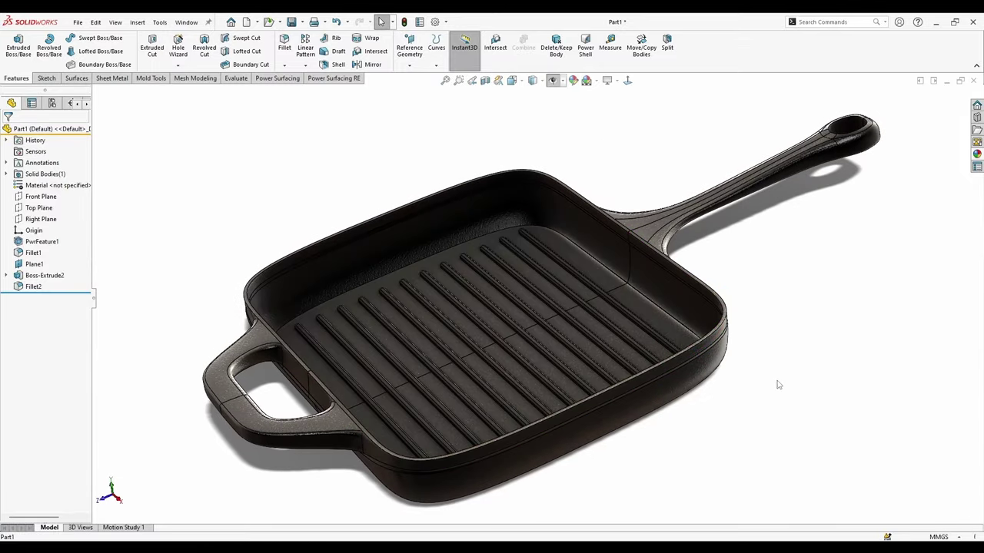
middle_click_drag(785, 385, 805, 385, "ctrl")
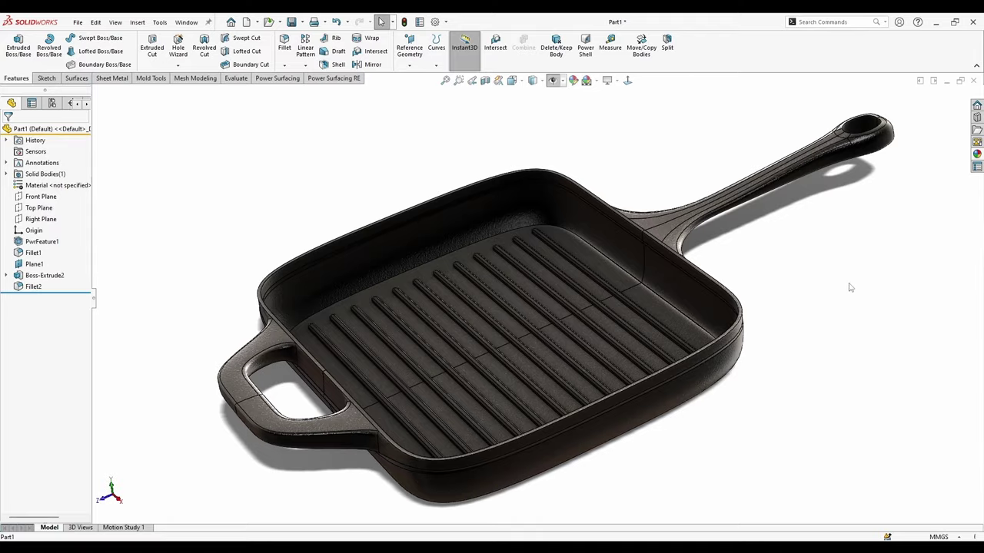
middle_click_drag(847, 372, 492, 338)
scroll(460, 404, "down", 1)
scroll(461, 406, "up", 2)
scroll(525, 466, "down", 2)
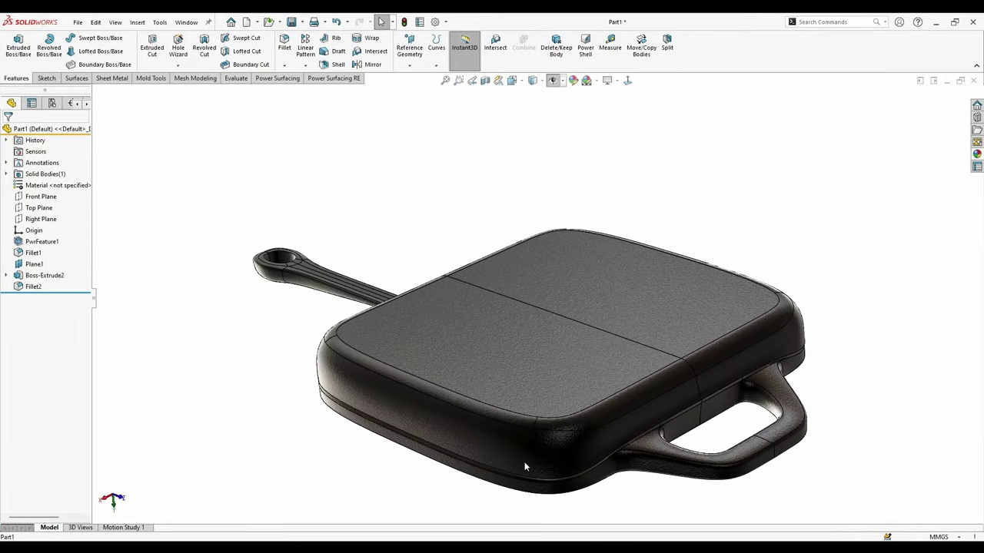
scroll(525, 466, "down", 1)
middle_click_drag(526, 466, 473, 392)
scroll(471, 377, "up", 1)
scroll(468, 341, "up", 1)
mouse_move(468, 341)
middle_mouse_down()
mouse_move(433, 359)
mouse_move(439, 428)
mouse_move(362, 395)
mouse_move(493, 494)
middle_mouse_up()
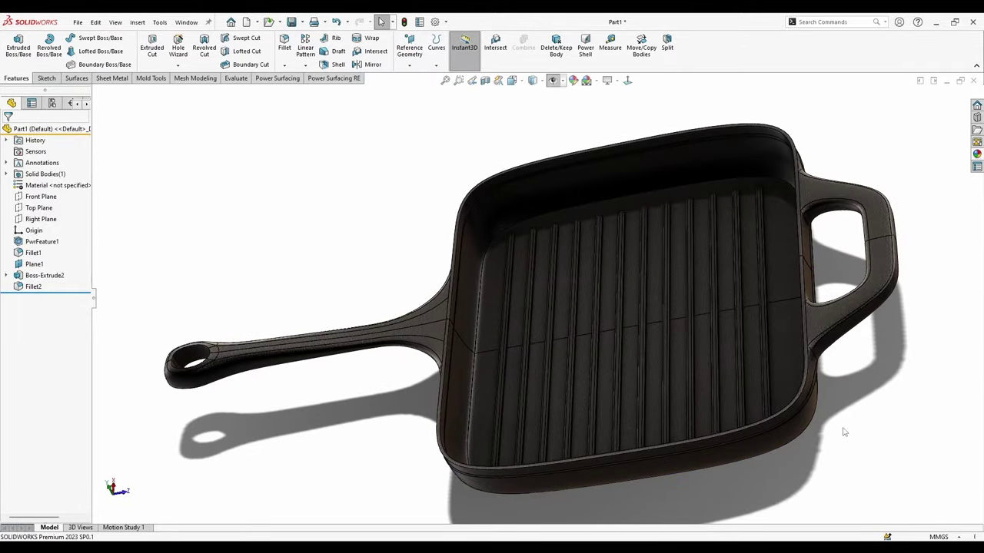
middle_click_drag(811, 375, 806, 273)
left_click_drag(806, 272, 803, 292)
scroll(321, 318, "up", 1)
middle_click_drag(321, 318, 298, 334)
scroll(291, 429, "up", 1)
scroll(291, 429, "down", 1)
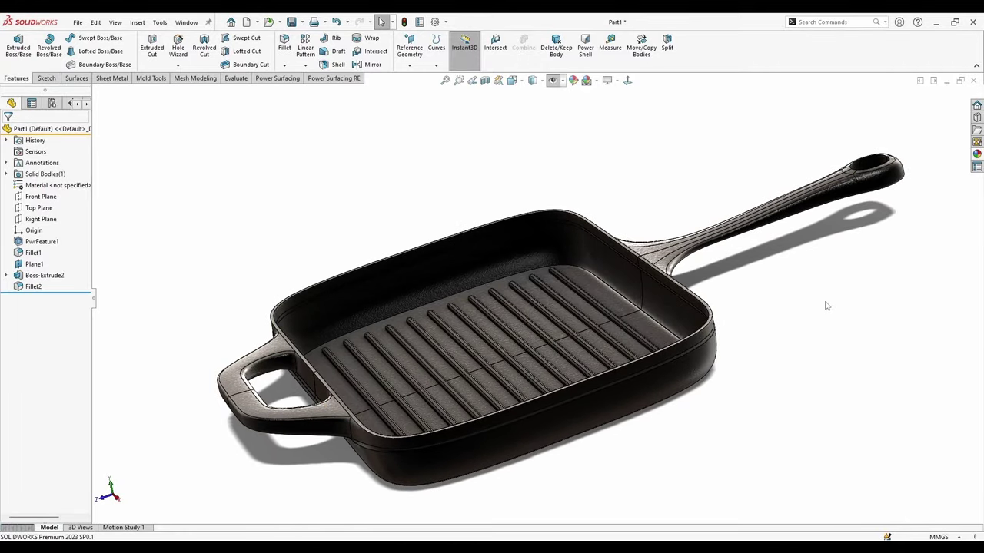
Switch the scene to one with a reflective floor and soft grey-blue background, and view the pan in it.
left_click(602, 94)
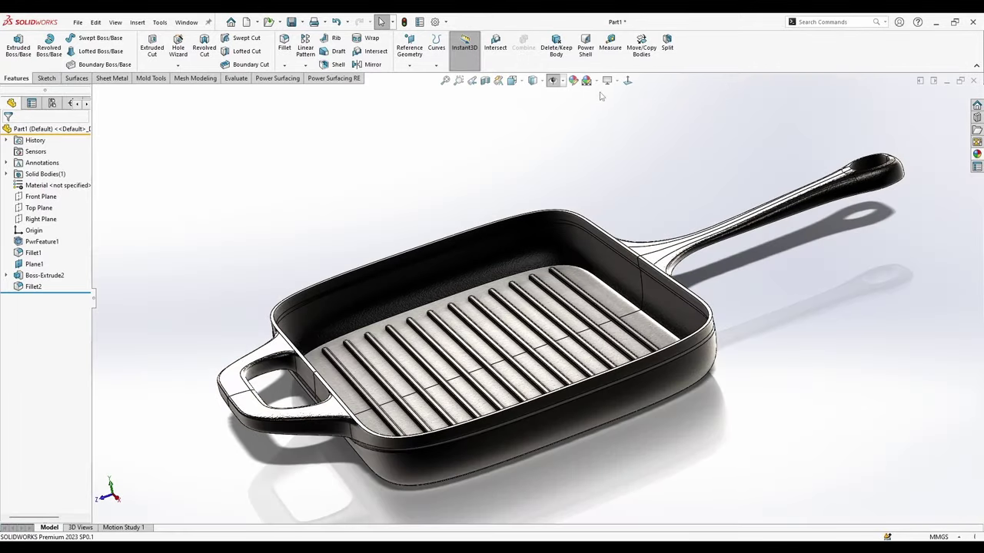
middle_click_drag(600, 128, 604, 161)
scroll(603, 161, "up", 1)
scroll(441, 455, "down", 1)
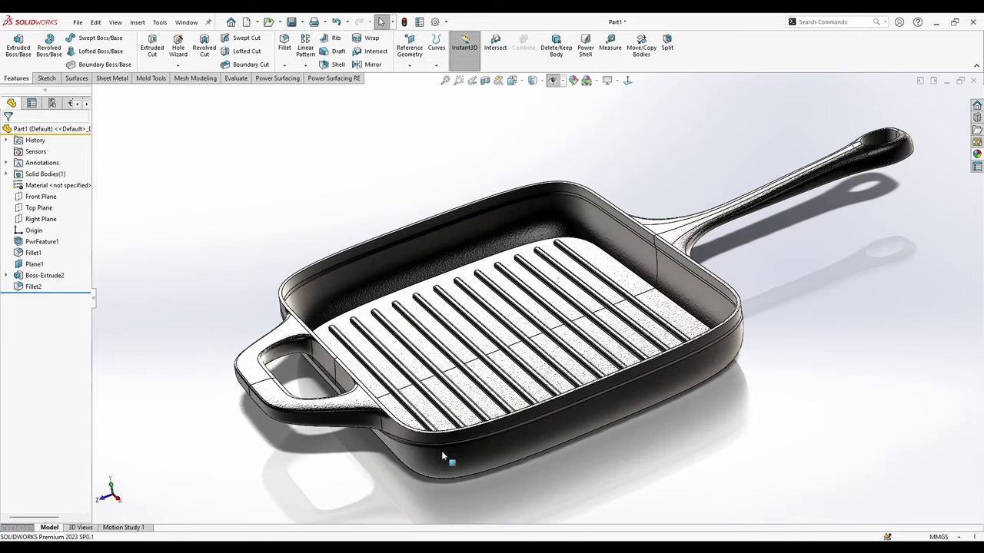